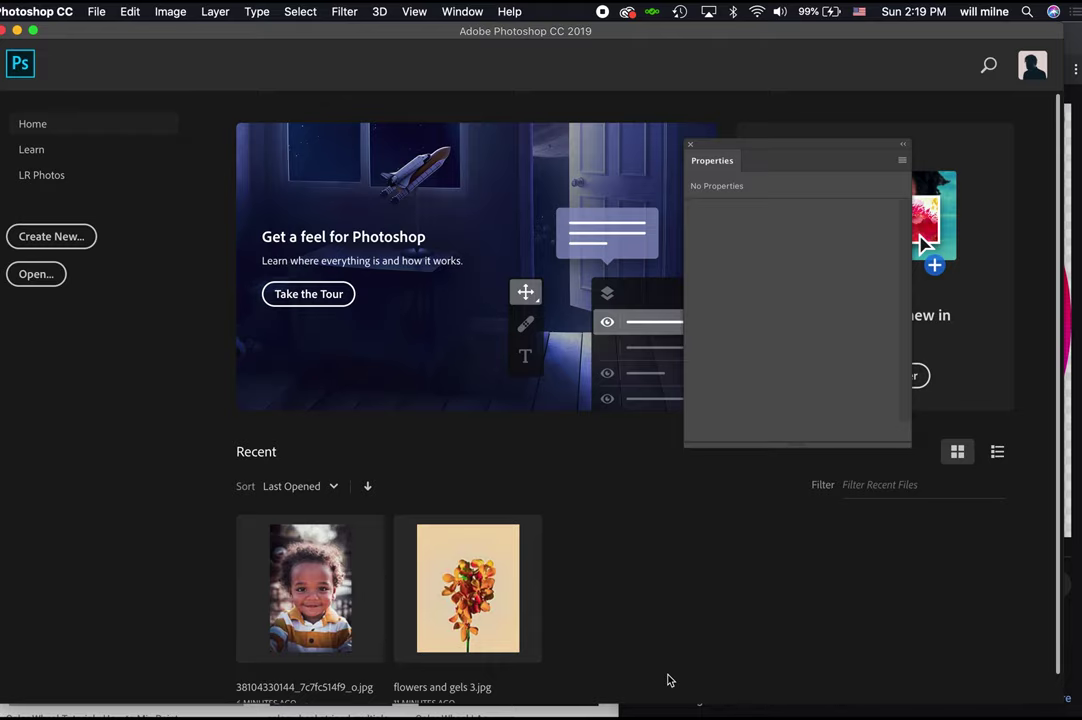
Create a new 1000 × 750 px document named 'Random'.
click(45, 237)
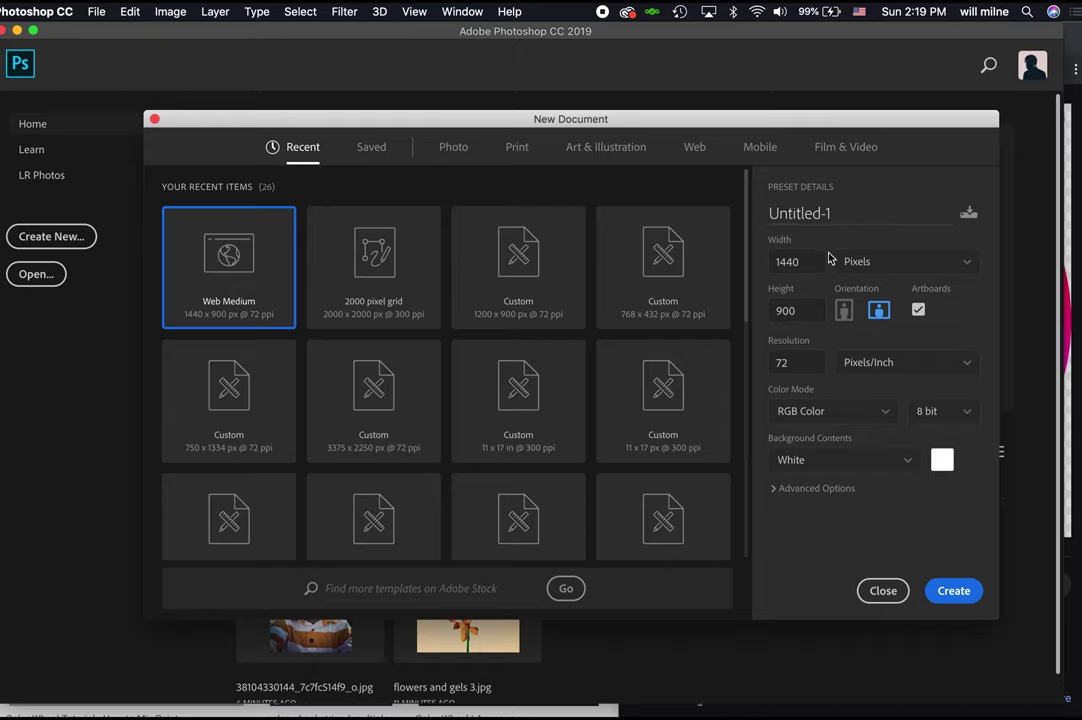
double_click(812, 261)
text(1000)
double_click(756, 314)
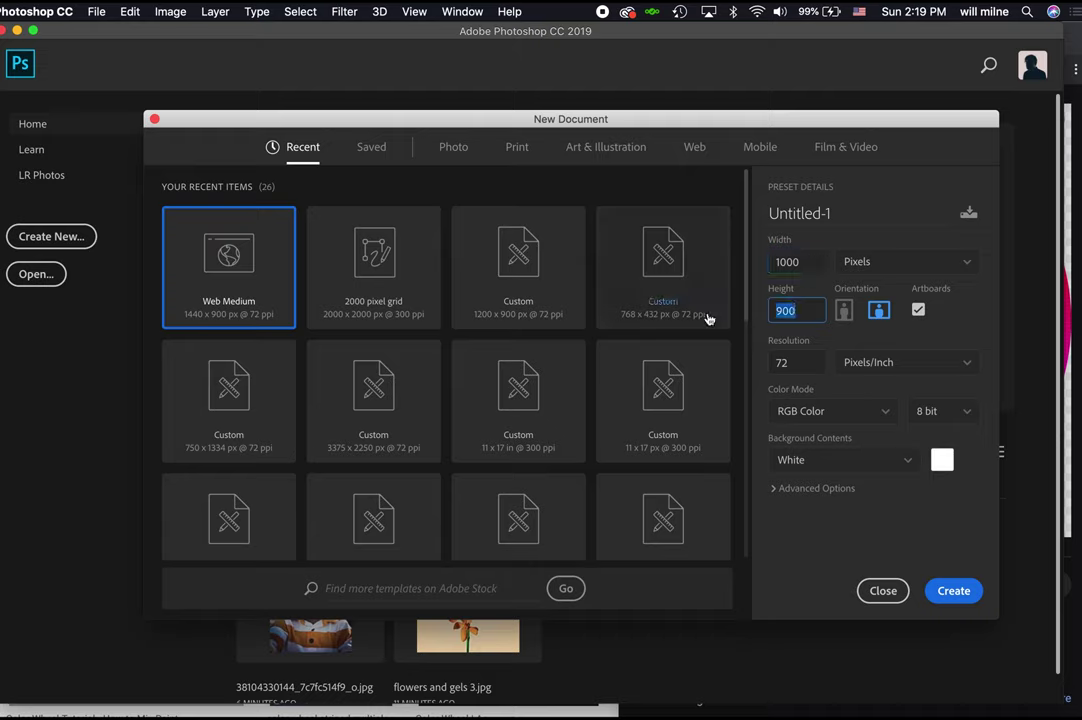
text(750)
click(851, 212)
triple_click(851, 212)
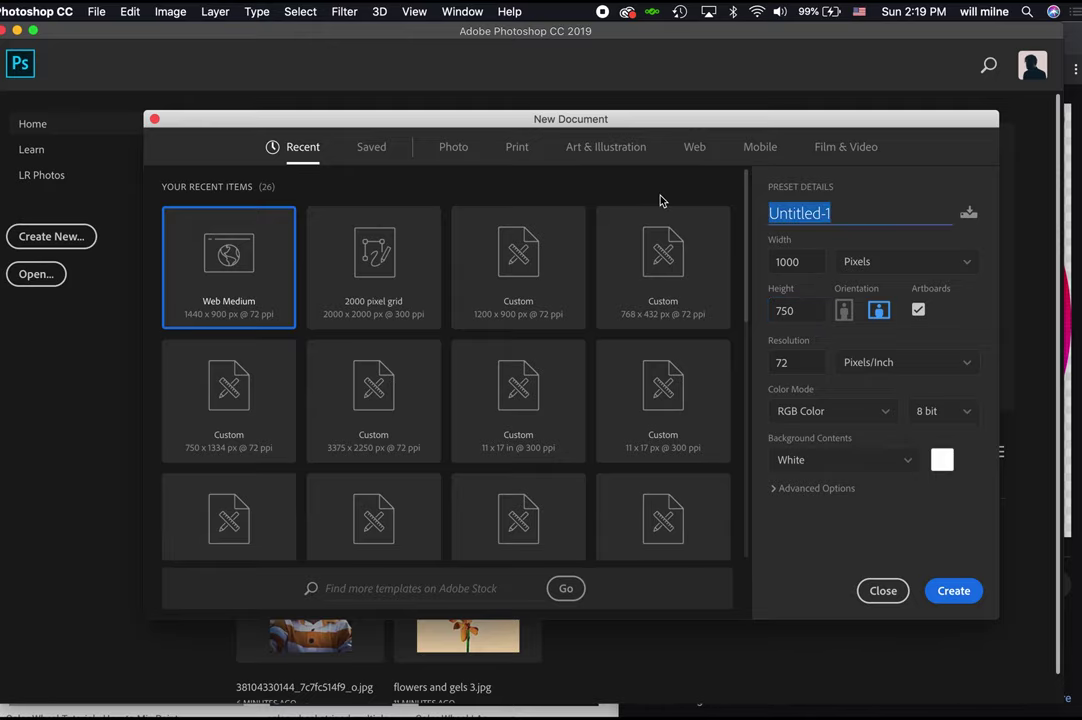
text(Random)
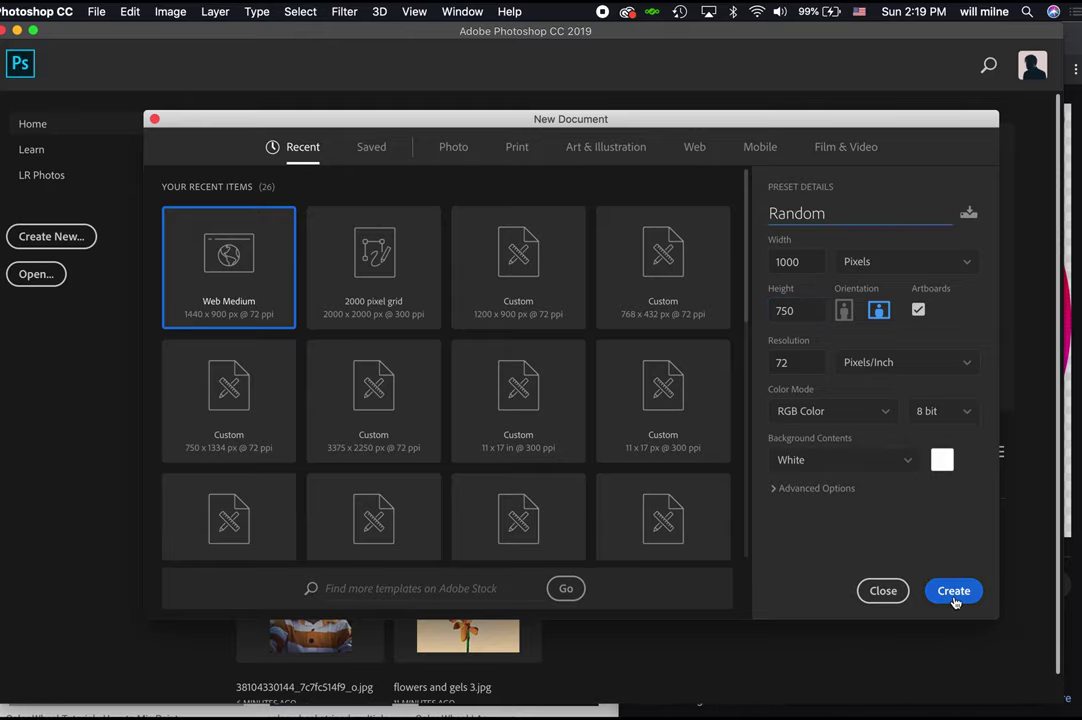
click(957, 594)
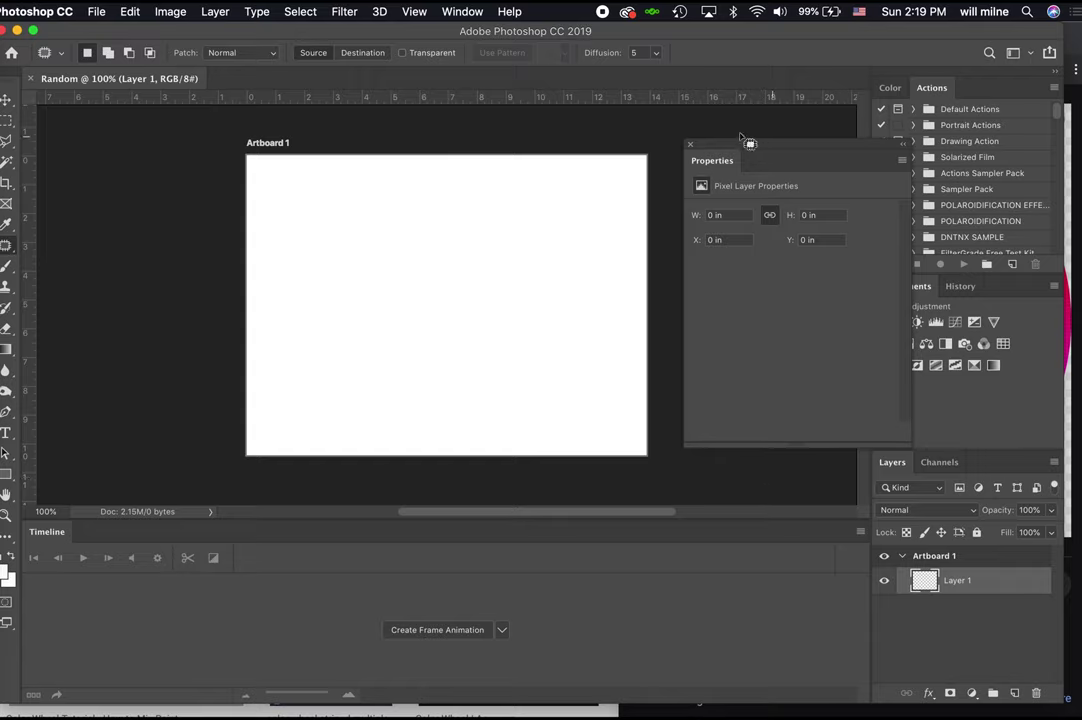
Close the Properties panel and create a video timeline.
click(690, 145)
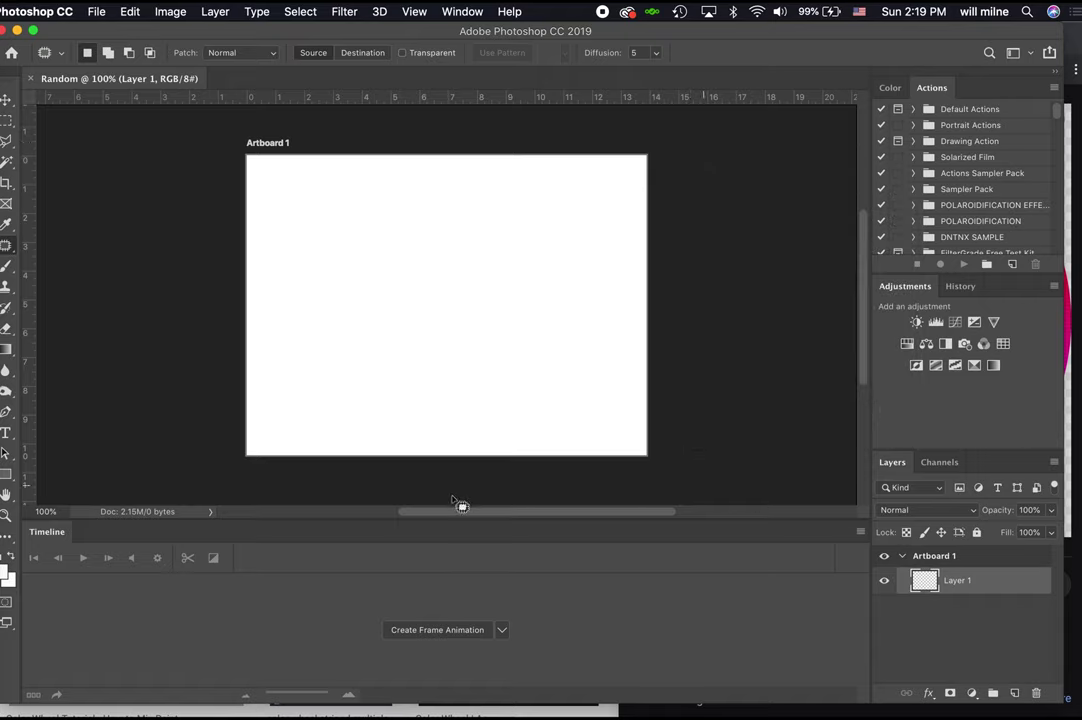
click(502, 630)
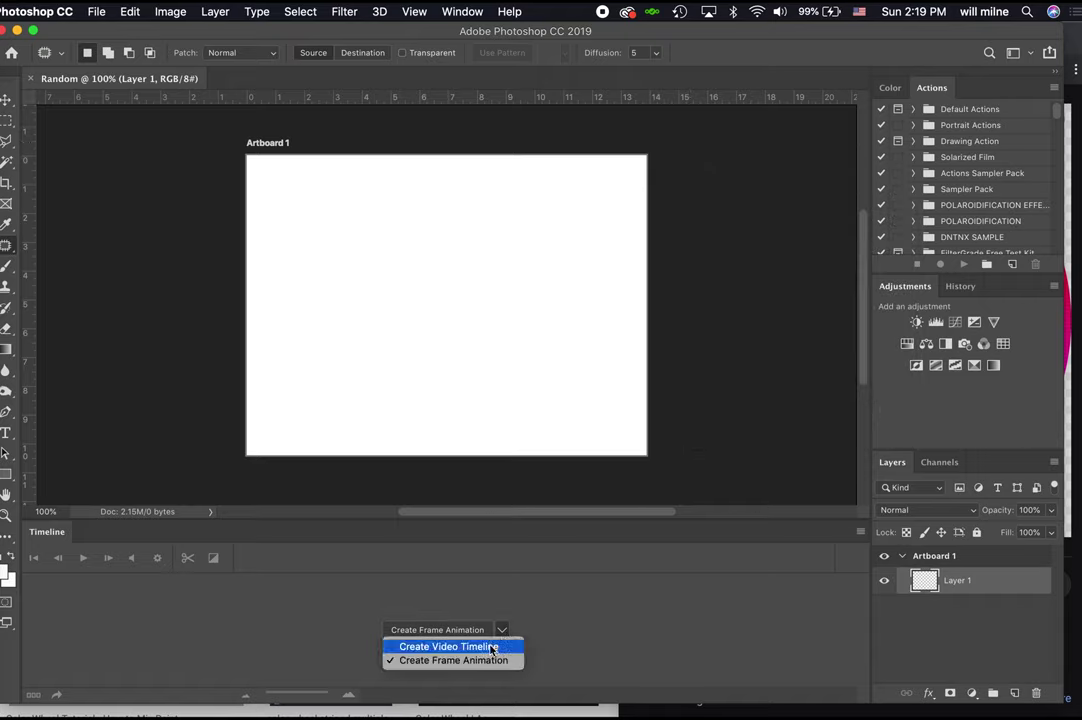
click(488, 648)
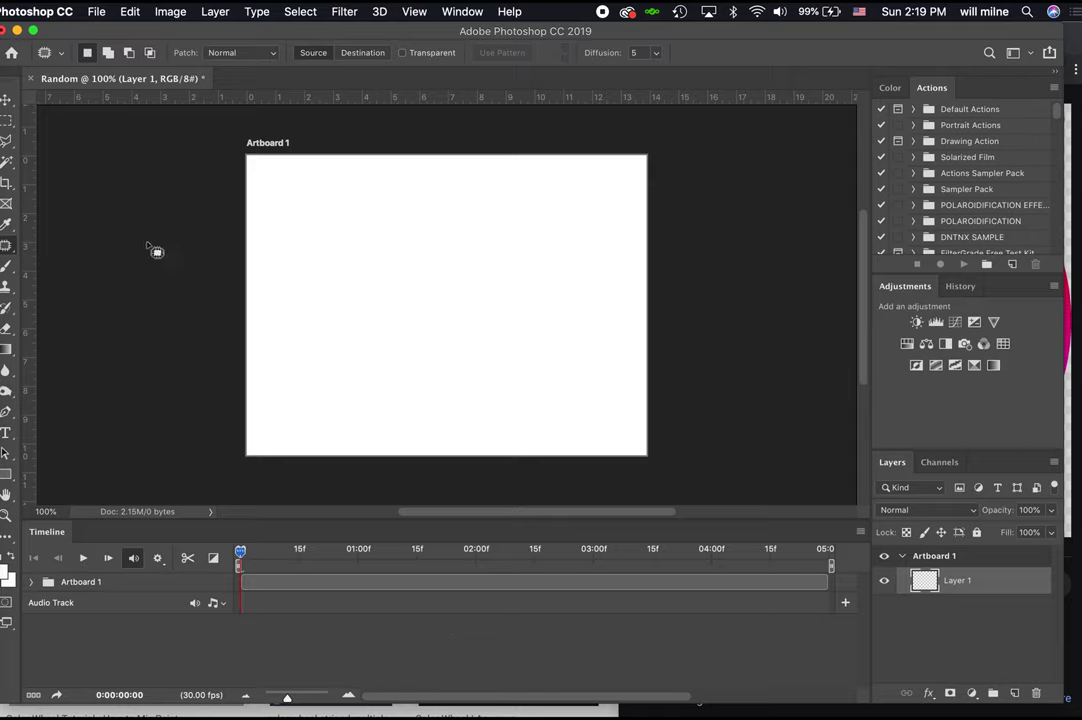
Draw a red-filled square on the artboard's left side with the Rectangle tool.
click(7, 118)
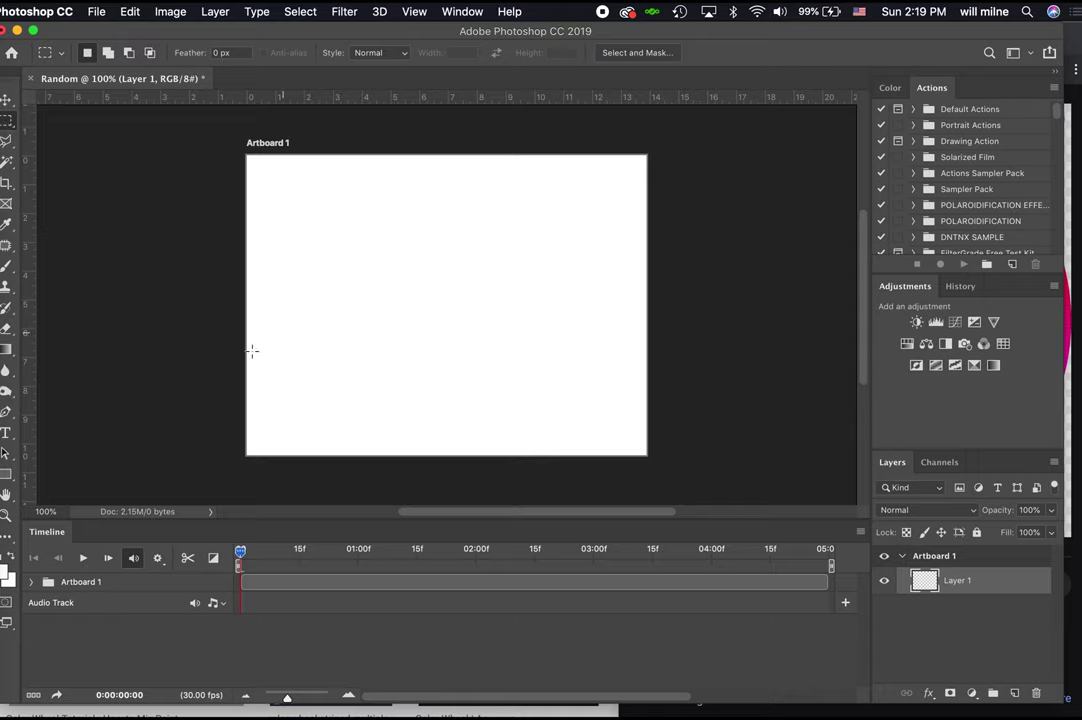
click(7, 474)
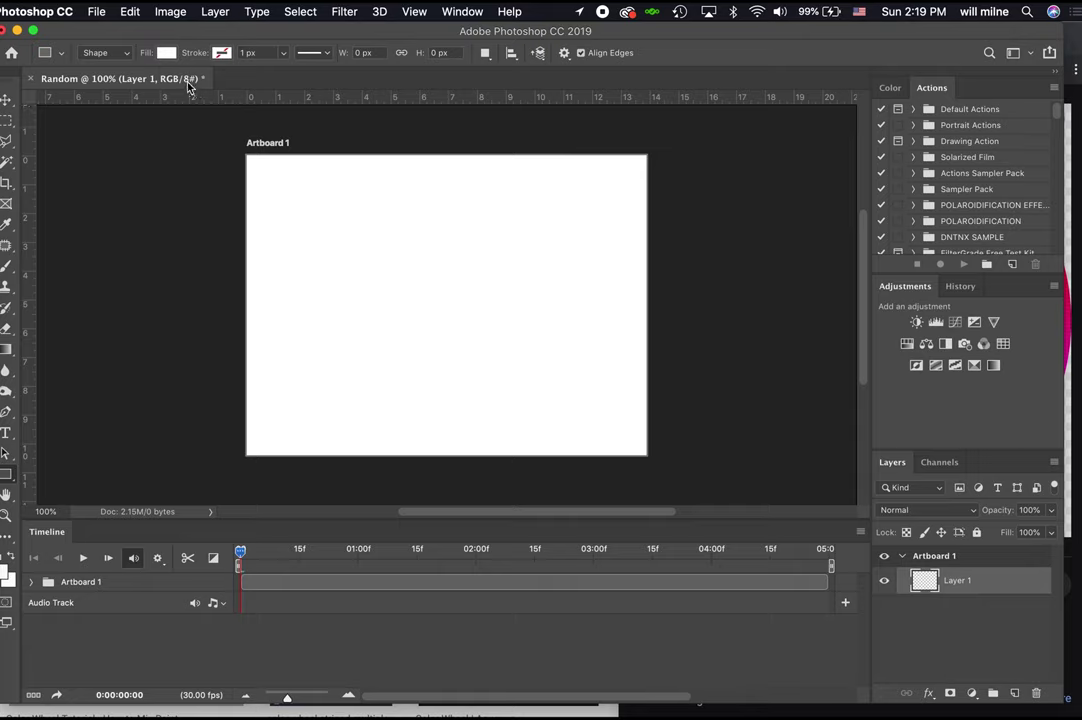
click(166, 52)
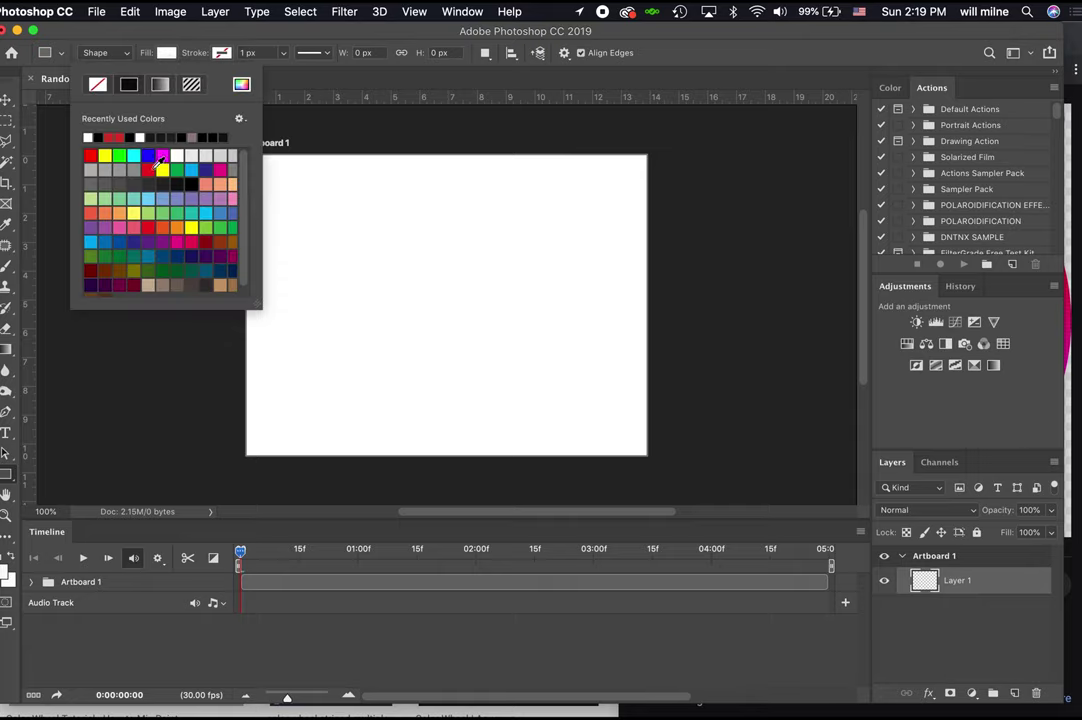
click(119, 137)
click(297, 284)
drag(297, 284, 391, 381)
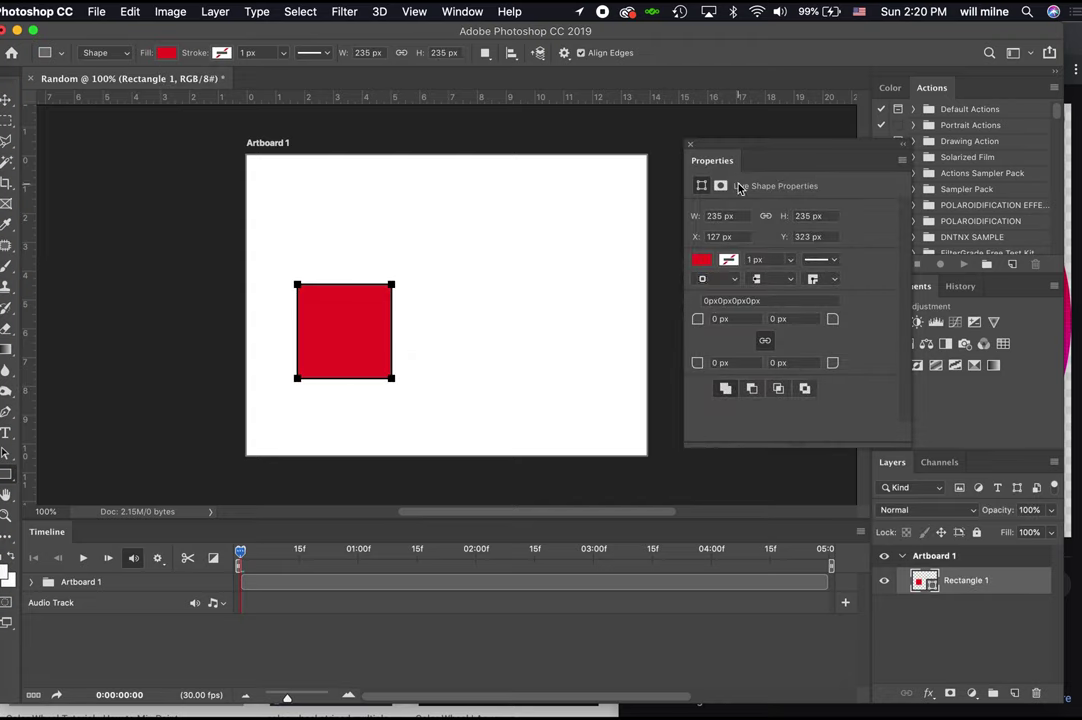
click(689, 144)
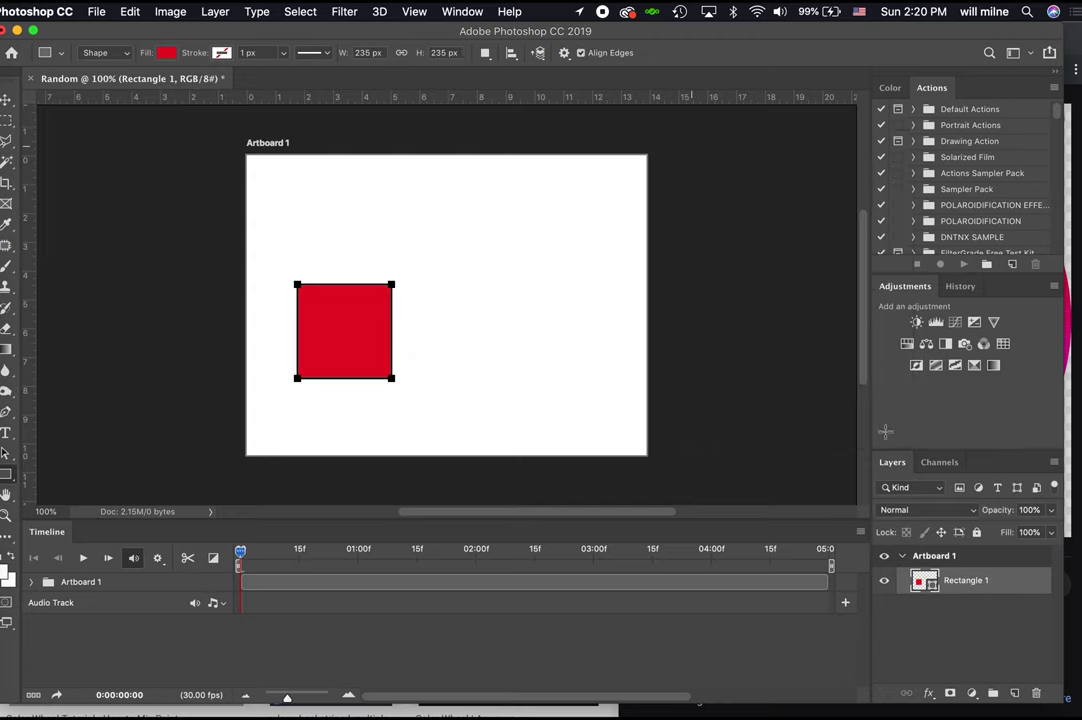
Rasterize the Rectangle 1 layer and move the square to the artboard's left edge.
right_click(973, 583)
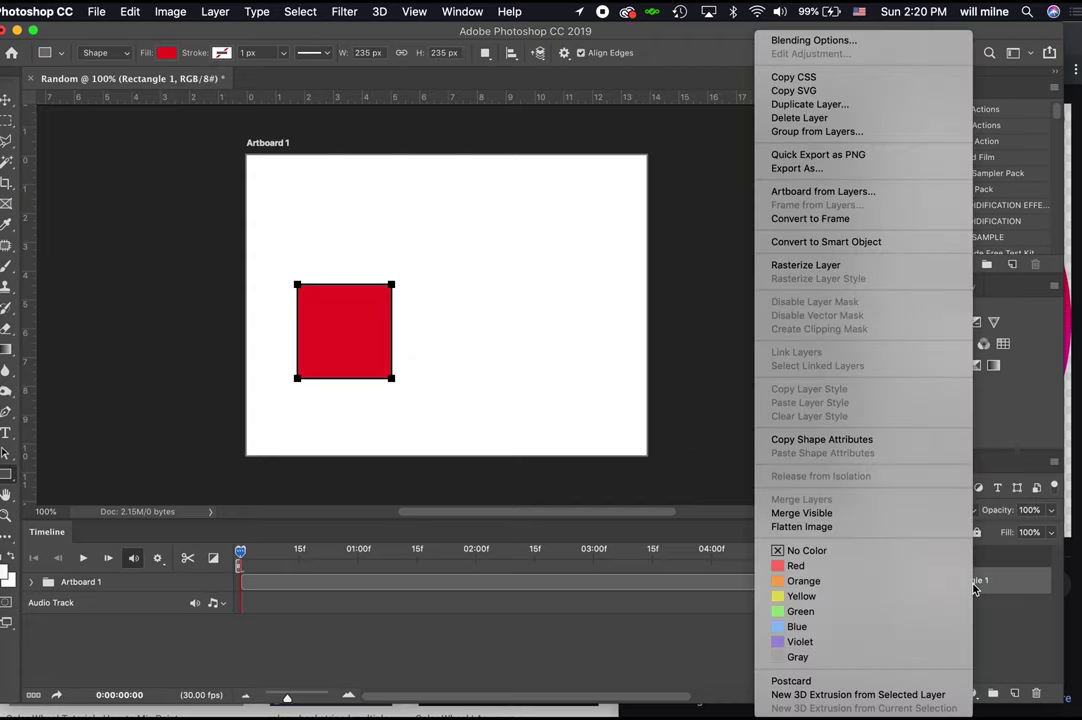
click(874, 266)
key(v)
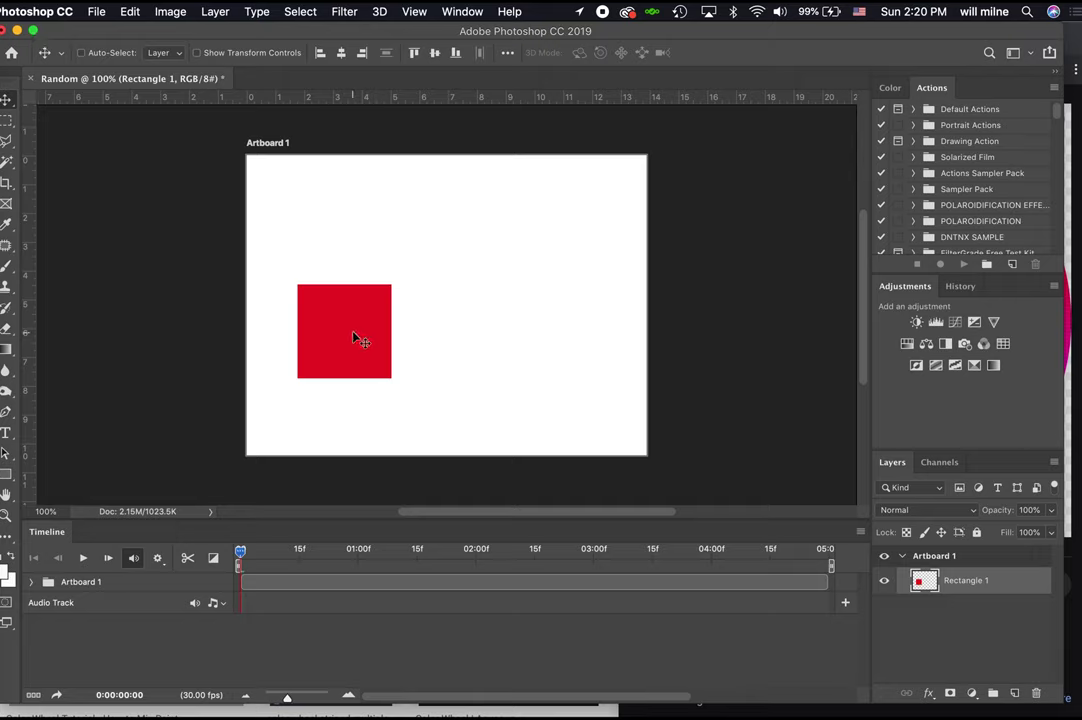
drag(349, 327, 298, 290)
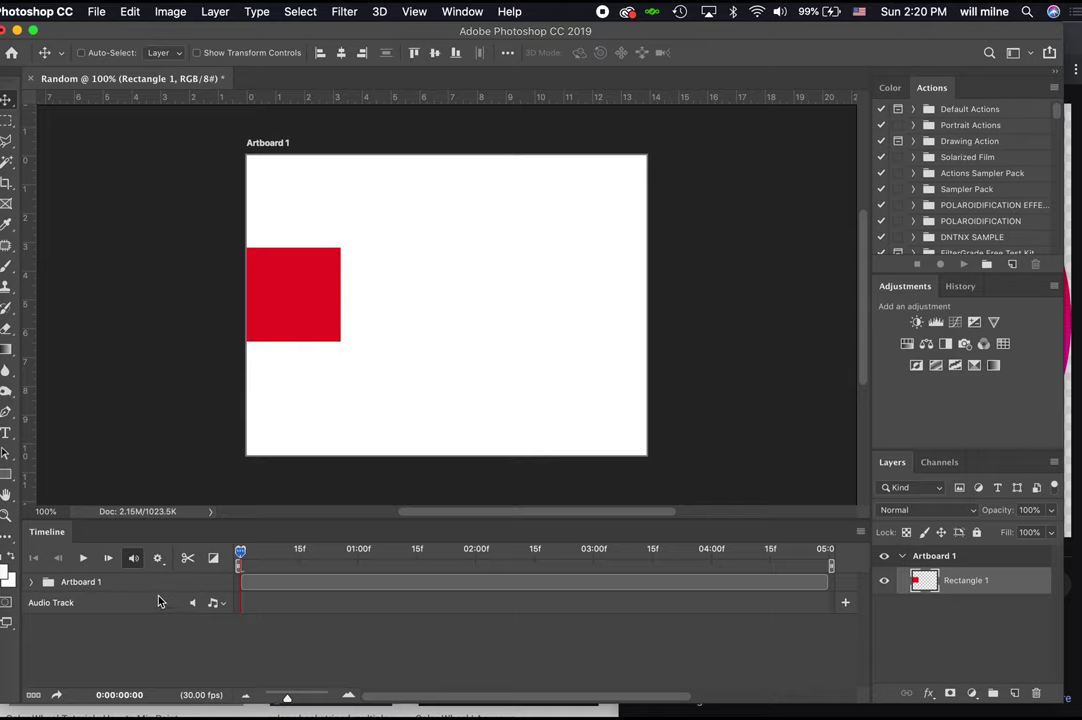
Expand Artboard 1 and Rectangle 1 in the Timeline and set a Position keyframe at 0:00.
click(33, 586)
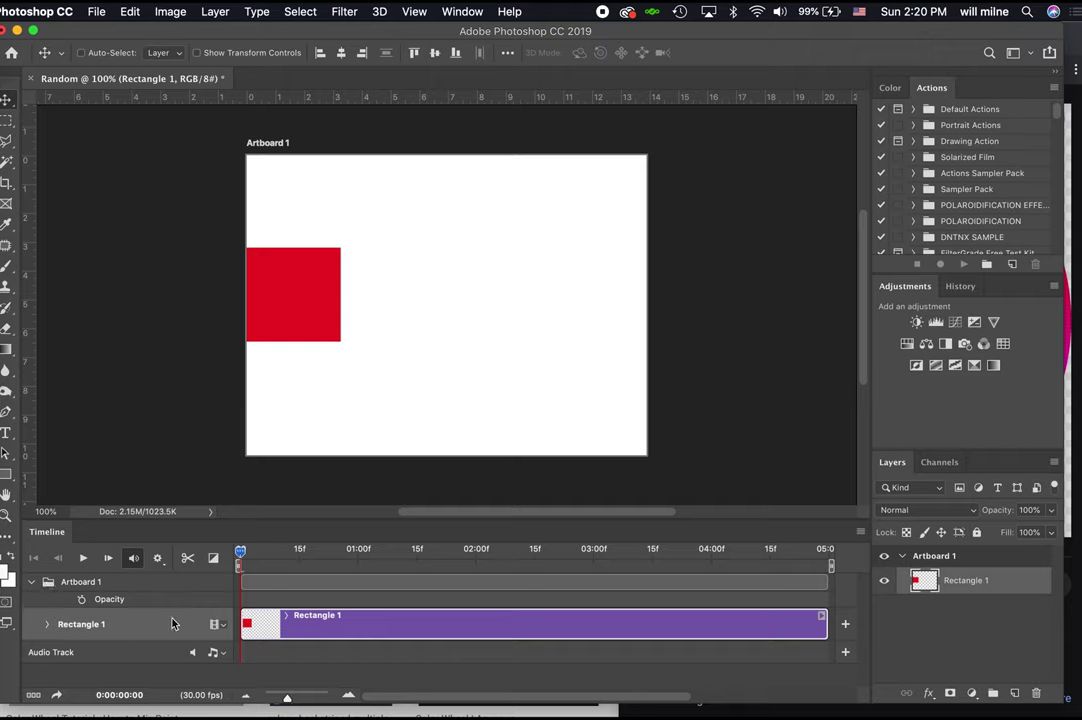
click(47, 624)
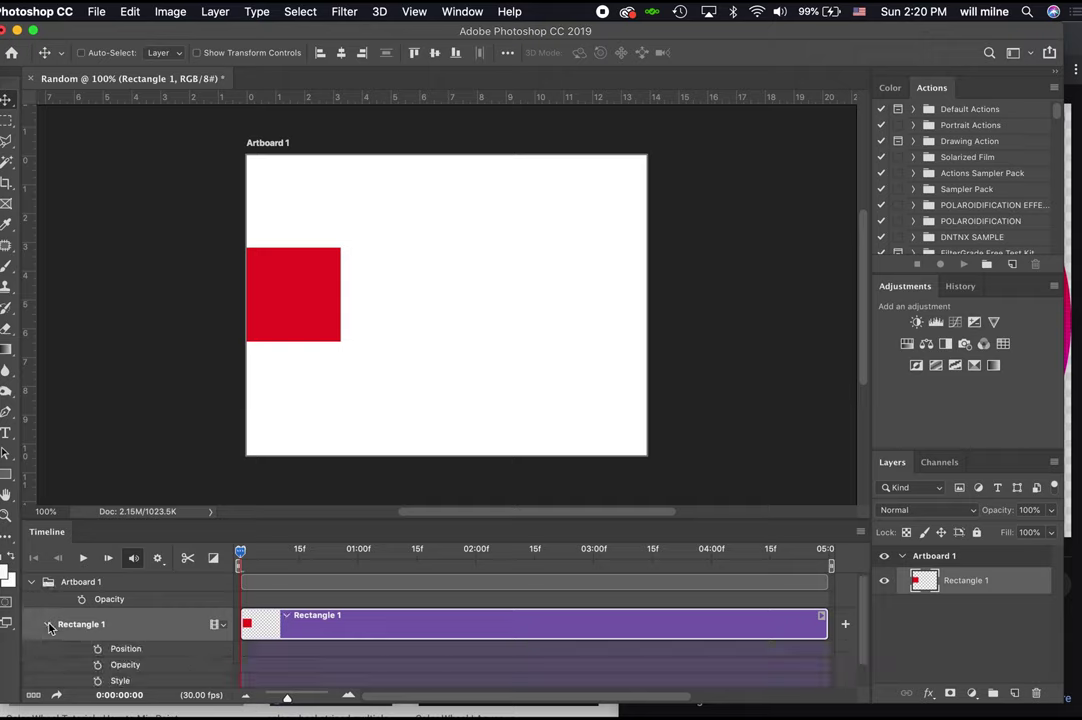
click(98, 650)
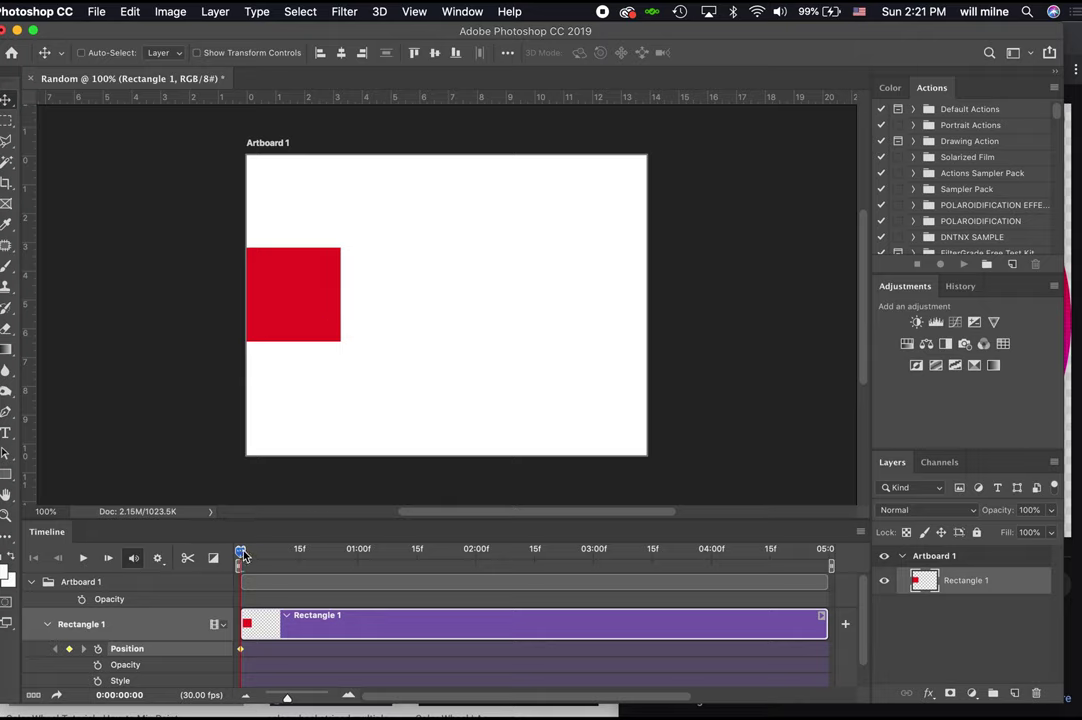
Keyframe the square at the artboard's right edge at two seconds, then rewind and preview.
drag(243, 555, 477, 604)
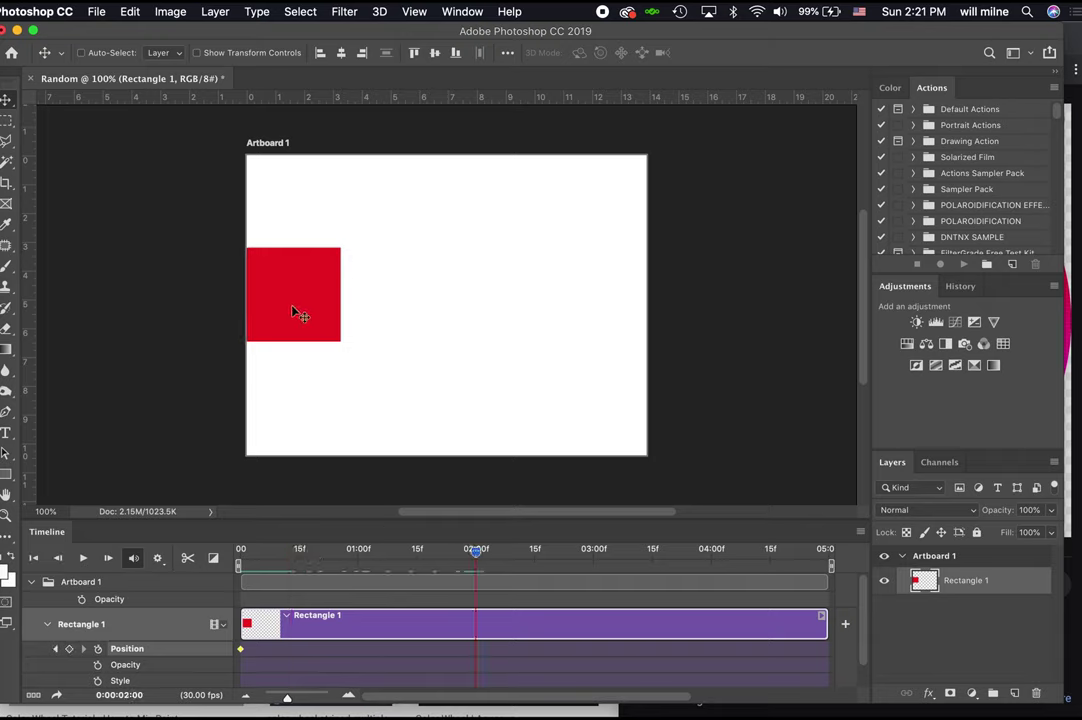
drag(292, 308, 601, 322)
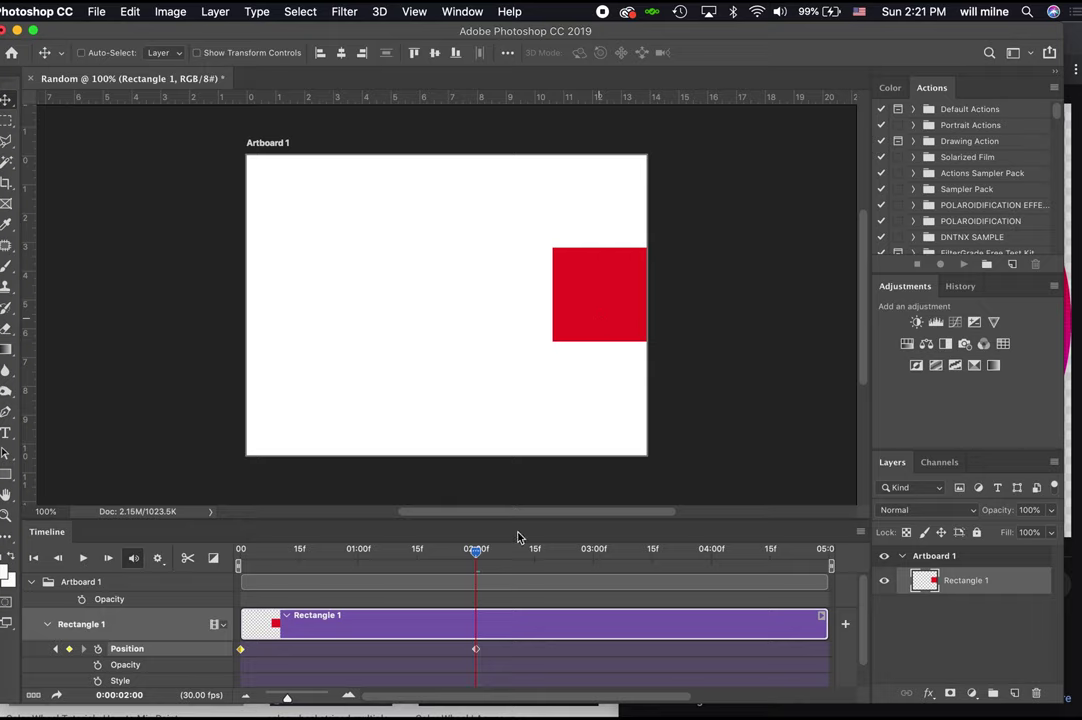
click(241, 549)
key(space)
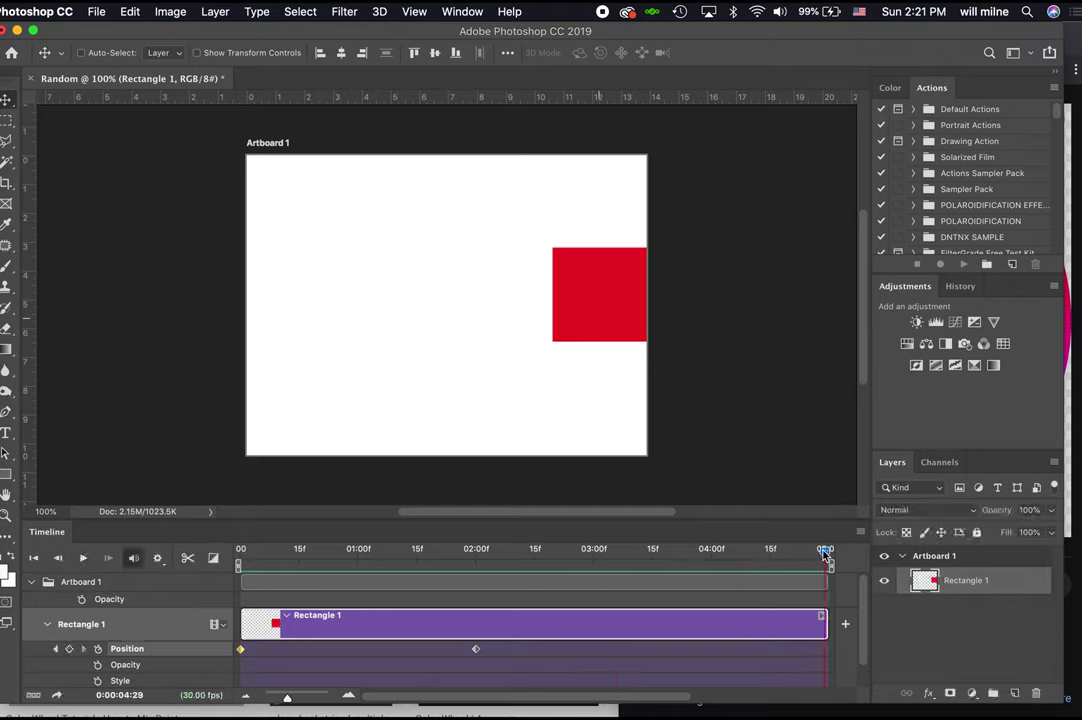
Move the square to bottom-middle at about 3:15 and to the top at the end, then play.
drag(825, 553, 652, 555)
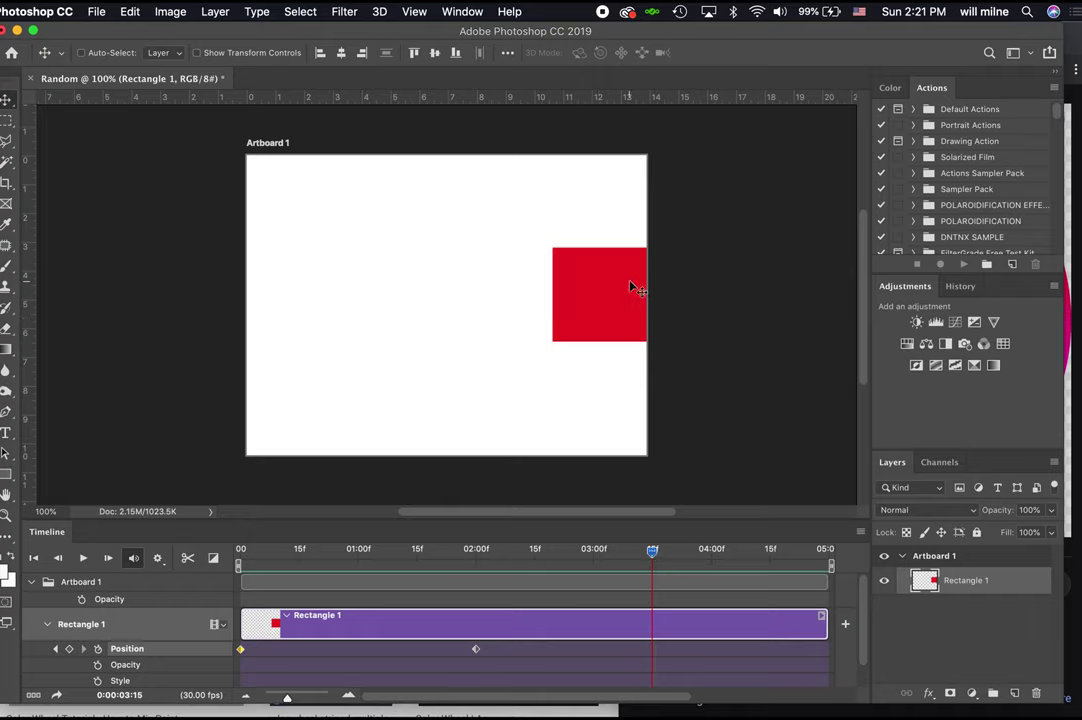
drag(631, 288, 486, 402)
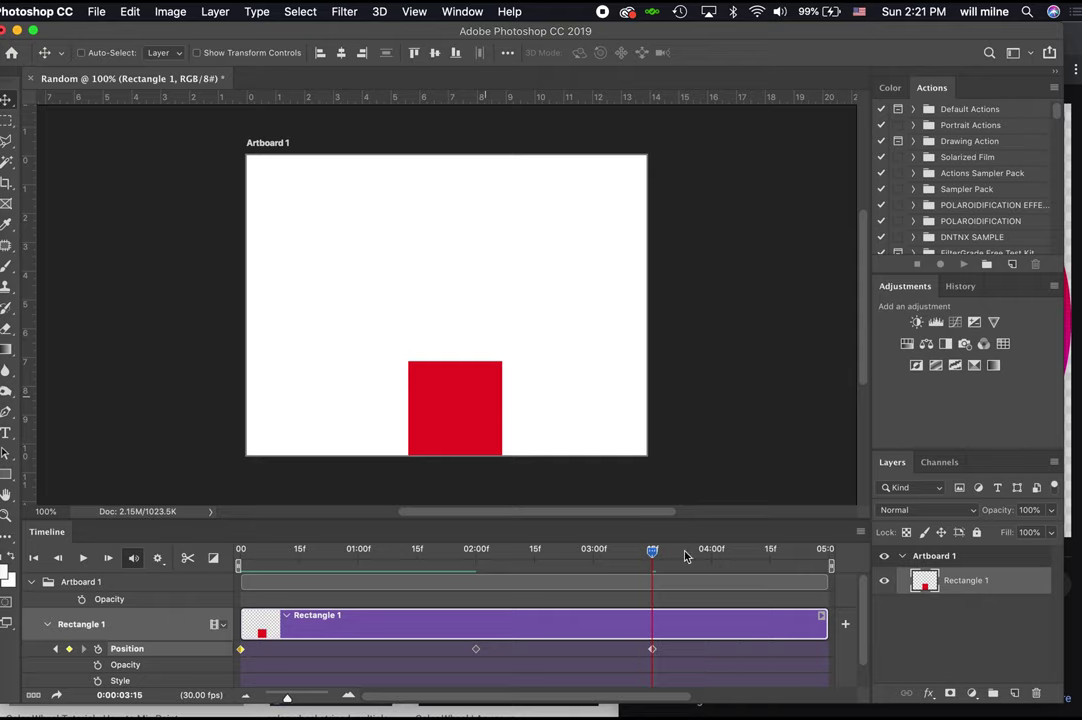
drag(652, 552, 838, 570)
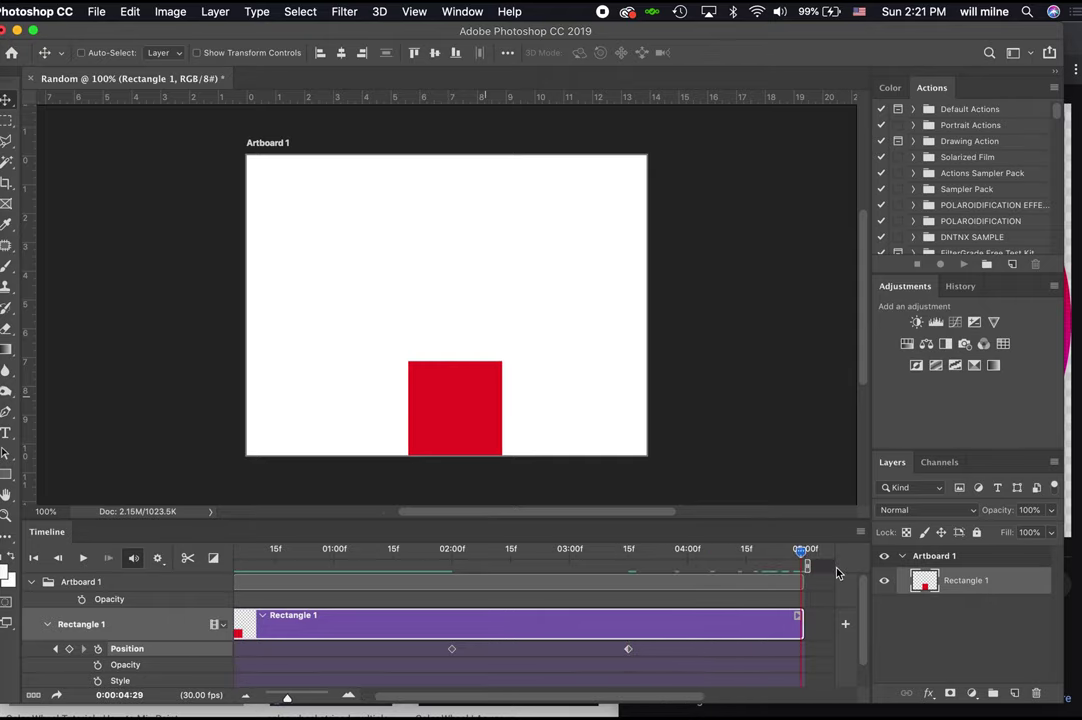
drag(490, 423, 488, 208)
key(space)
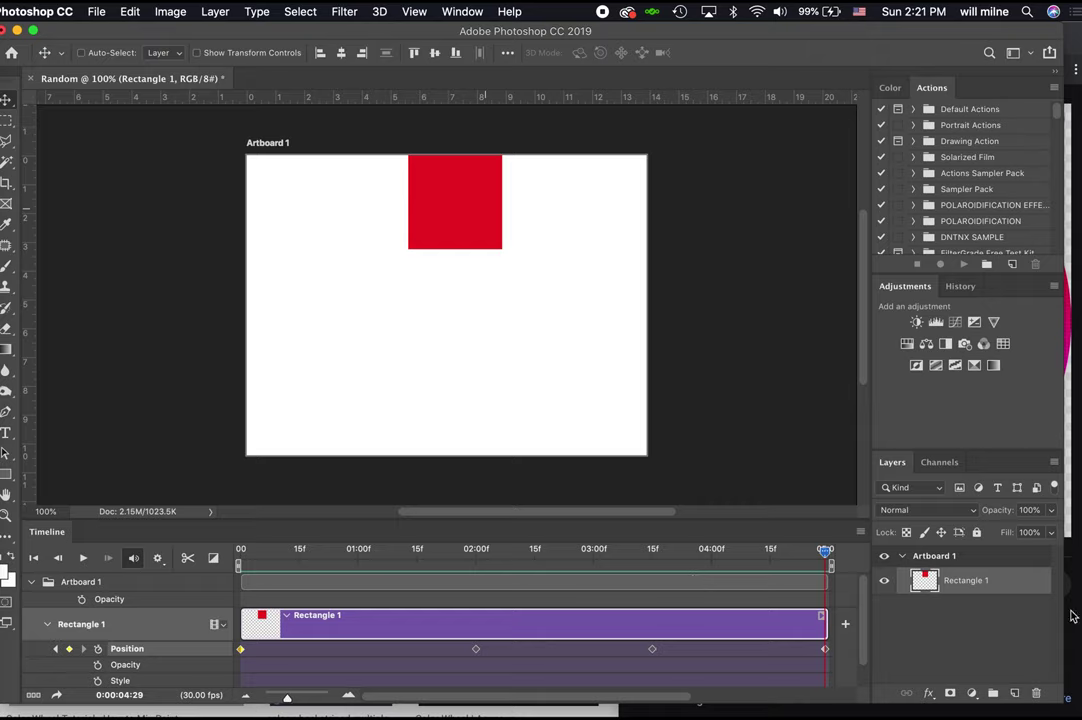
Hide Rectangle 1 and start a text layer near the artboard centre with placeholder text 'Random'.
click(884, 580)
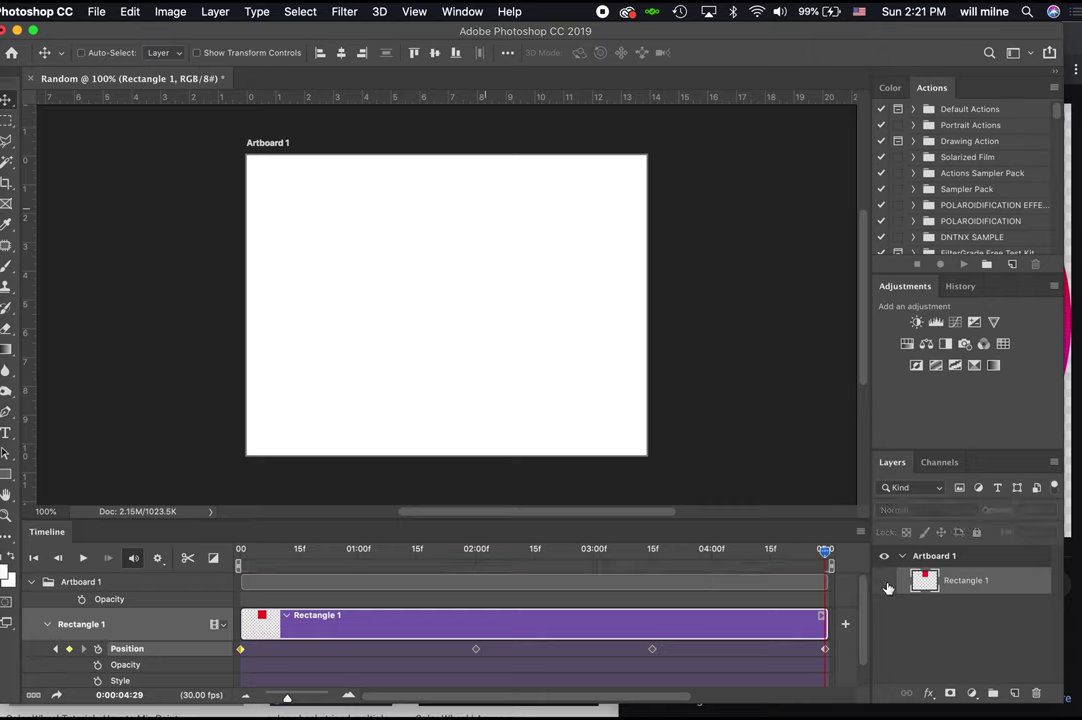
click(47, 625)
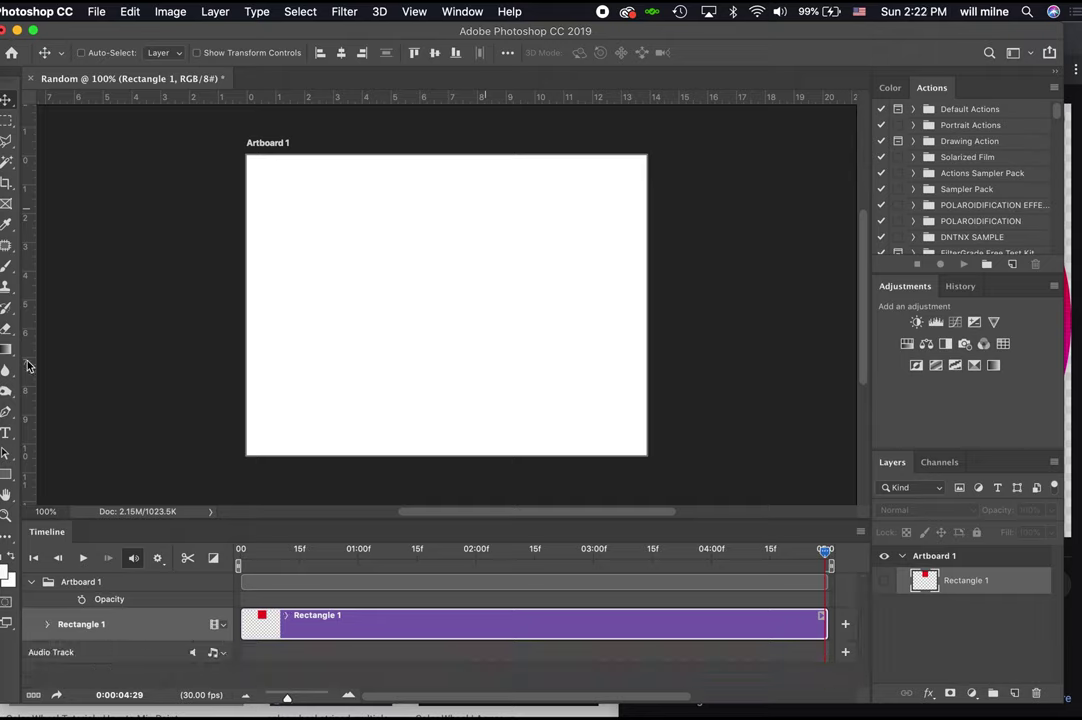
click(6, 432)
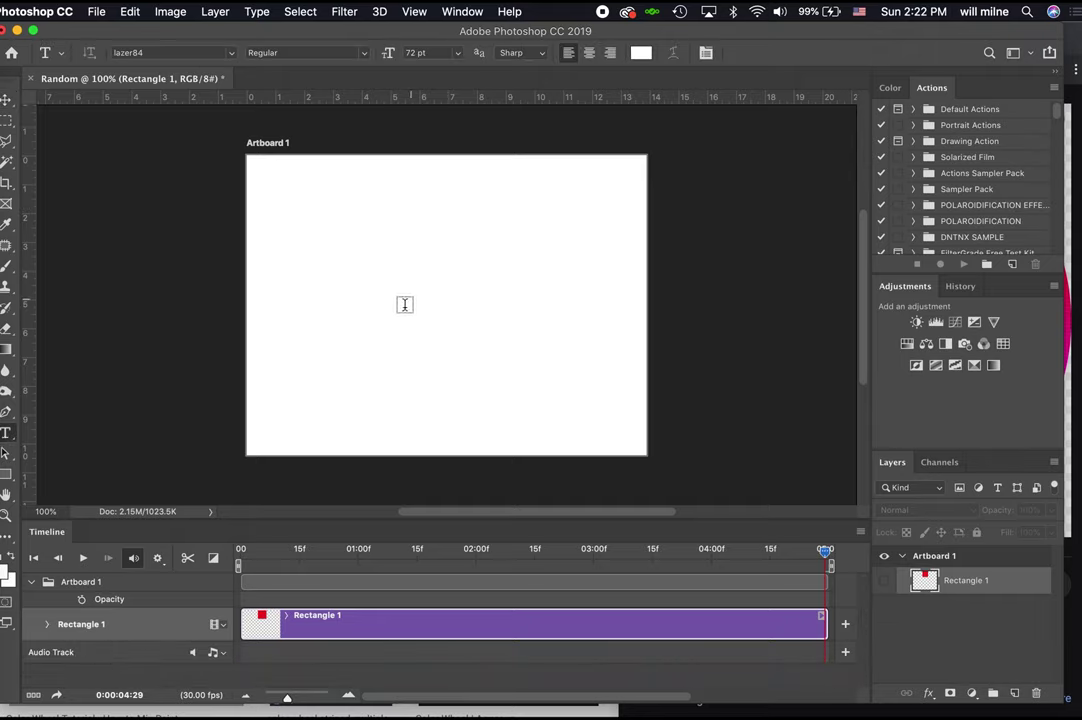
click(402, 296)
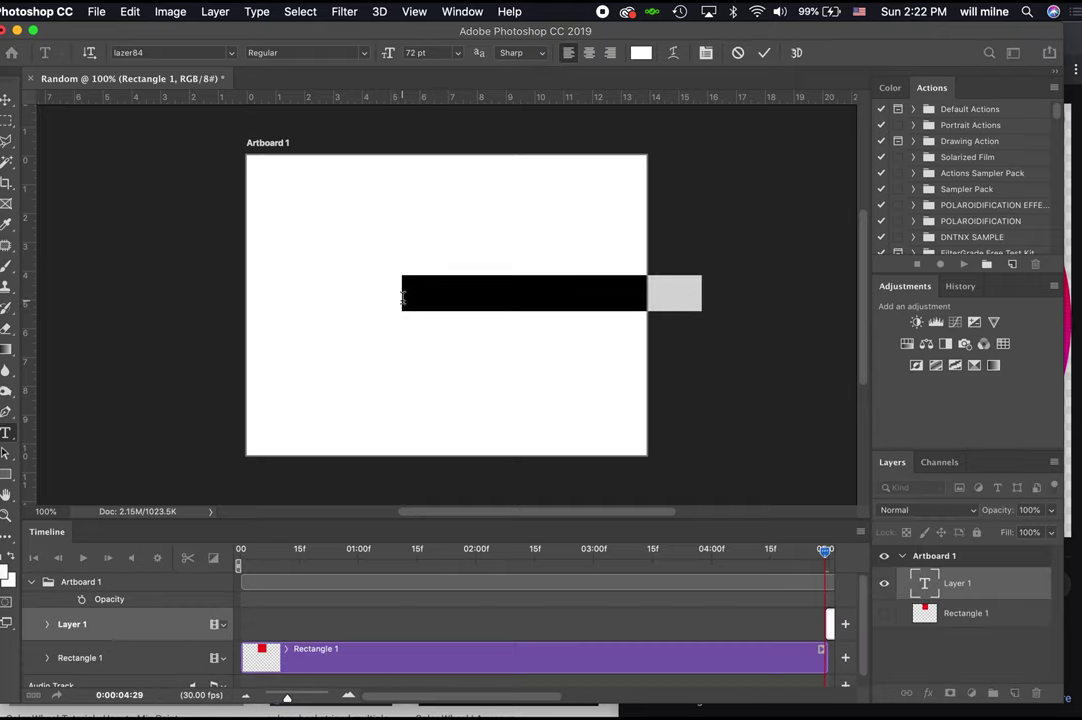
text(Random)
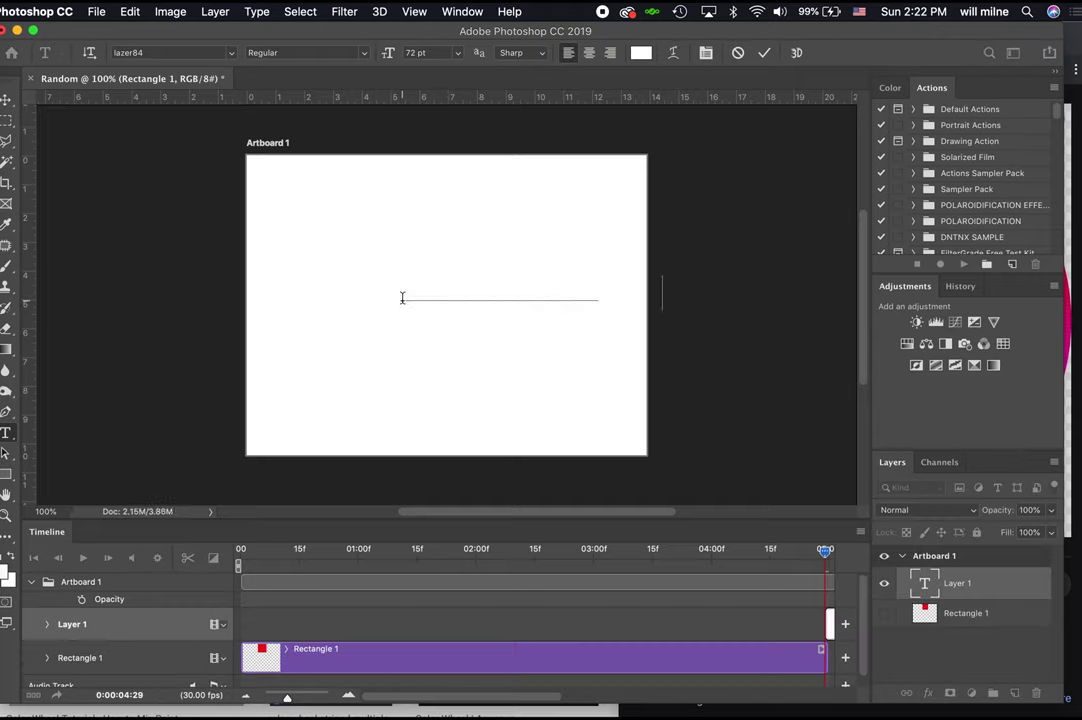
key(super+a)
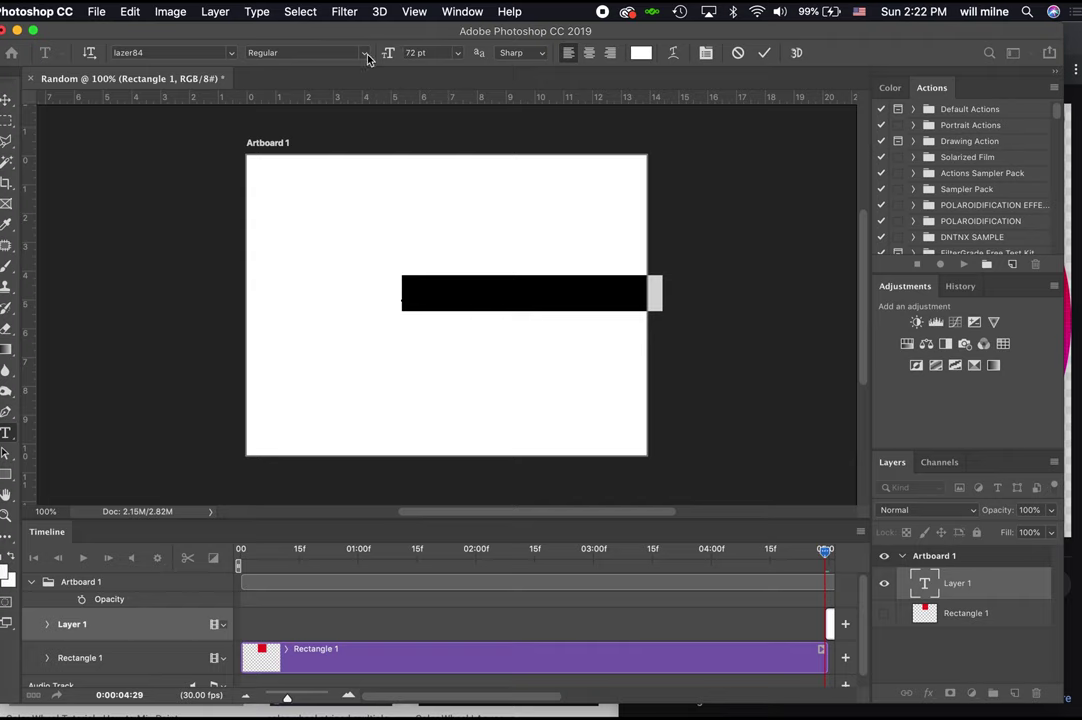
Set the text to Futura Bold in purple #a44fcc.
click(232, 54)
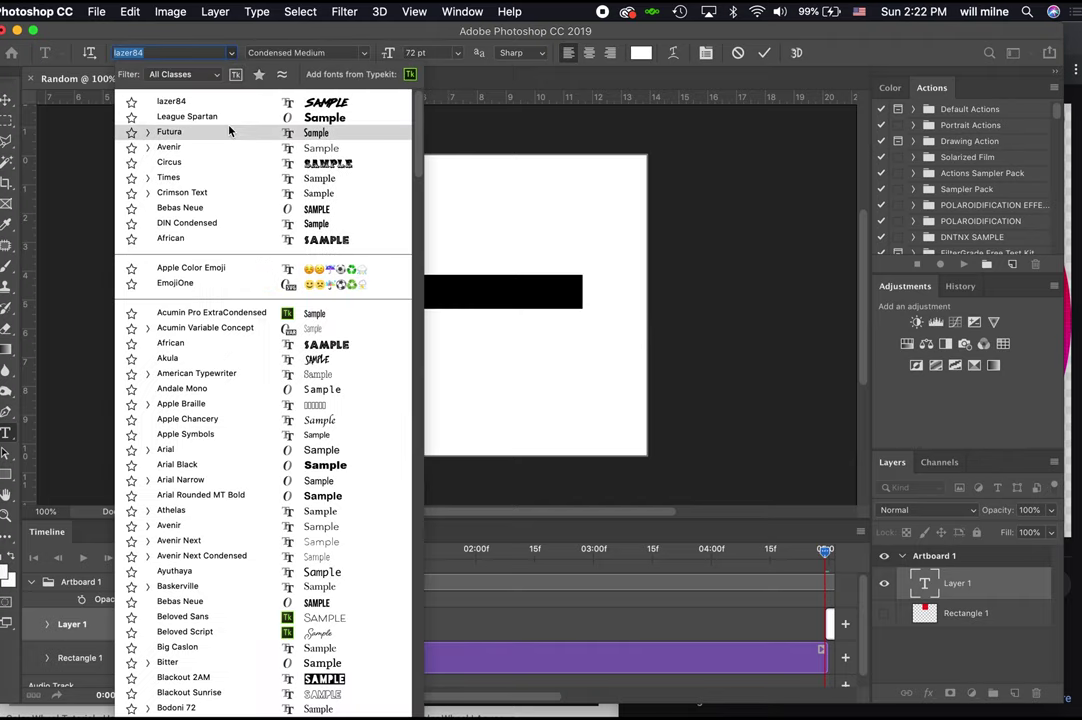
click(147, 132)
click(180, 207)
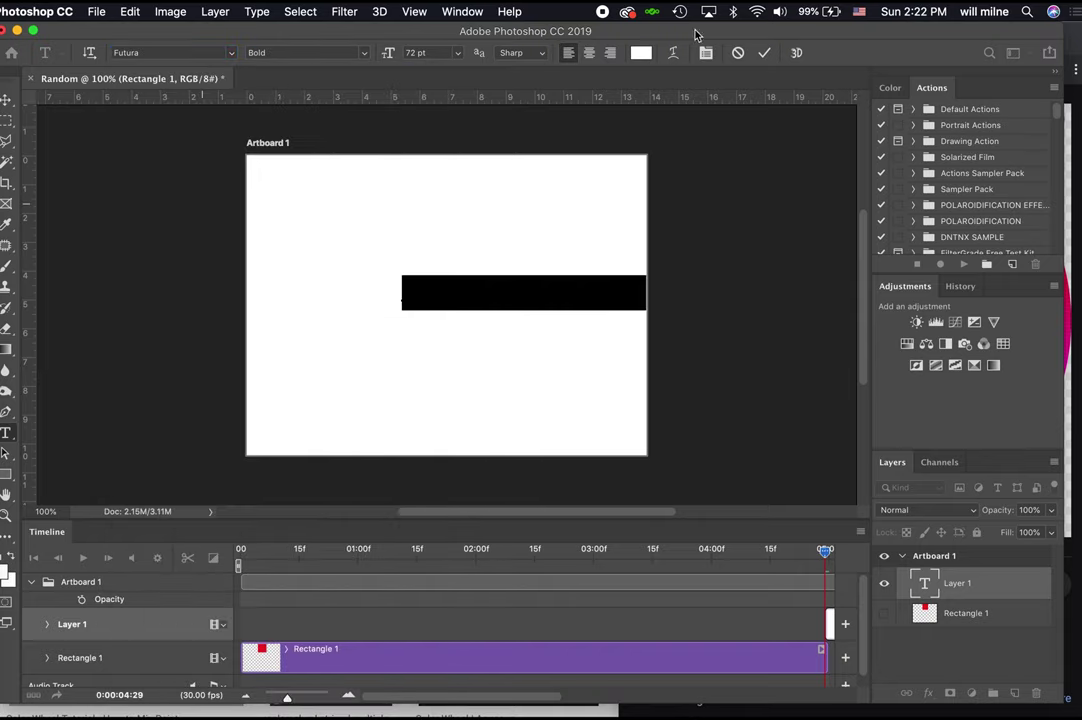
click(641, 53)
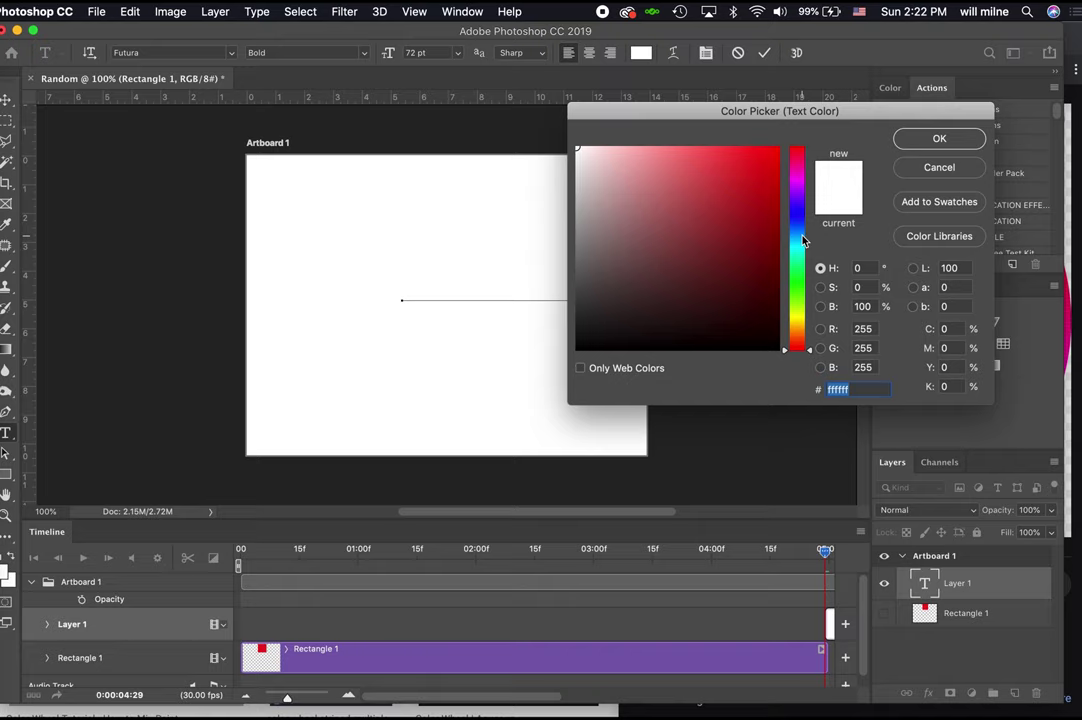
drag(804, 241, 804, 190)
click(700, 187)
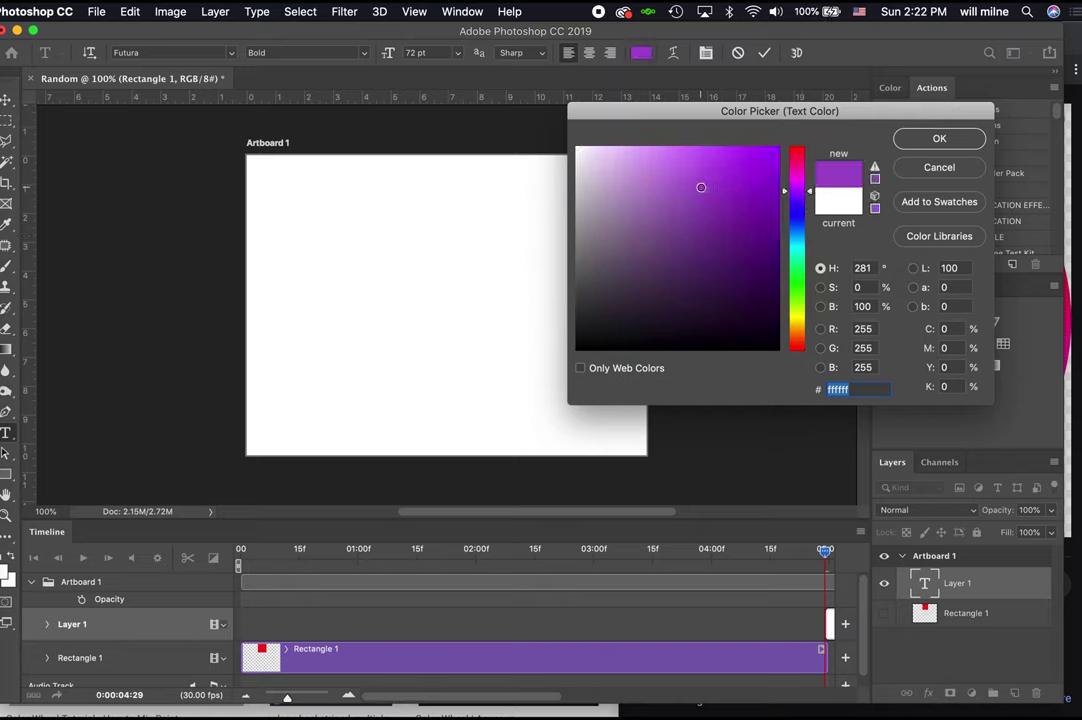
click(939, 139)
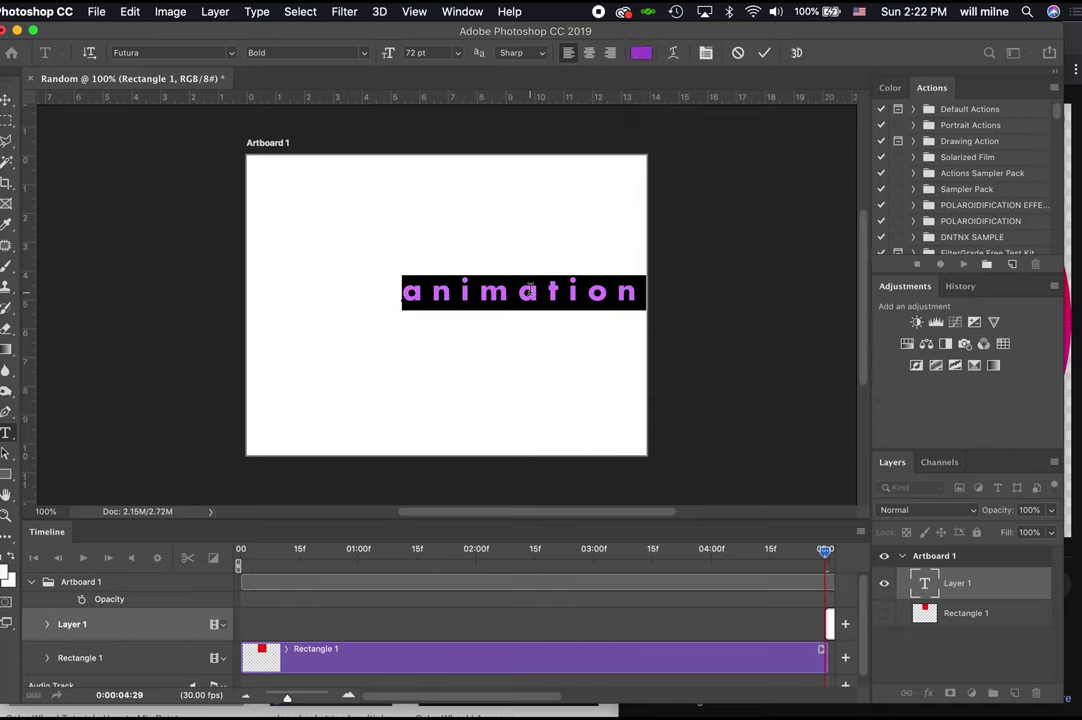
Type ANIMATION and move the text to the artboard centre.
text(ANIMATIO)
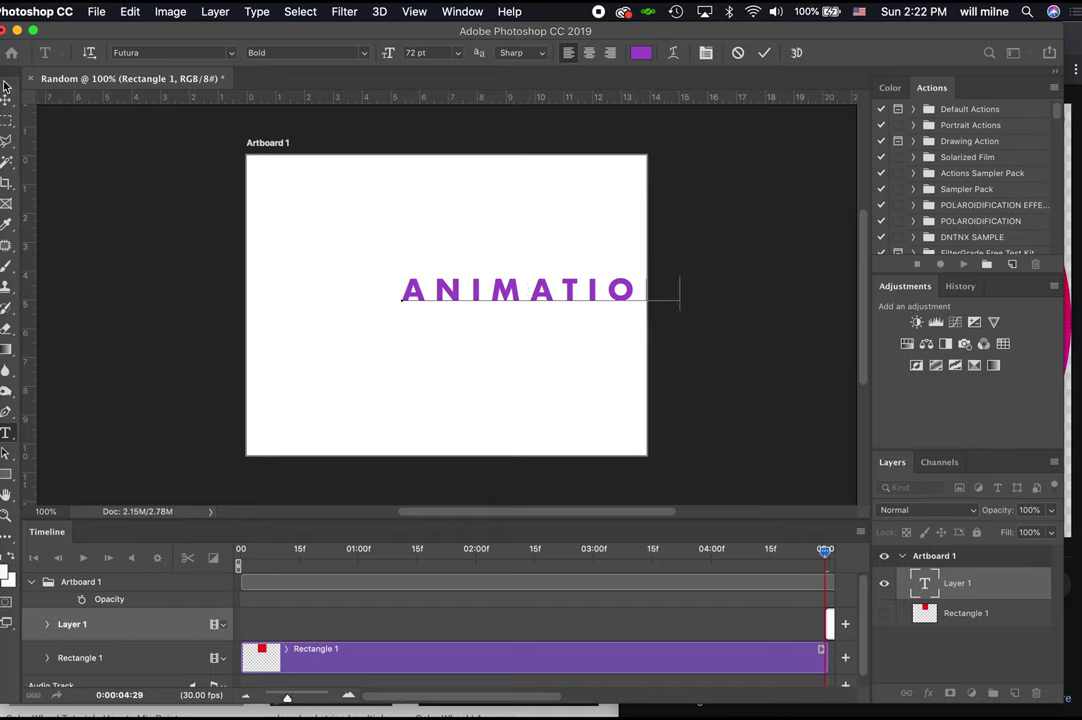
click(5, 90)
drag(563, 309, 512, 308)
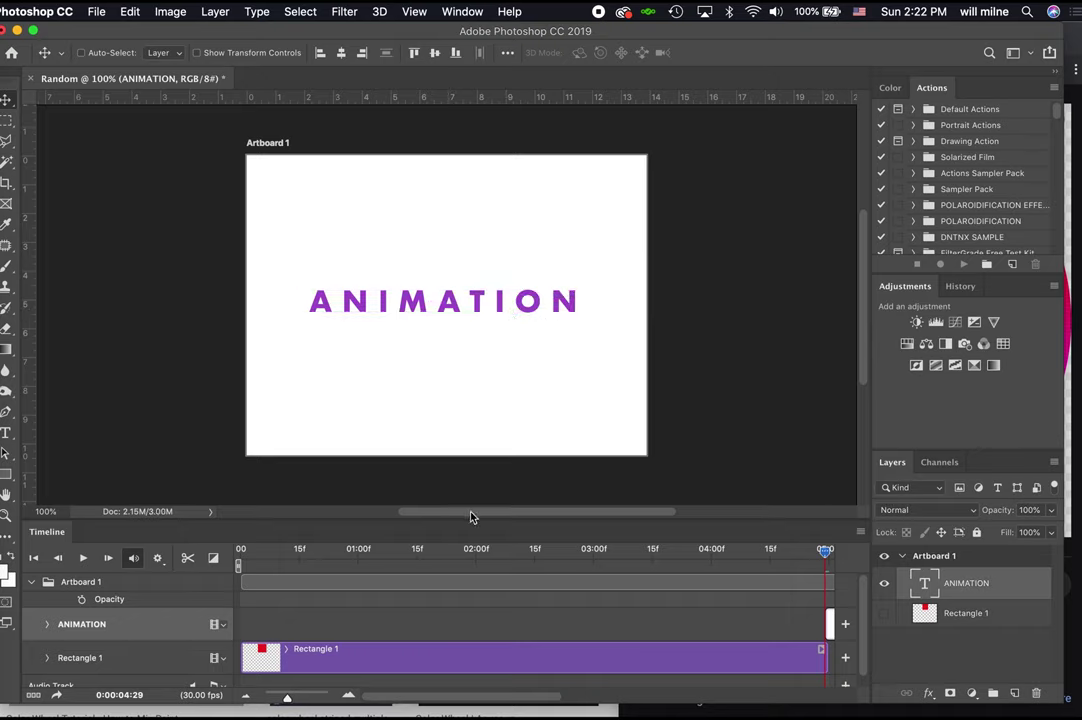
click(48, 625)
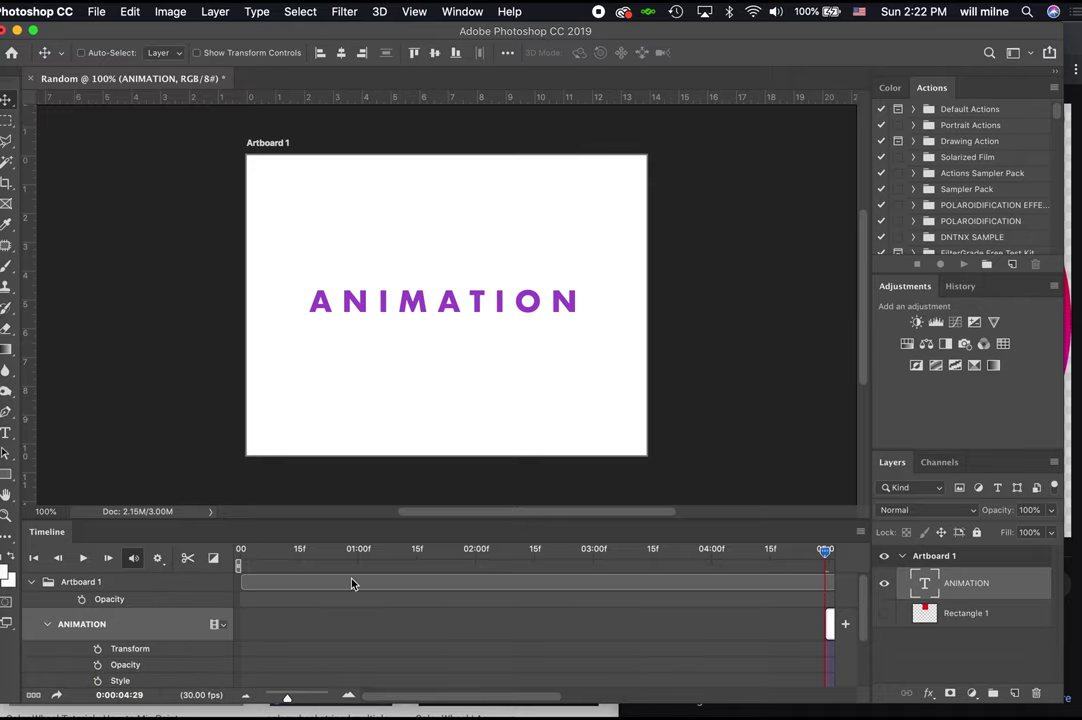
Extend the ANIMATION clip to start at 0:00, rescale the timeline to about ten seconds, and make the text visible.
drag(822, 556, 241, 551)
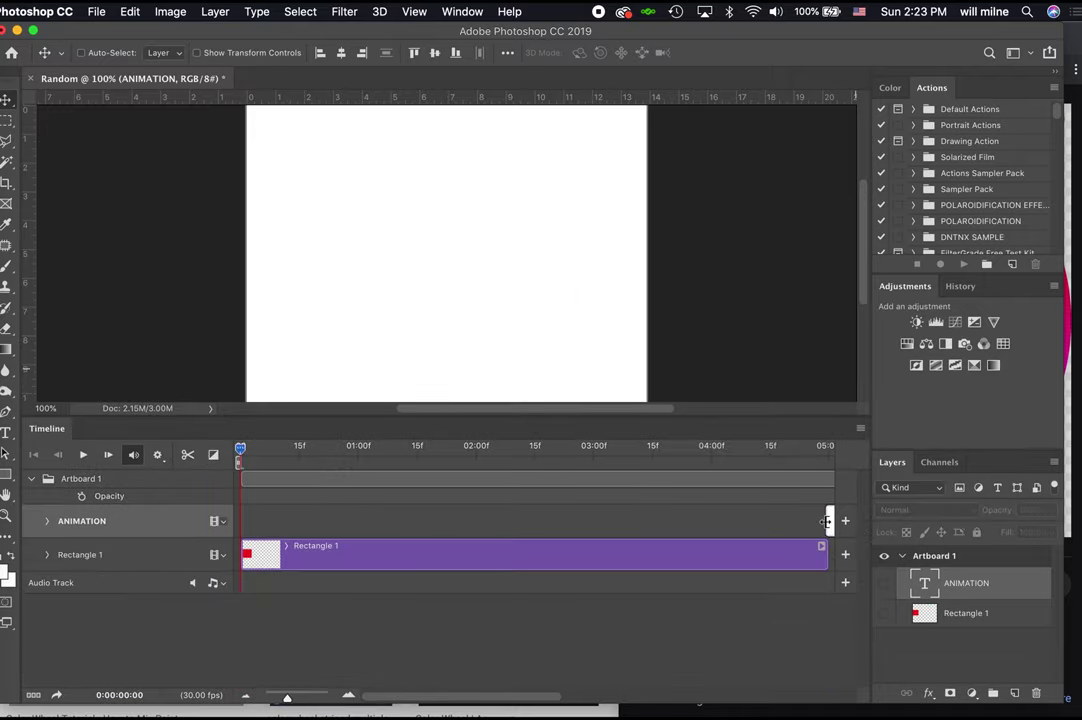
drag(826, 521, 241, 521)
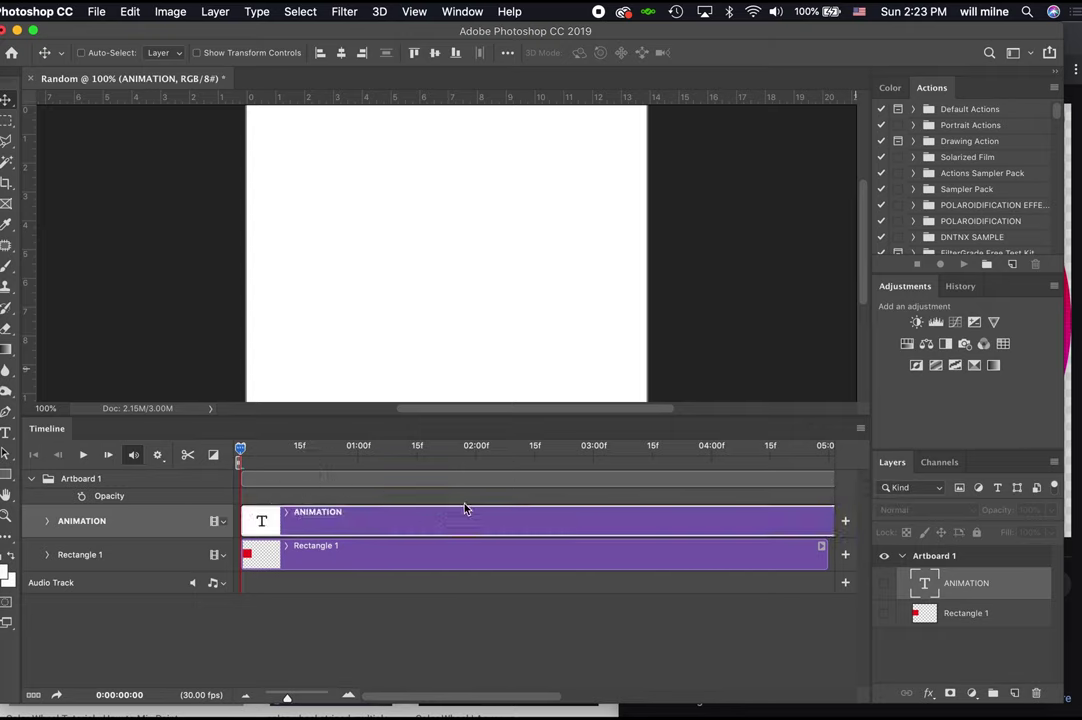
mouse_move(288, 700)
mouse_down()
mouse_move(278, 700)
mouse_move(314, 700)
mouse_move(278, 698)
mouse_up()
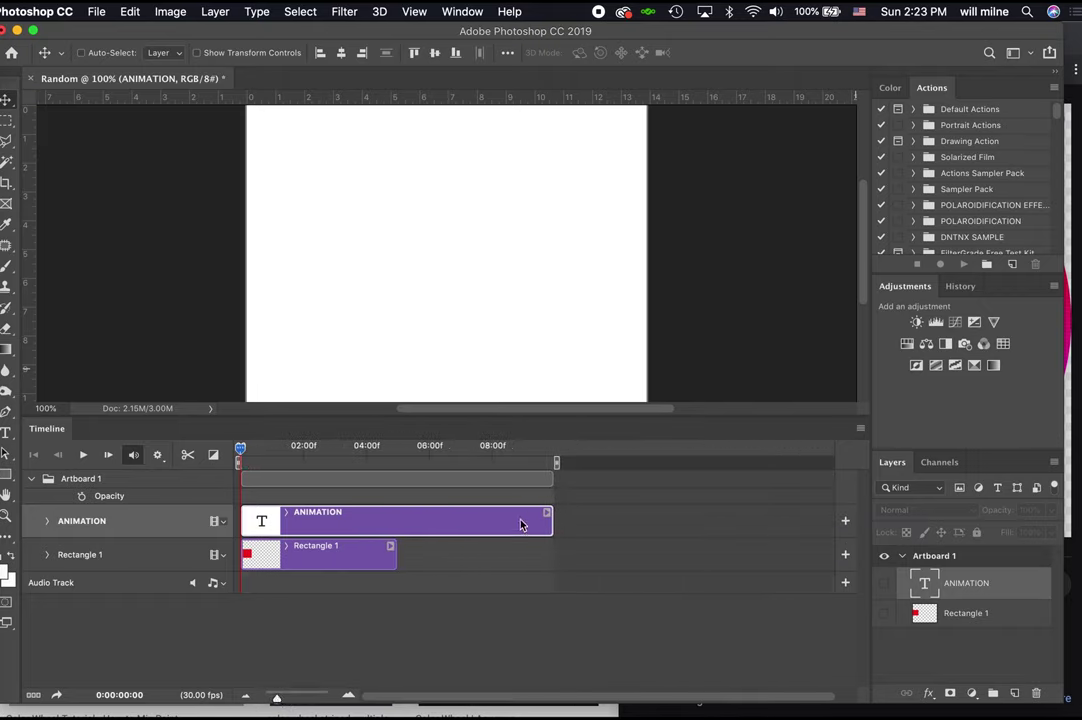
mouse_move(463, 516)
mouse_down()
mouse_move(688, 510)
mouse_move(413, 507)
mouse_move(466, 507)
mouse_up()
click(259, 449)
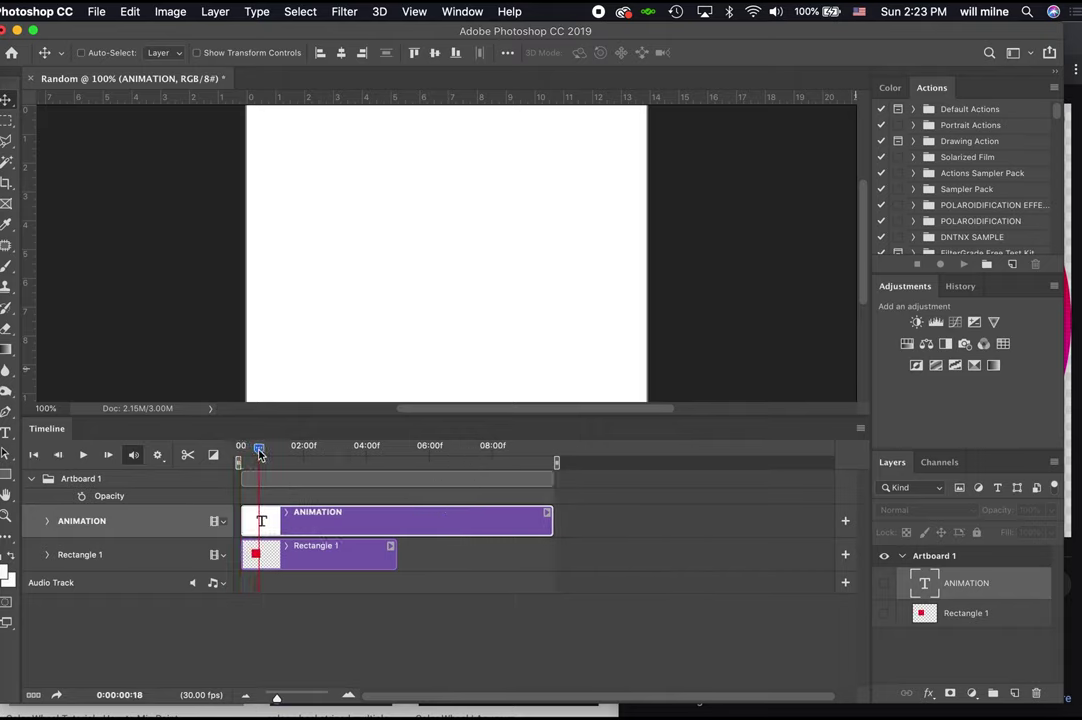
click(884, 583)
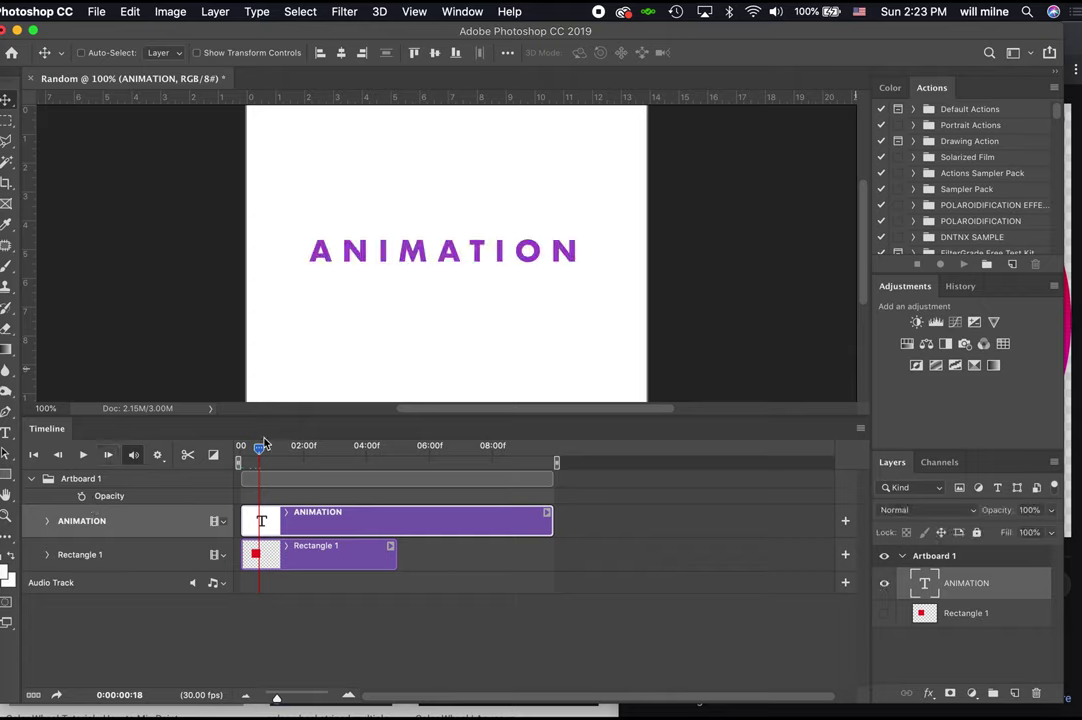
drag(259, 452, 240, 452)
Keyframe the text's opacity at 0% at the start and 100% at the timeline end, then preview.
click(48, 525)
click(98, 561)
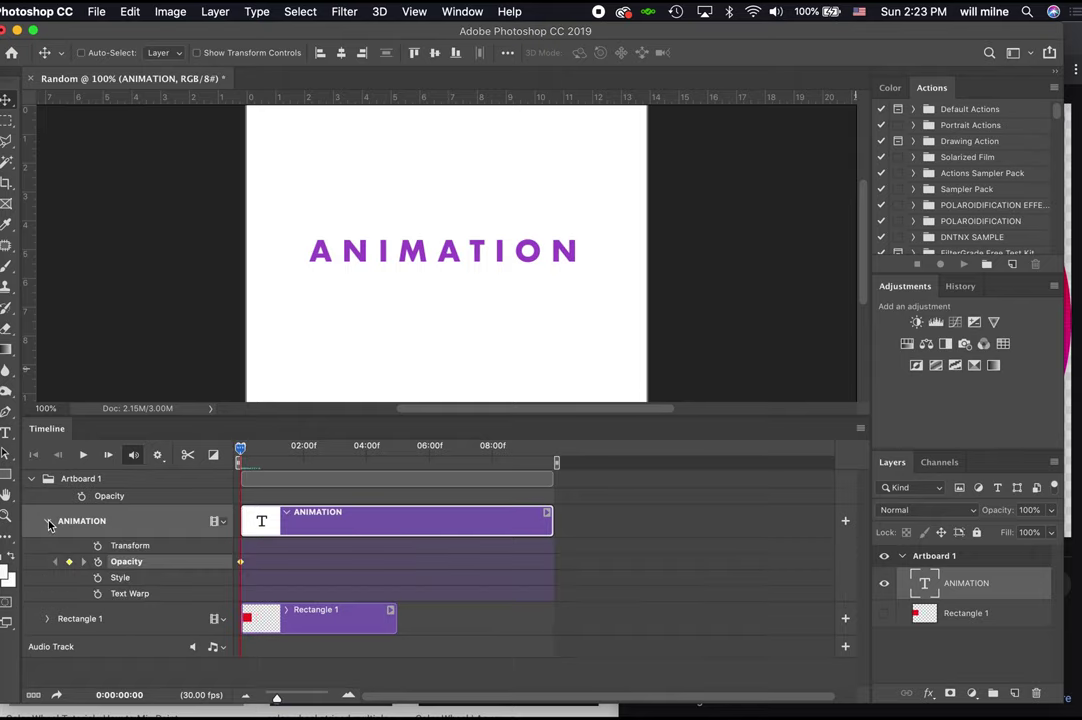
click(1051, 510)
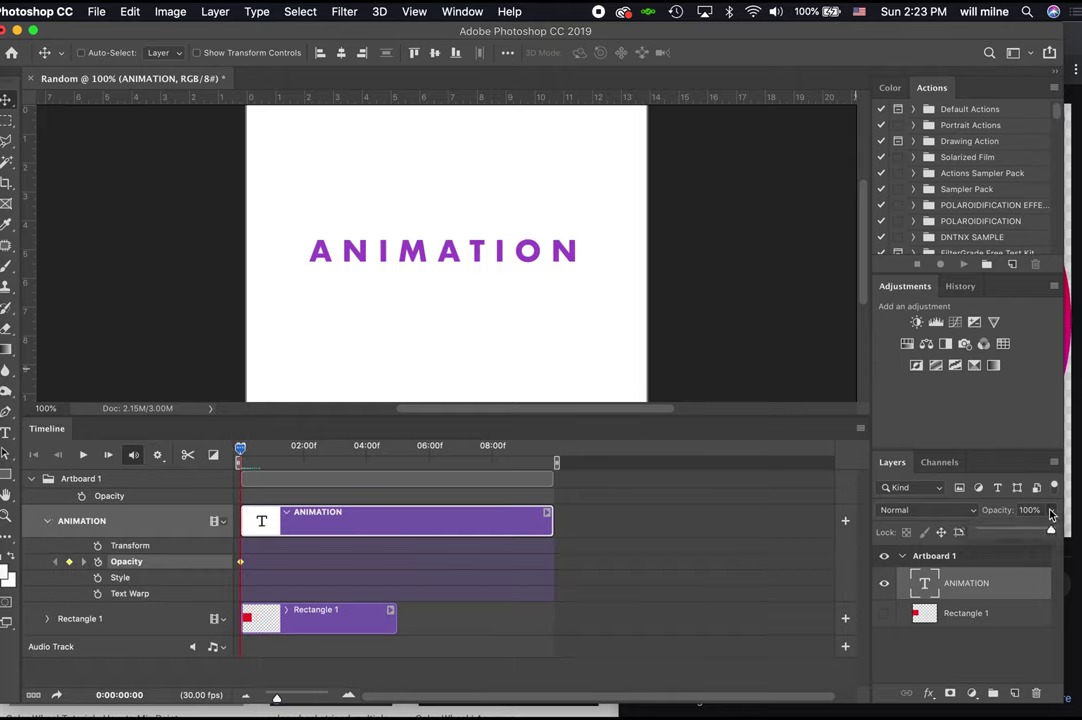
drag(1051, 531, 980, 531)
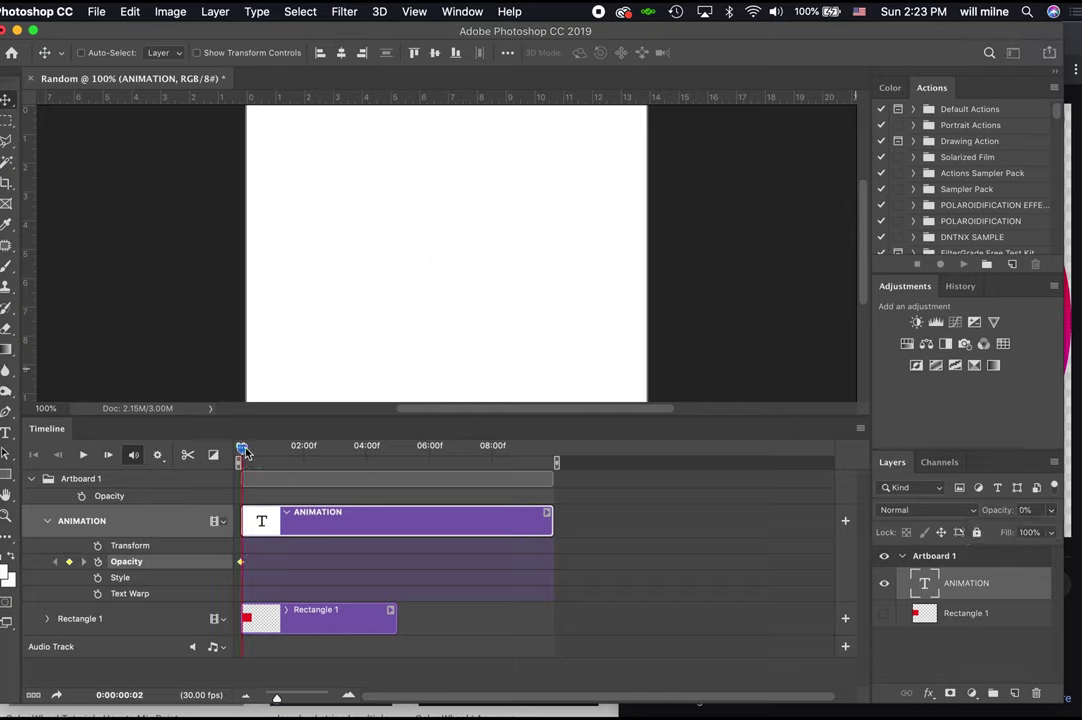
drag(241, 449, 557, 468)
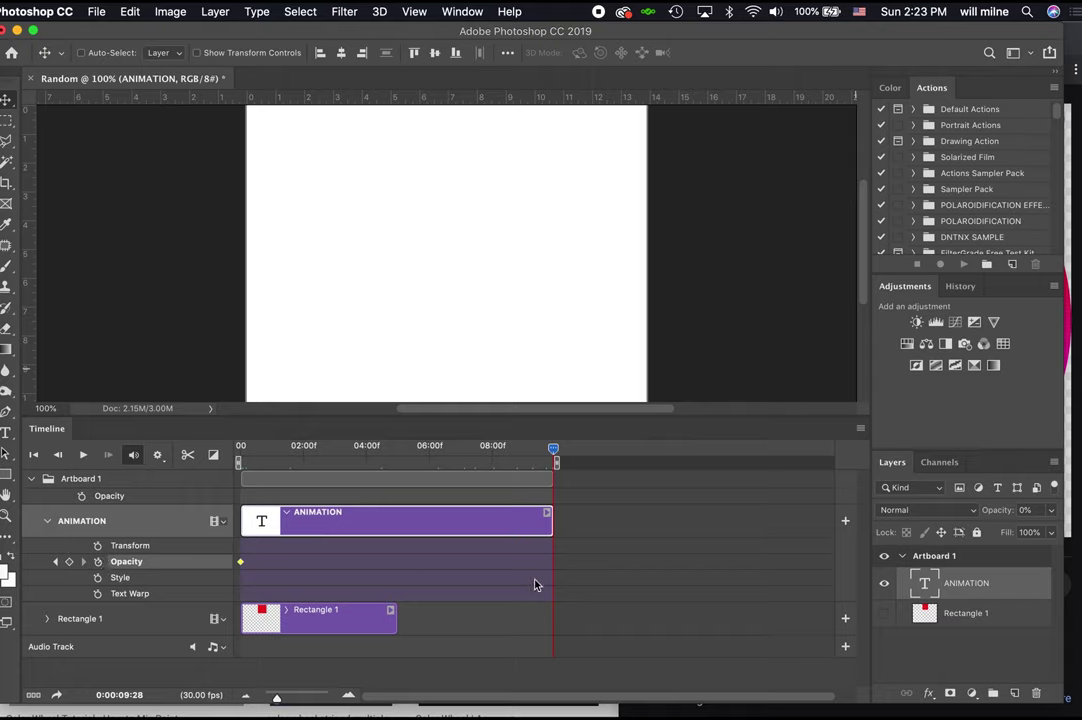
click(1051, 510)
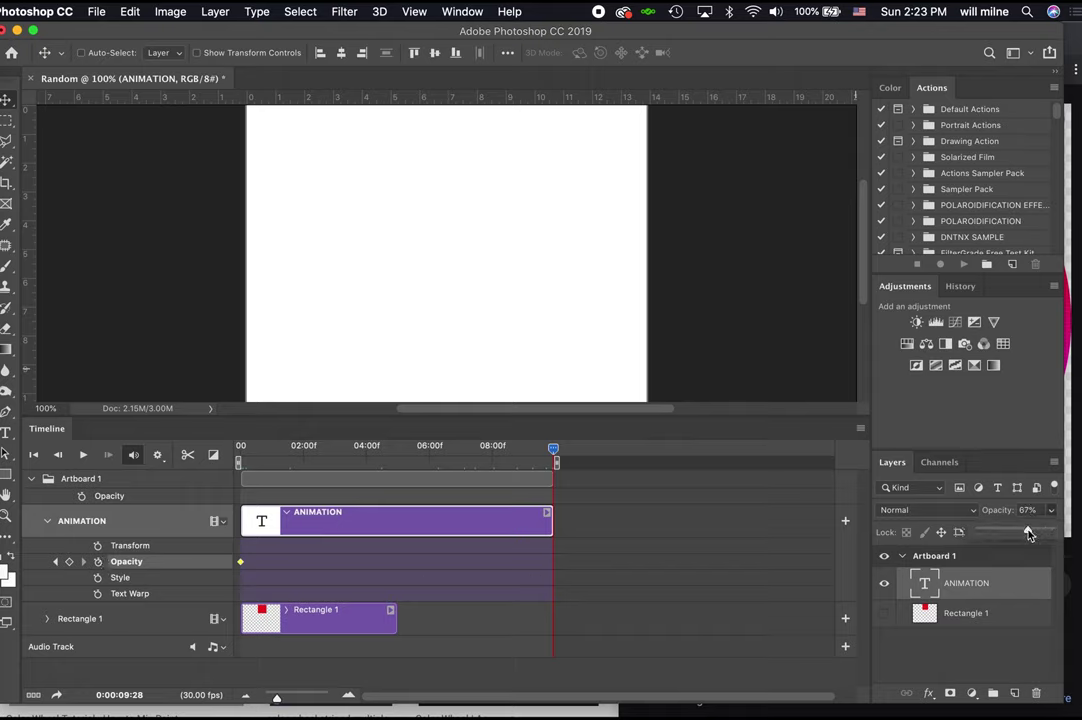
drag(1030, 531, 1051, 531)
drag(553, 449, 238, 460)
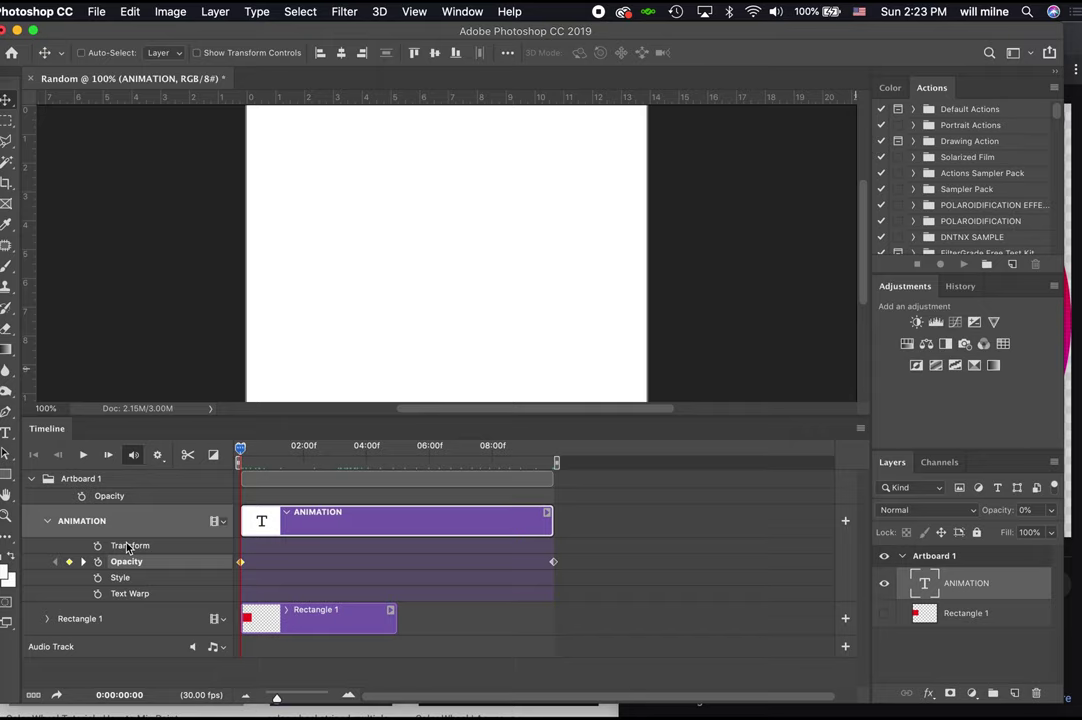
key(space)
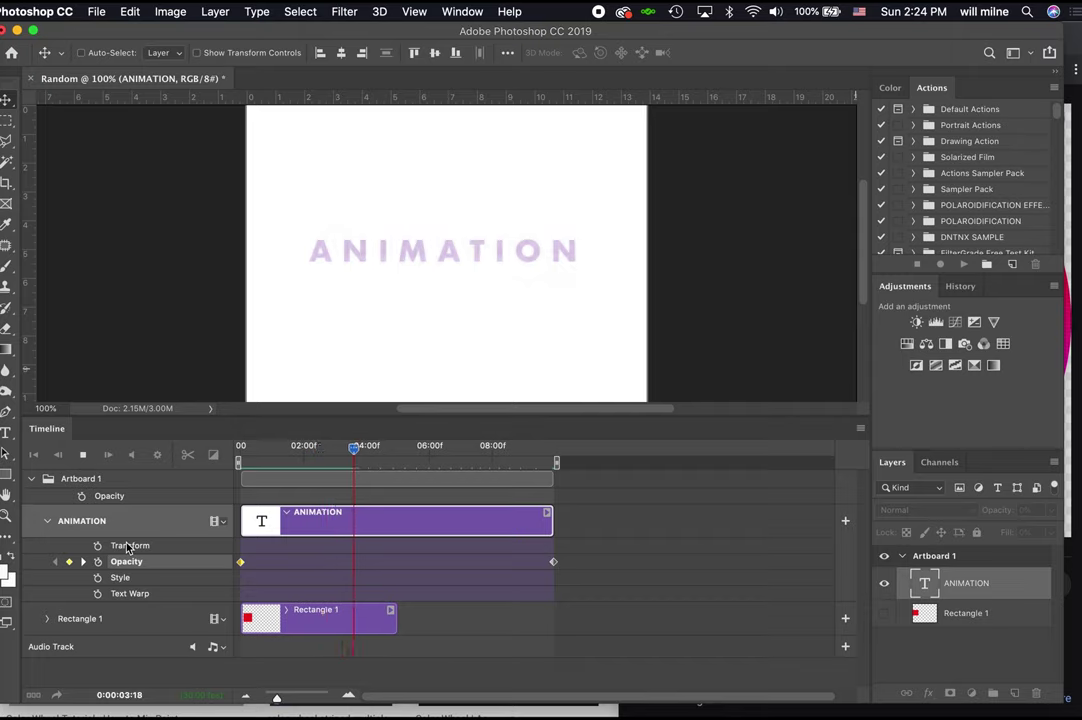
key(space)
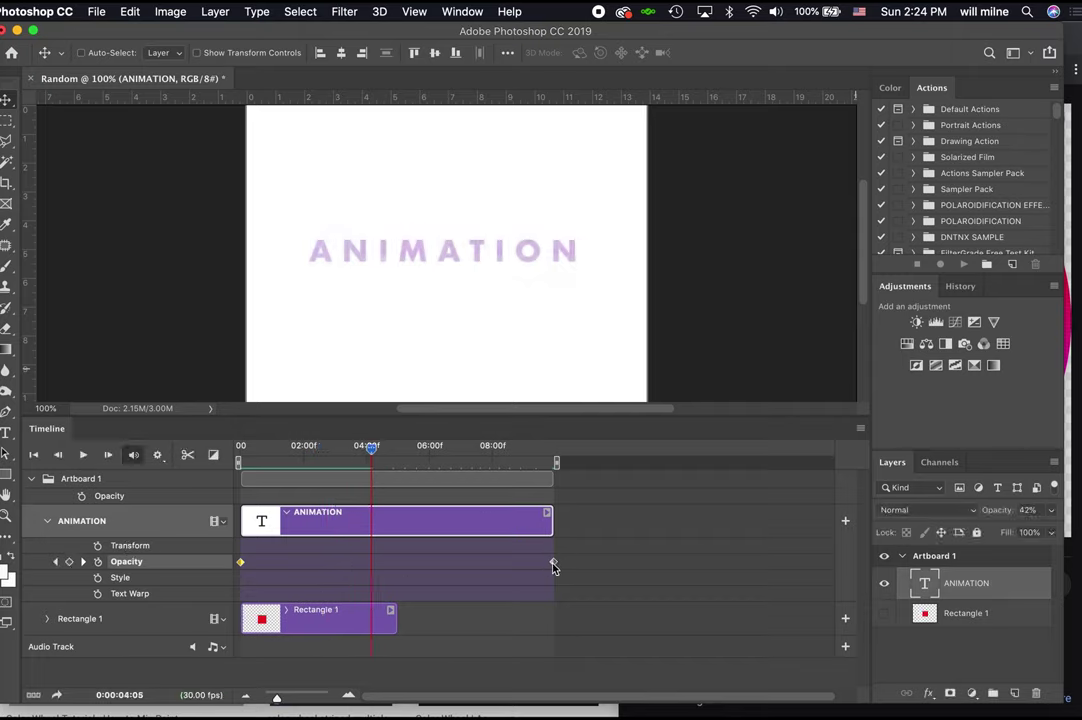
Move the 100% opacity keyframe to about five seconds and replay the fade-in.
drag(553, 563, 397, 562)
drag(383, 445, 238, 449)
key(space)
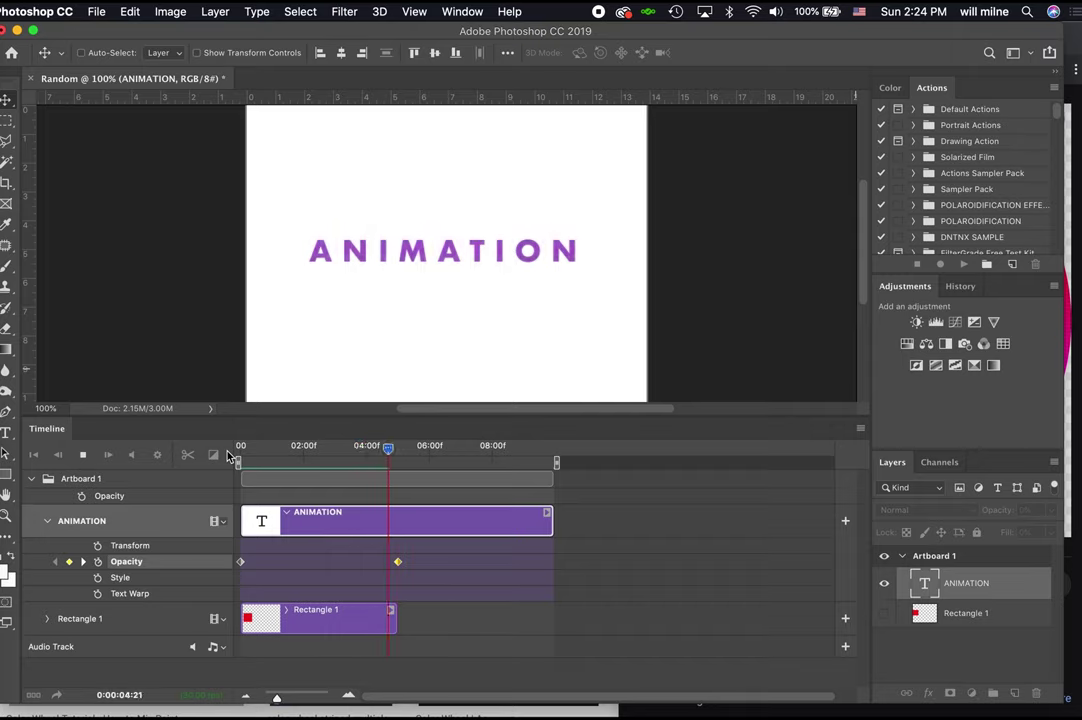
key(space)
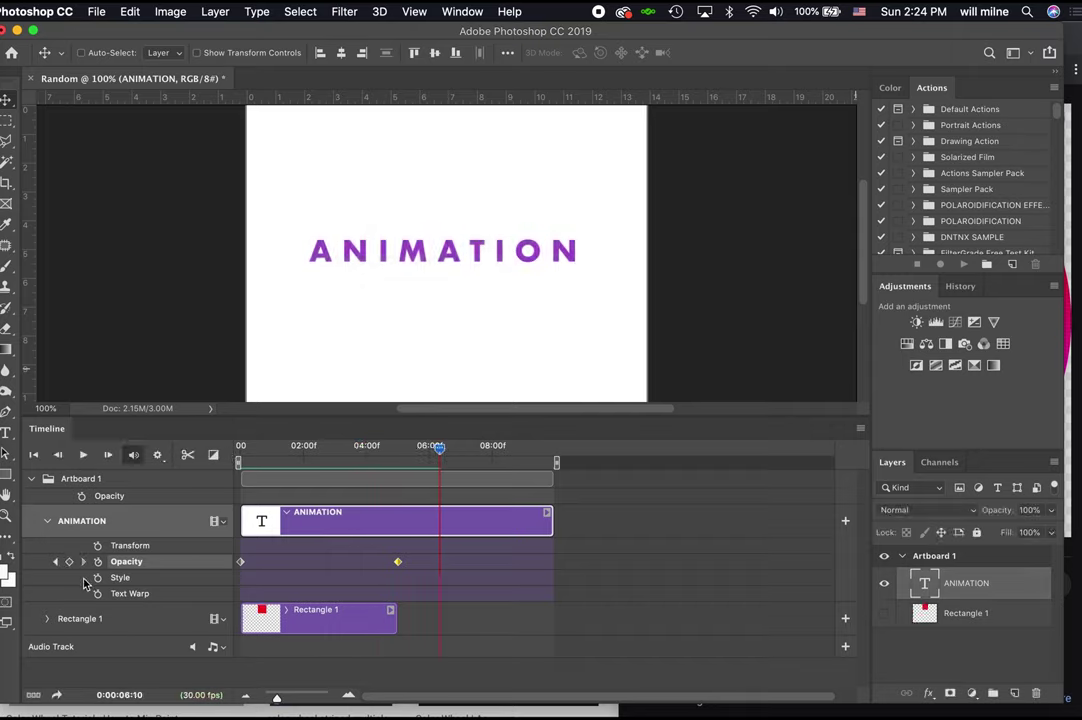
Add a Style keyframe at about five seconds, then move to the timeline end.
drag(441, 447, 398, 449)
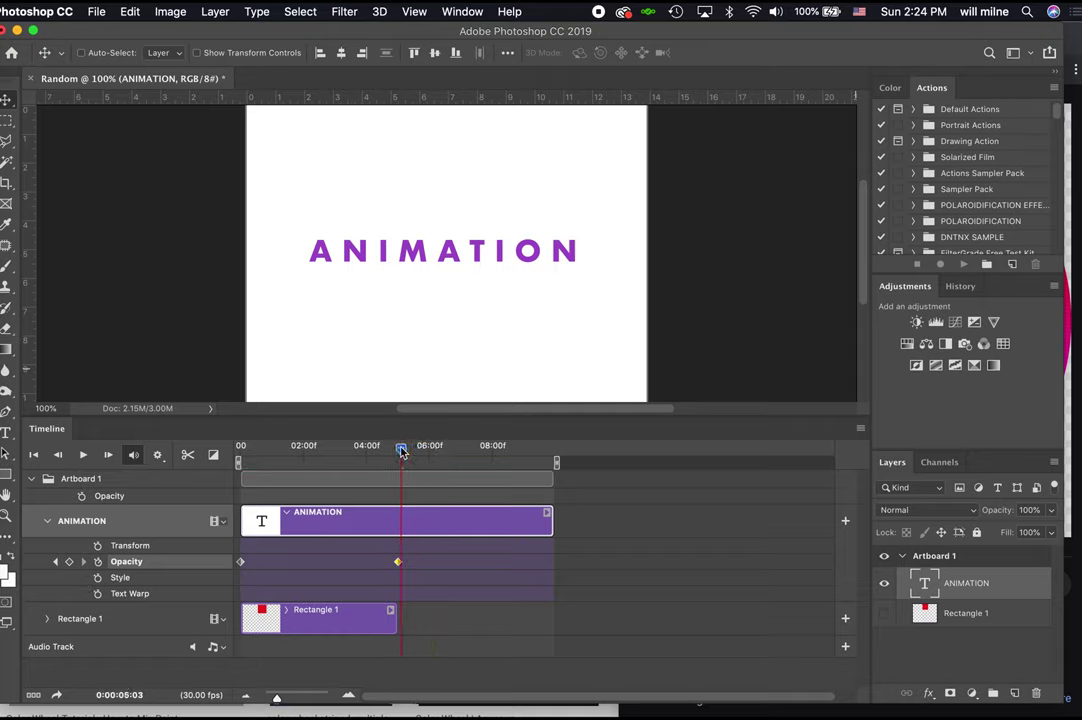
click(98, 579)
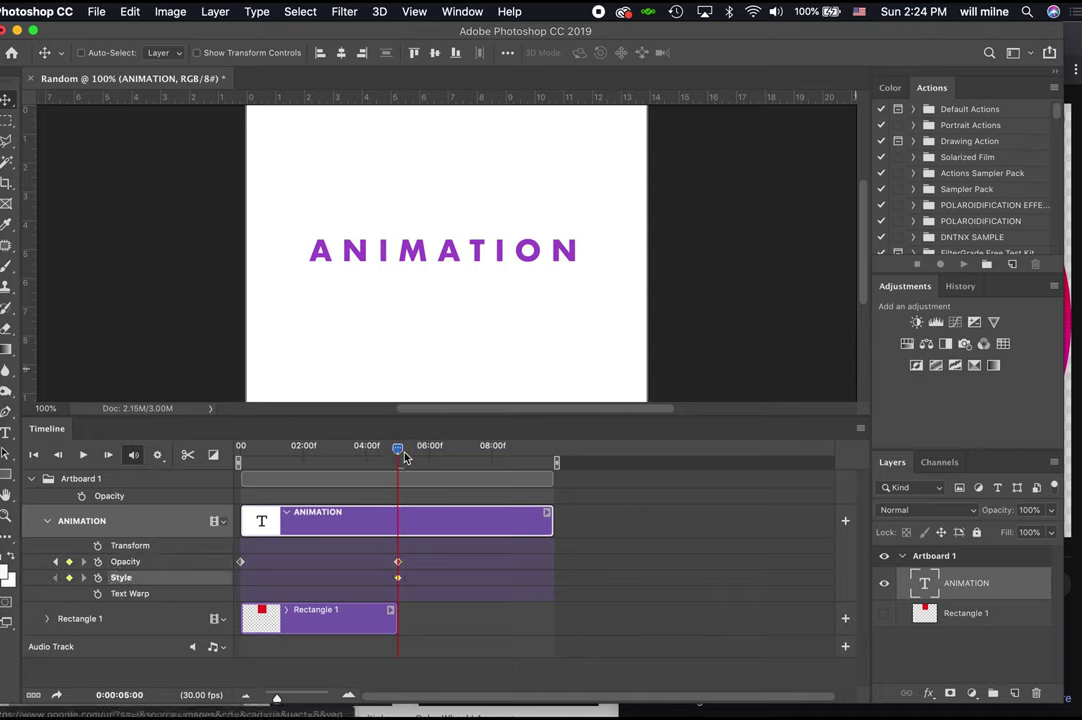
drag(404, 457, 558, 467)
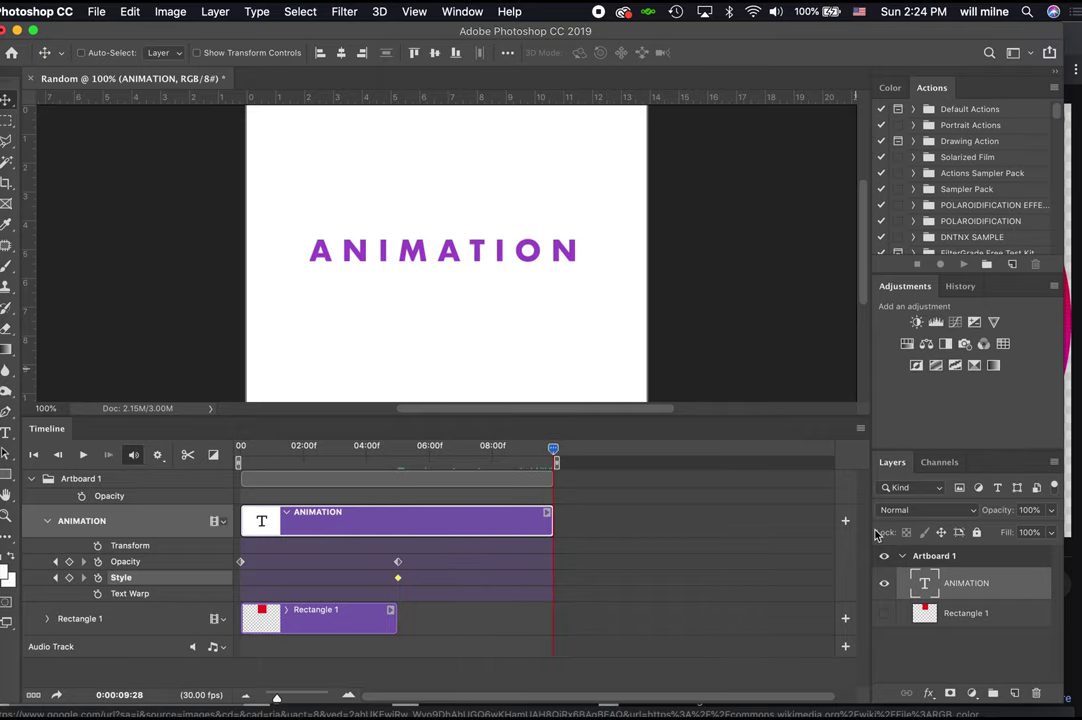
Add an Outer Glow sampled from the text's purple, with lowered noise and opacity and wider spread.
click(929, 693)
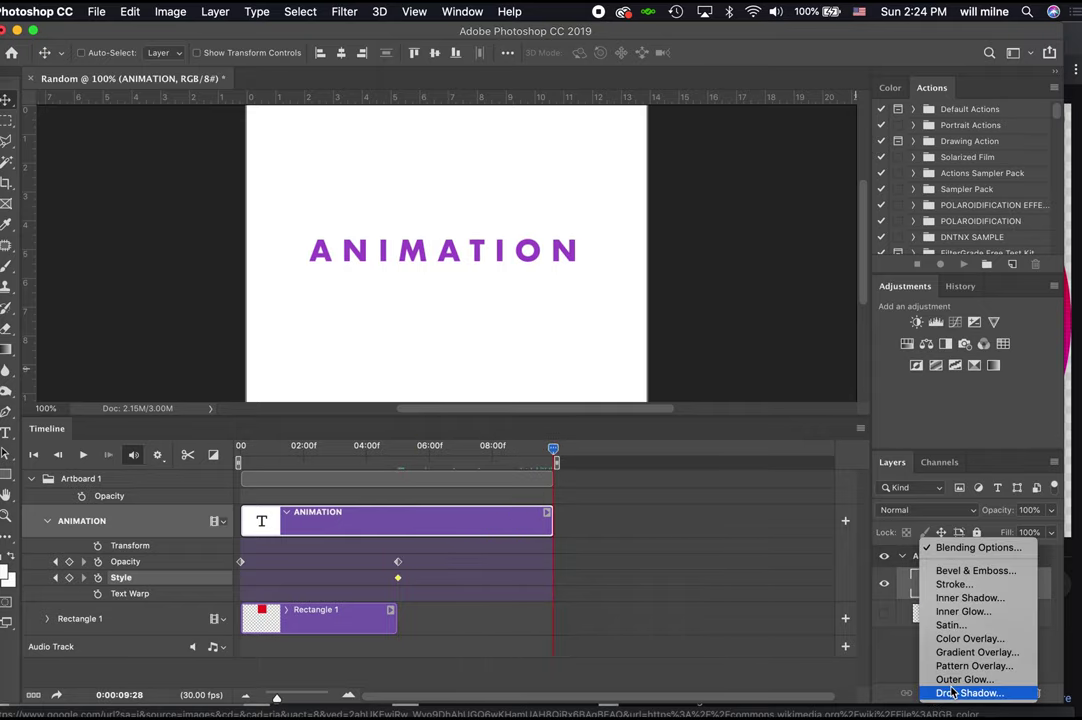
click(960, 679)
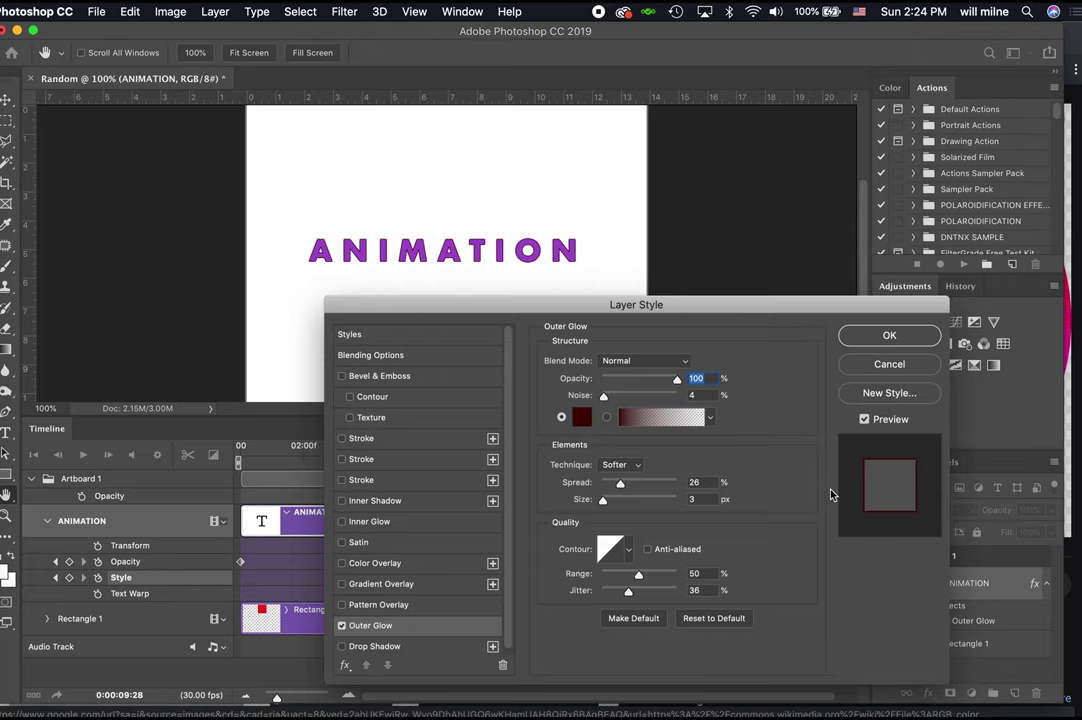
click(586, 421)
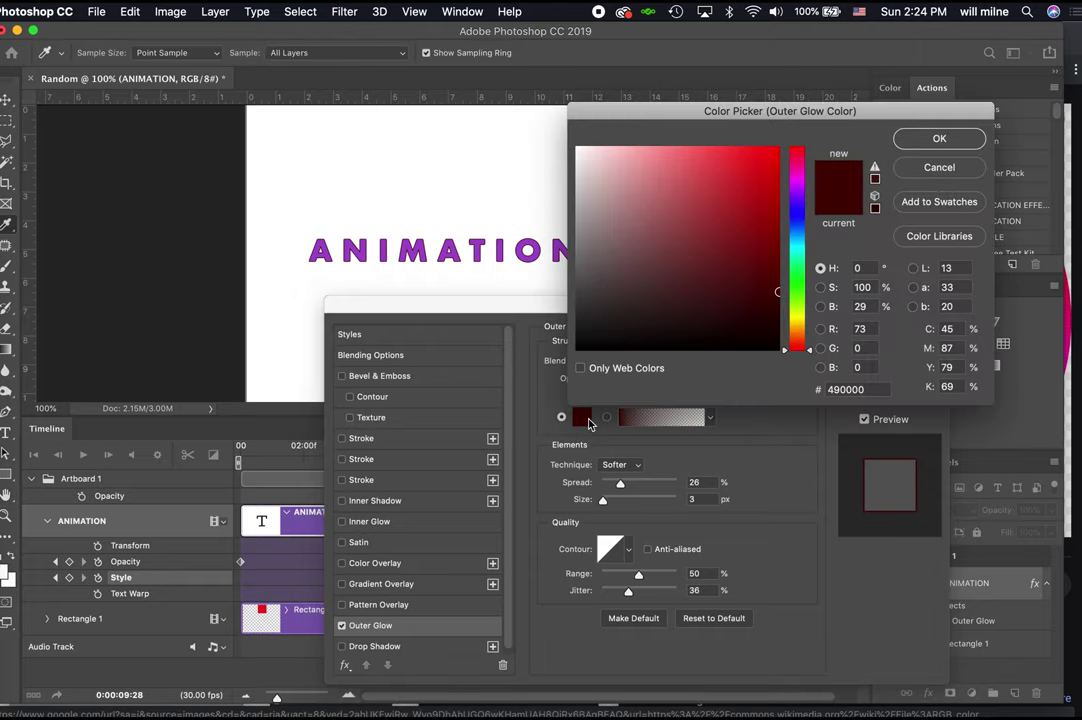
click(421, 248)
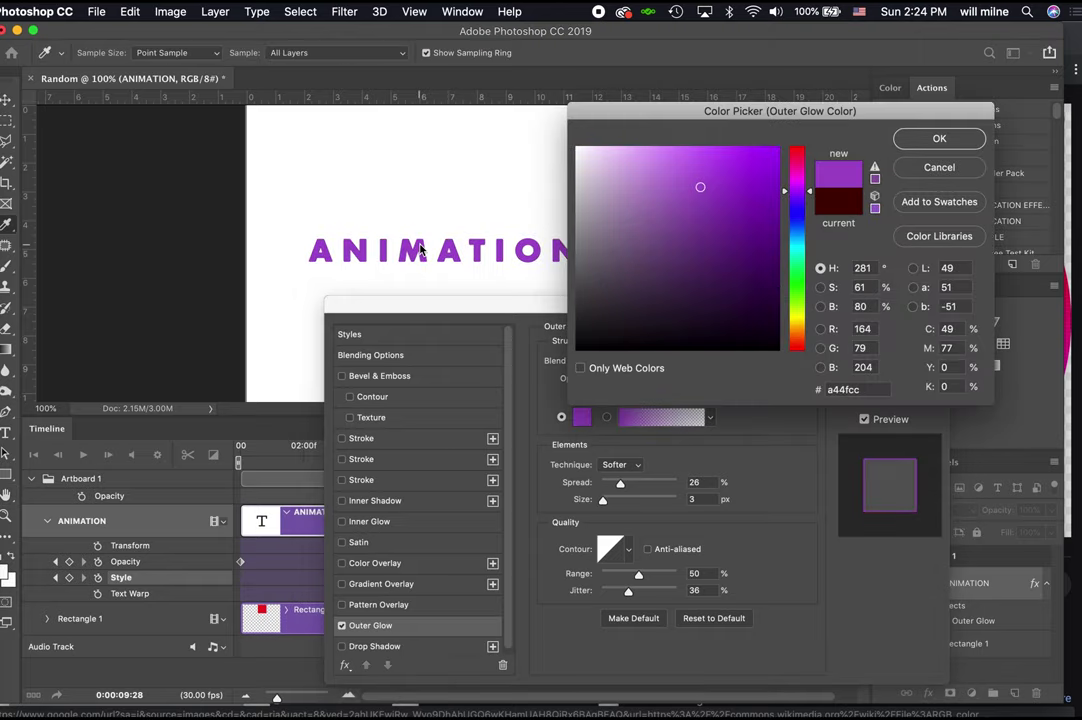
click(933, 140)
drag(604, 396, 660, 396)
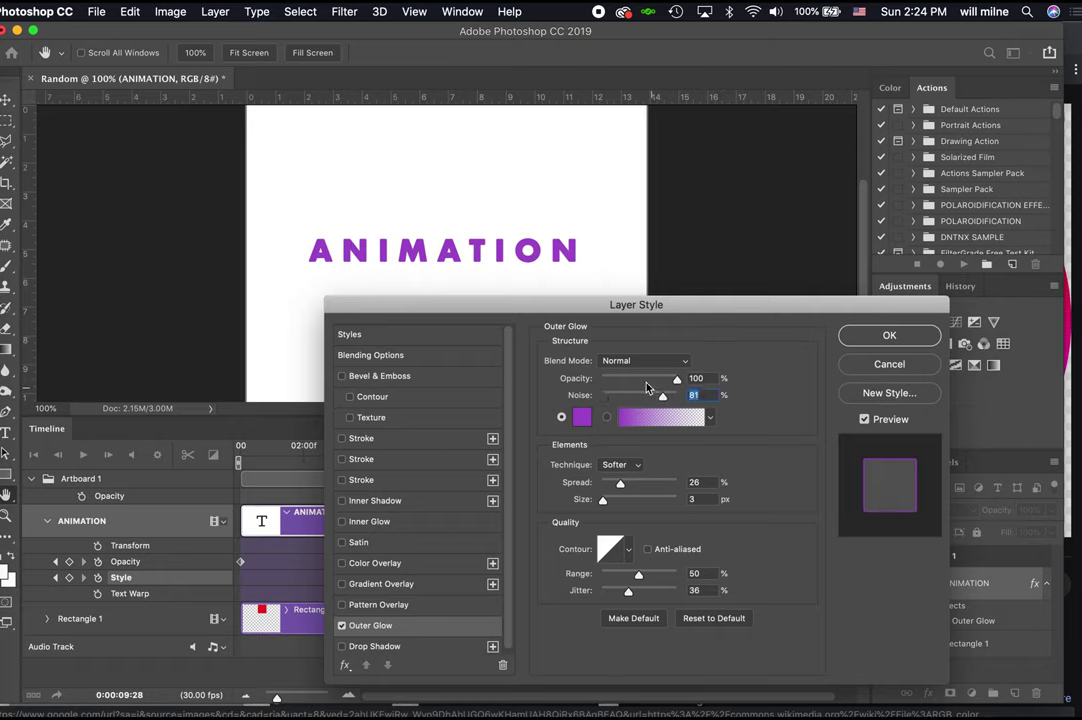
mouse_move(620, 483)
mouse_down()
mouse_move(649, 487)
mouse_move(617, 503)
mouse_up()
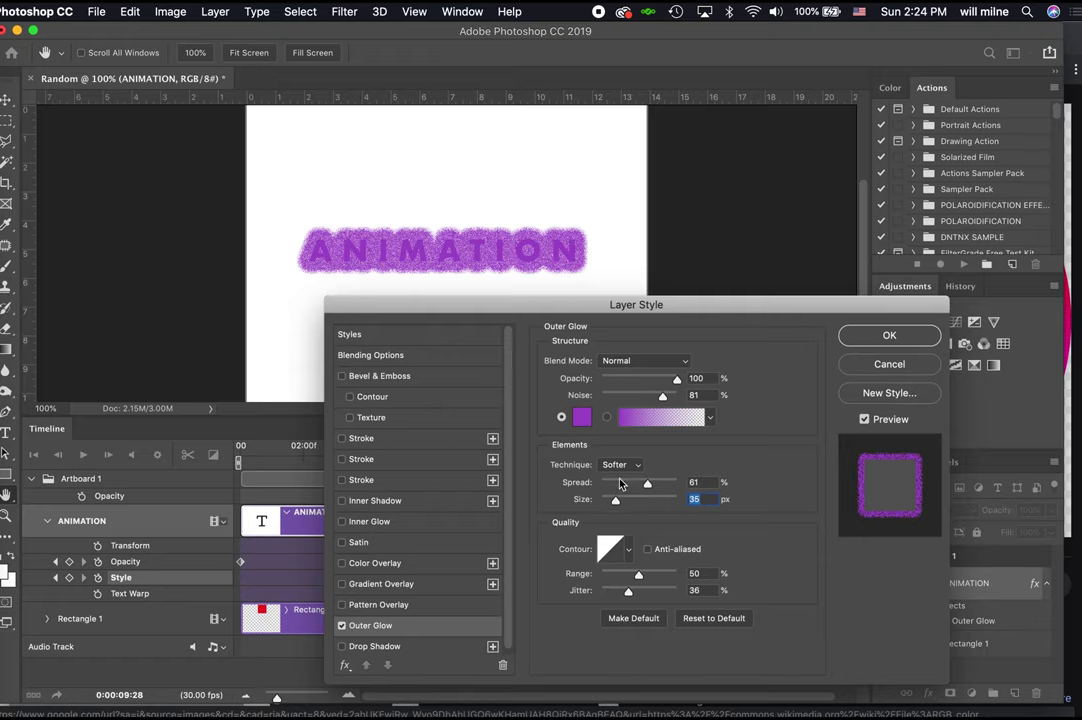
drag(662, 396, 619, 396)
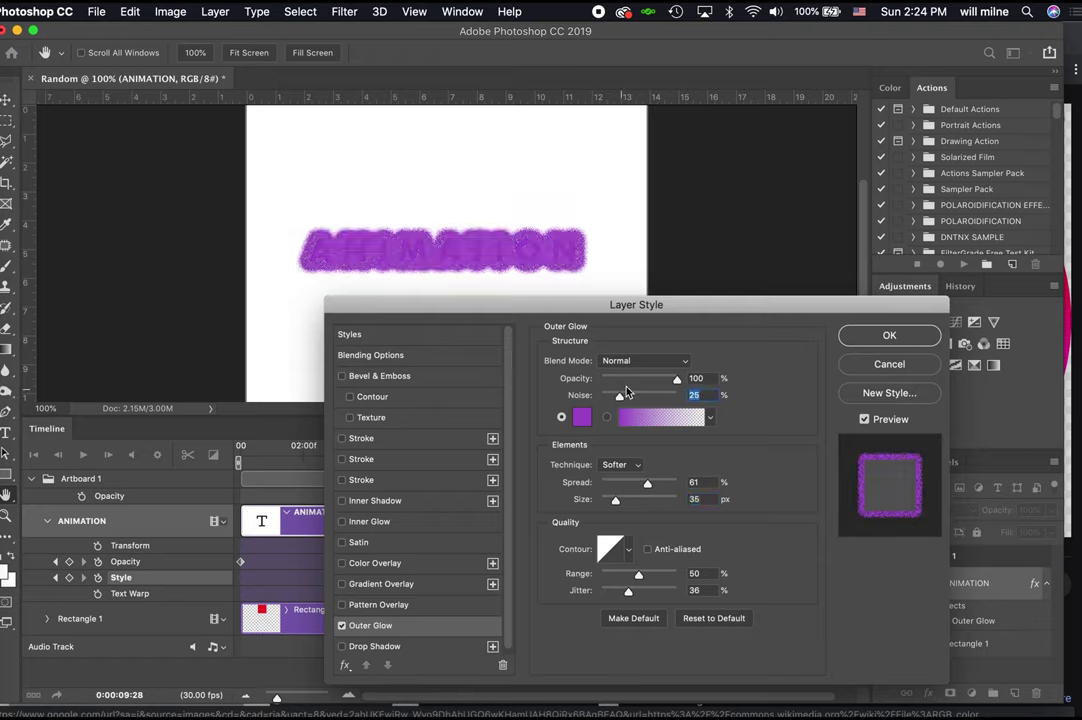
click(643, 380)
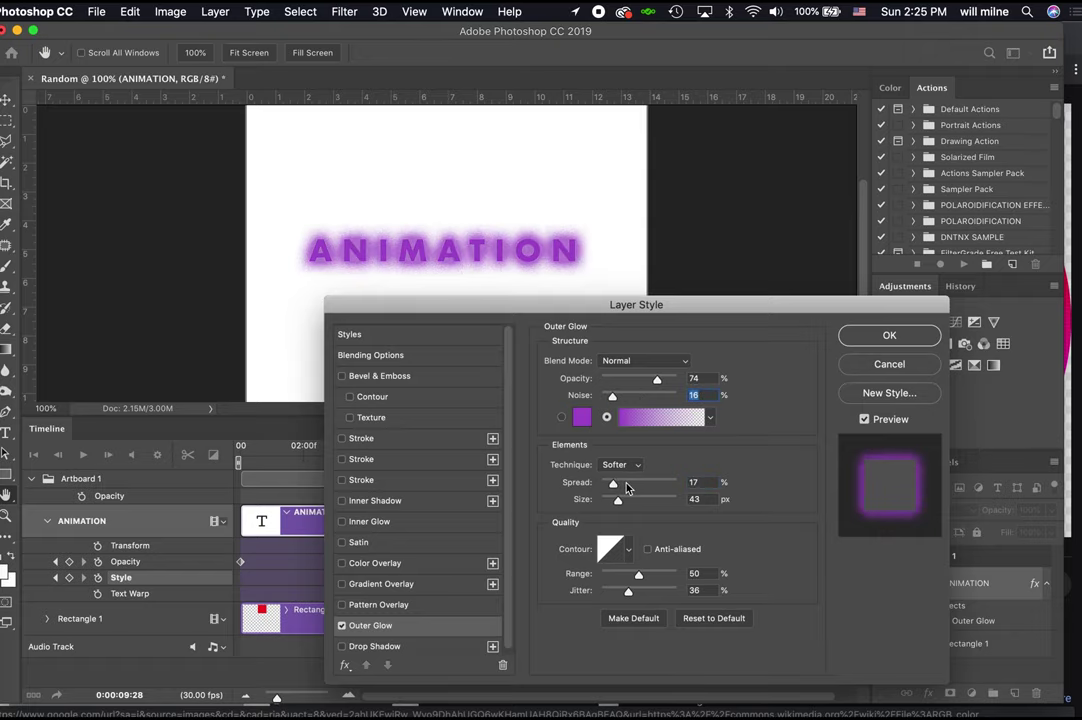
click(890, 336)
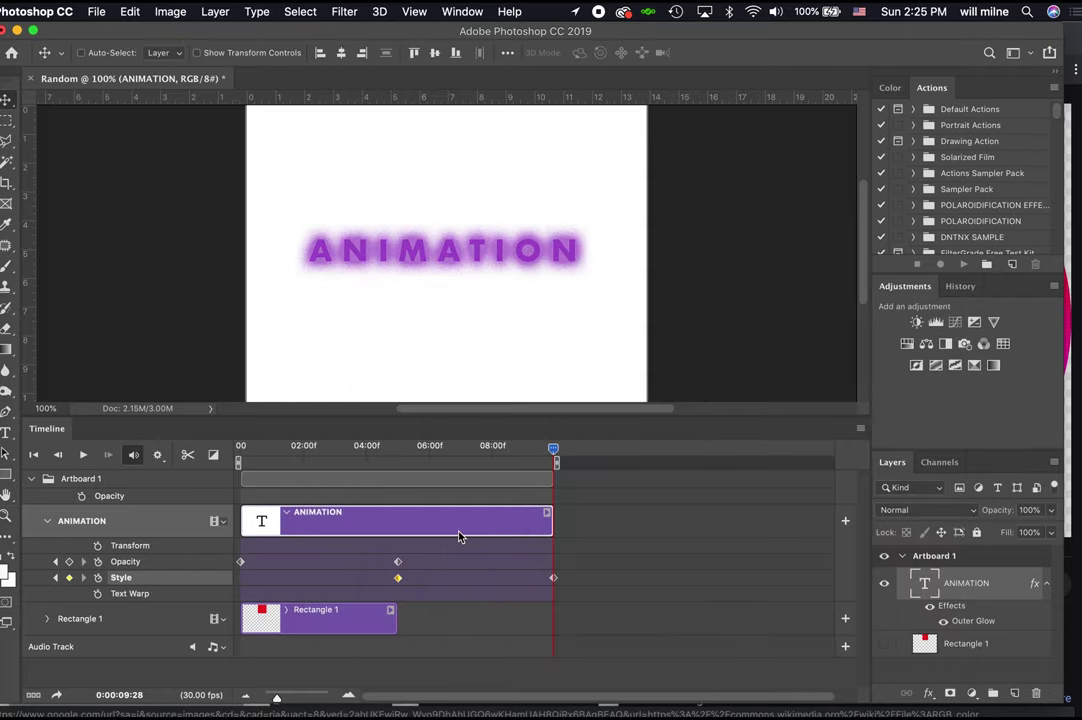
Replay the animation from the start, then look over File > Export options and dismiss them.
drag(554, 447, 193, 447)
key(space)
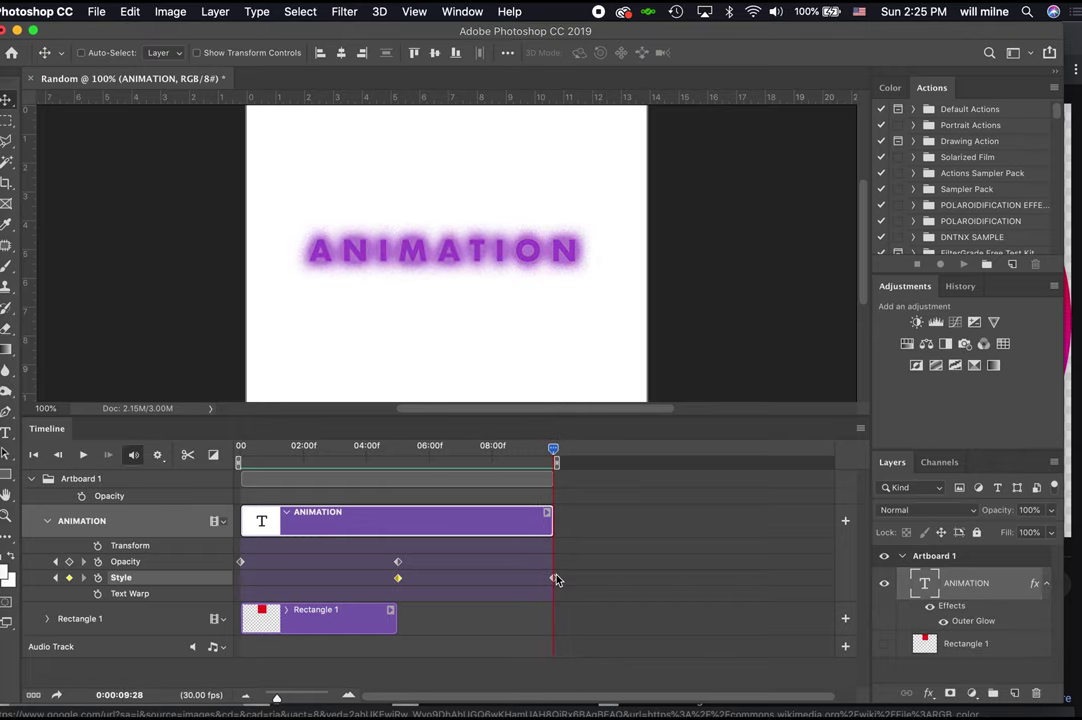
click(99, 13)
mouse_move(160, 224)
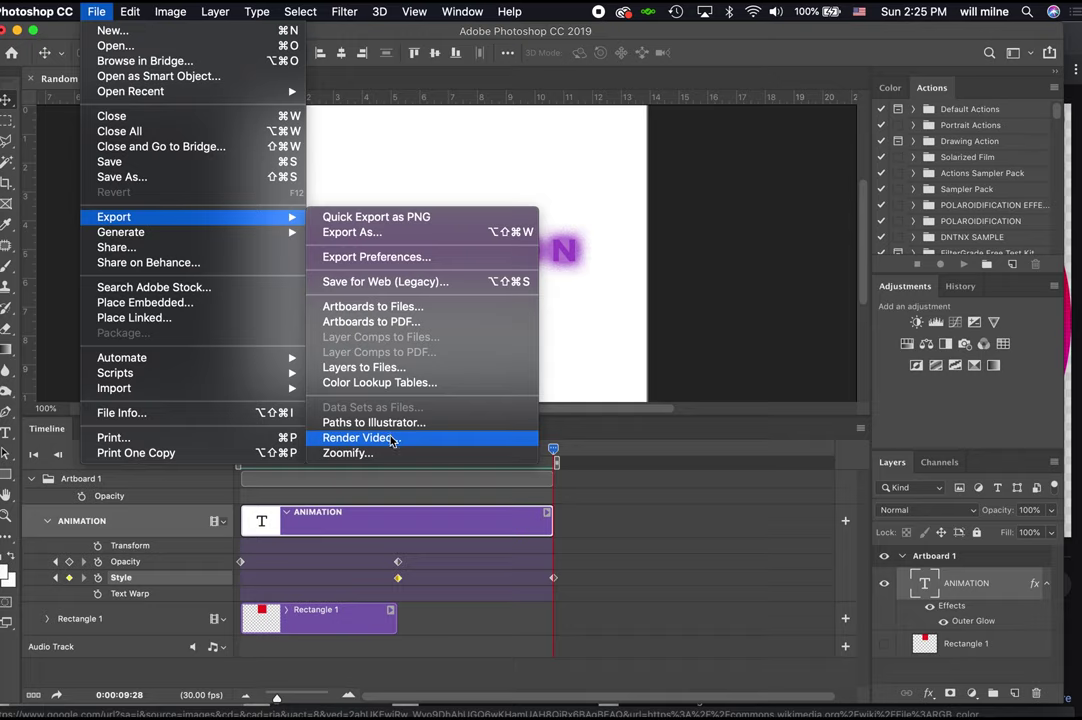
click(662, 419)
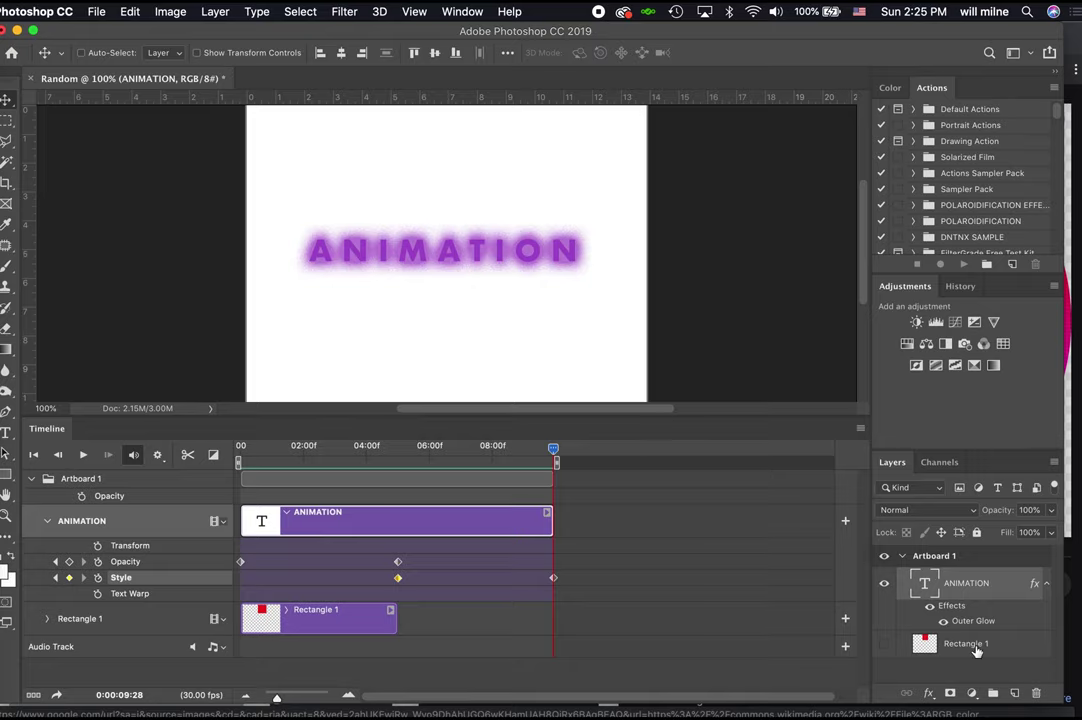
Delete the text and rectangle layers, add Layer 1, and ungroup Artboard 1.
drag(990, 644, 1036, 692)
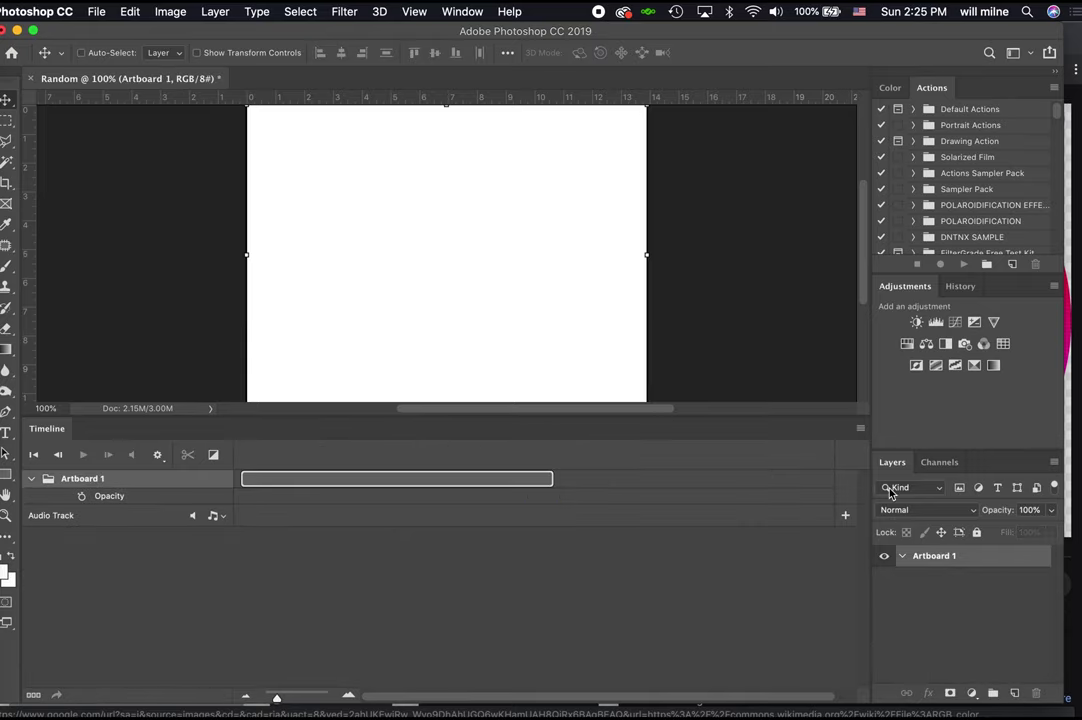
right_click(972, 564)
click(990, 558)
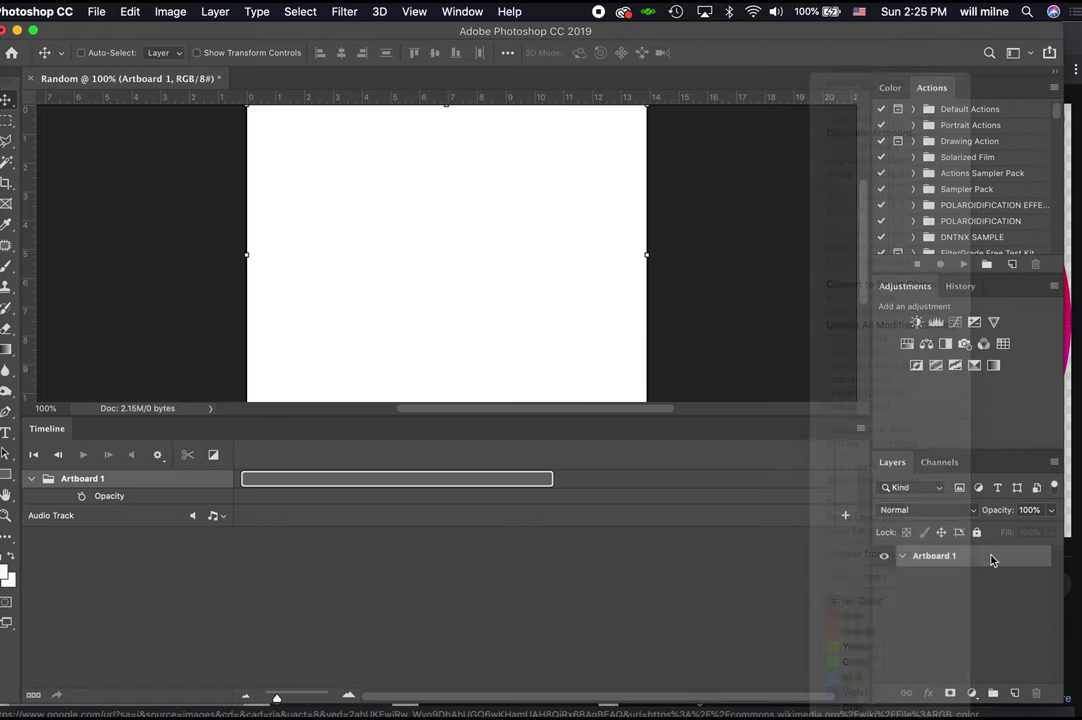
click(1015, 693)
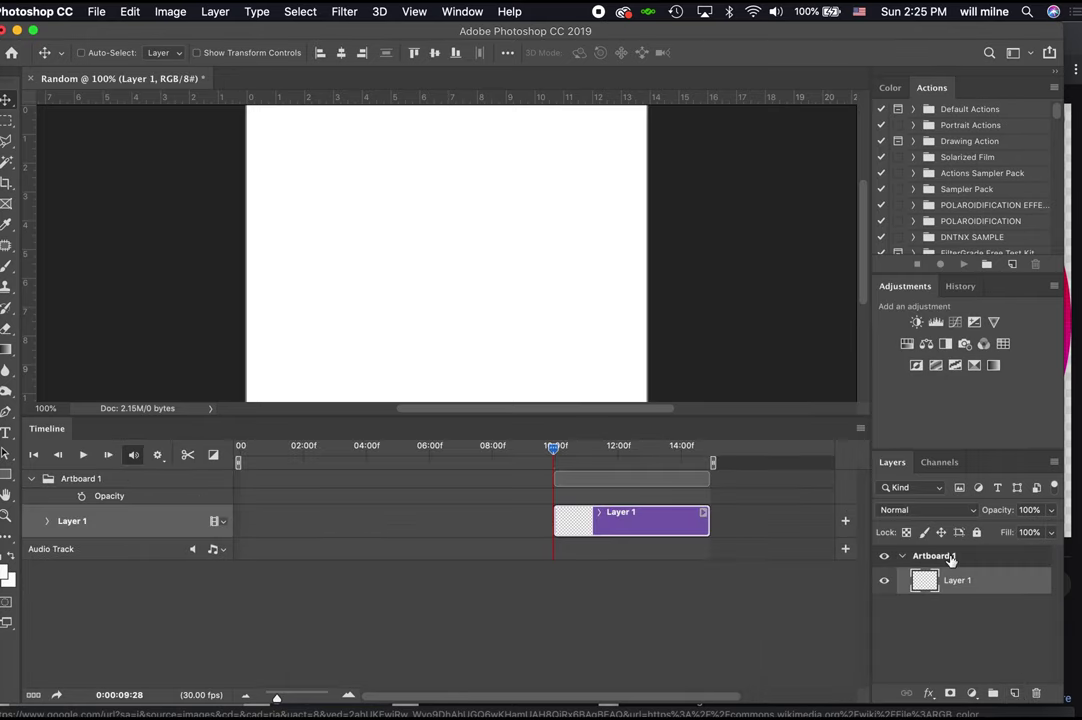
right_click(951, 560)
click(938, 577)
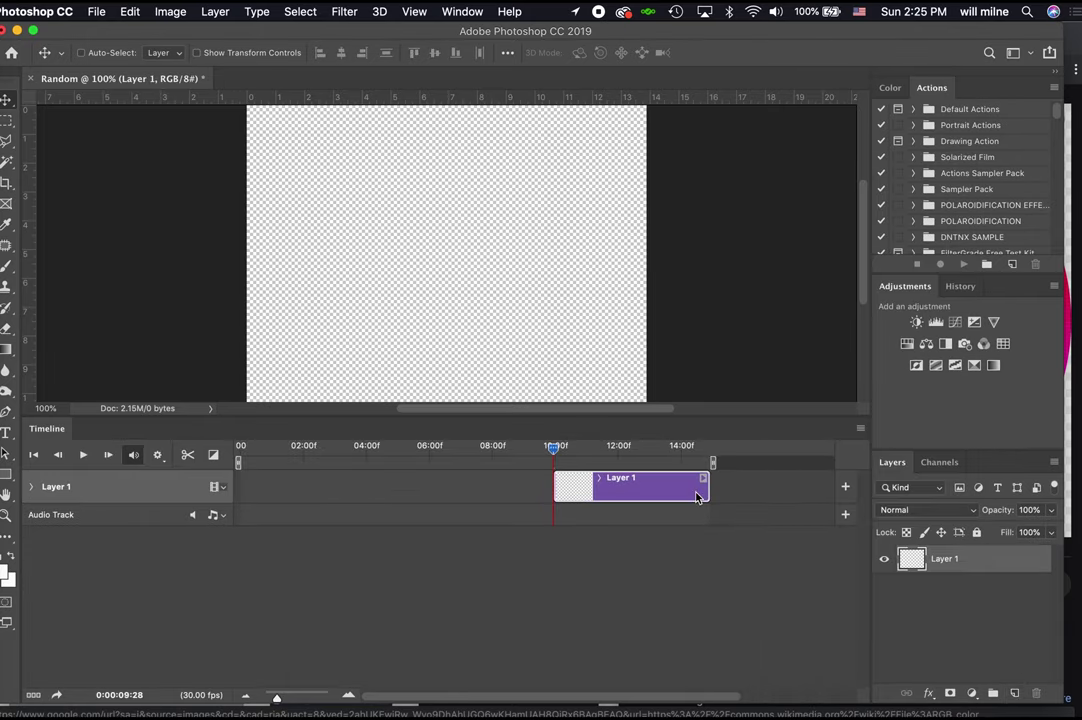
drag(587, 483, 299, 483)
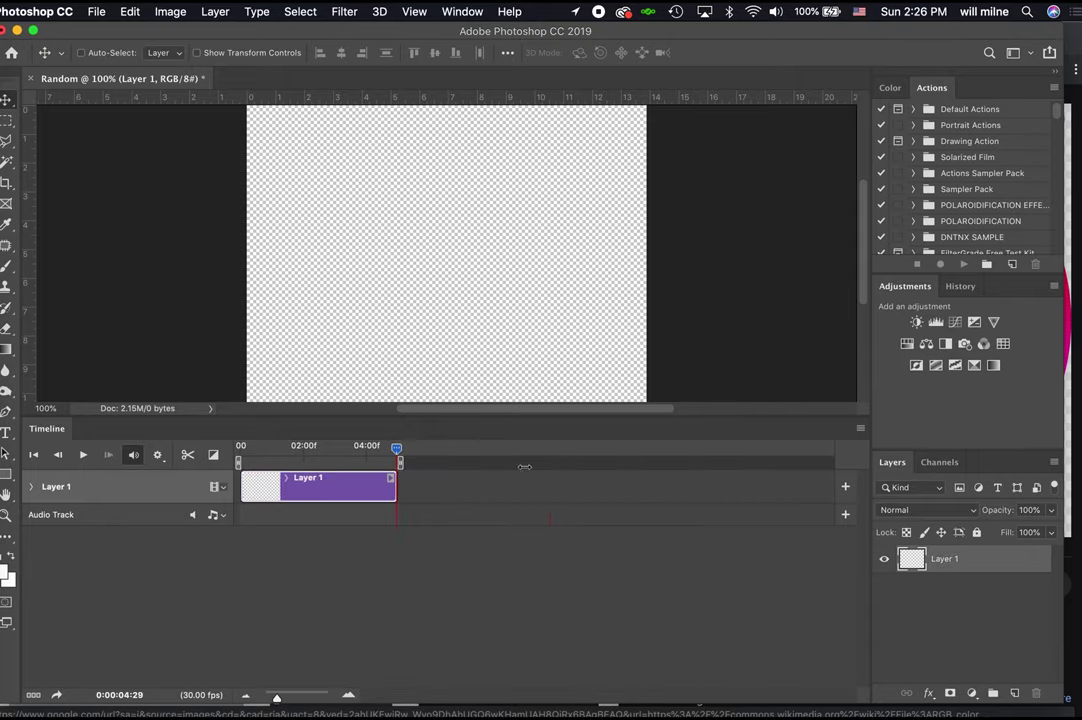
drag(398, 452, 316, 449)
Close the document and start a new one from File > New.
key(super+w)
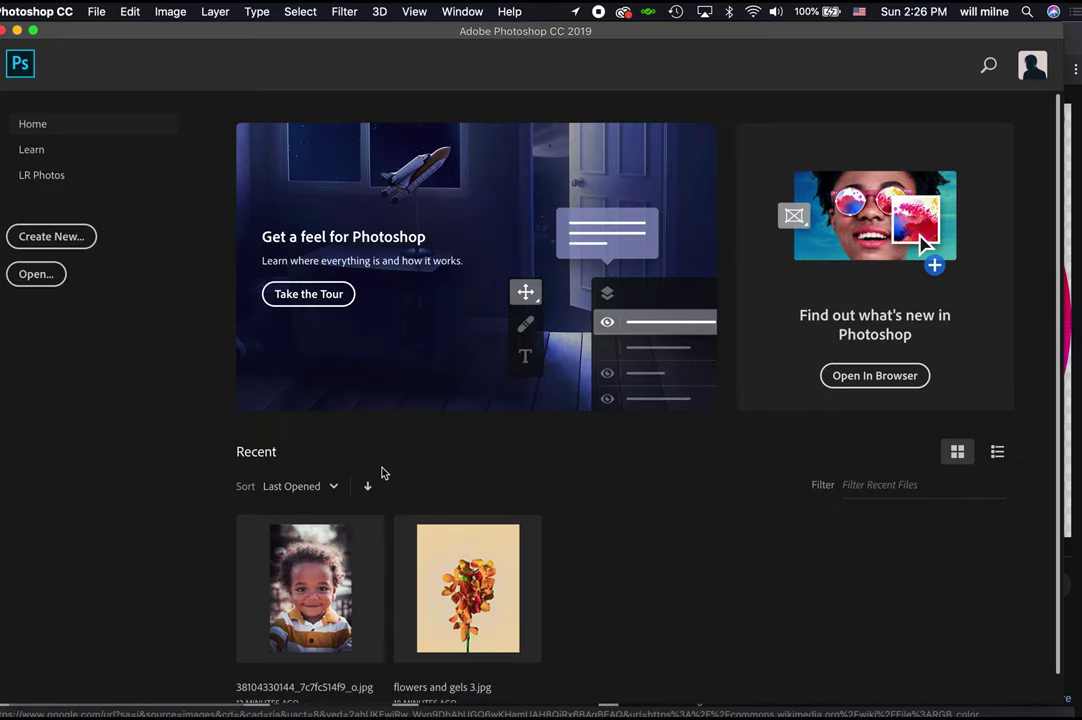
click(97, 12)
click(100, 30)
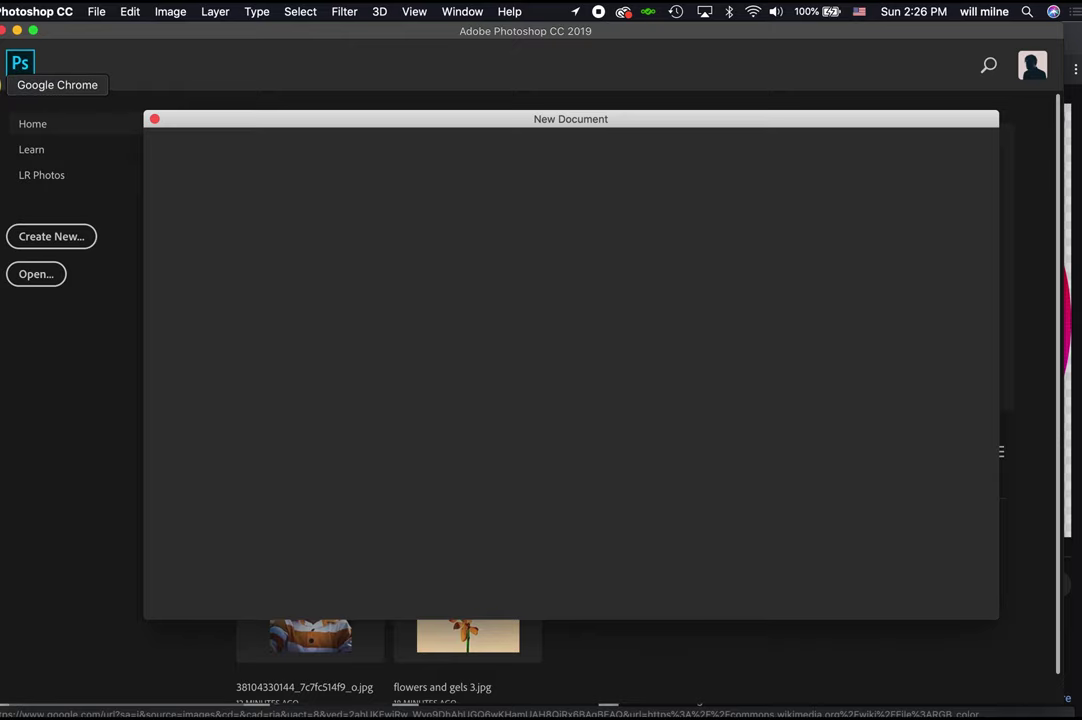
Search Google for 'instagram story size' to confirm the 1080 × 1920 px dimensions.
click(27, 66)
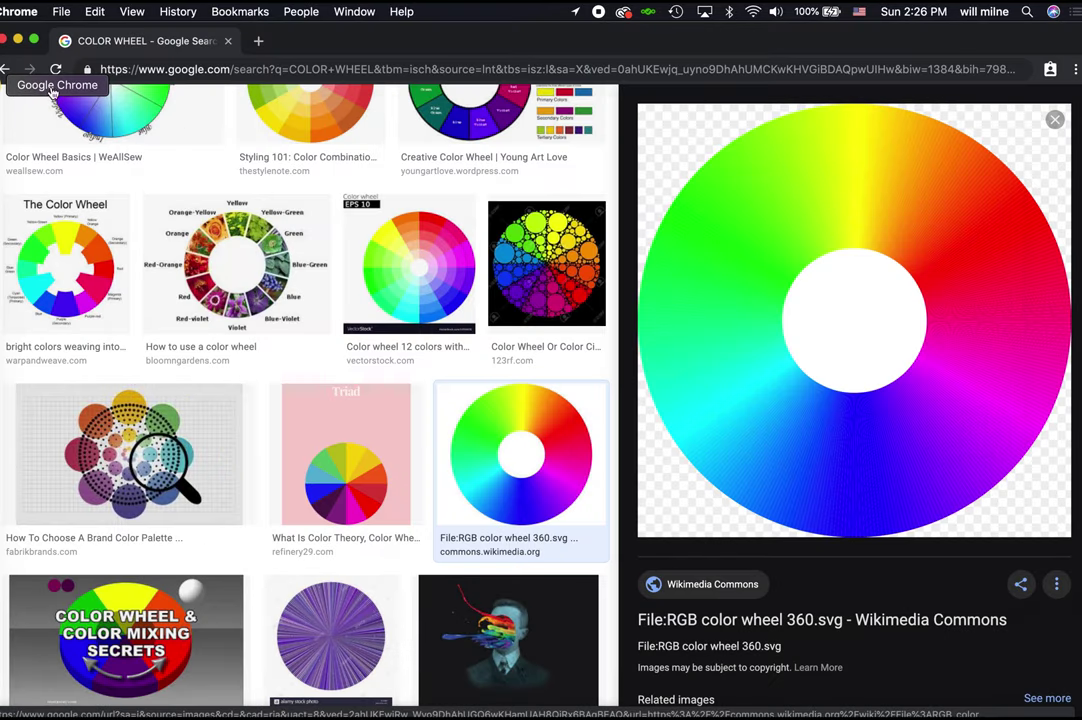
click(493, 70)
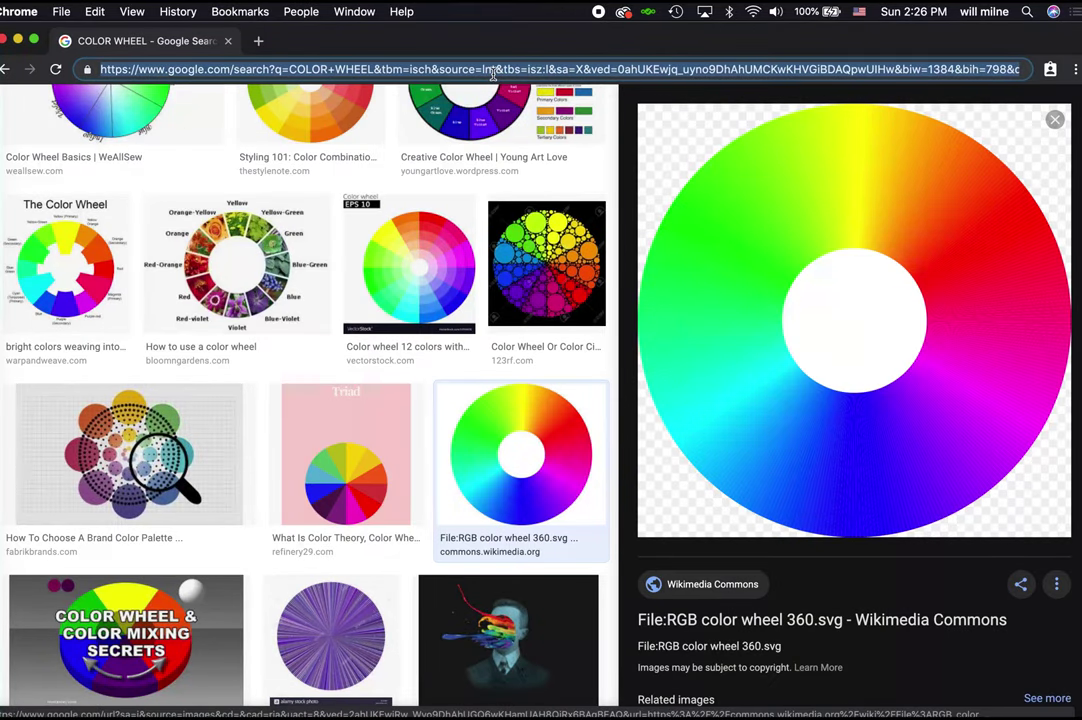
text(instagram story si)
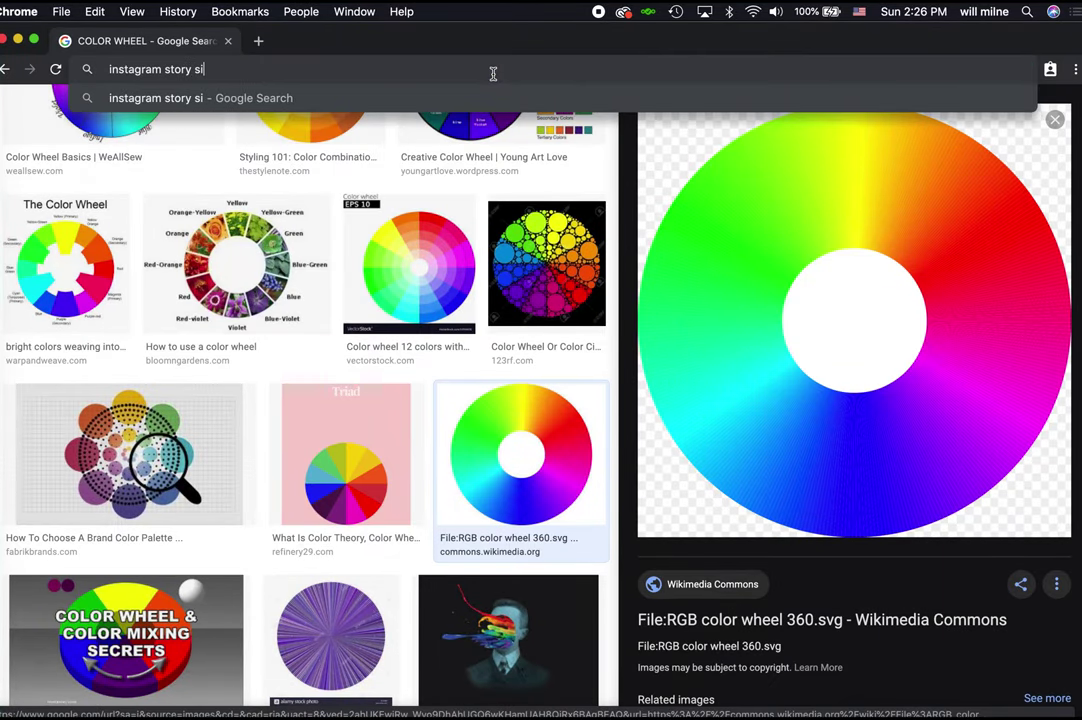
text(ze)
key(Return)
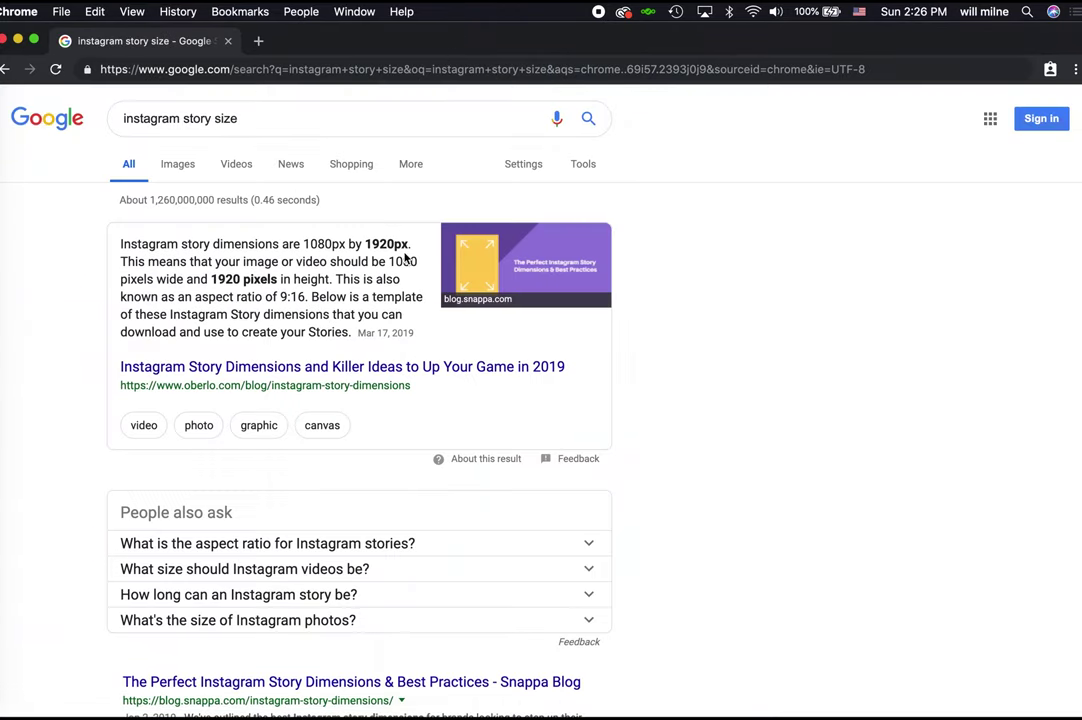
Set the new document to 1080 × 1920 px, transparent background, named Instagram Story.
click(2, 415)
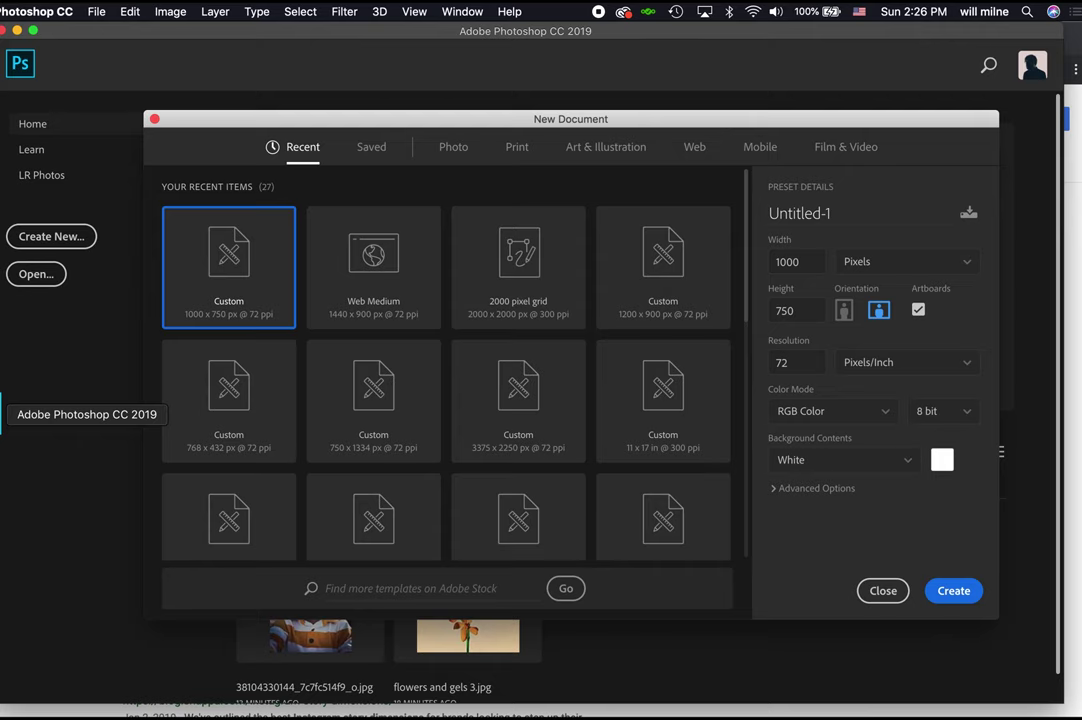
double_click(814, 261)
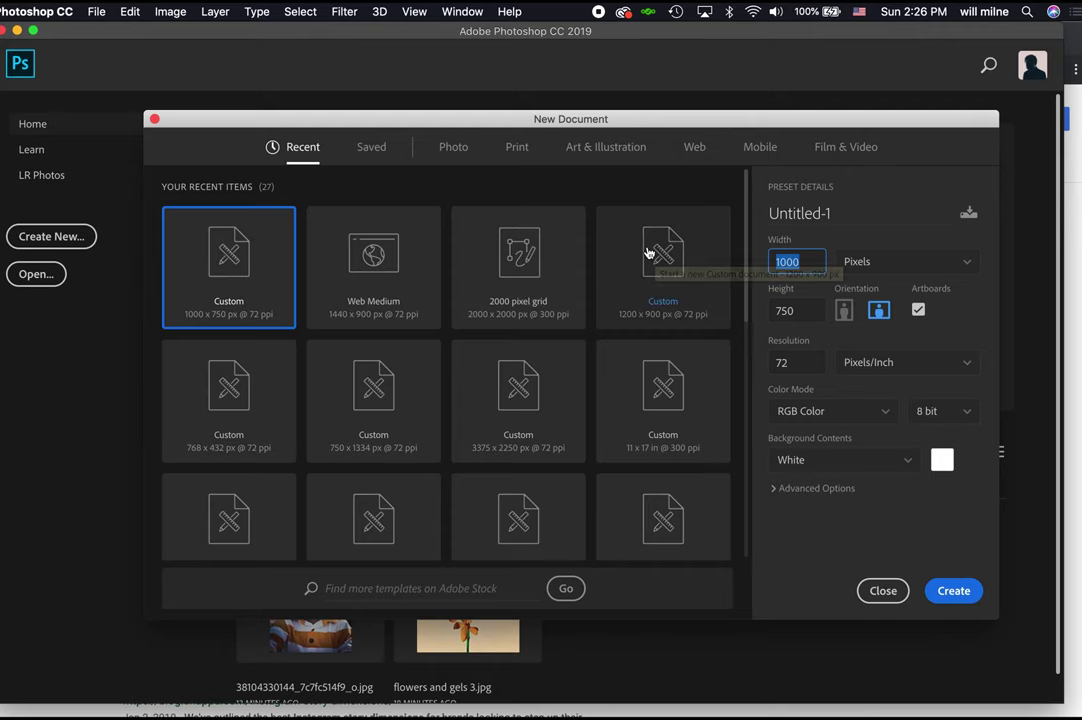
text(108)
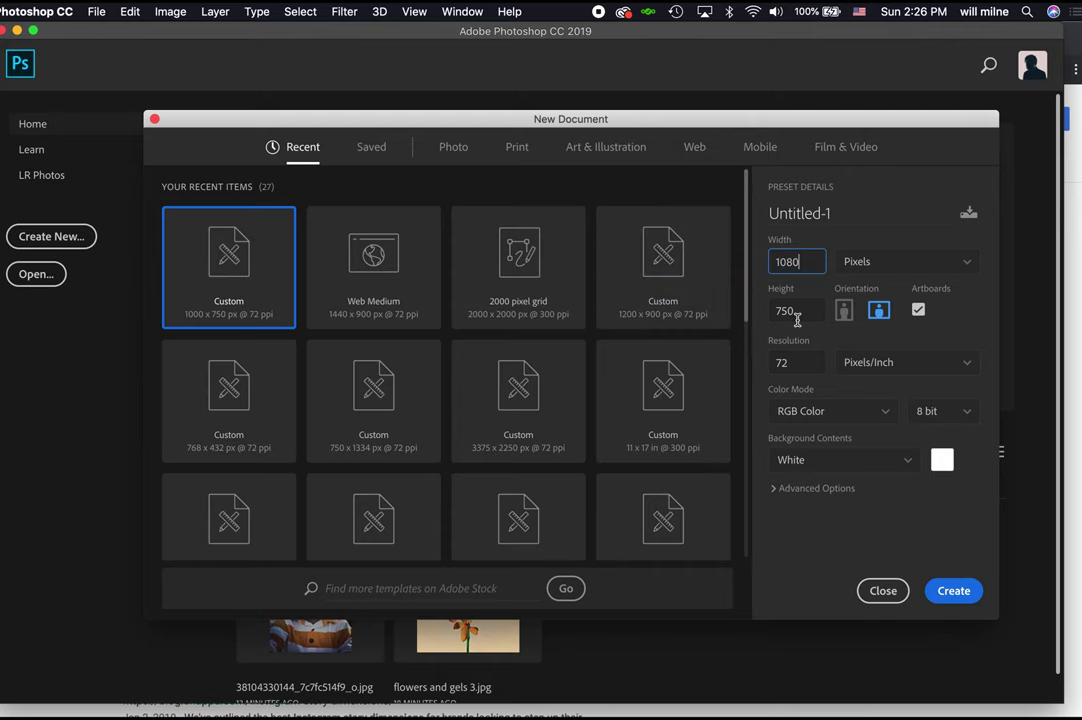
double_click(797, 318)
text(1920)
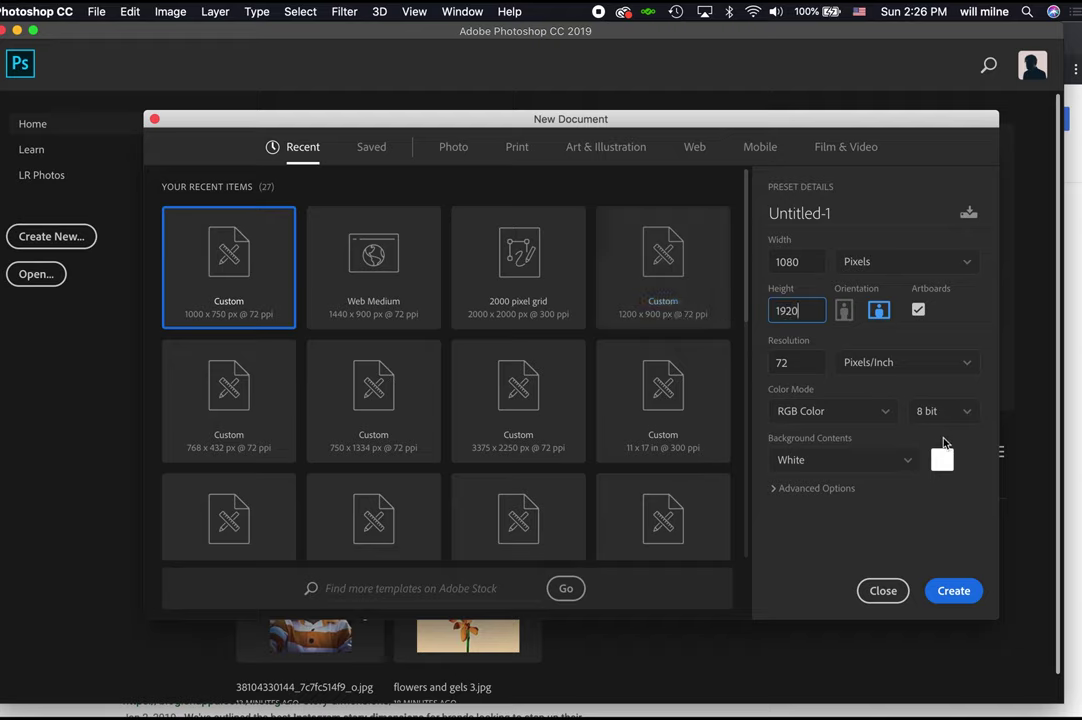
click(878, 466)
scroll(877, 519, down, 1)
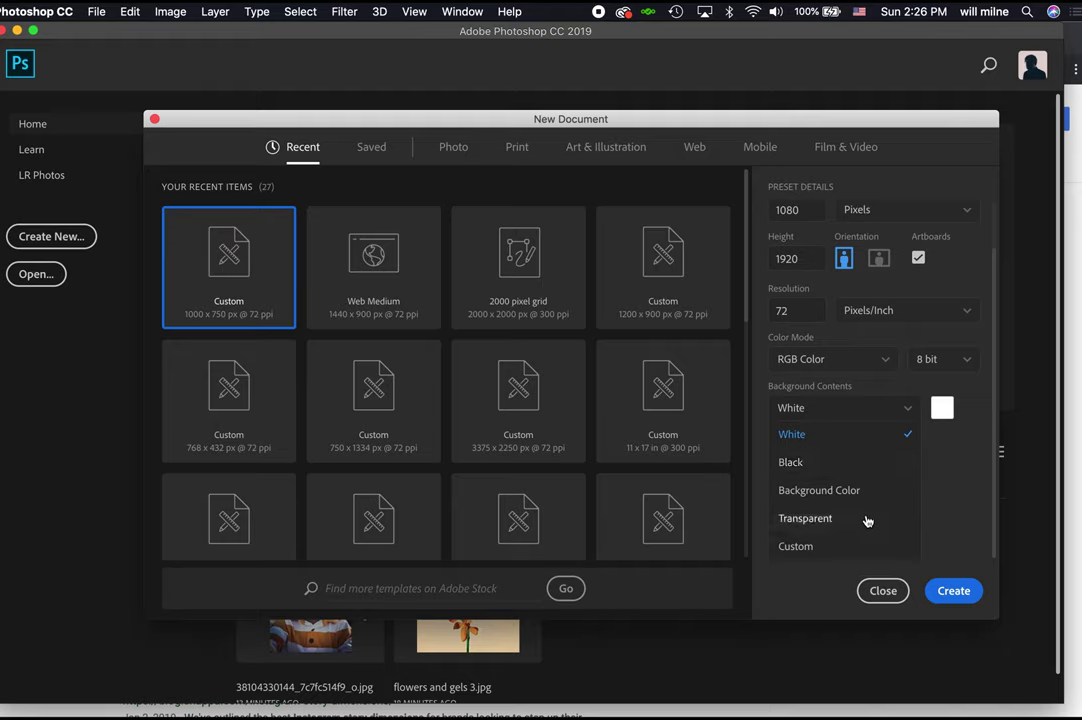
click(832, 520)
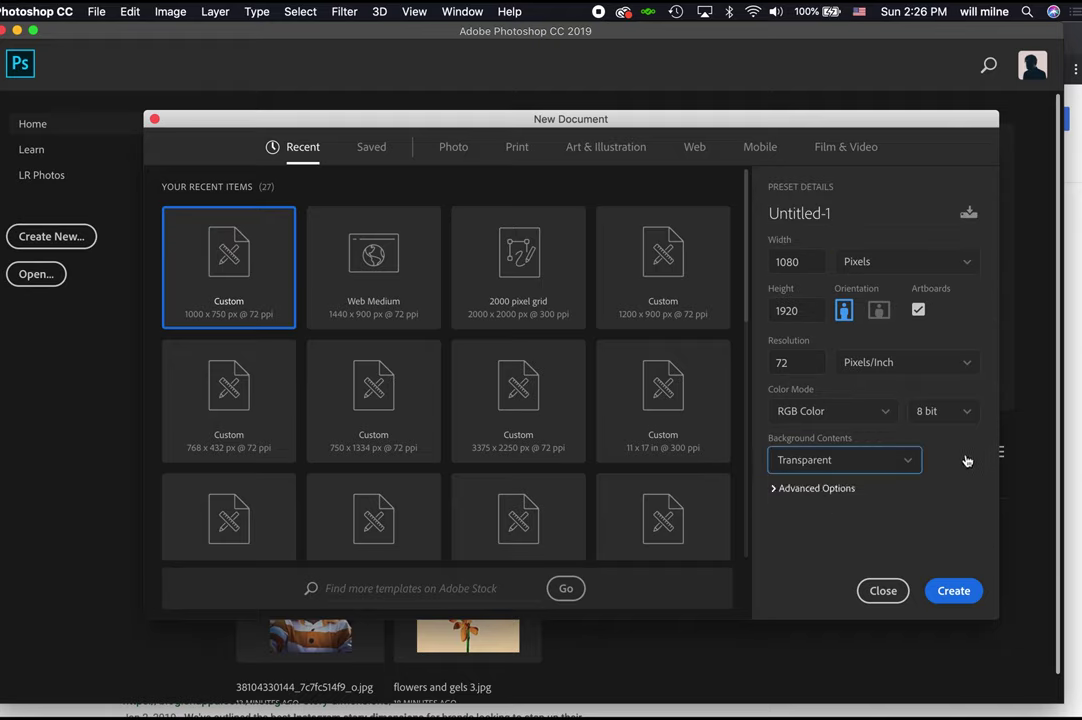
double_click(840, 212)
key(BackSpace)
text(Insta)
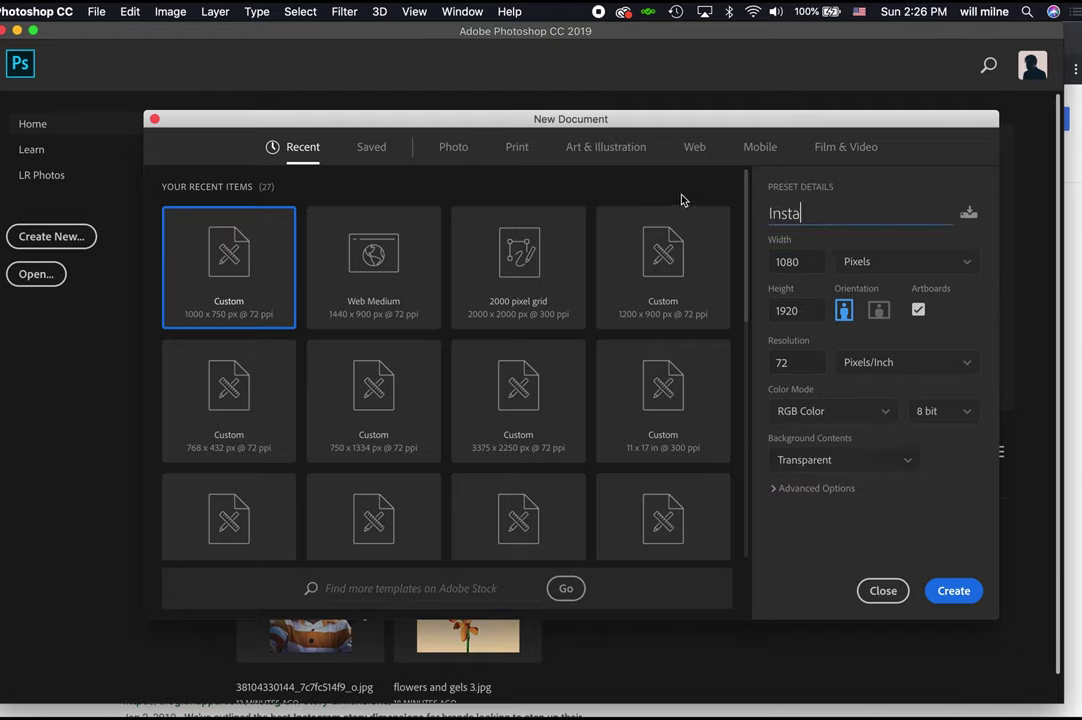
text(gram Story)
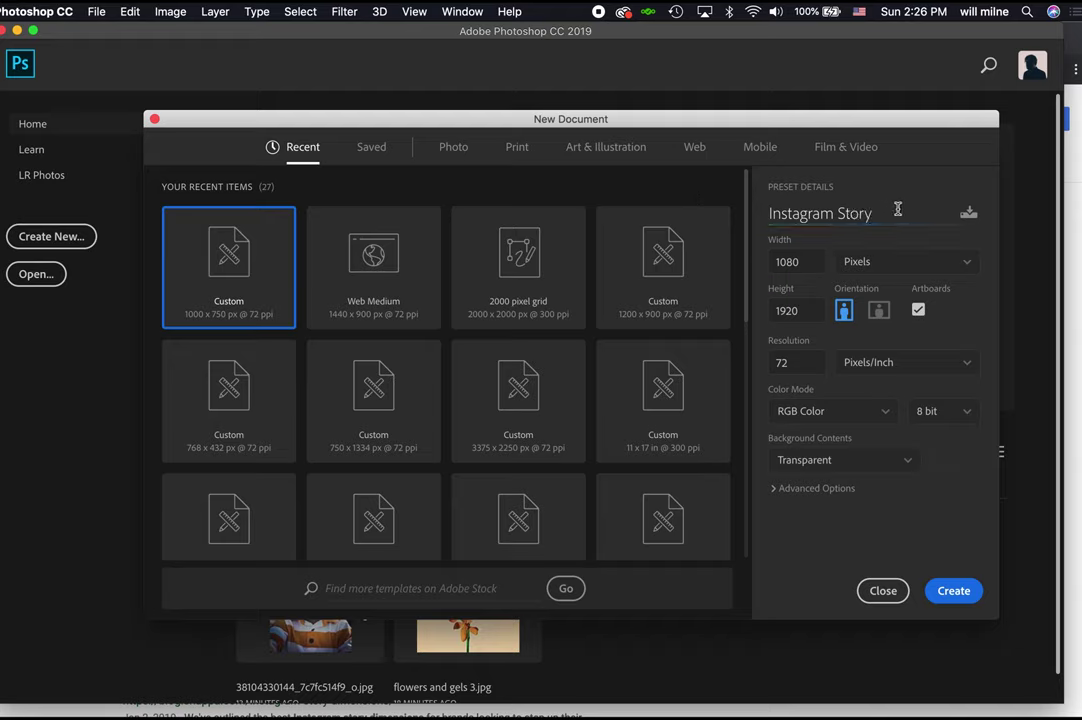
Save these settings as an 'Instagram Story' document preset.
click(969, 214)
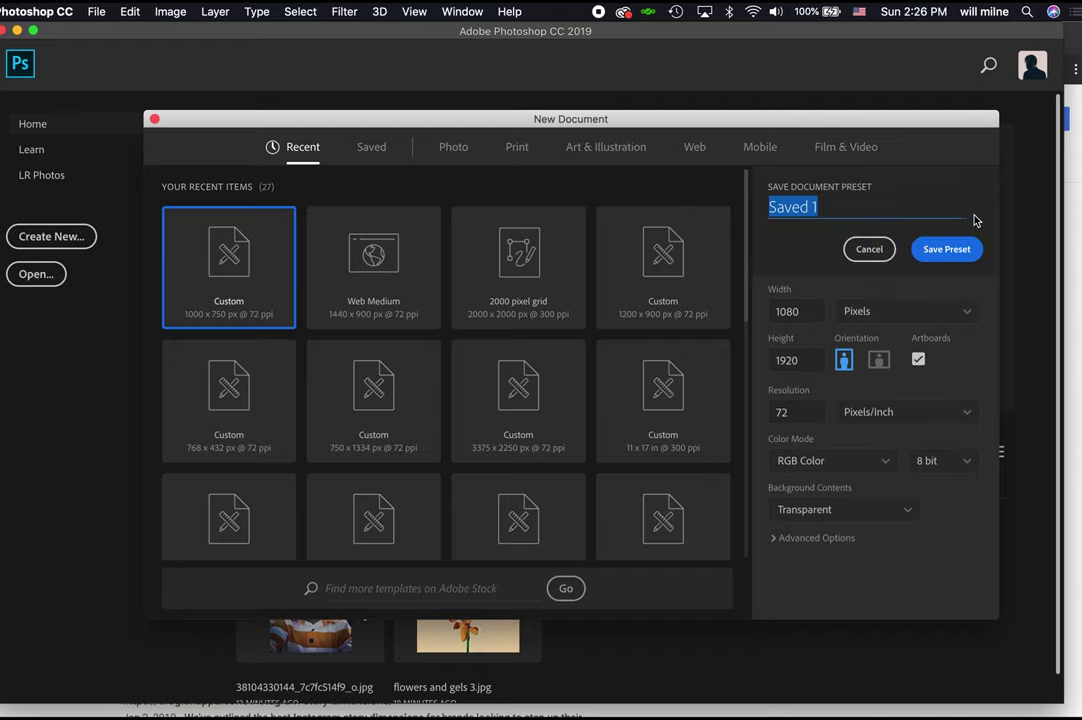
text(Insts)
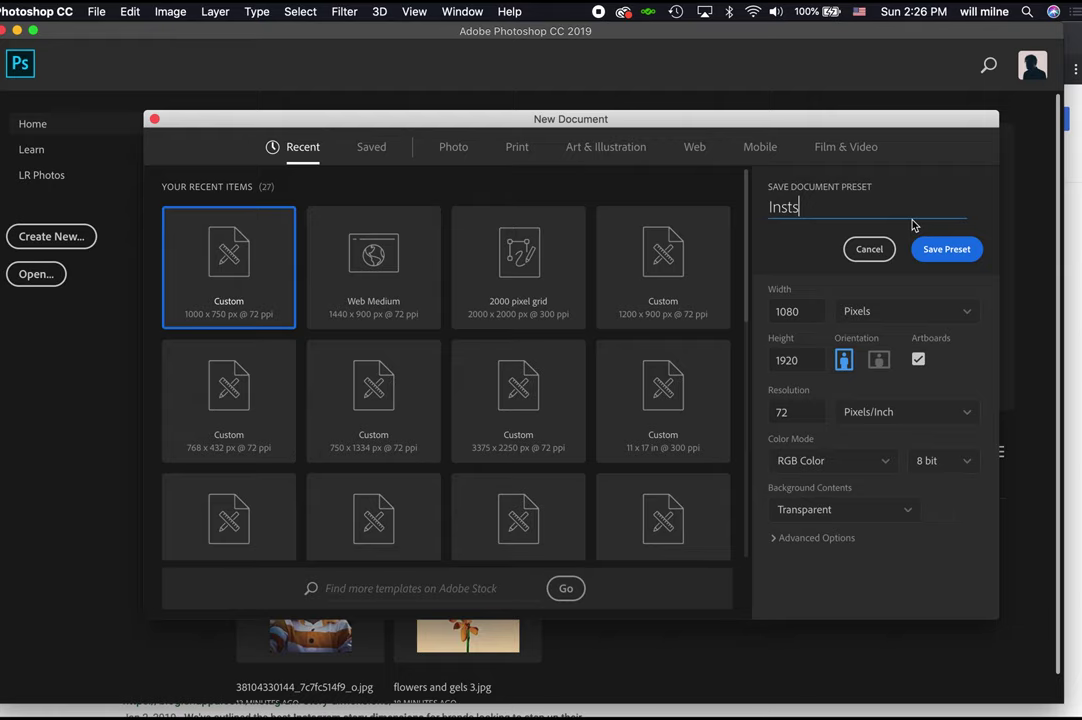
key(BackSpace)
text(agram Story)
click(933, 251)
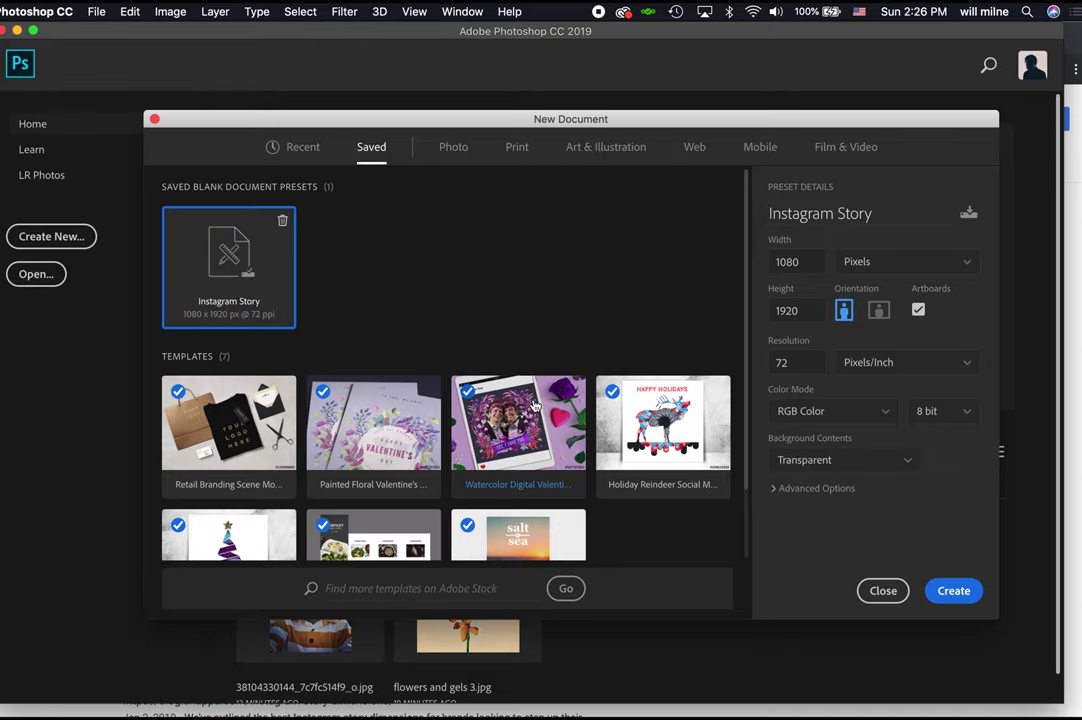
Create the Instagram Story document and ungroup Artboard 1 into a plain layer.
click(961, 597)
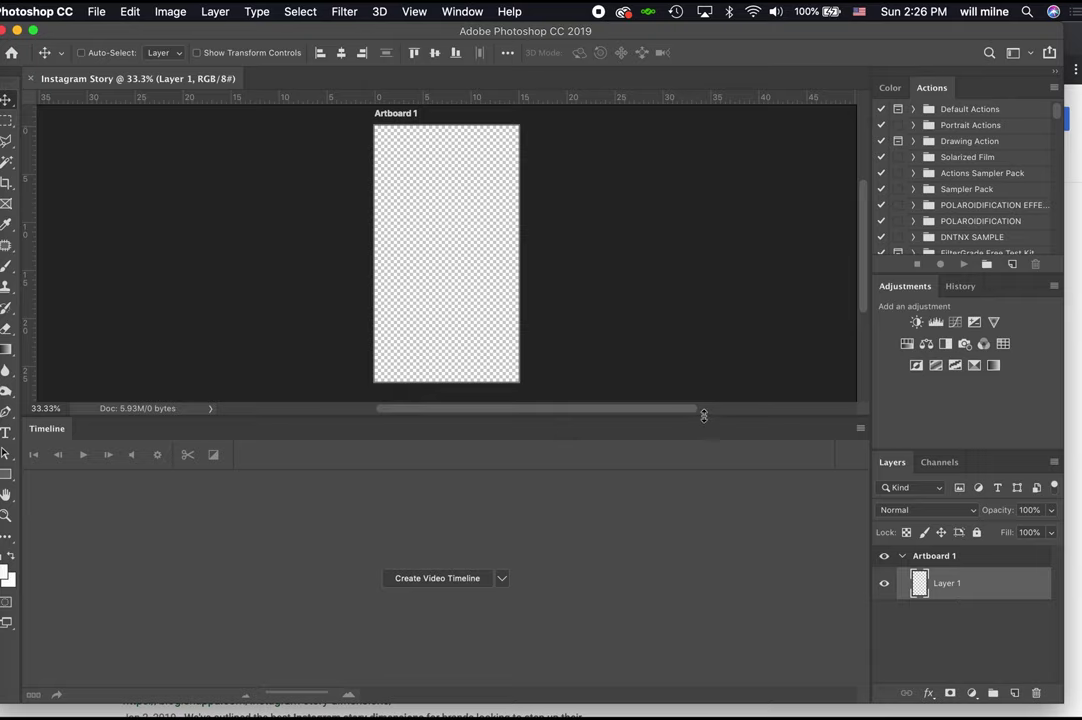
drag(703, 416, 704, 509)
click(462, 11)
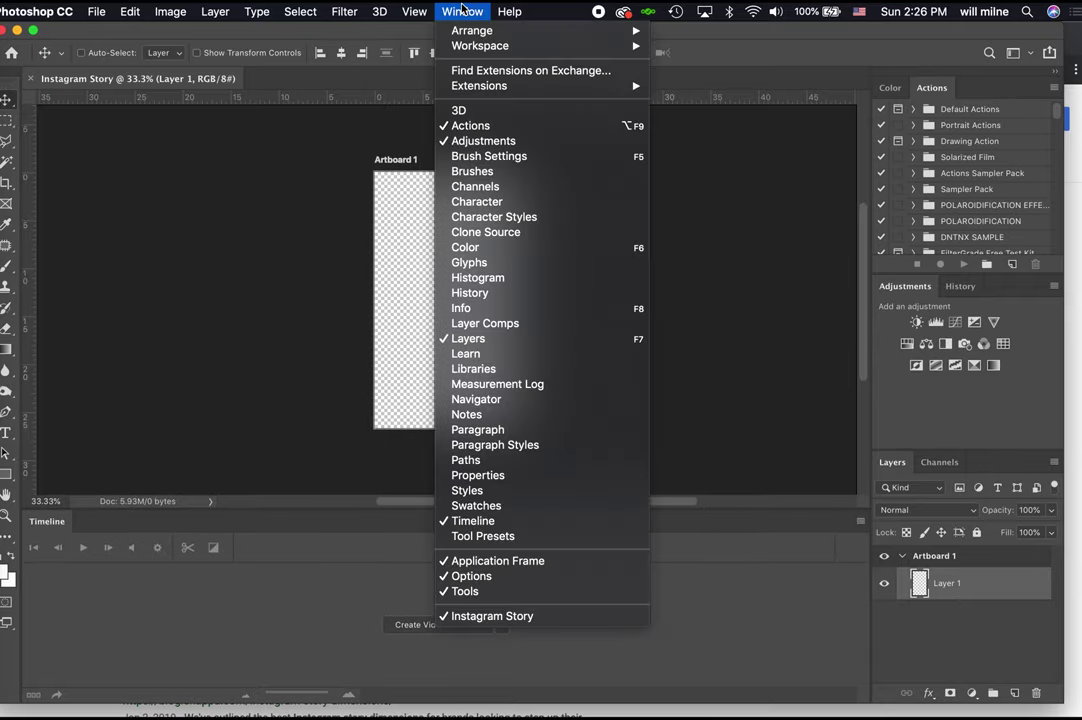
click(942, 633)
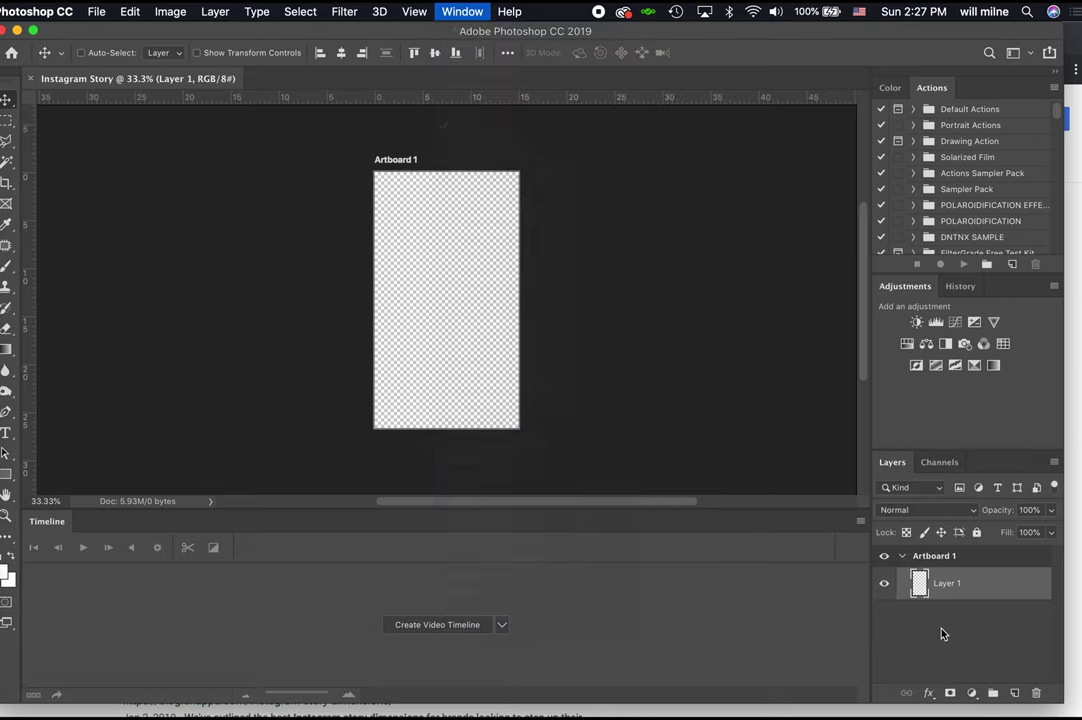
right_click(966, 563)
click(866, 161)
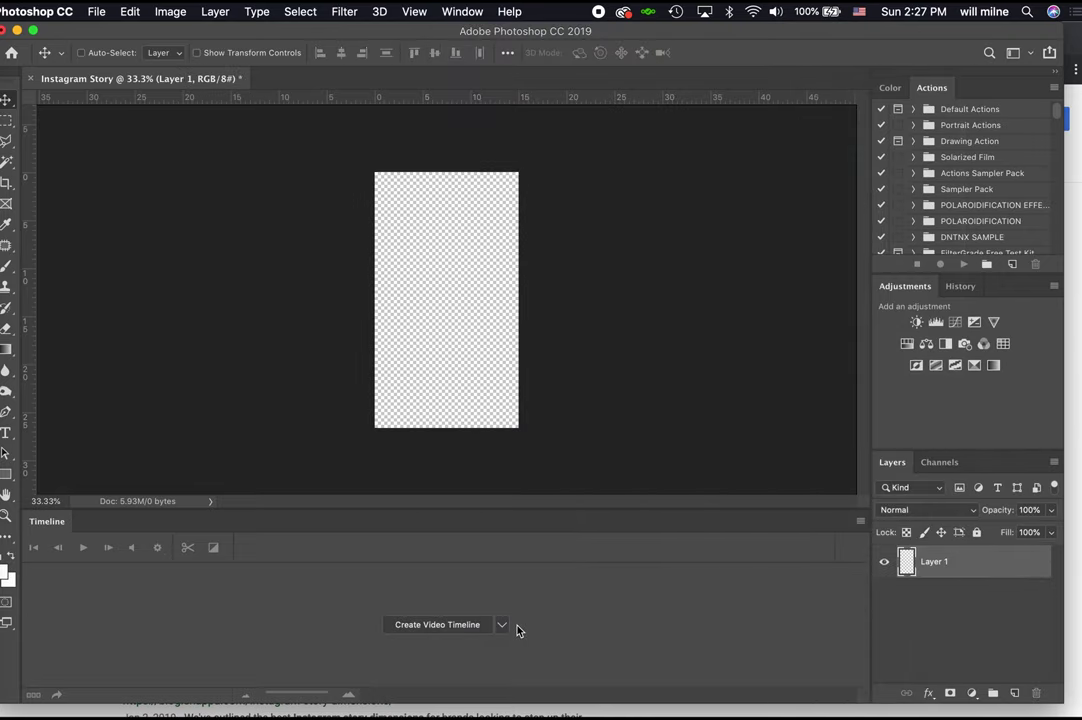
Create a video timeline and add a white Solid Color fill layer.
click(473, 626)
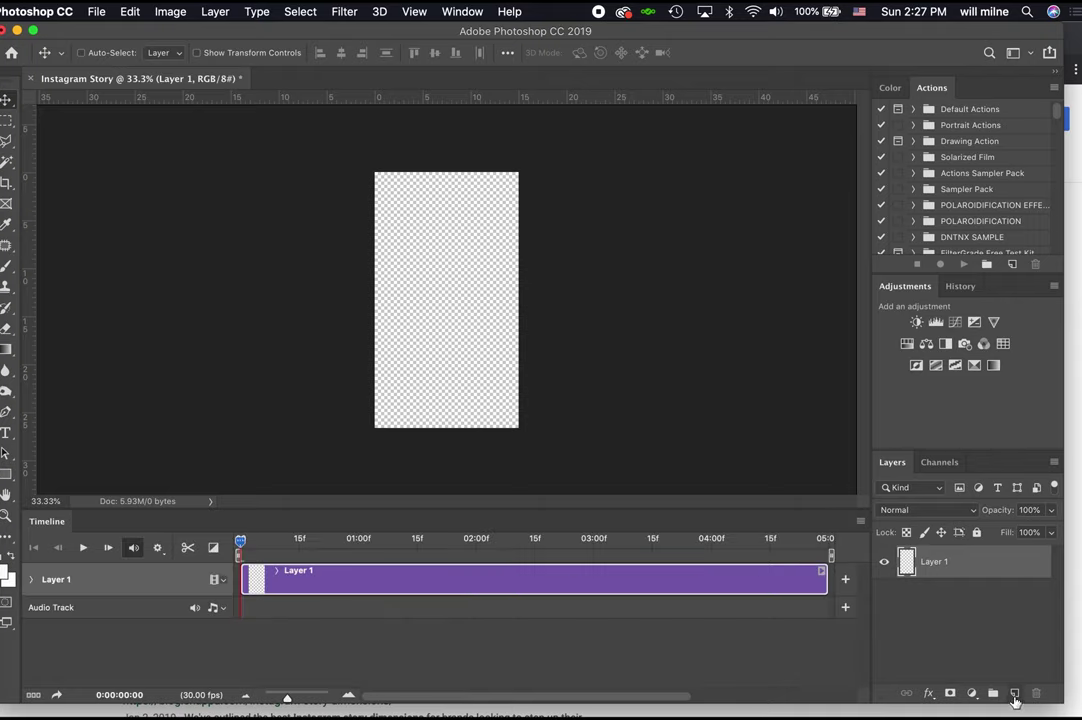
click(971, 693)
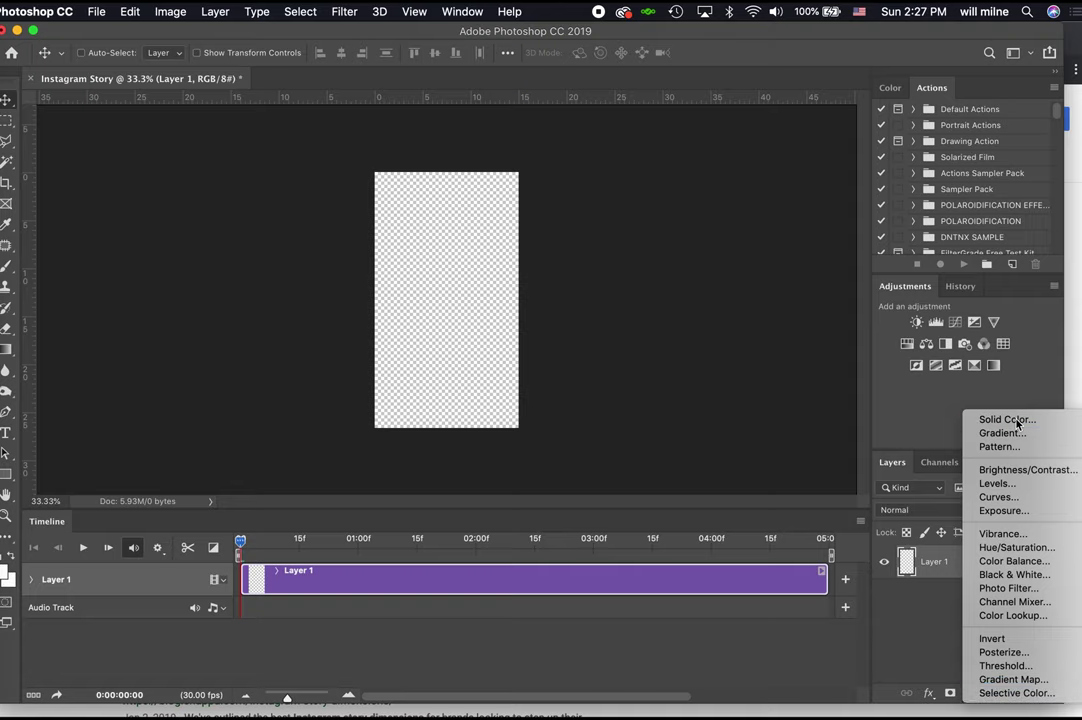
click(678, 292)
key(alt+BackSpace)
click(918, 140)
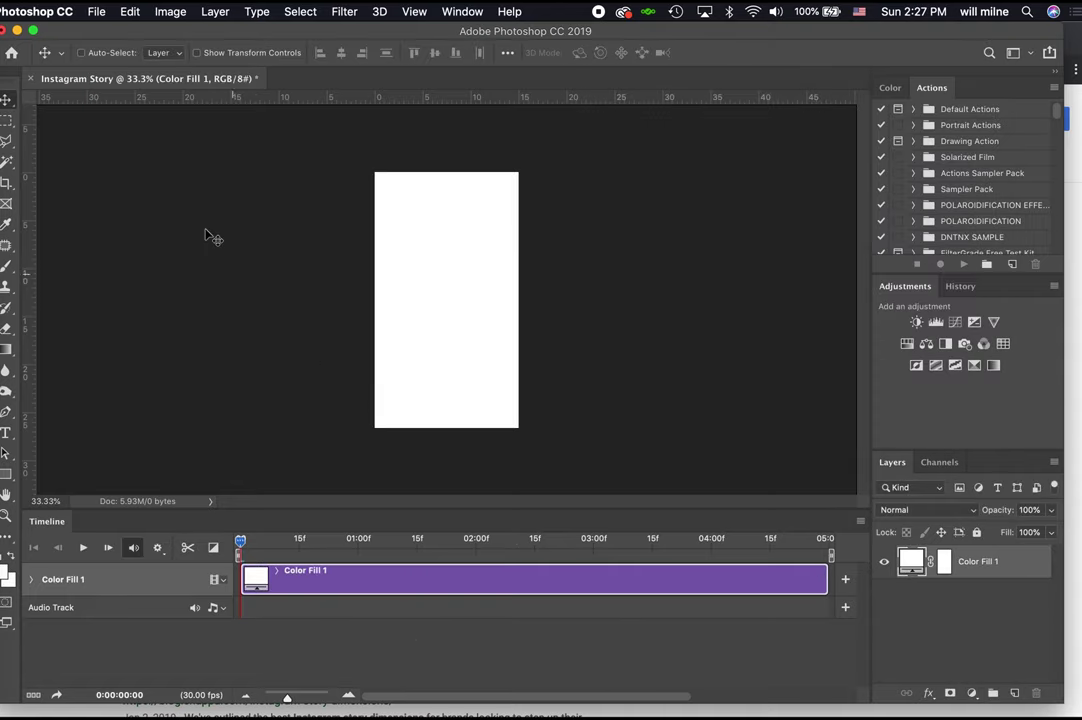
click(10, 82)
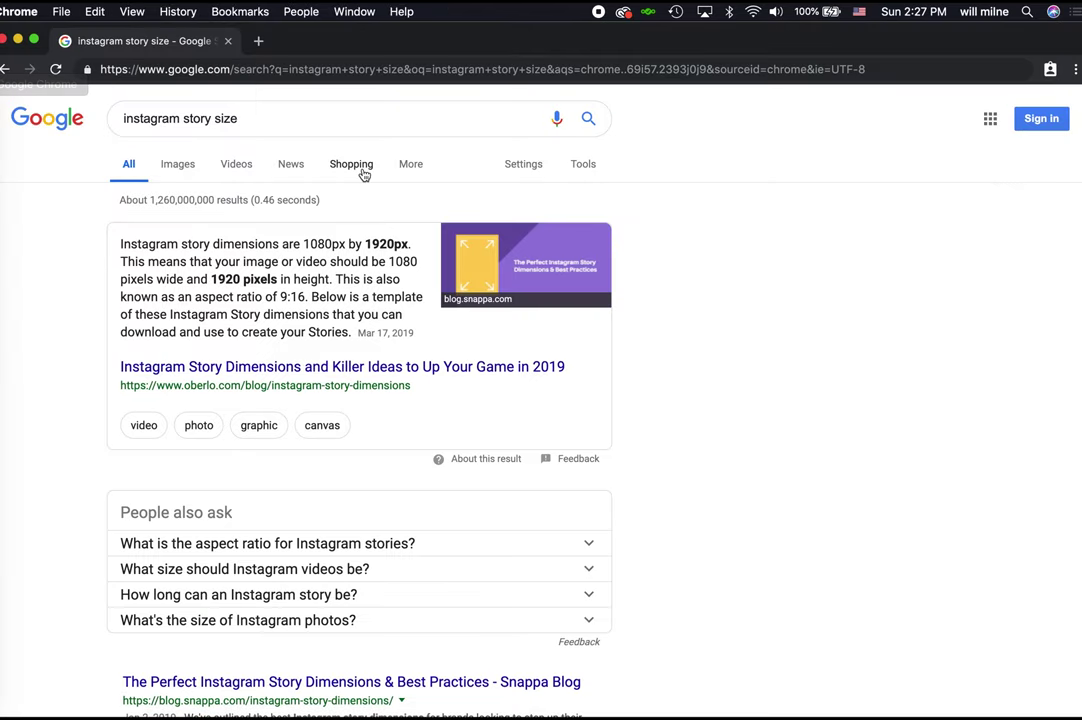
Search Google Images for 'teenage engineering', filtered to large image sizes.
triple_click(345, 114)
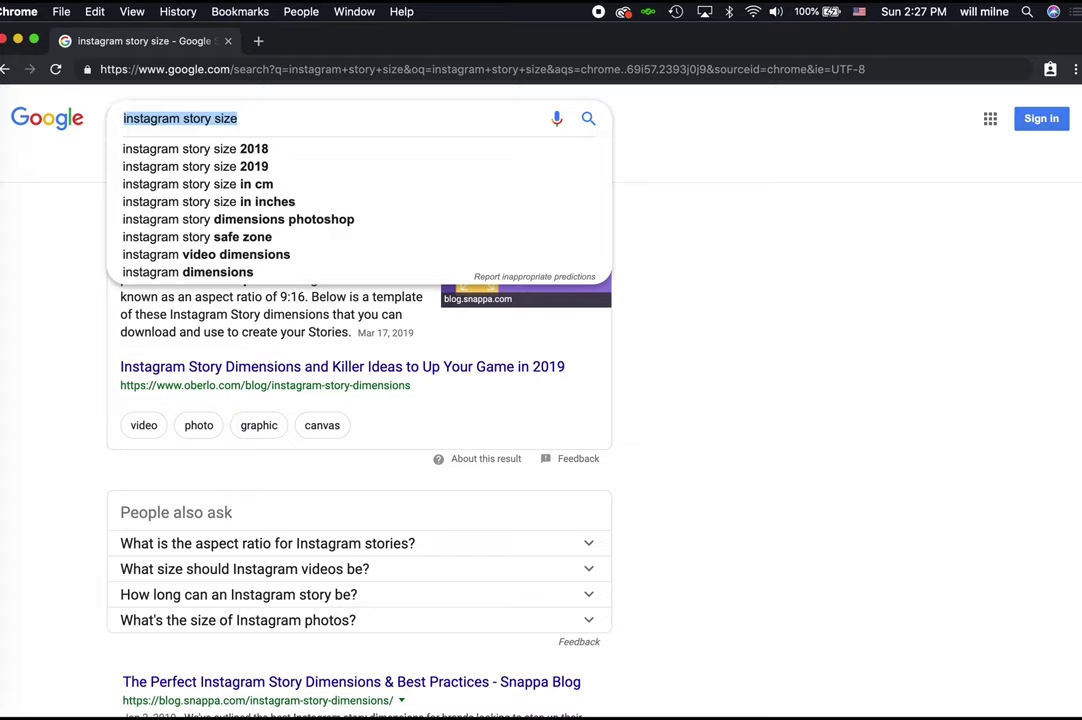
text(teenage eng)
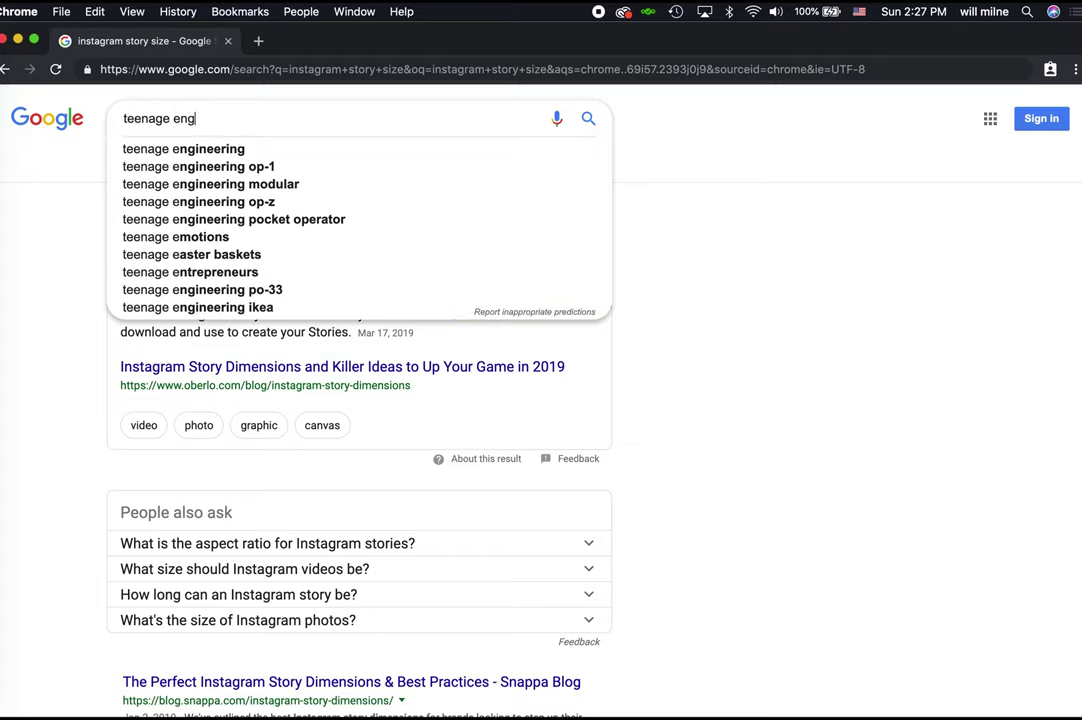
text(ineering)
key(Return)
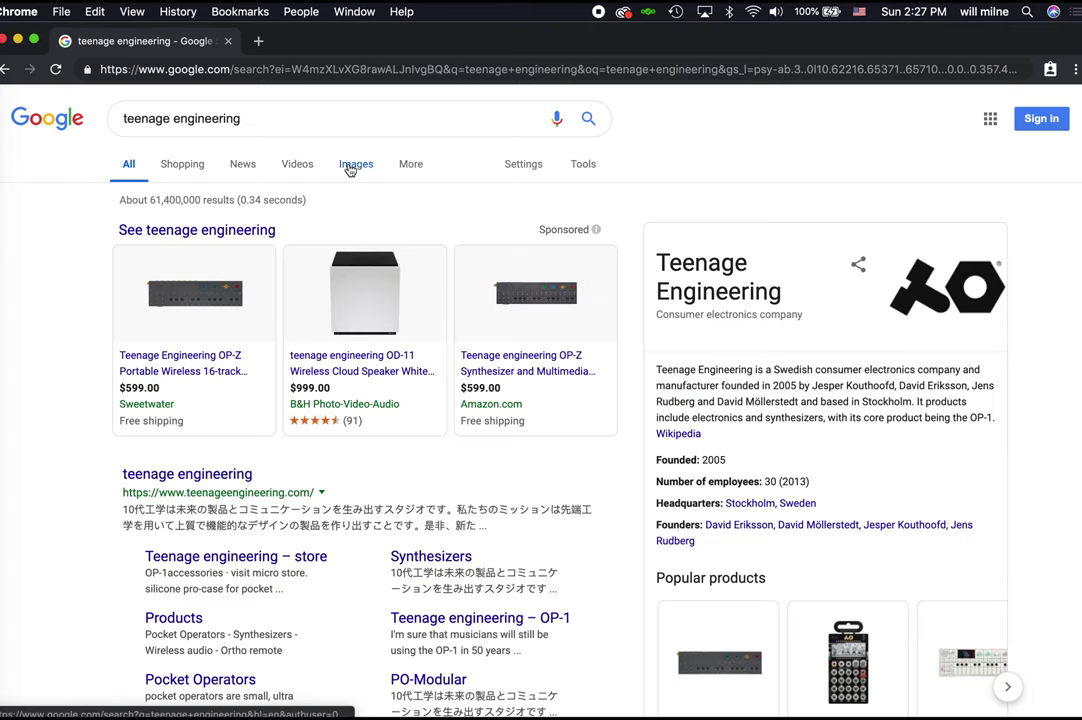
click(349, 168)
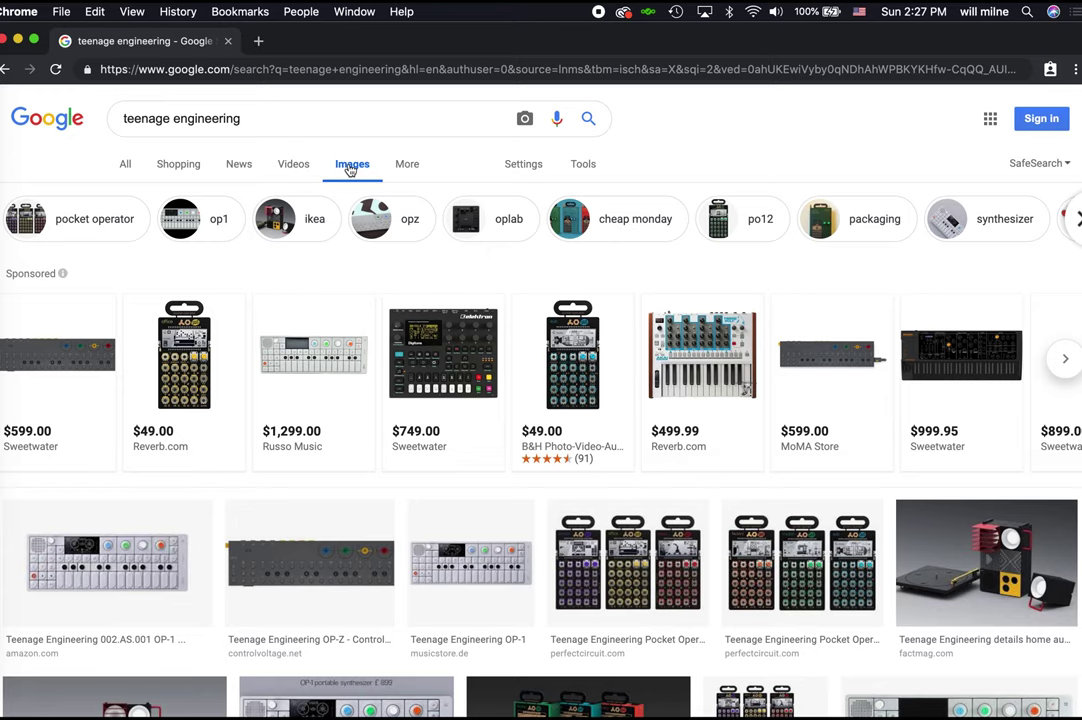
scroll(210, 495, down, 5)
scroll(208, 517, up, 5)
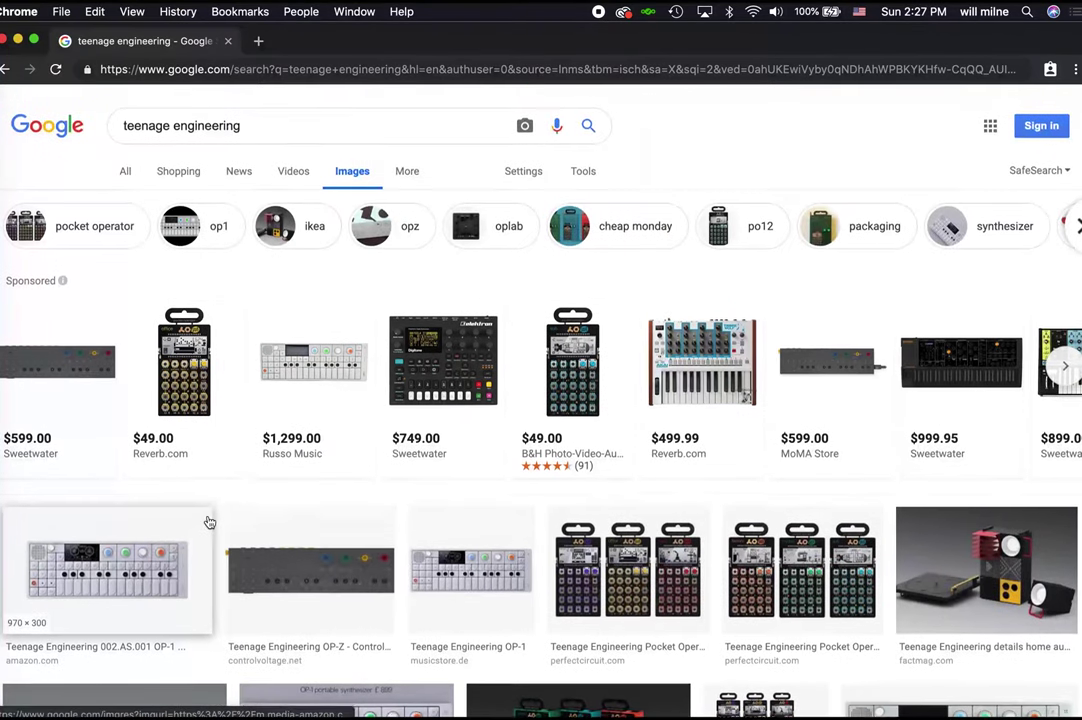
click(579, 170)
click(131, 192)
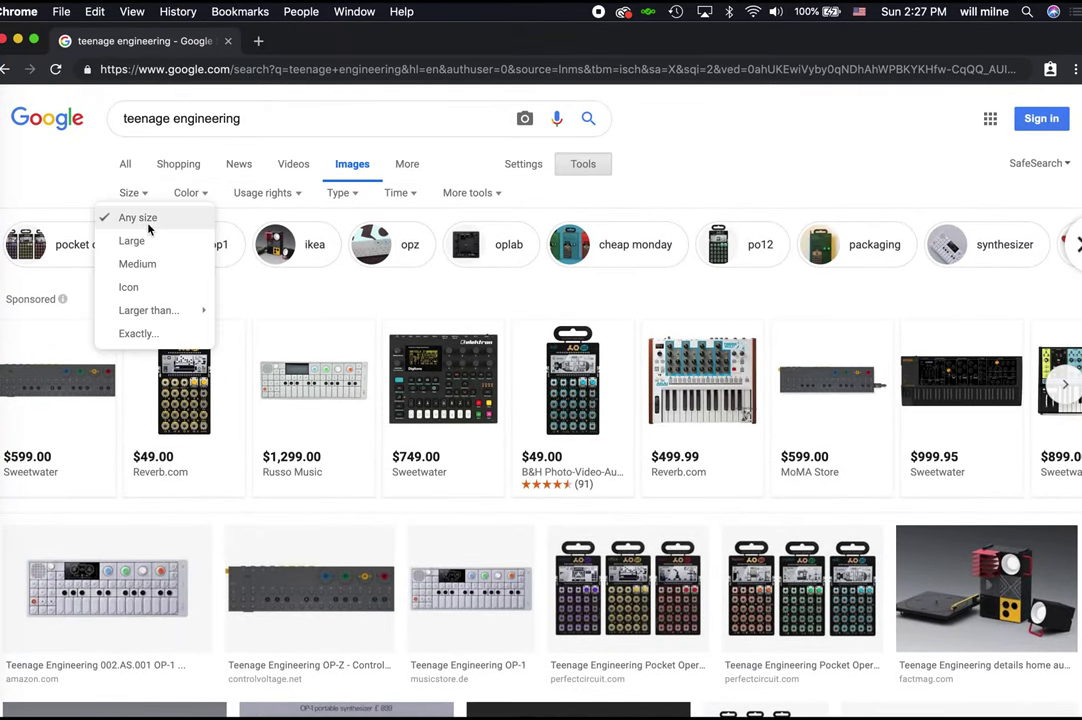
click(153, 243)
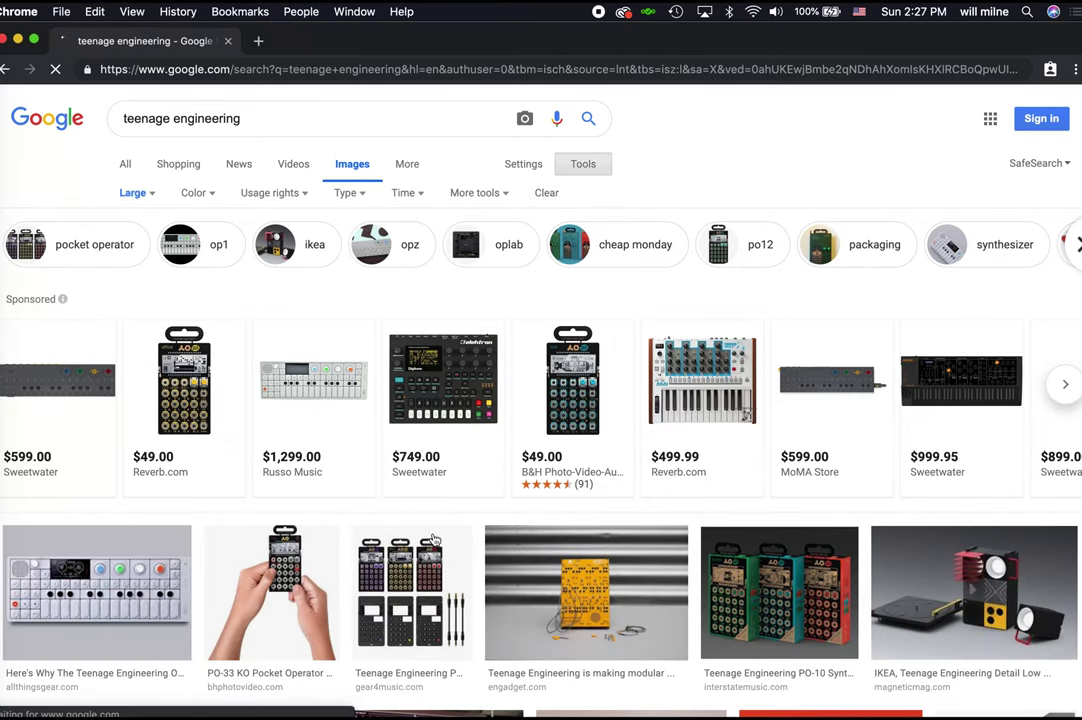
Copy the PO-32 Tonic image and paste it into the Photoshop document.
scroll(375, 565, down, 2)
scroll(375, 565, down, 5)
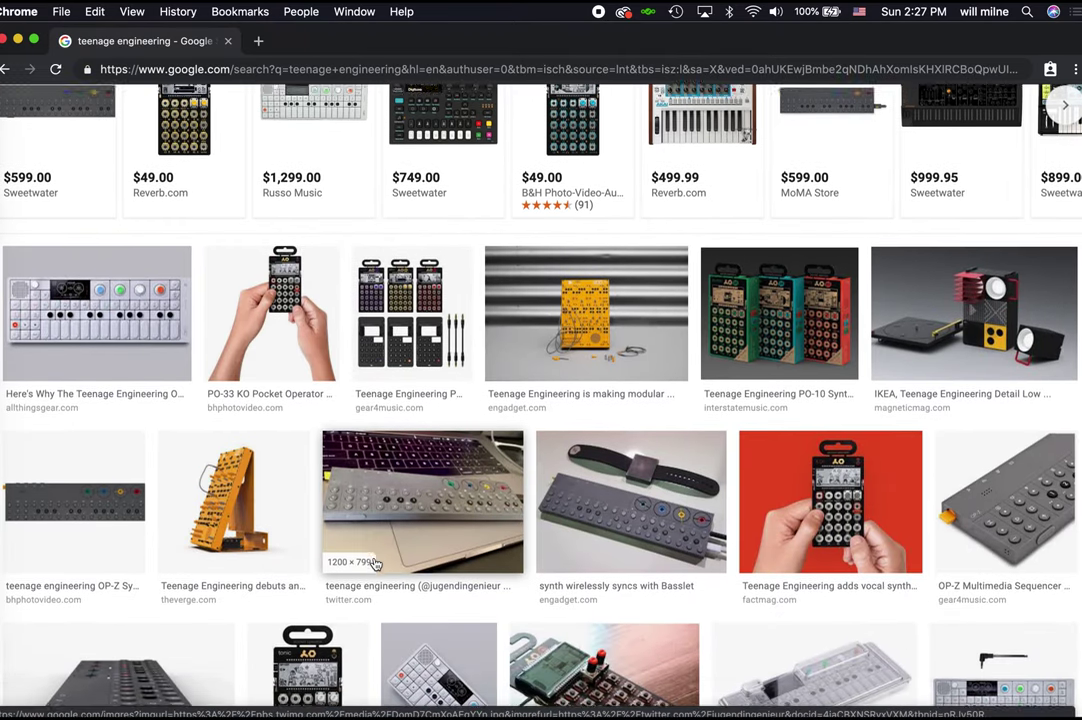
scroll(375, 565, down, 3)
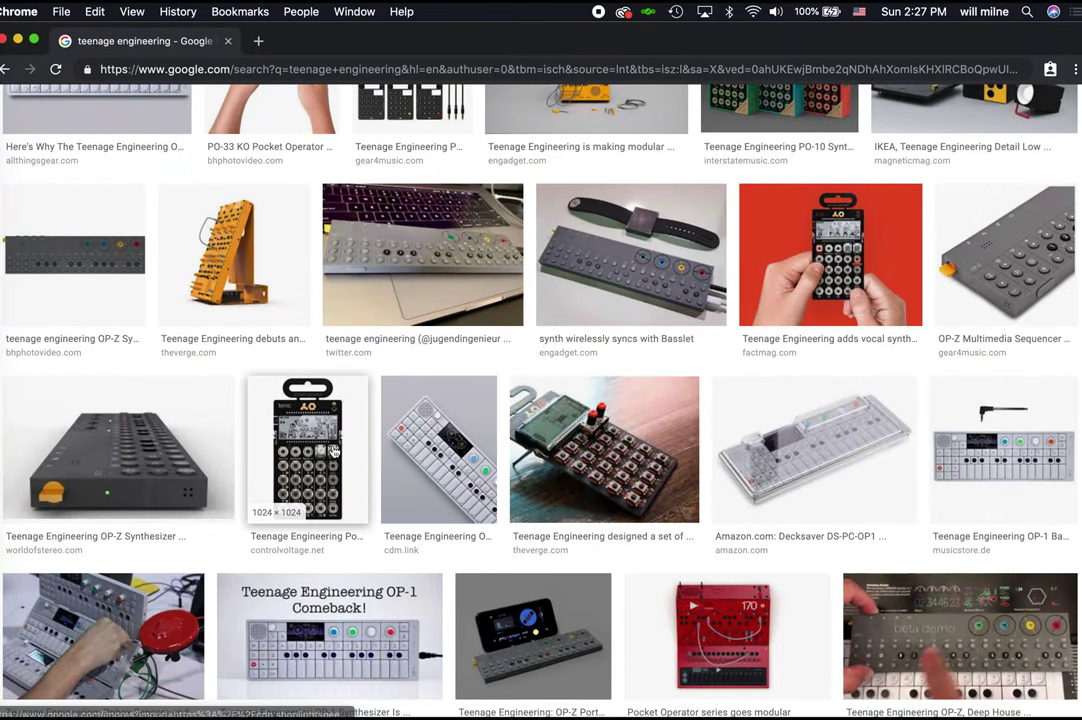
click(360, 490)
right_click(891, 325)
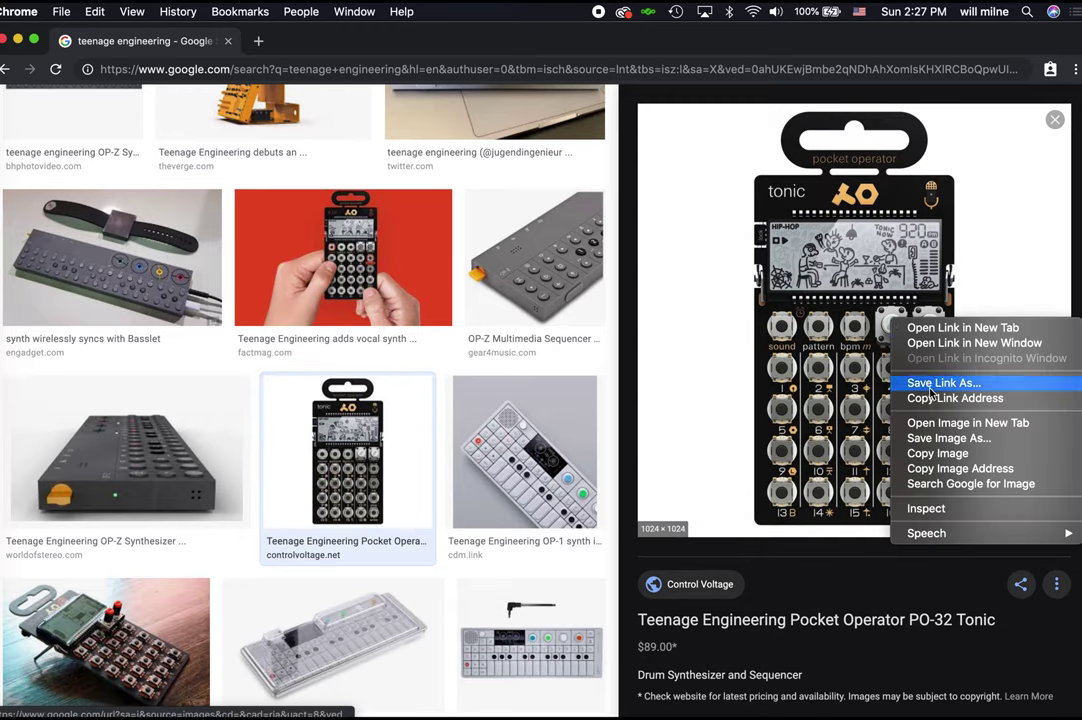
click(937, 449)
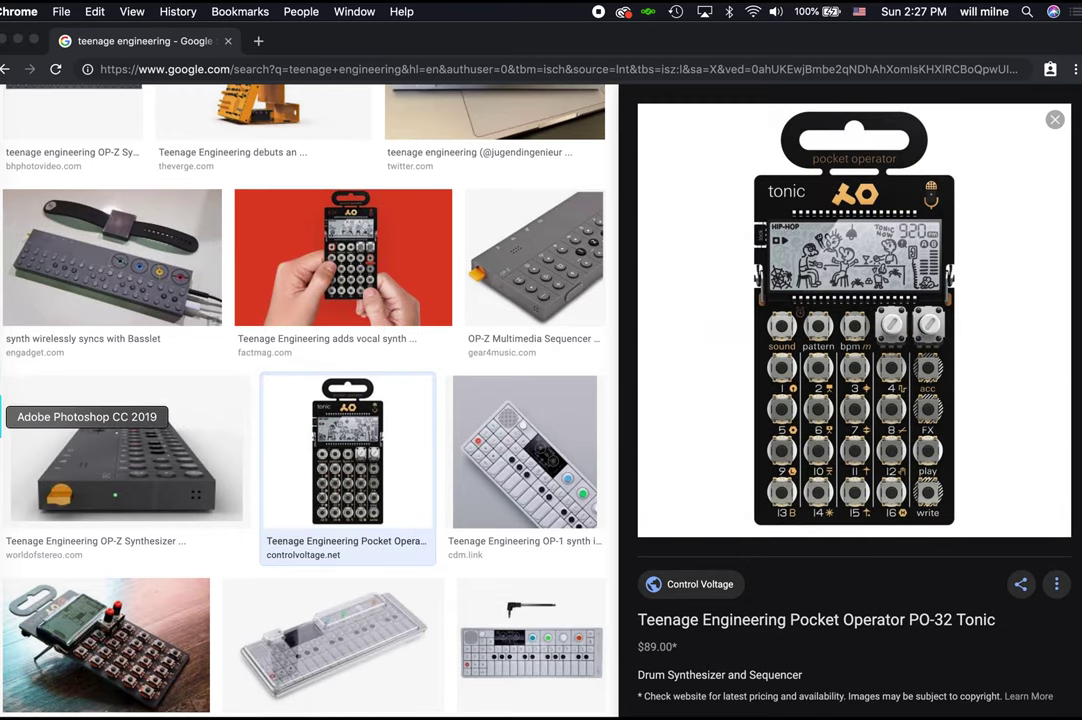
click(3, 421)
key(super+v)
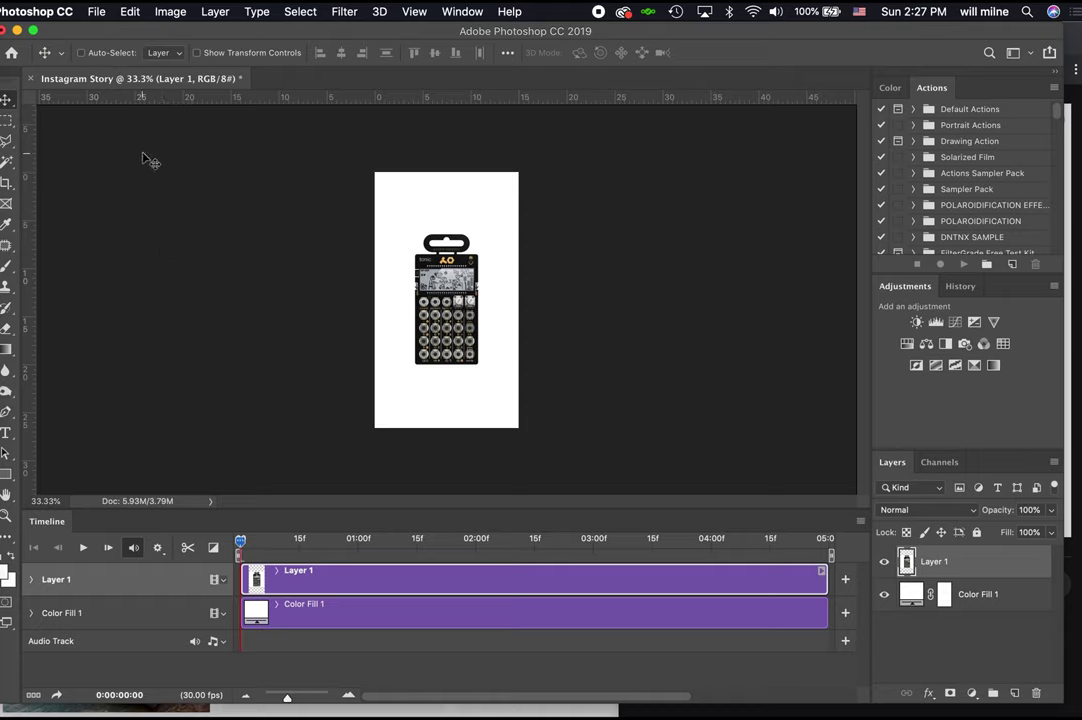
Delete the PO-32's white backdrop using a contiguous Magic Wand selection.
click(10, 158)
click(398, 284)
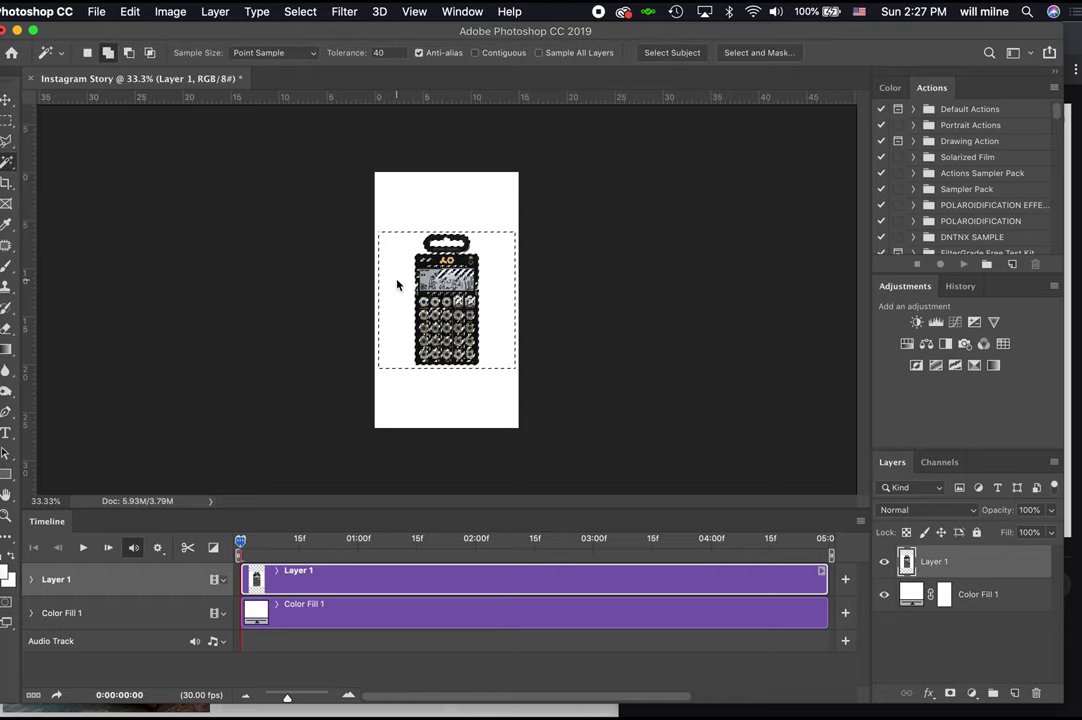
key(super+d)
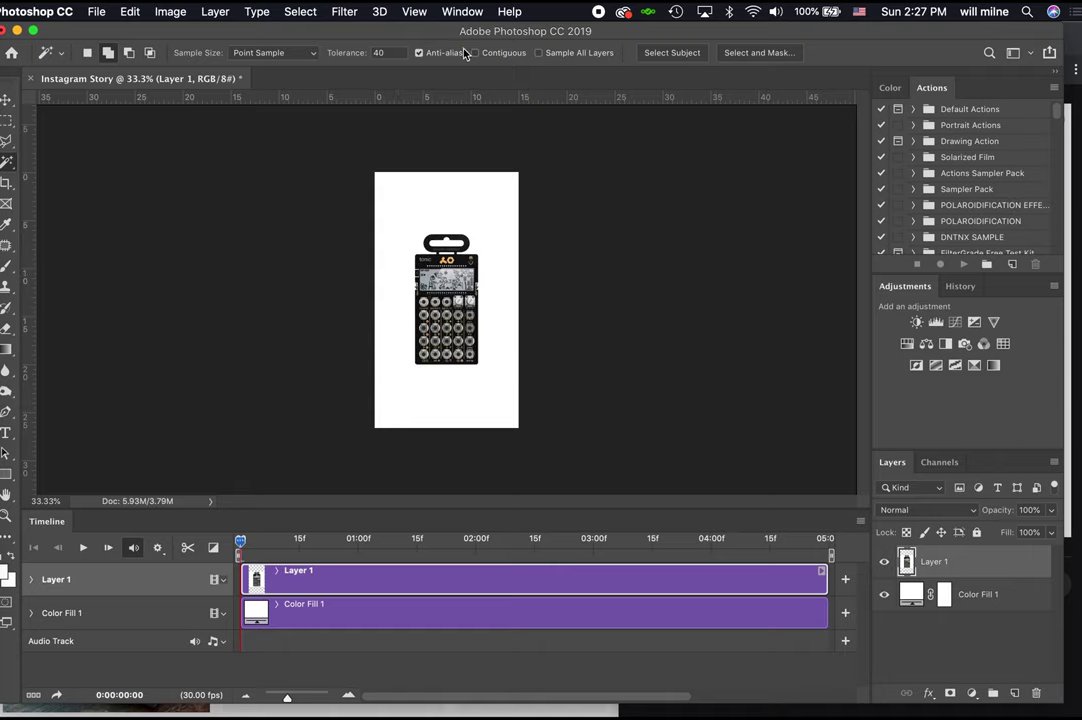
click(476, 53)
click(493, 323)
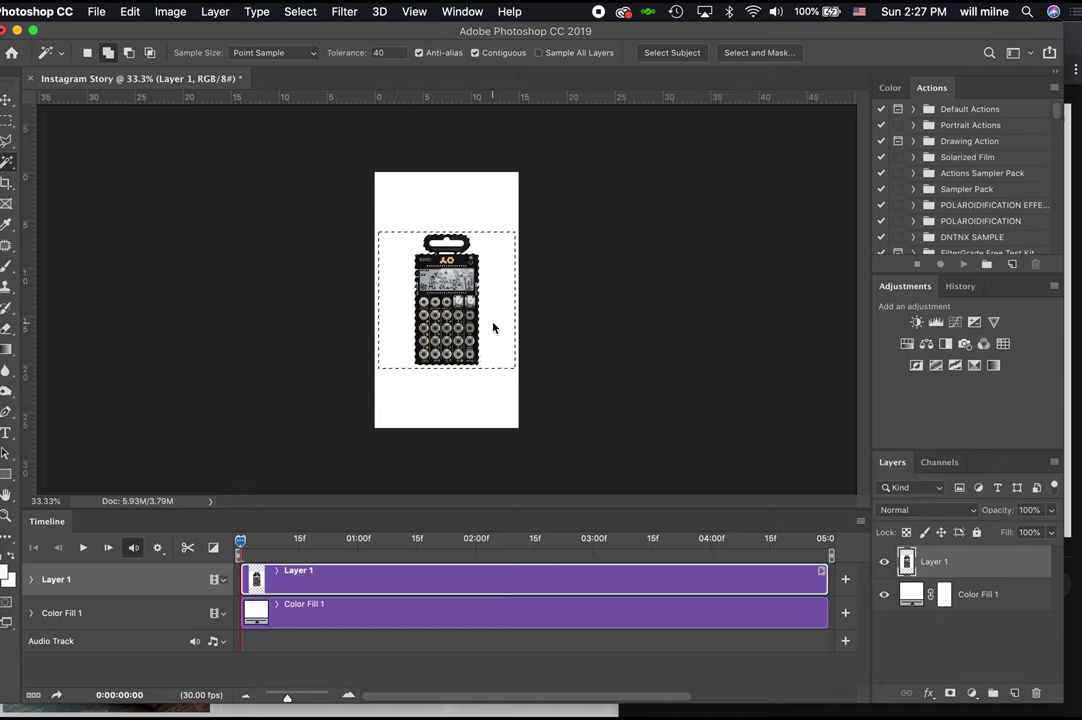
key(Delete)
key(super+d)
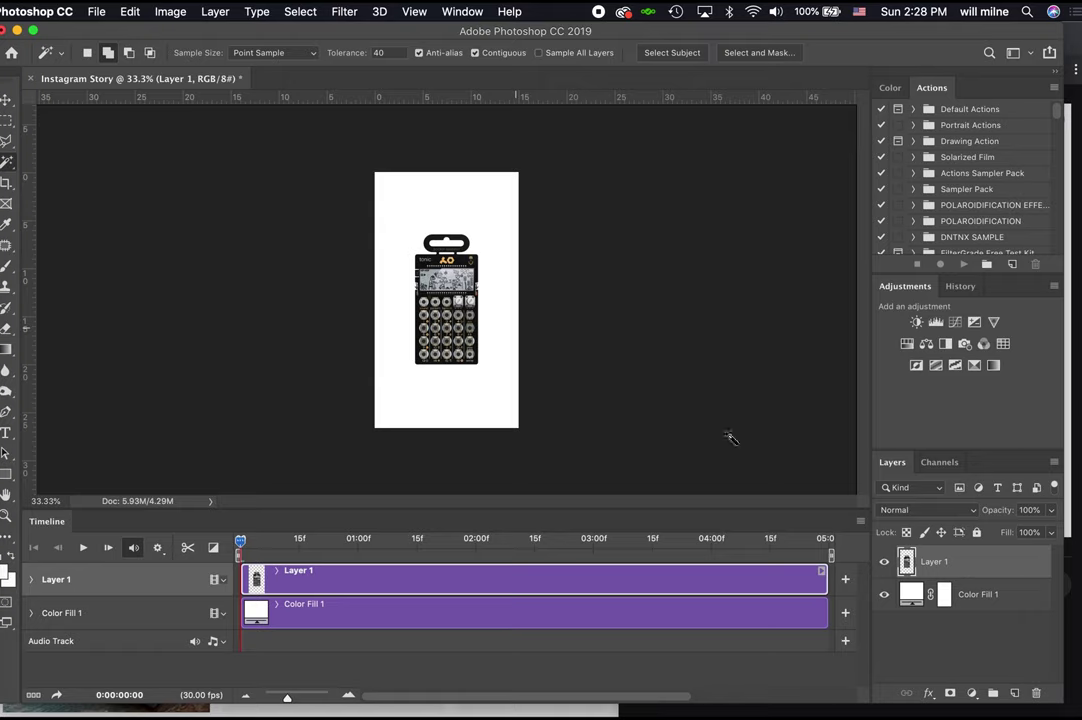
click(885, 596)
click(885, 596)
Move the PO-32 image up above the canvas's top edge.
key(super+minus)
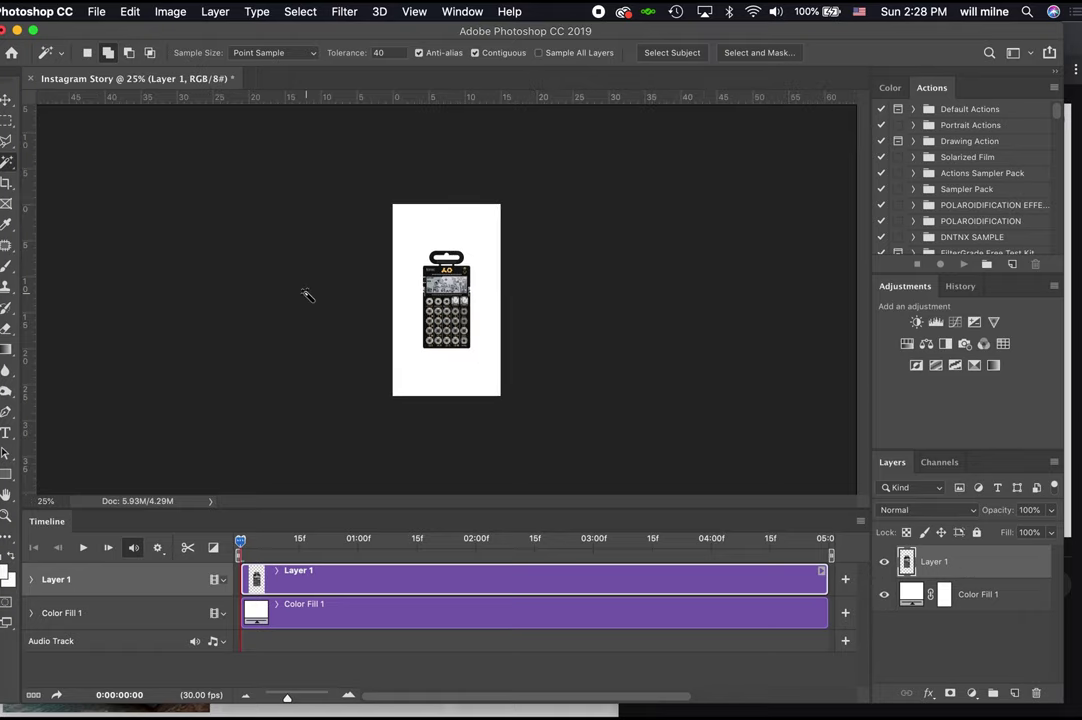
click(6, 99)
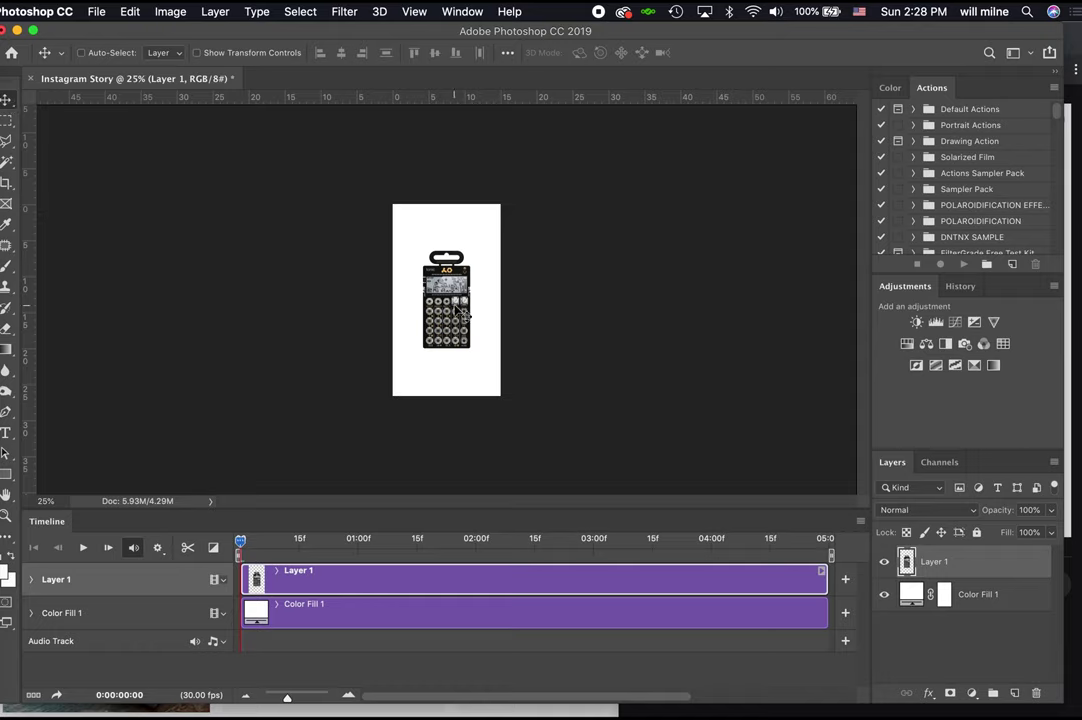
drag(460, 313, 466, 121)
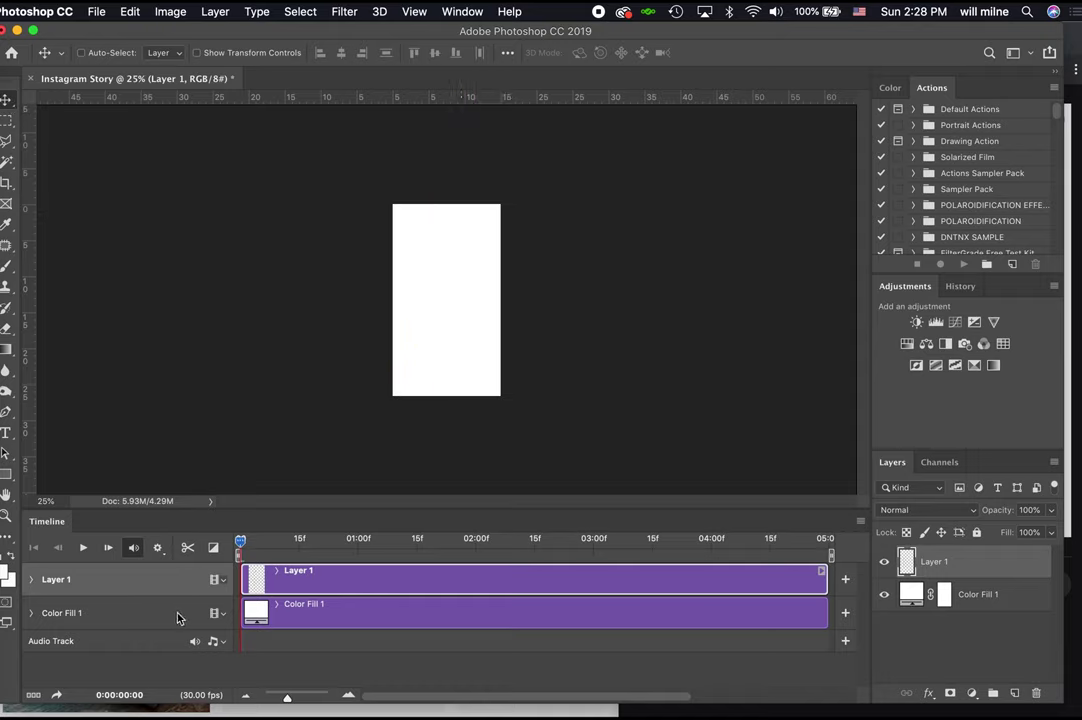
double_click(935, 562)
Rename Layer 1 to 'Pocket Operator'.
text(TE)
key(super+Tab)
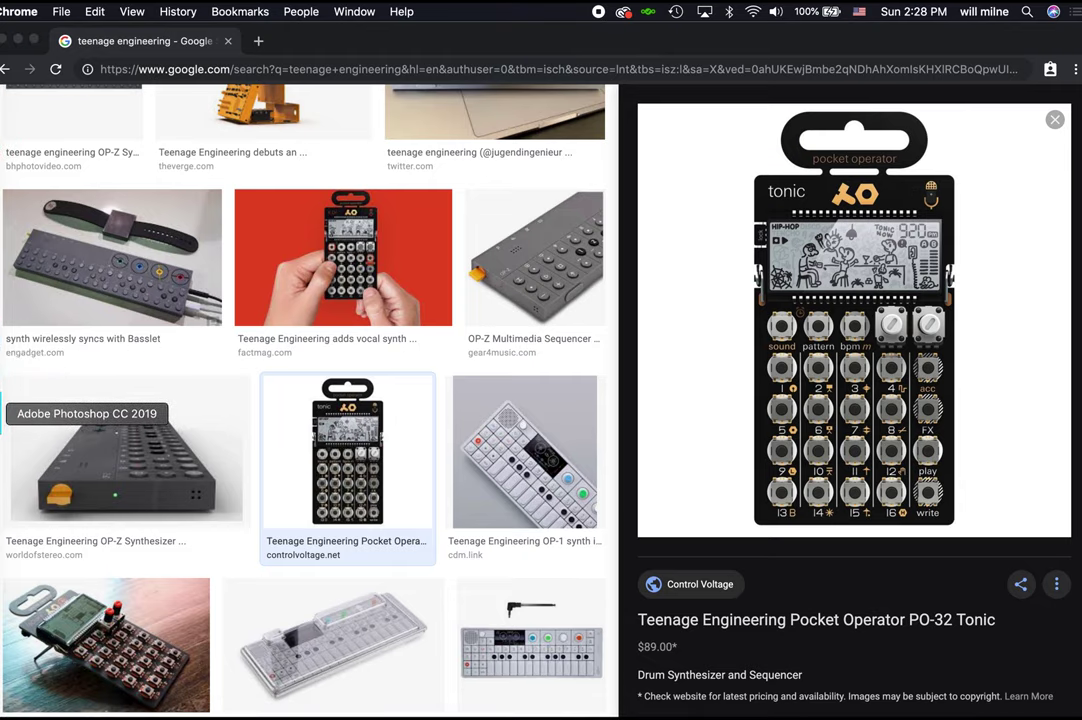
click(10, 411)
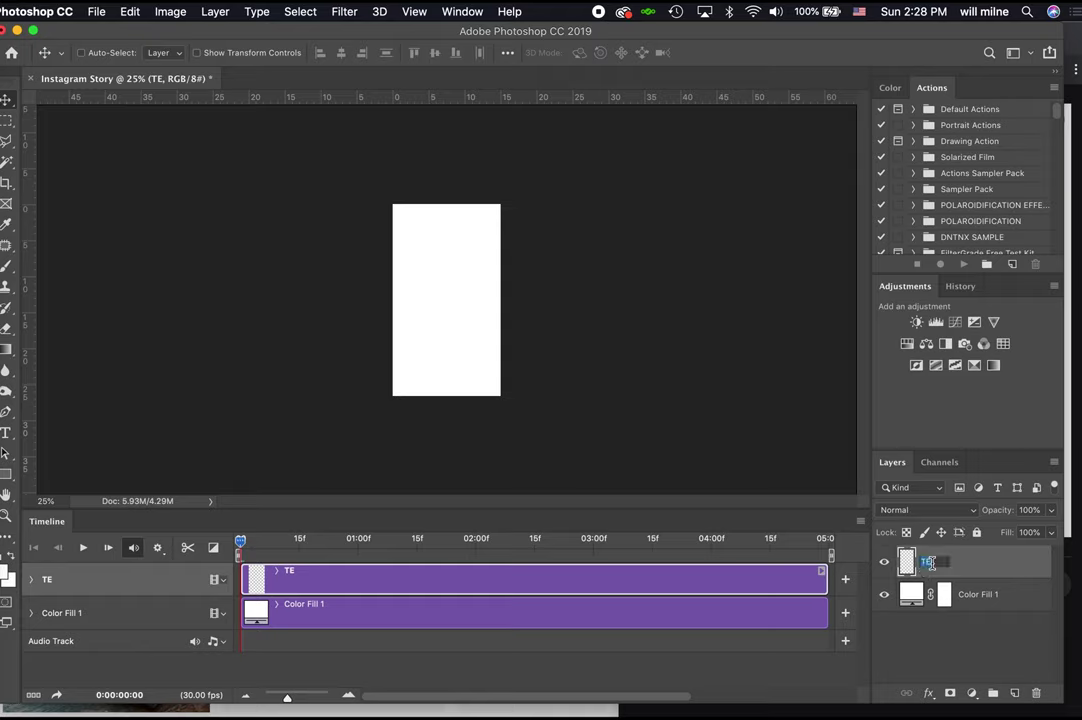
text(Pocket Operator)
key(Return)
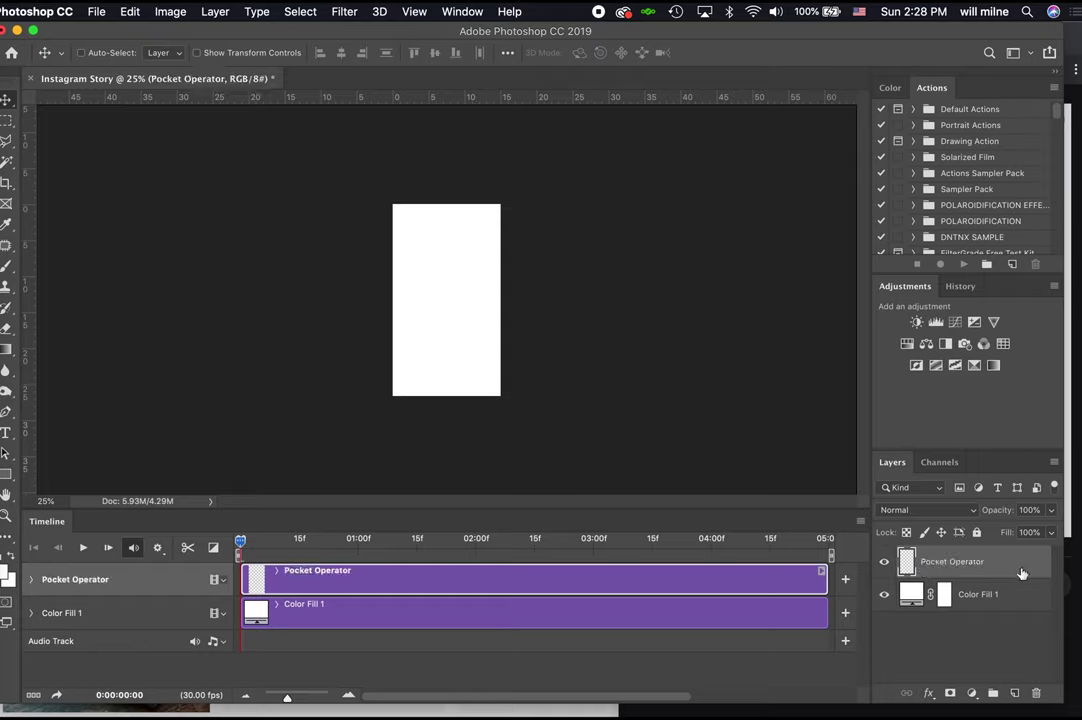
click(32, 580)
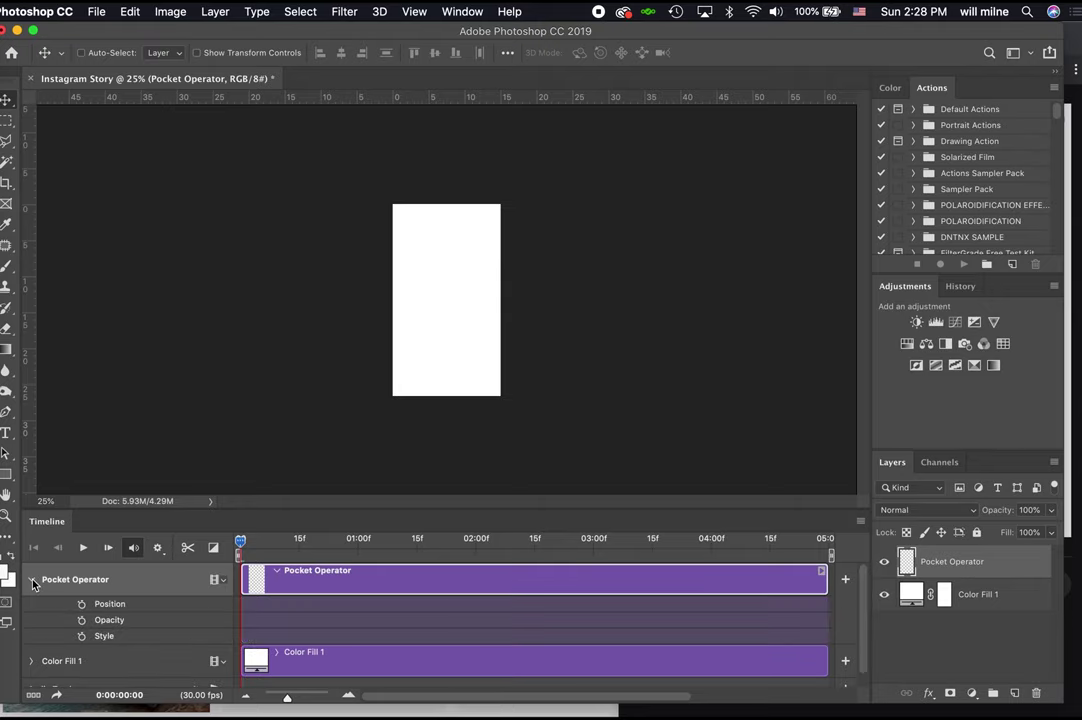
Keyframe the Pocket Operator's Position above the canvas at frame 0 and bottom-centre at 0:00:02:15.
click(83, 605)
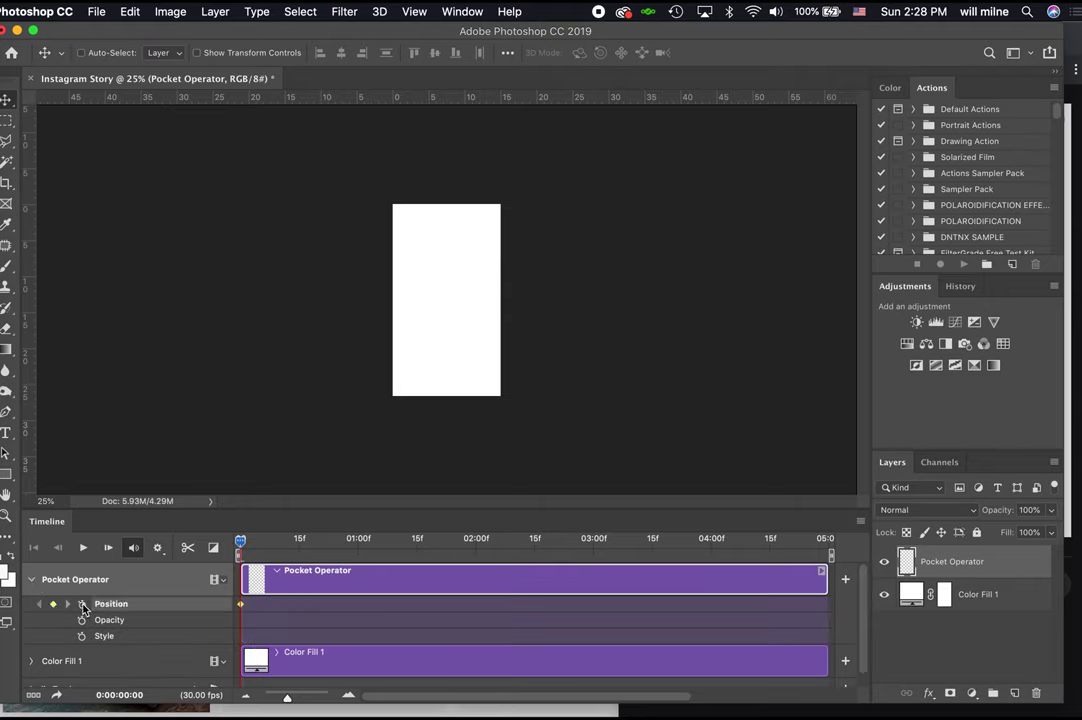
mouse_move(461, 176)
mouse_down()
mouse_move(453, 296)
mouse_move(454, 170)
mouse_up()
drag(245, 540, 537, 553)
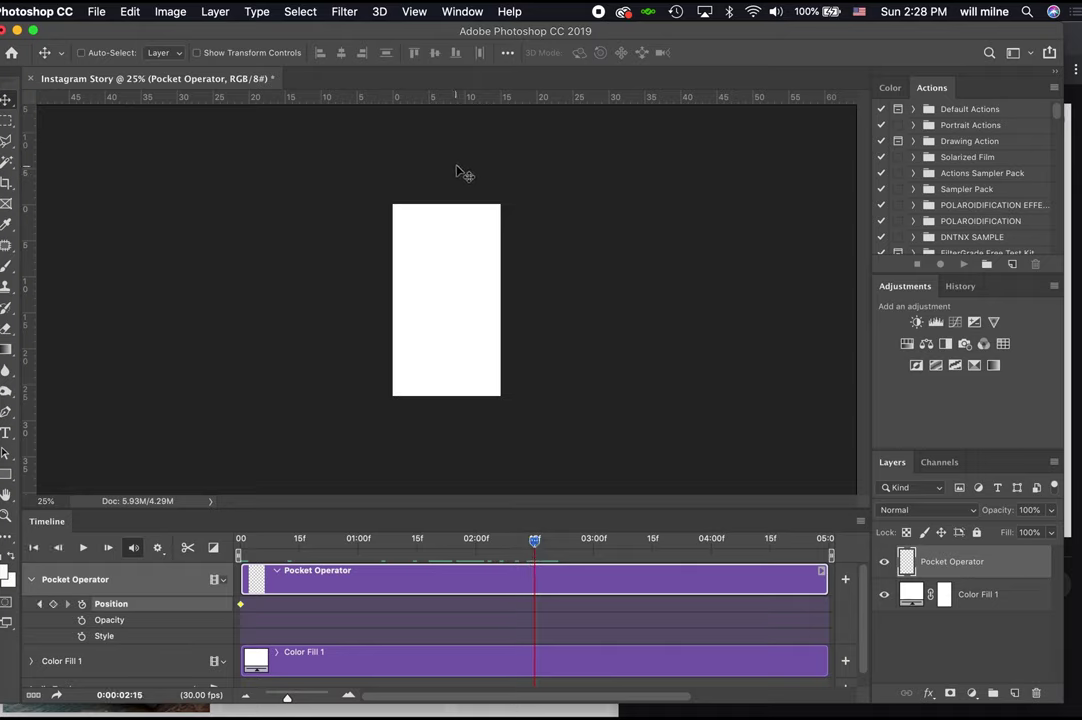
drag(459, 174, 459, 403)
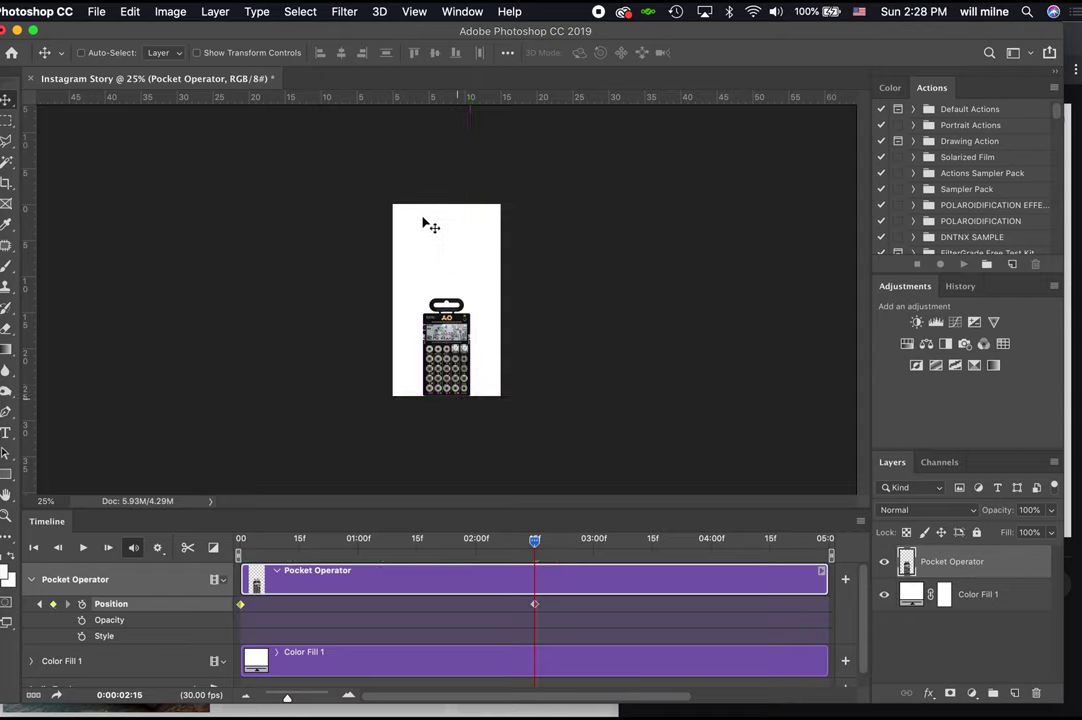
Type 'TEENAGE ENGINEERING' near the canvas top in orange sampled from the product image.
click(8, 432)
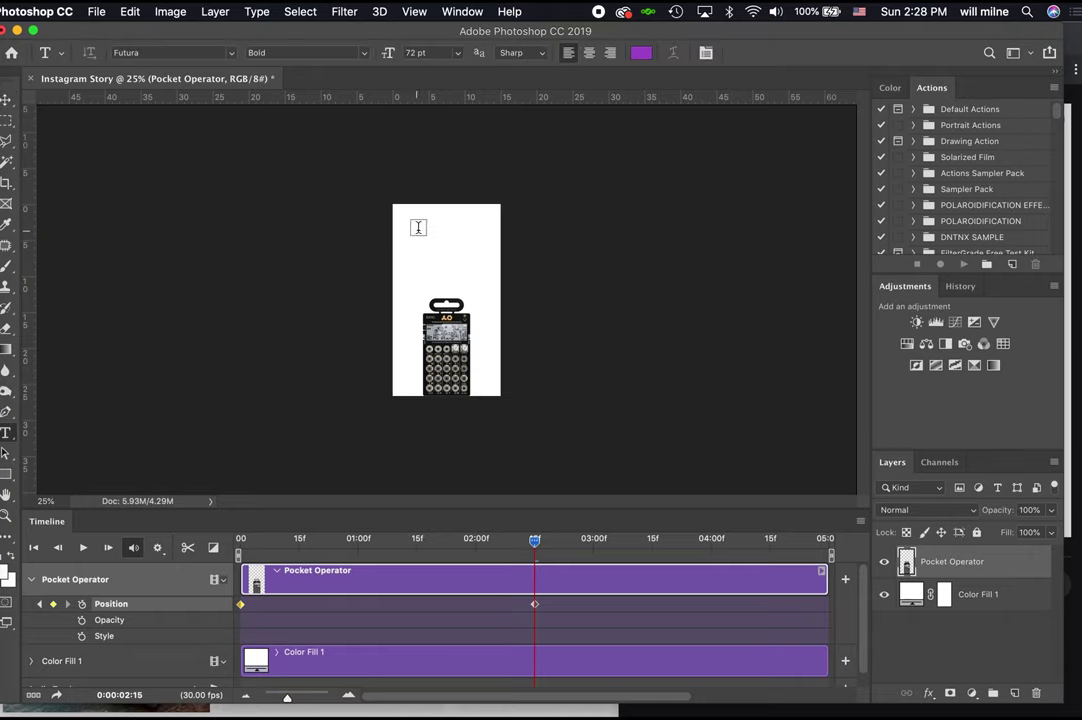
click(641, 53)
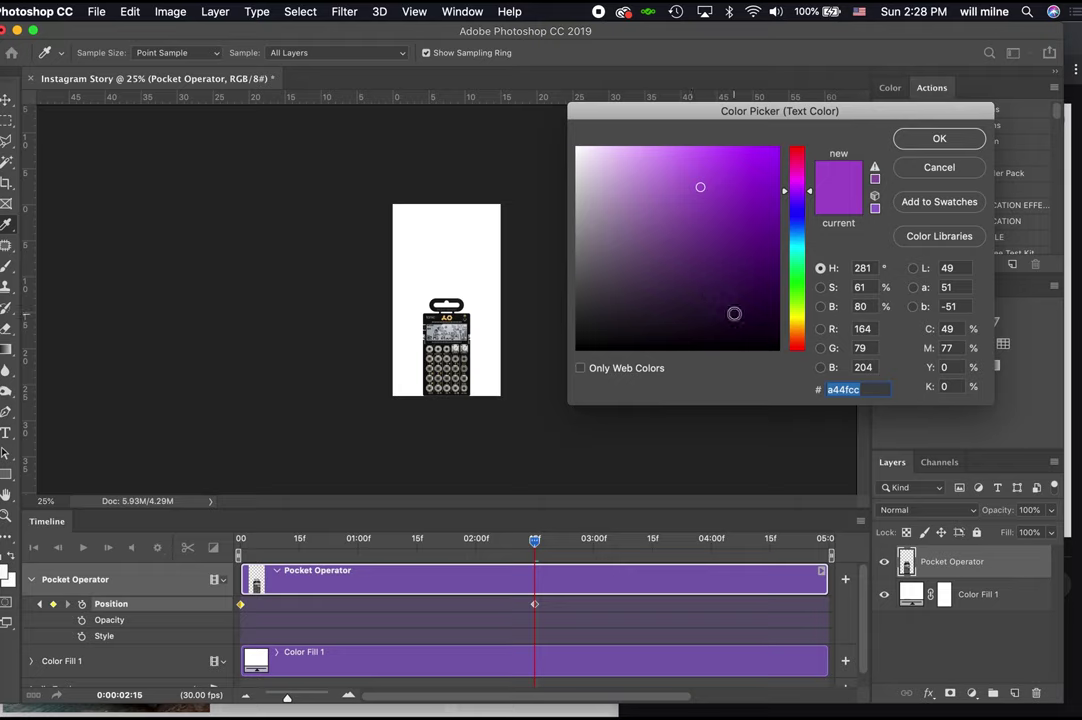
click(447, 314)
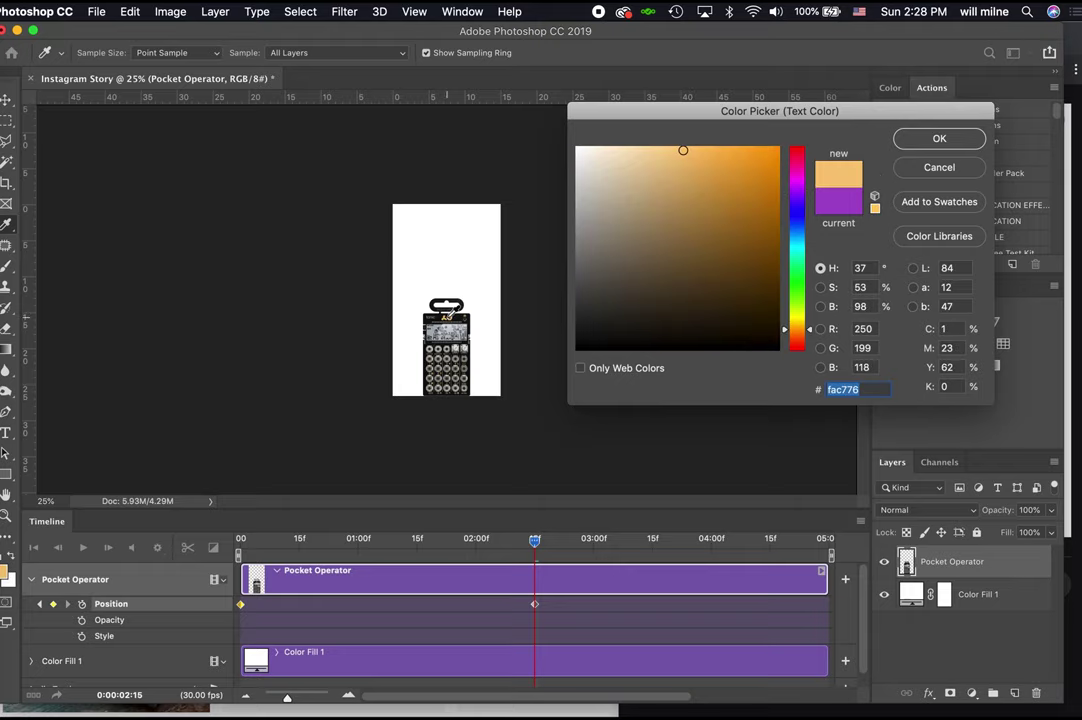
key(super+equal)
key(super+equal)
key(super+equal)
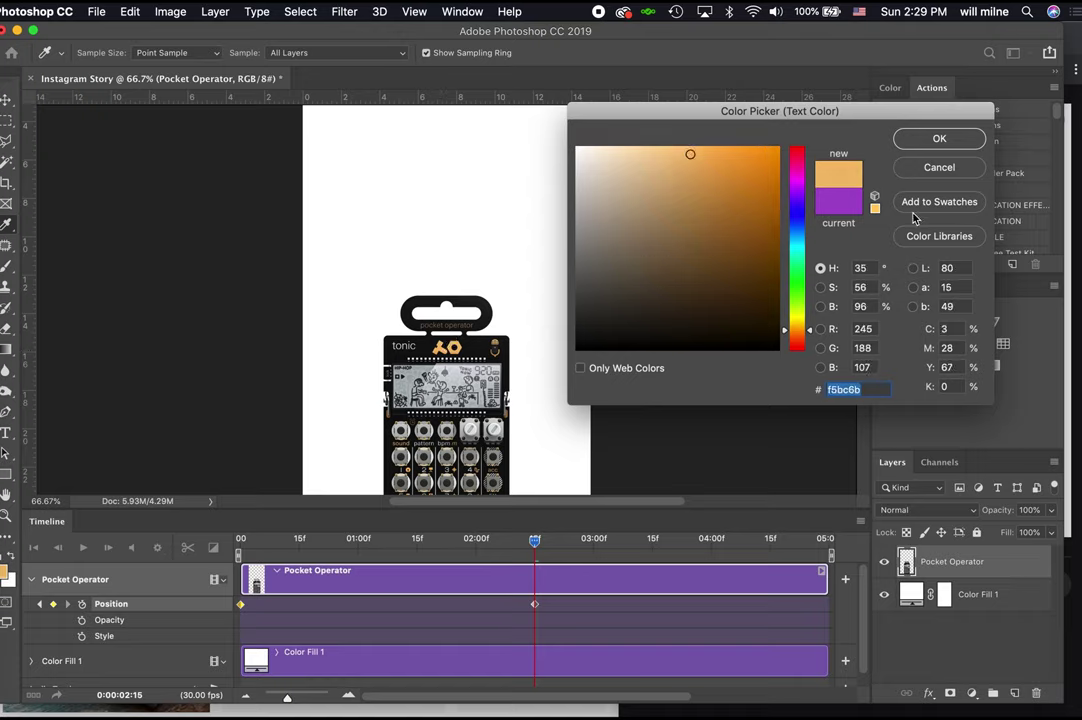
click(939, 138)
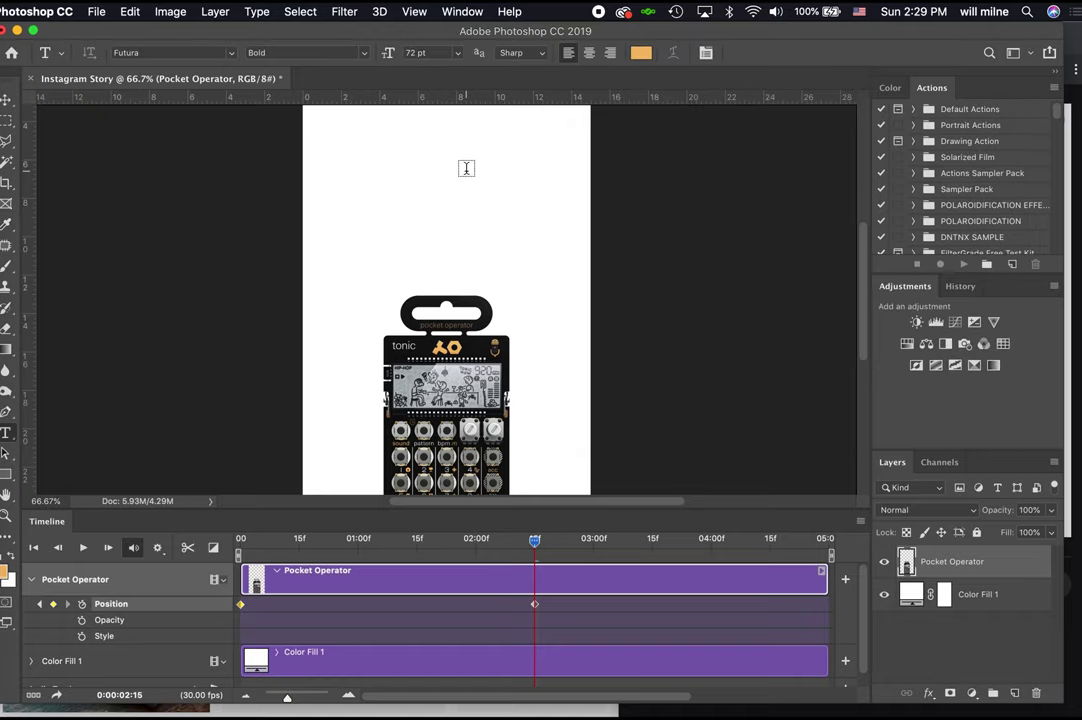
click(331, 157)
text(teen)
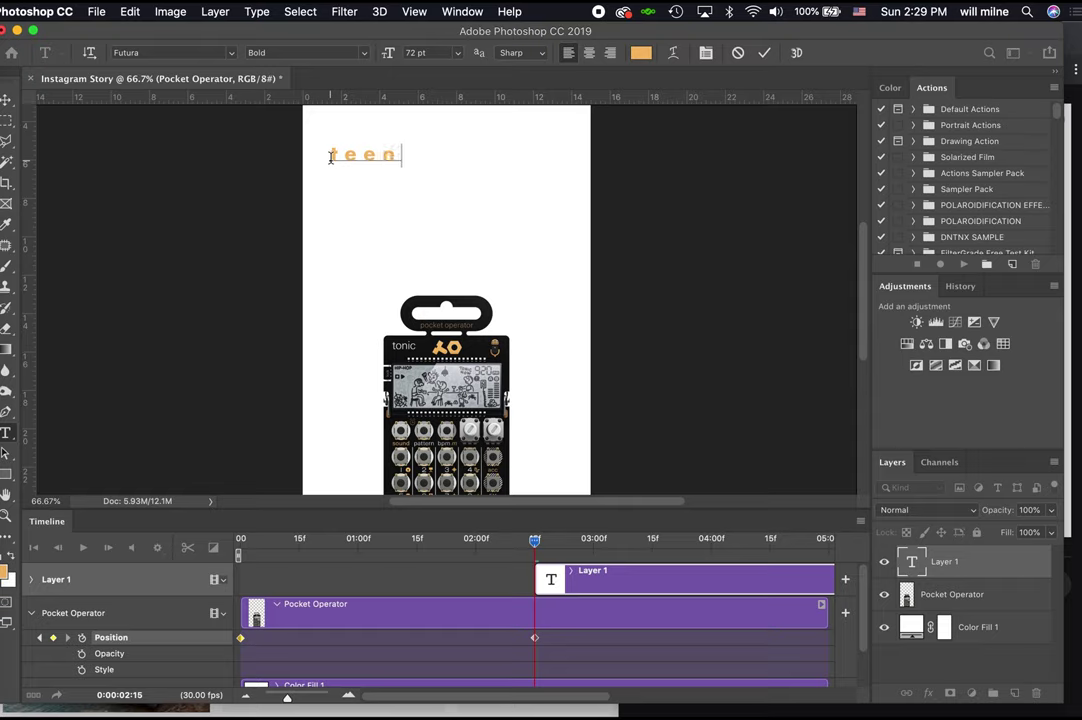
key(BackSpace)
key(BackSpace)
key(BackSpace)
key(BackSpace)
text(TEENAGE )
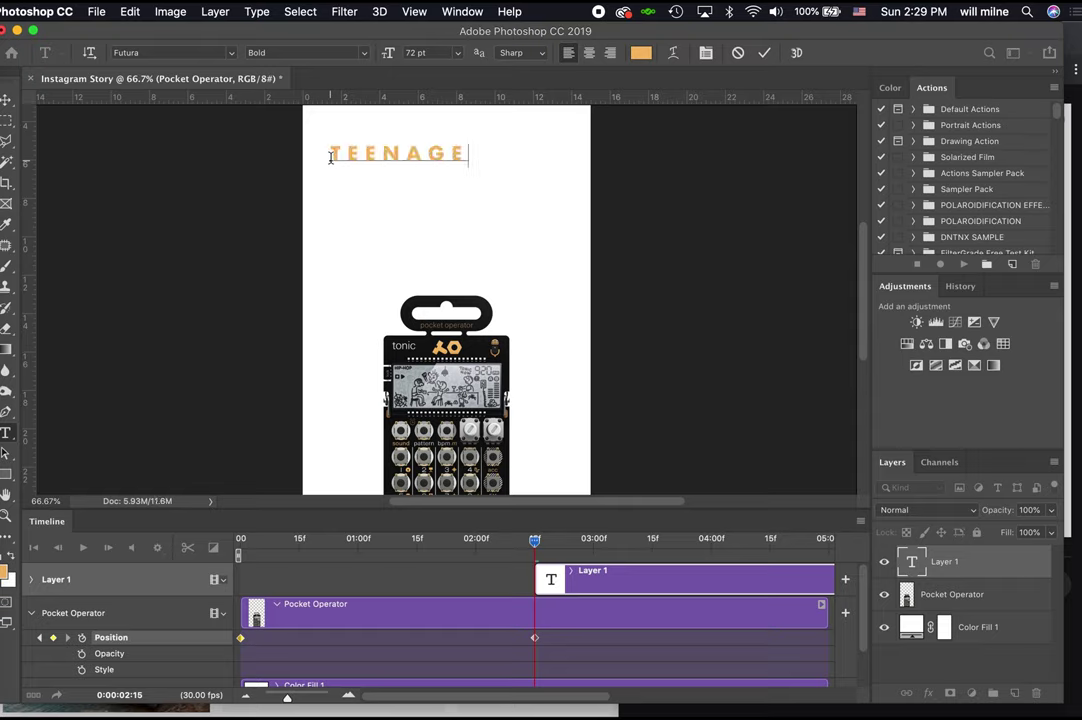
text(ENGINEERING)
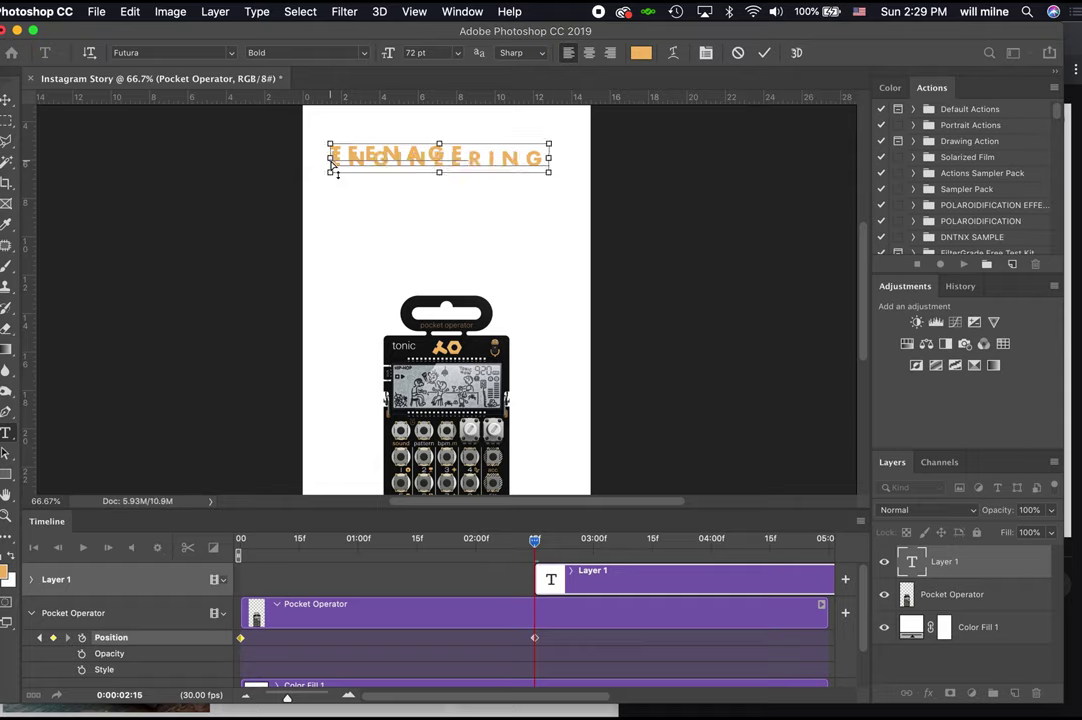
Set the title's leading to 83 pt, centre-align it, and centre it horizontally.
key(super+a)
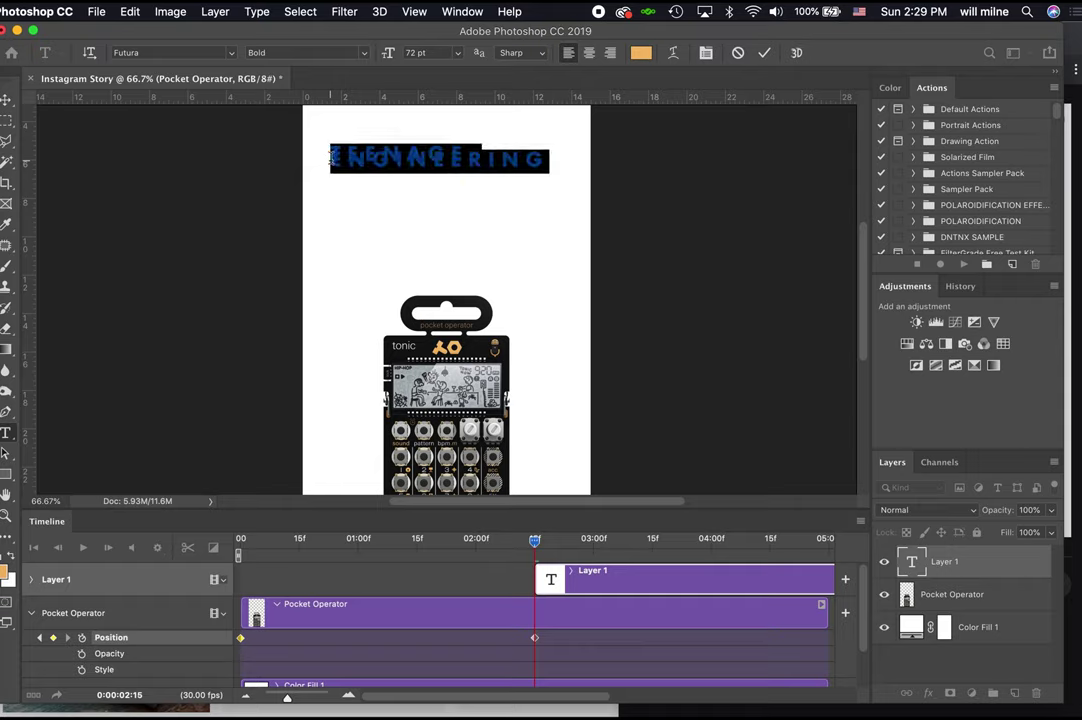
key(alt+Down)
key(alt+Down)
key(alt+Down)
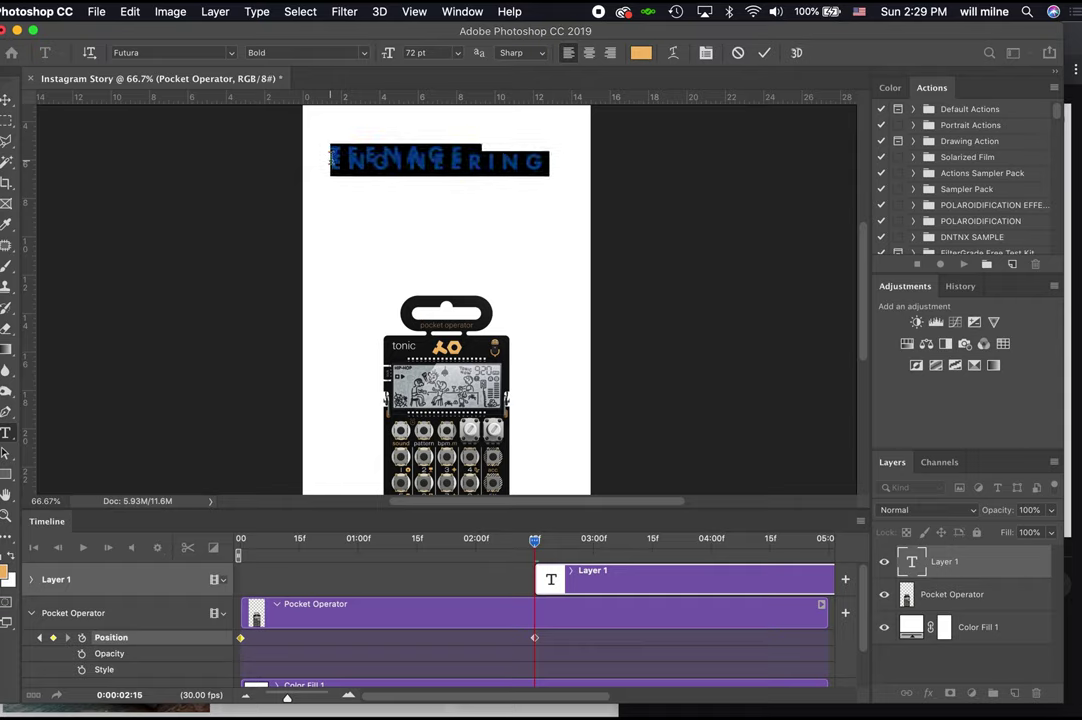
click(463, 12)
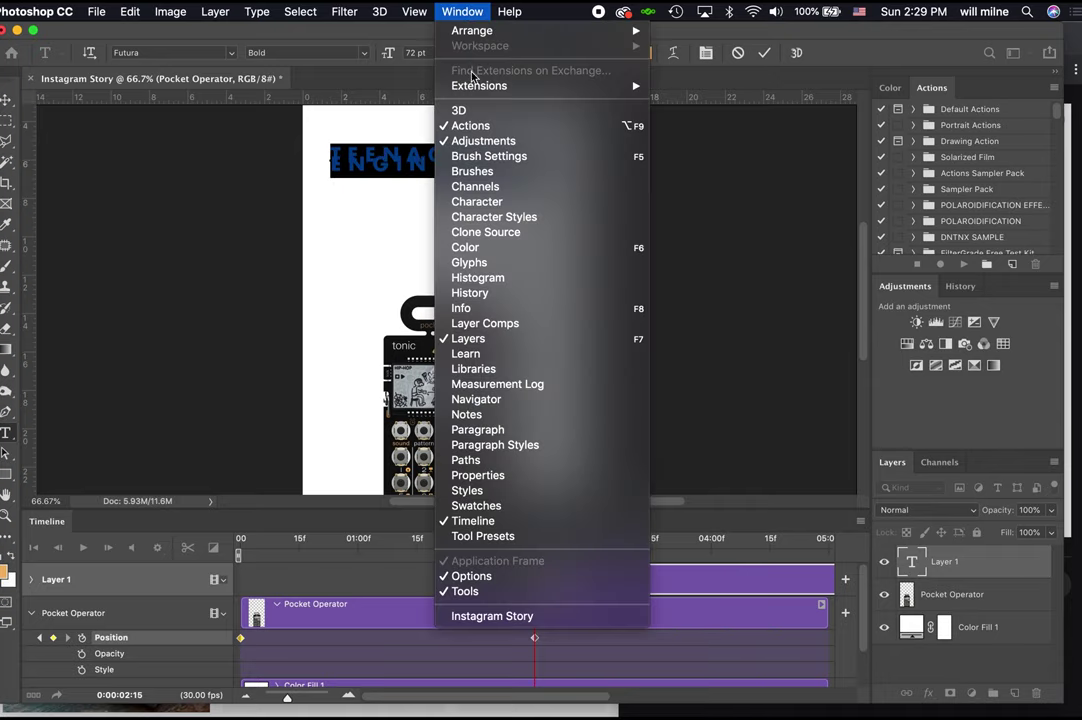
click(631, 206)
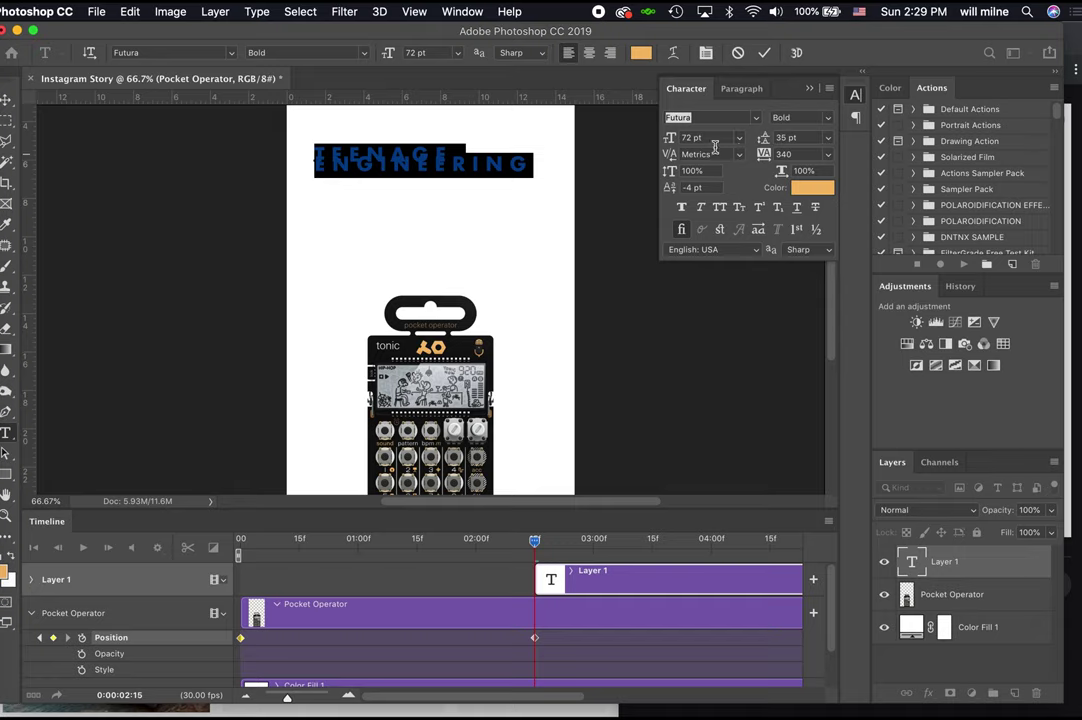
drag(768, 145, 778, 140)
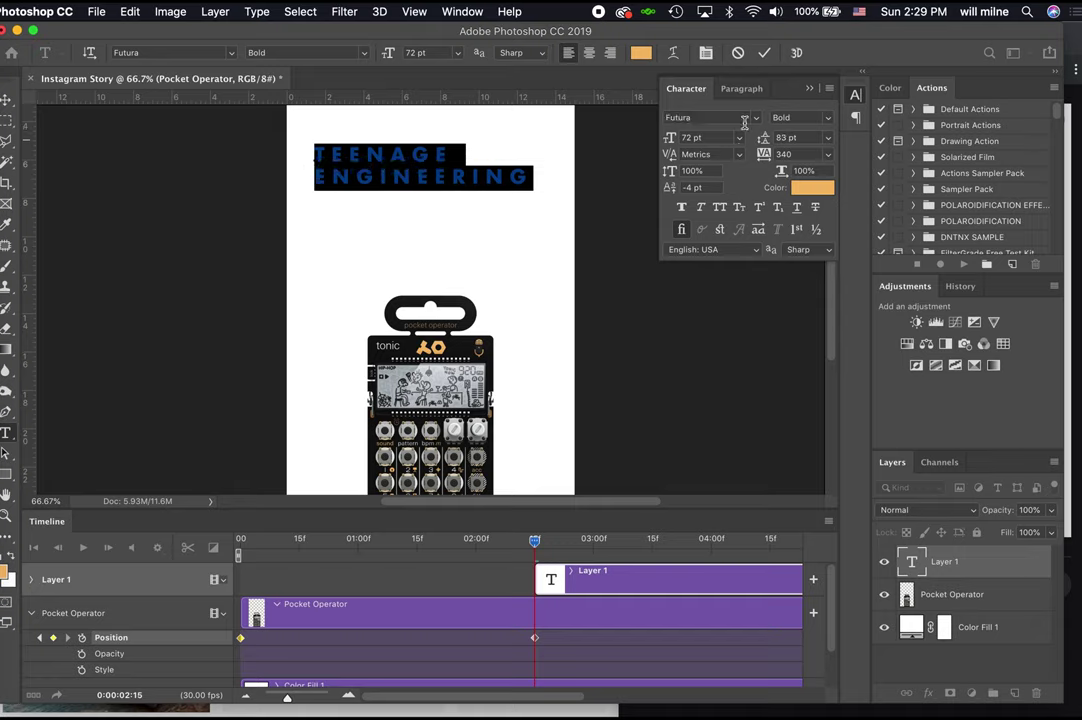
click(590, 53)
click(5, 100)
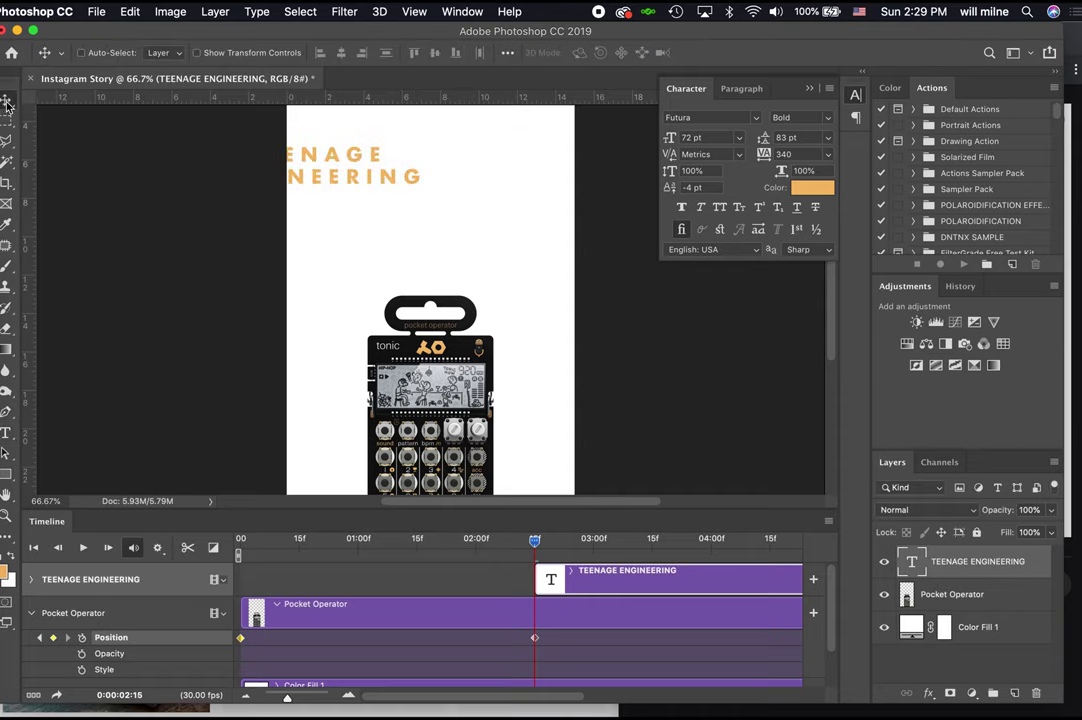
drag(298, 150, 462, 179)
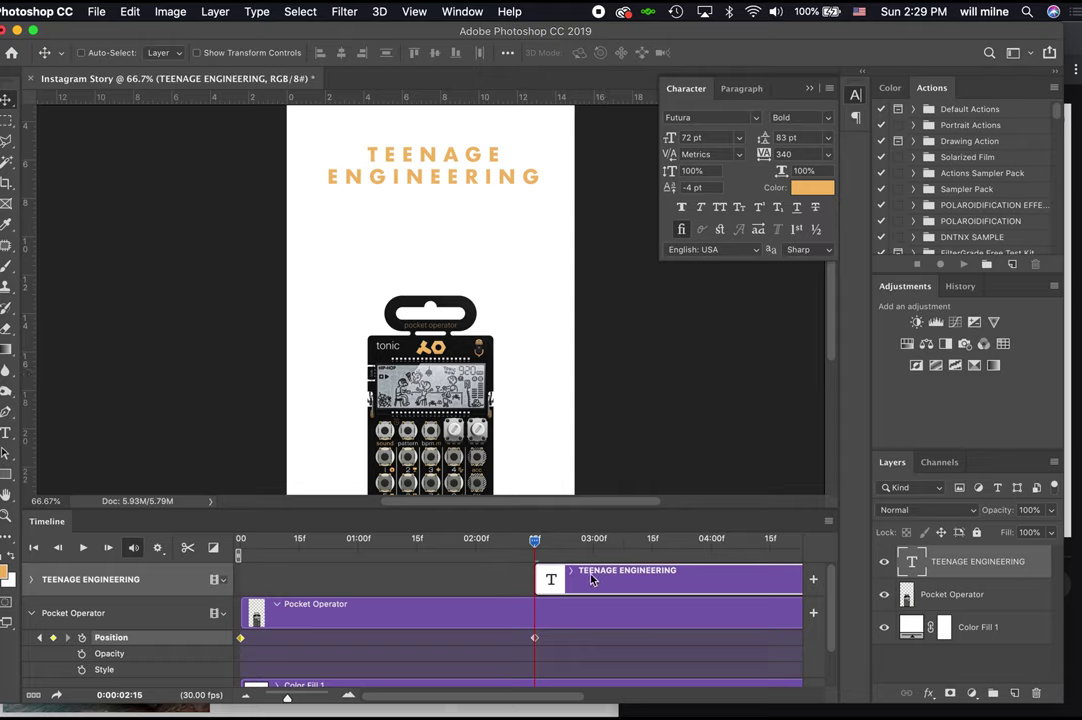
Extend the Pocket Operator clip to end with the title clip and set the playhead to 0:00:03:20.
drag(537, 545, 240, 545)
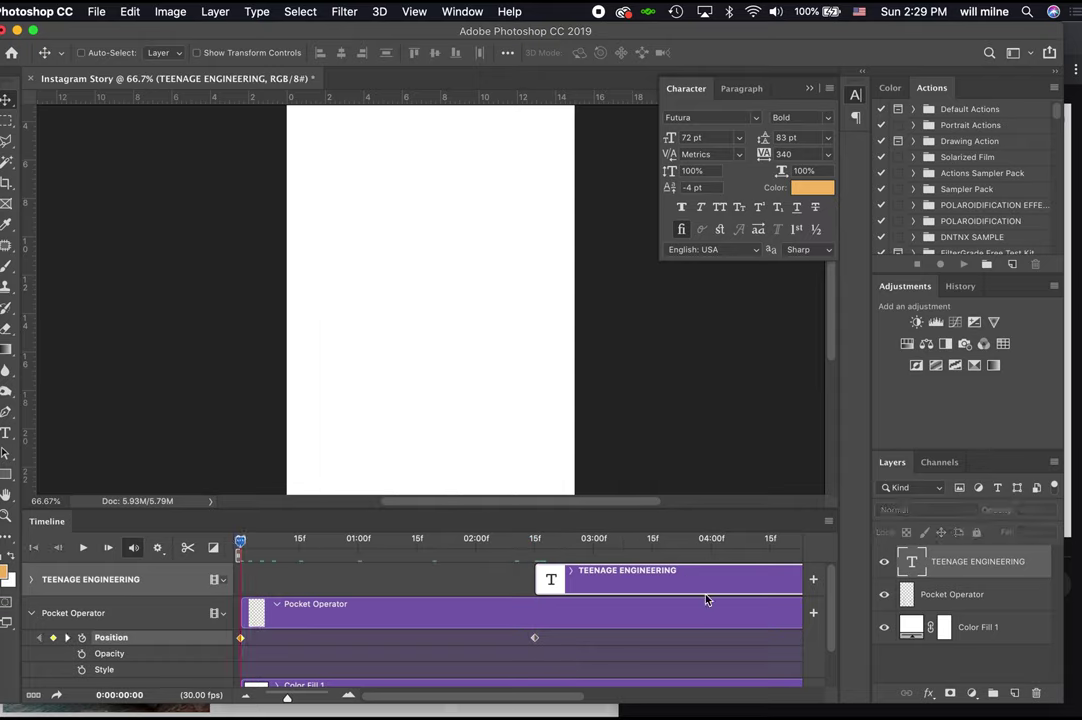
drag(287, 697, 276, 701)
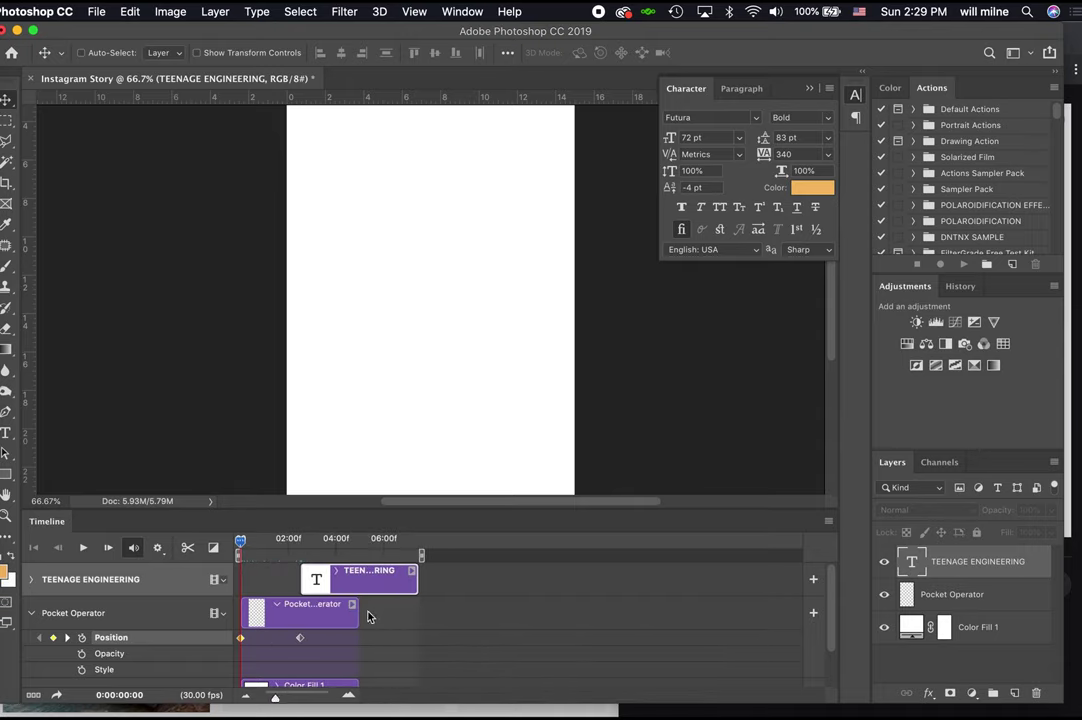
drag(357, 616, 413, 612)
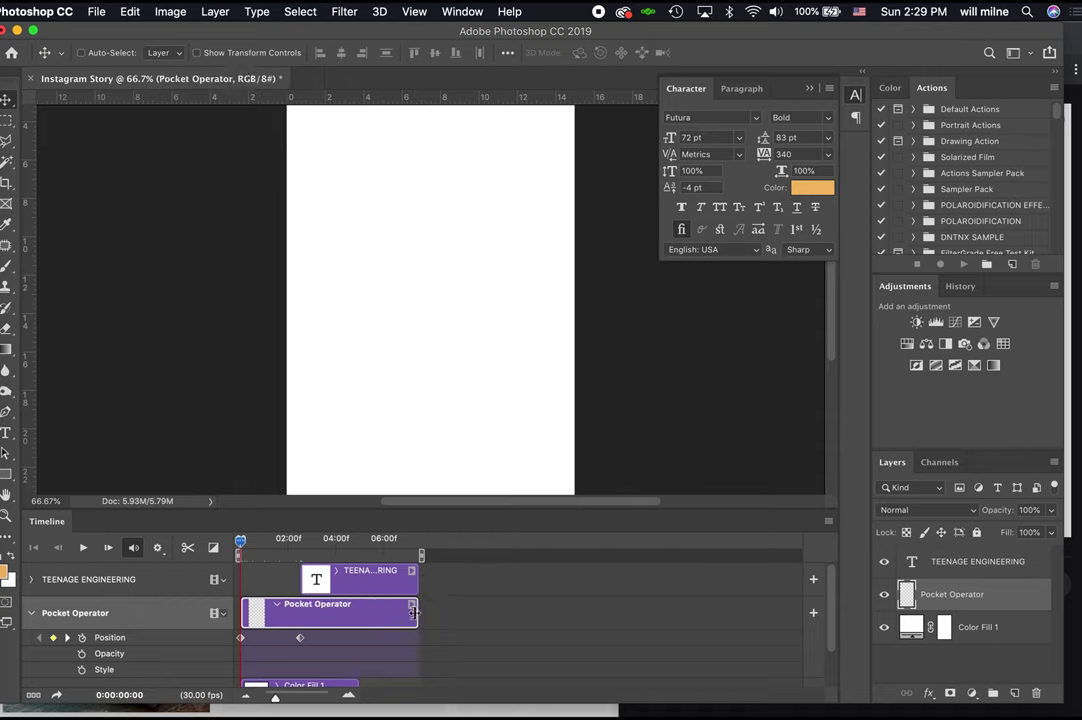
drag(241, 541, 327, 549)
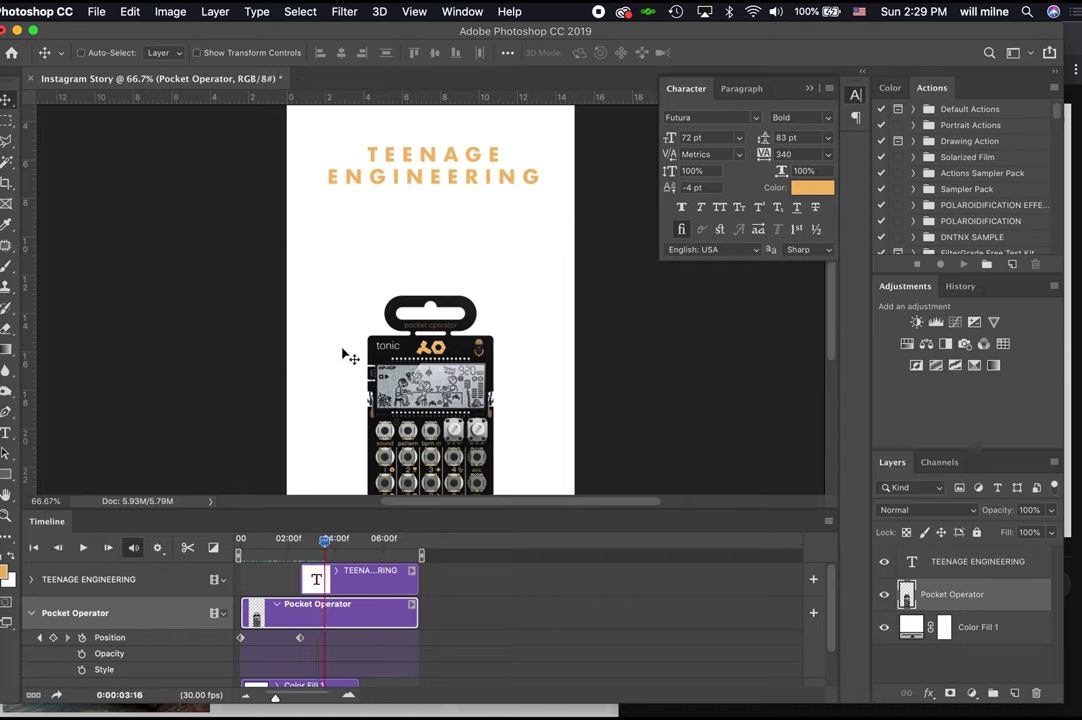
click(329, 541)
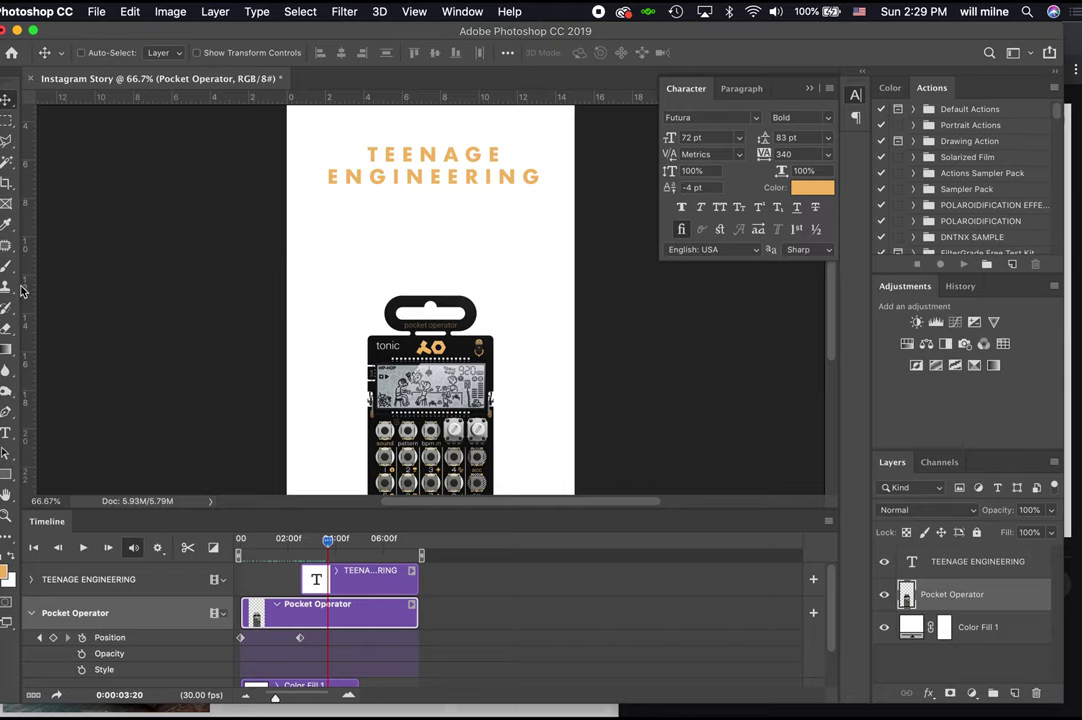
Add an orange 'PO-32' text layer below the title, starting at 0:00:03:20.
click(7, 433)
click(367, 232)
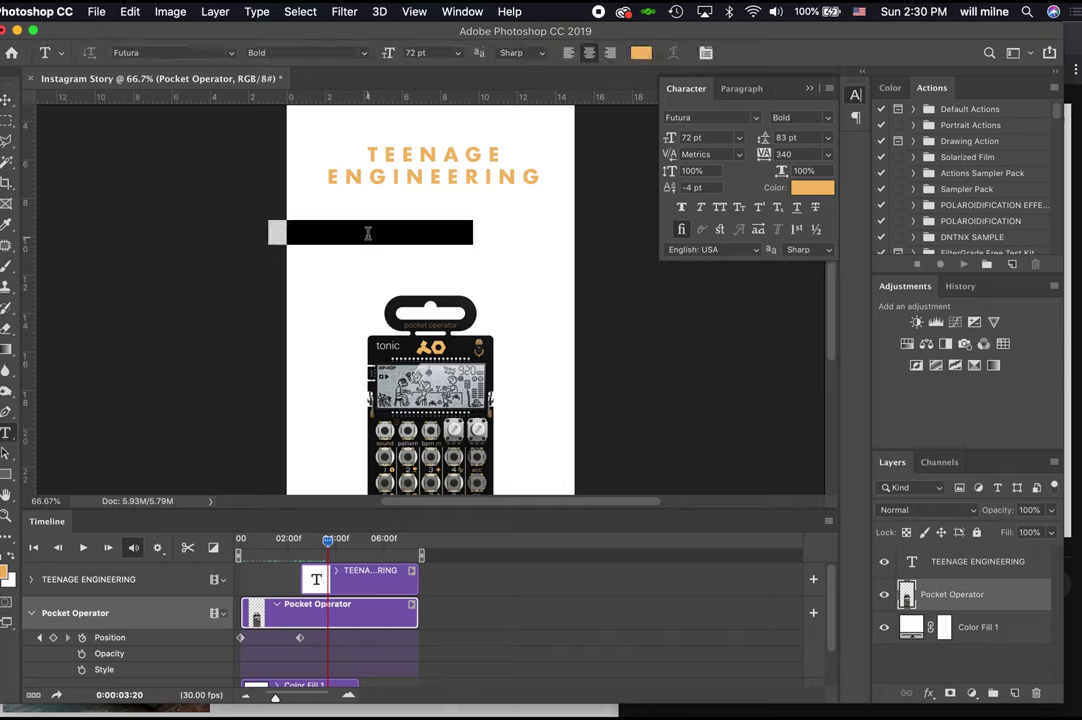
text(PO-32)
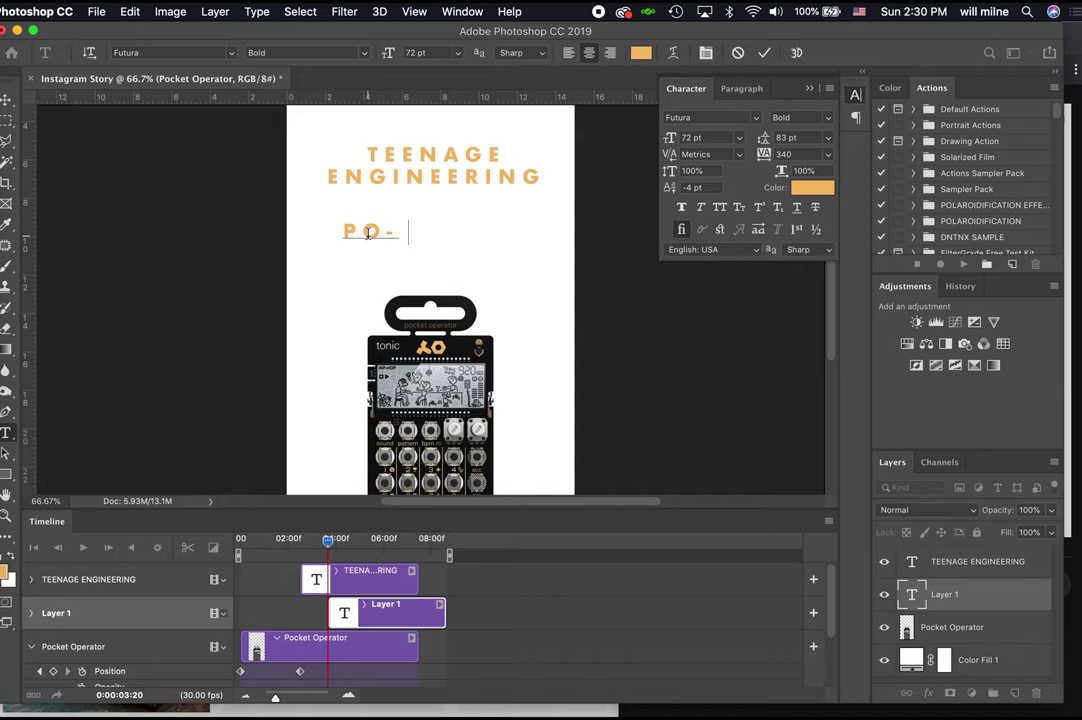
click(7, 99)
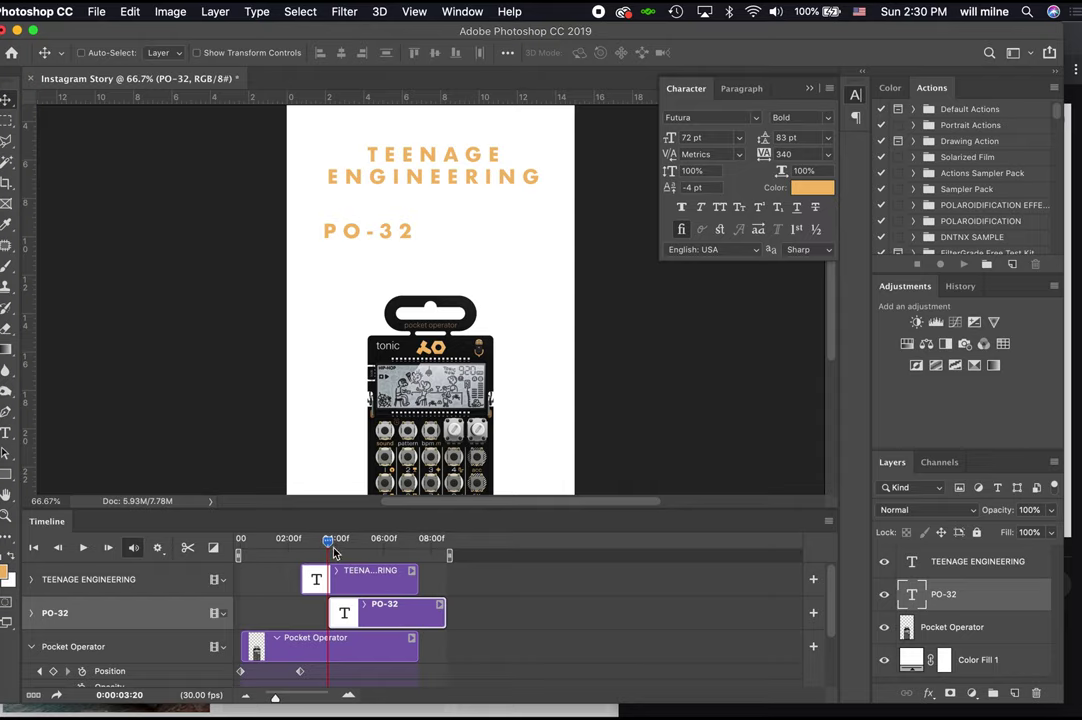
drag(330, 541, 301, 543)
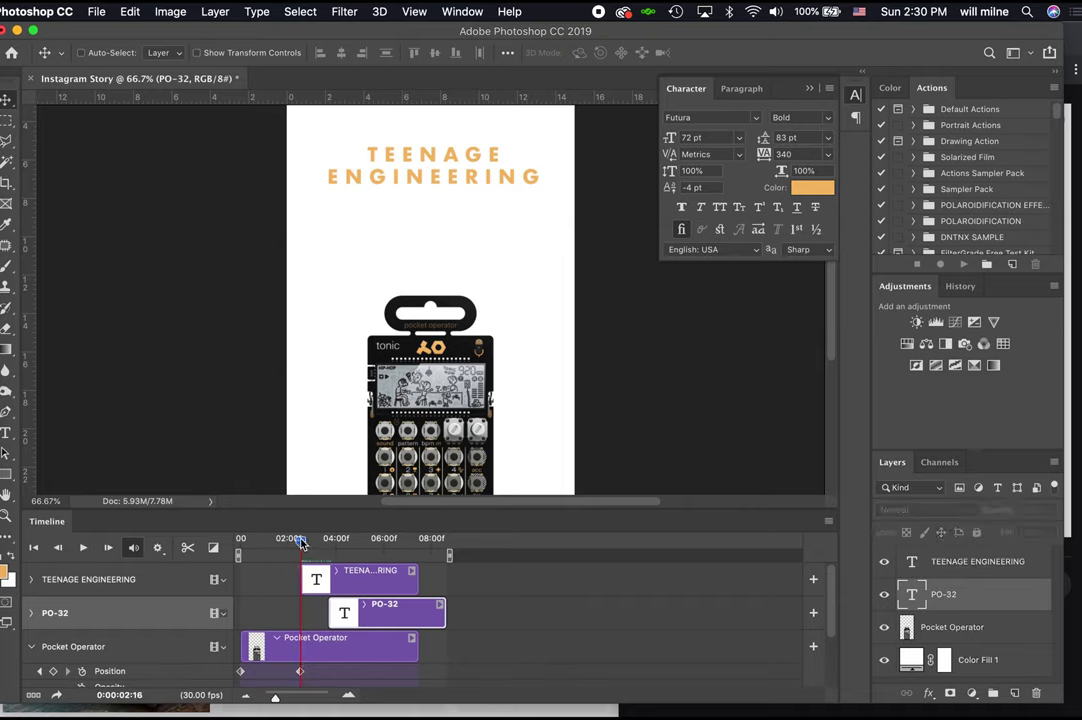
Add a 0% opacity keyframe to the TEENAGE ENGINEERING title at 02:16.
click(32, 580)
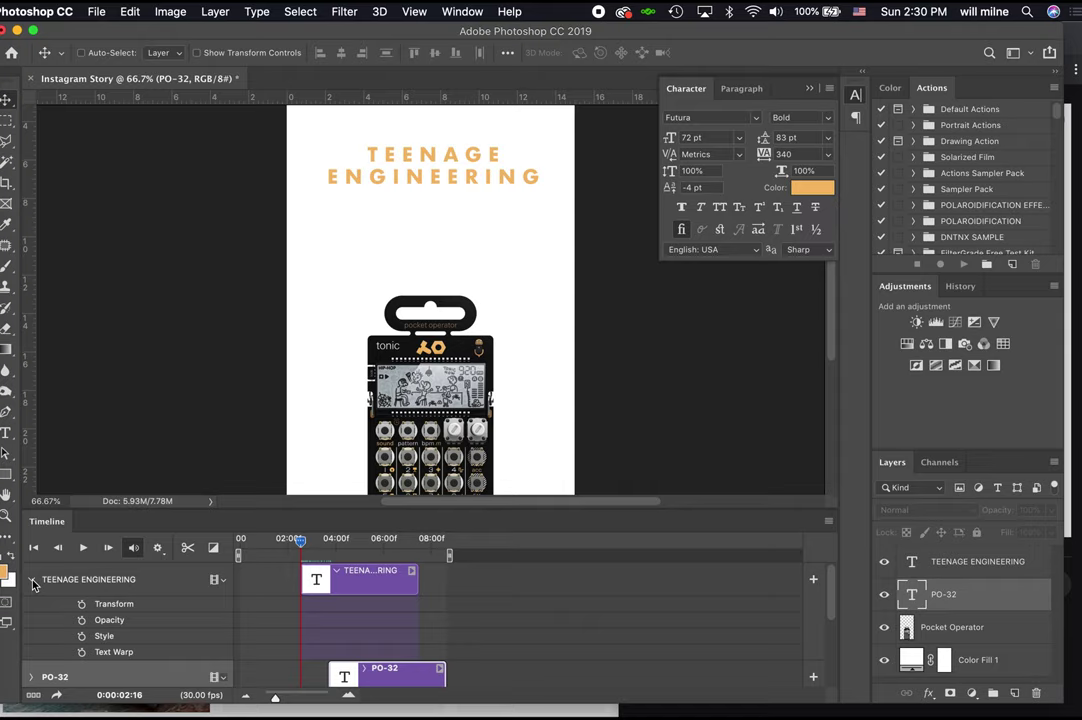
click(82, 621)
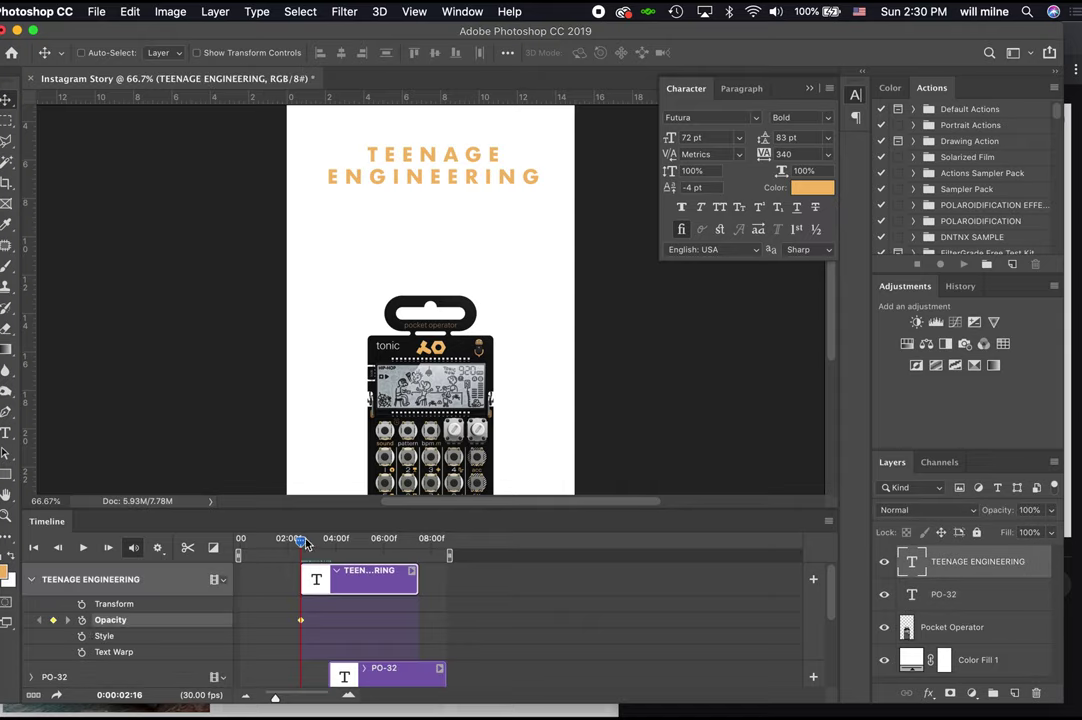
drag(305, 543, 338, 542)
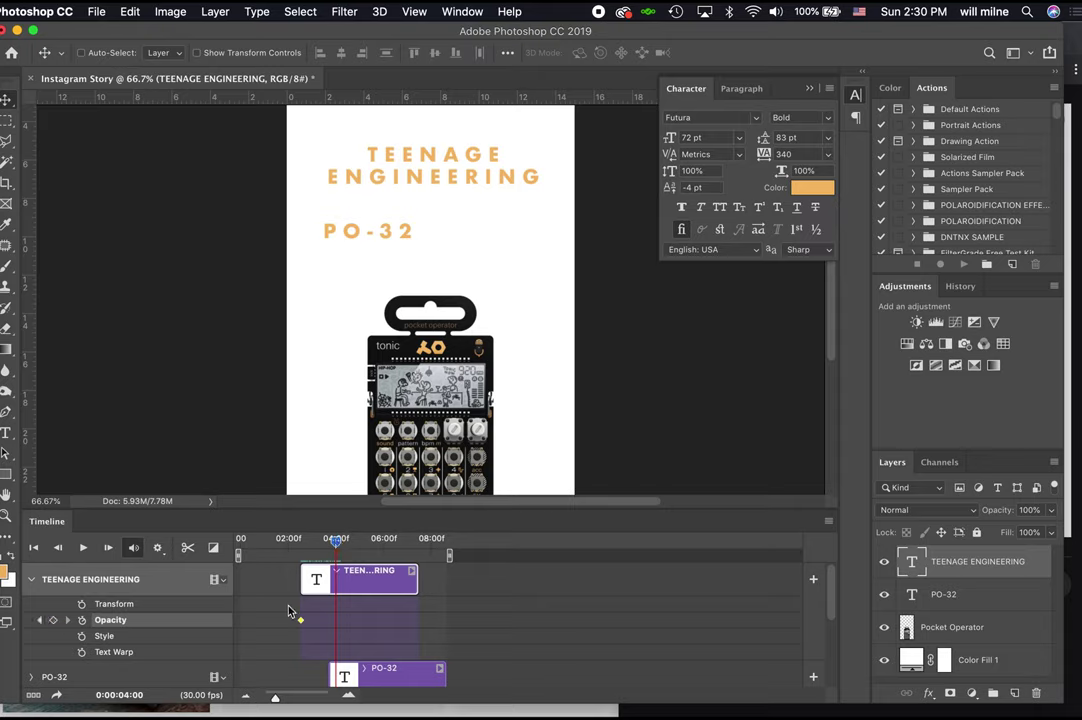
drag(338, 542, 300, 542)
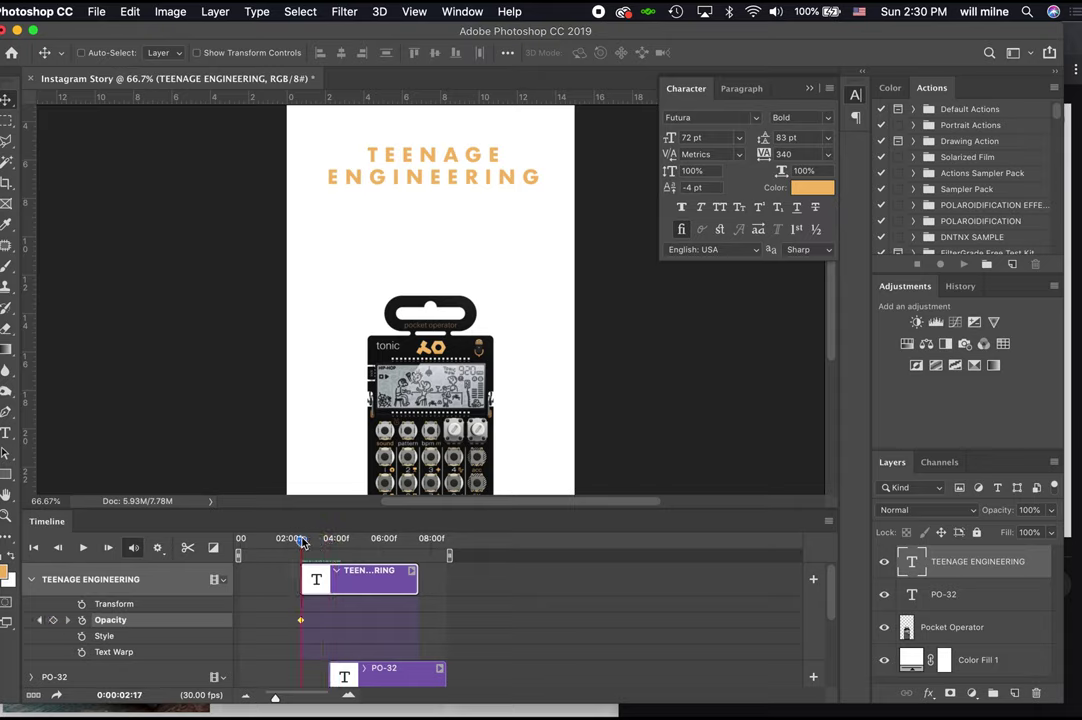
click(1051, 510)
drag(1022, 533, 866, 452)
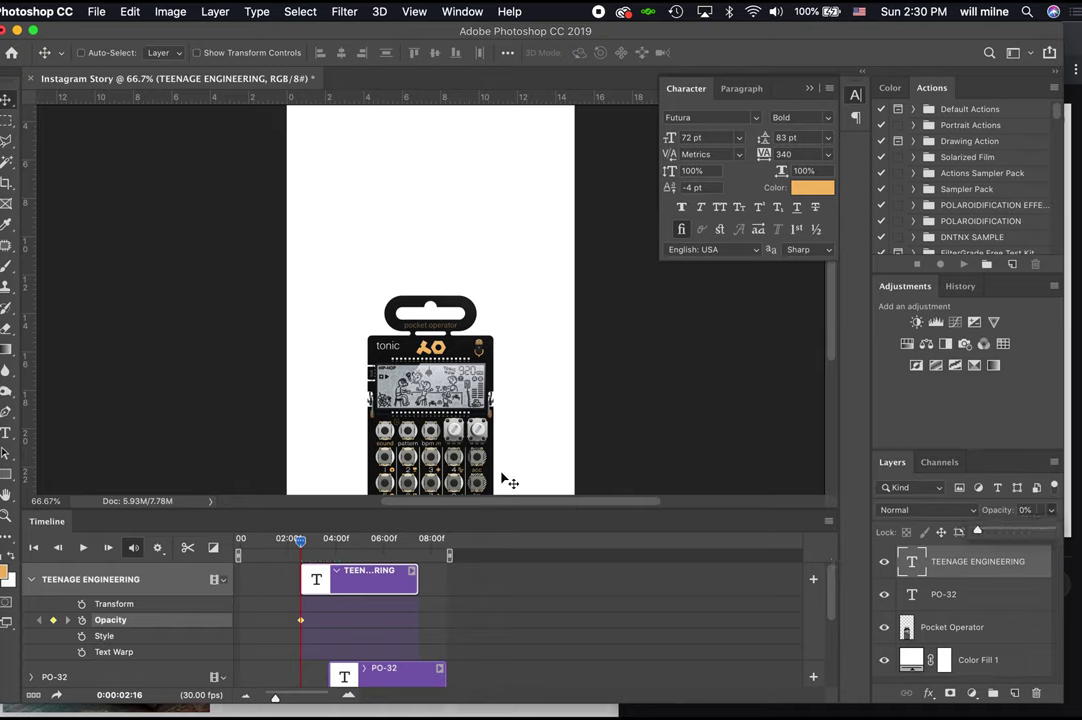
Add a 100% opacity keyframe for the title at 03:16.
click(297, 542)
drag(297, 542, 324, 540)
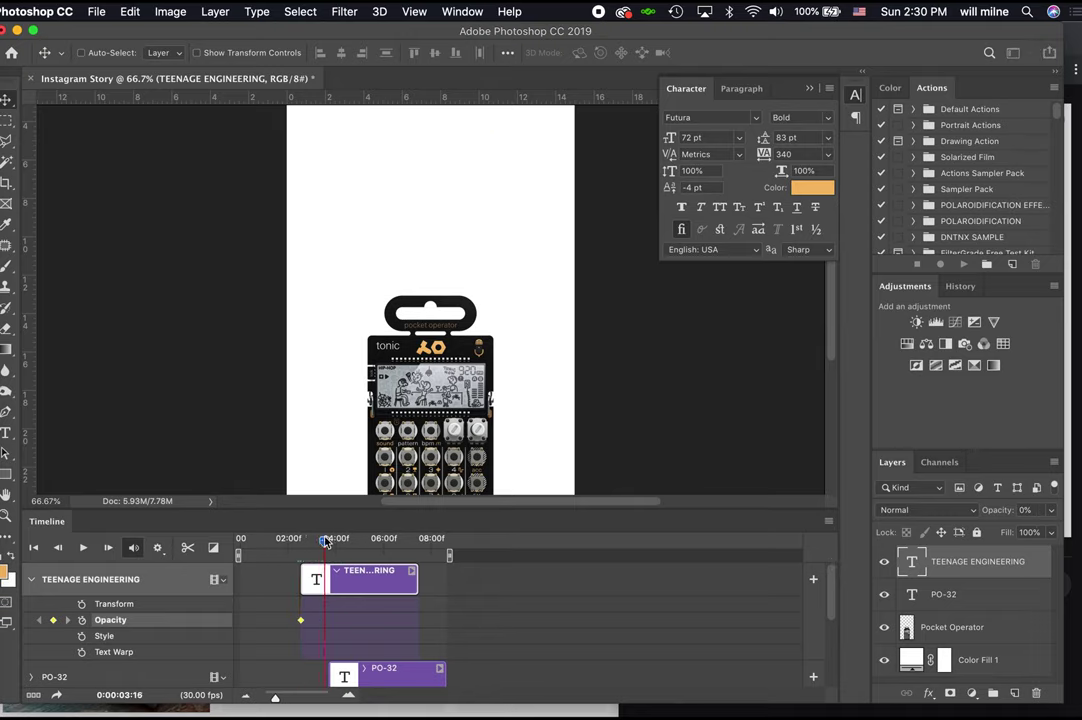
click(1053, 511)
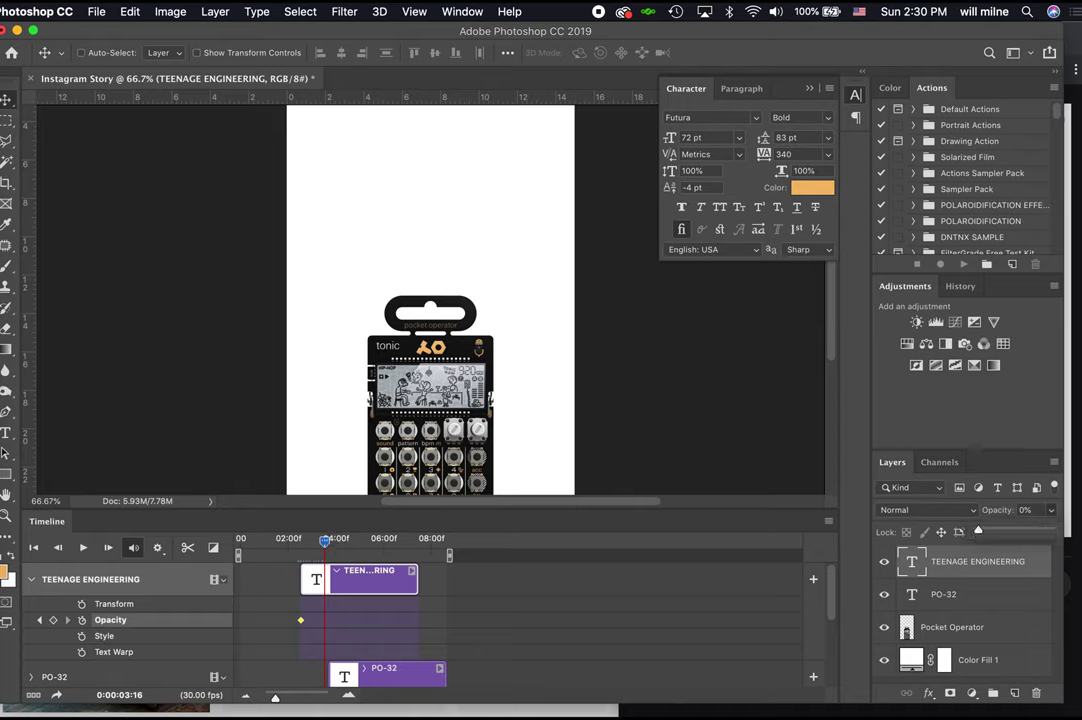
drag(978, 531, 1051, 531)
Preview the fade-in, then make the PO-32 clip start together with the title clip.
drag(331, 553, 225, 547)
key(space)
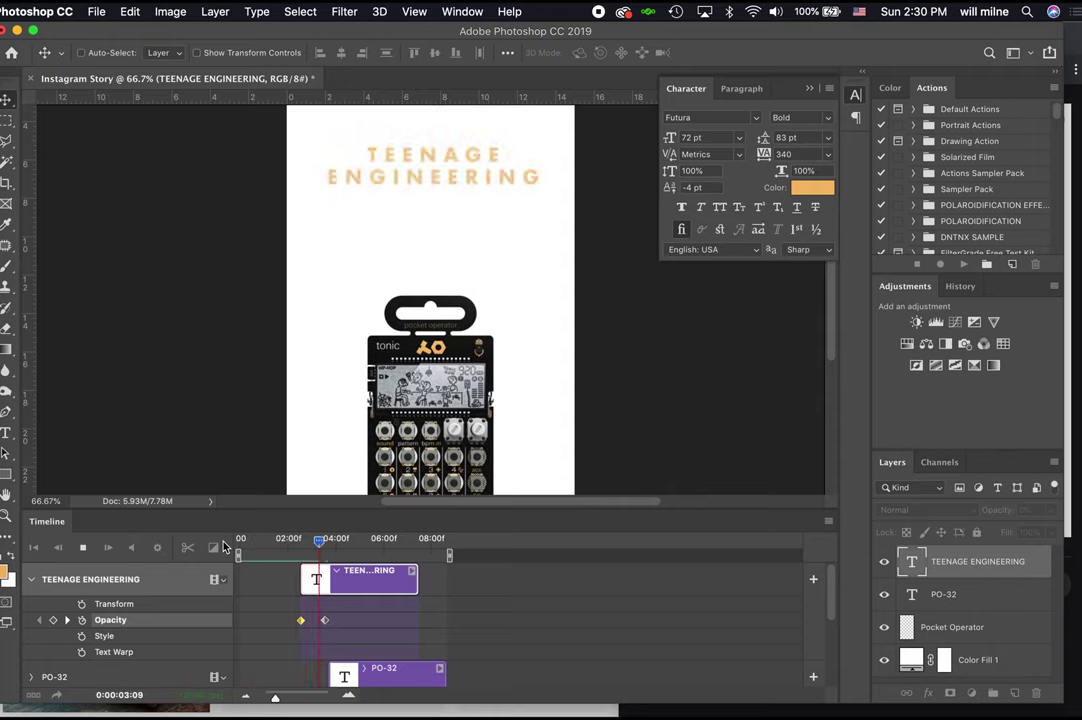
key(space)
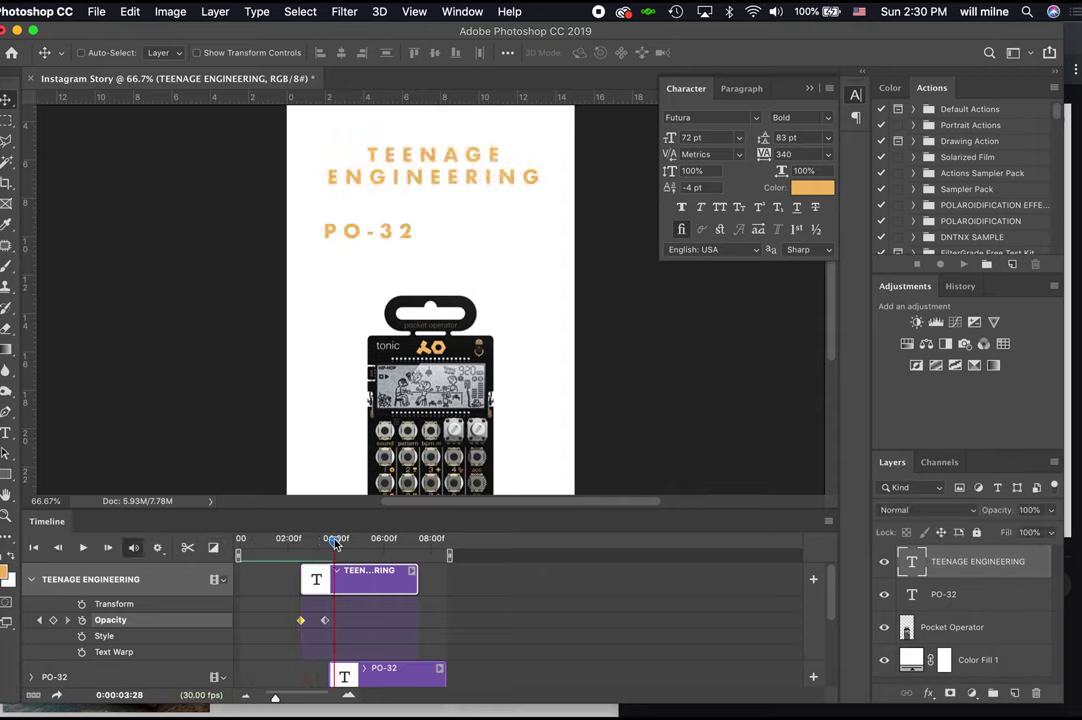
drag(332, 539, 326, 541)
drag(376, 676, 348, 676)
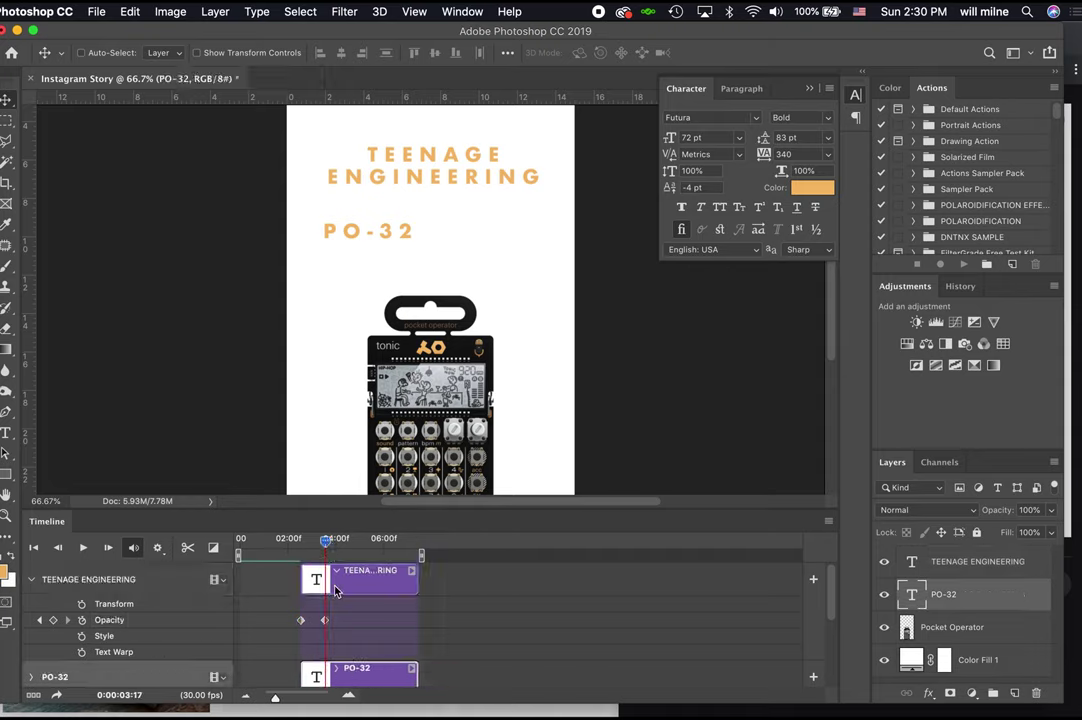
click(30, 583)
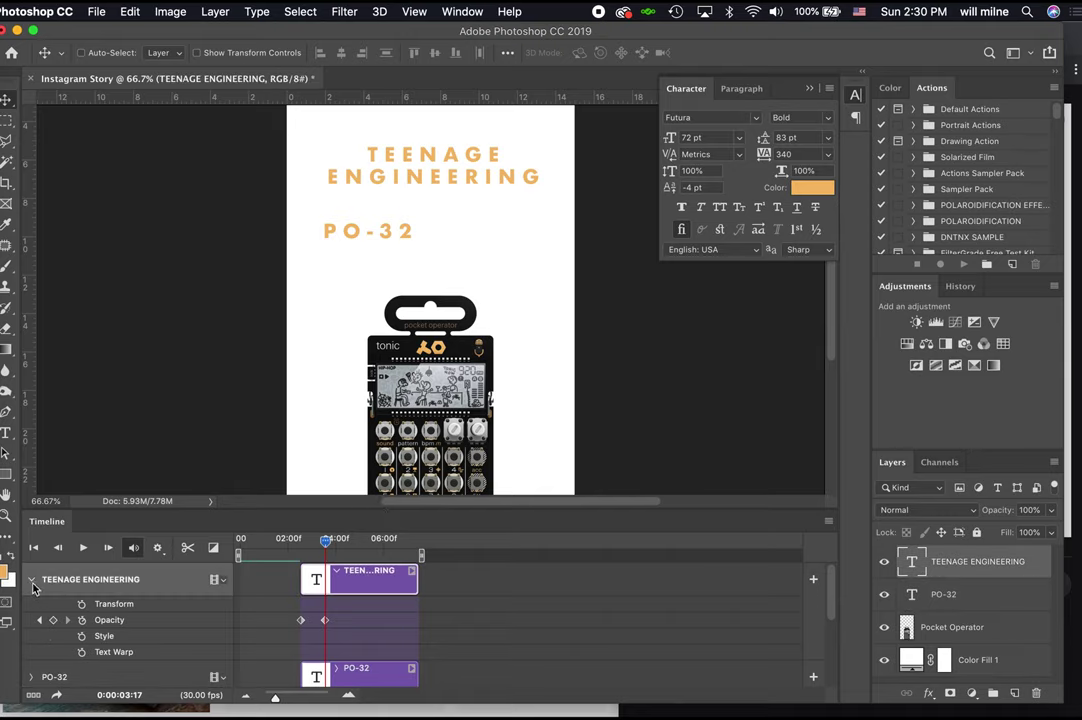
Expand the PO-32 track and reposition its text centred under the title near four seconds.
click(32, 582)
click(32, 614)
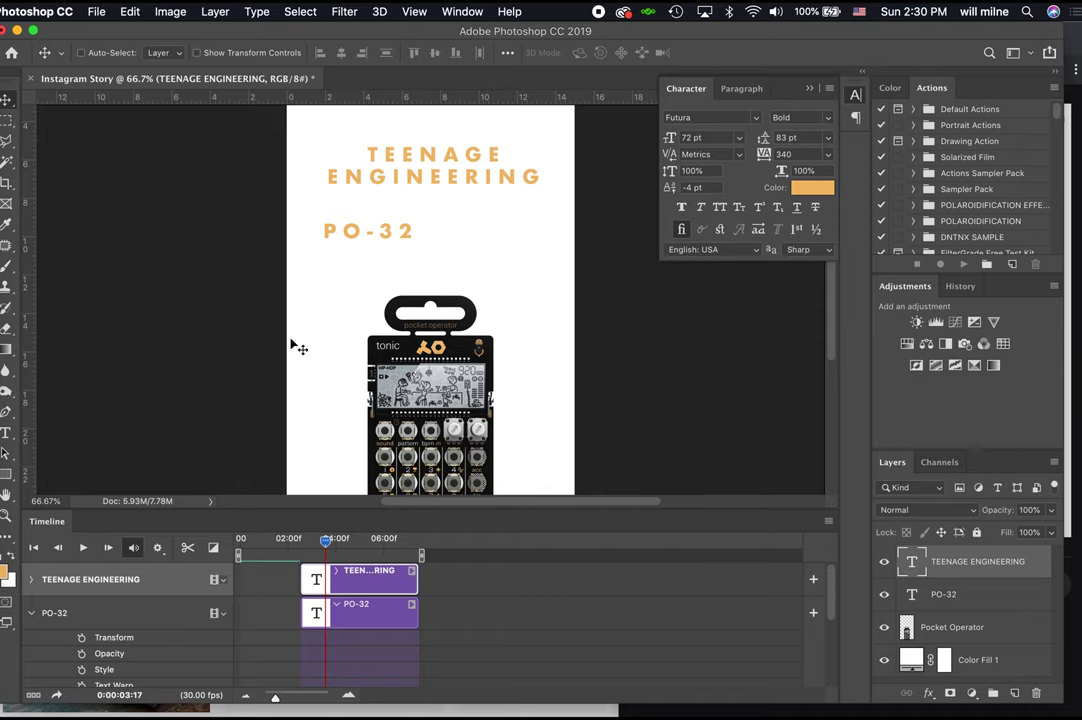
click(990, 600)
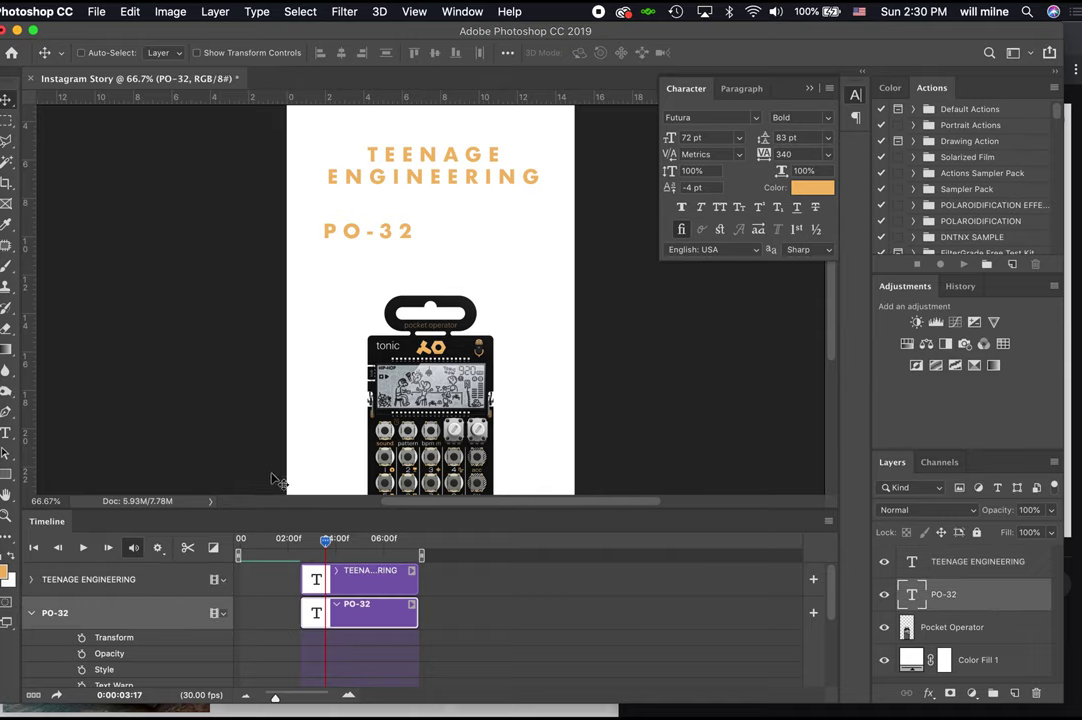
drag(325, 541, 301, 542)
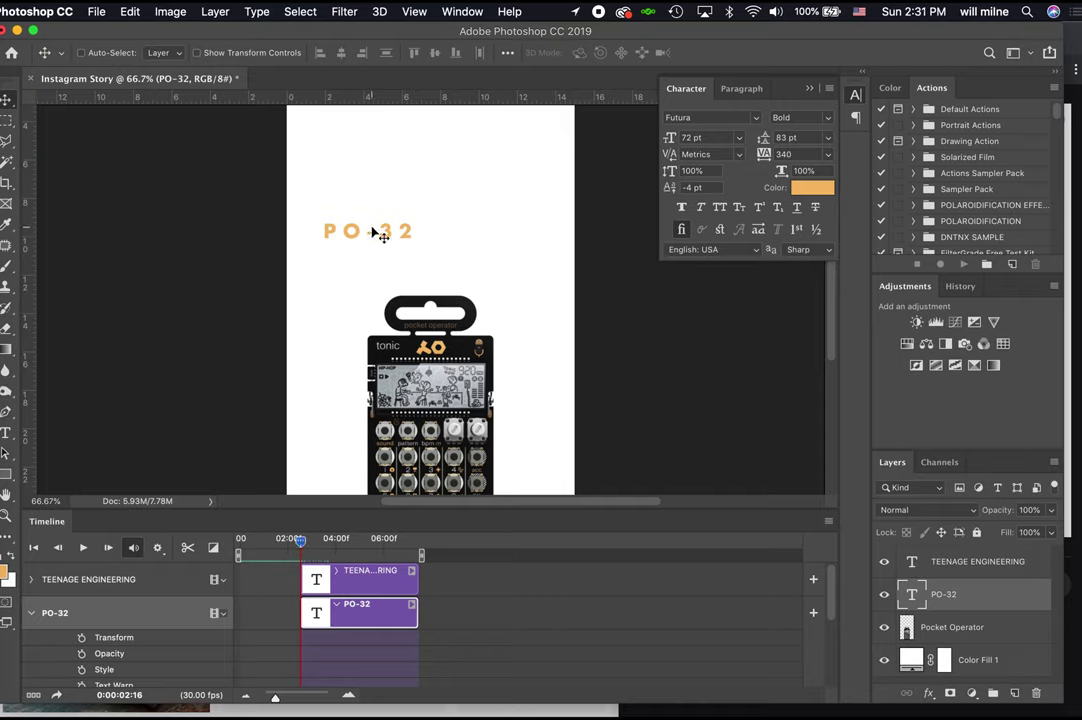
drag(381, 234, 152, 232)
drag(300, 540, 338, 548)
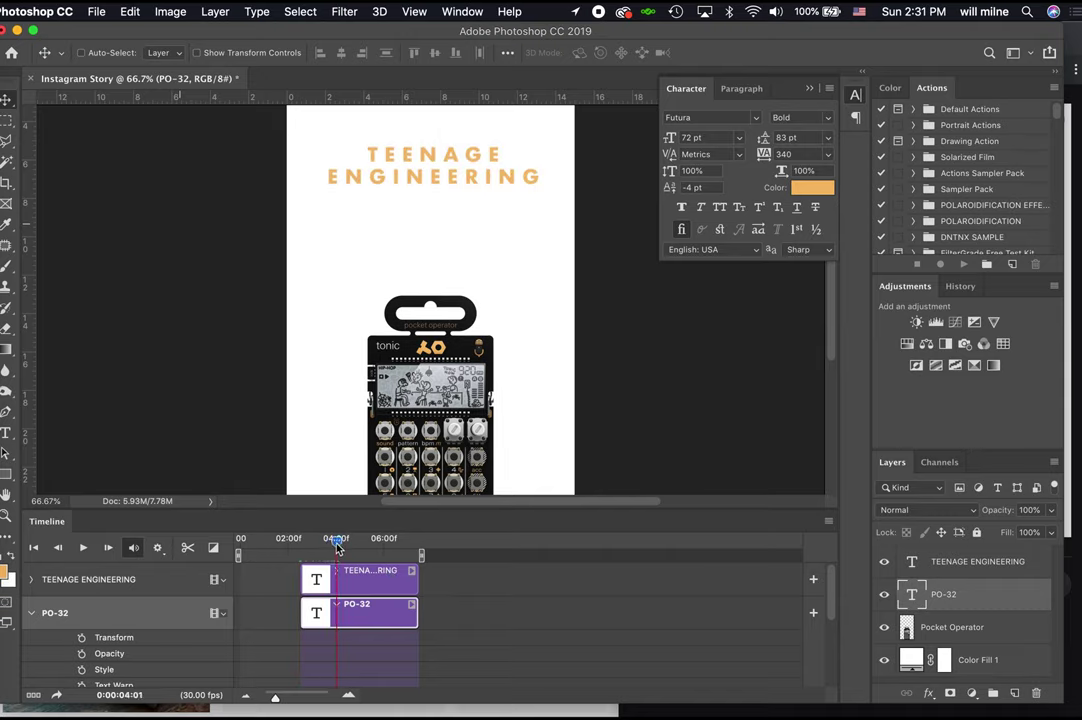
drag(200, 208, 487, 253)
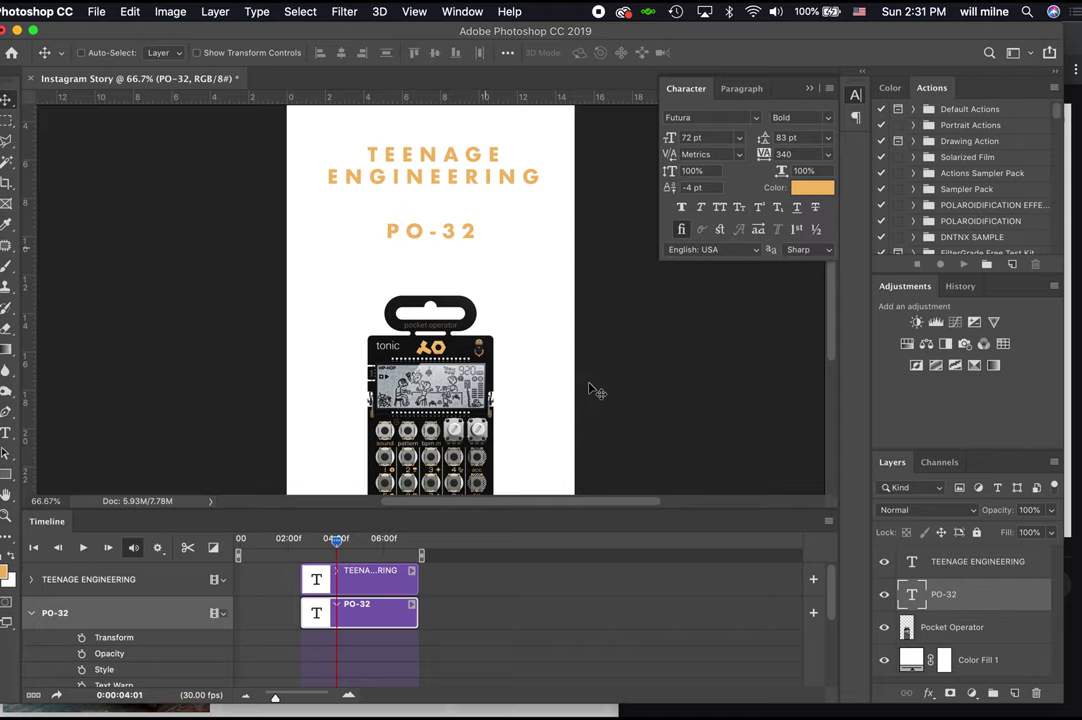
Play the animation to check PO-32's placement, then return to about two seconds.
click(341, 541)
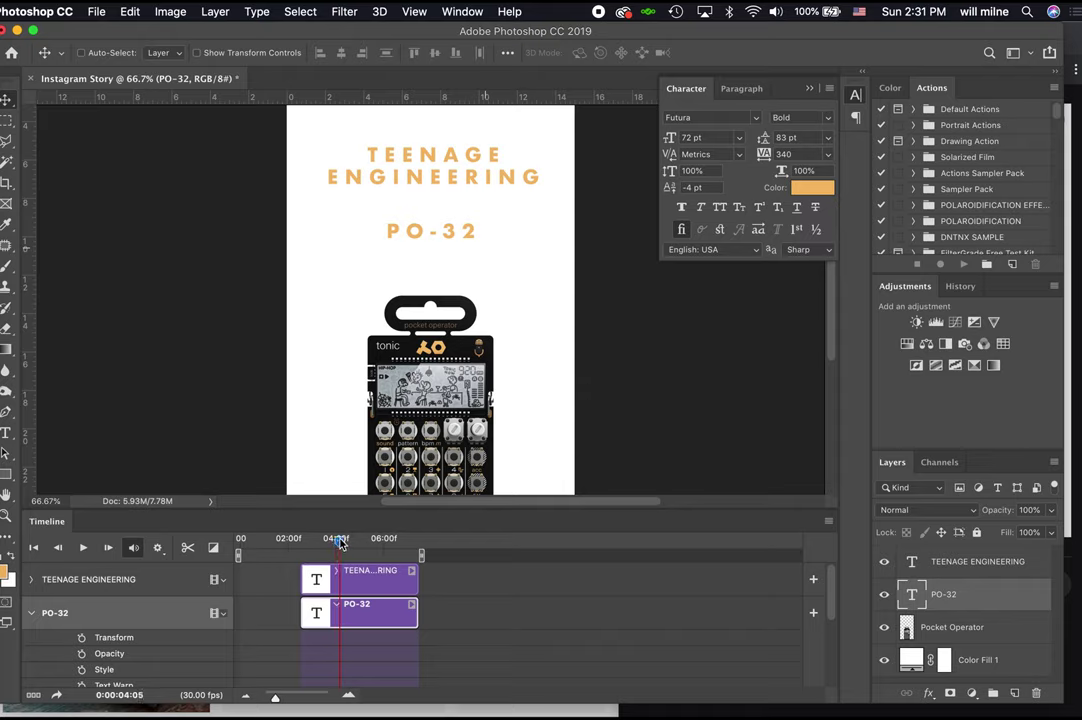
click(33, 547)
click(83, 547)
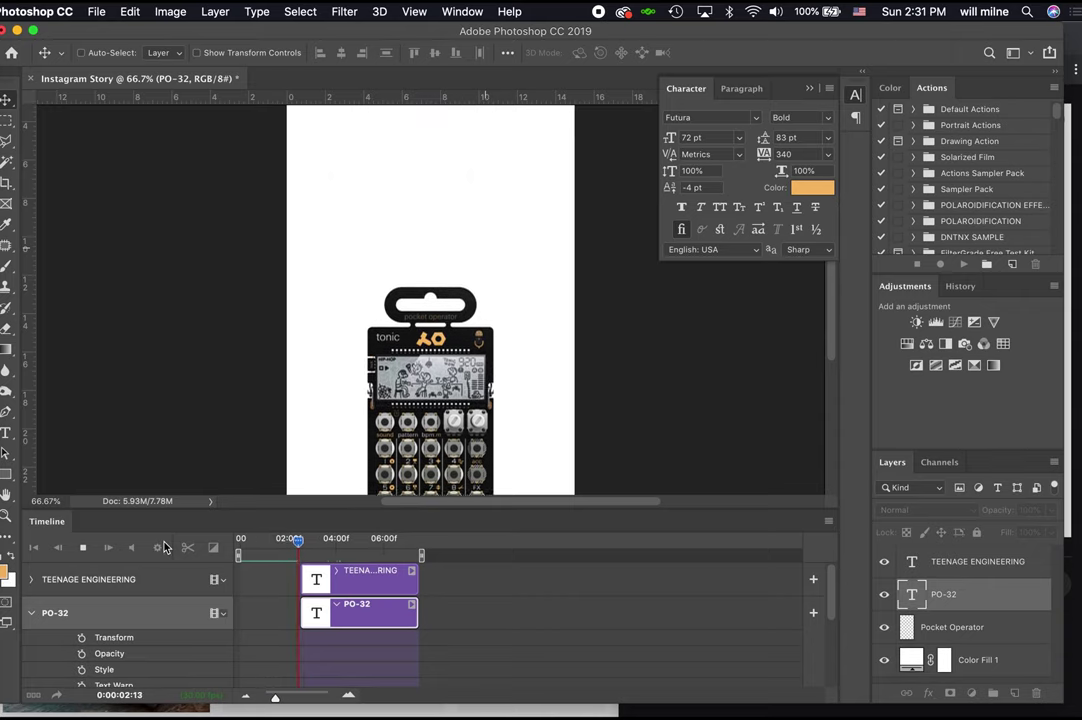
key(space)
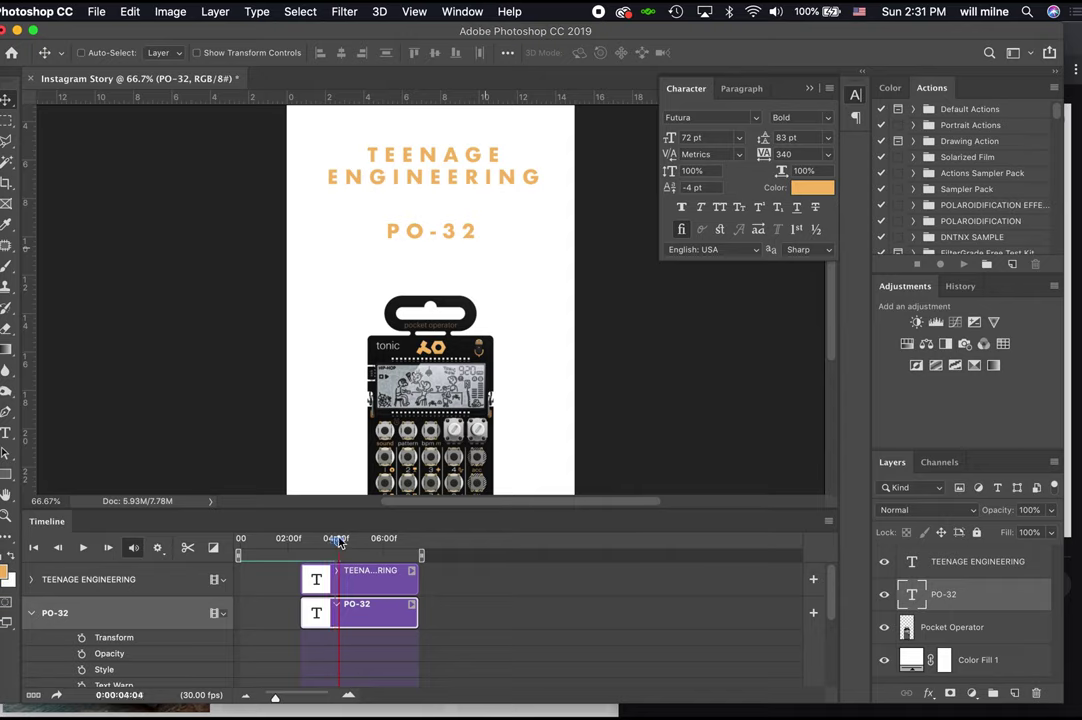
drag(336, 541, 300, 541)
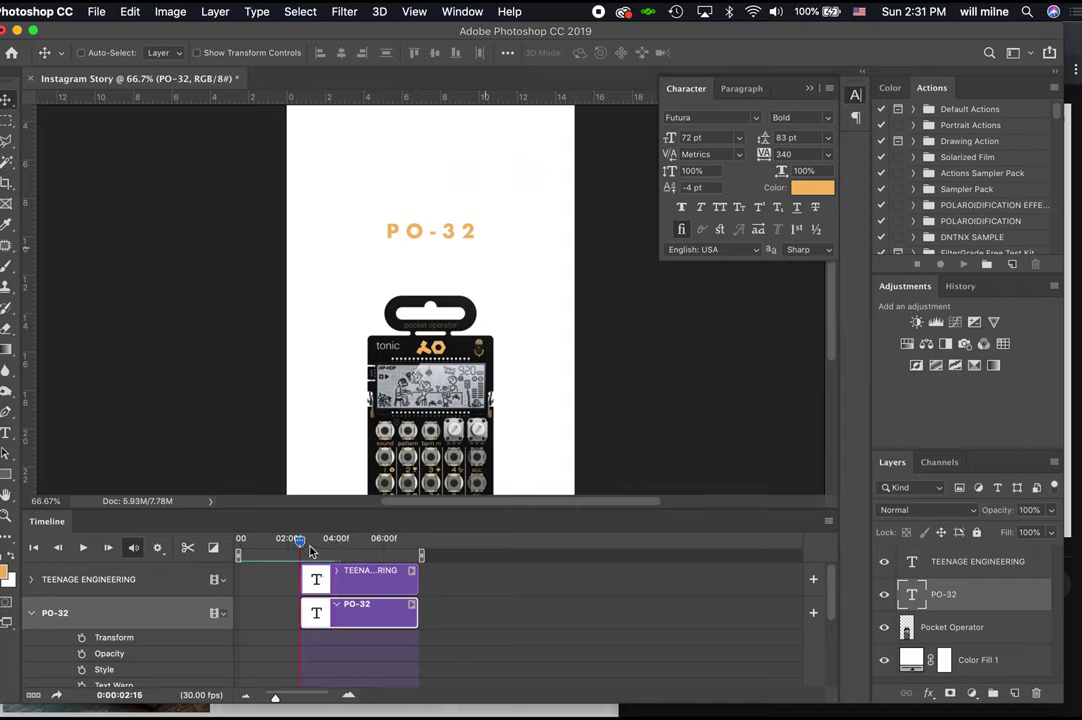
Keyframe PO-32 off the left edge at 02:00 and centred under the title at 04:00, then preview.
click(82, 638)
drag(390, 190, 205, 222)
drag(296, 548, 337, 545)
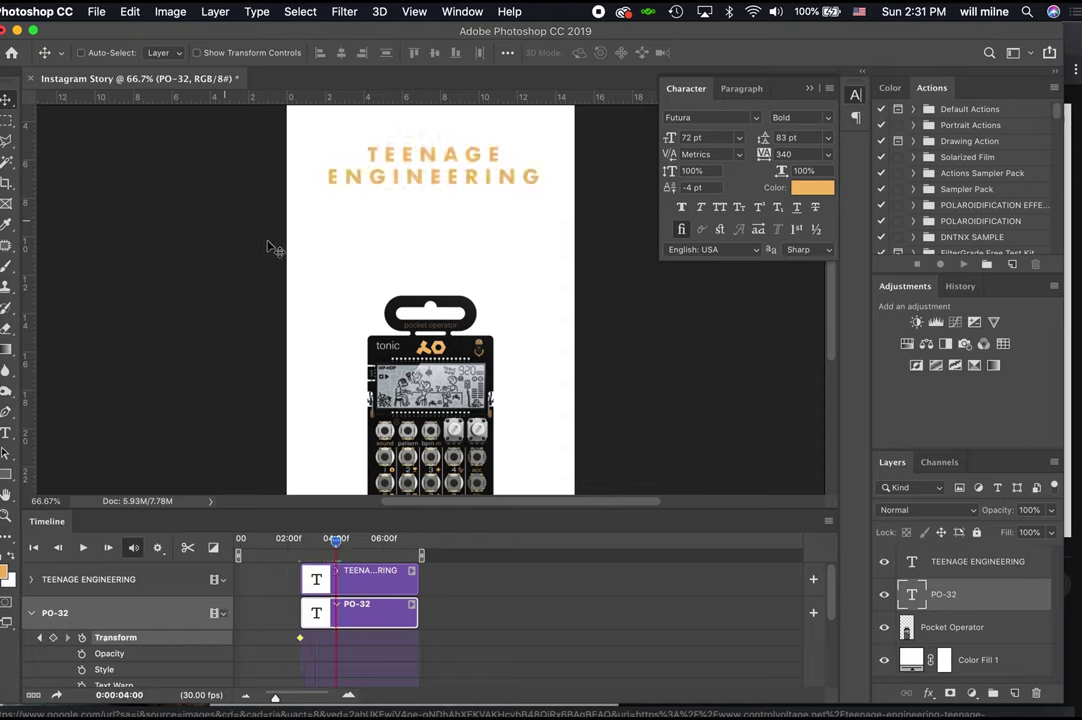
drag(273, 244, 506, 245)
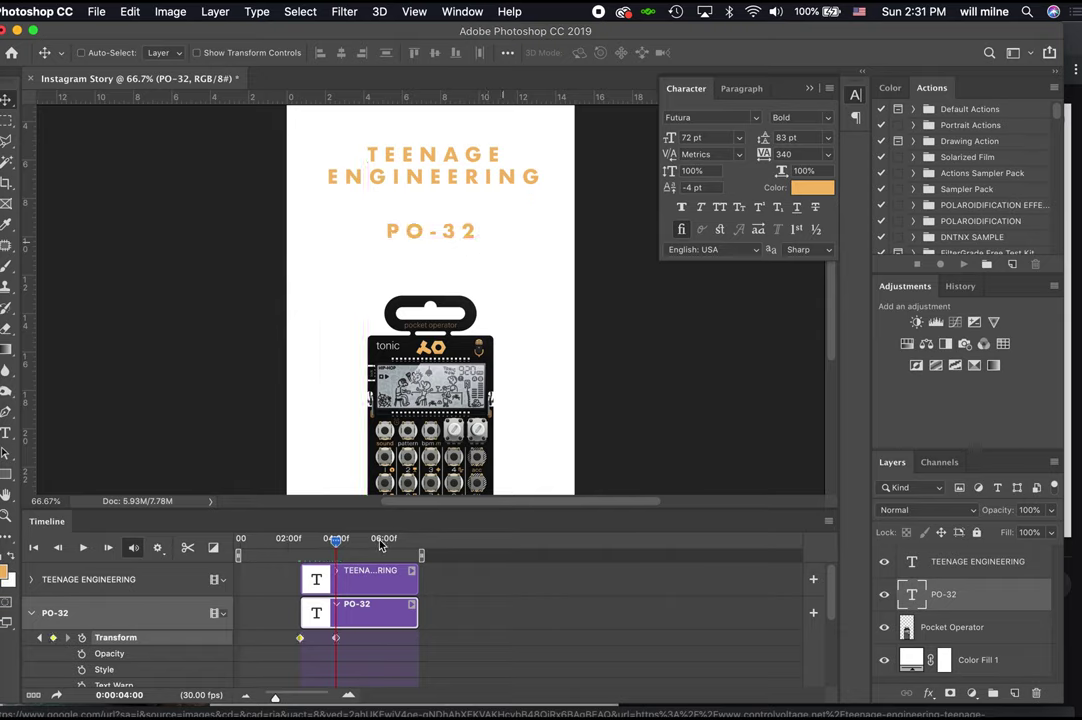
drag(340, 544, 238, 544)
key(space)
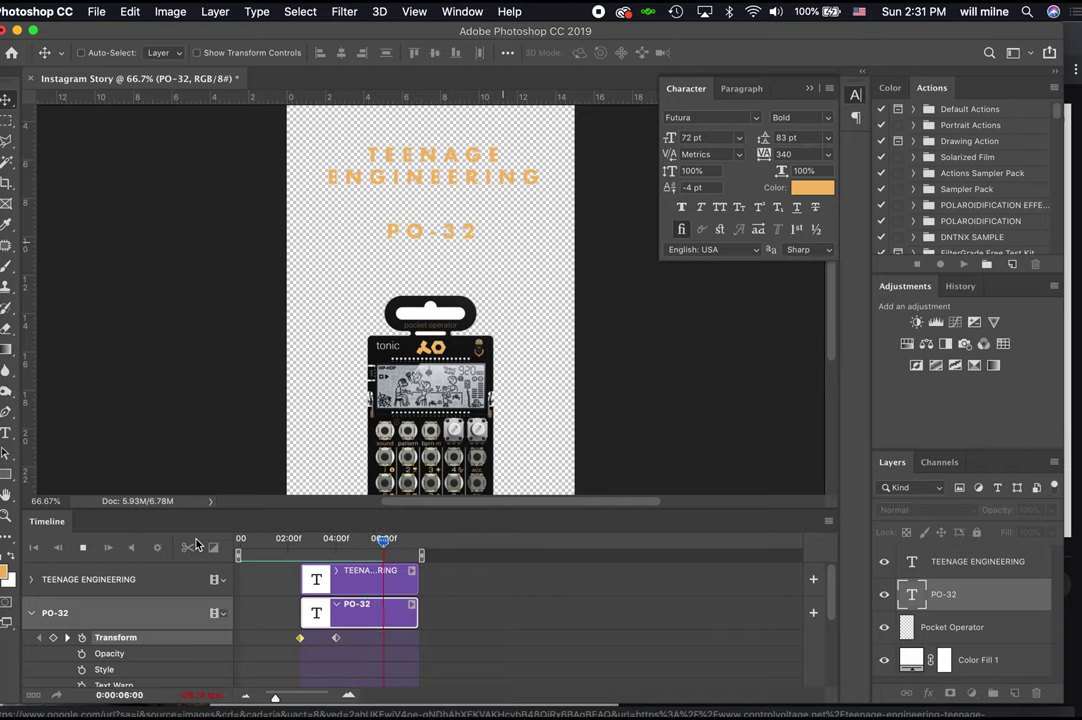
scroll(358, 646, down, 5)
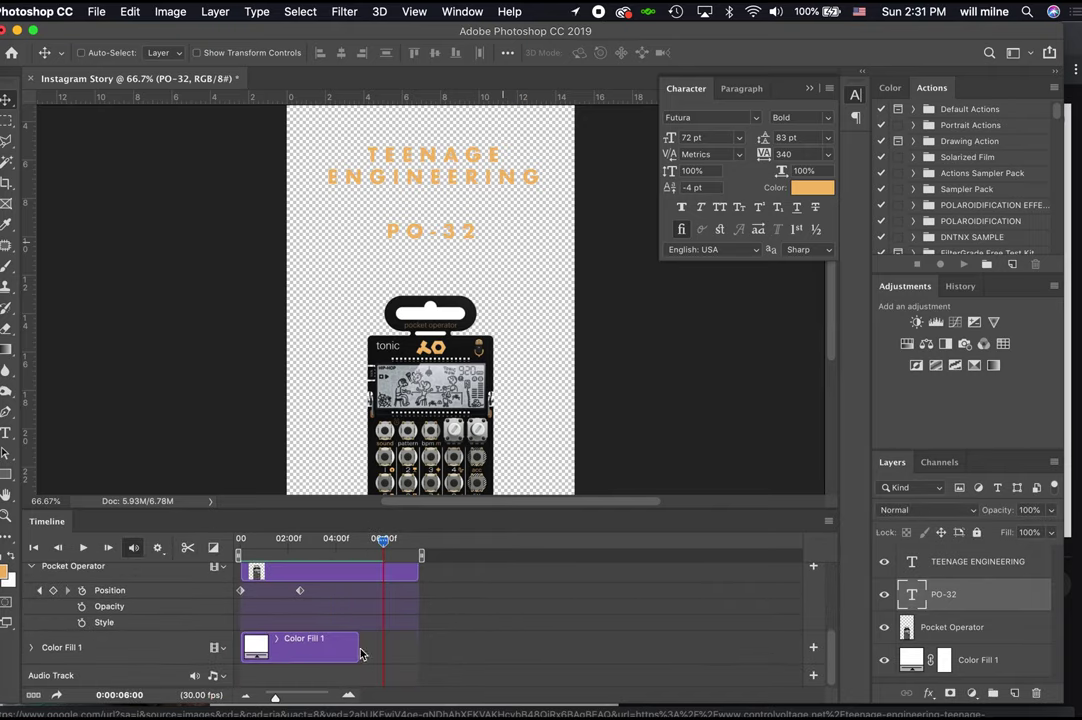
Extend the Color Fill 1 clip to about 07:10 and play the animation to check it.
drag(356, 650, 420, 650)
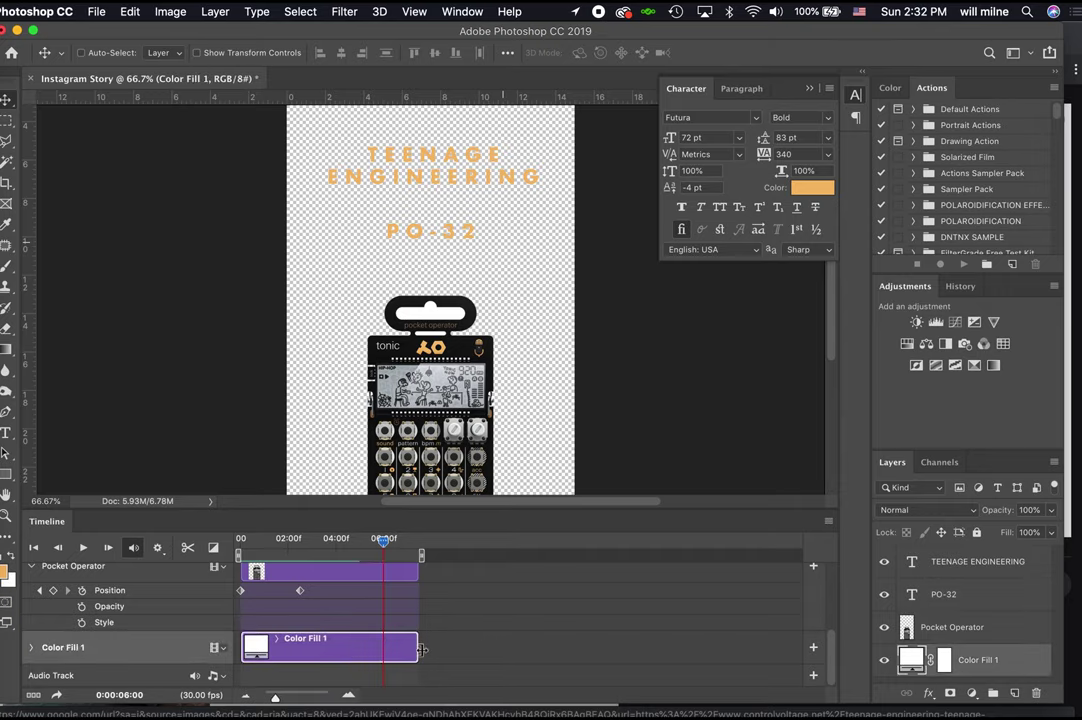
drag(393, 558, 245, 552)
key(space)
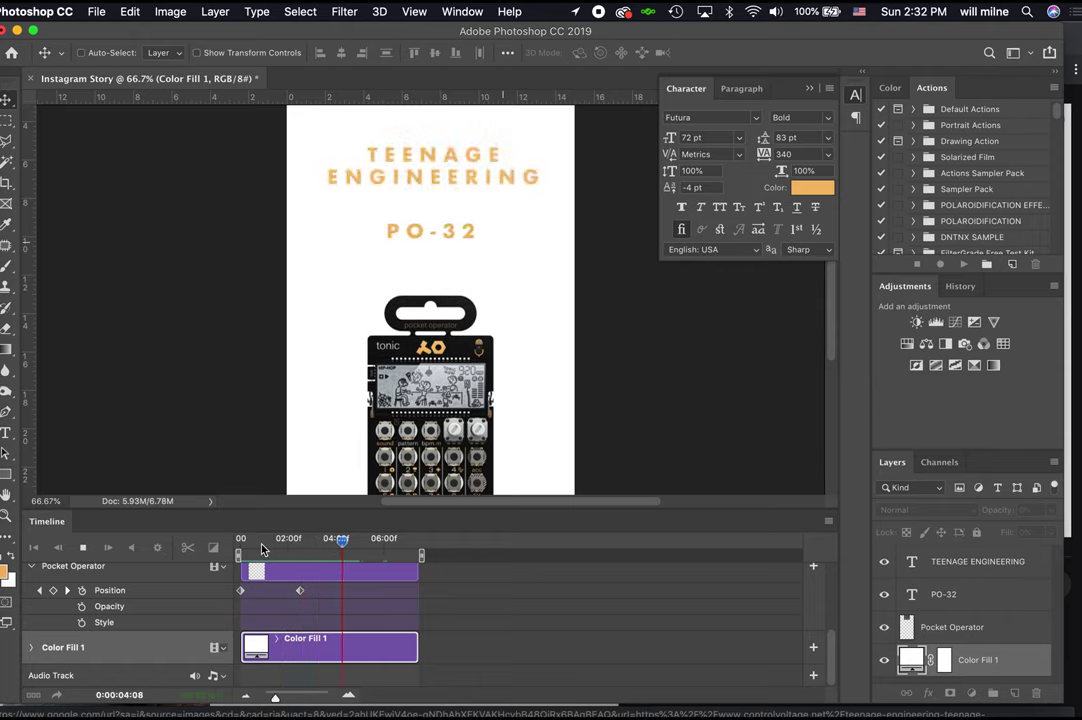
key(space)
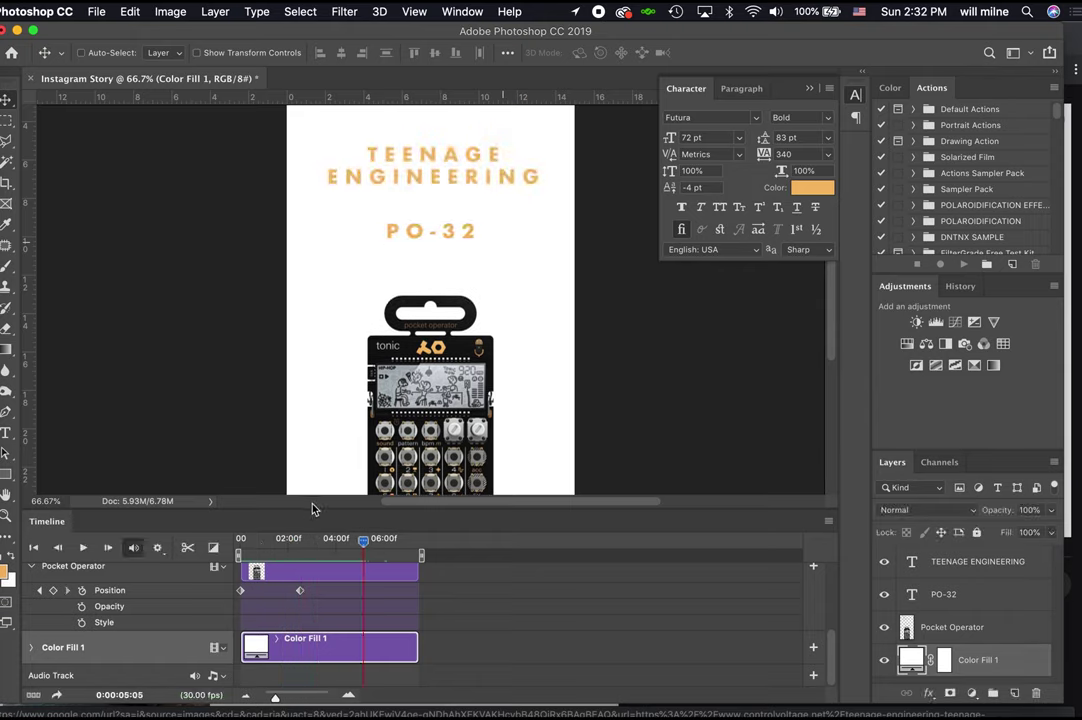
scroll(381, 572, up, 3)
scroll(381, 572, up, 2)
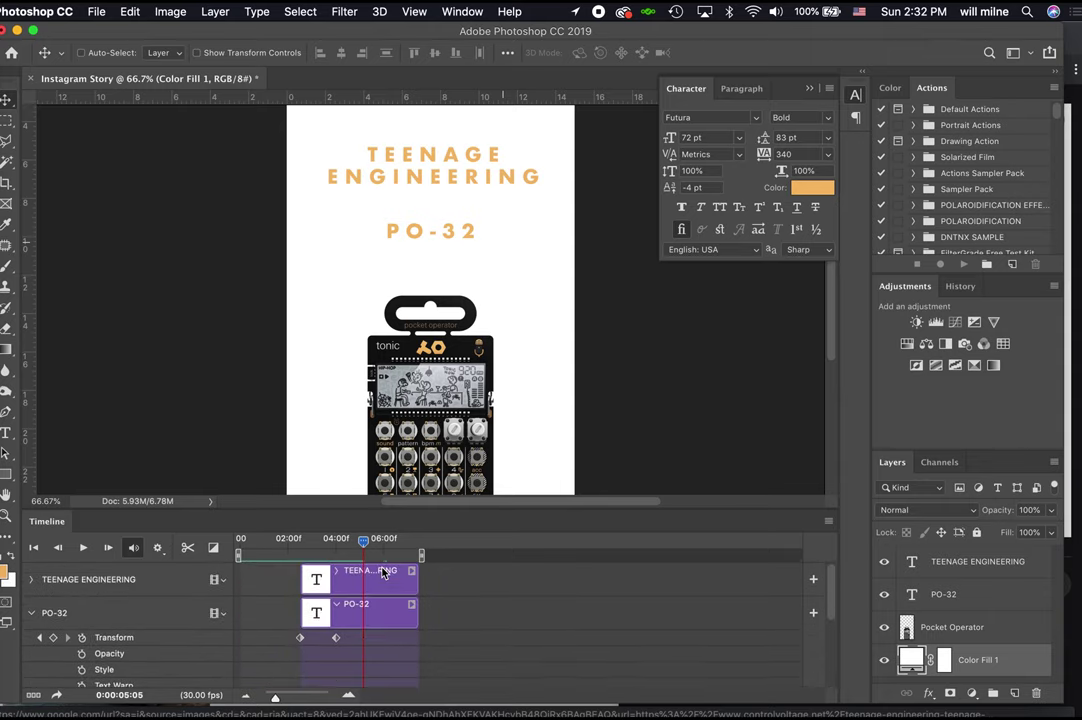
drag(363, 541, 336, 545)
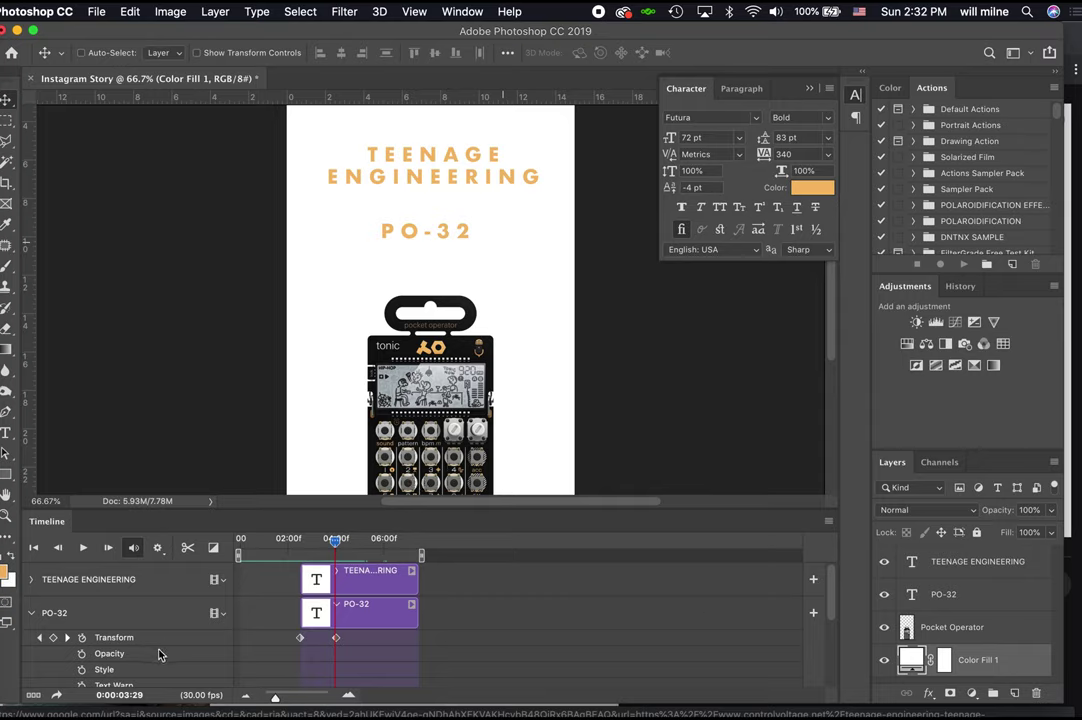
Set a Style keyframe on PO-32 near four seconds, move to the end, and add a Drop Shadow.
click(82, 670)
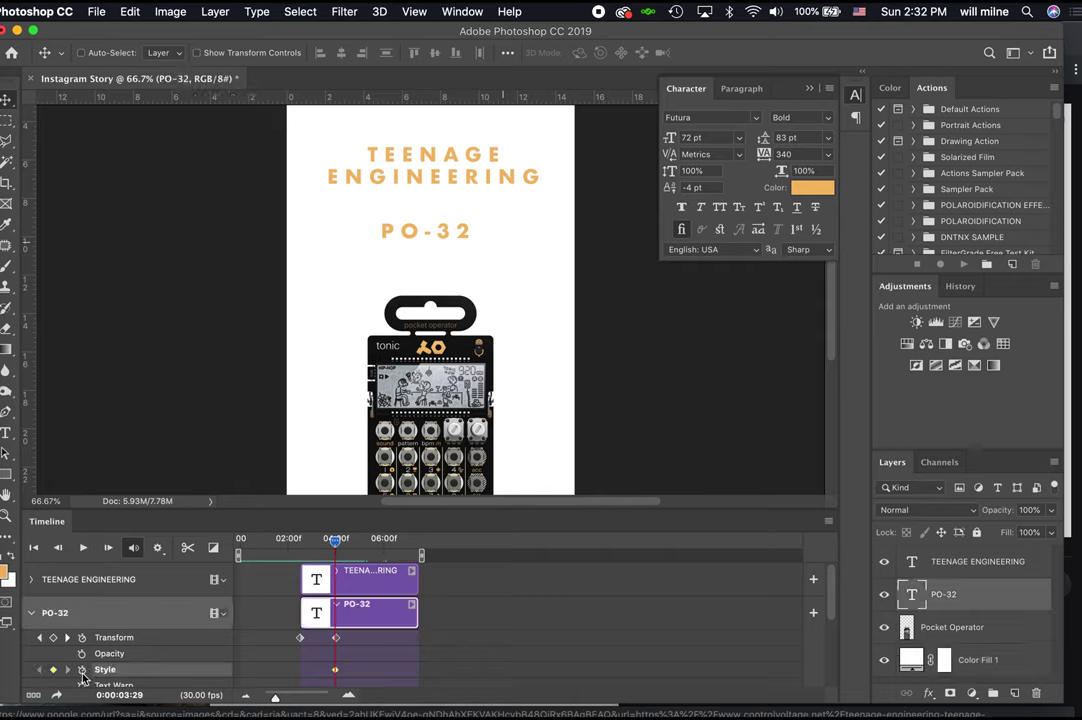
drag(338, 543, 418, 540)
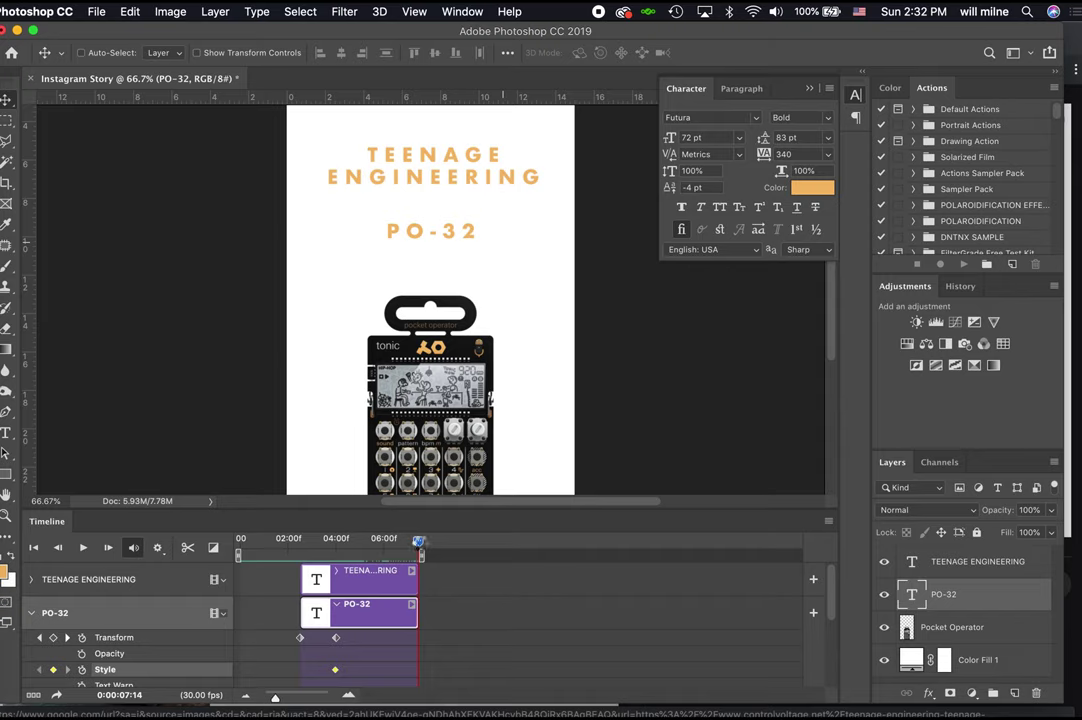
click(930, 692)
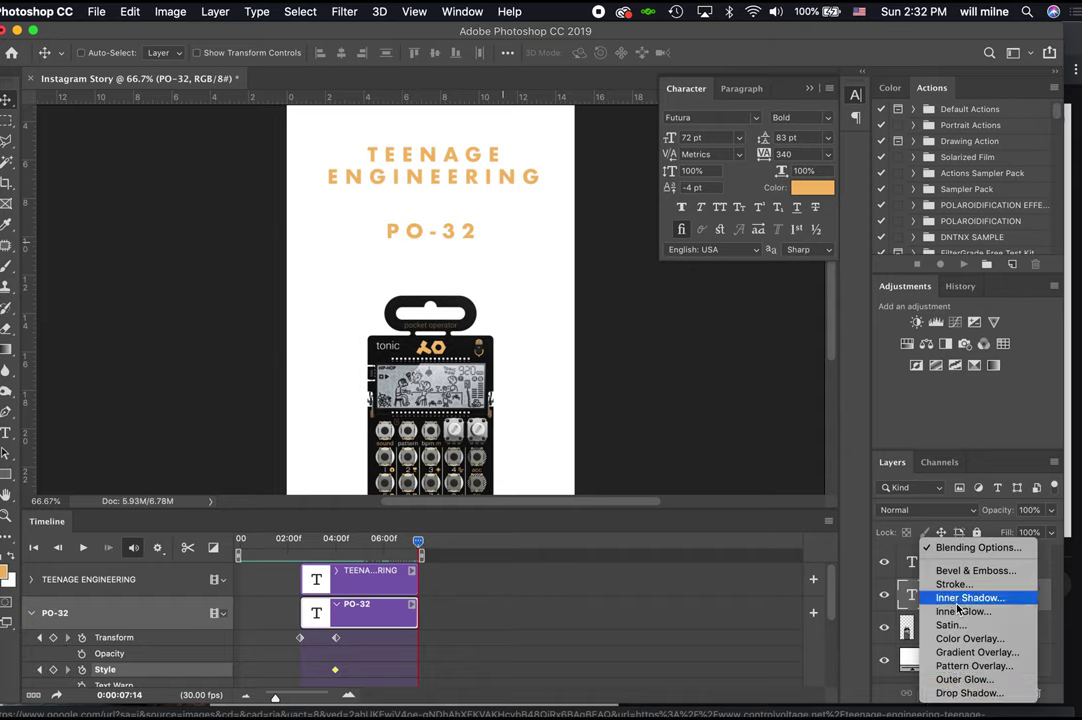
click(966, 692)
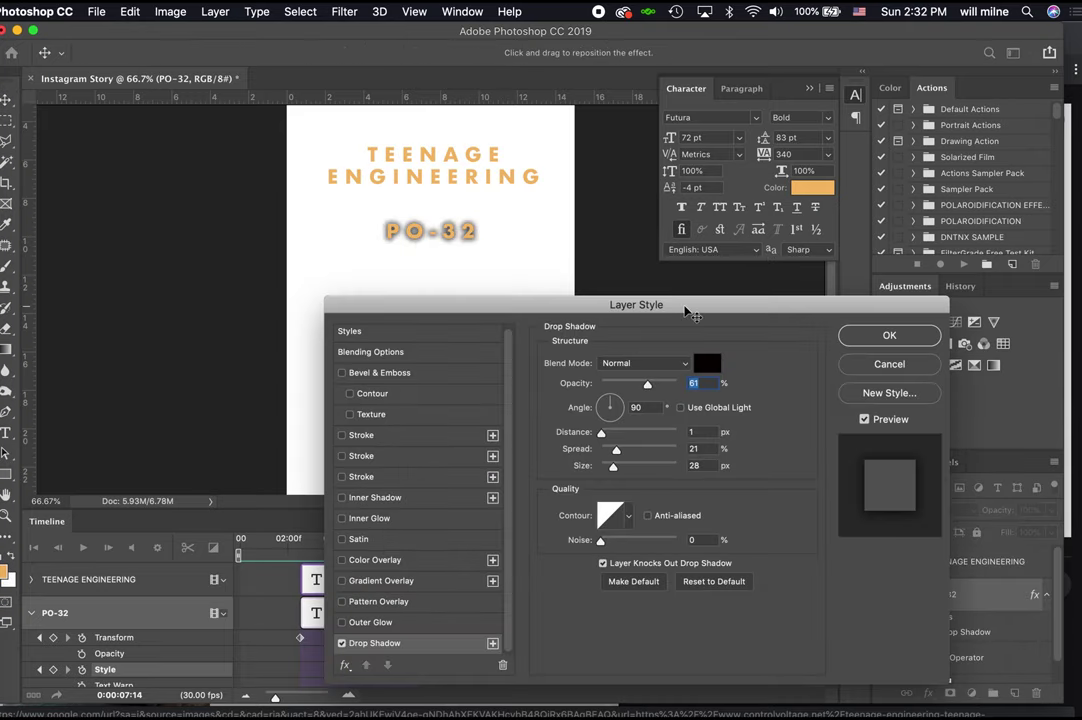
Give PO-32's drop shadow a bright cyan colour and a wider, larger glow.
drag(595, 292, 760, 294)
click(789, 361)
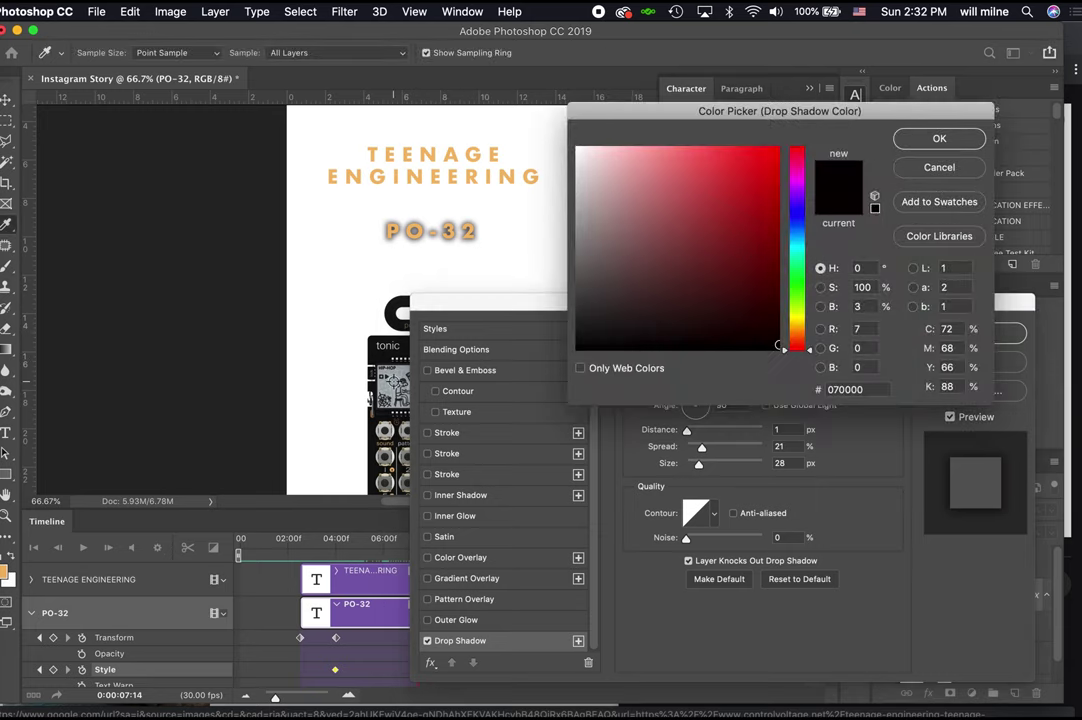
drag(797, 320, 798, 248)
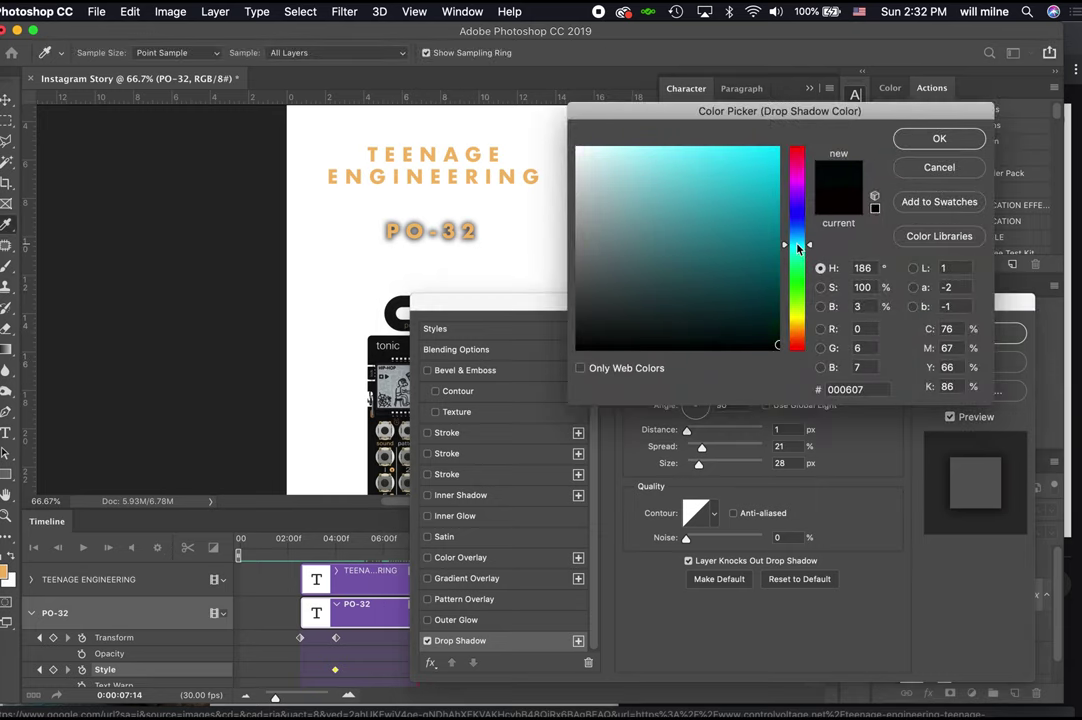
mouse_move(655, 160)
mouse_down()
mouse_move(667, 152)
mouse_move(700, 174)
mouse_move(759, 148)
mouse_up()
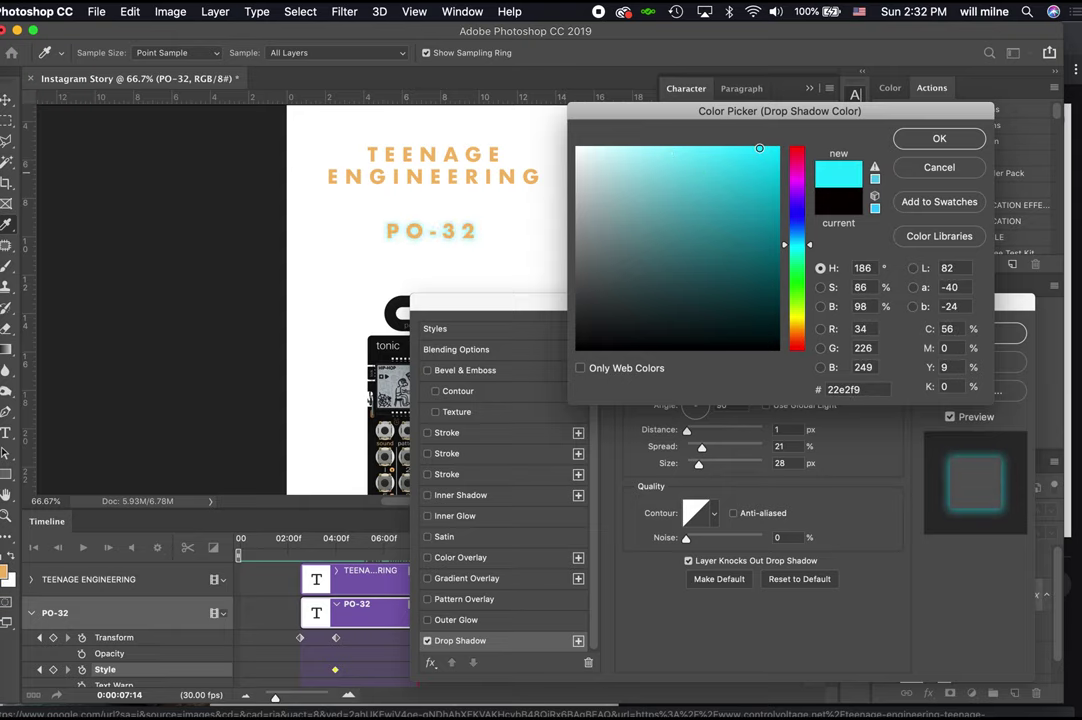
click(916, 141)
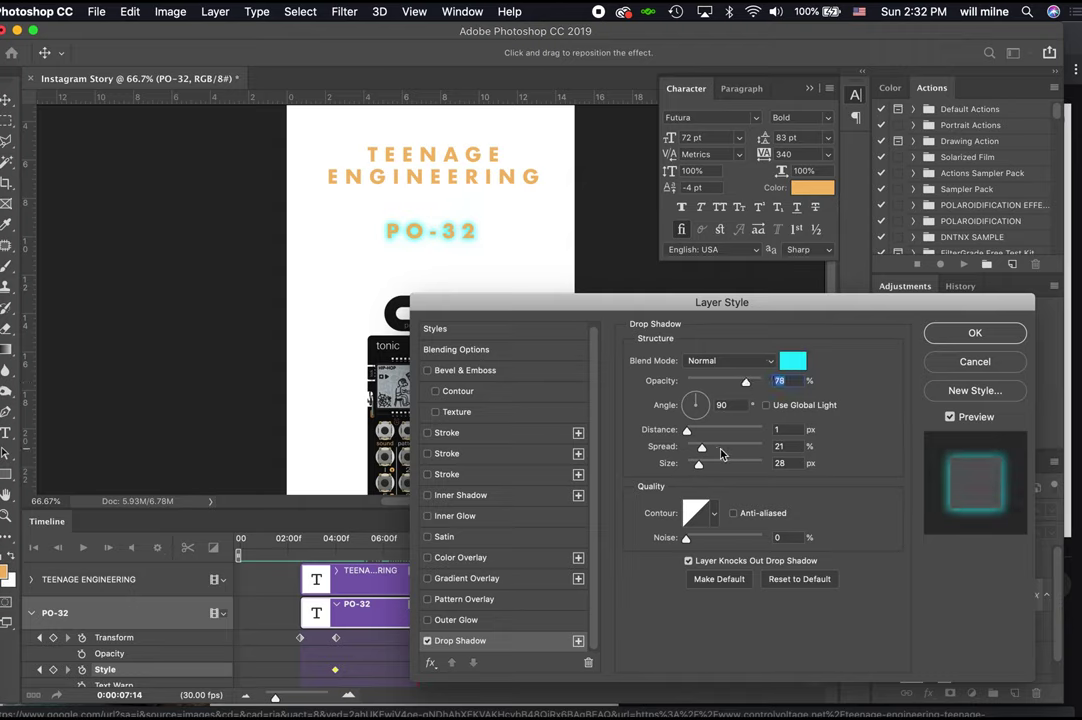
mouse_move(701, 446)
mouse_down()
mouse_move(727, 468)
mouse_move(703, 463)
mouse_move(704, 450)
mouse_up()
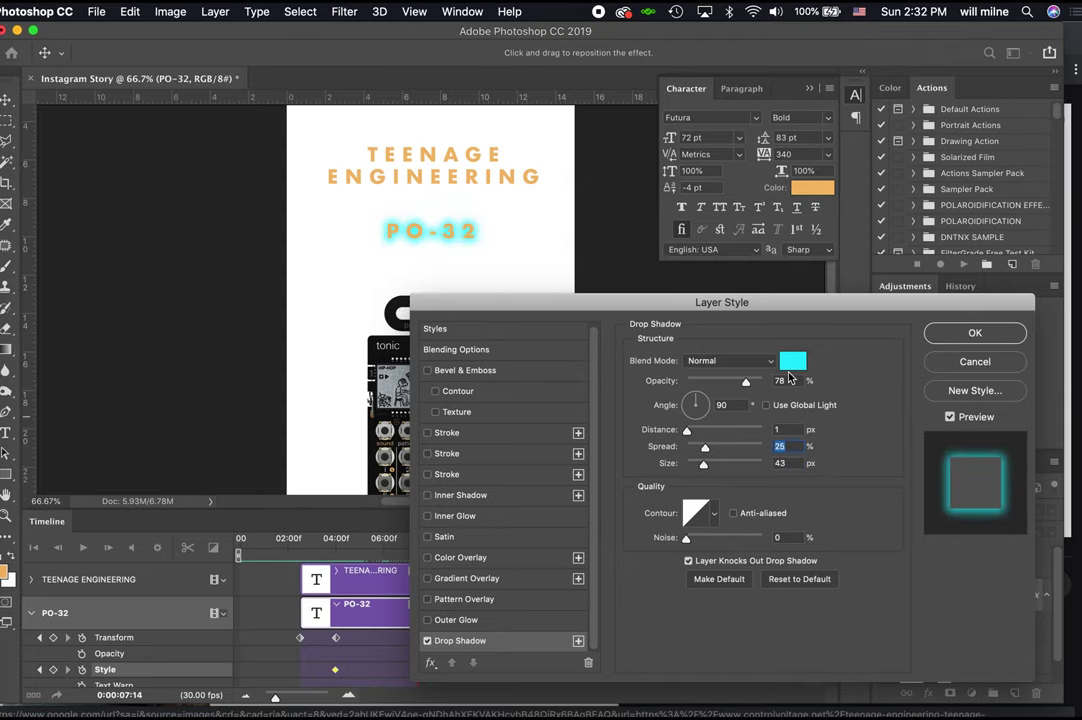
Change the shadow colour to the title's orange, apply the drop shadow, and preview.
click(793, 361)
click(794, 314)
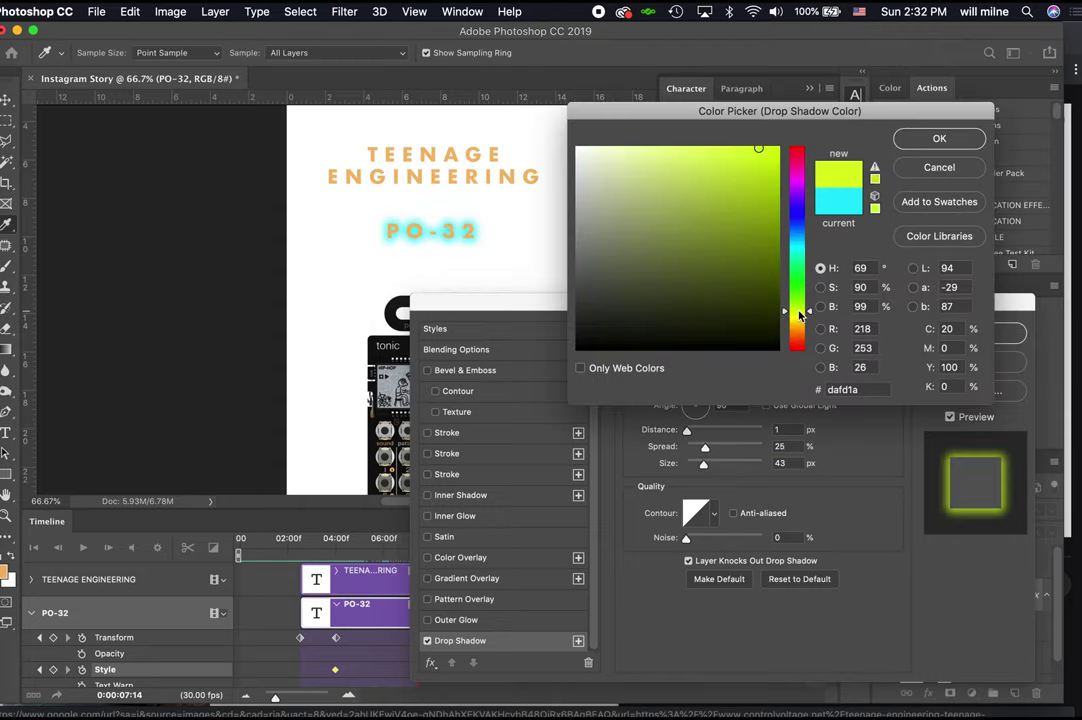
drag(716, 168, 712, 156)
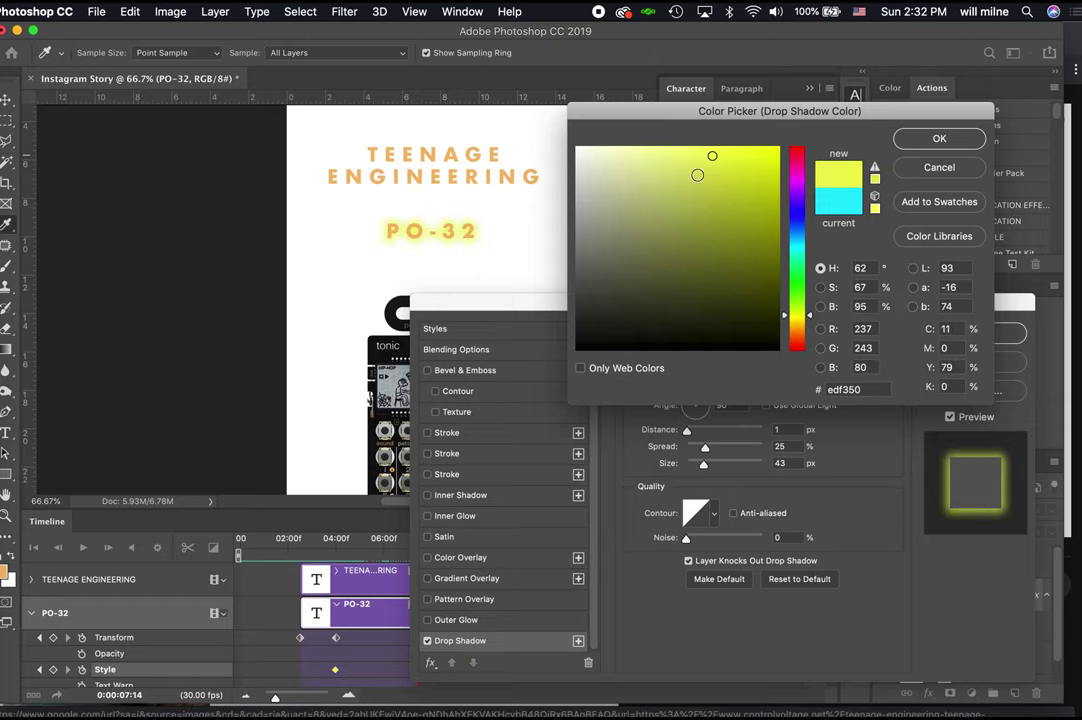
click(434, 157)
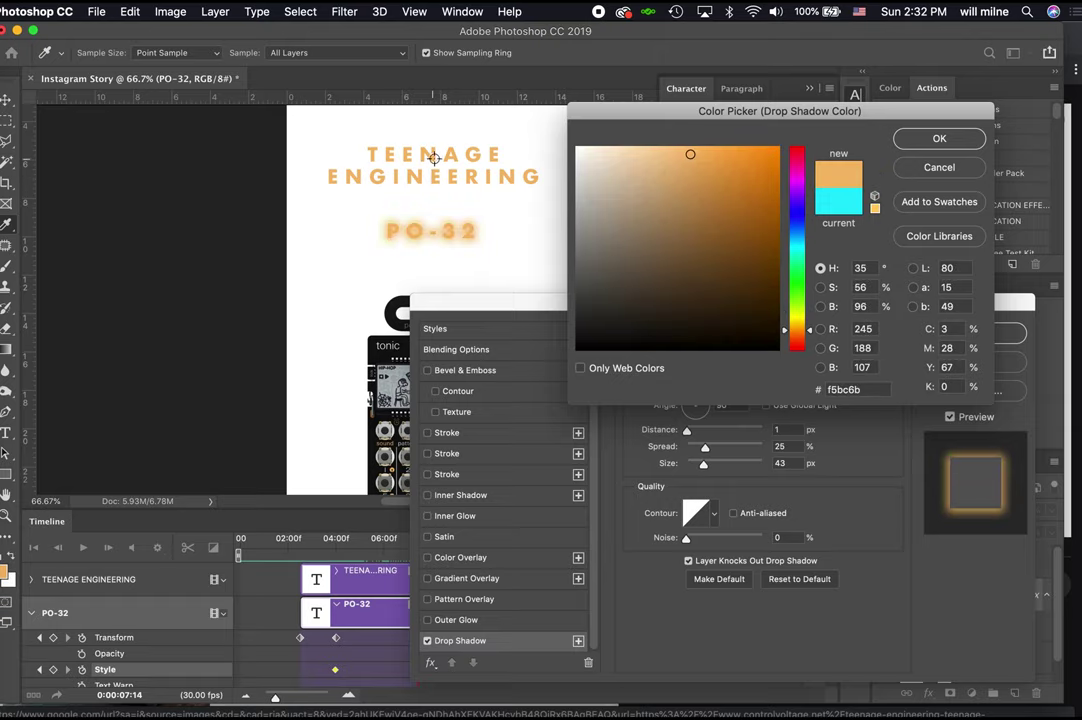
click(937, 138)
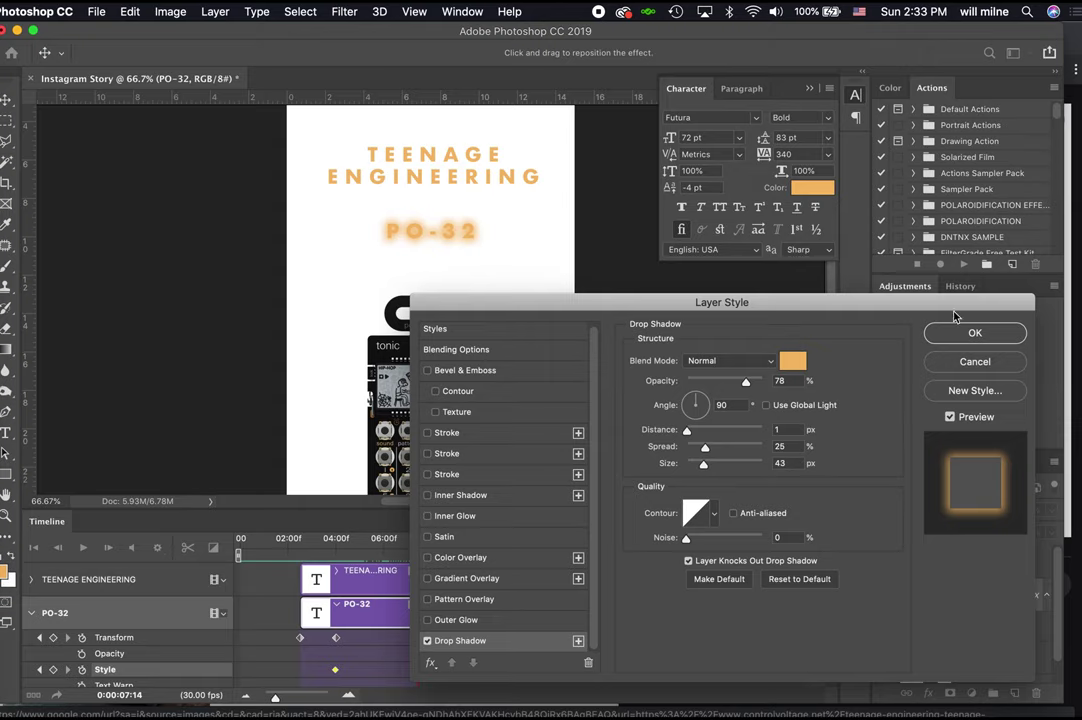
click(972, 332)
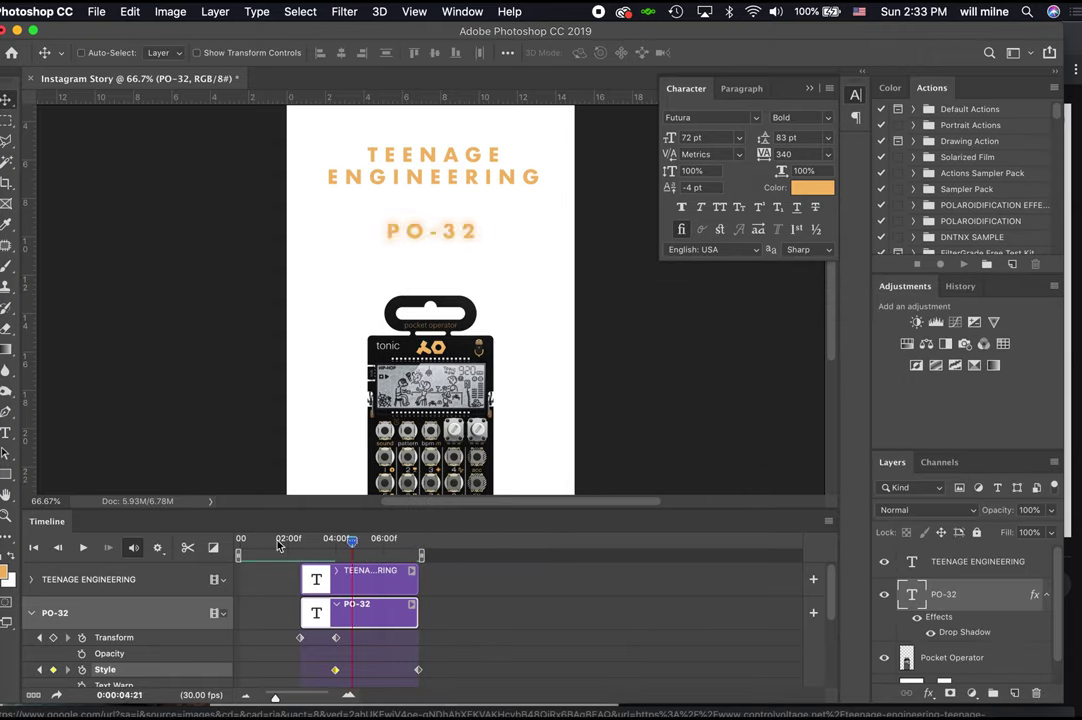
key(space)
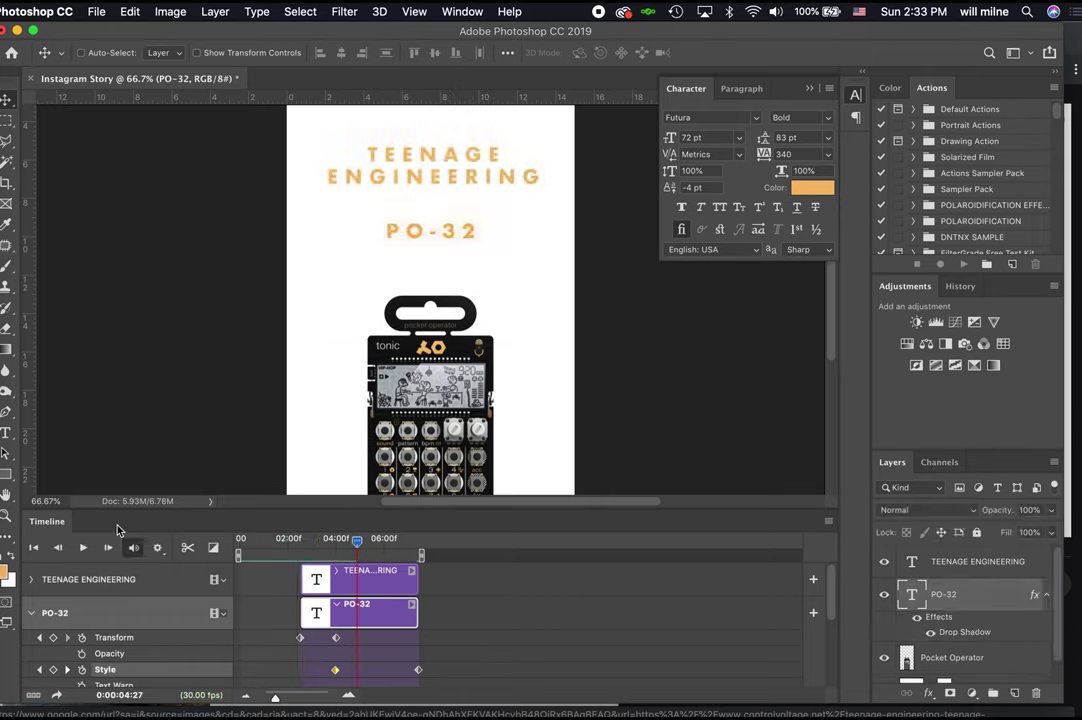
Type the two-line caption 'now available' / 'teenageengineering.com' beneath PO-32.
scroll(522, 382, down, 10)
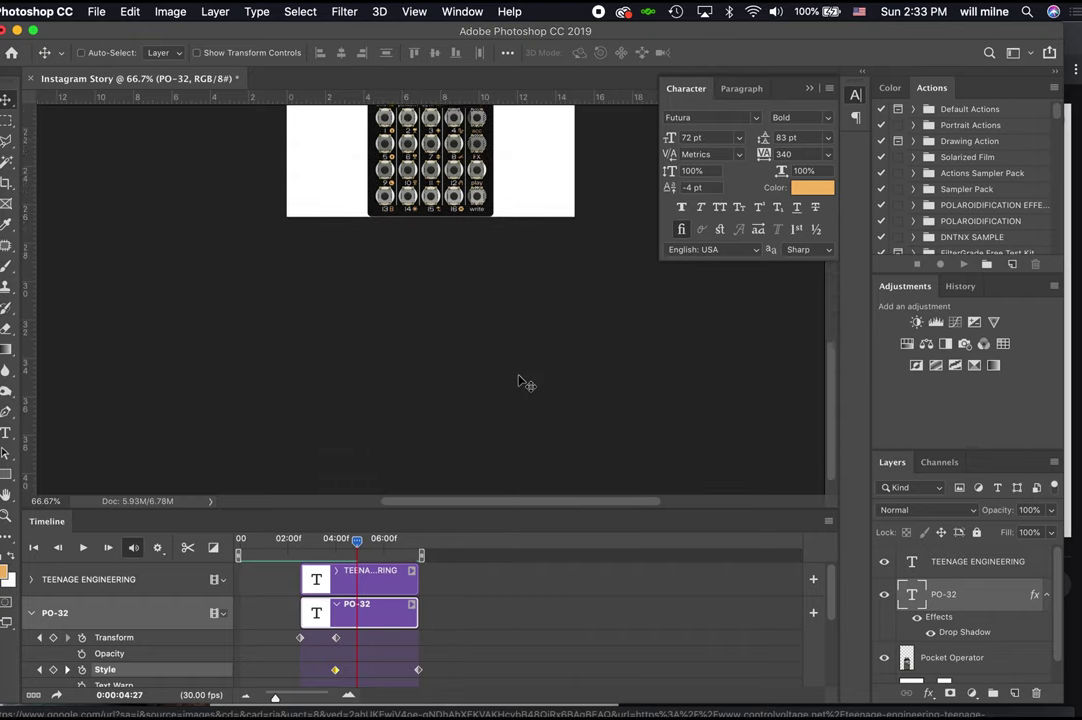
scroll(522, 382, up, 10)
scroll(527, 384, up, 3)
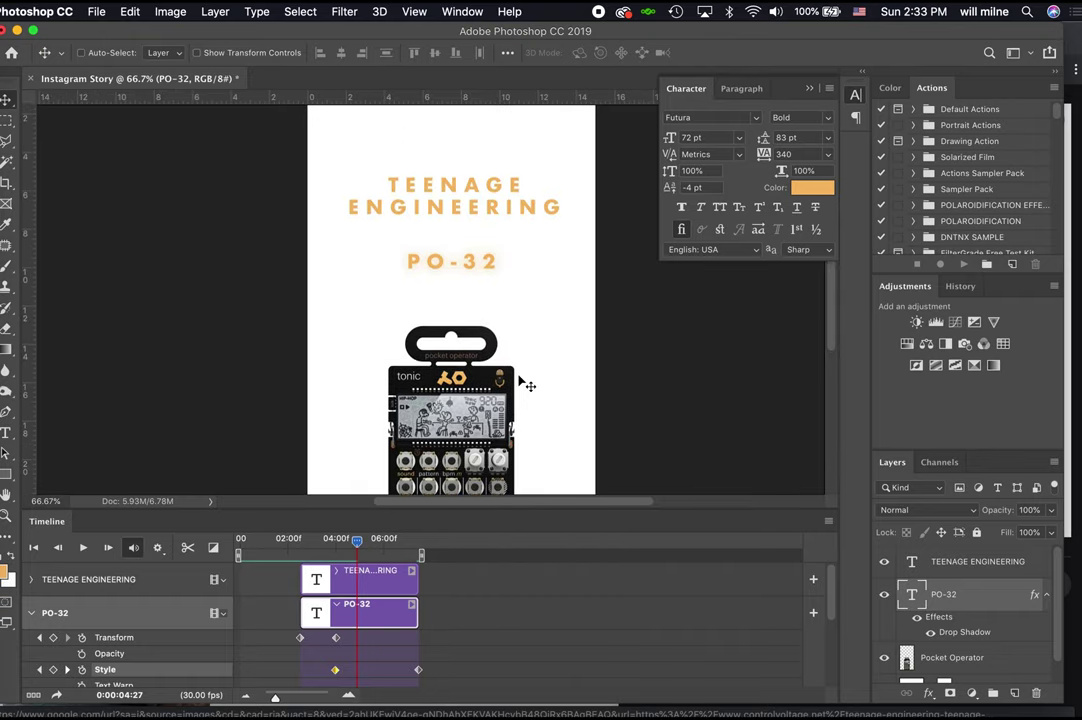
key(t)
click(333, 299)
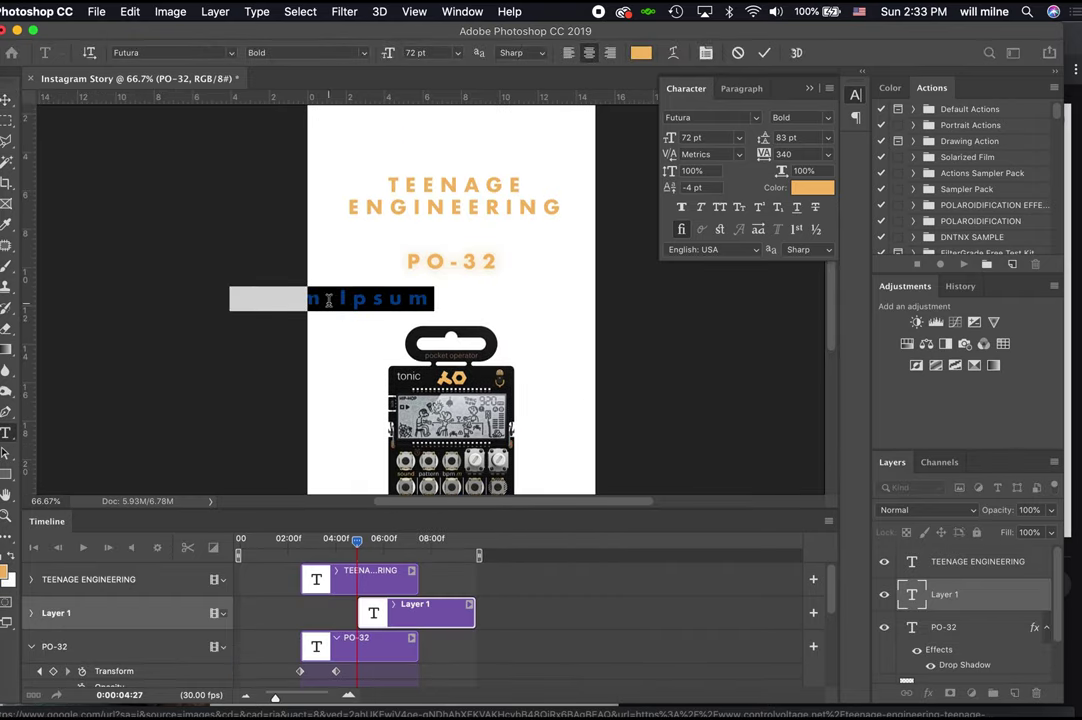
text(Low available)
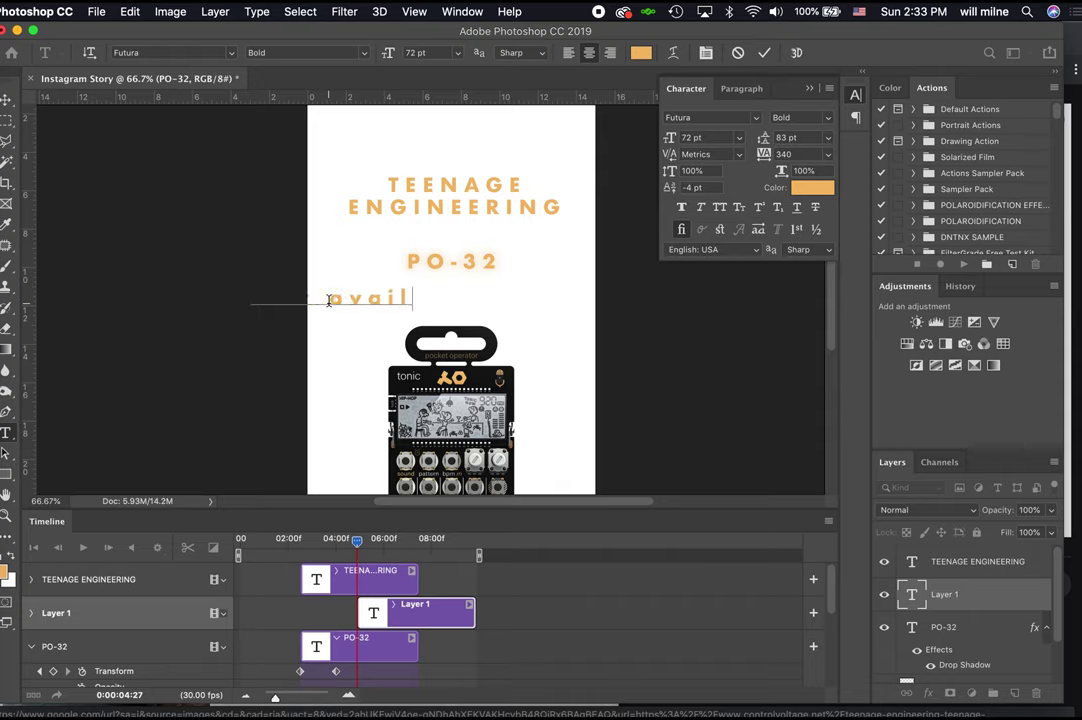
key(Return)
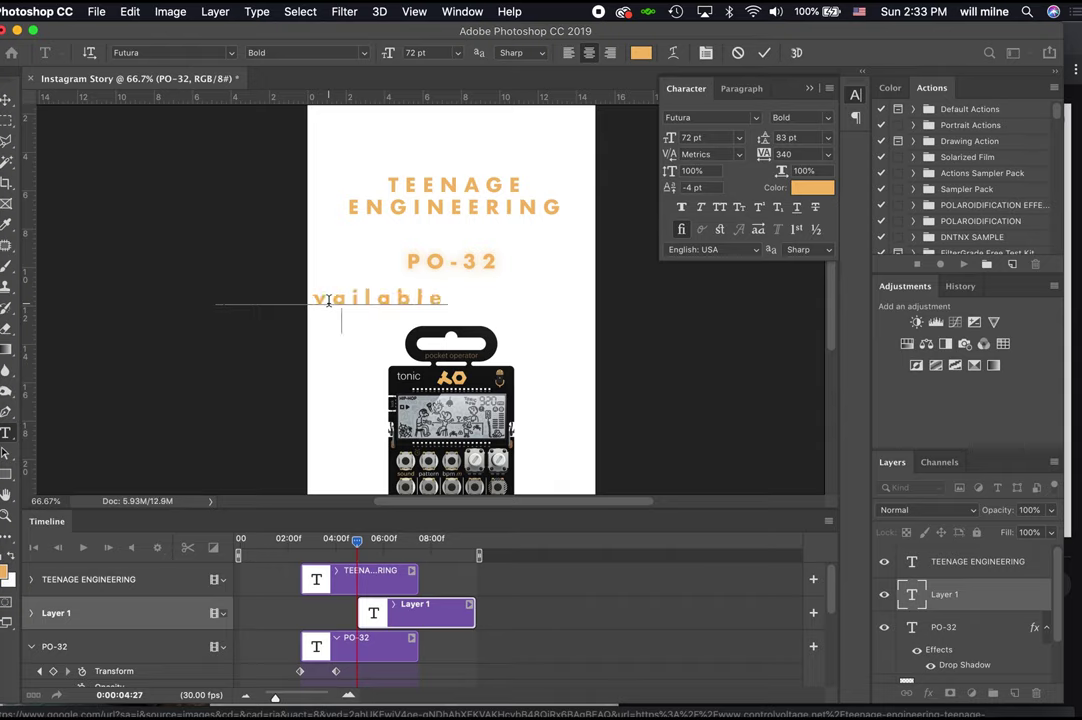
text(teenageen)
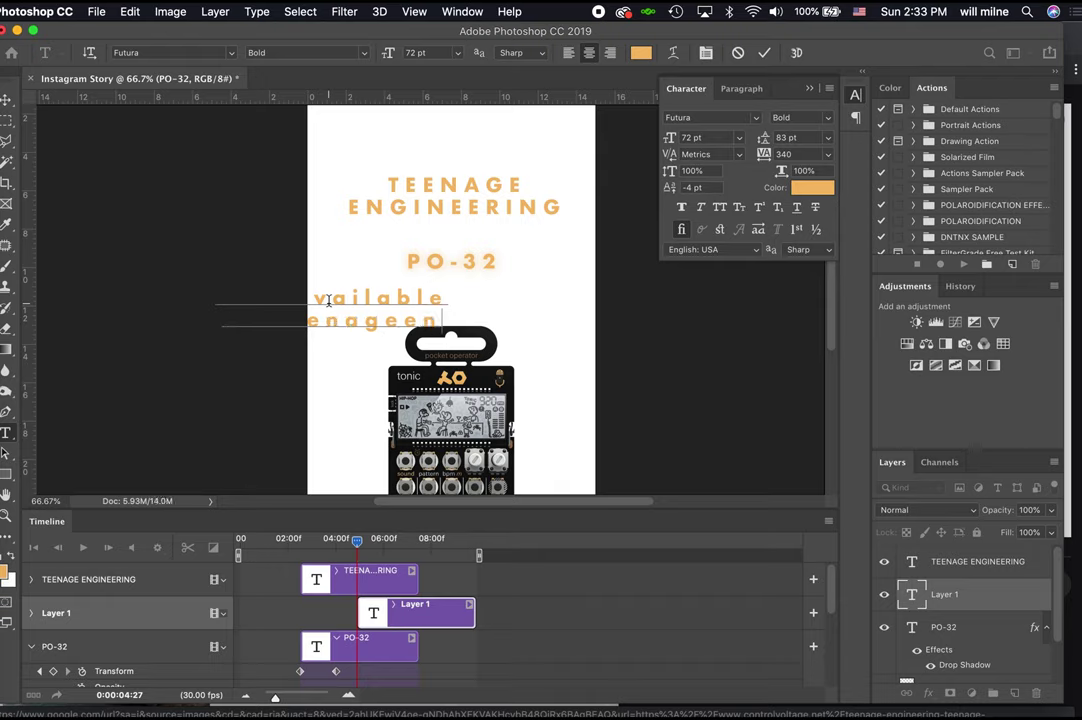
text(gineering.com)
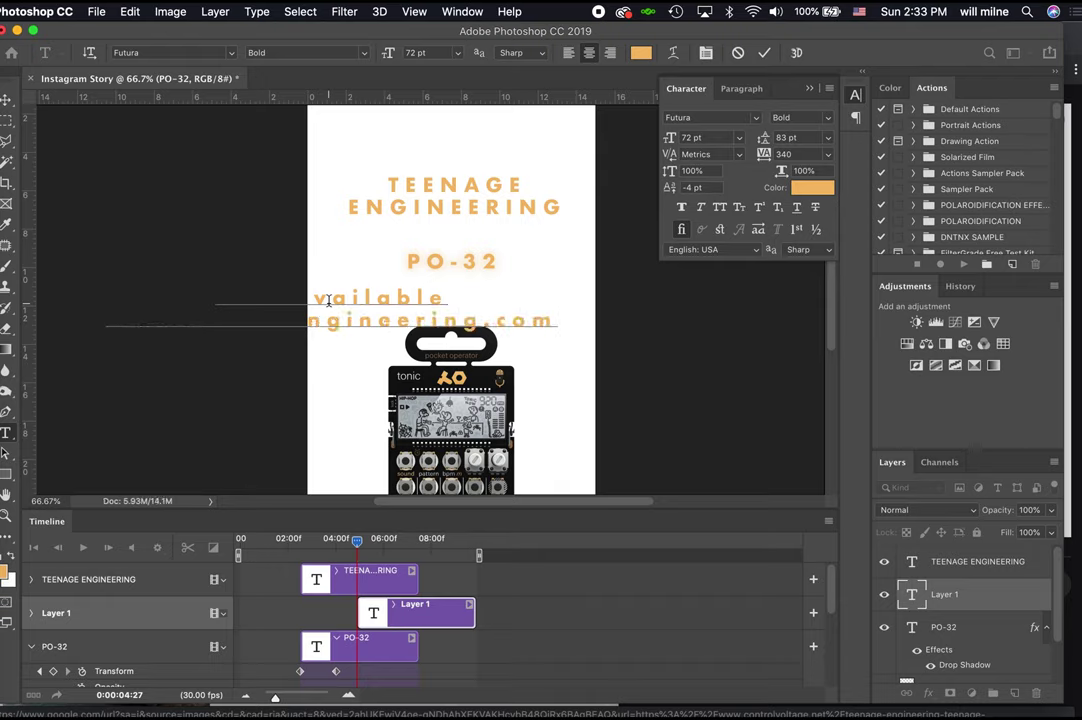
Set the caption to 36 pt and centre it beneath the PO-32 title.
key(super+a)
click(443, 52)
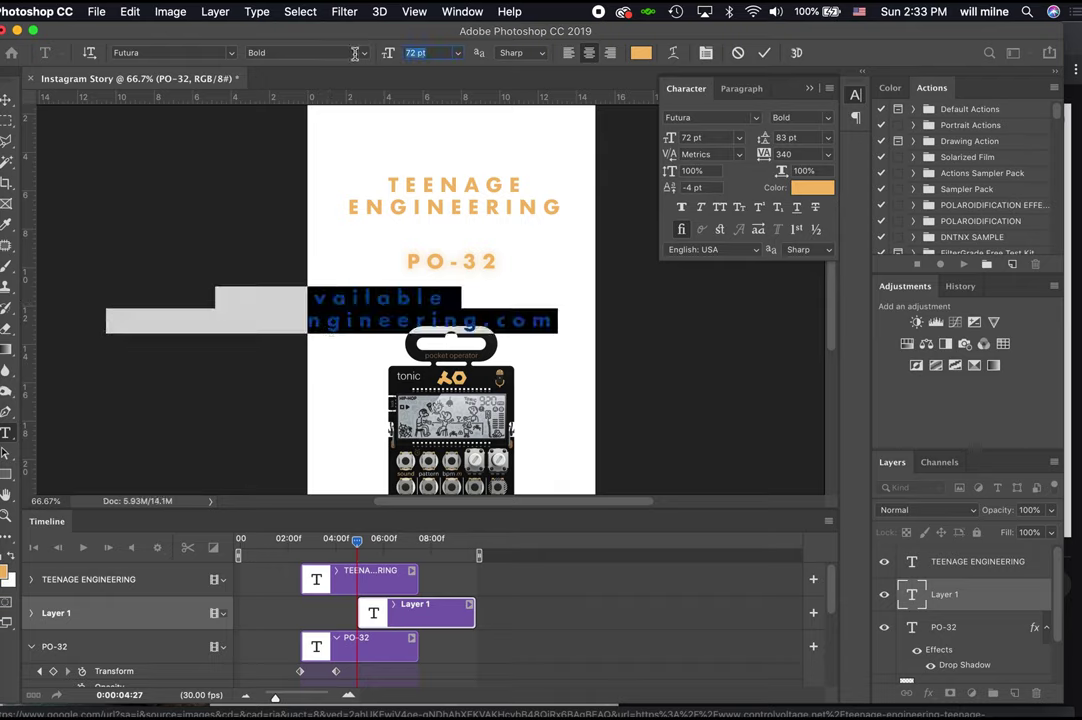
text(36)
key(Return)
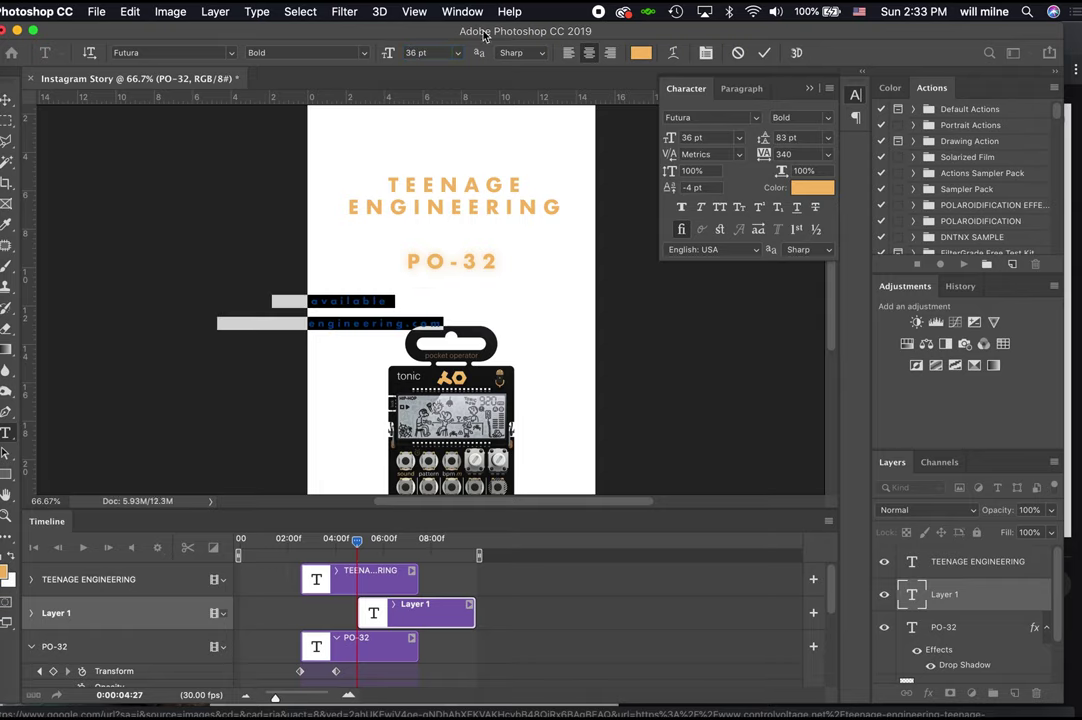
click(8, 100)
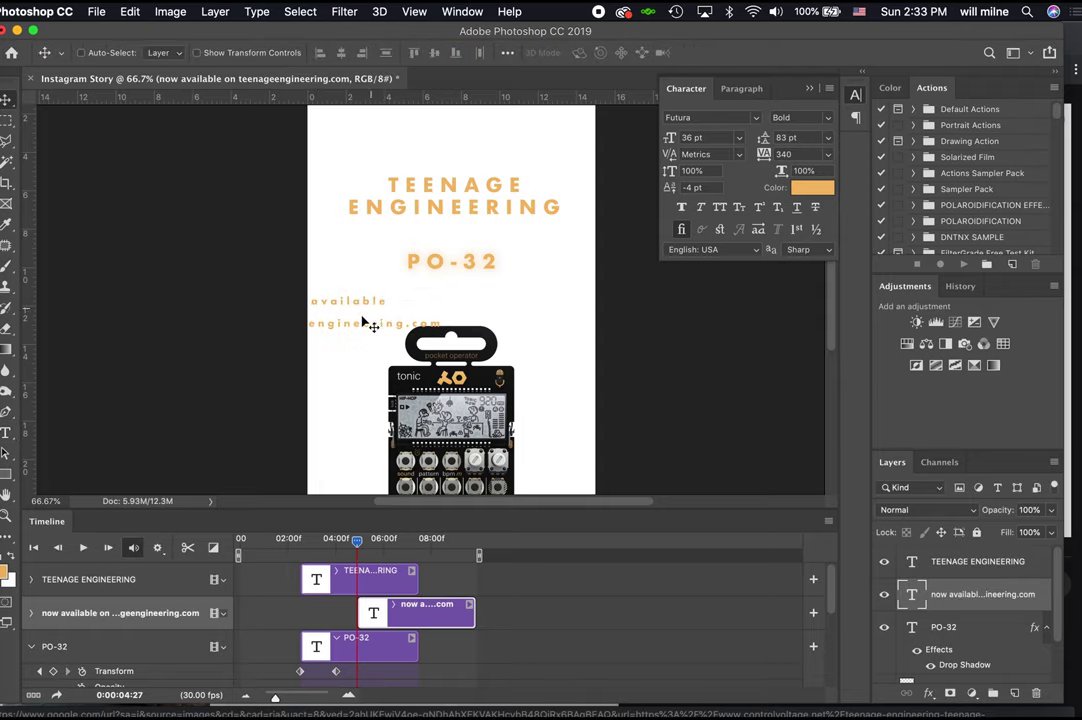
drag(368, 322, 485, 314)
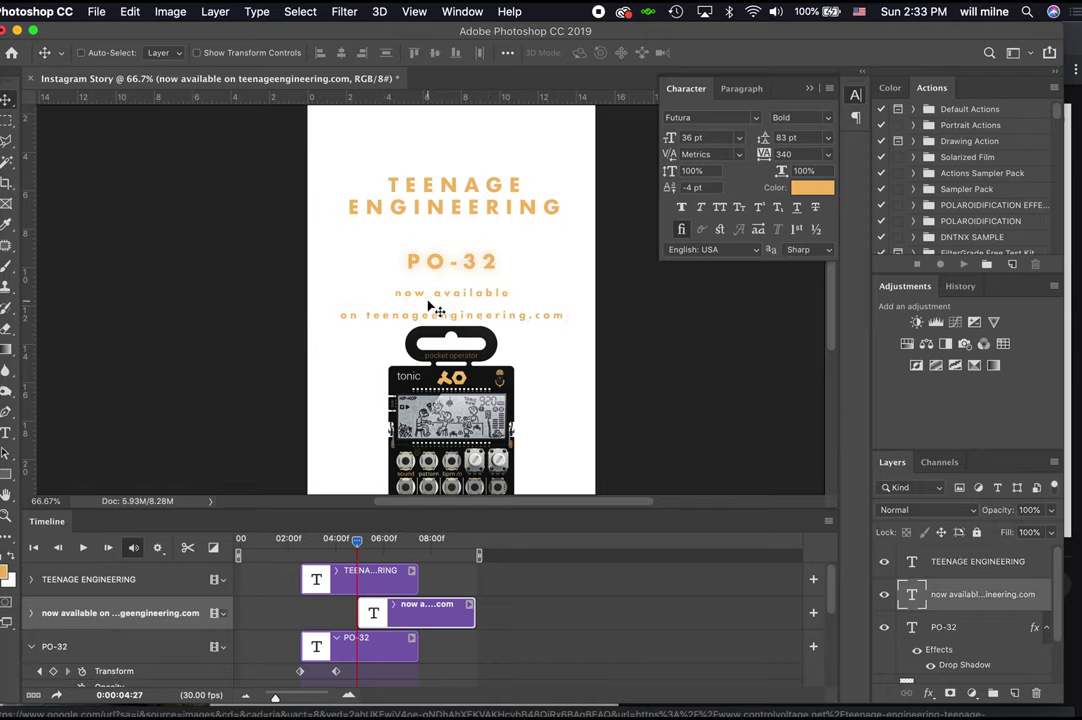
Tighten the caption's line spacing to 45 pt.
key(t)
click(424, 308)
key(super+a)
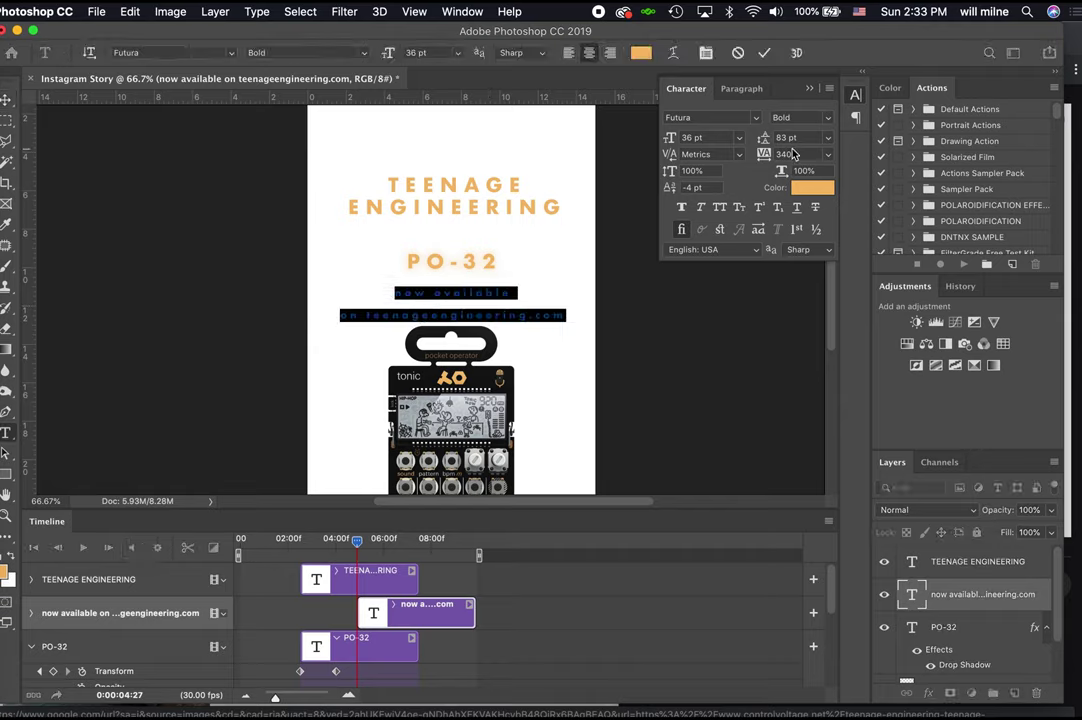
drag(768, 144, 730, 140)
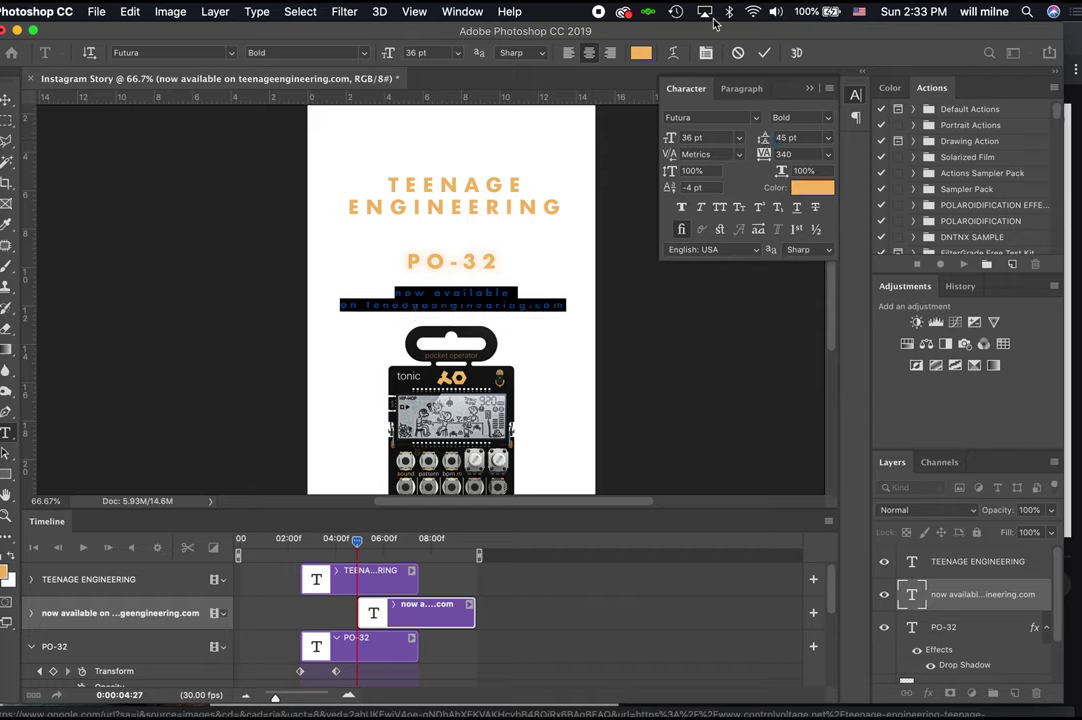
click(492, 221)
key(v)
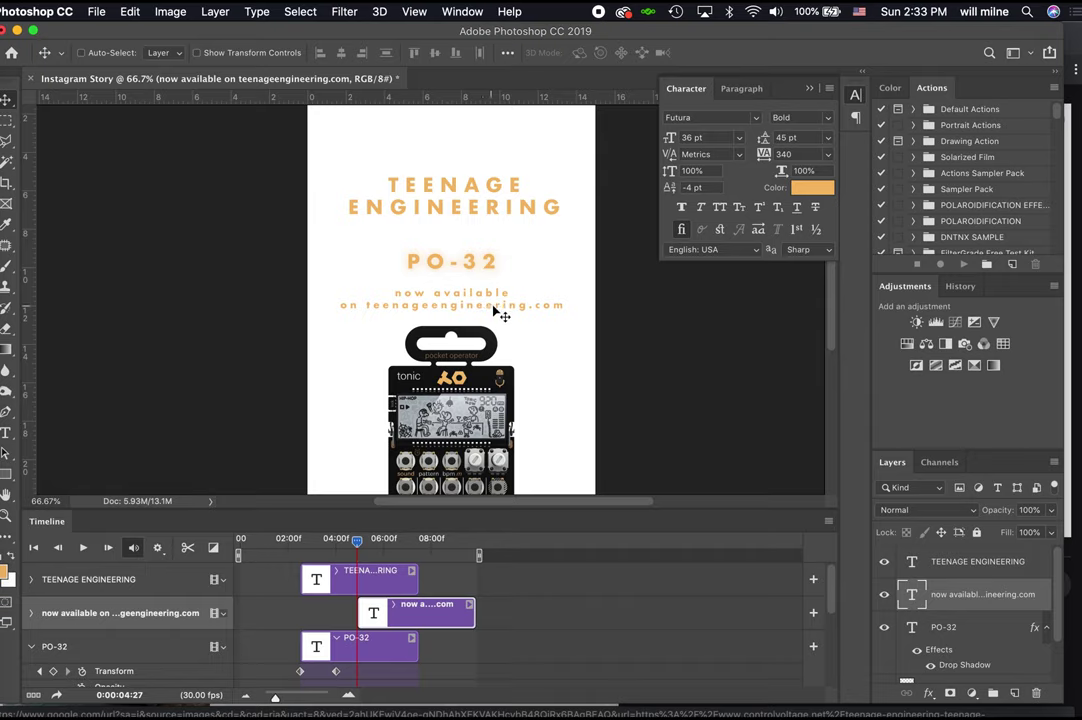
scroll(428, 613, down, 2)
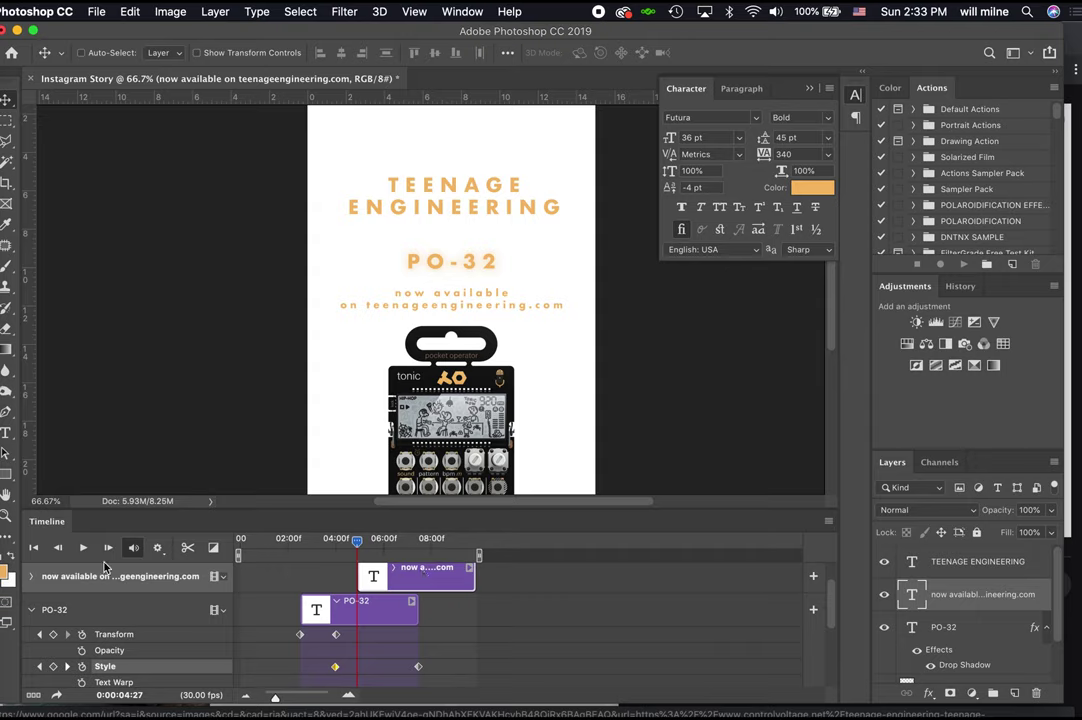
Keyframe the caption's opacity from 0% at 4:27 to 100% at 6:01, then preview the fade-in.
click(31, 577)
click(82, 618)
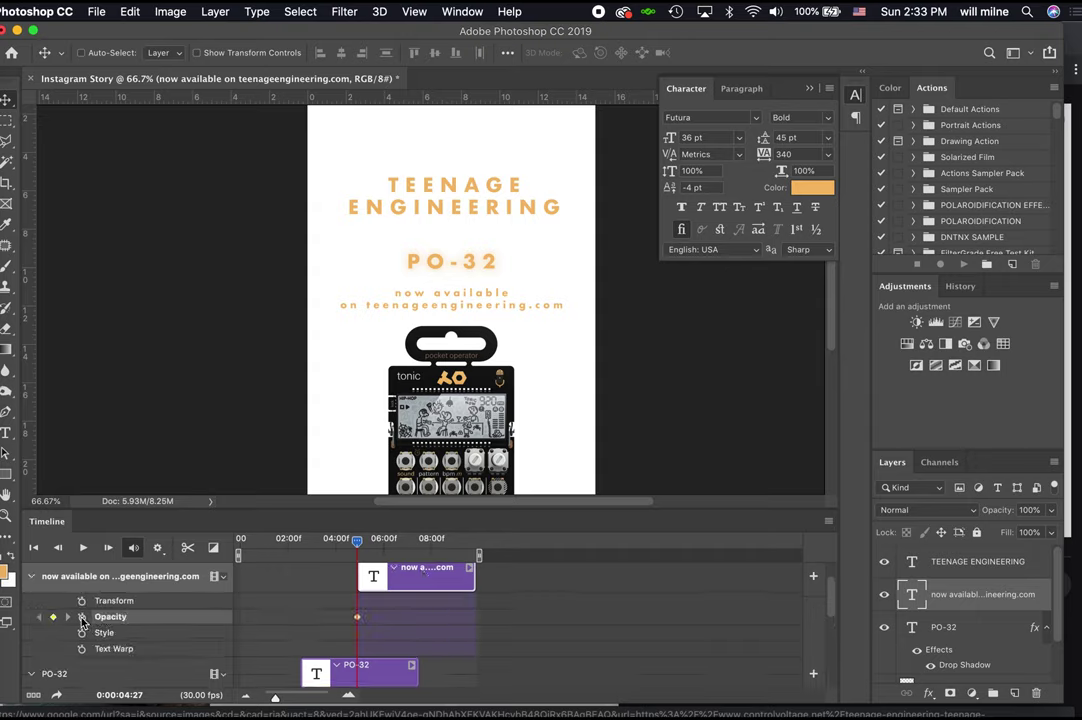
click(1053, 511)
drag(1053, 531, 384, 546)
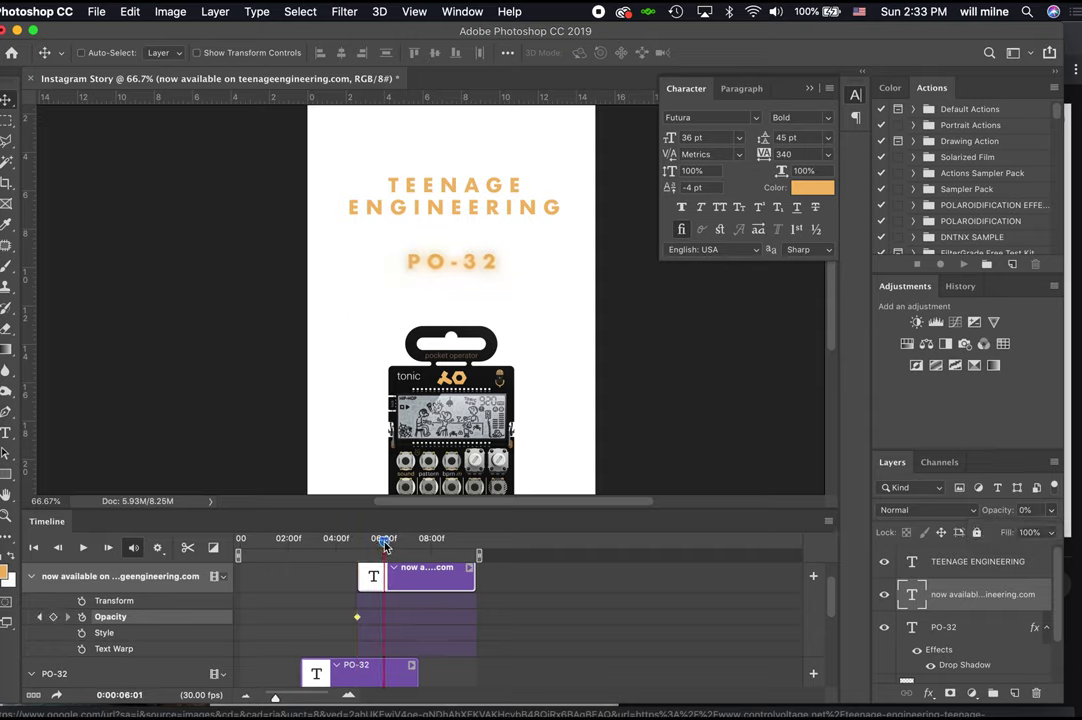
key(0)
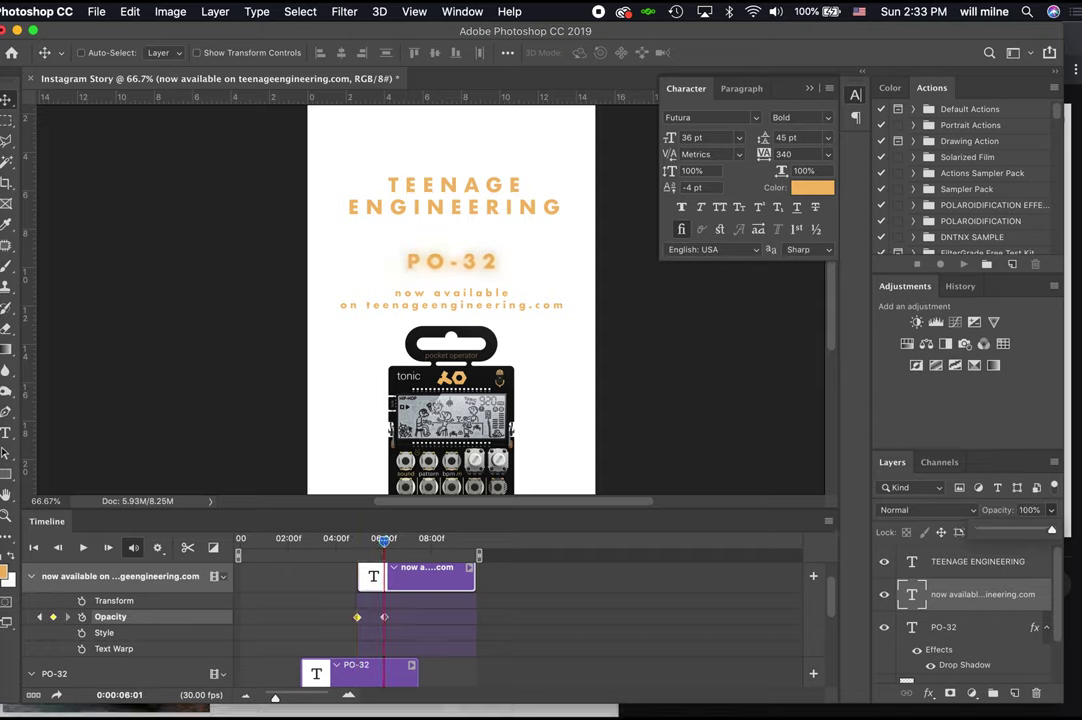
key(space)
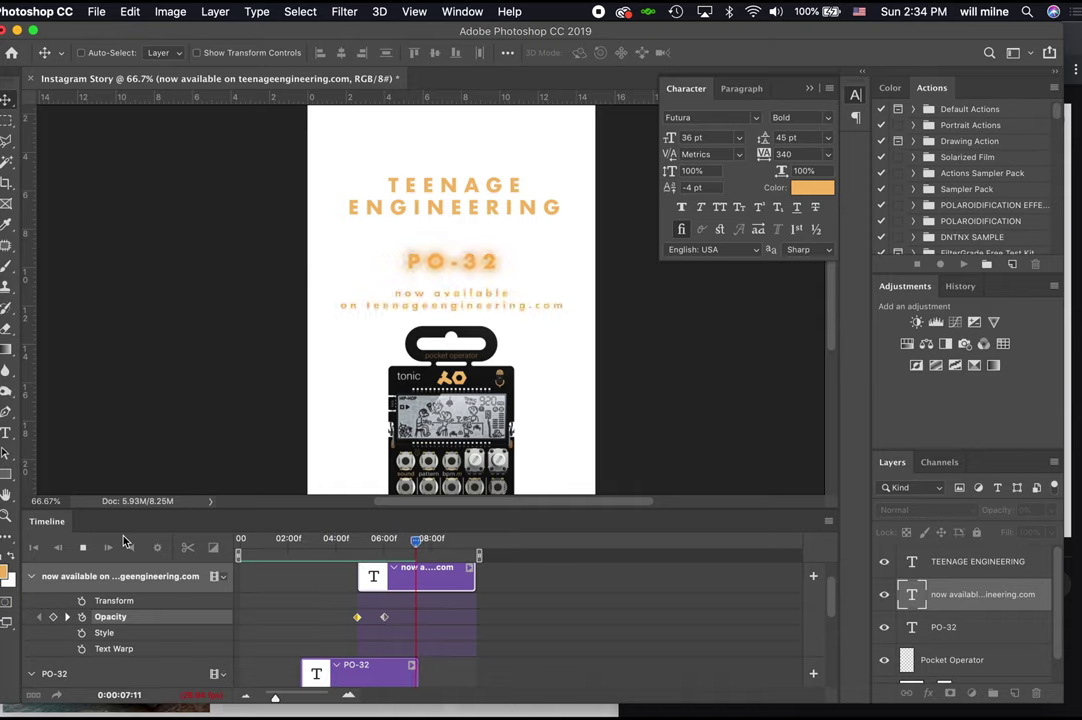
key(space)
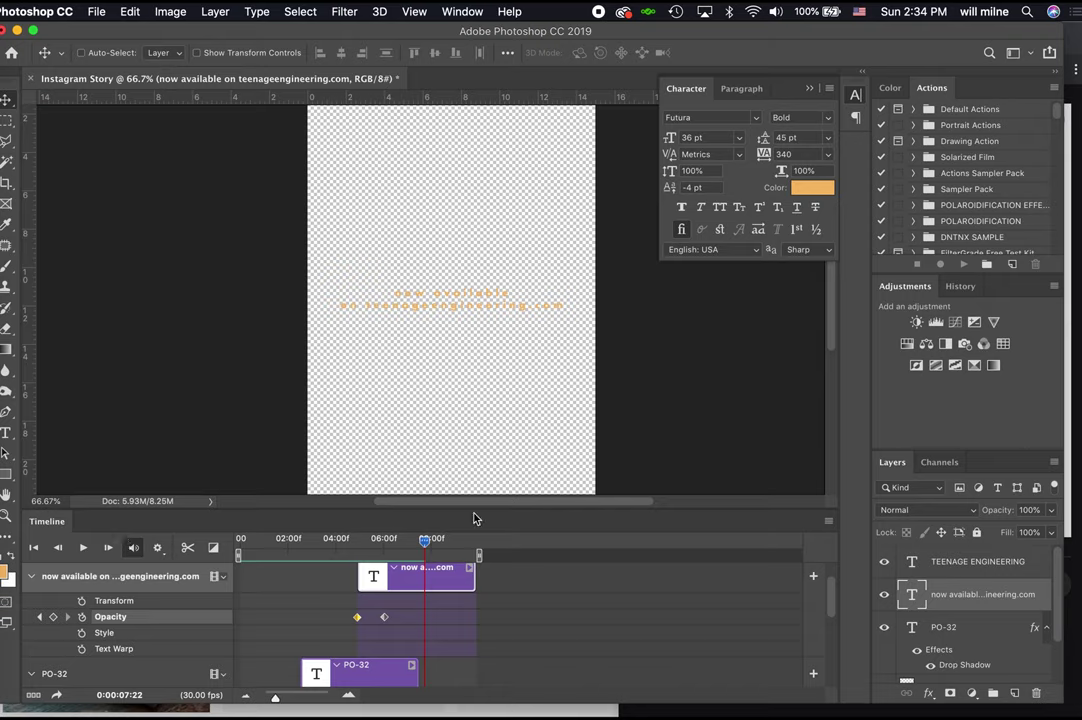
Extend the Color Fill 1, Pocket Operator and TEENAGE ENGINEERING clips to the animation's end, then preview.
scroll(404, 513, down, 5)
drag(415, 712, 489, 655)
mouse_move(420, 578)
mouse_down()
mouse_move(496, 570)
mouse_move(458, 555)
mouse_up()
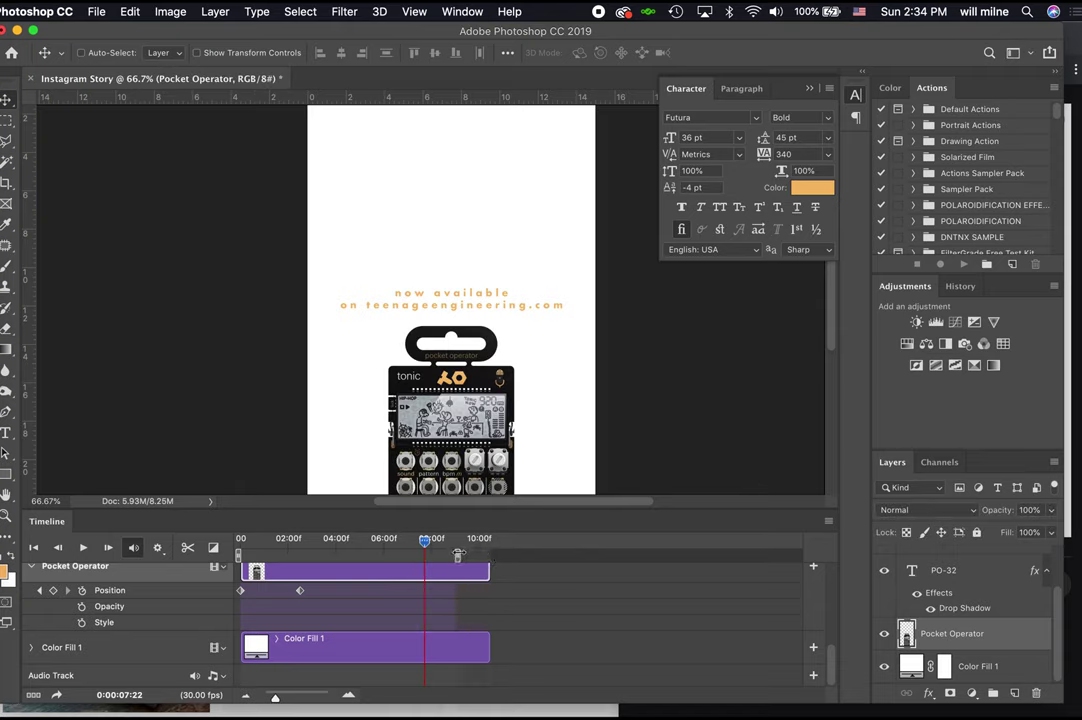
scroll(485, 610, up, 5)
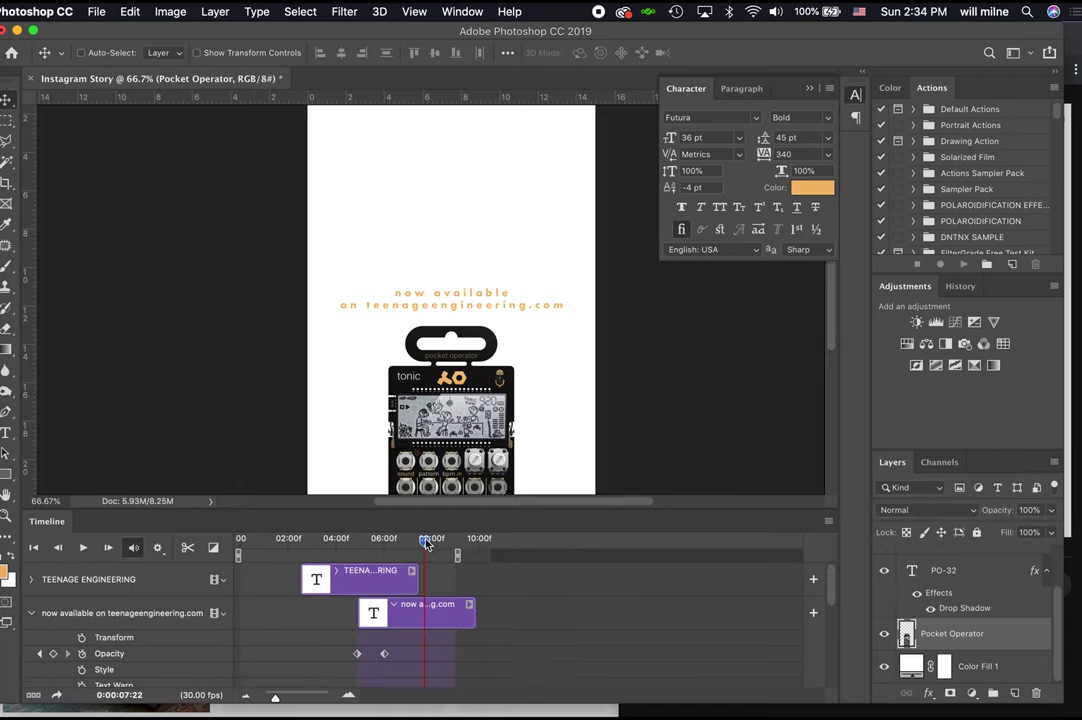
drag(416, 577, 453, 602)
scroll(443, 611, down, 5)
scroll(464, 647, down, 5)
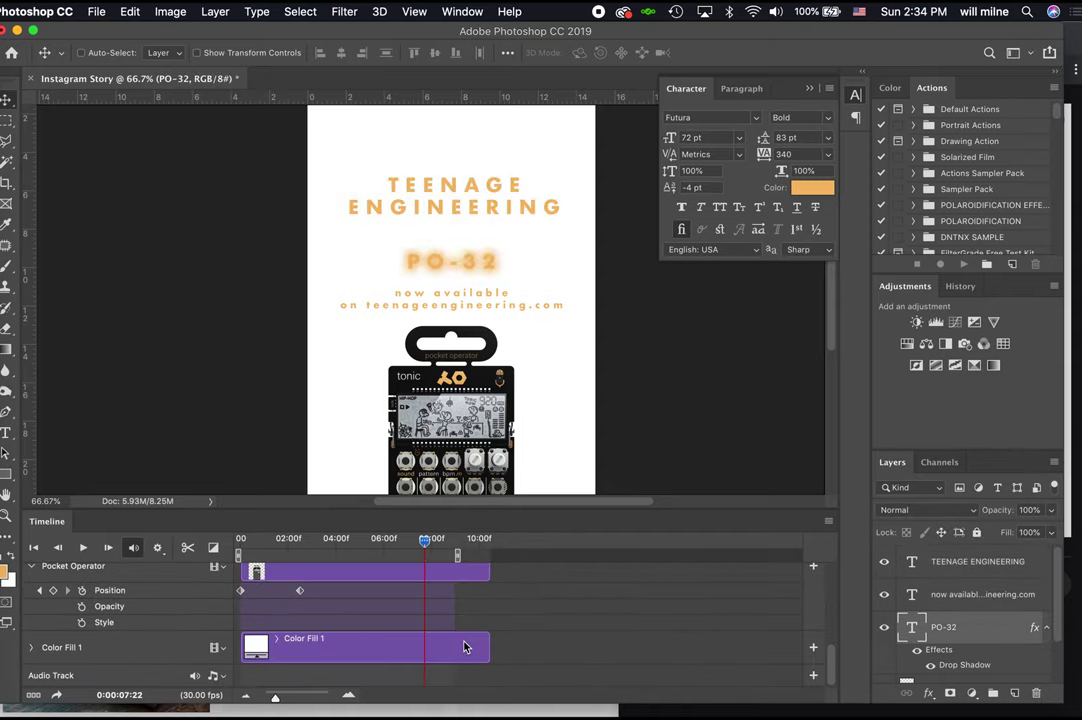
scroll(464, 647, up, 5)
key(space)
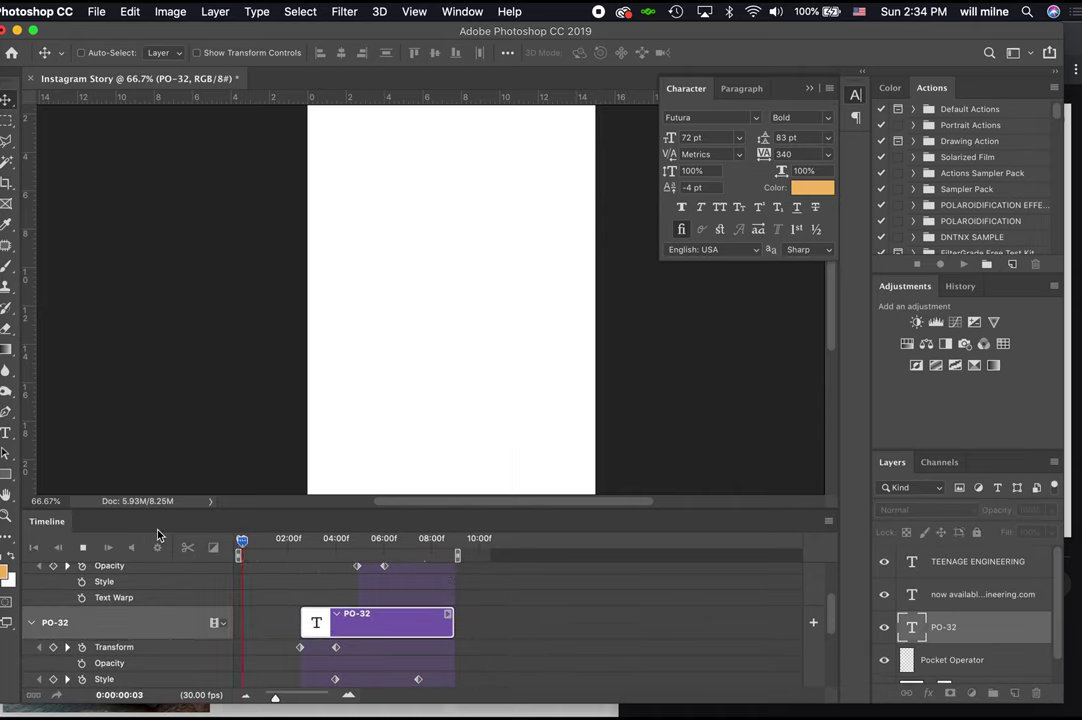
Render the animation as a 1080×1920 H.264 video named 'Teenage Engineering Instagram Ad'.
click(96, 11)
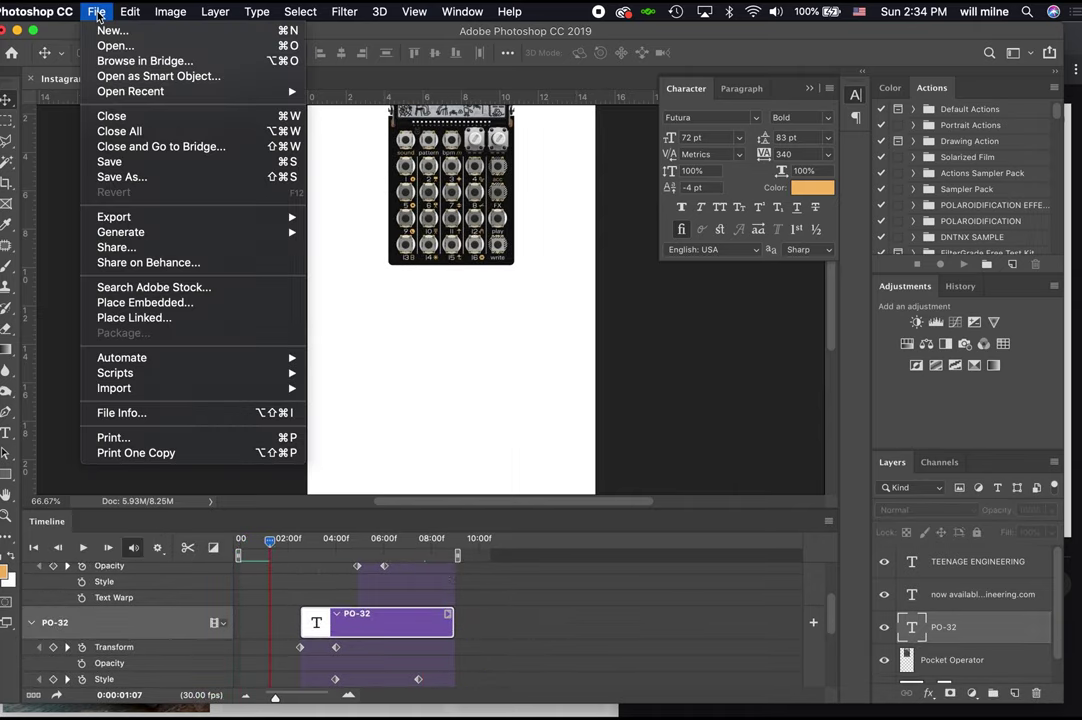
mouse_move(150, 217)
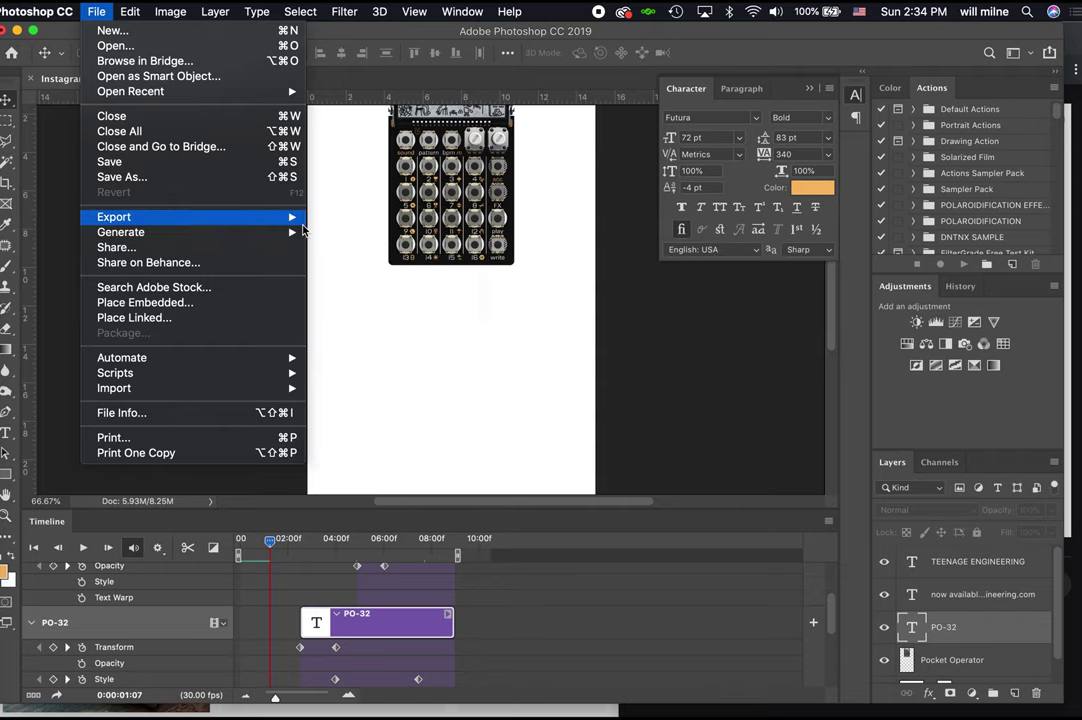
mouse_move(278, 235)
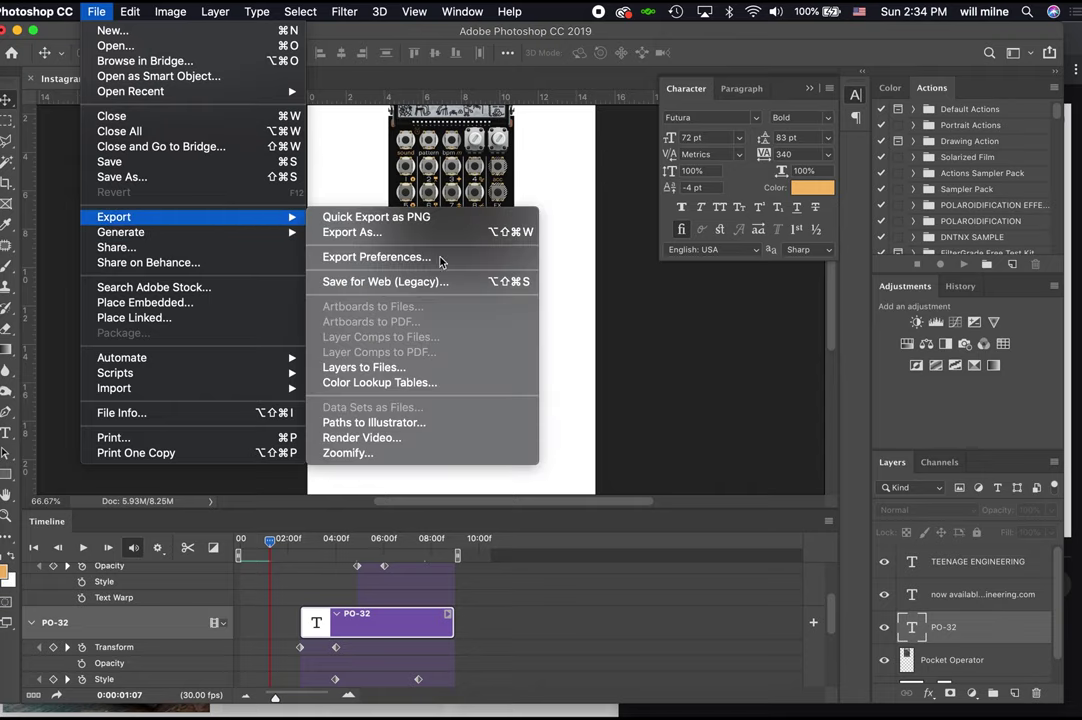
click(401, 441)
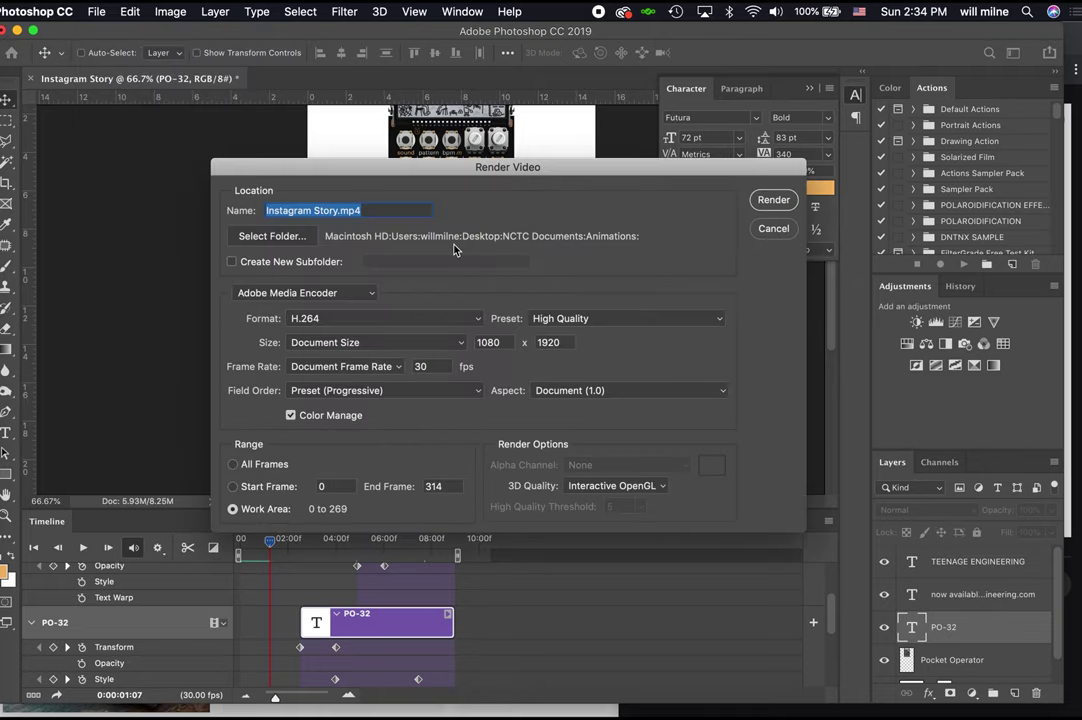
text(Teenage Engineering)
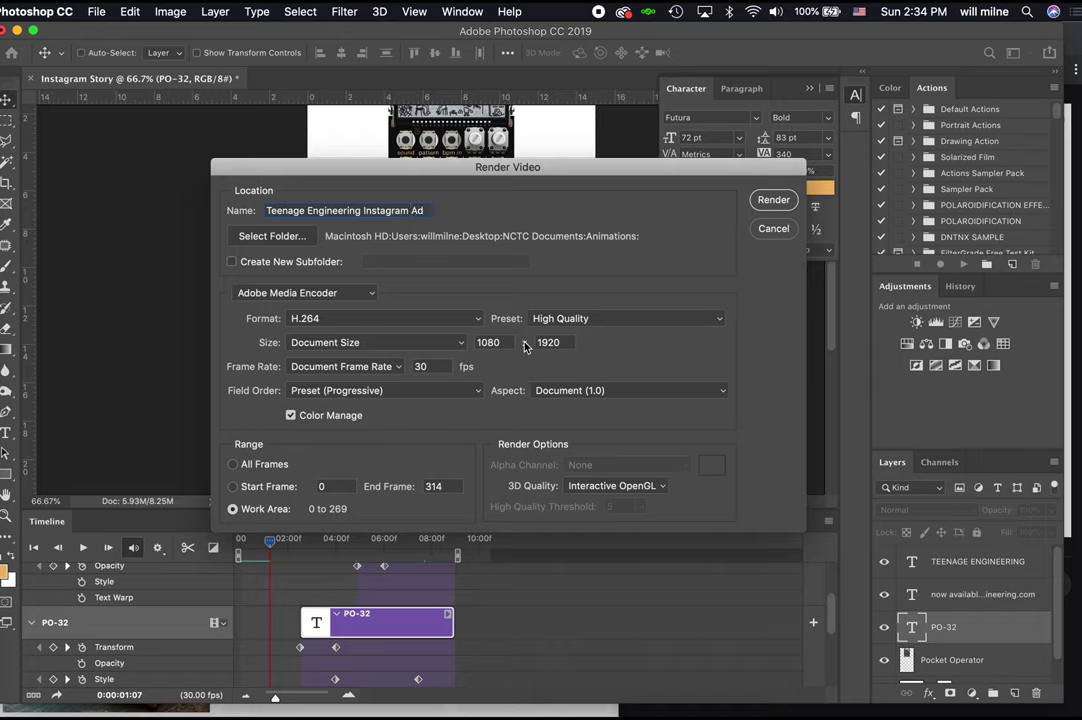
click(772, 201)
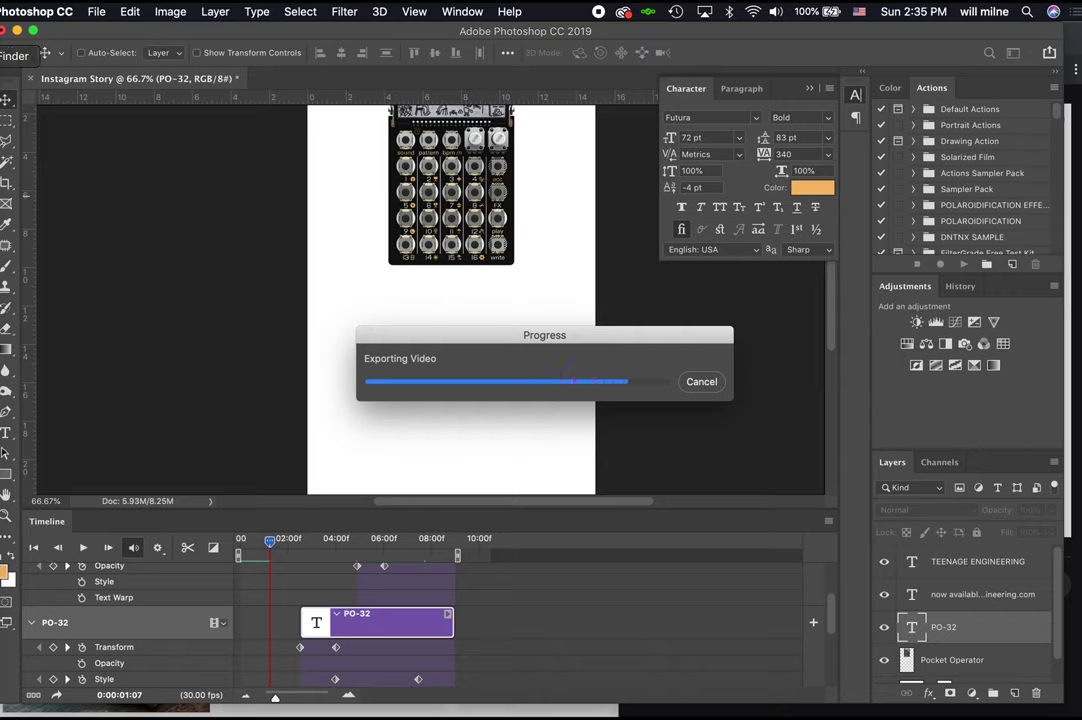
In Finder, locate Teenage Engineering Instagram Ad.mp4 in NCTC Documents > Animations.
click(3, 53)
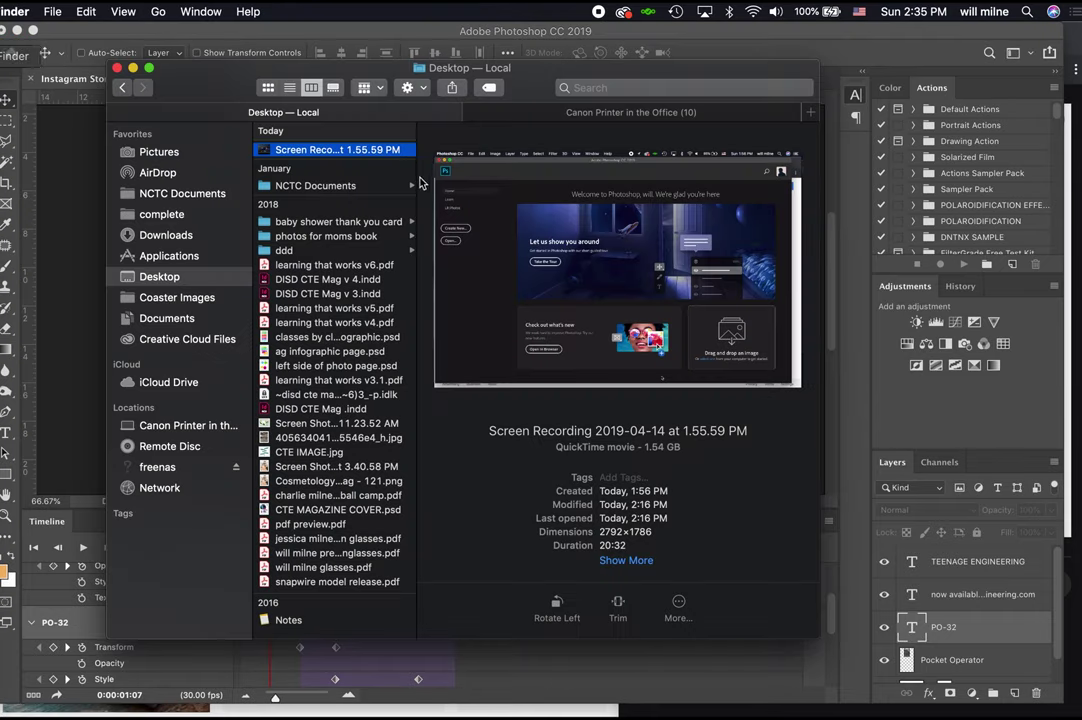
click(185, 196)
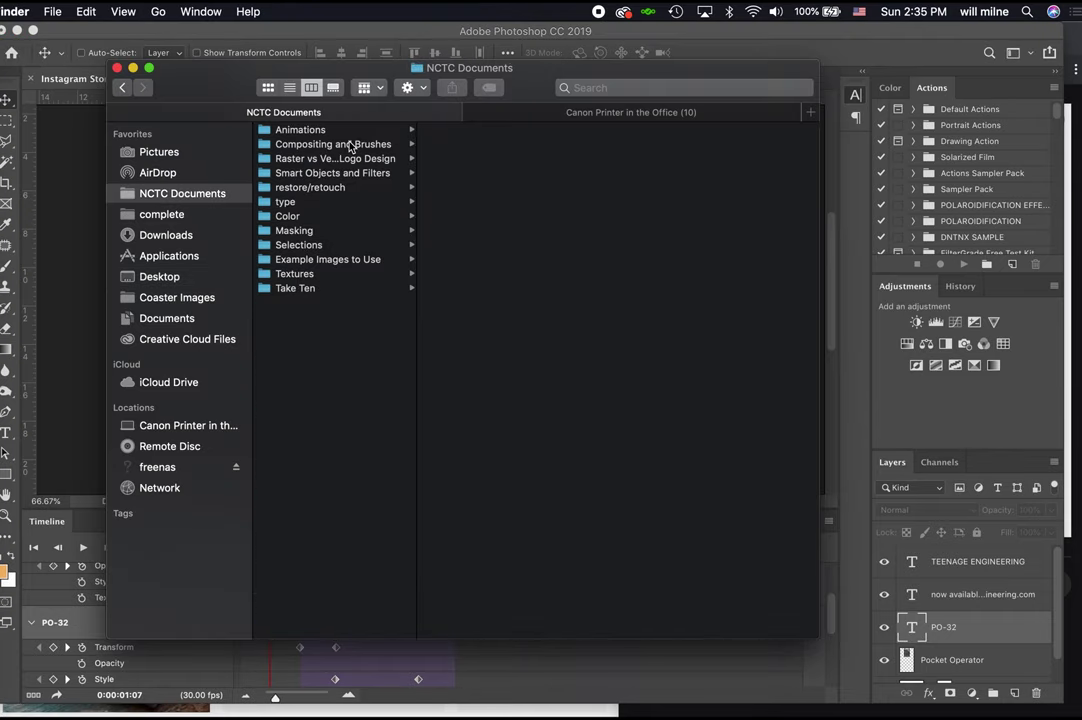
click(345, 131)
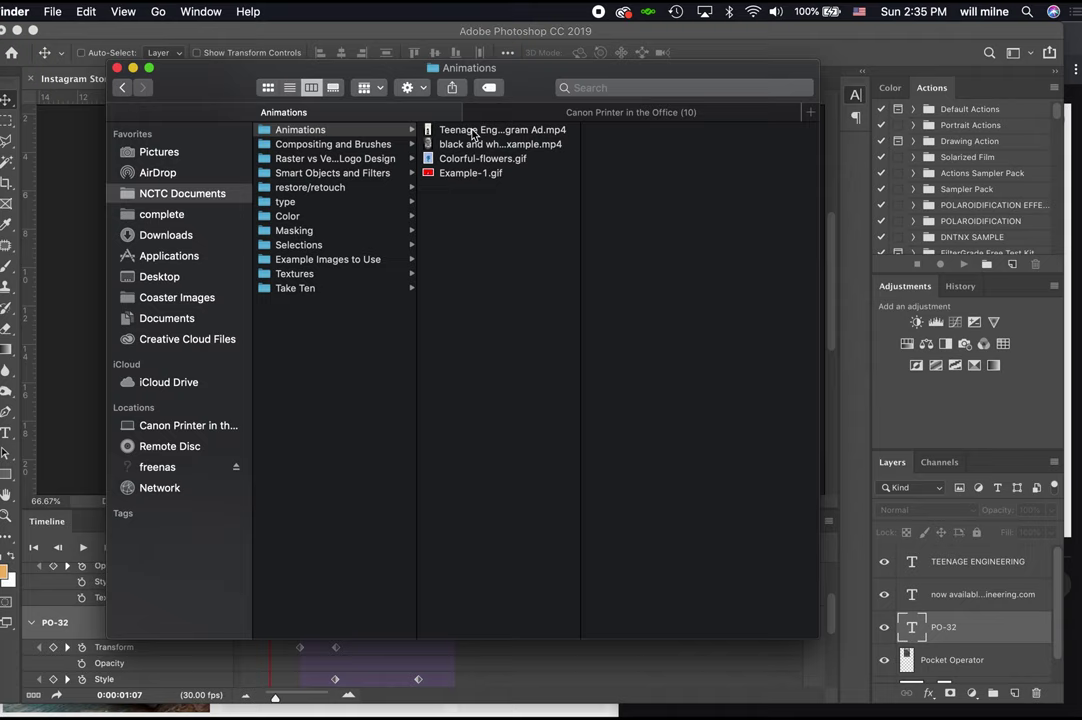
click(472, 131)
Quick Look the 9-second MP4, then return to Photoshop and close the finished ad document.
key(space)
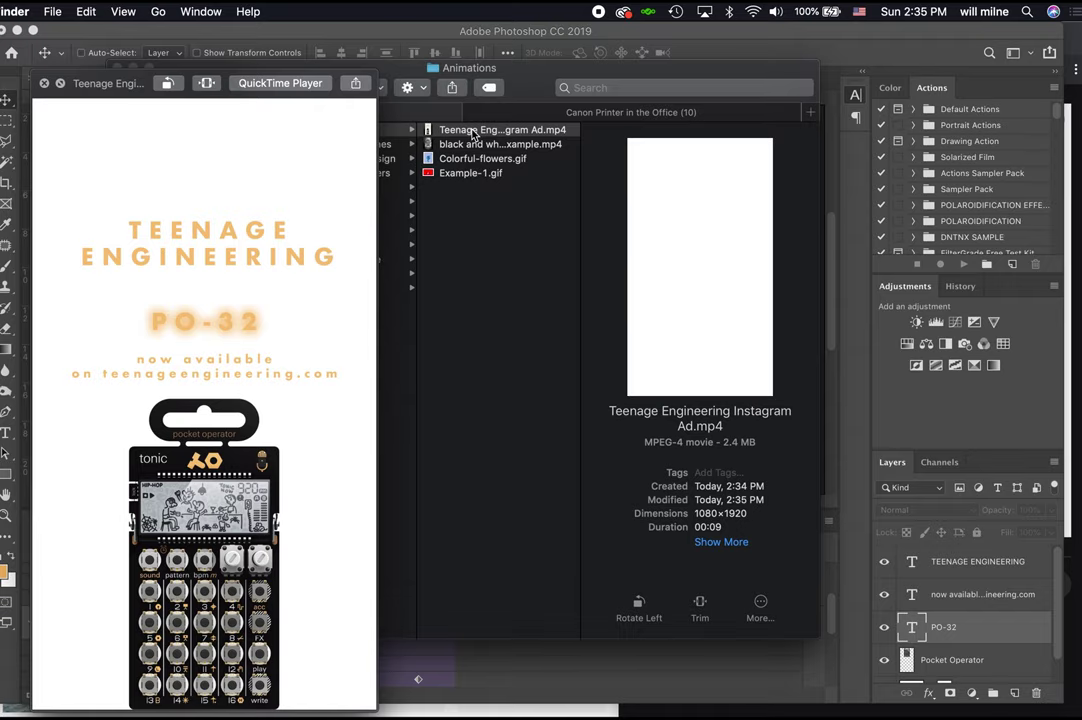
key(space)
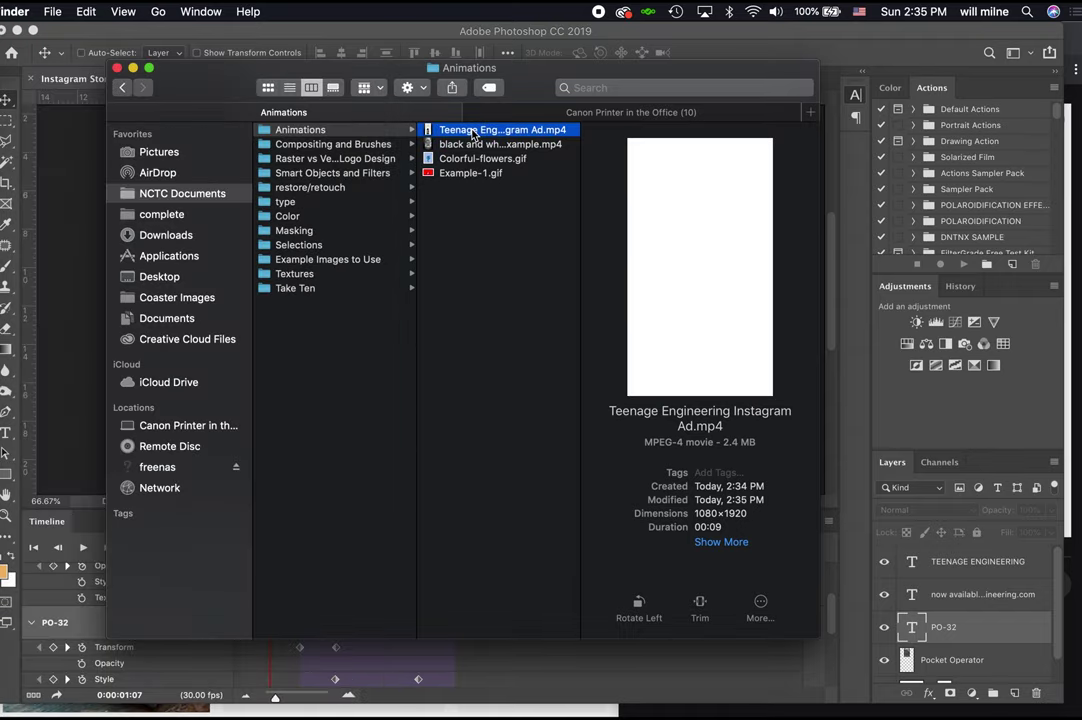
click(87, 164)
key(super+w)
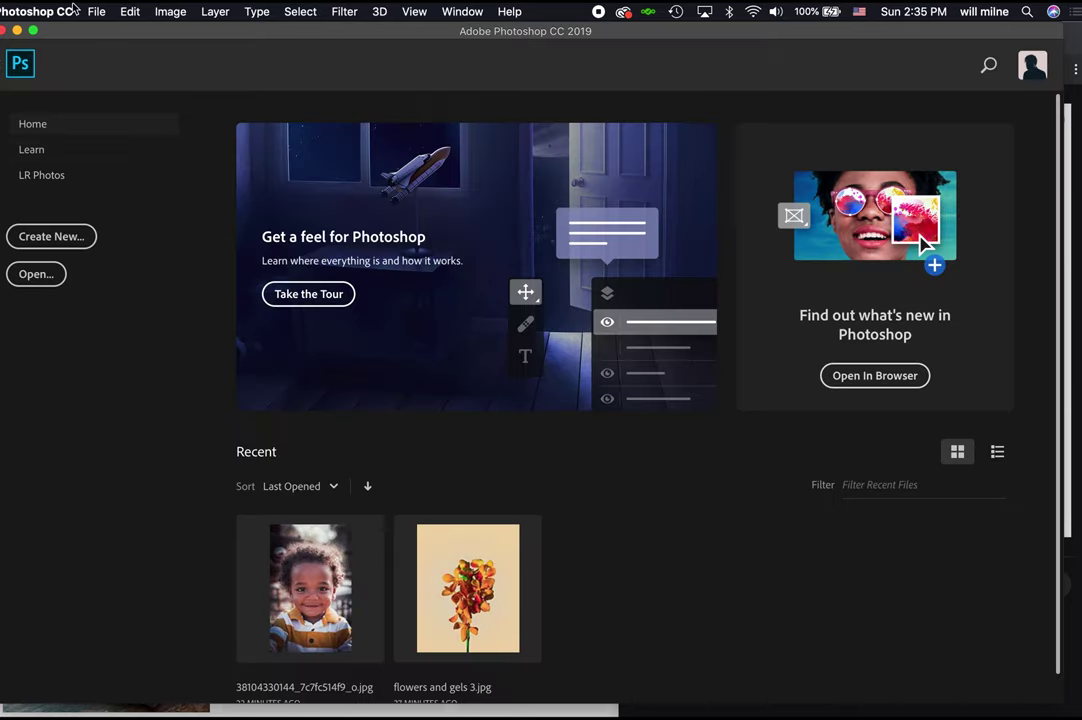
Create a new 1080×1920 document from the Instagram Story preset.
click(101, 10)
click(112, 31)
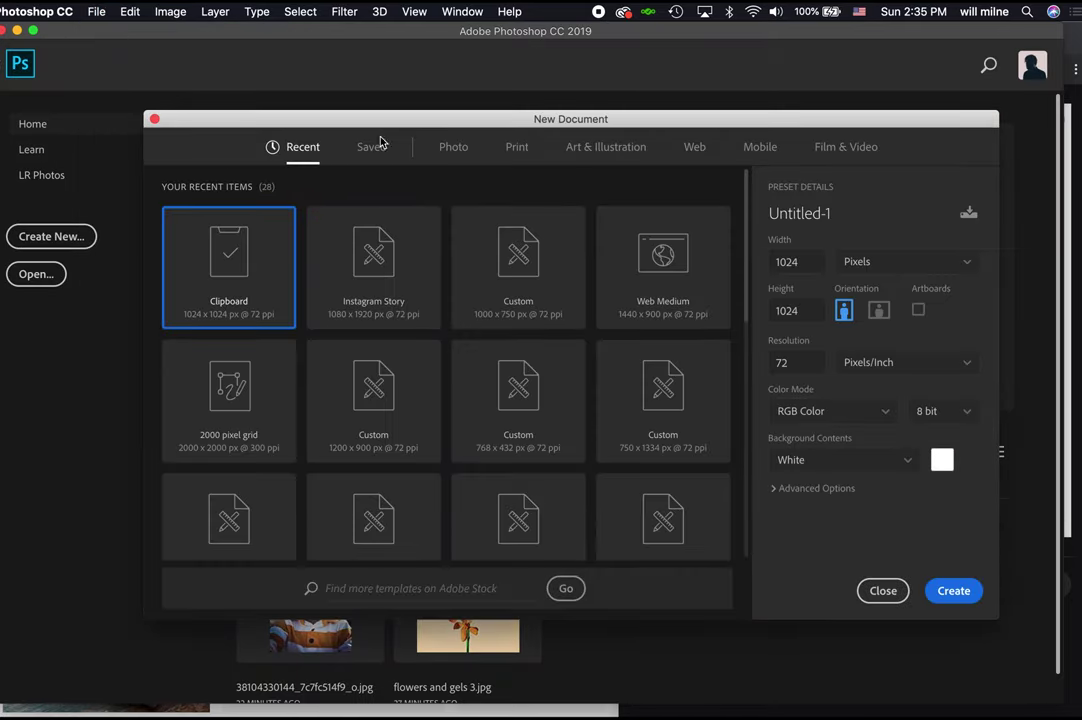
click(365, 277)
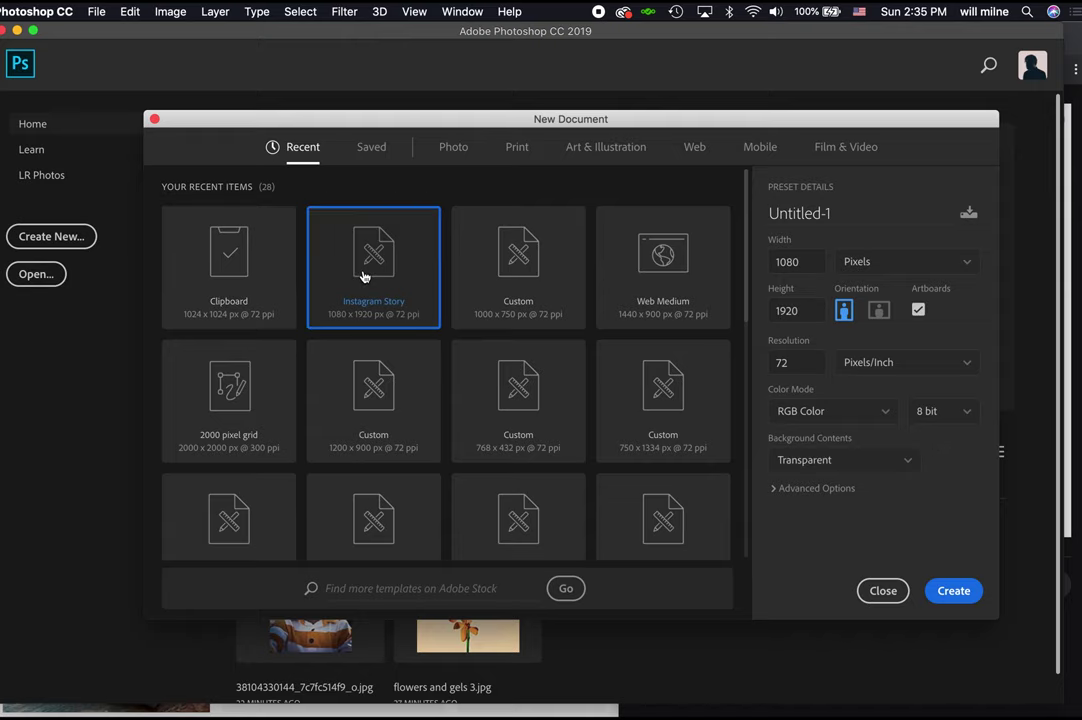
click(940, 590)
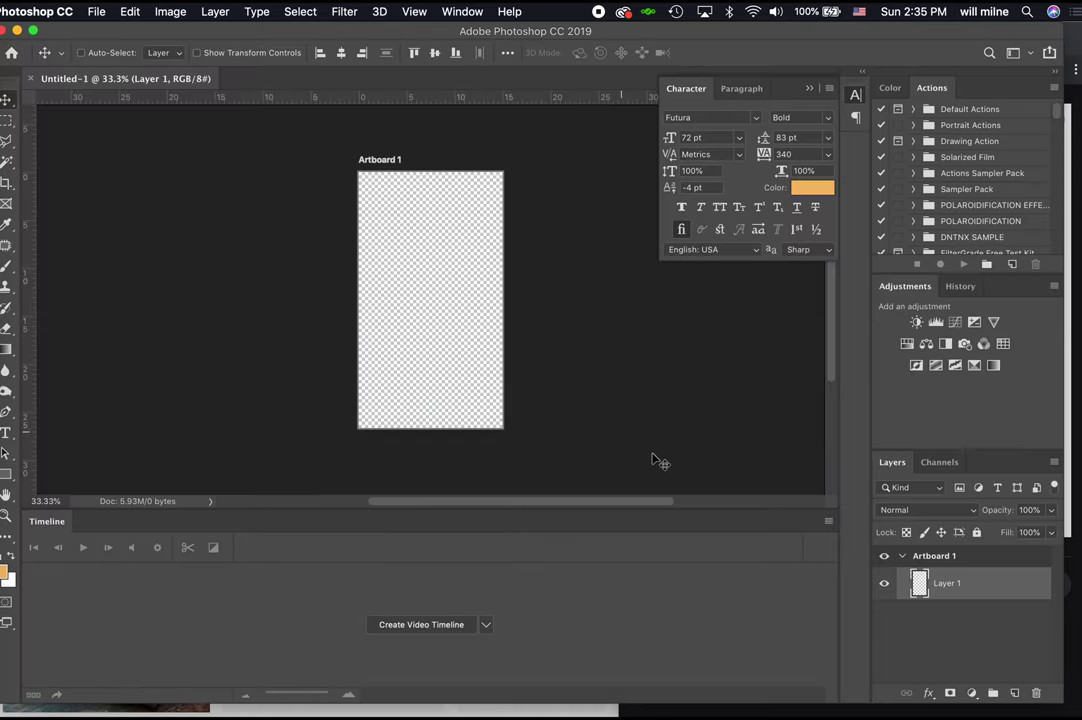
Ungroup Artboard 1 so only Layer 1 remains.
click(976, 558)
right_click(978, 558)
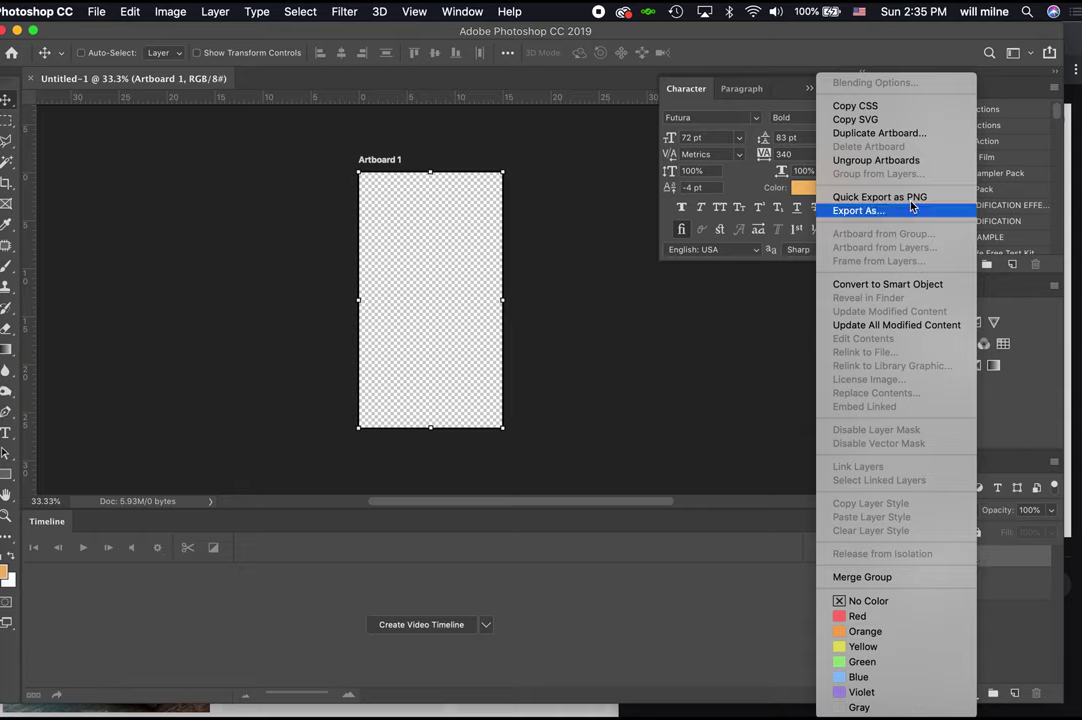
click(900, 160)
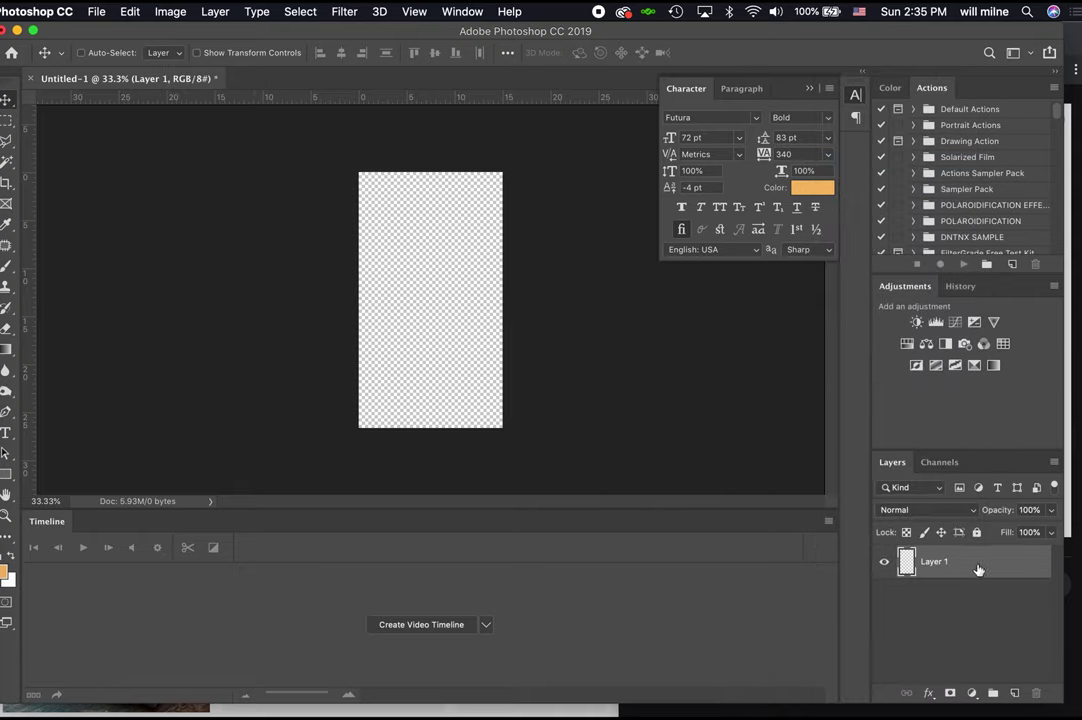
Add a Solid Color fill layer in dark green #0b5b09.
click(972, 692)
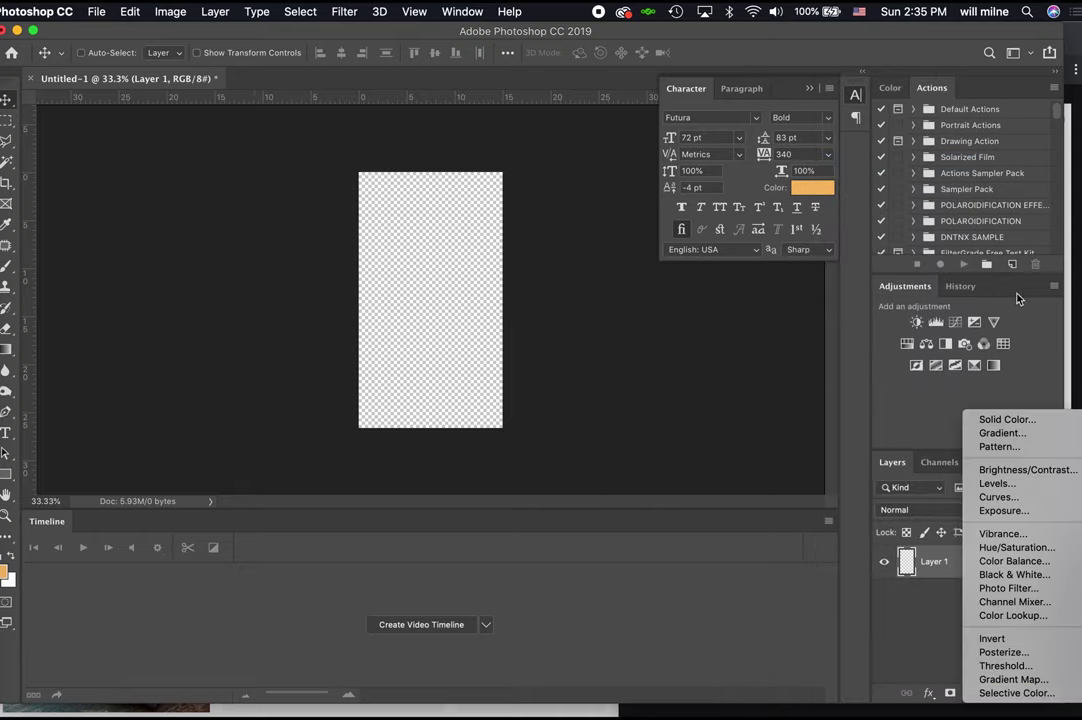
click(1007, 419)
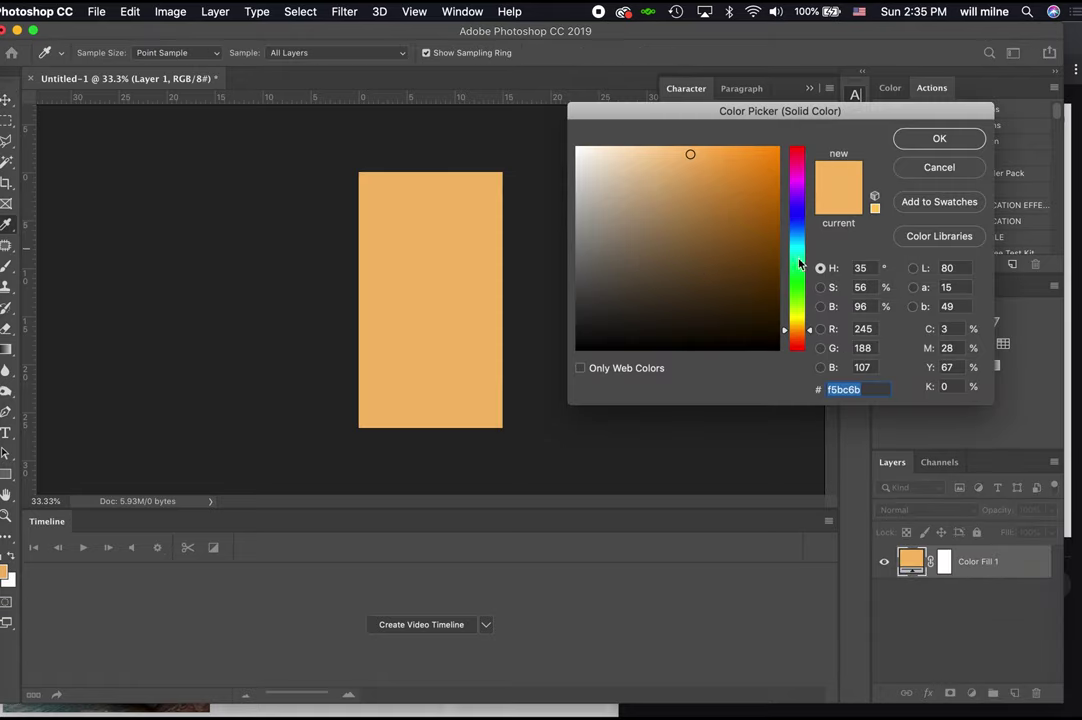
mouse_move(800, 263)
mouse_down()
mouse_move(798, 295)
mouse_move(805, 287)
mouse_up()
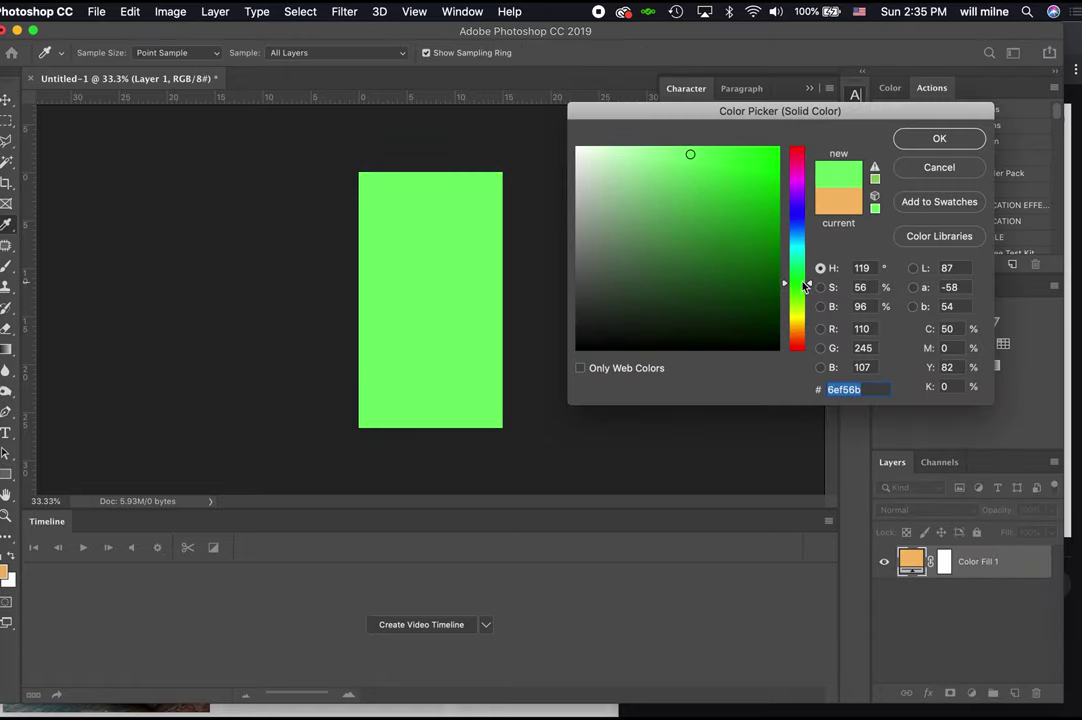
drag(681, 243, 826, 261)
click(760, 277)
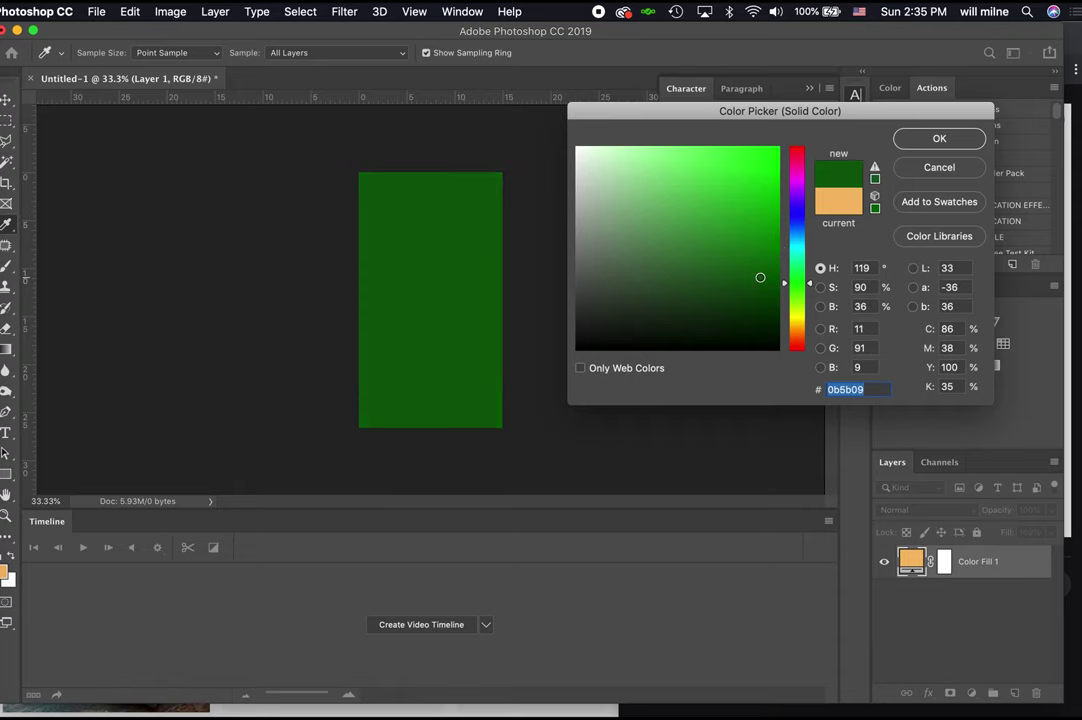
click(932, 141)
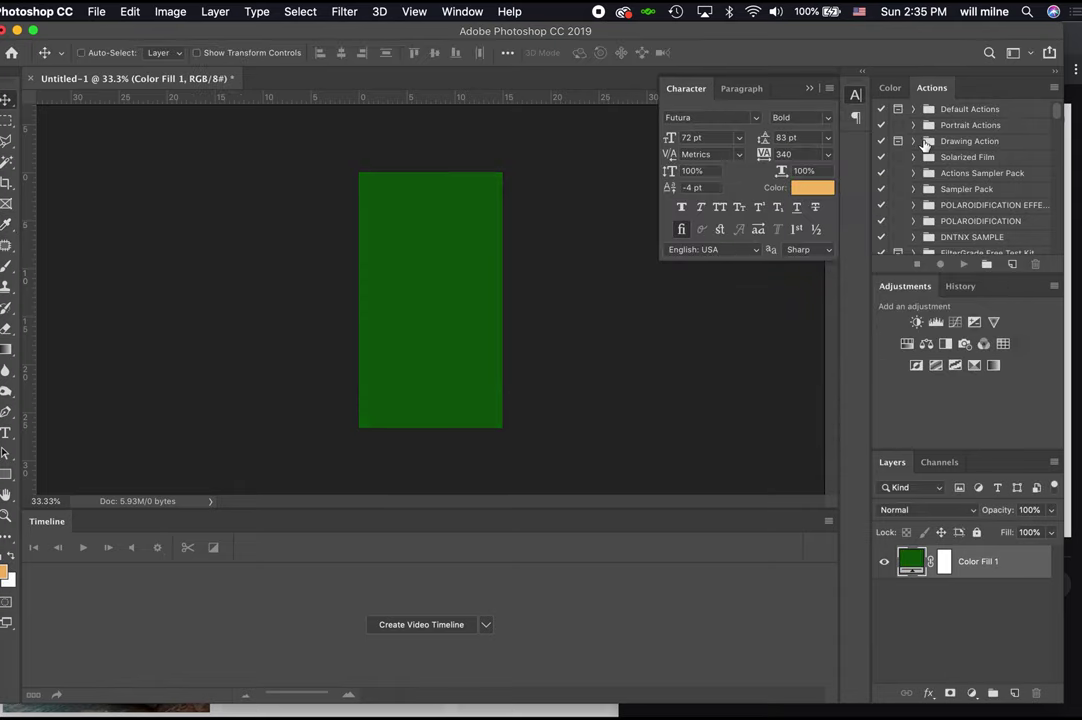
Search Google Images for 'starbucks drink'.
click(2, 66)
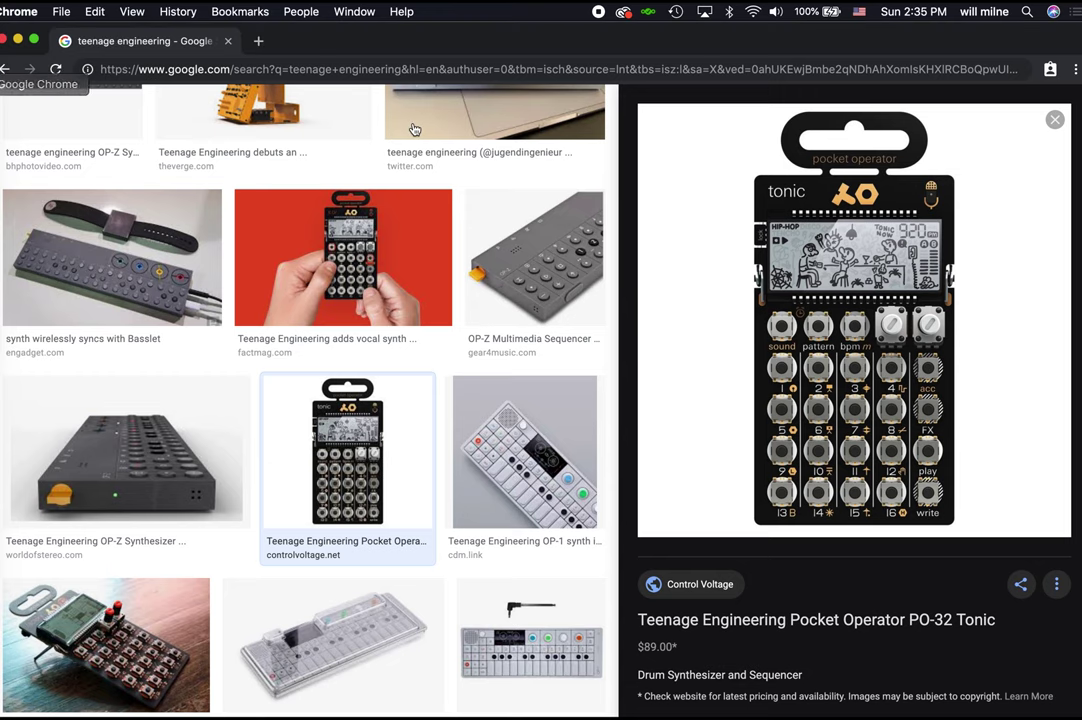
scroll(354, 130, up, 10)
drag(314, 120, 40, 110)
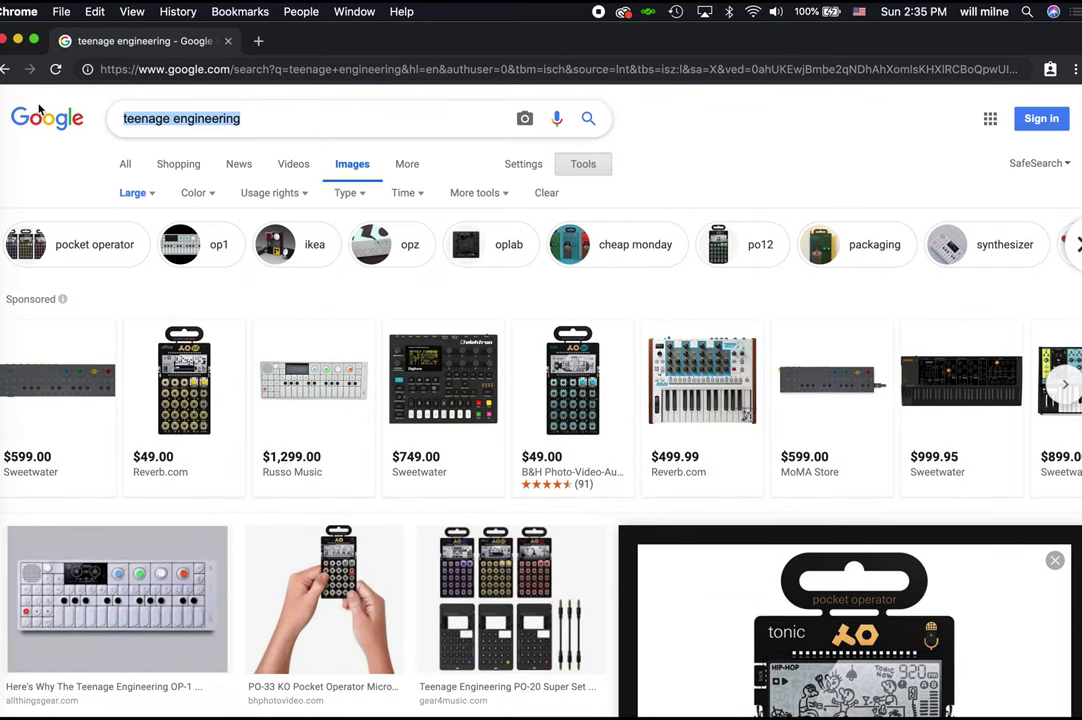
text(star)
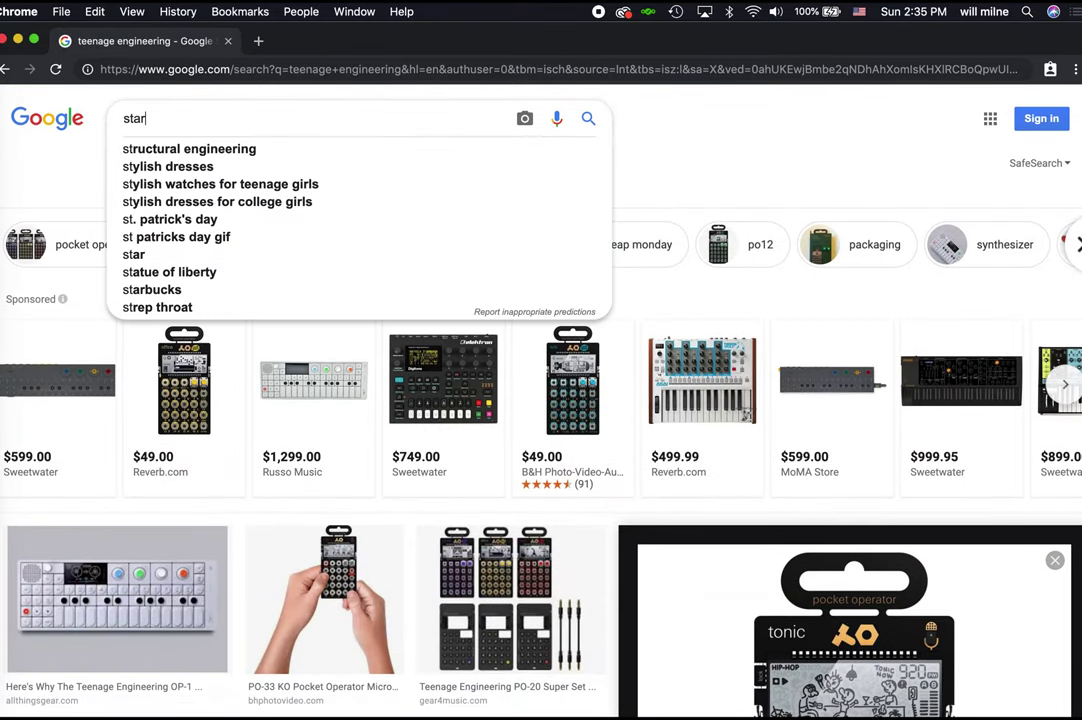
text(bucks drink)
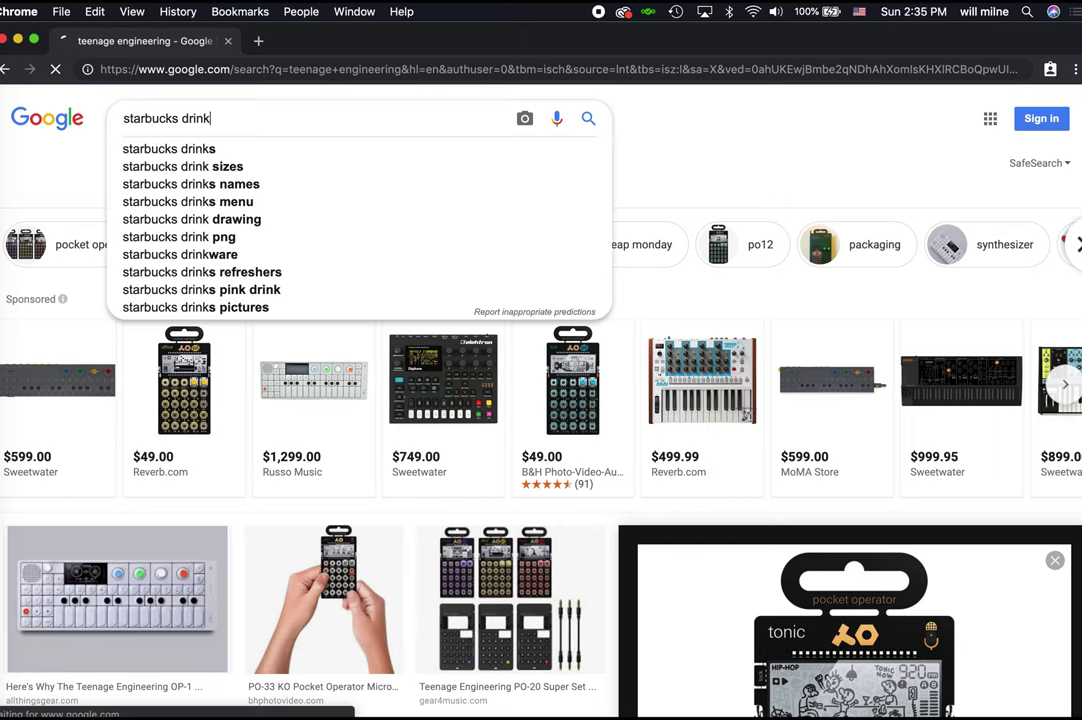
key(Return)
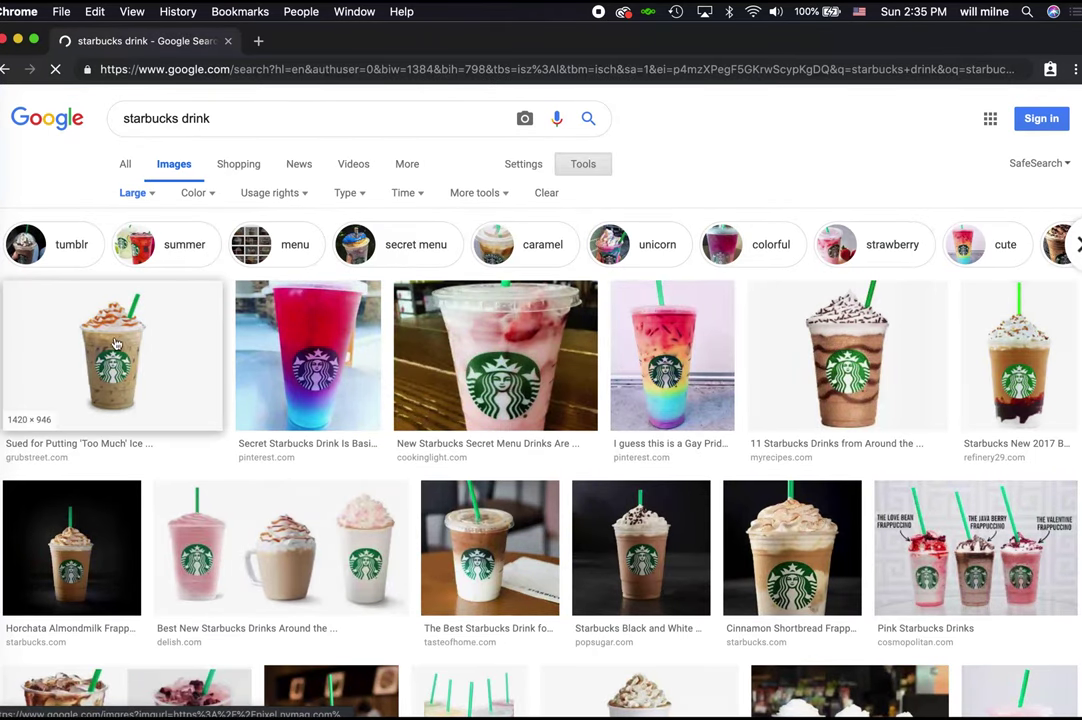
Scroll the results and open the caramel iced latte image in a new tab.
scroll(586, 537, down, 3)
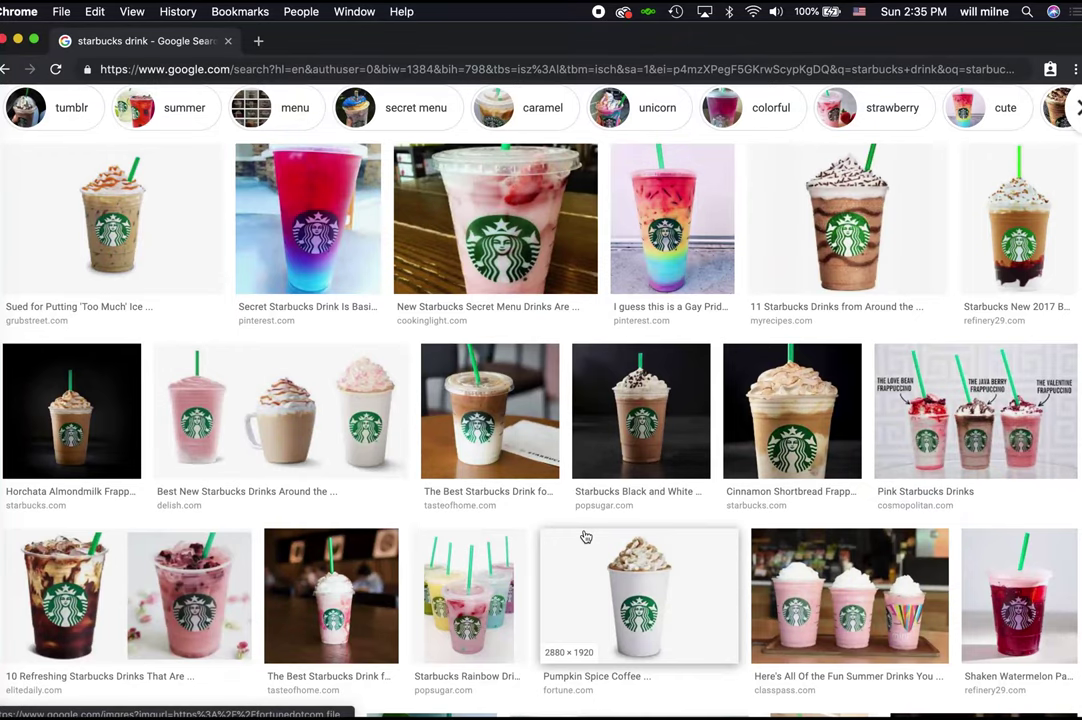
scroll(586, 537, down, 5)
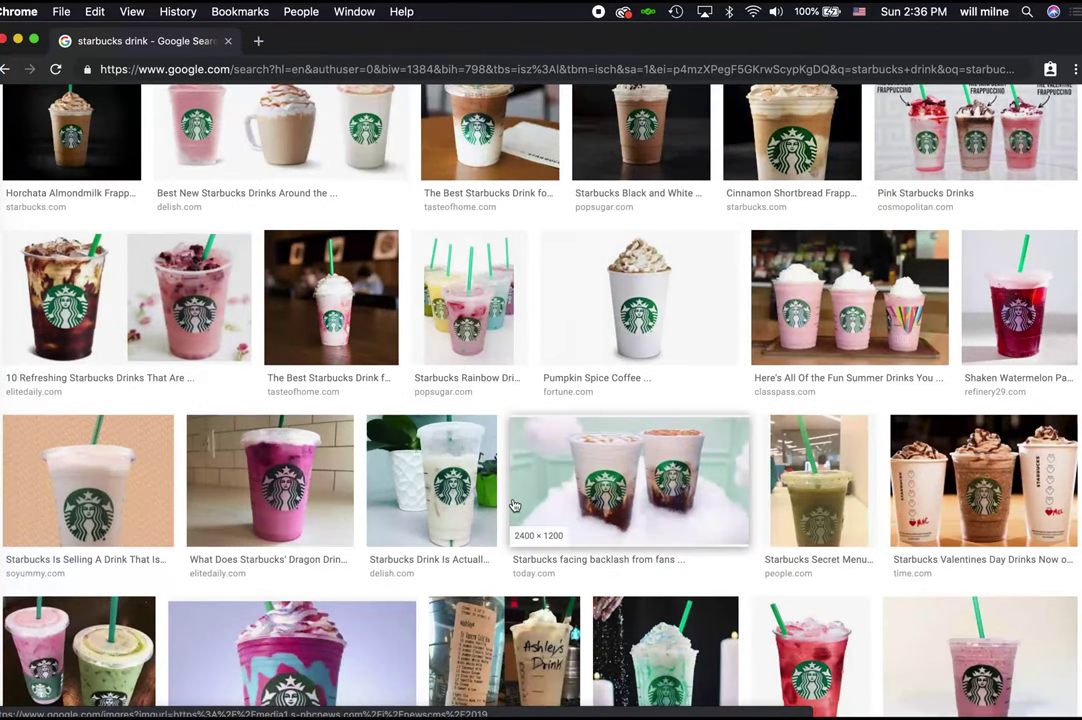
scroll(473, 566, down, 4)
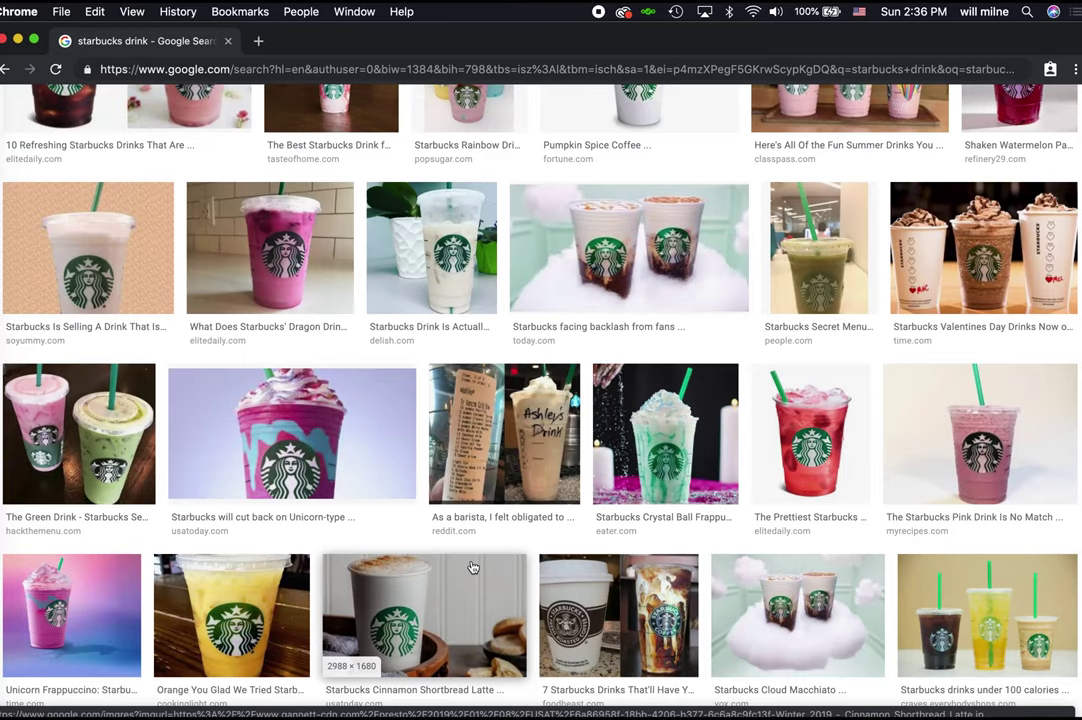
scroll(473, 567, down, 1)
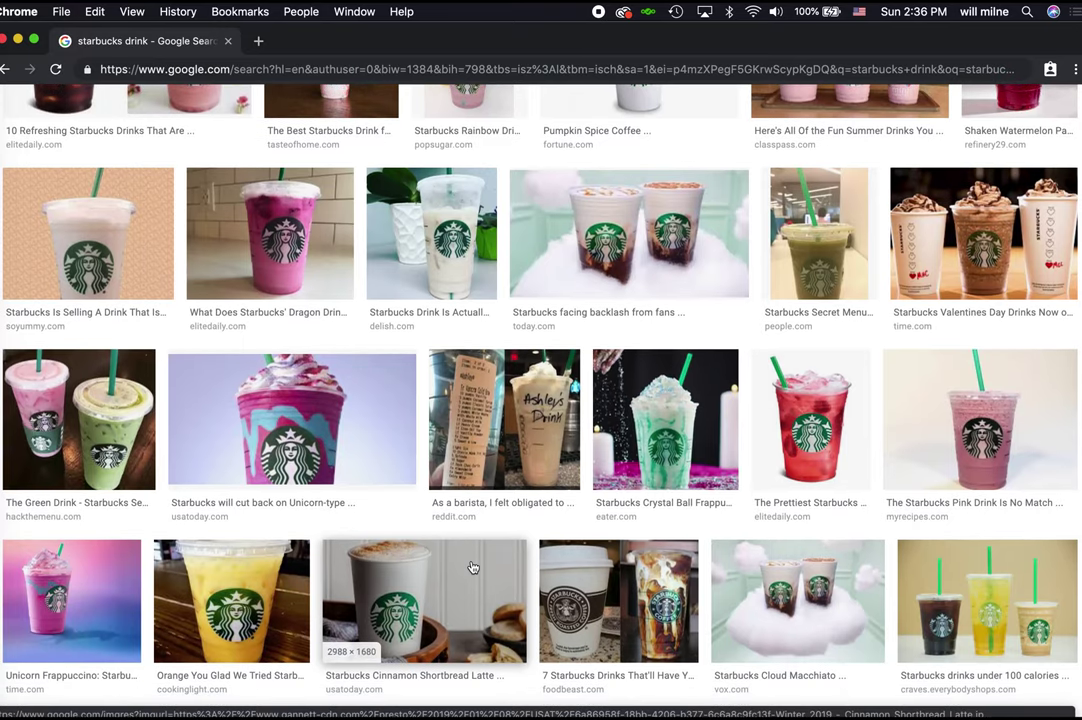
scroll(473, 567, down, 5)
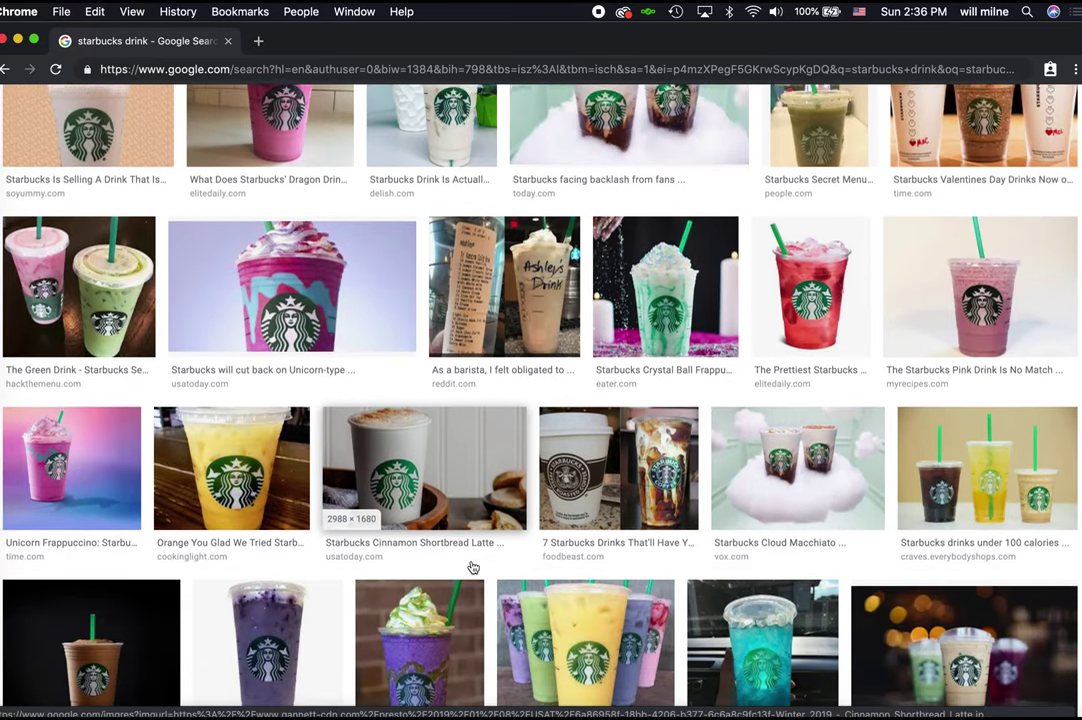
scroll(473, 567, down, 4)
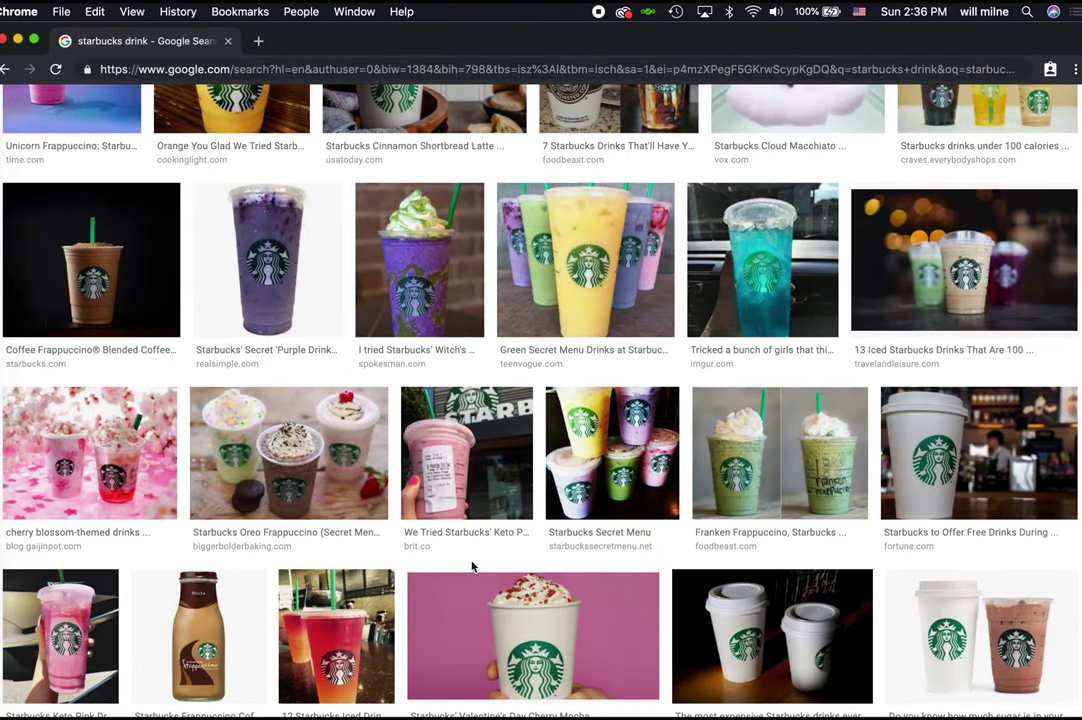
scroll(473, 567, down, 5)
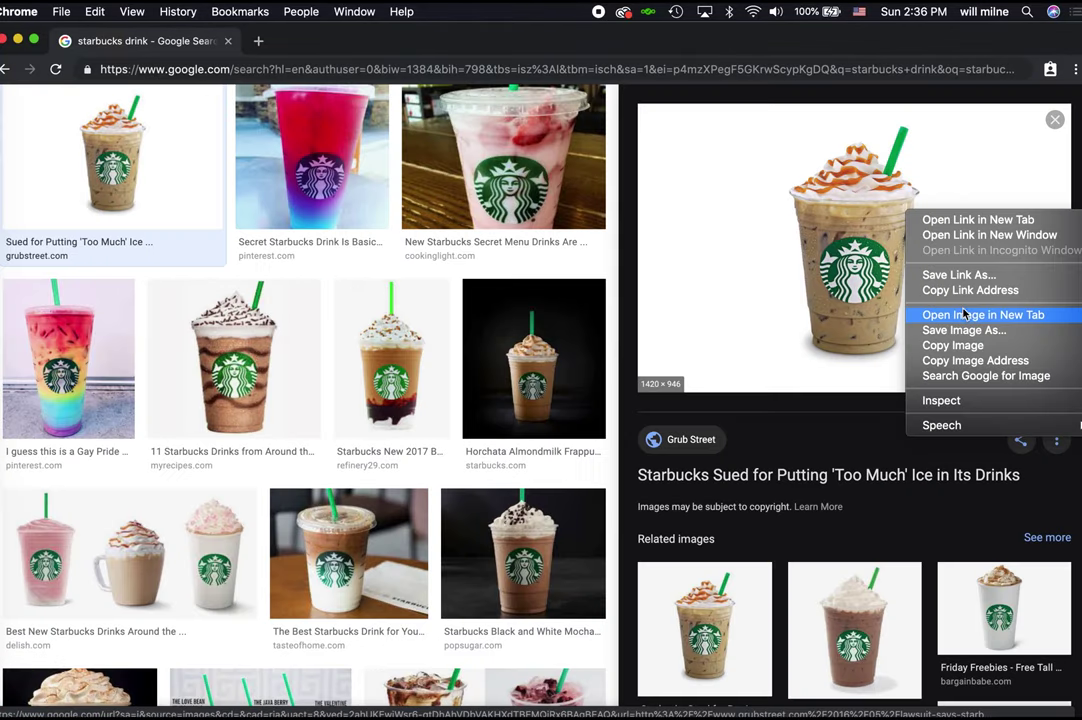
click(961, 316)
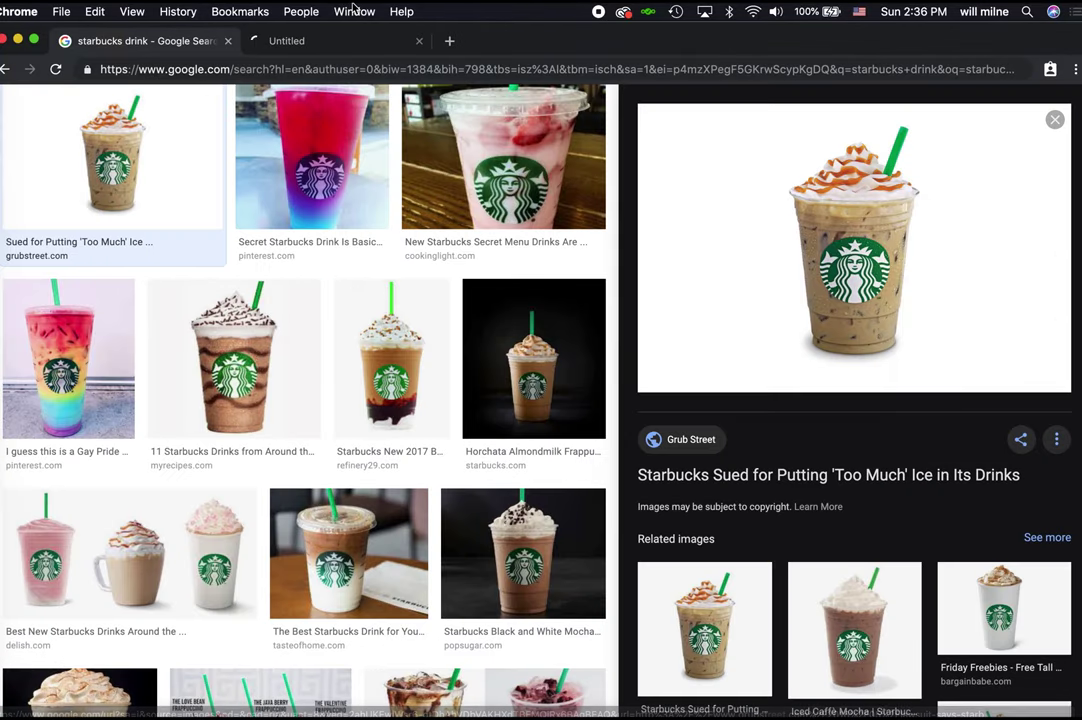
Copy the full-size latte image and return to Photoshop.
click(325, 44)
click(568, 327)
right_click(568, 327)
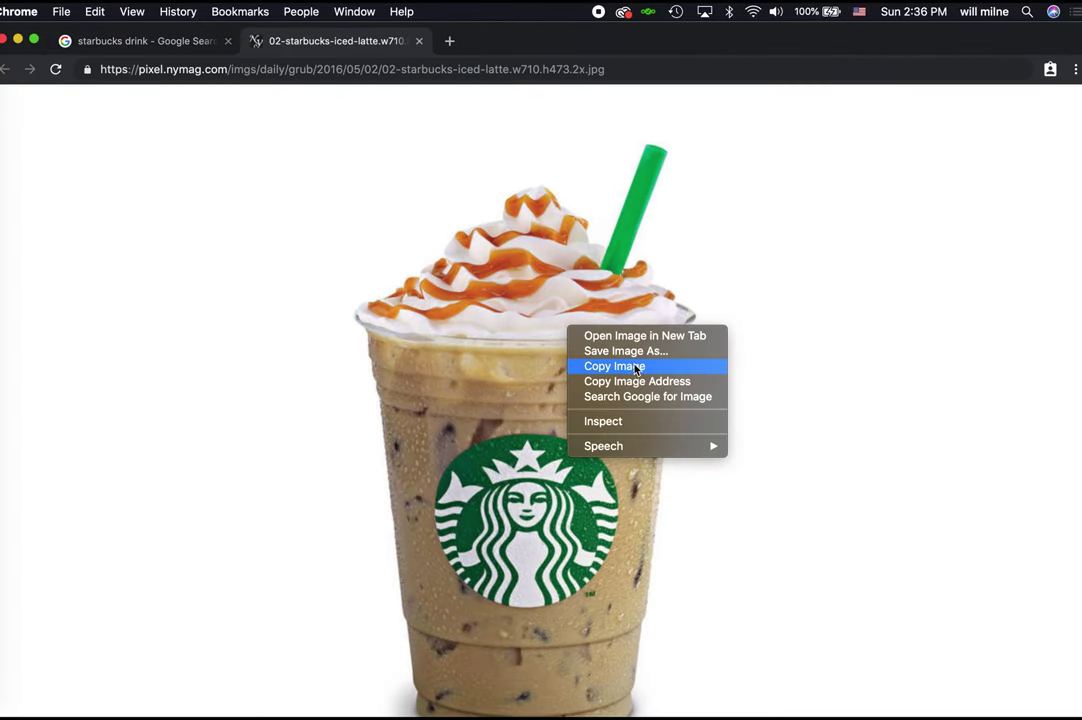
click(605, 366)
click(10, 355)
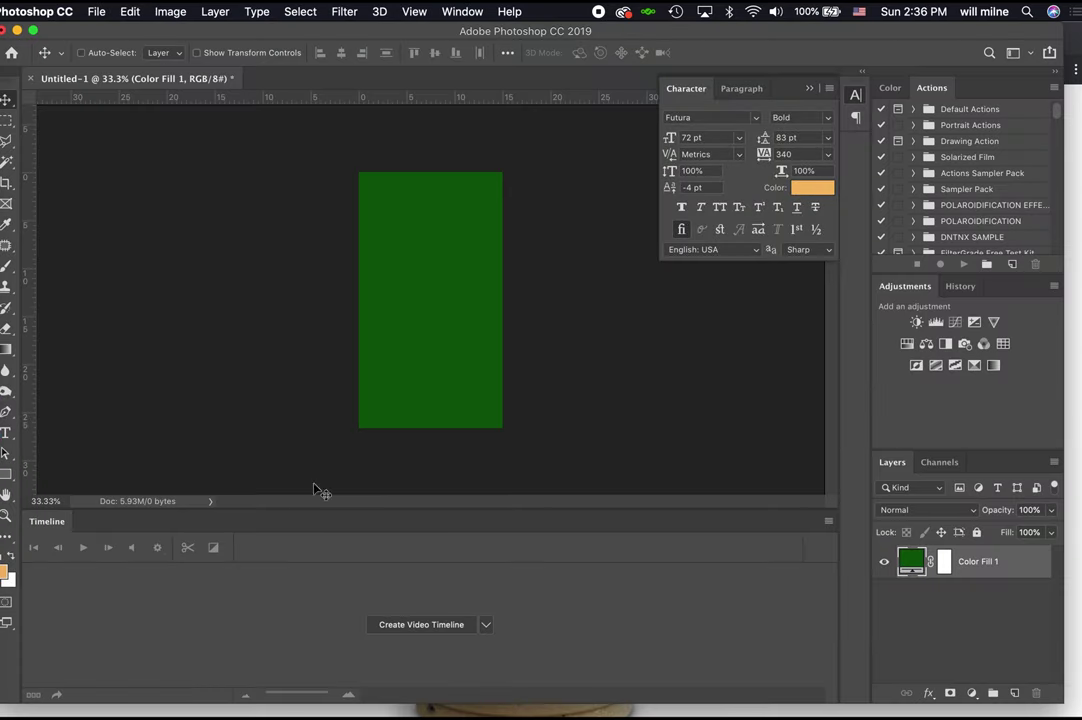
Paste the Starbucks drink image as a new layer and shift it slightly left.
key(super+v)
key(super+equal)
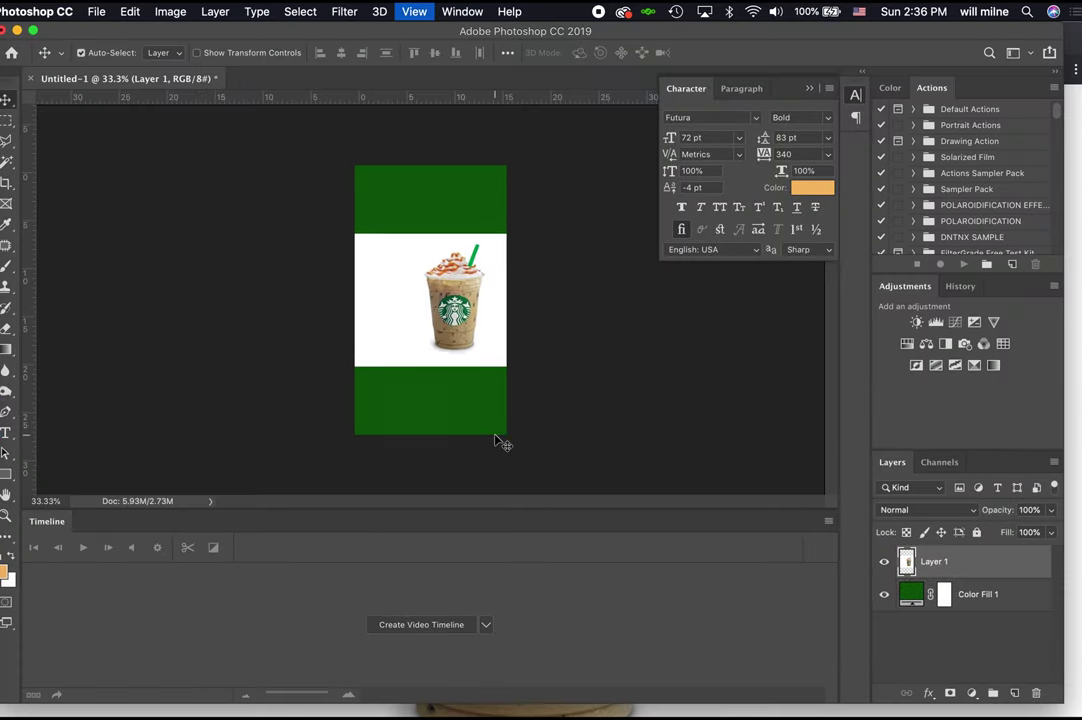
drag(501, 314, 466, 314)
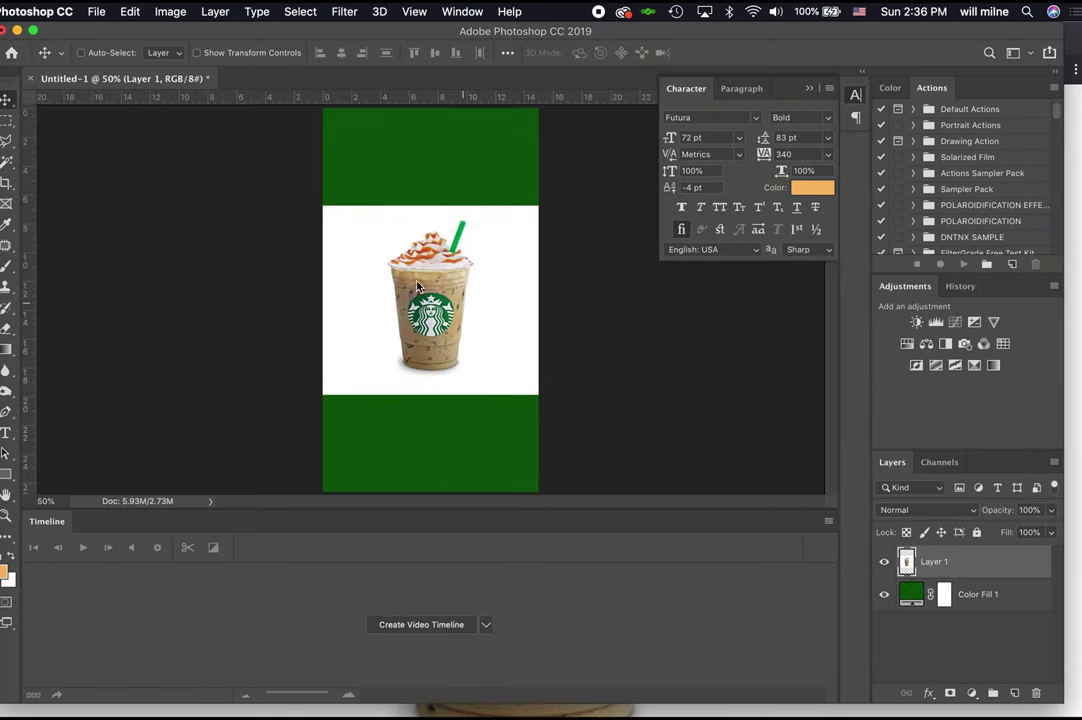
Magic Wand-select the white background around the cup, settling on tolerance 15.
click(7, 163)
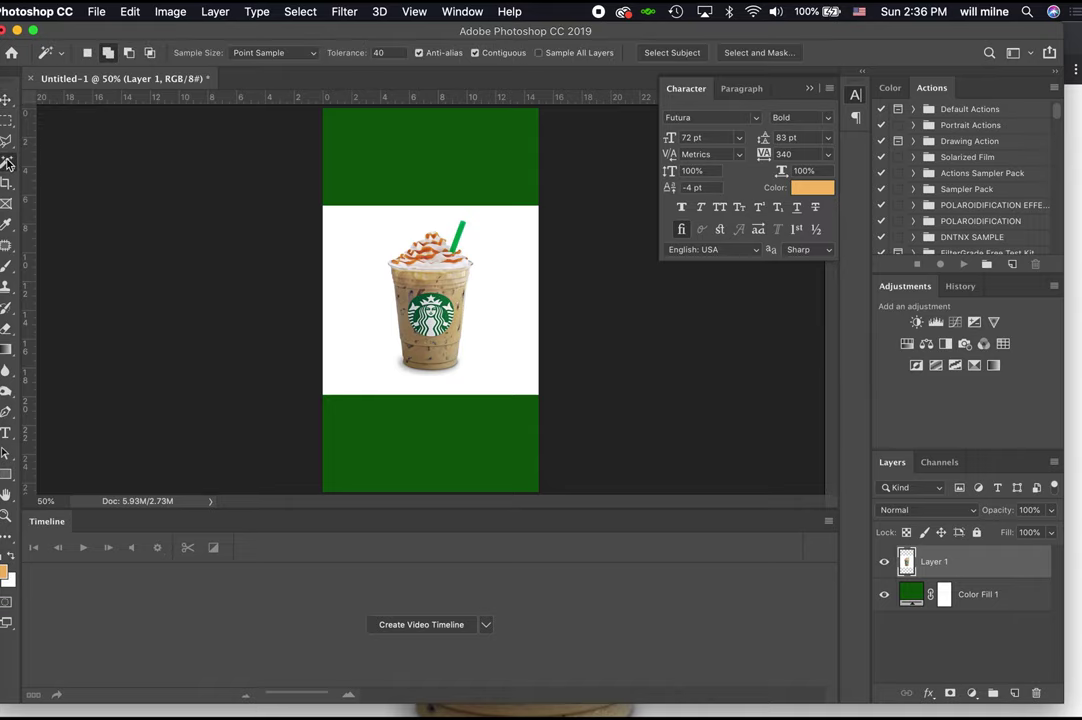
click(371, 317)
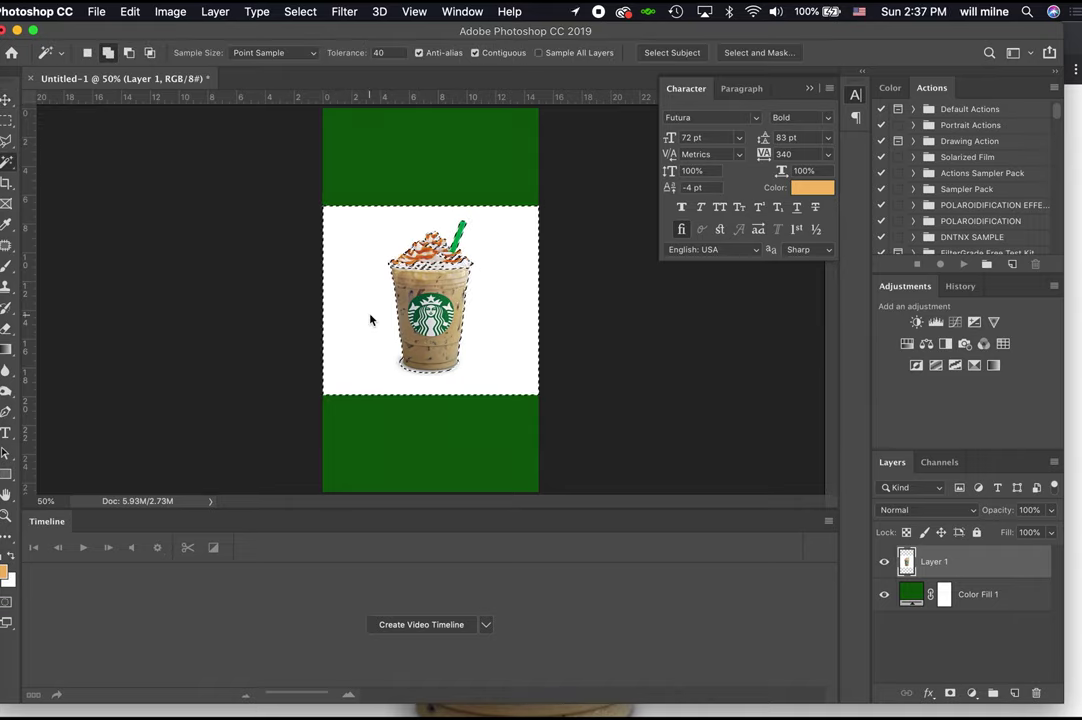
key(super+d)
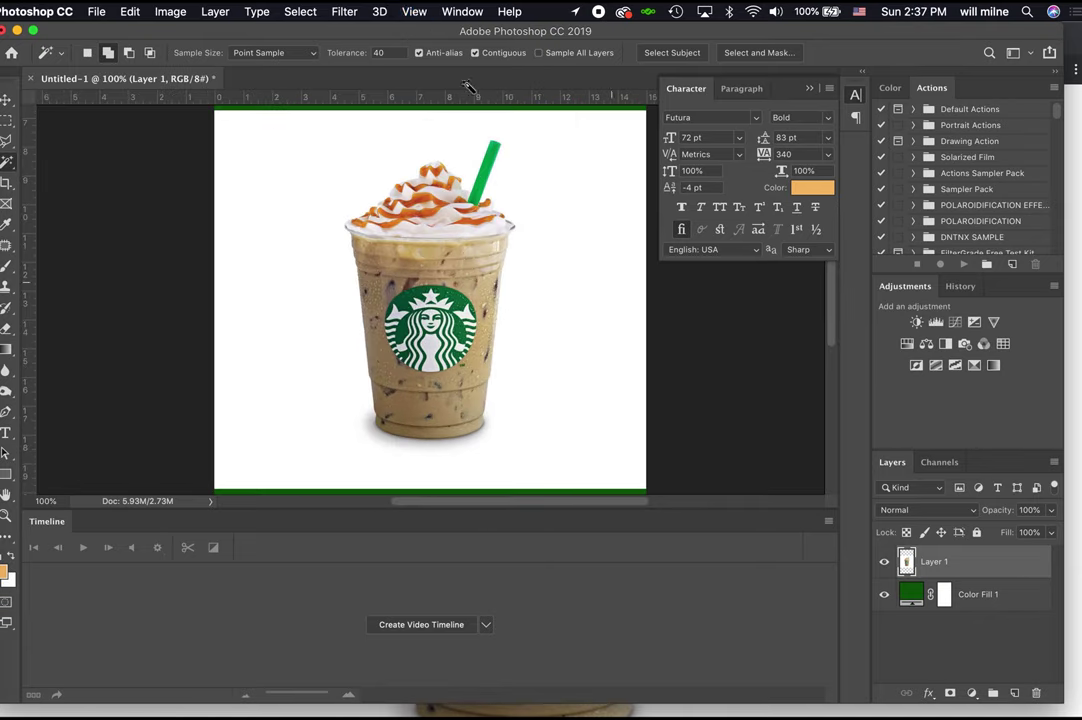
key(Return)
text(25)
click(578, 328)
key(super+d)
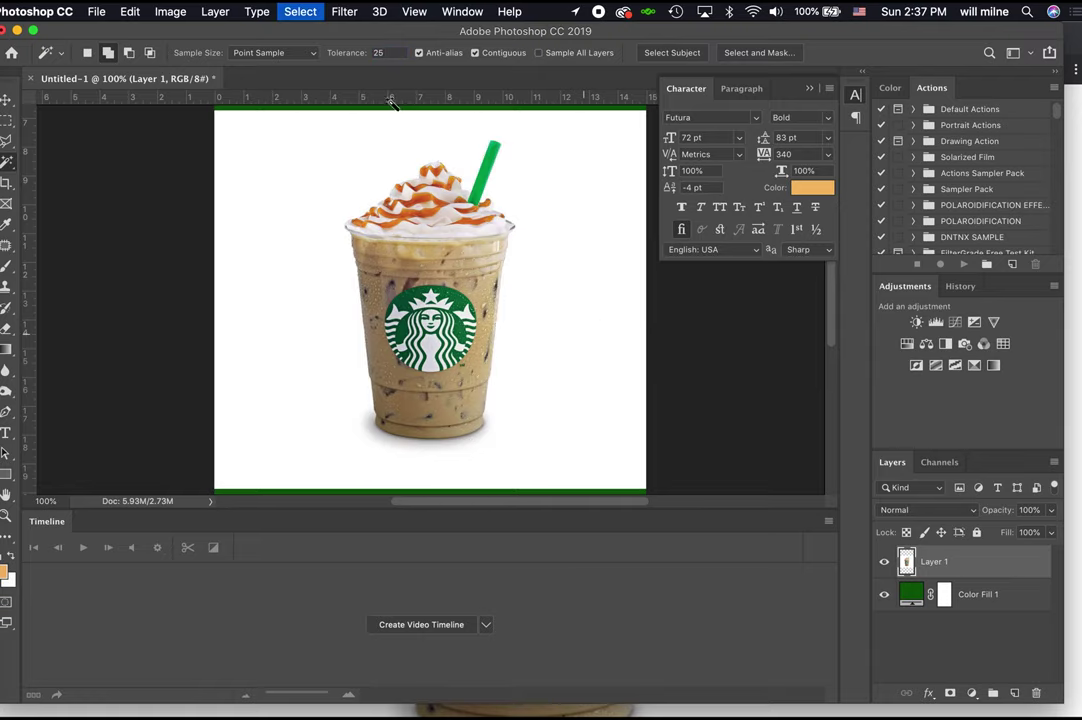
double_click(391, 53)
text(1)
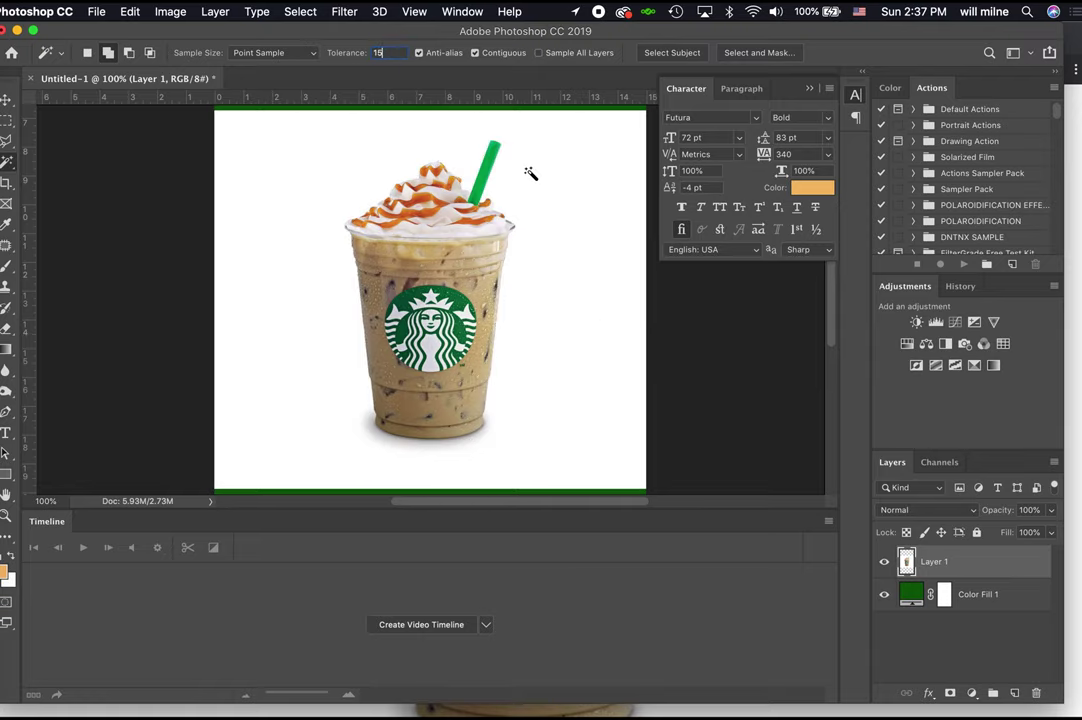
text(5)
click(561, 221)
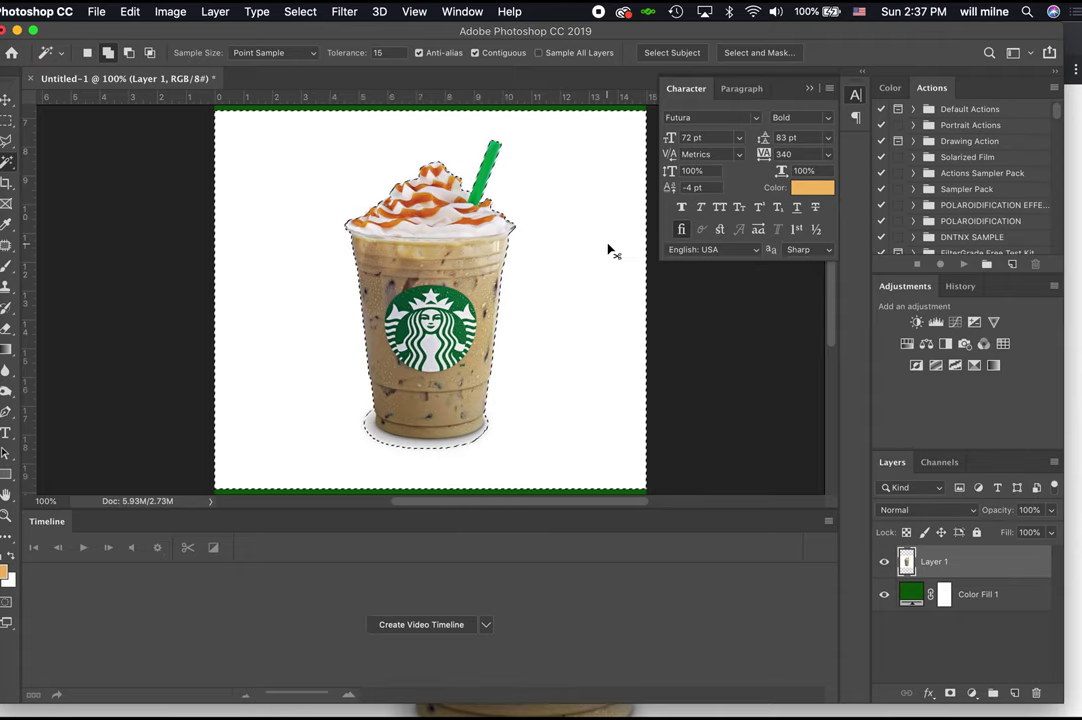
Add the cup's shadow and base edge to the background selection.
shift+click(417, 445)
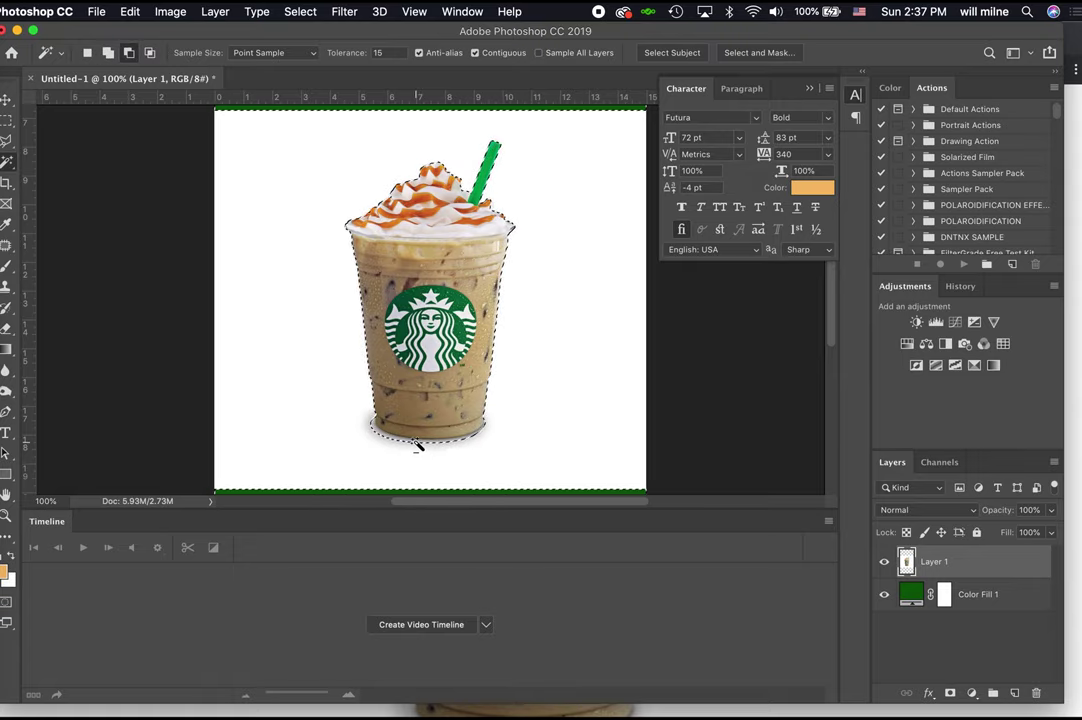
key(super+h)
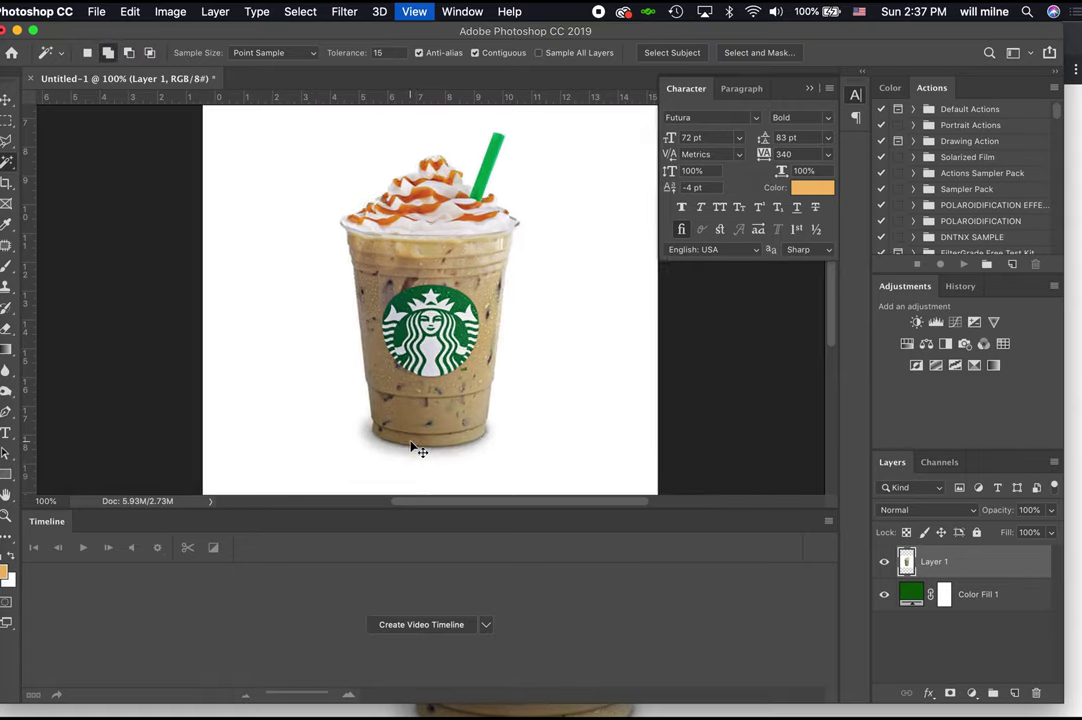
key(super+equal)
key(super+equal)
key(super+equal)
scroll(401, 338, down, 5)
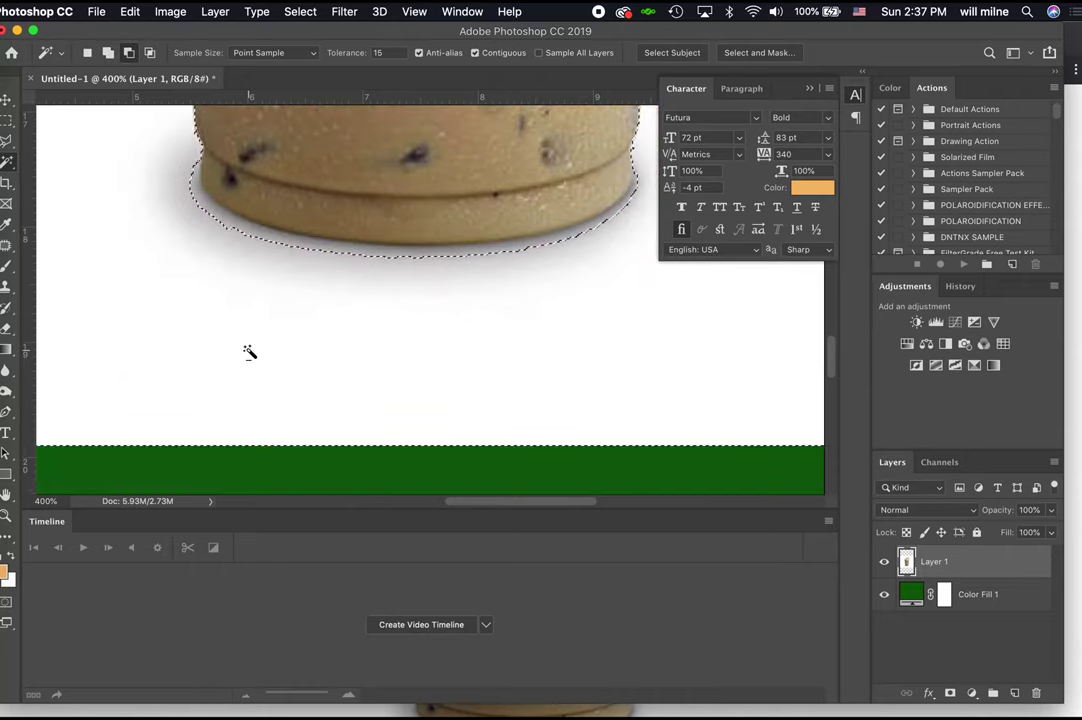
shift+click(214, 198)
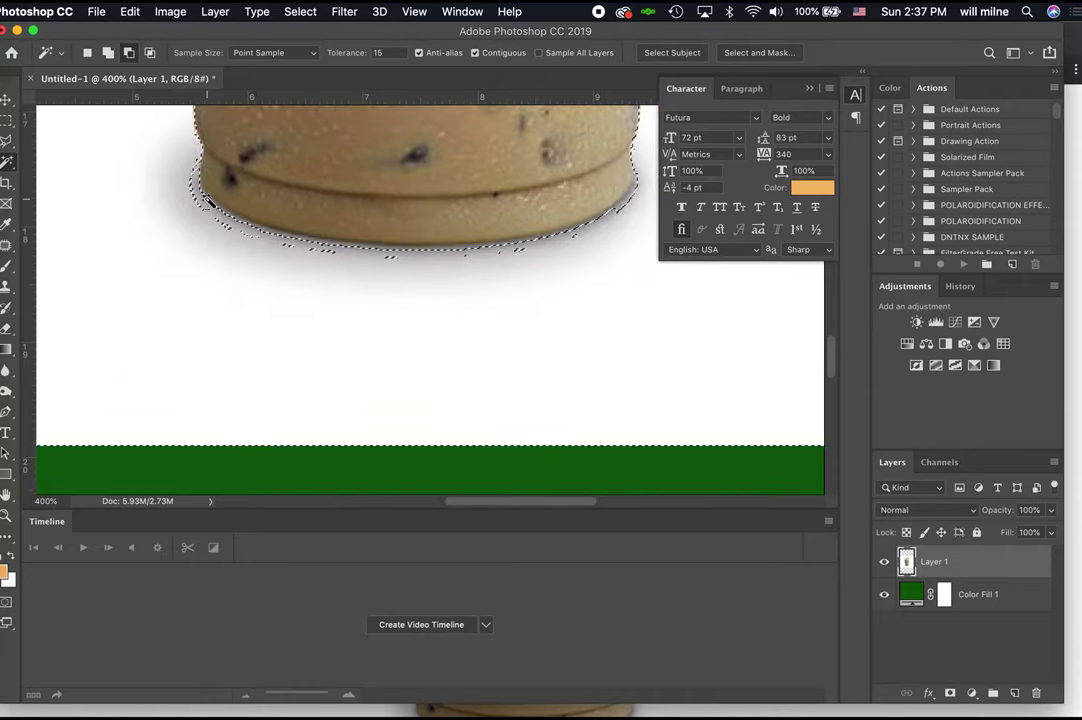
alt+click(207, 201)
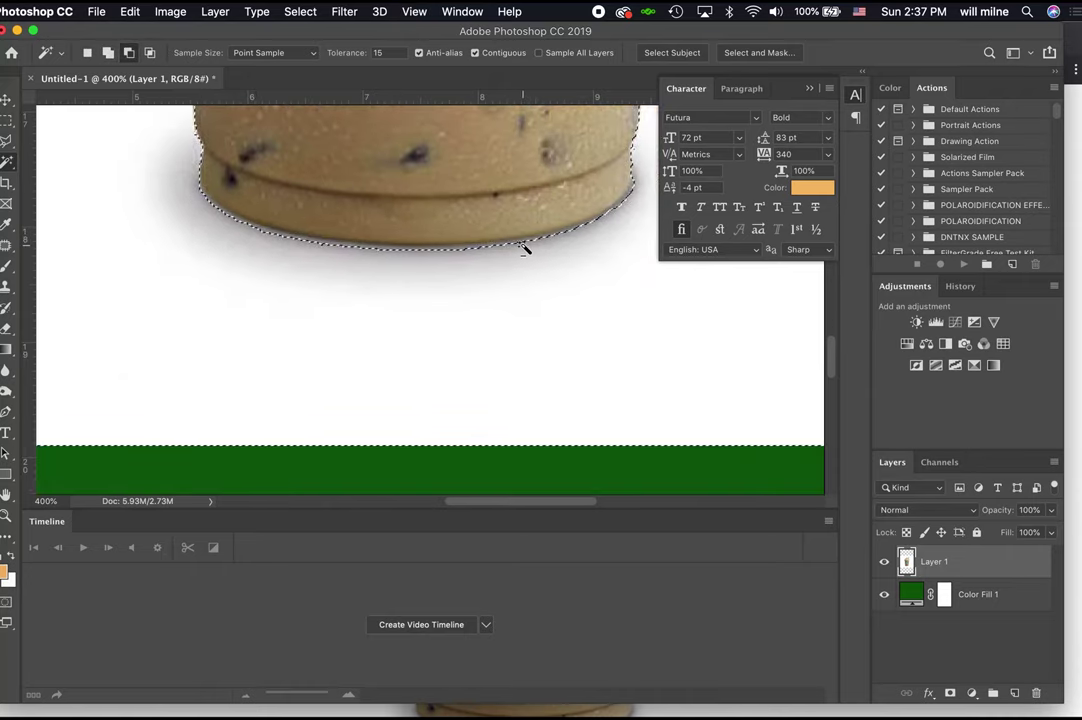
scroll(601, 227, right, 3)
scroll(601, 227, up, 3)
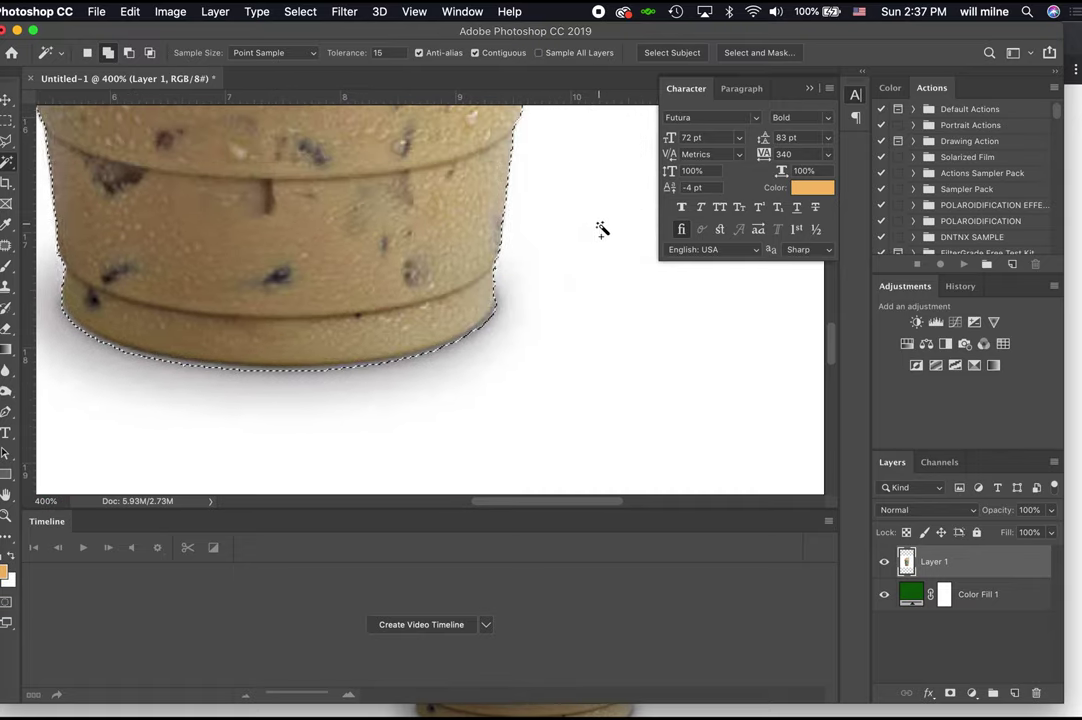
scroll(575, 285, up, 3)
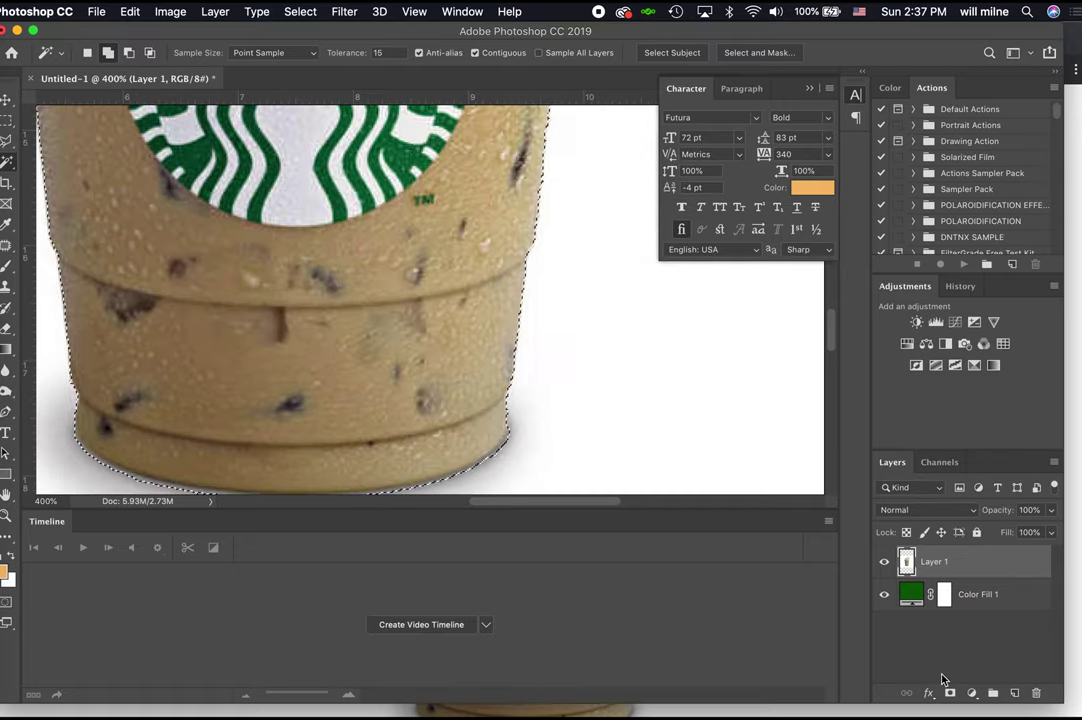
key(super+0)
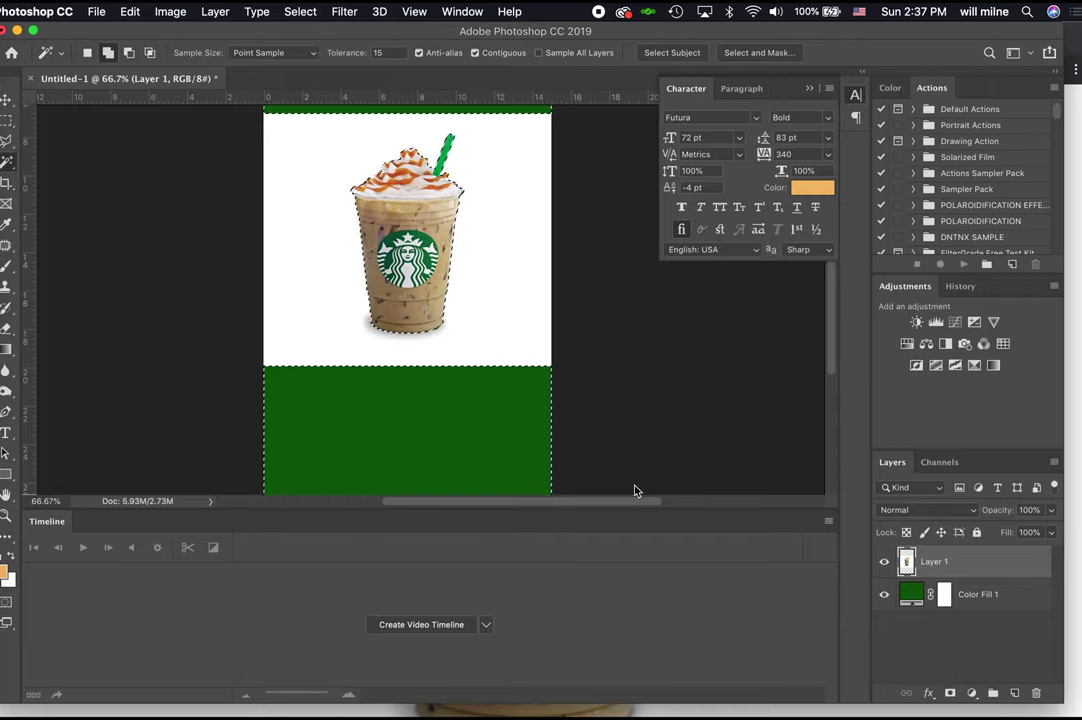
Add a layer mask to Layer 1 and set up a 14 px, 100% hard black brush.
click(950, 694)
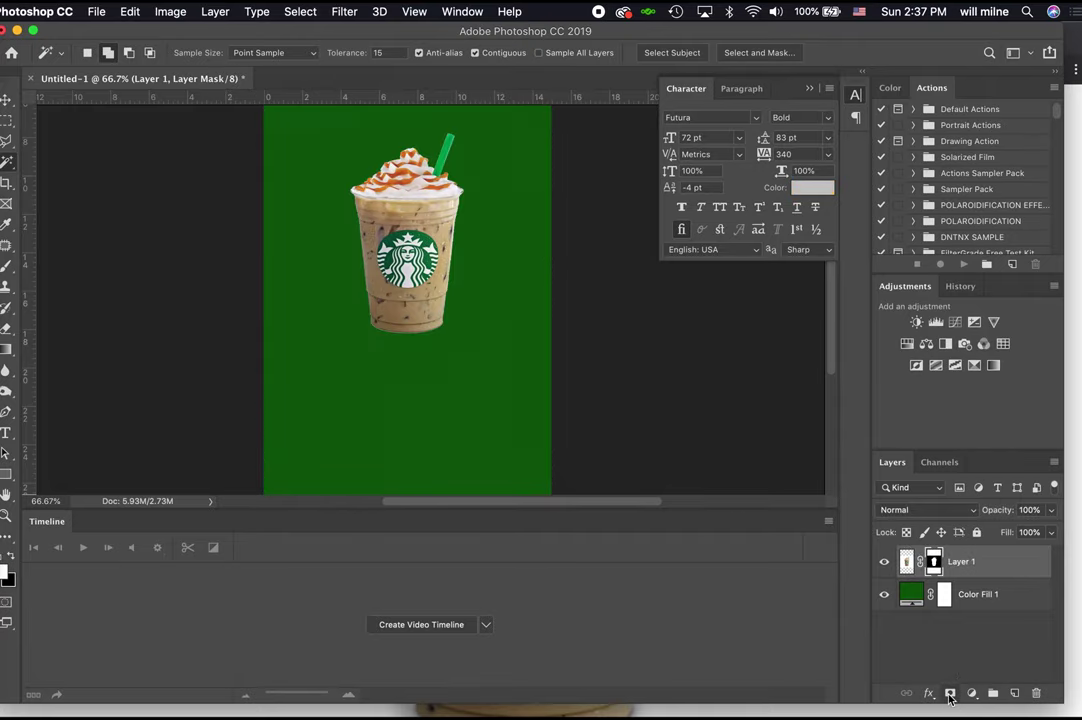
key(super+plus)
key(super+plus)
key(super+plus)
key(super+plus)
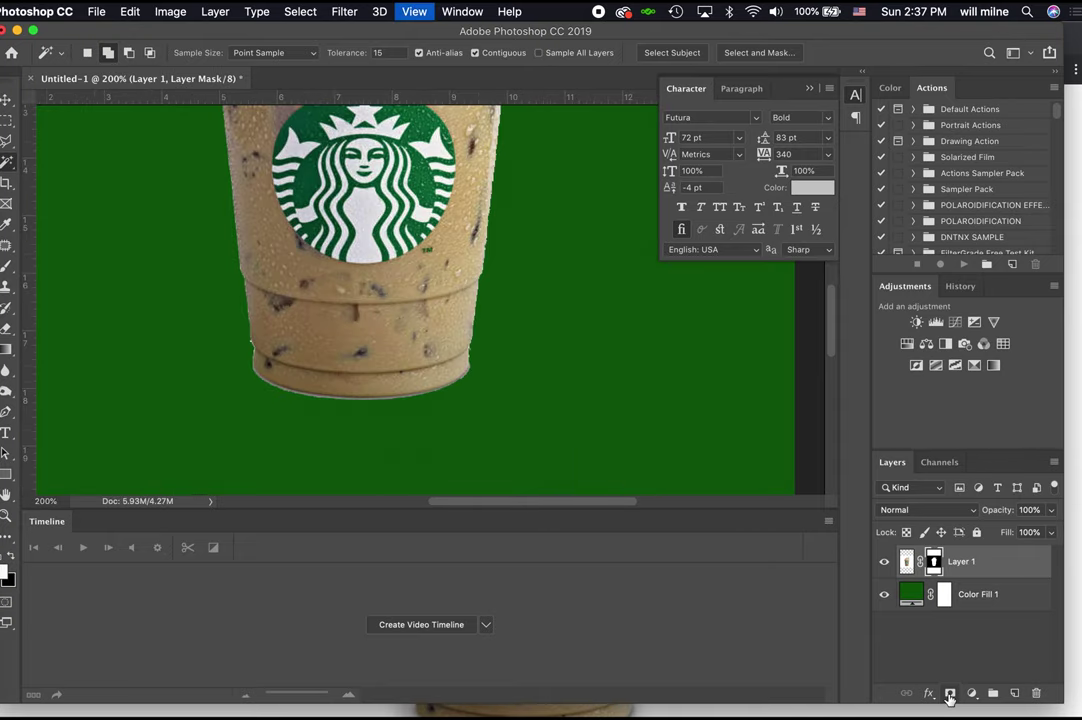
key(b)
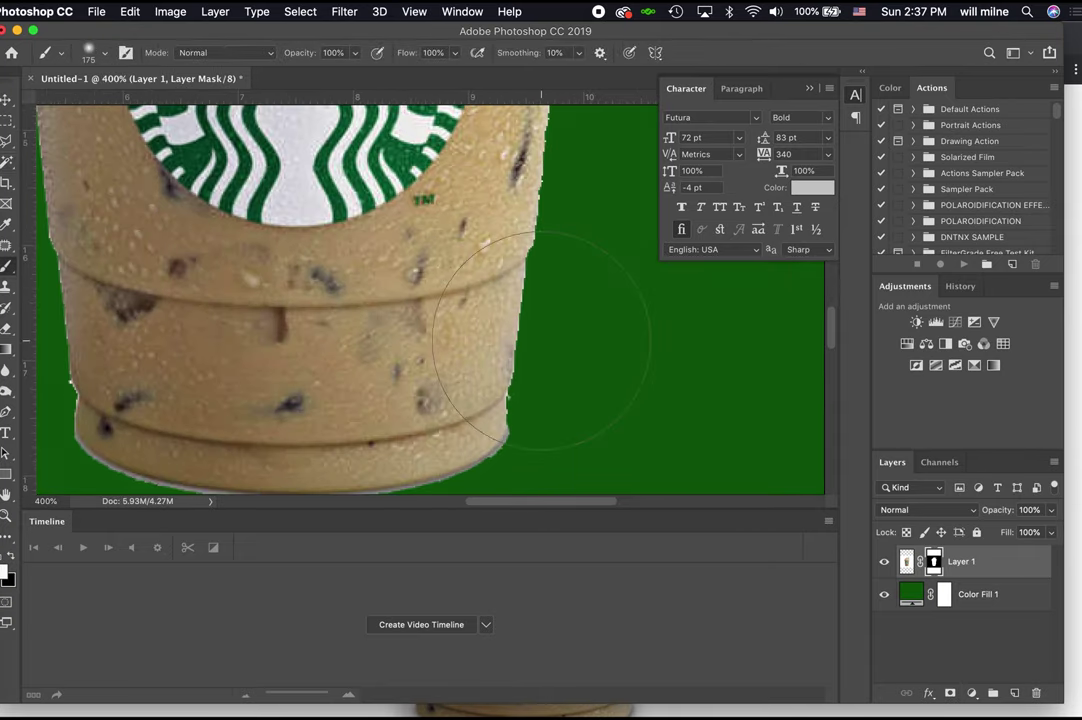
right_click(577, 372)
drag(711, 444, 758, 443)
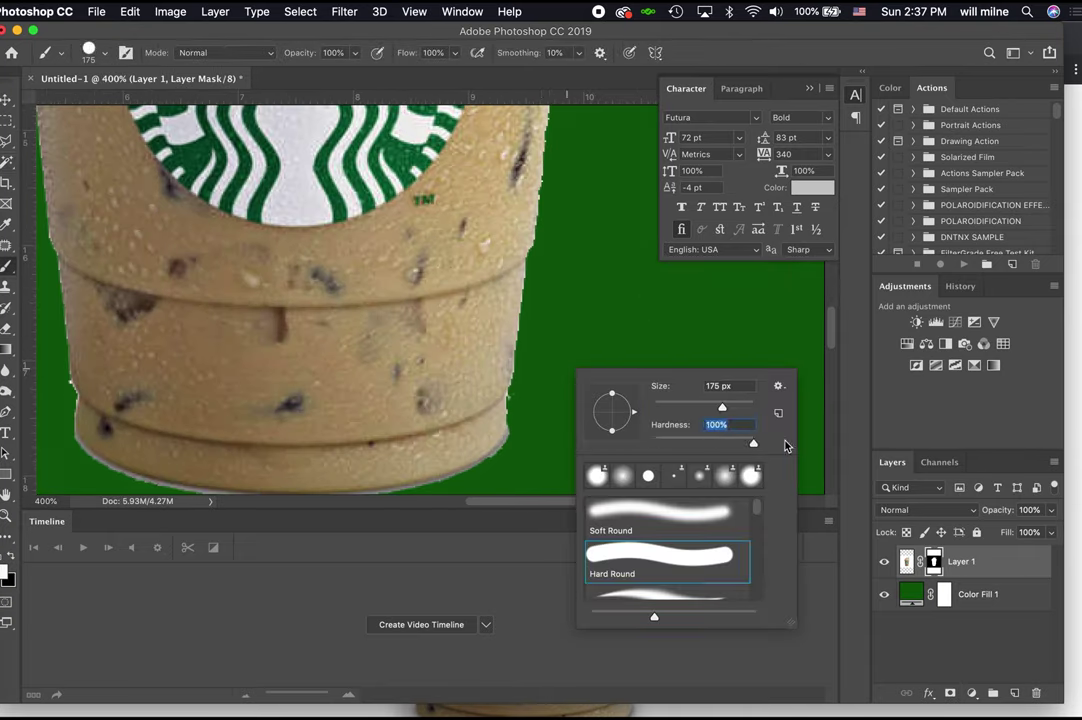
click(667, 402)
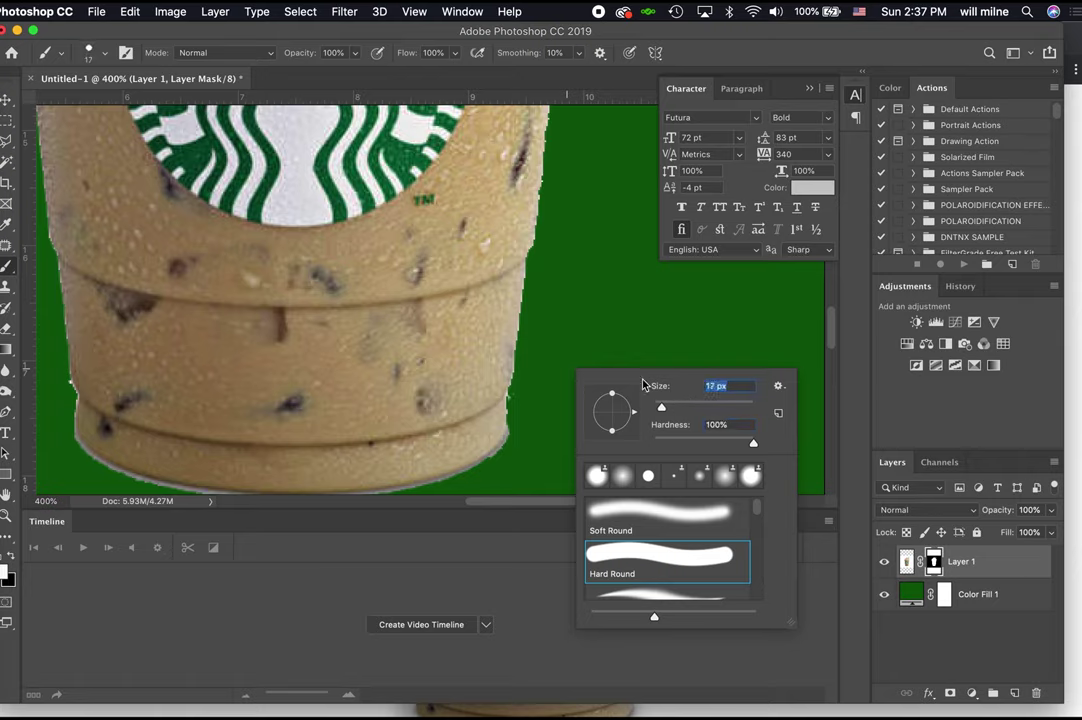
drag(667, 408, 657, 409)
click(561, 321)
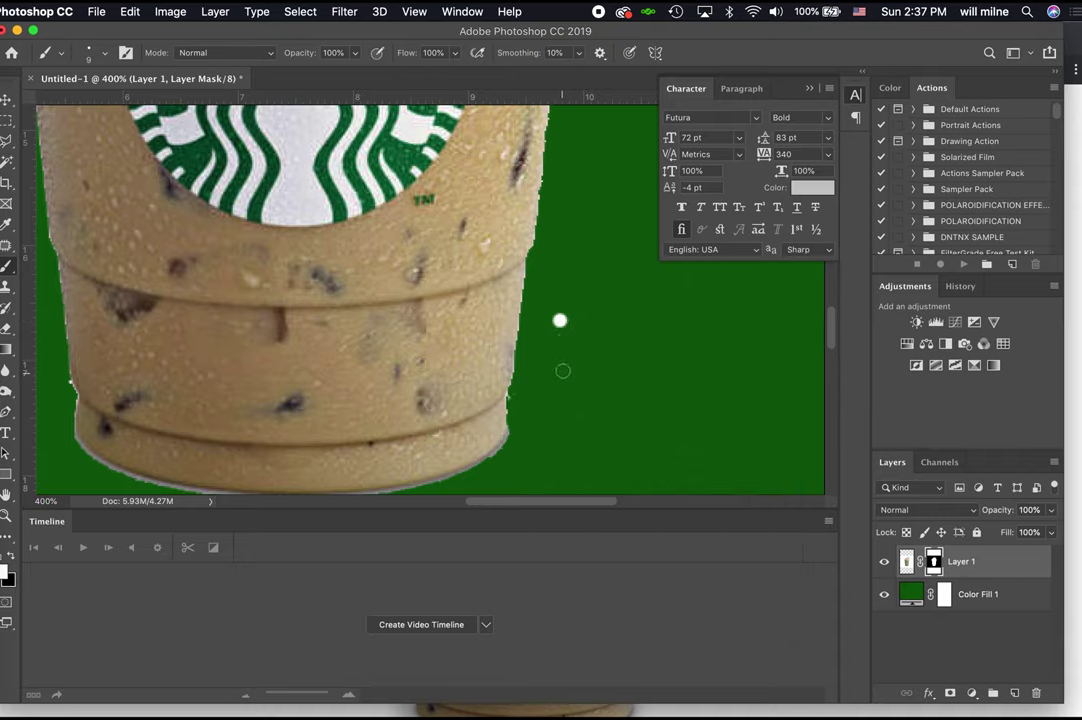
key(x)
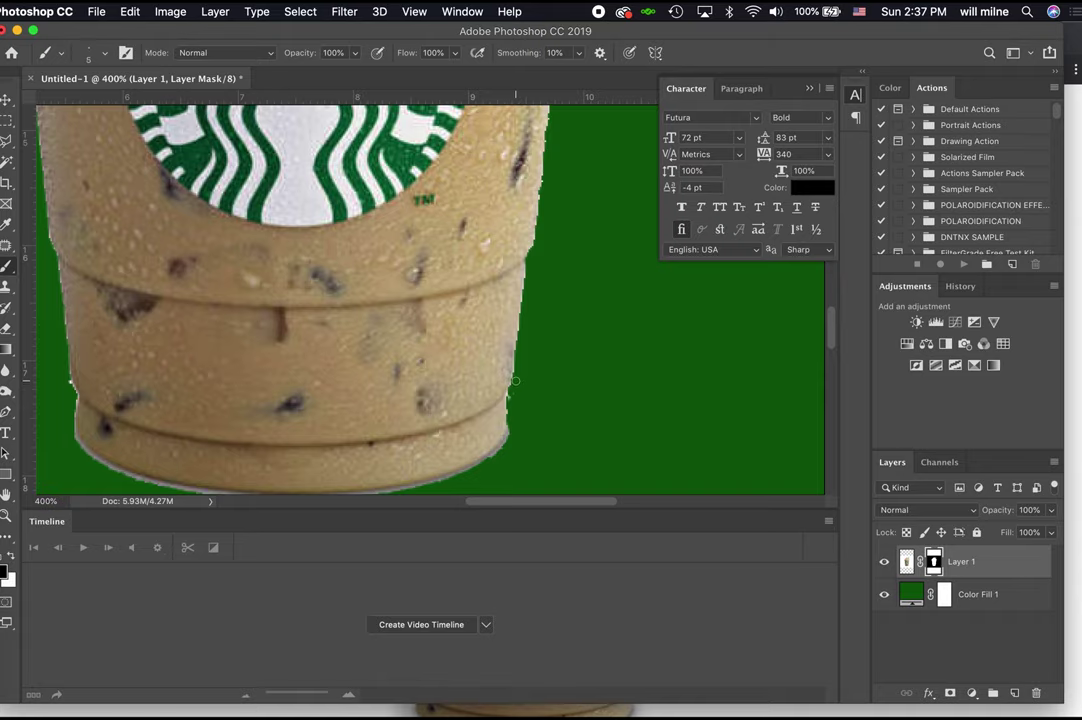
Paint the mask to straighten the cup's right edge up to its top.
drag(530, 262, 539, 334)
scroll(536, 248, up, 8)
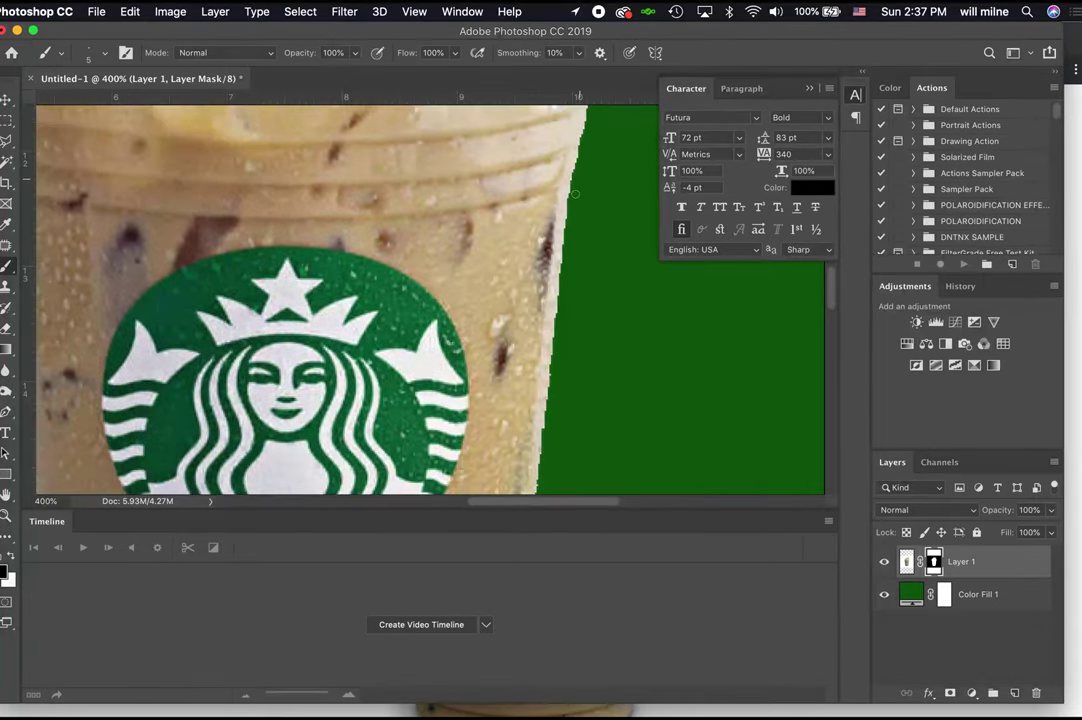
shift+click(572, 188)
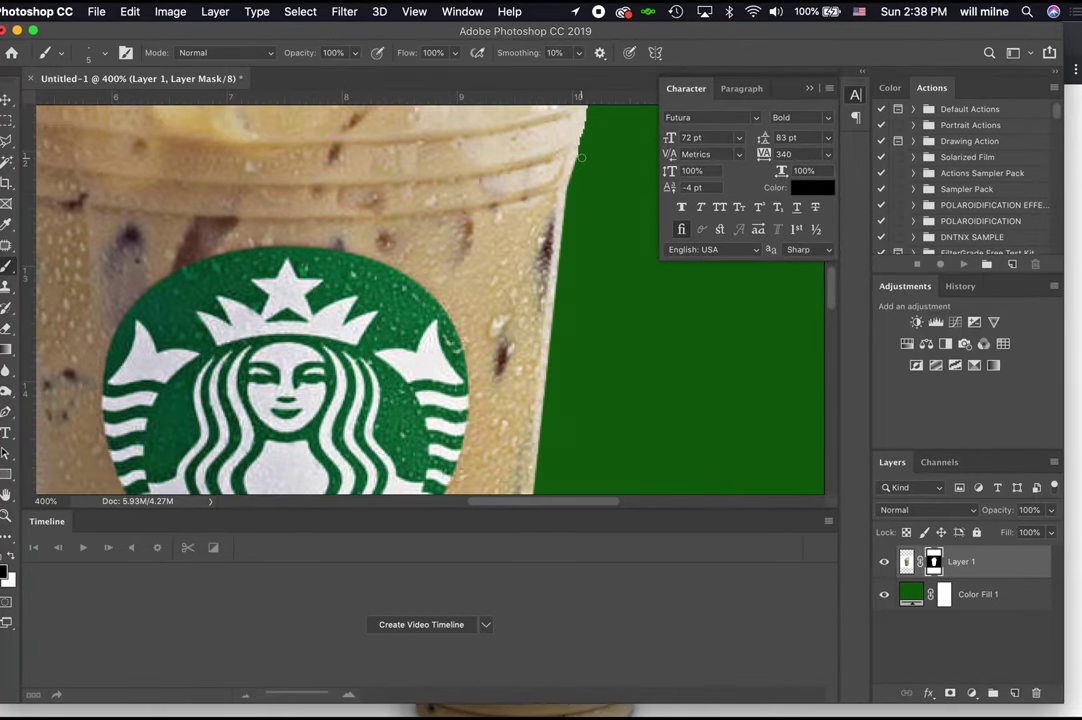
scroll(580, 160, up, 3)
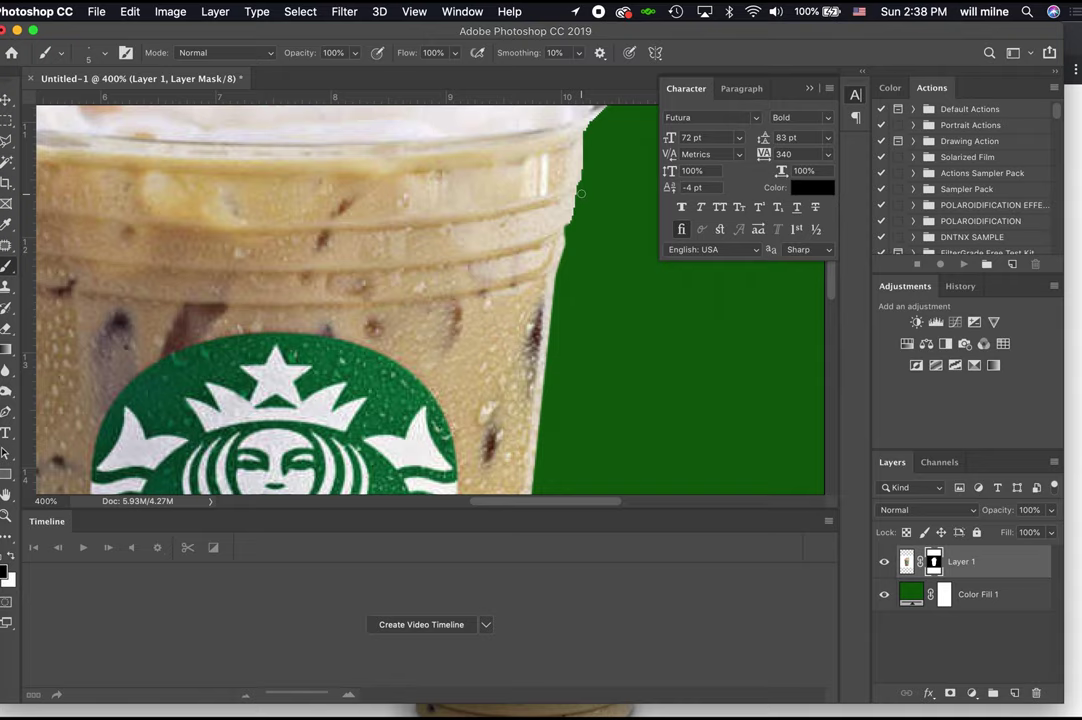
shift+click(579, 187)
scroll(567, 268, down, 10)
scroll(567, 268, left, 4)
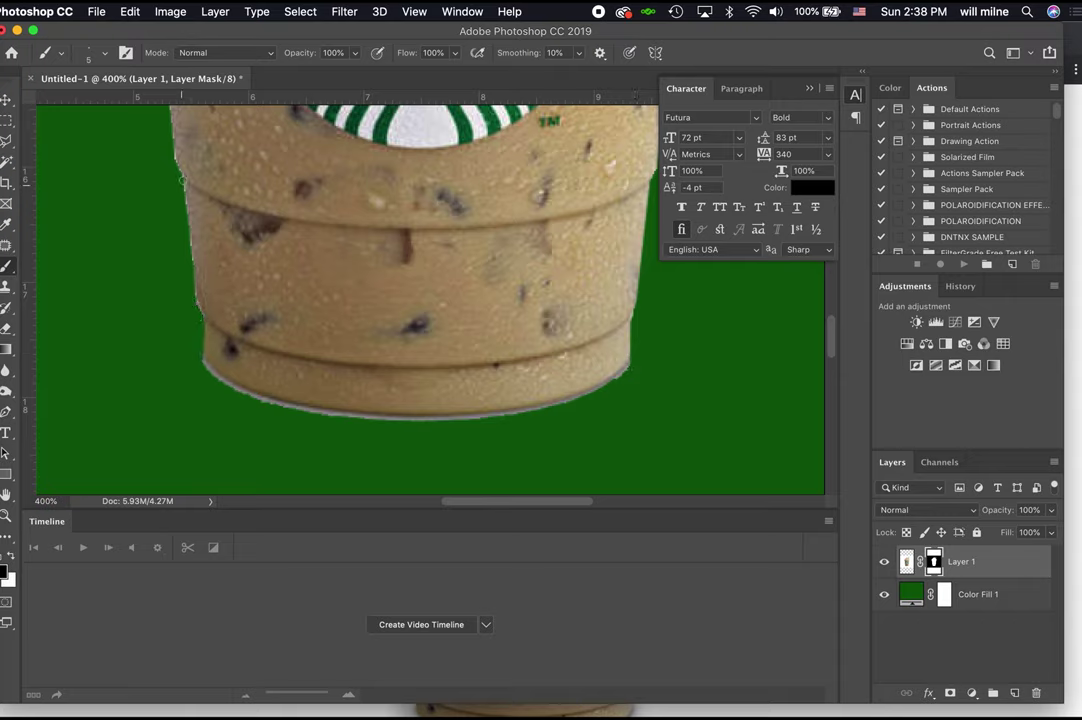
scroll(176, 165, up, 5)
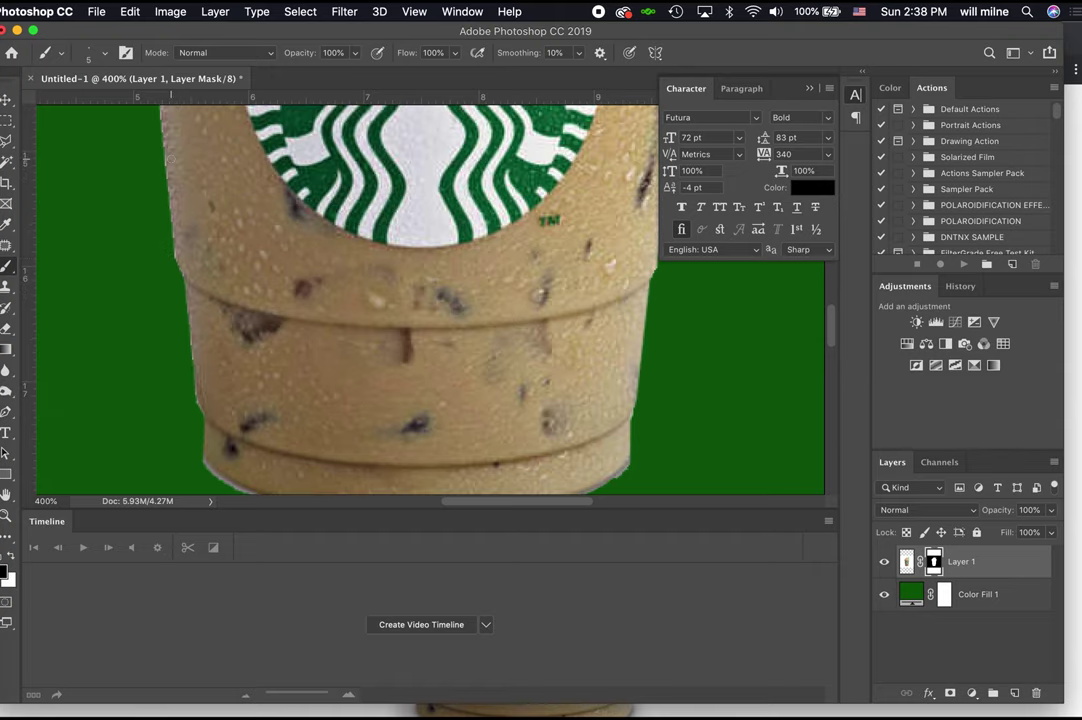
scroll(172, 276, up, 10)
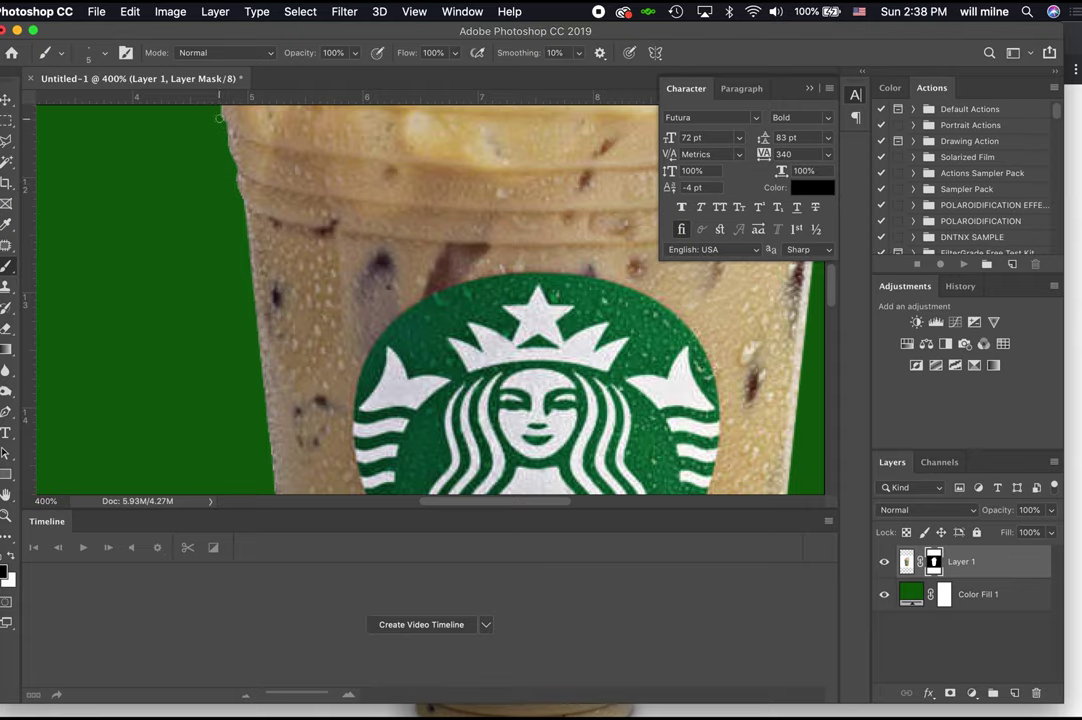
scroll(226, 140, up, 5)
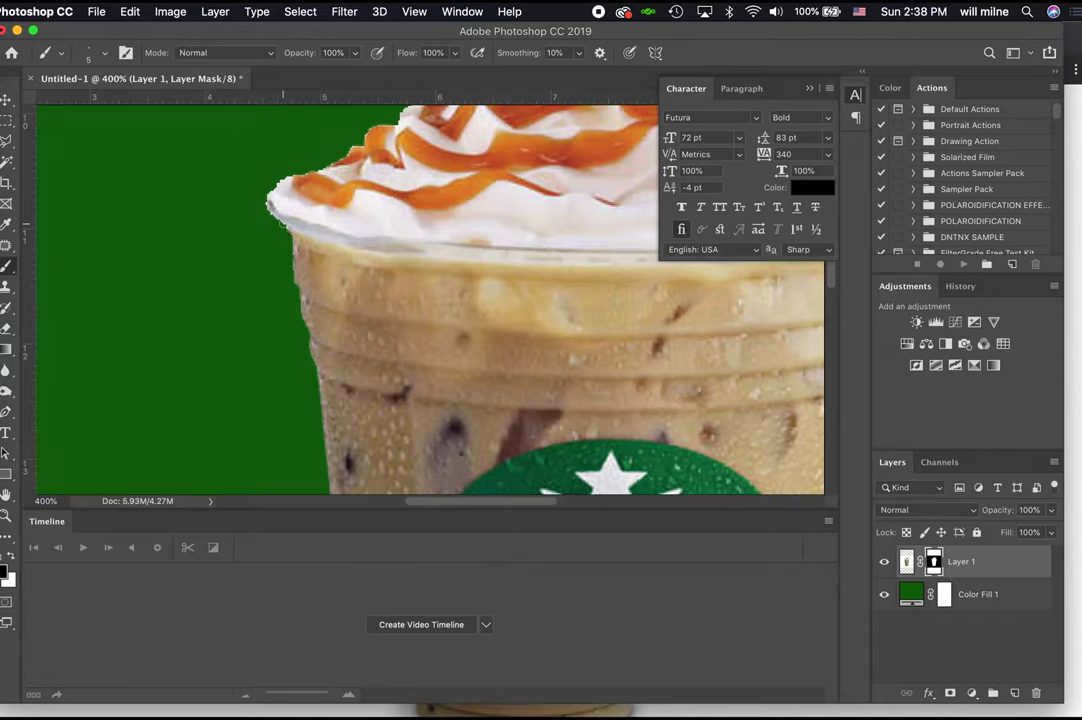
scroll(268, 207, right, 10)
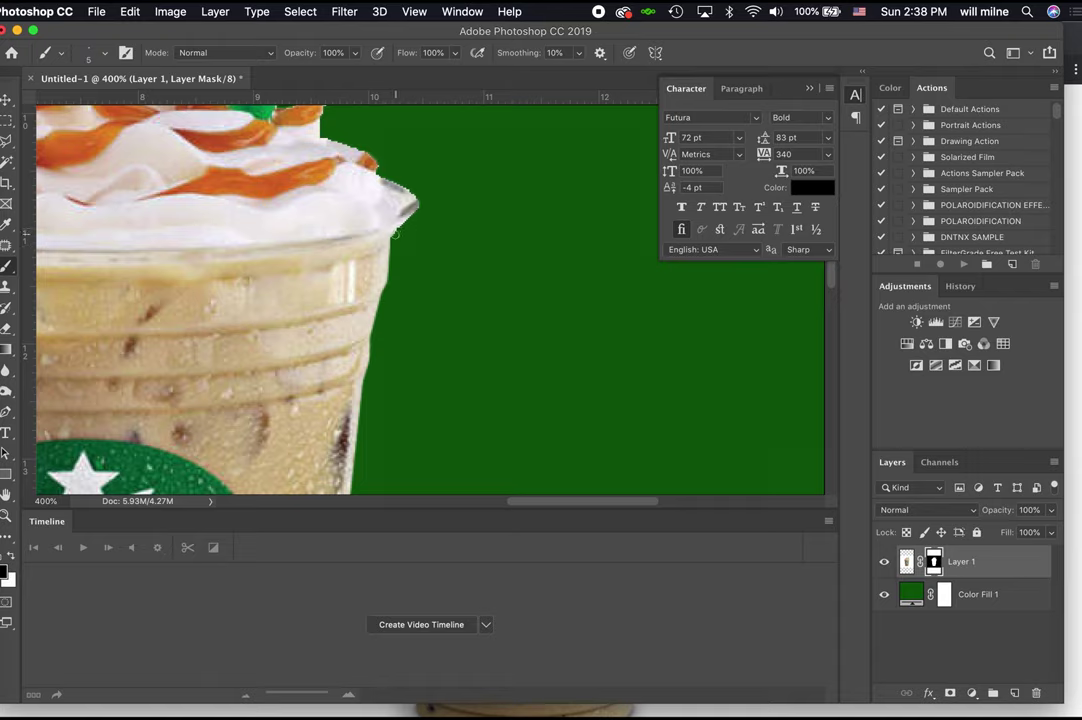
scroll(395, 232, left, 3)
scroll(395, 240, down, 10)
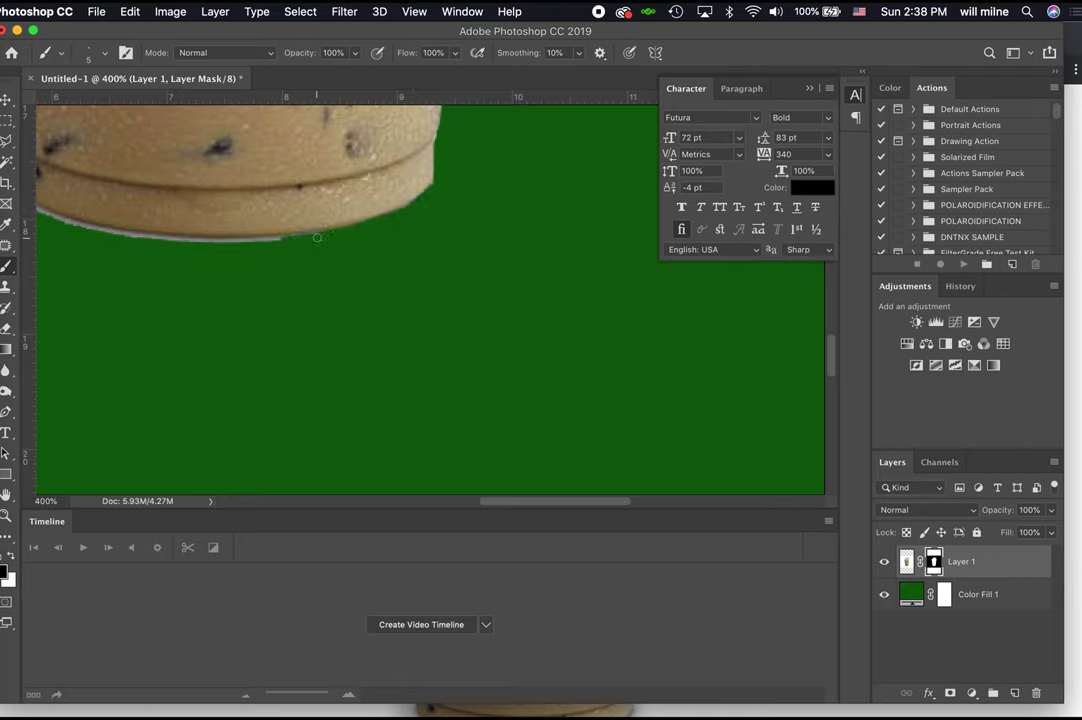
At 600% zoom, paint out the light fringe on the cup's bottom edge.
key(super+equal)
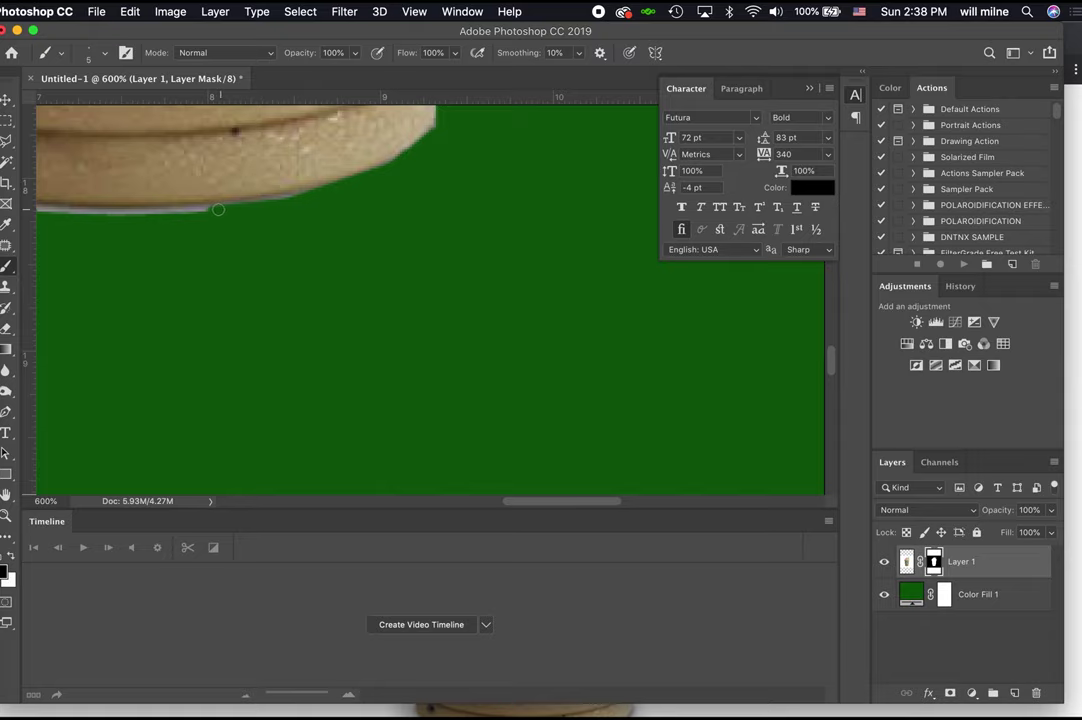
scroll(219, 222, left, 5)
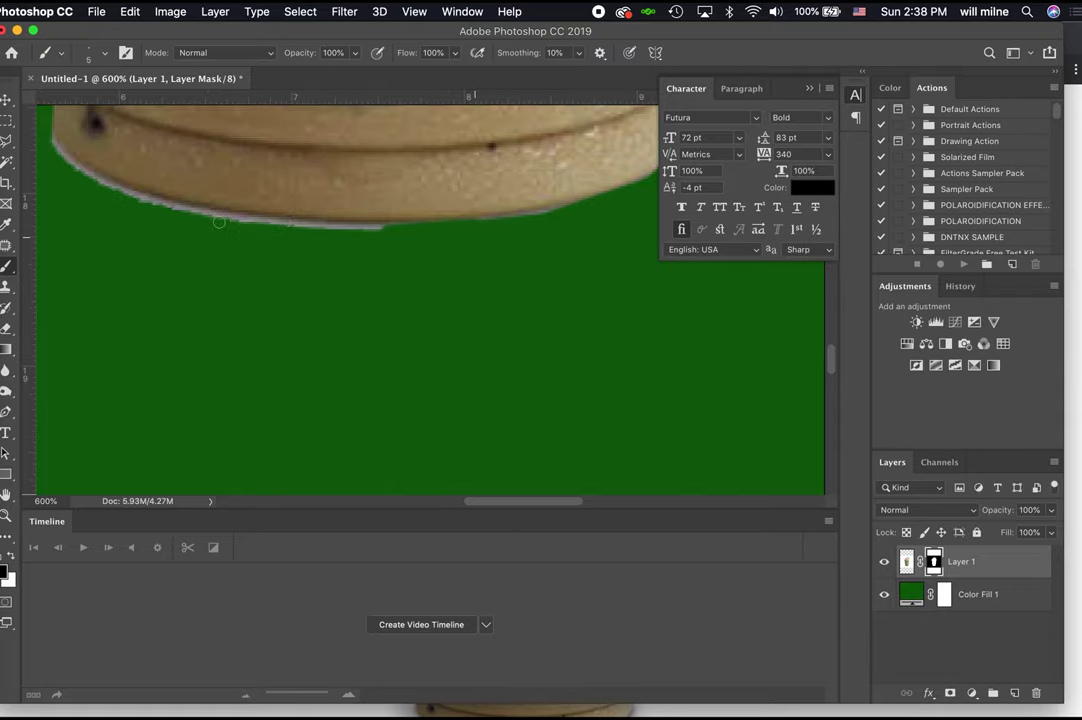
mouse_move(224, 218)
mouse_down()
mouse_move(147, 205)
mouse_move(52, 150)
mouse_up()
key(super+minus)
key(super+minus)
key(super+minus)
key(super+minus)
key(super+minus)
key(super+minus)
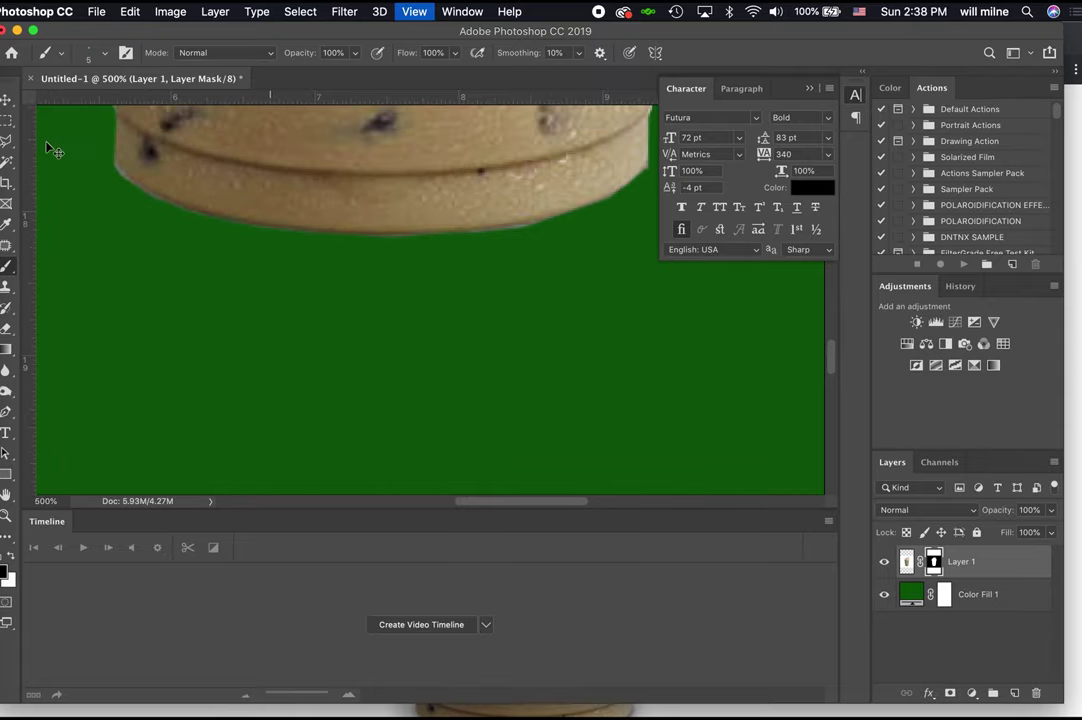
key(super+minus)
Move the cup toward the canvas centre, create a video timeline, and enable Position keyframing.
key(v)
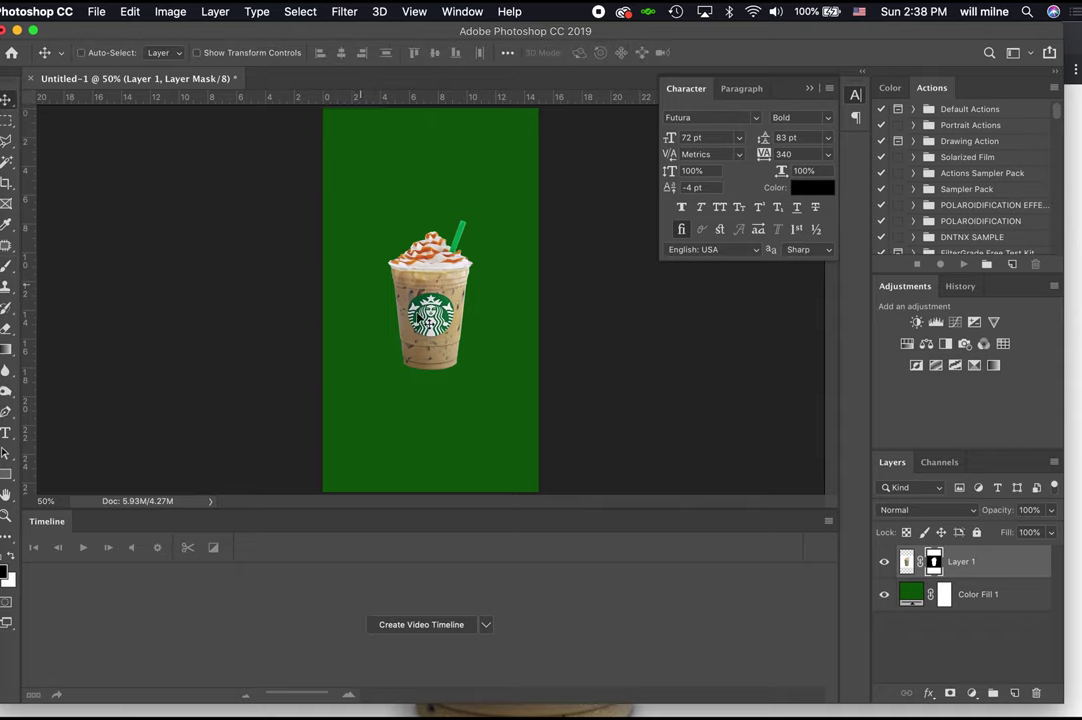
drag(431, 217, 438, 331)
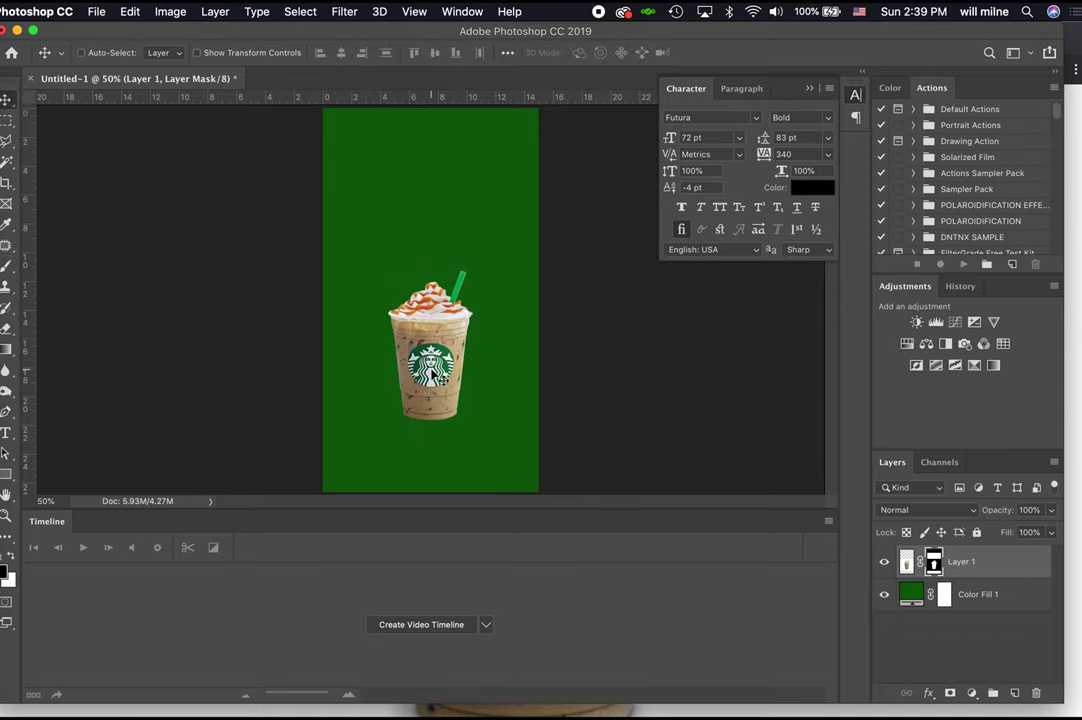
click(458, 625)
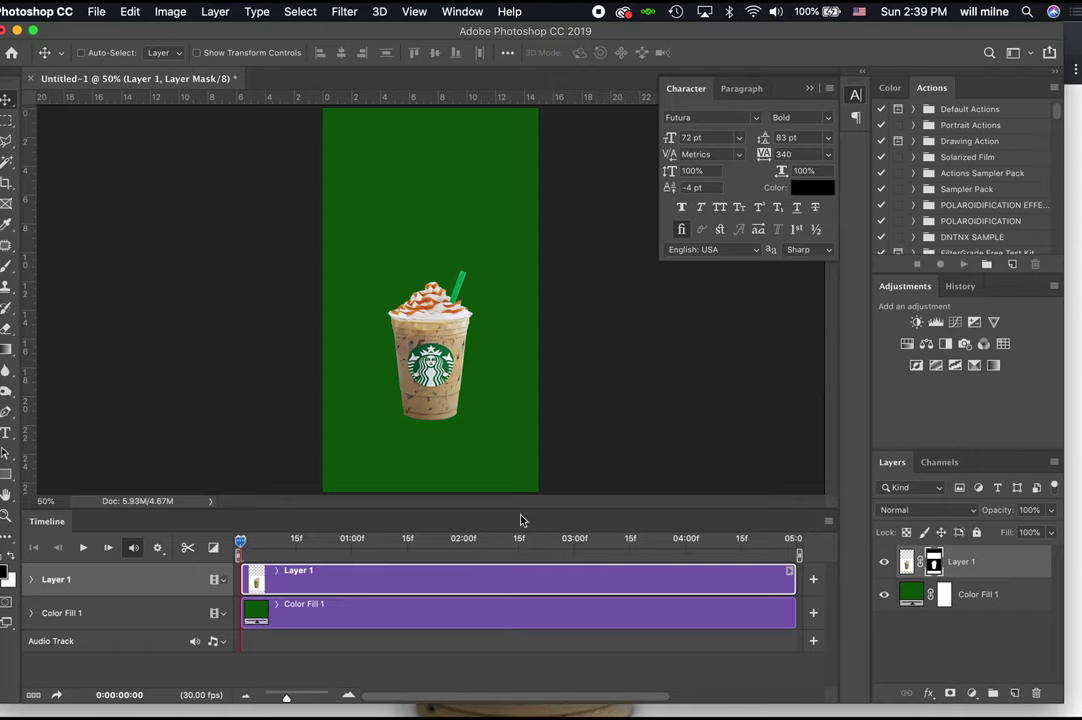
click(33, 580)
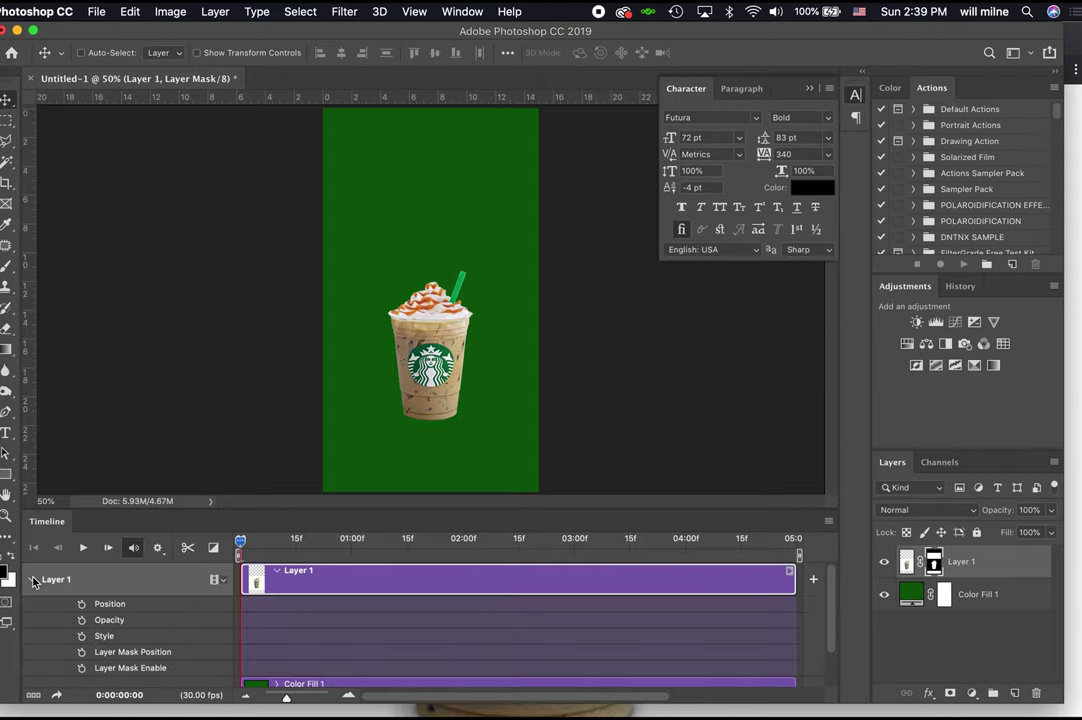
click(82, 604)
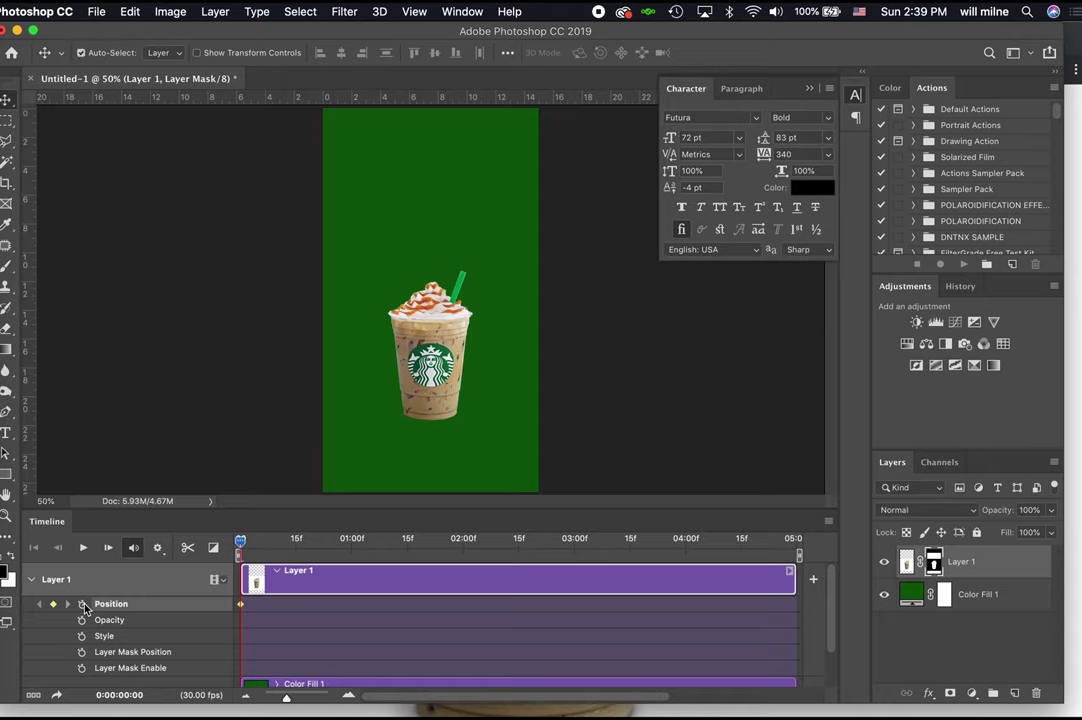
Animate the cup dropping from above the canvas onto the green background by 01:16.
key(super+minus)
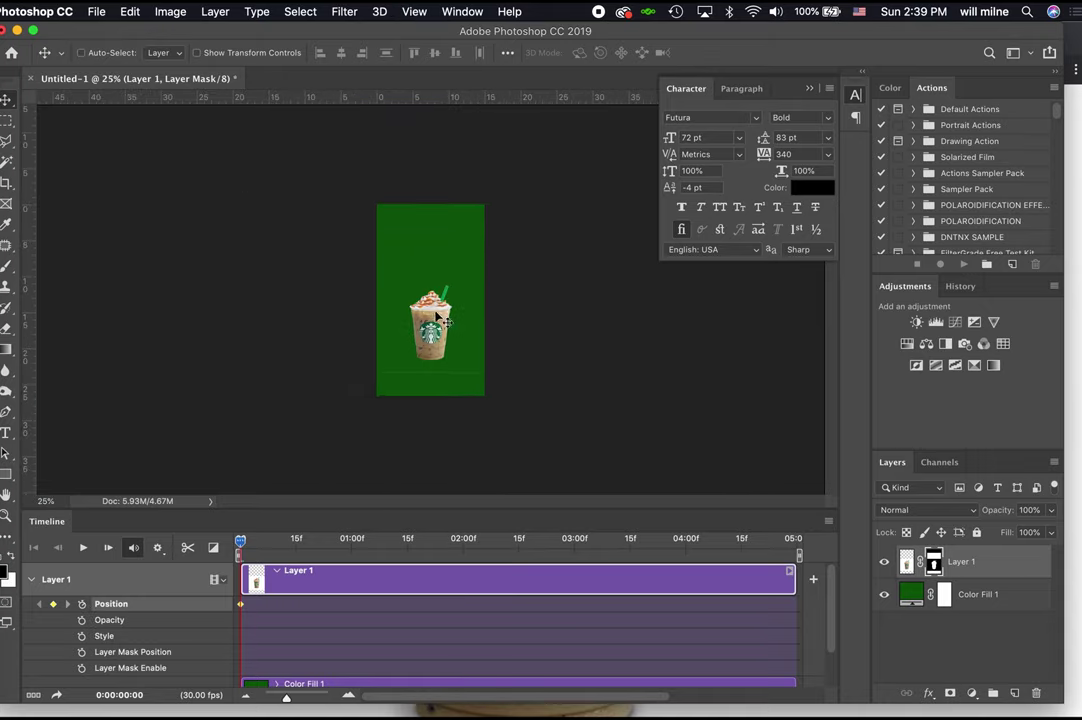
drag(362, 264, 449, 145)
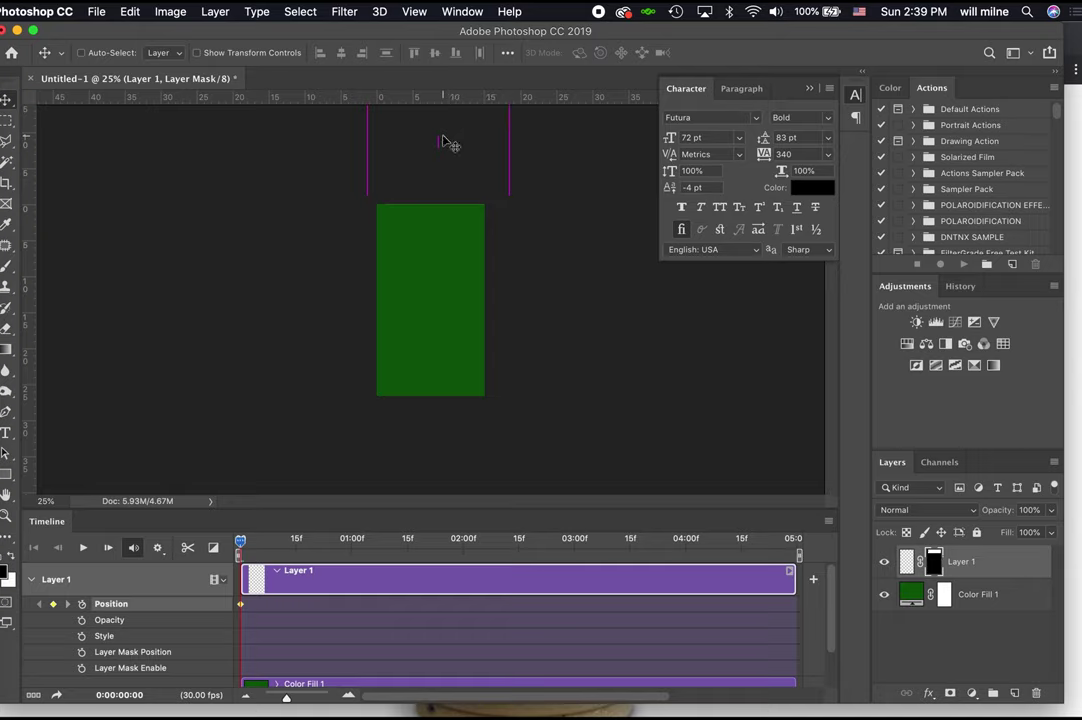
drag(240, 540, 407, 545)
drag(440, 169, 425, 393)
drag(405, 541, 213, 545)
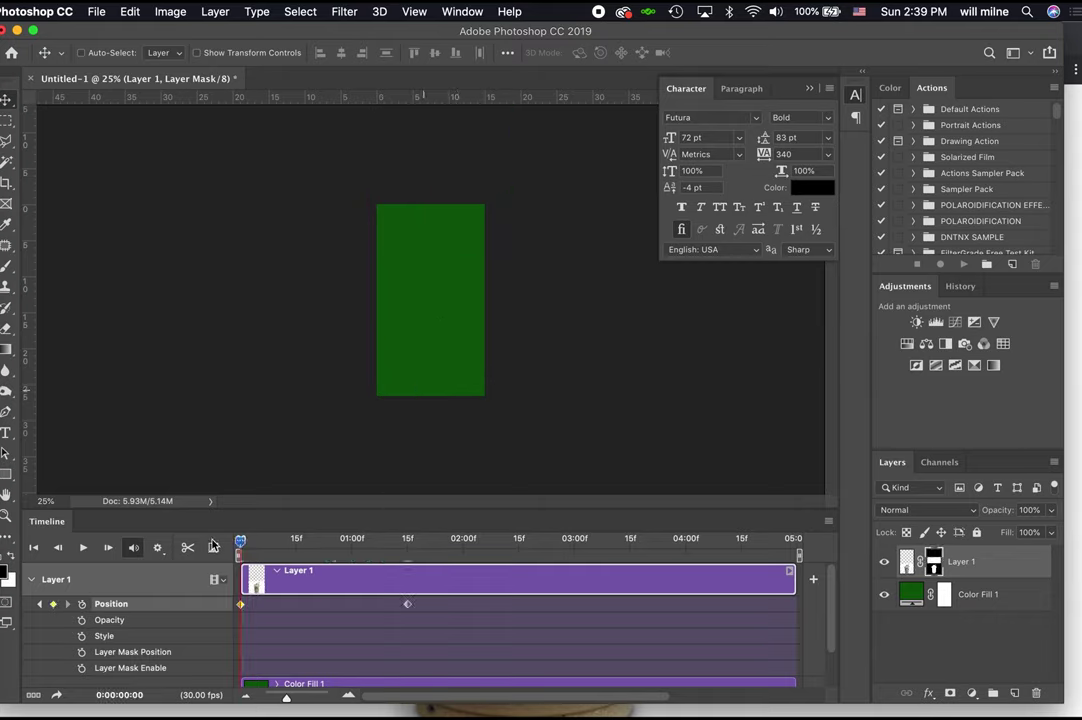
Preview the drop animation, then undo it.
key(space)
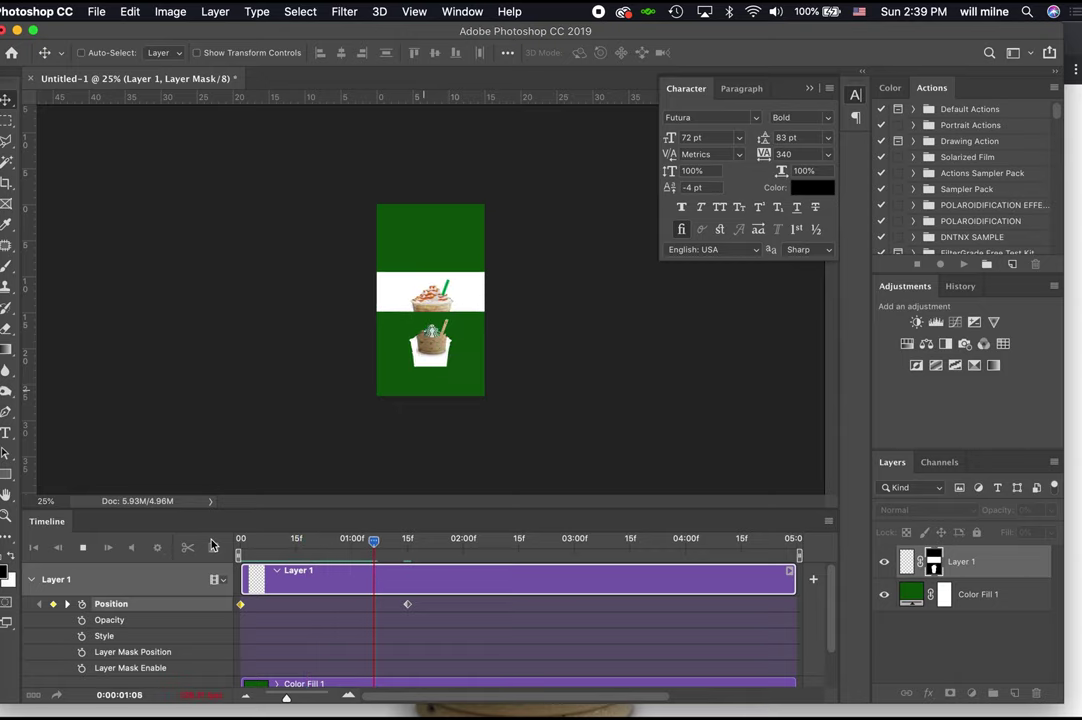
key(space)
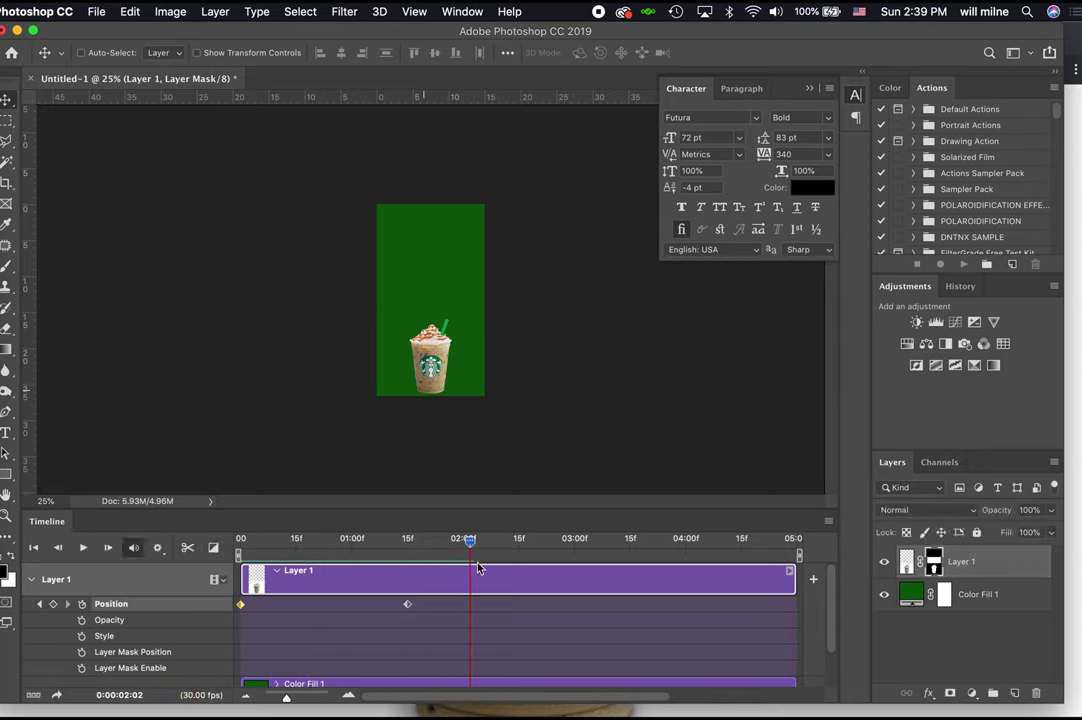
key(Home)
key(ctrl+z)
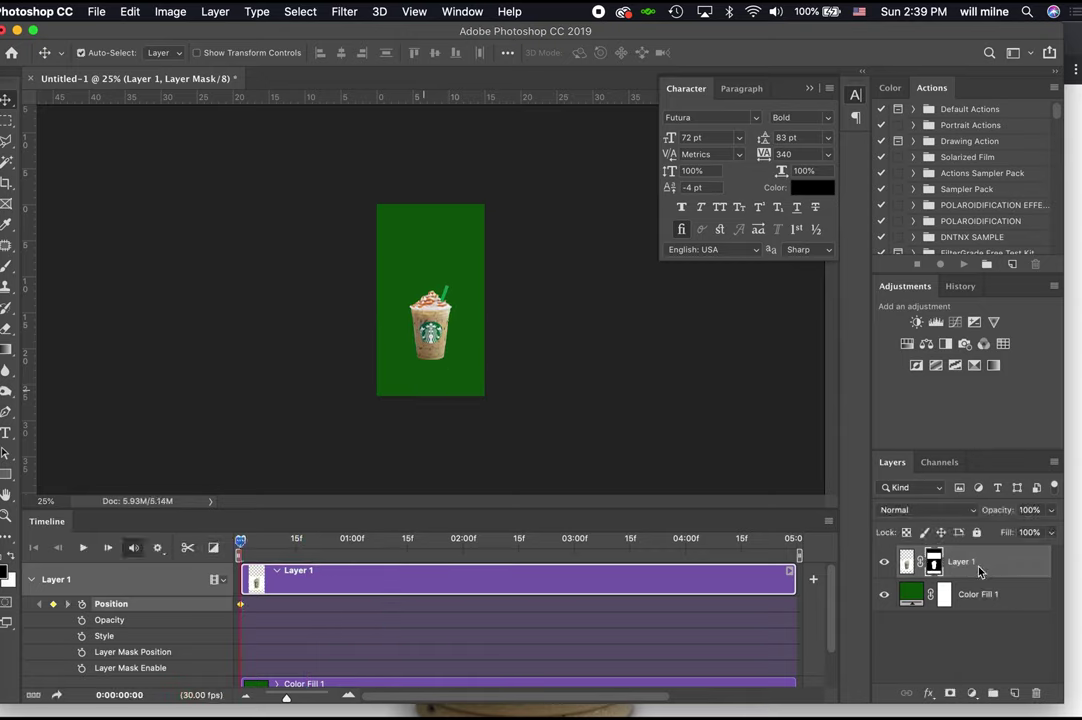
key(ctrl+z)
key(ctrl+z)
key(ctrl+z)
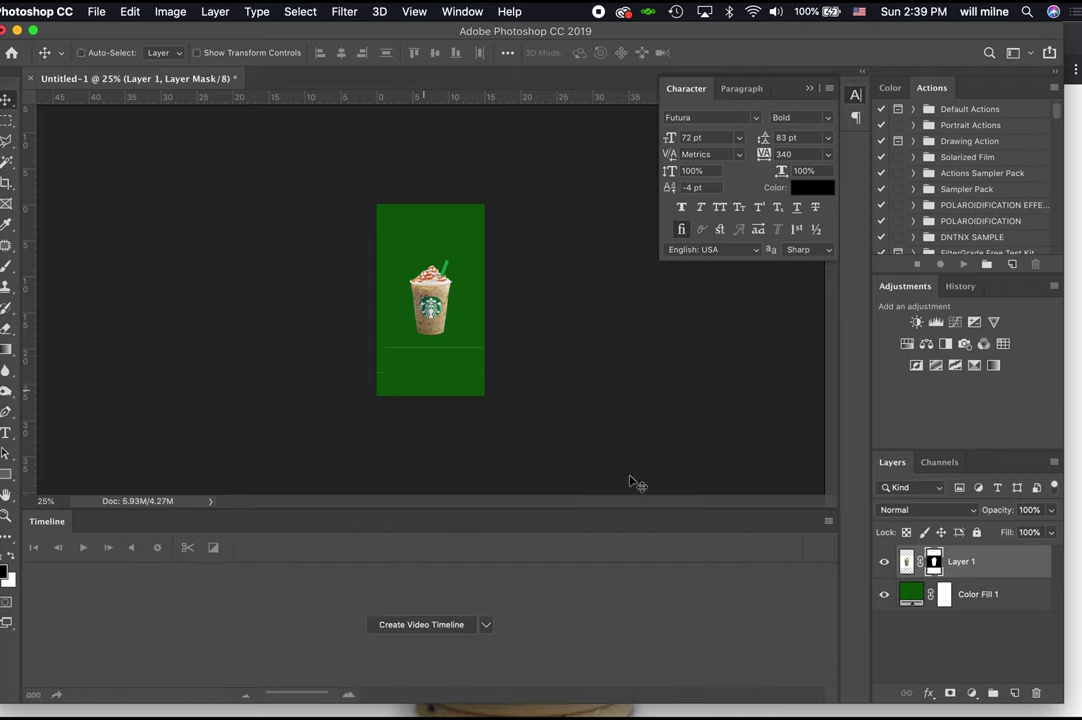
Fill a rectangular strip across the lower canvas with black on the mask.
click(6, 116)
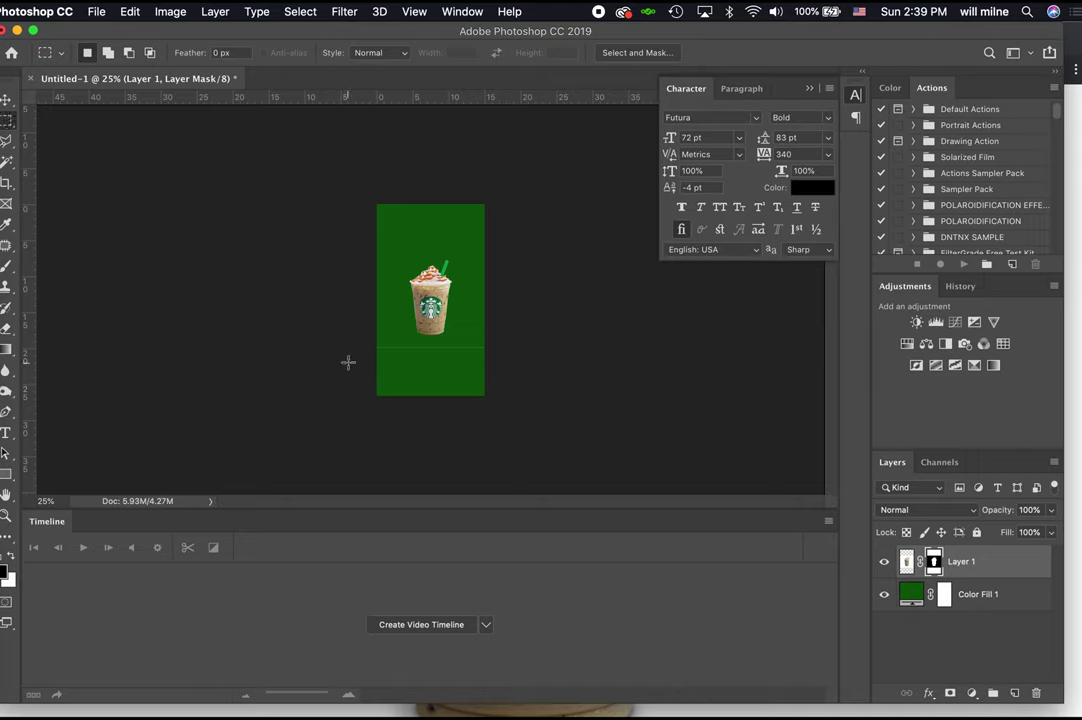
drag(353, 362, 527, 343)
key(shift+BackSpace)
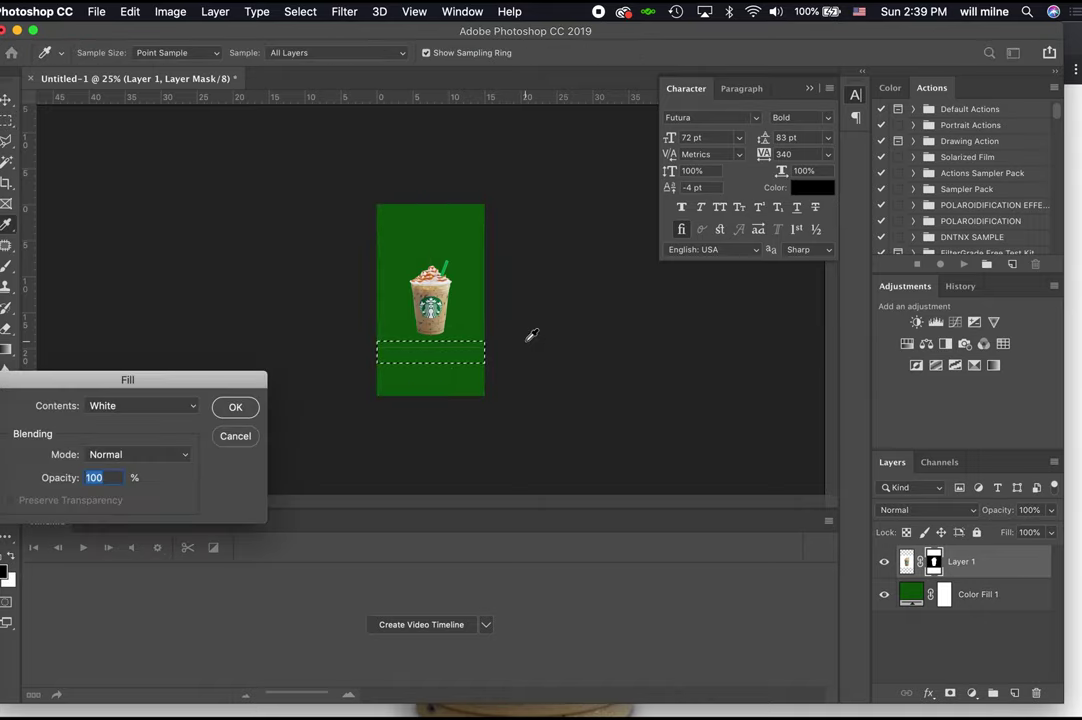
click(160, 406)
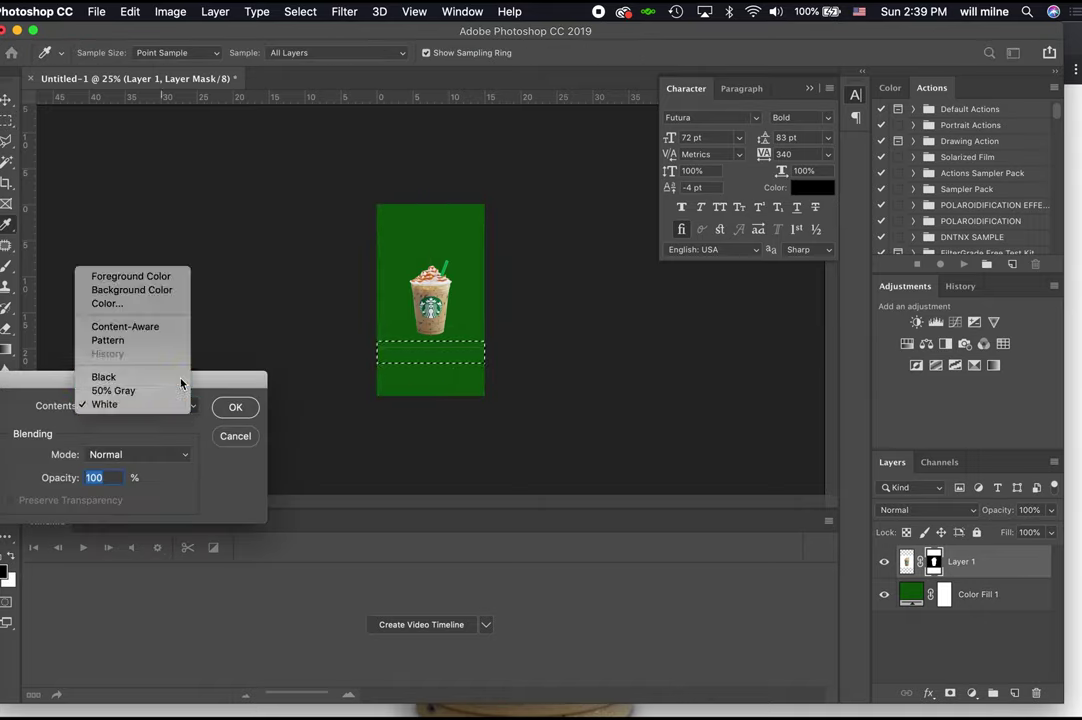
click(104, 377)
click(236, 407)
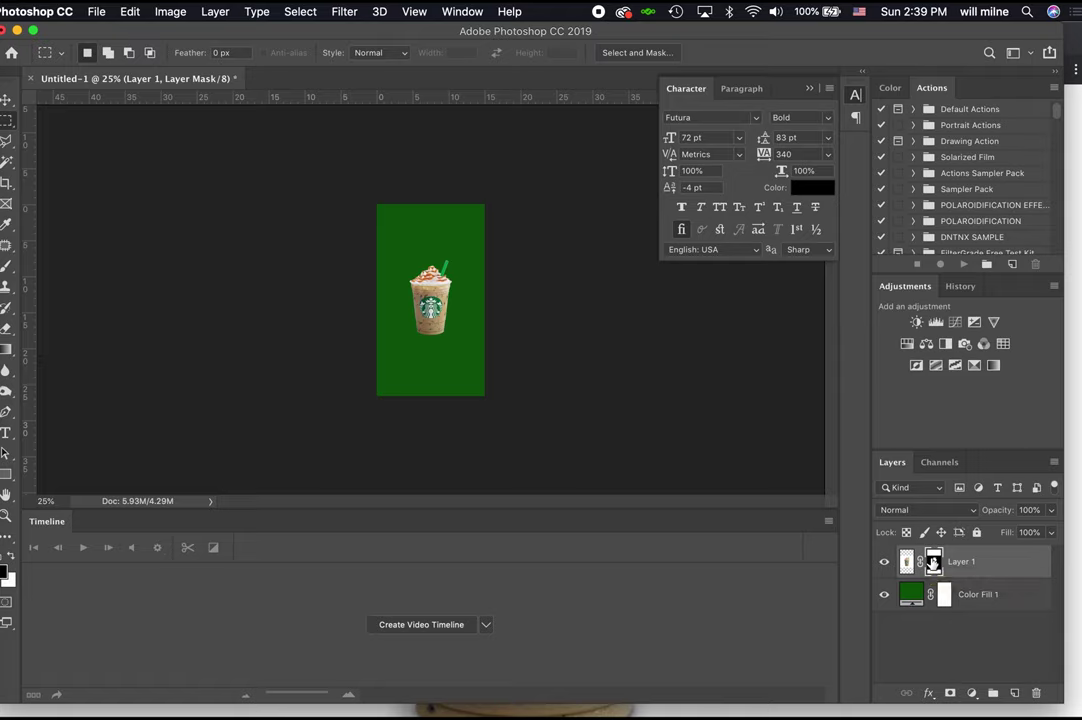
Apply Layer 1's mask and create a video timeline.
right_click(933, 563)
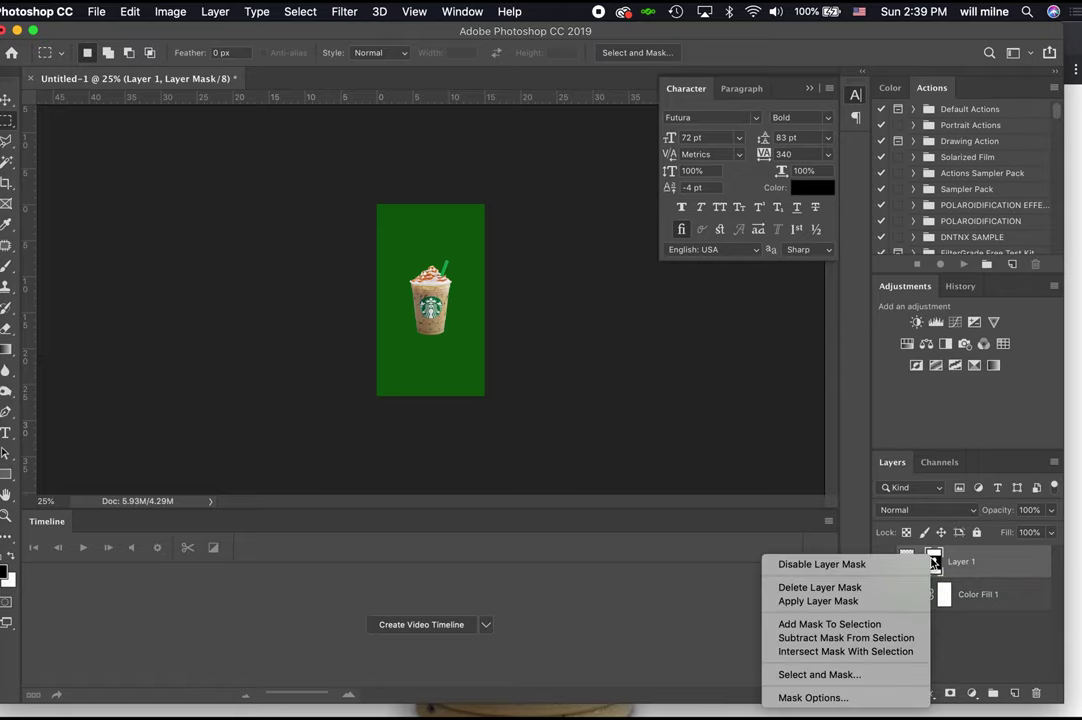
click(907, 604)
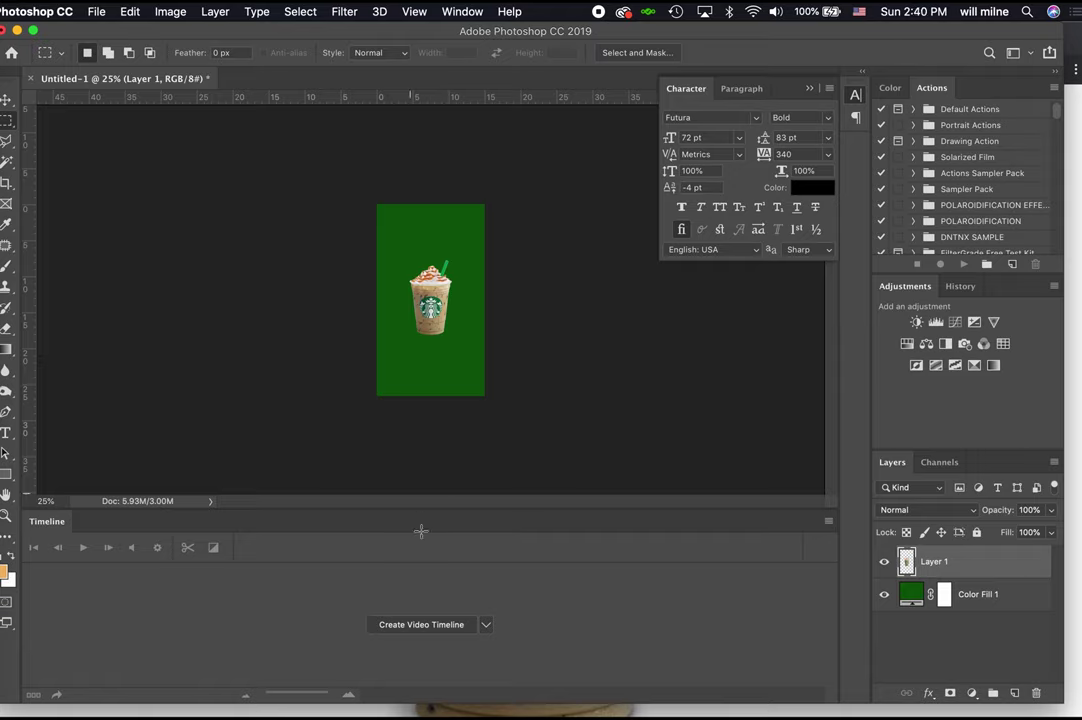
click(441, 626)
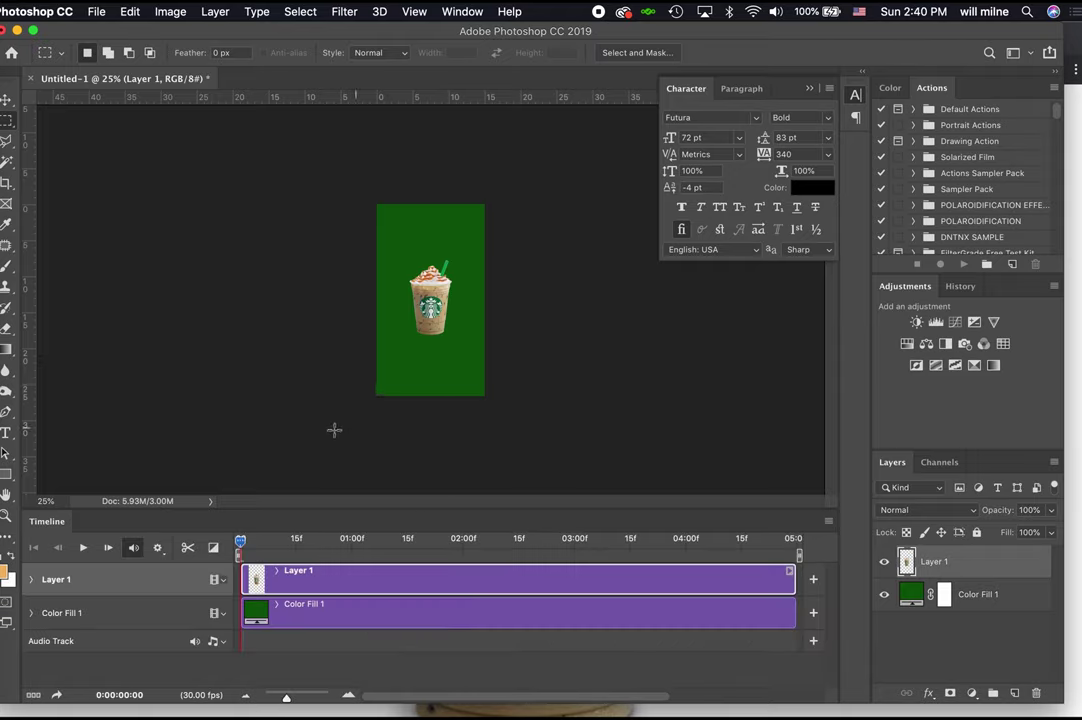
Keyframe Layer 1's Position so the cup drops from above the frame to the lower canvas by 01:15.
click(7, 100)
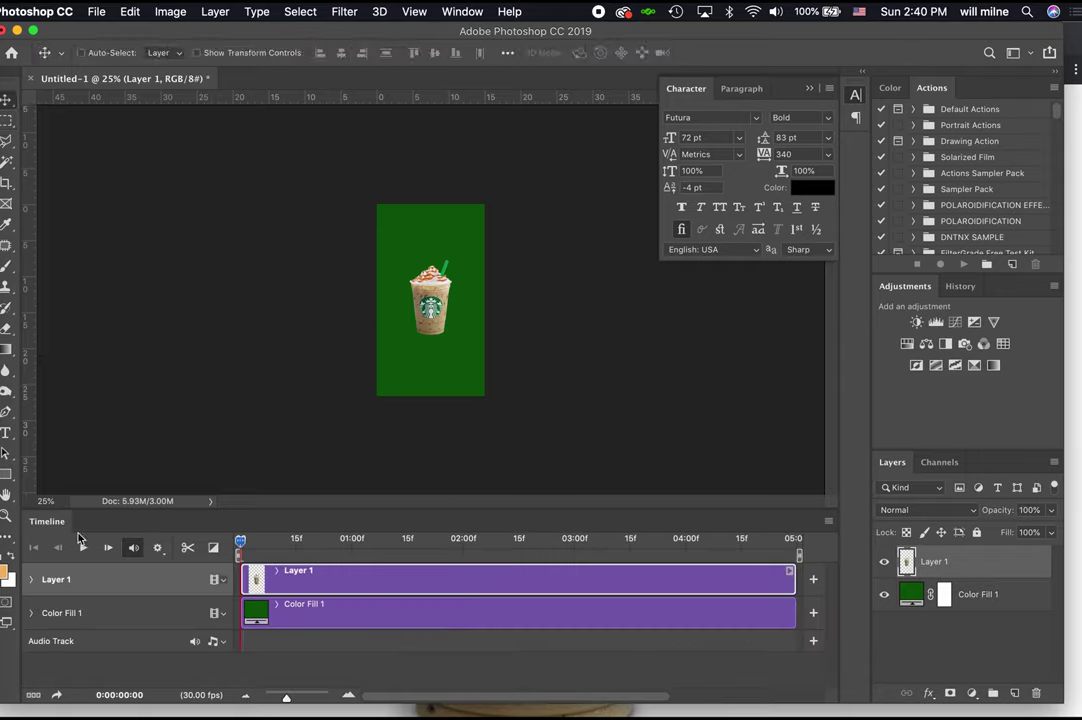
click(31, 579)
click(82, 604)
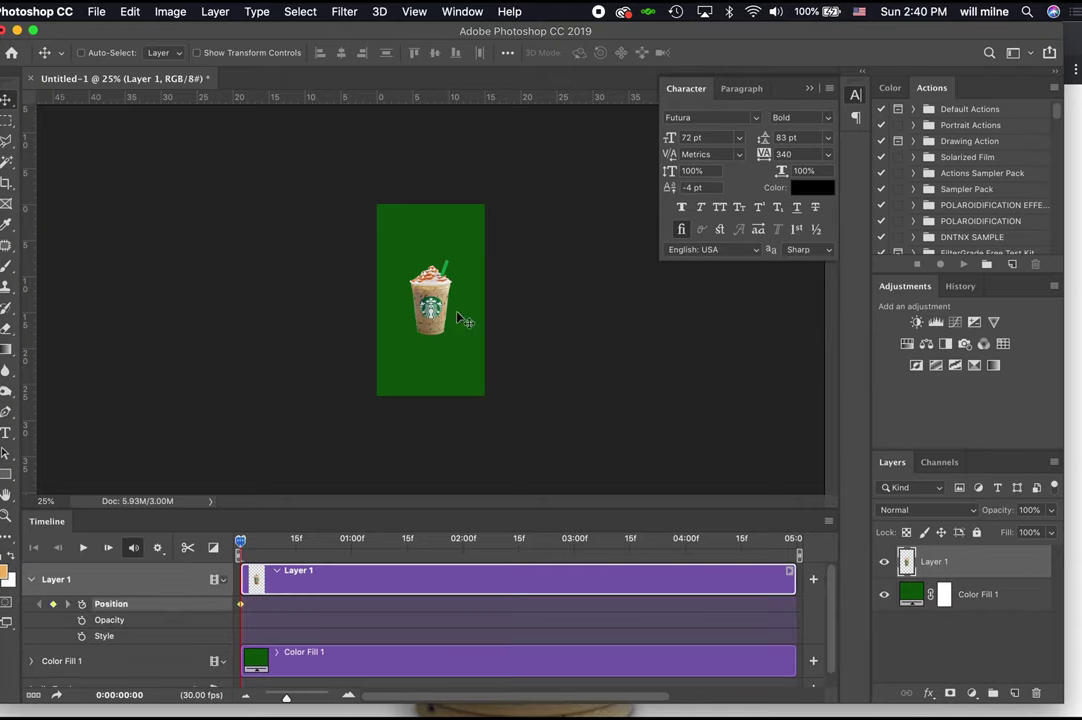
drag(449, 314, 452, 143)
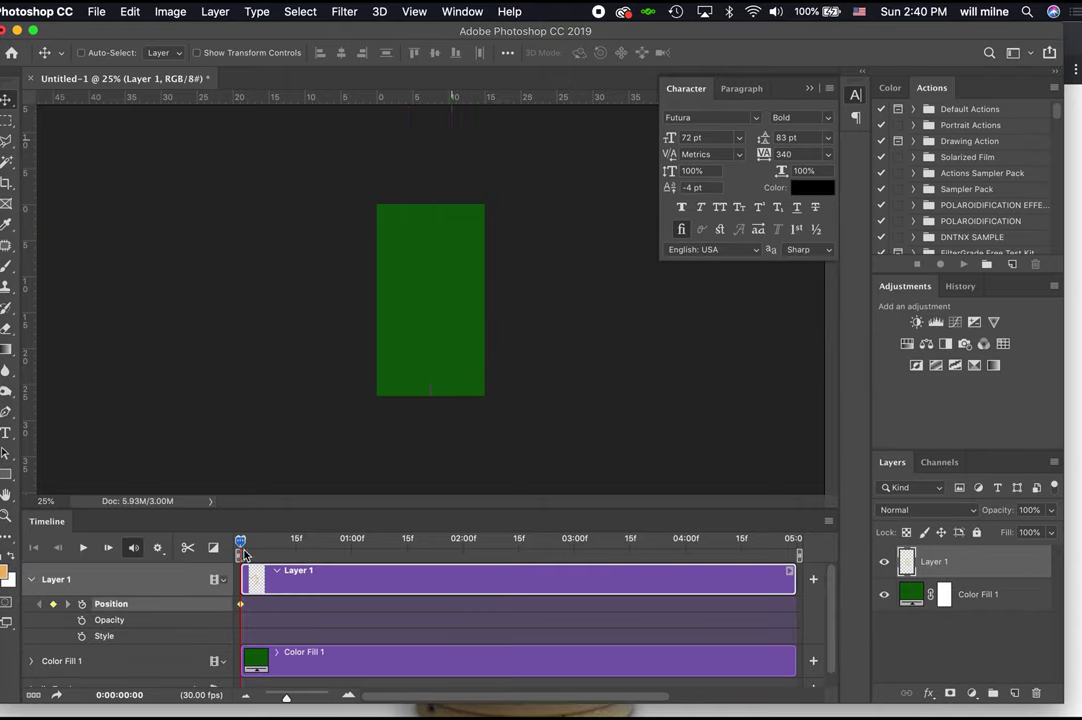
drag(240, 541, 407, 545)
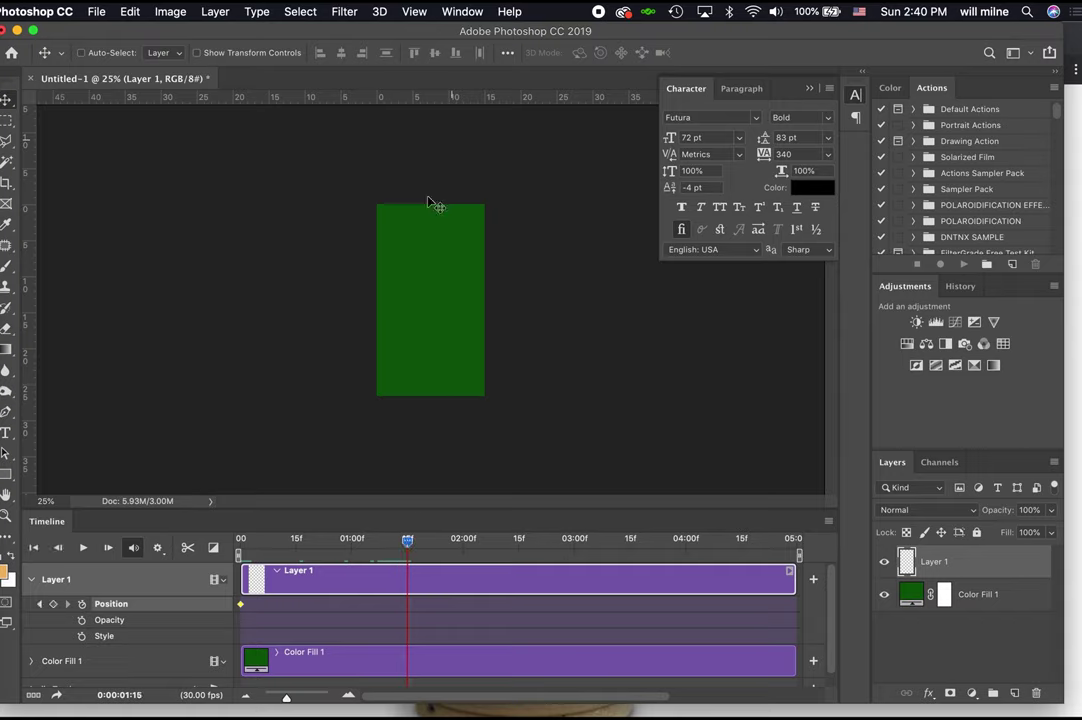
drag(430, 205, 437, 420)
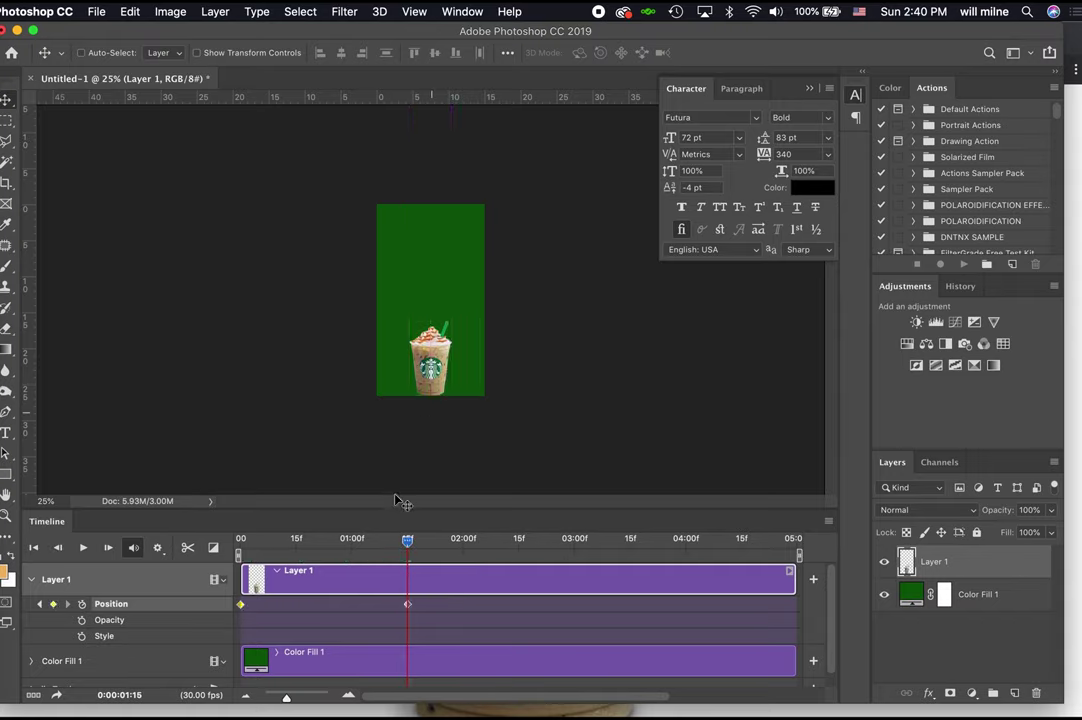
Preview the drop animation, then undo it.
key(space)
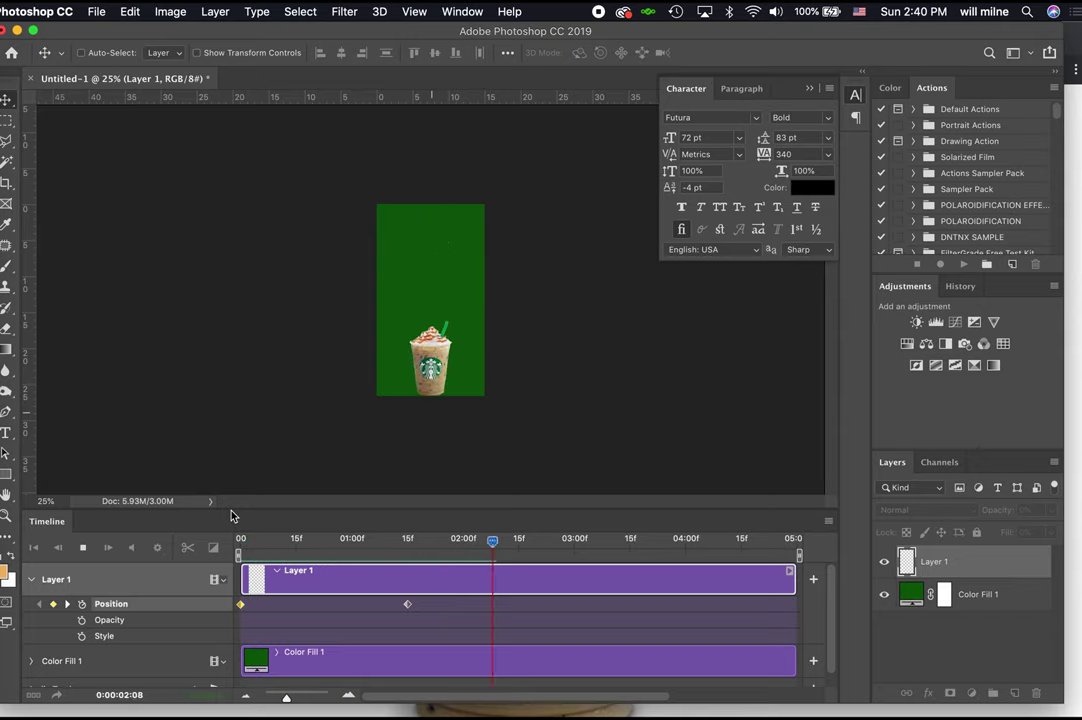
key(space)
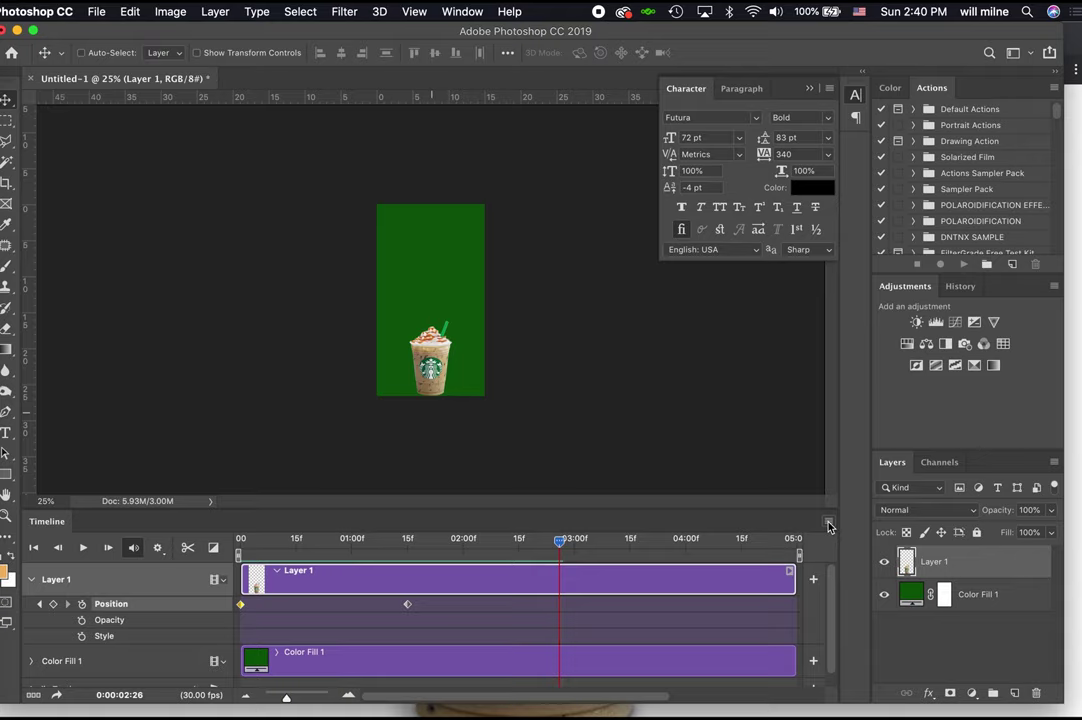
key(super+z)
key(super+z)
key(super+z)
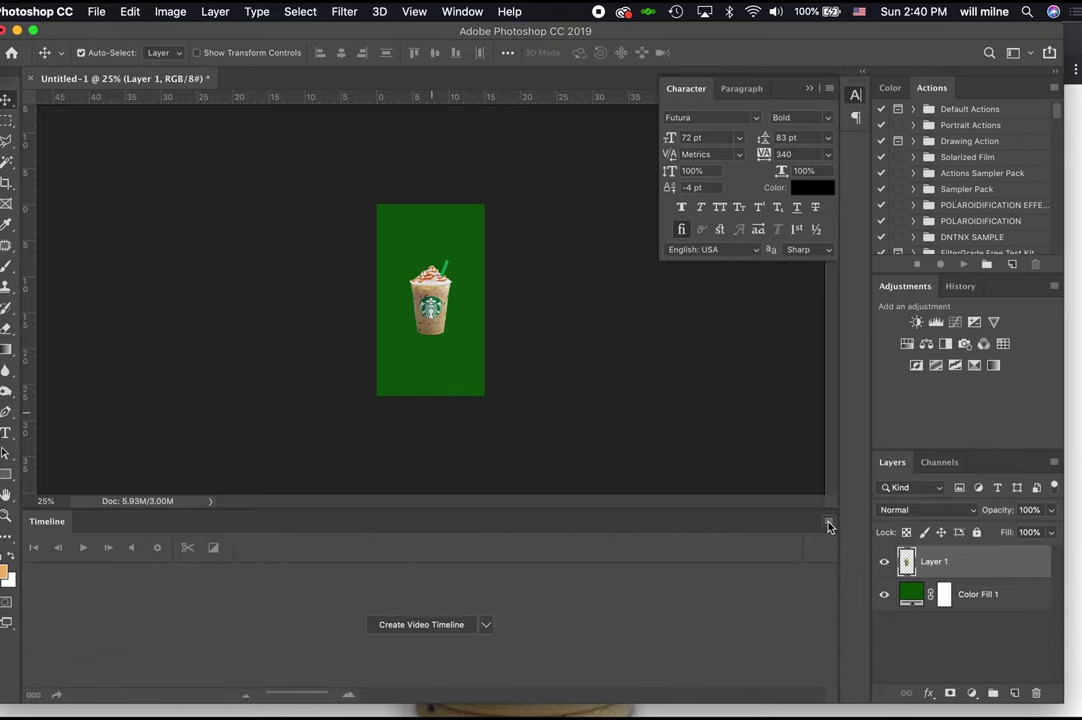
Create a frame animation and duplicate frames to build a ten-frame timeline.
click(487, 625)
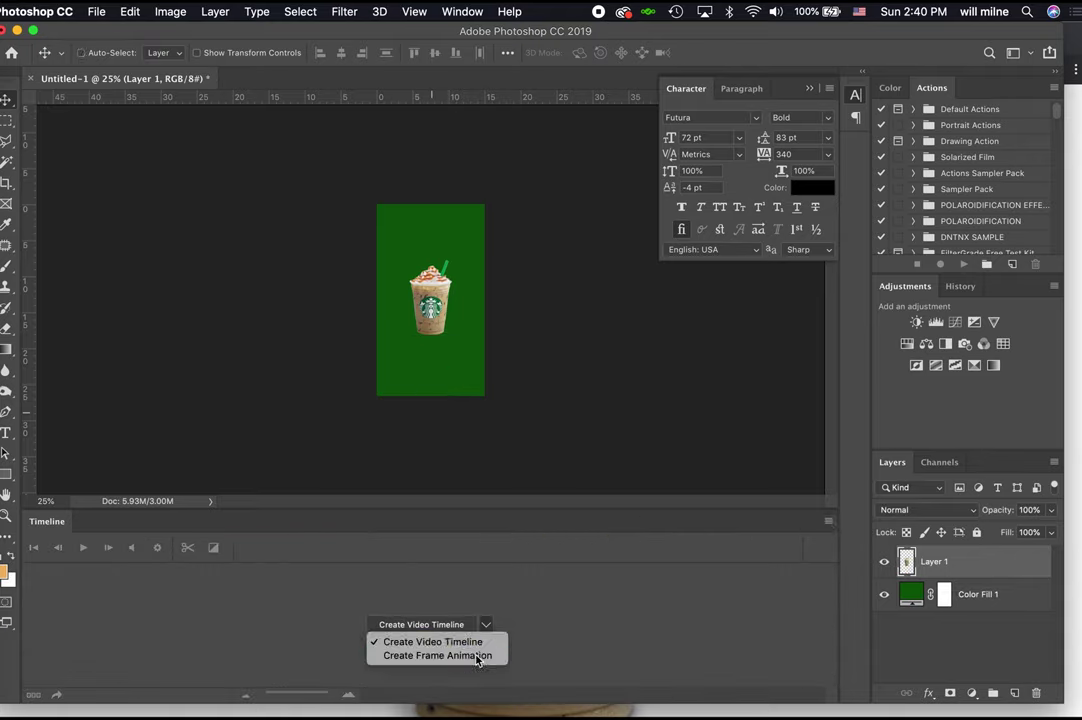
click(478, 653)
click(449, 628)
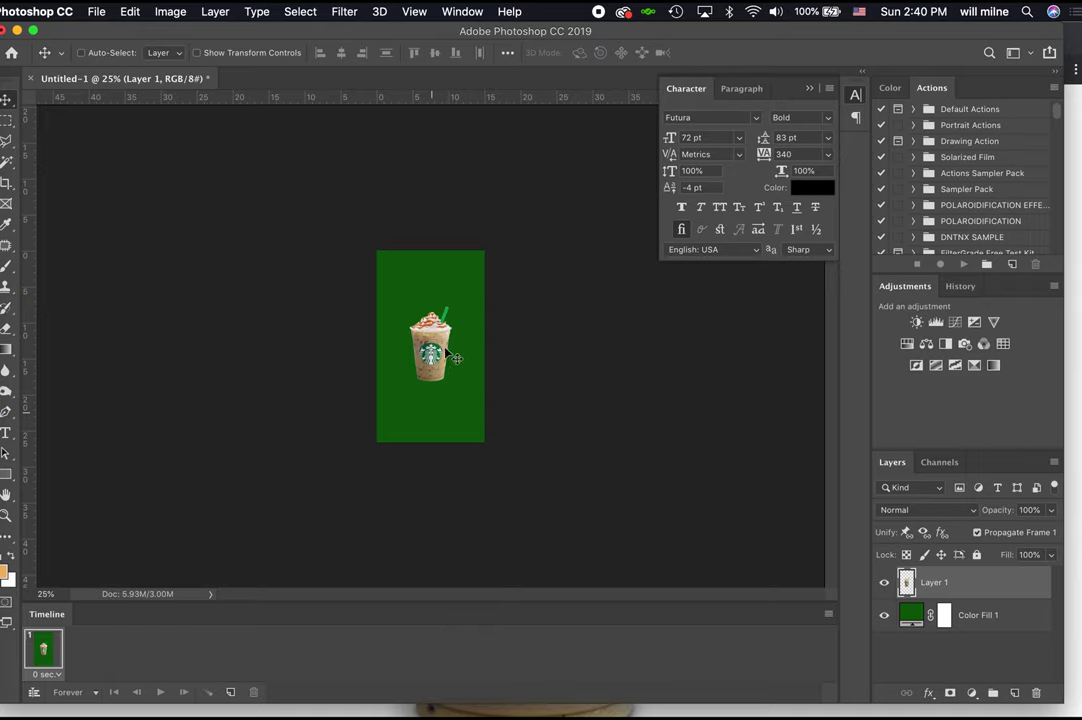
click(231, 692)
click(231, 692)
click(231, 692)
click(231, 692)
click(231, 692)
click(231, 692)
click(231, 692)
click(231, 692)
click(231, 692)
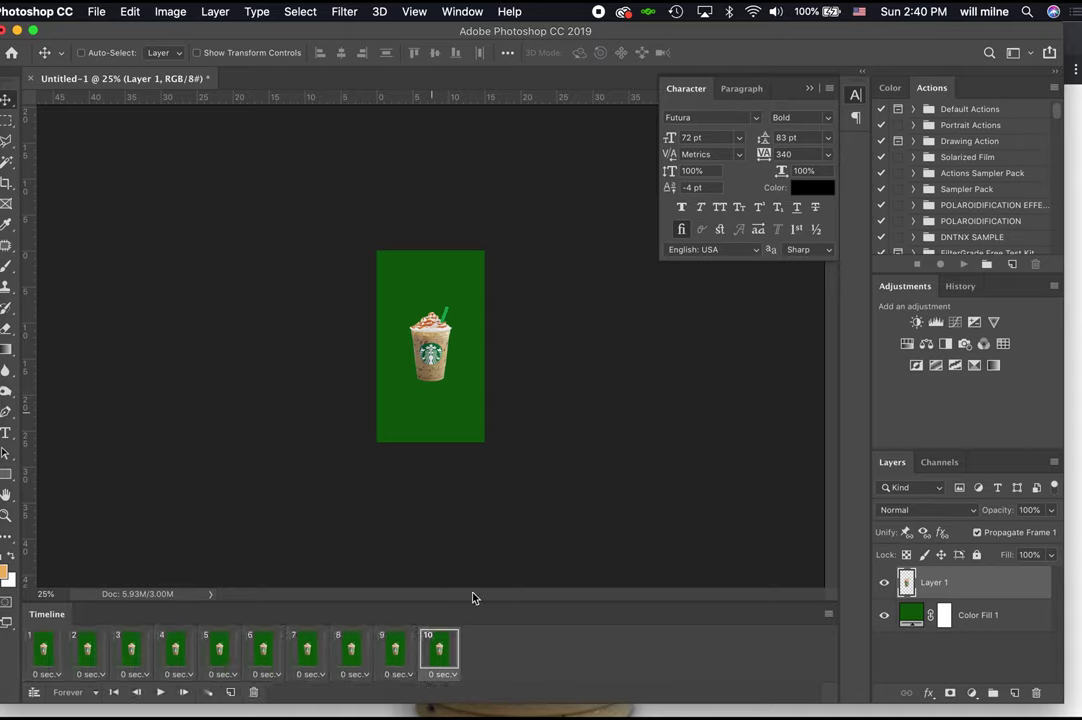
Try rotating the cup in frames 2 and 3, then undo the rotations.
click(90, 652)
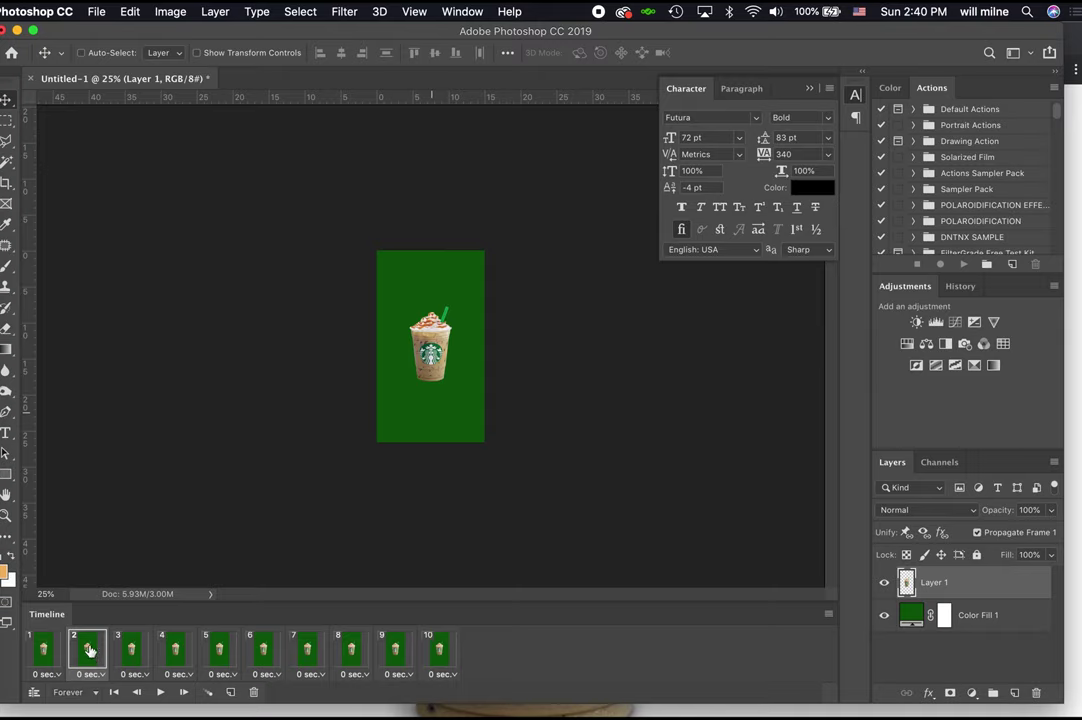
key(super+t)
drag(484, 297, 476, 288)
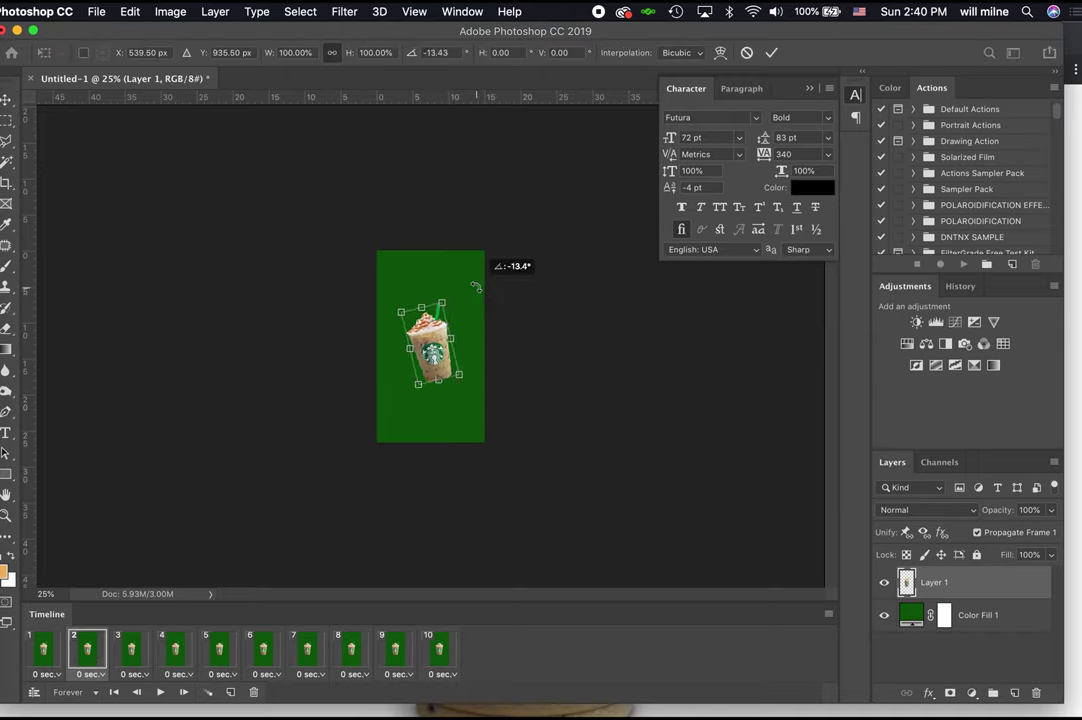
key(Return)
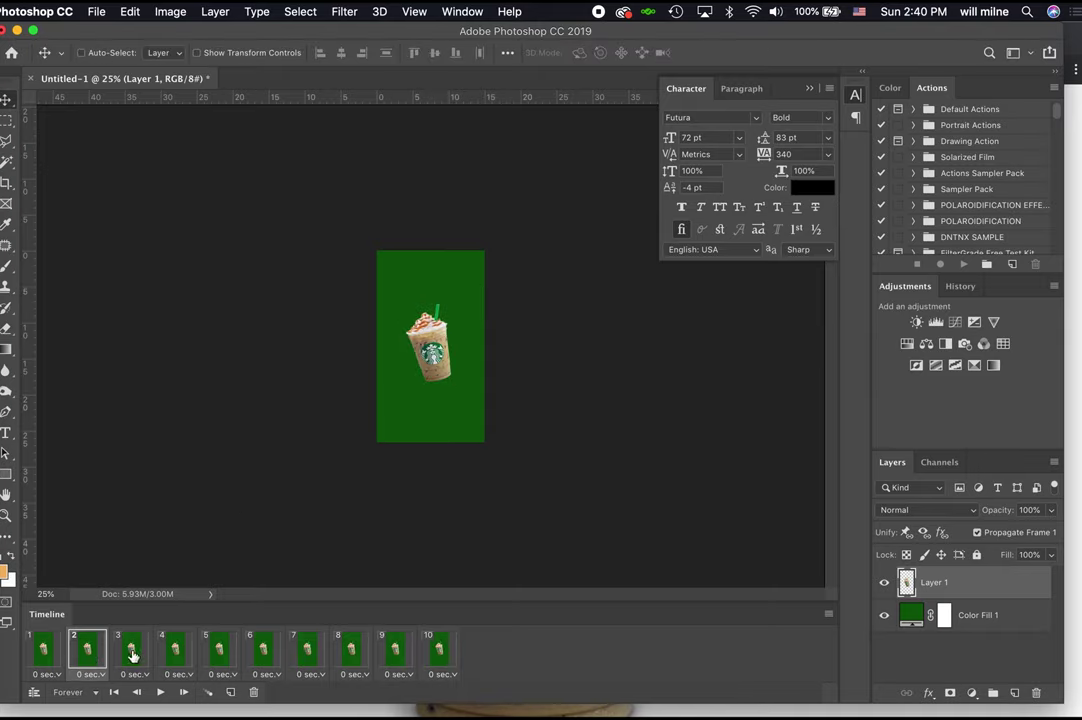
click(133, 652)
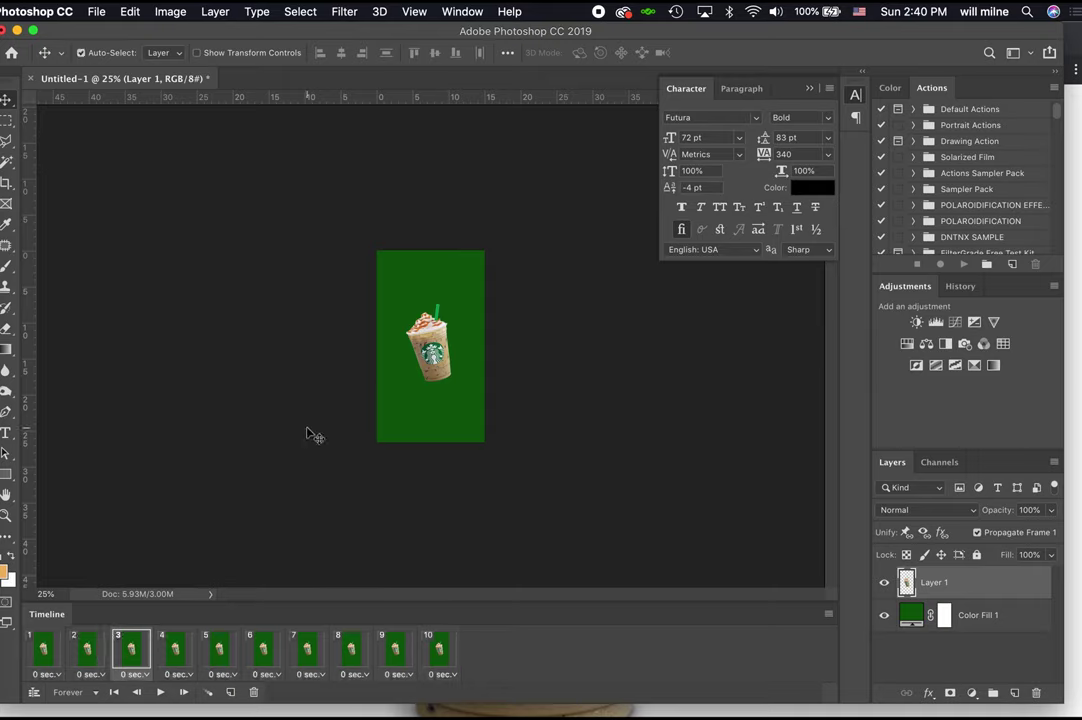
key(super+t)
drag(482, 264, 497, 292)
key(Return)
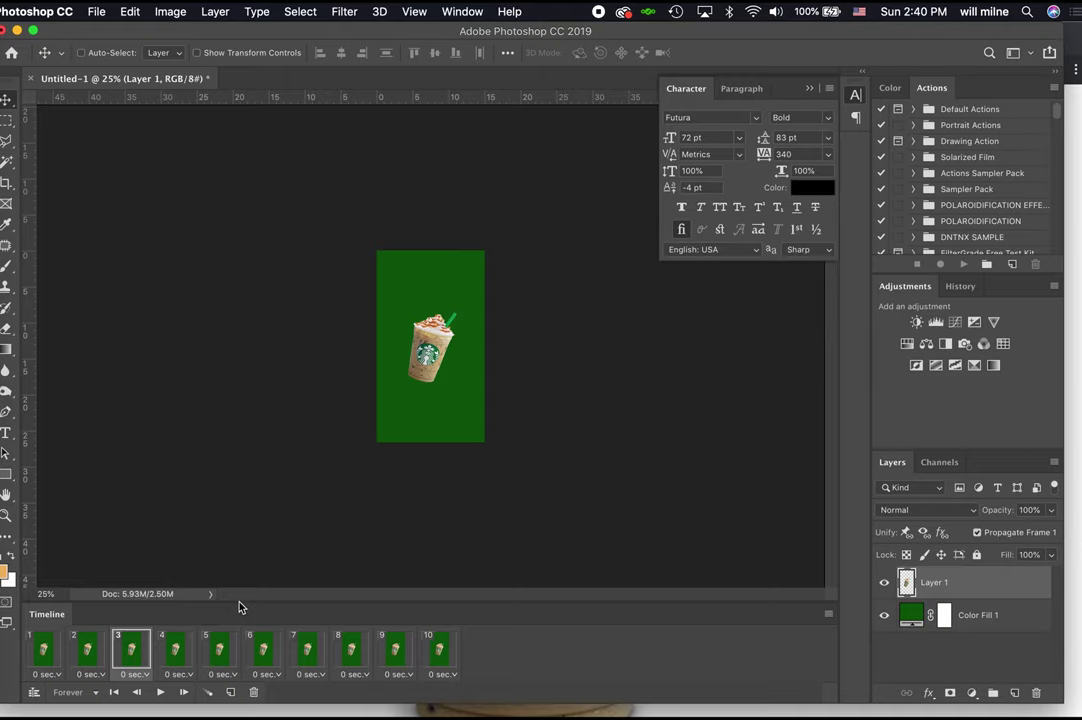
key(super+z)
key(super+z)
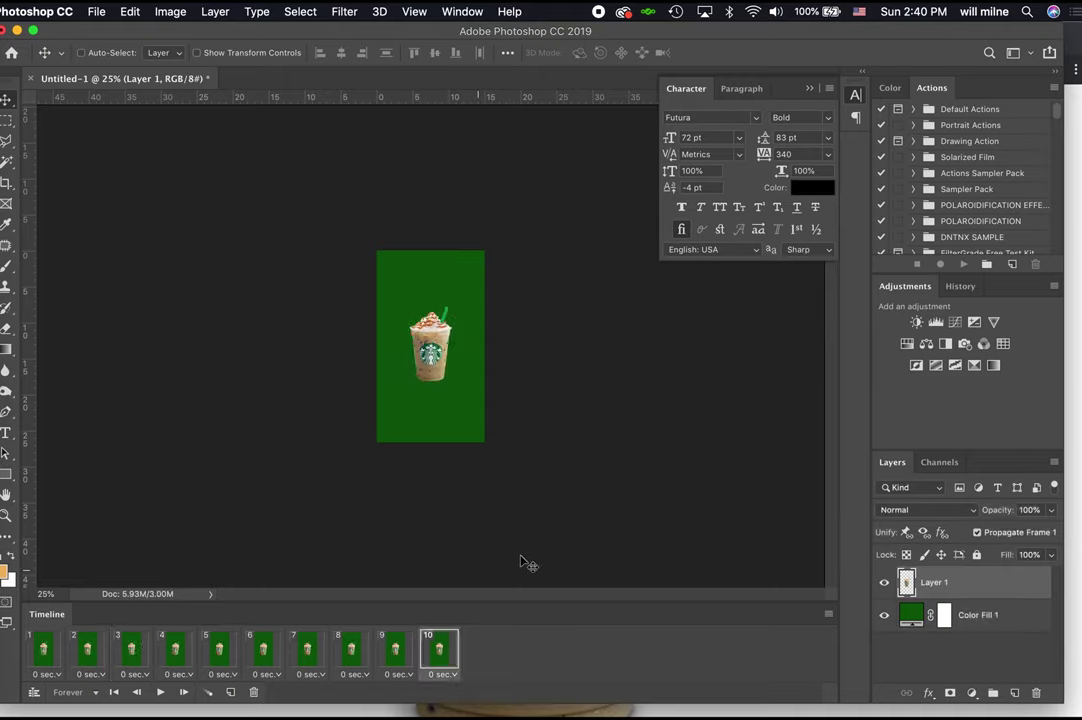
Duplicate Layer 1 twice, tilting the first copy and the second copy further.
key(super+j)
key(super+t)
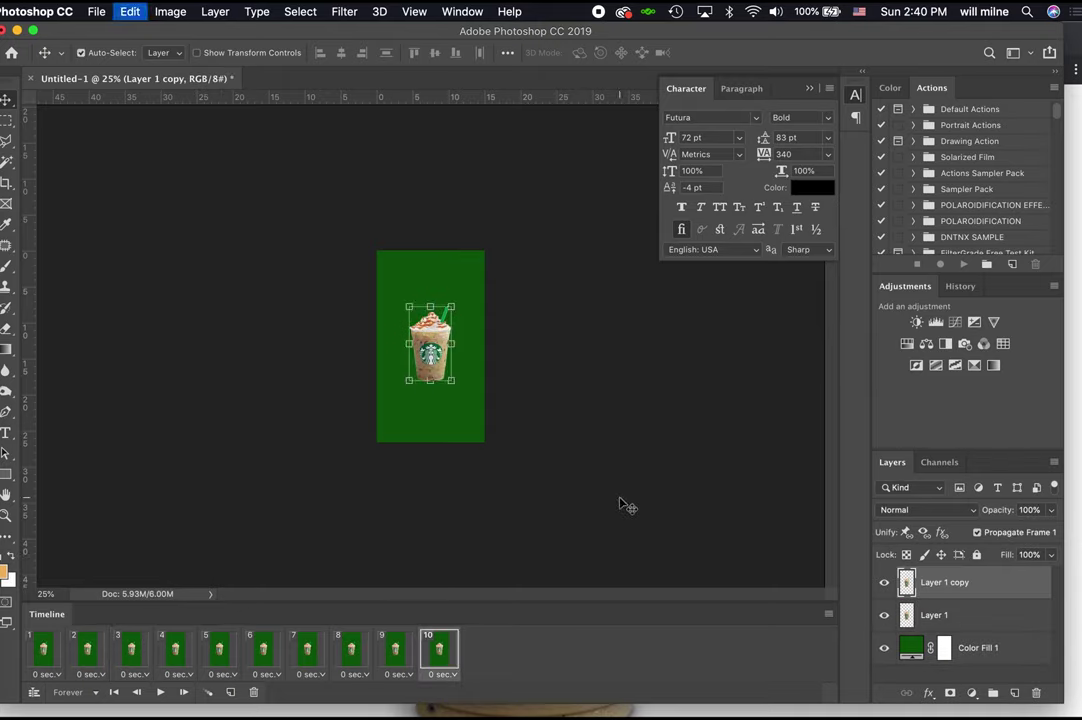
drag(503, 266, 536, 270)
key(Return)
key(super+j)
key(super+t)
key(Return)
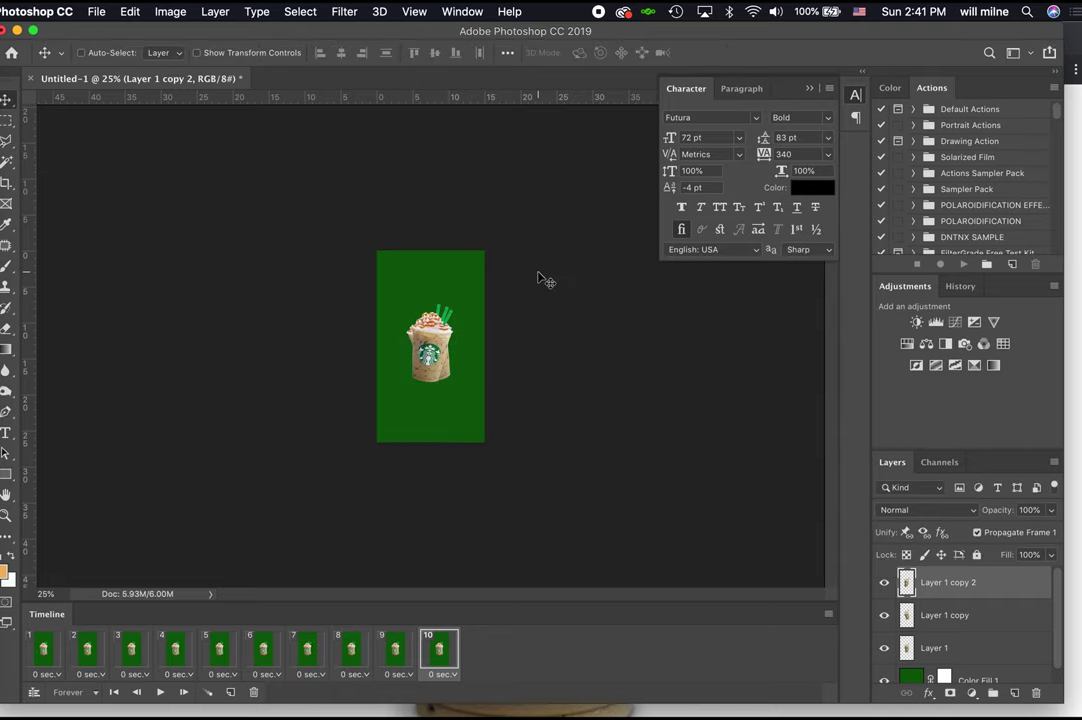
Set layer visibility: upright cup in frame 1, Layer 1 copy in 2, copy 2 in 3.
click(43, 650)
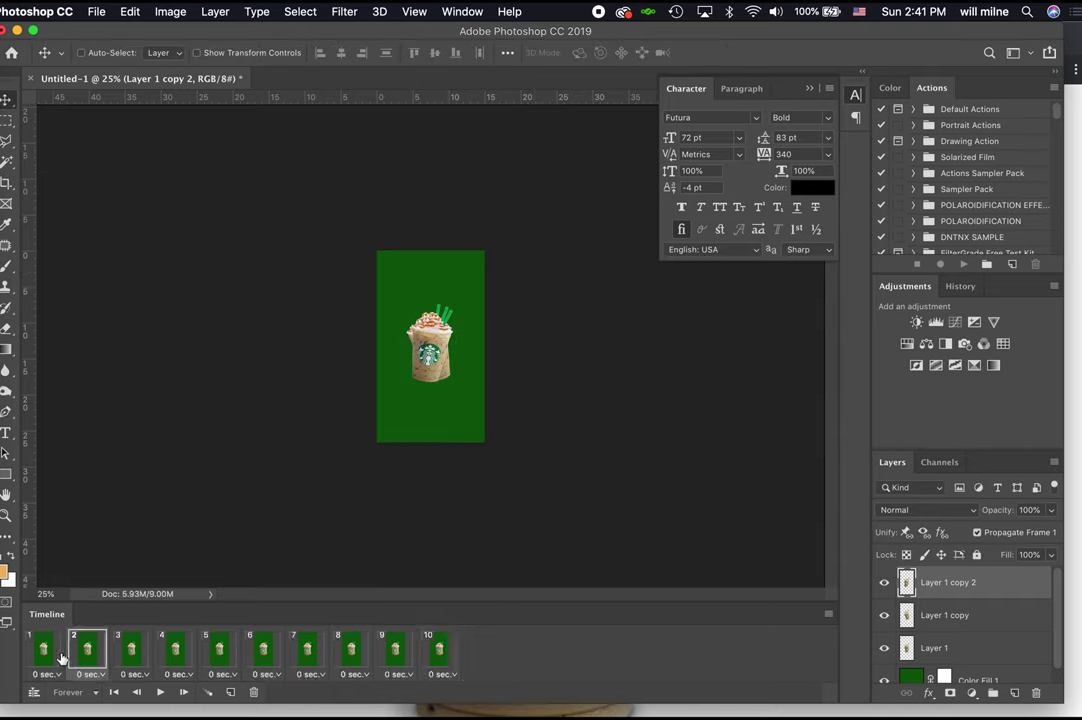
click(884, 614)
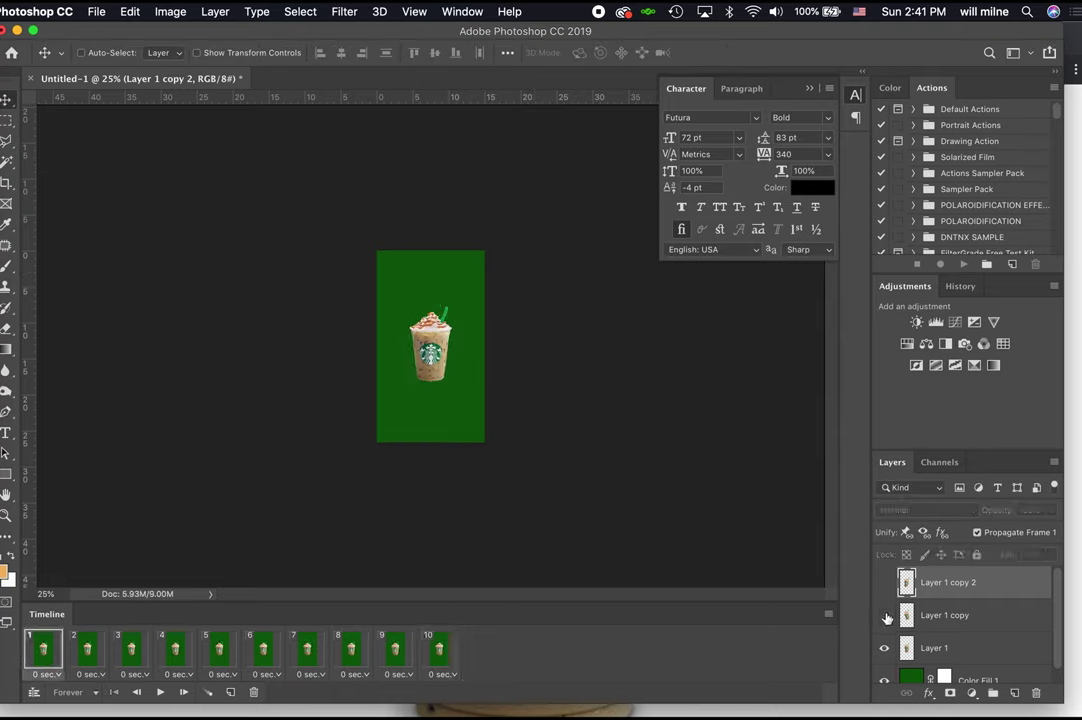
click(88, 652)
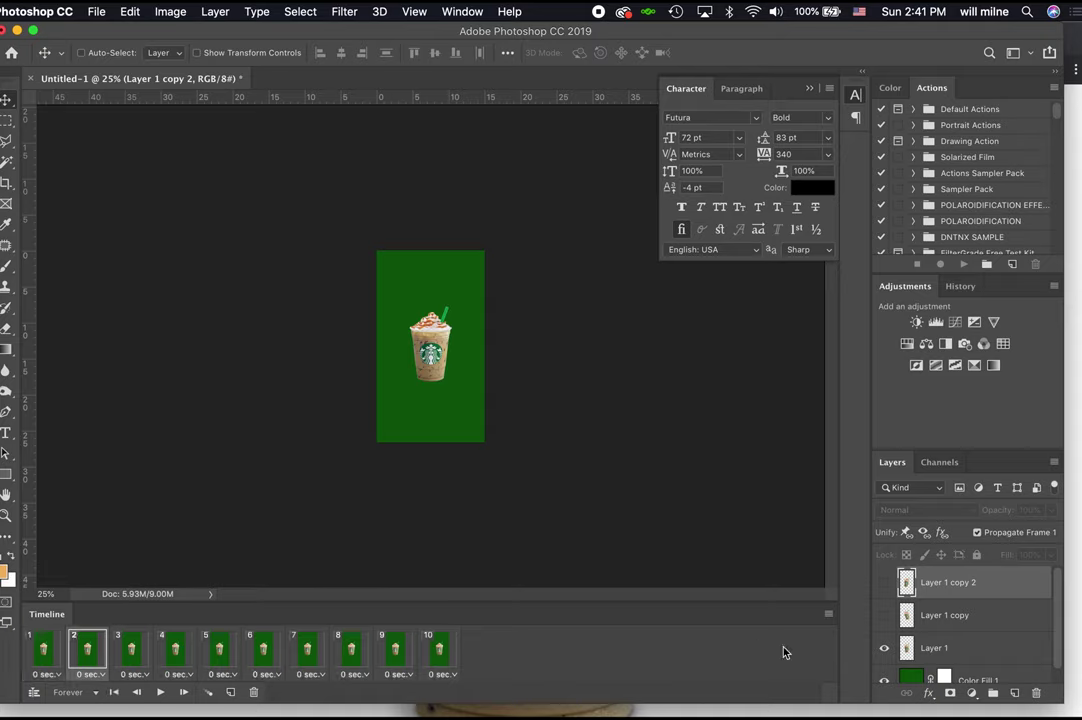
click(884, 614)
click(140, 646)
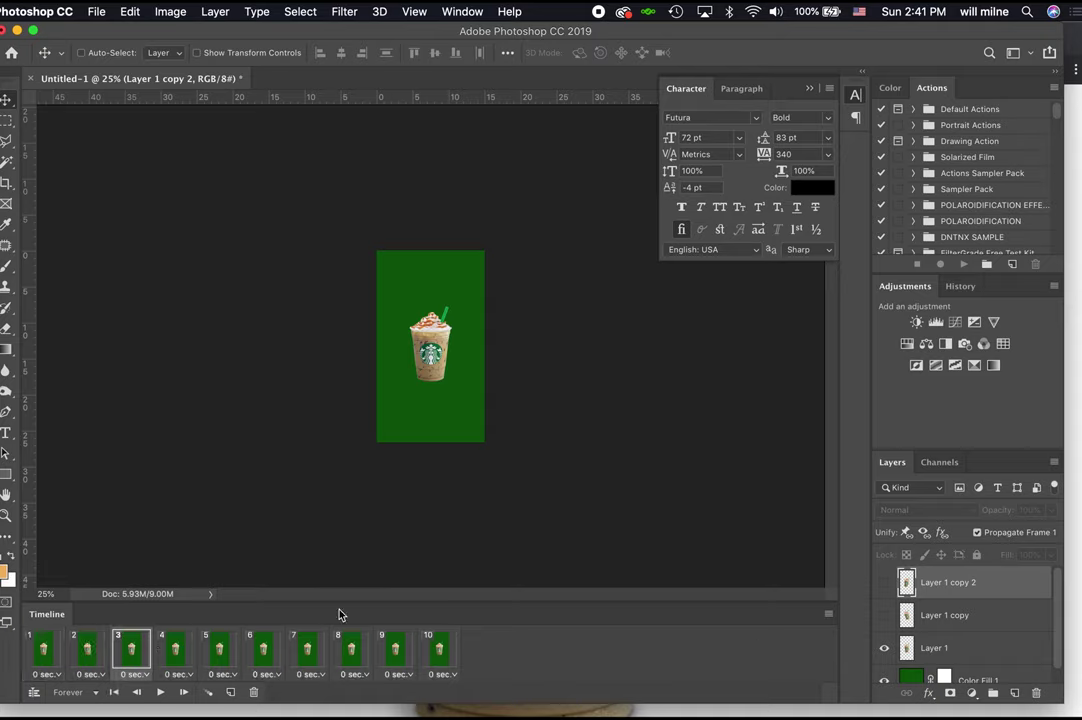
click(884, 648)
click(884, 582)
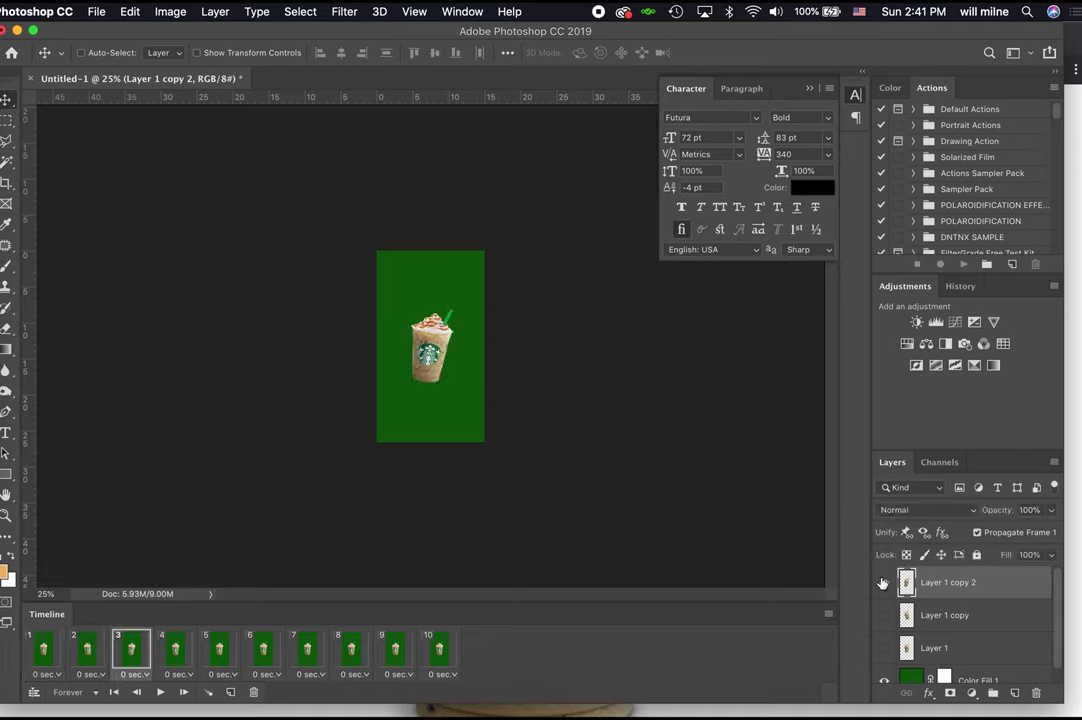
click(183, 651)
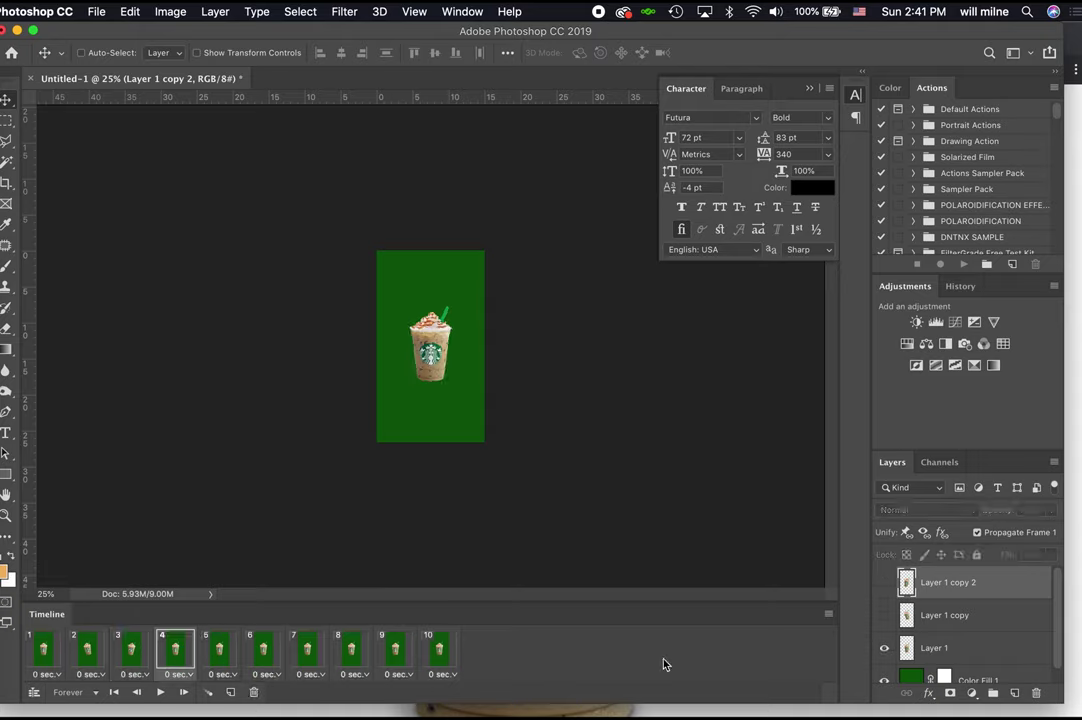
Swap the upright cup for tilted copies in frames 5, 6, 8 and 9.
click(214, 656)
click(884, 648)
click(884, 615)
click(272, 651)
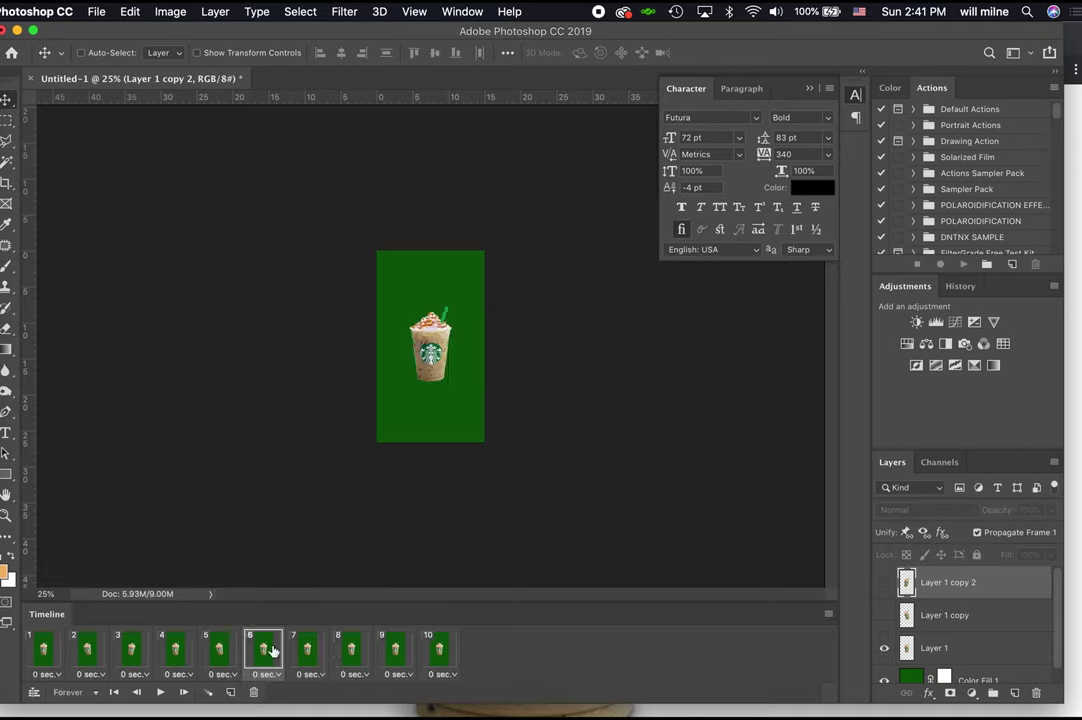
click(884, 648)
click(884, 582)
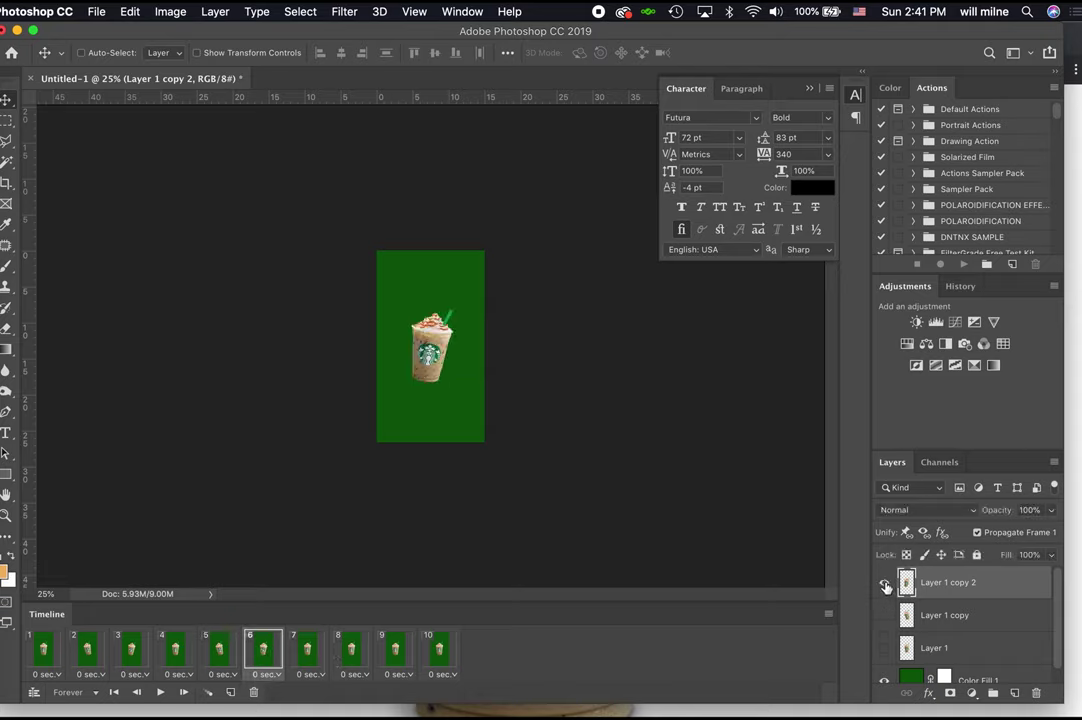
click(312, 650)
click(351, 650)
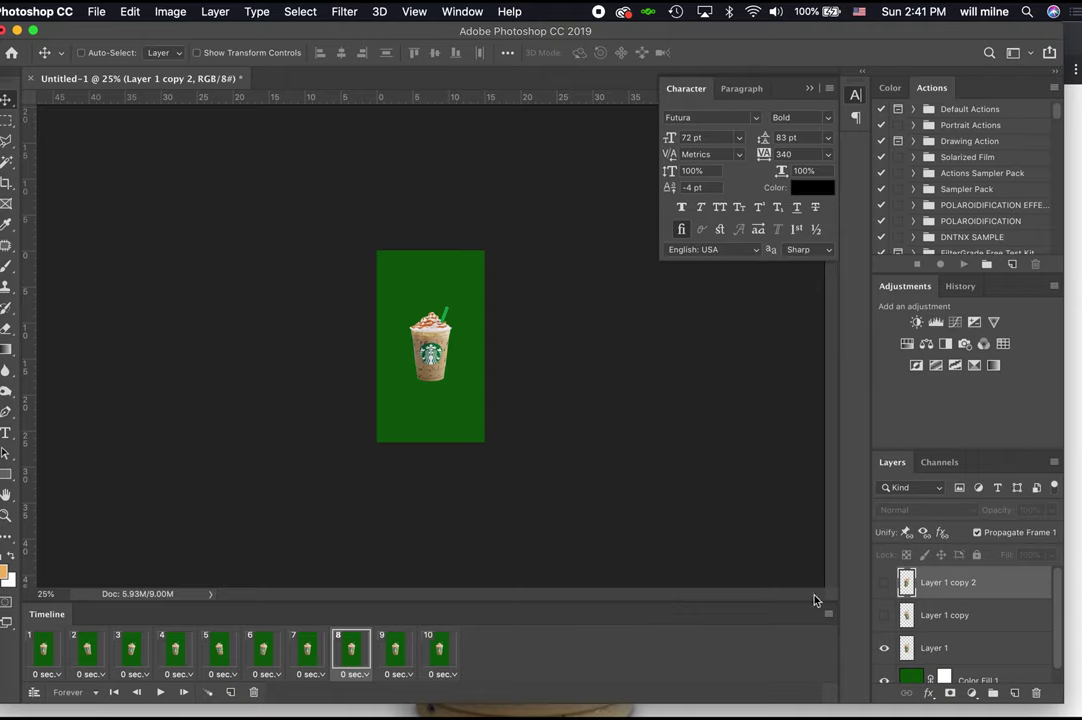
click(884, 648)
click(884, 615)
click(395, 650)
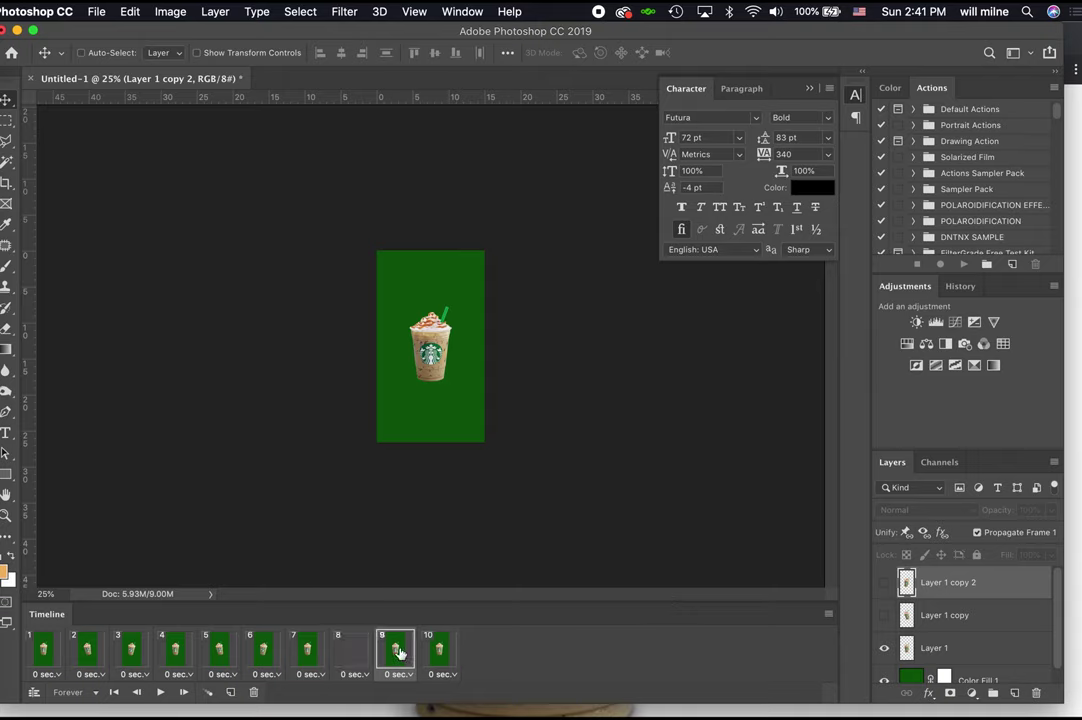
click(886, 648)
click(884, 584)
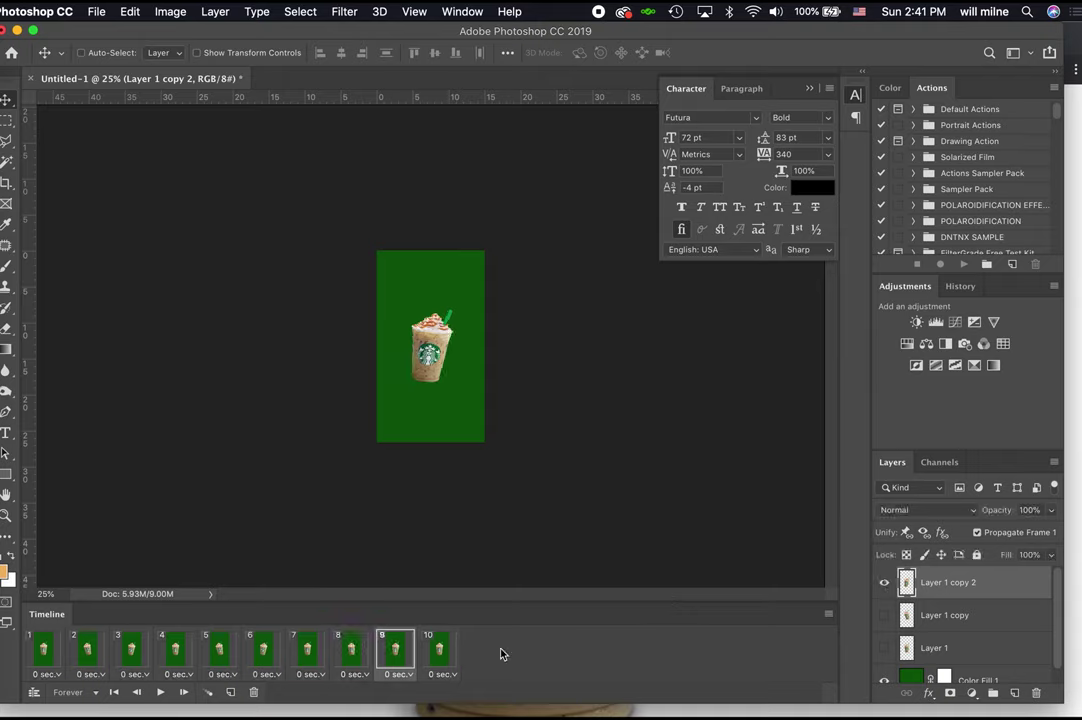
click(440, 655)
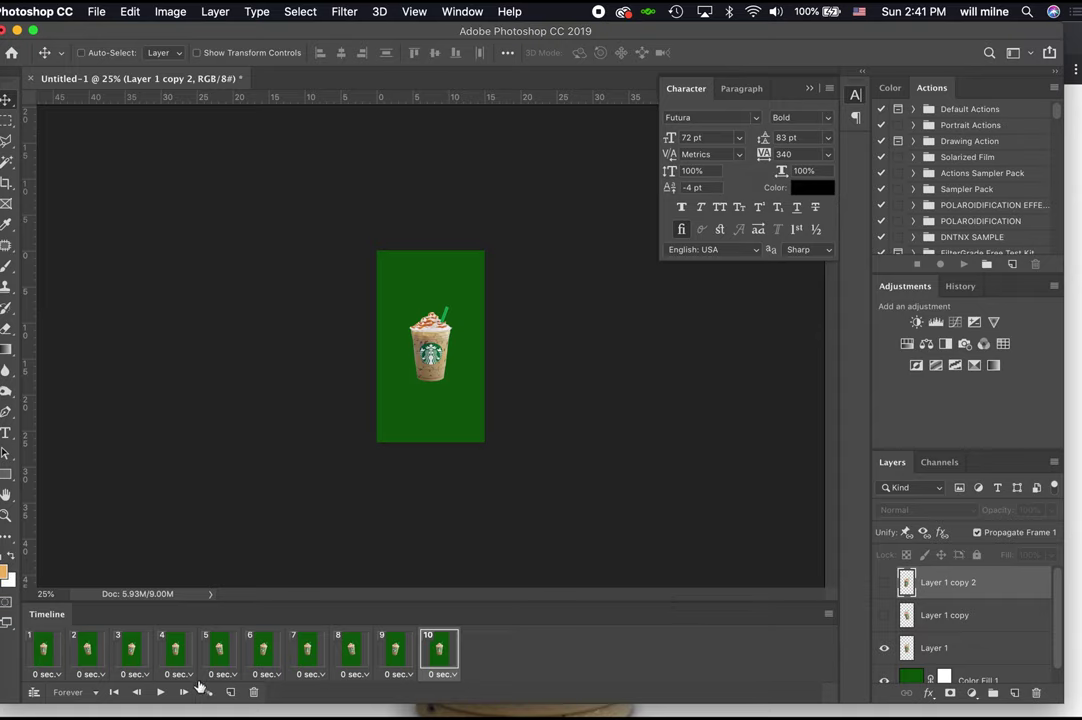
Preview the animation, set every frame's delay to 0.2 seconds, and replay it.
click(160, 692)
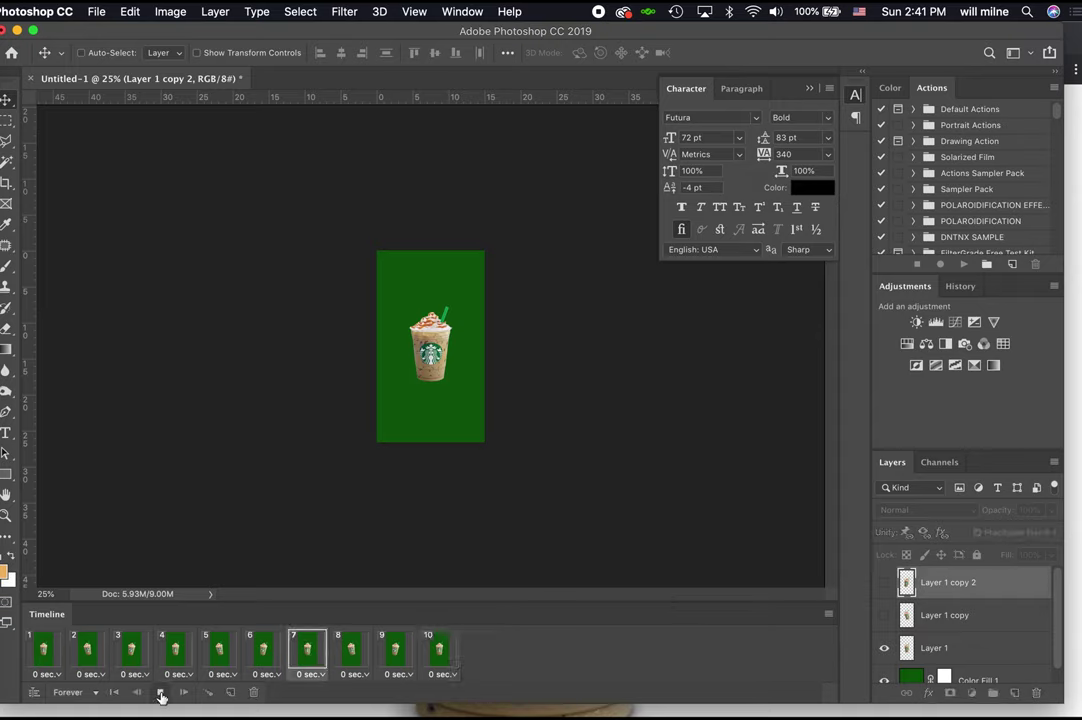
click(160, 692)
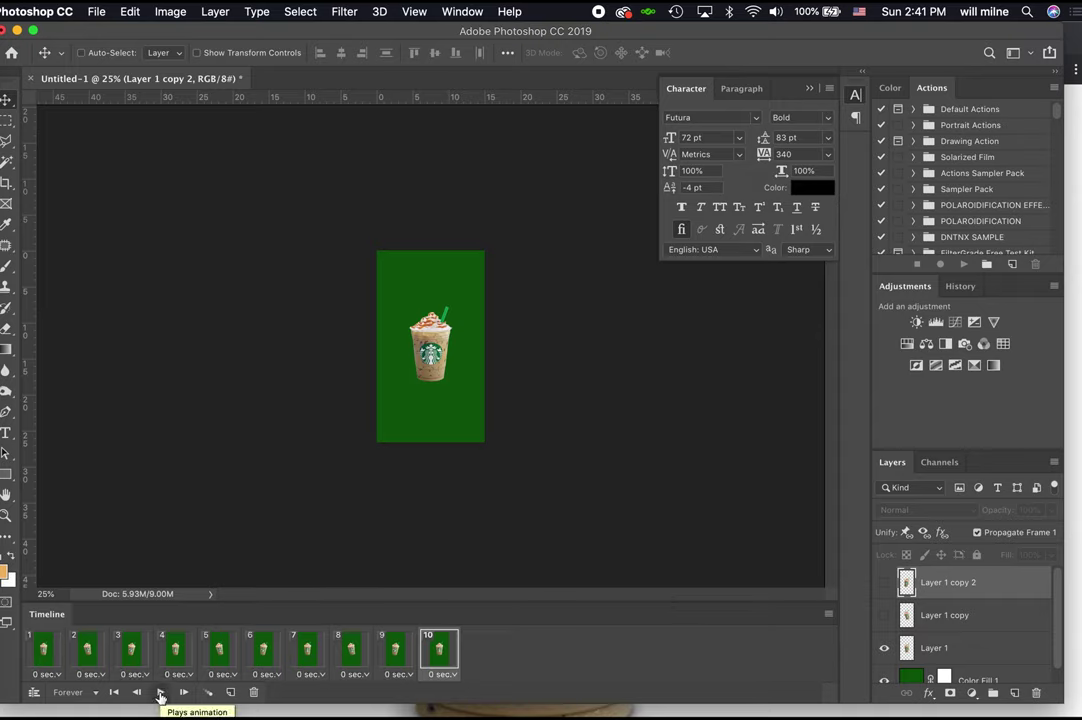
click(46, 674)
click(73, 572)
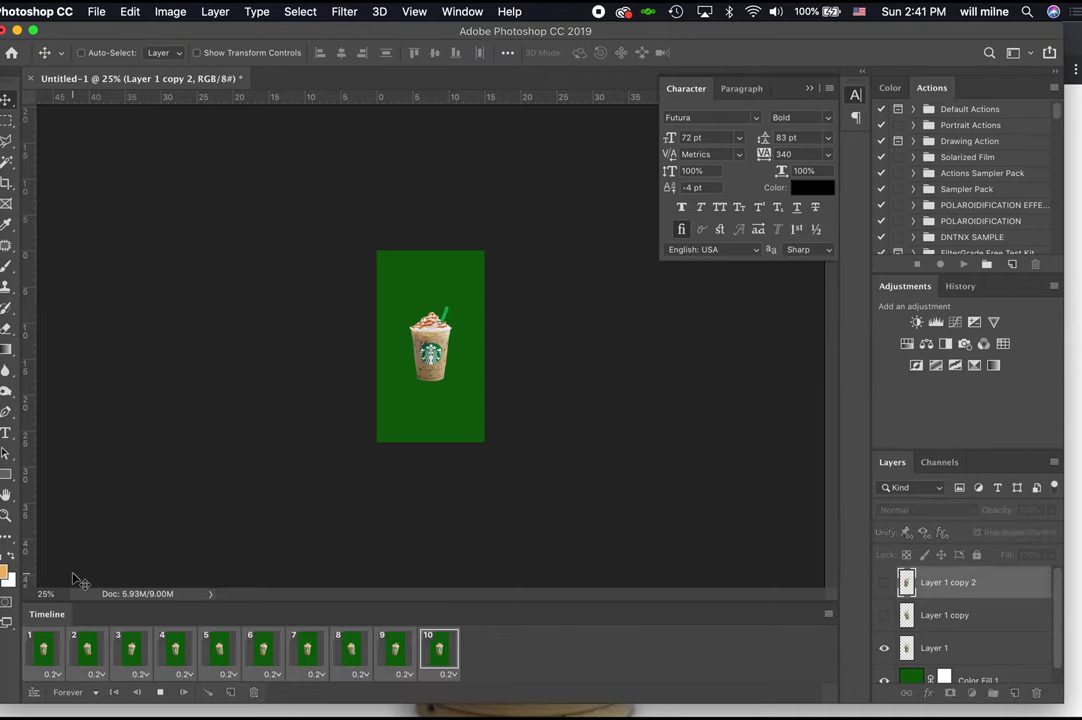
key(space)
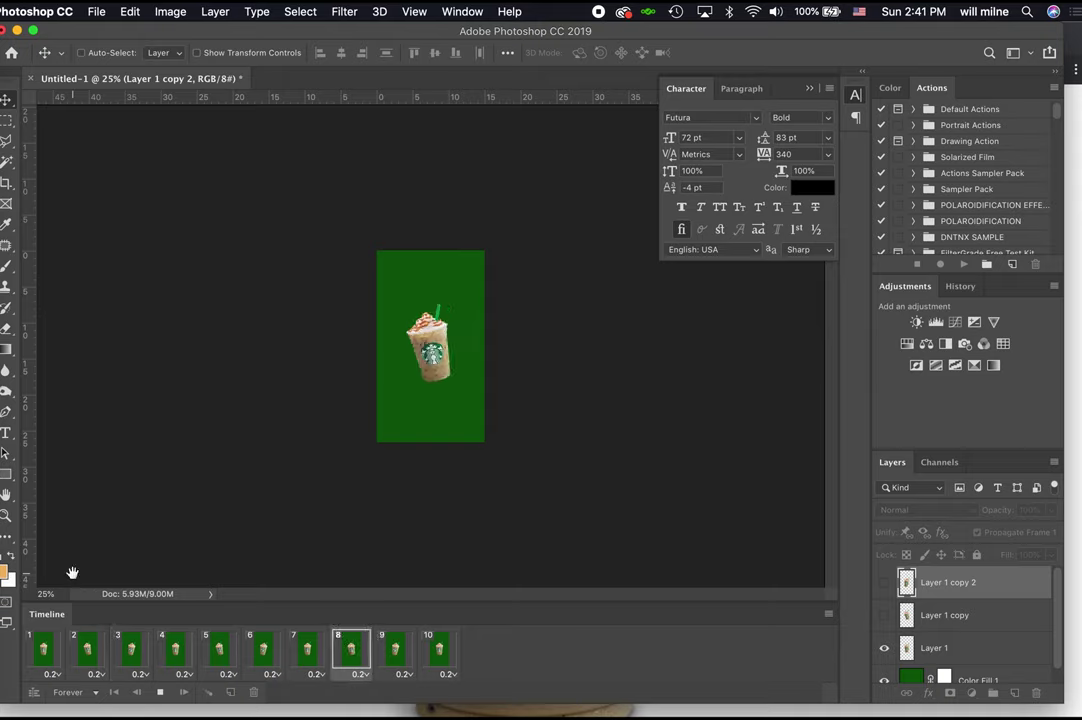
key(space)
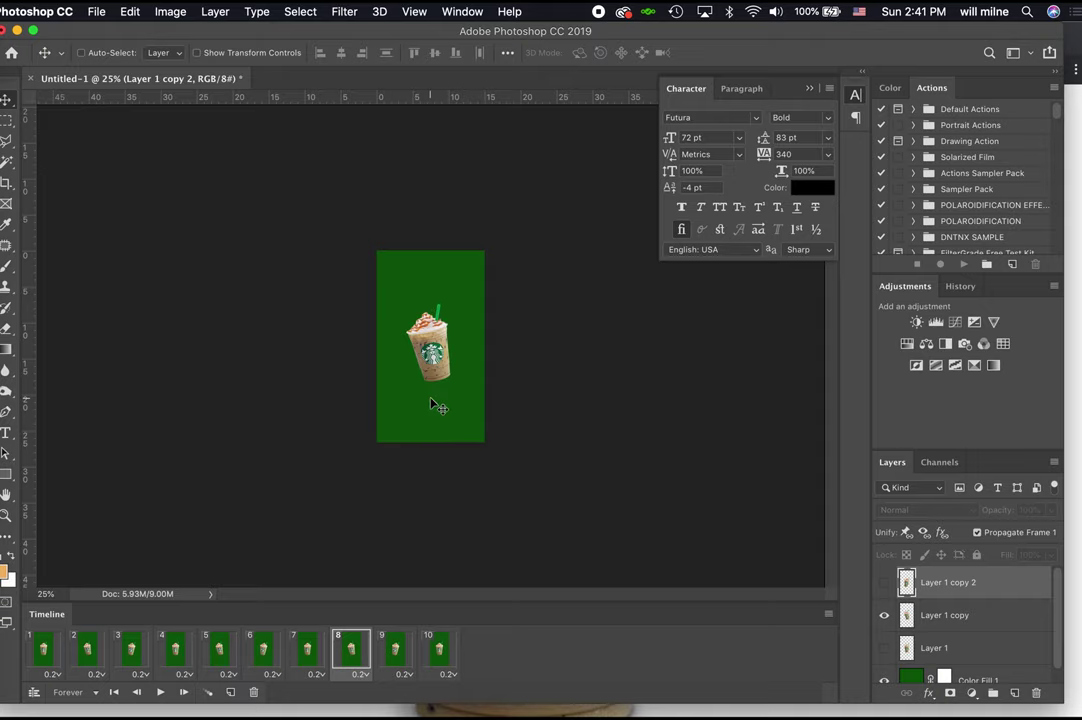
Choose the Type tool and set the text colour to white.
key(t)
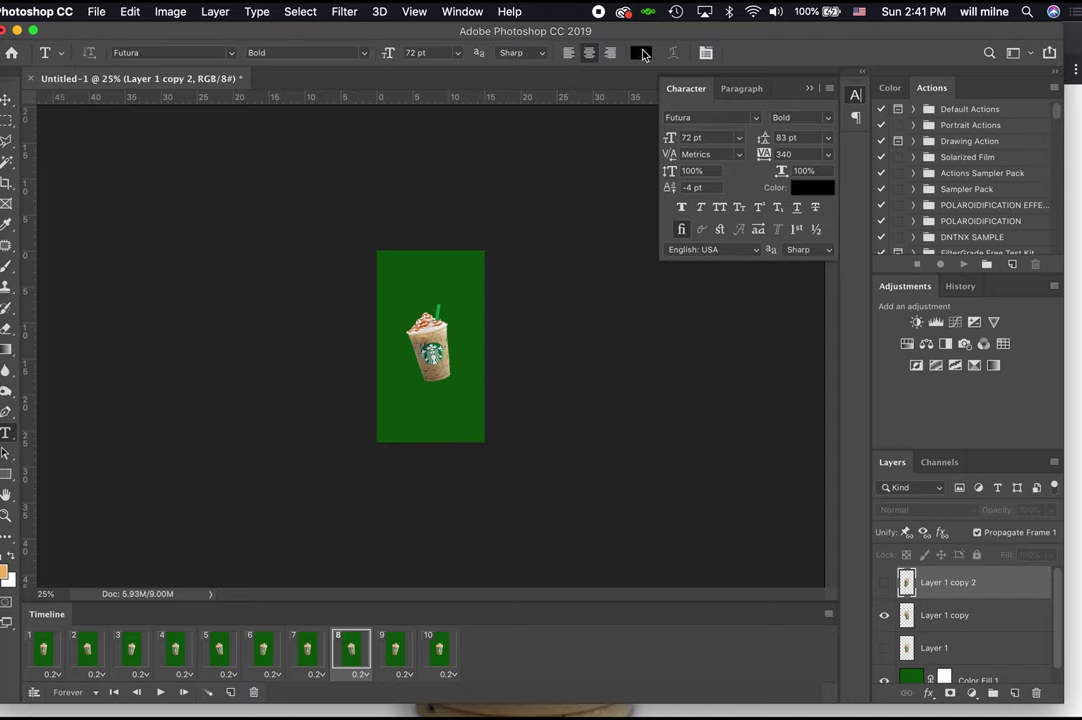
click(644, 54)
click(577, 147)
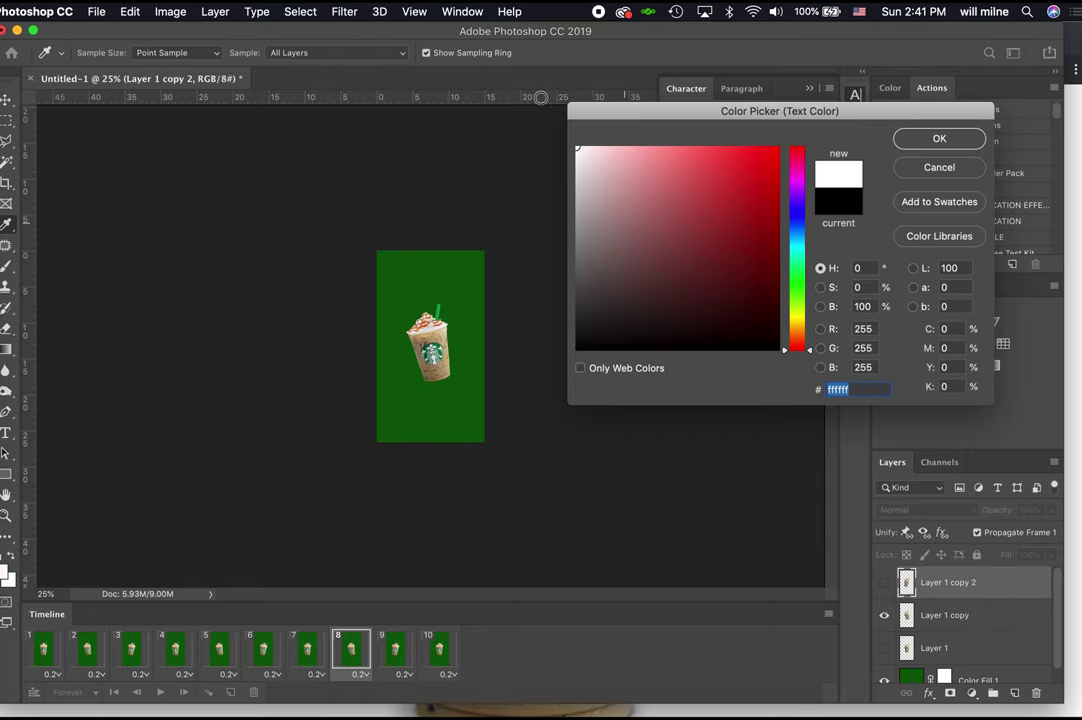
click(960, 144)
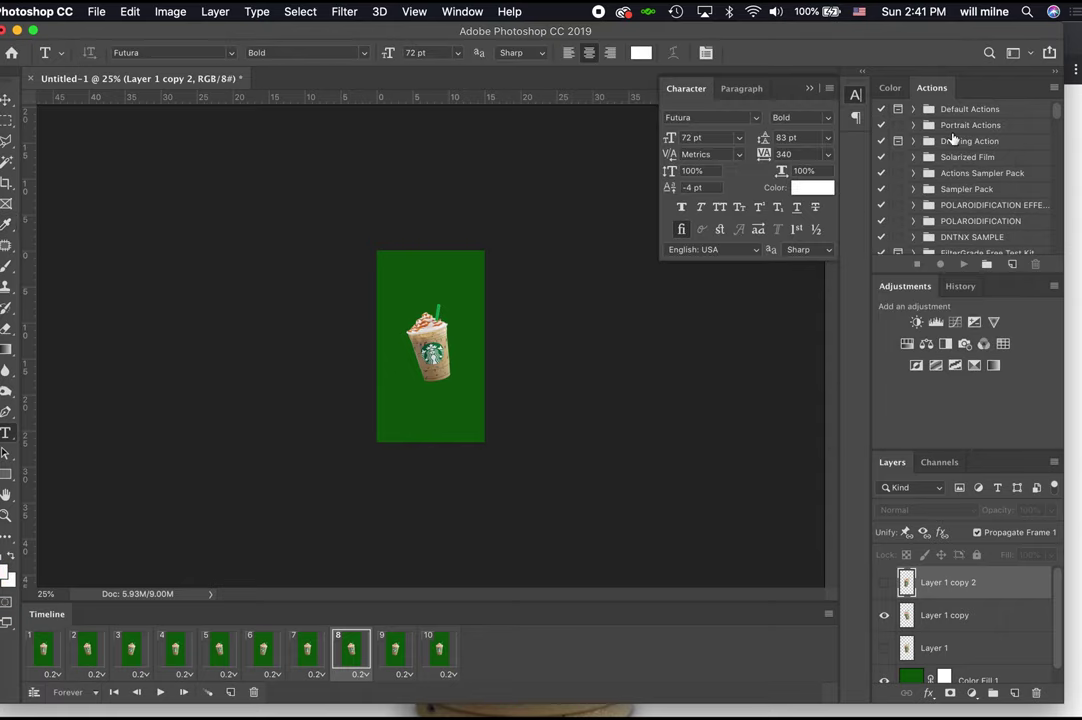
key(super+Tab)
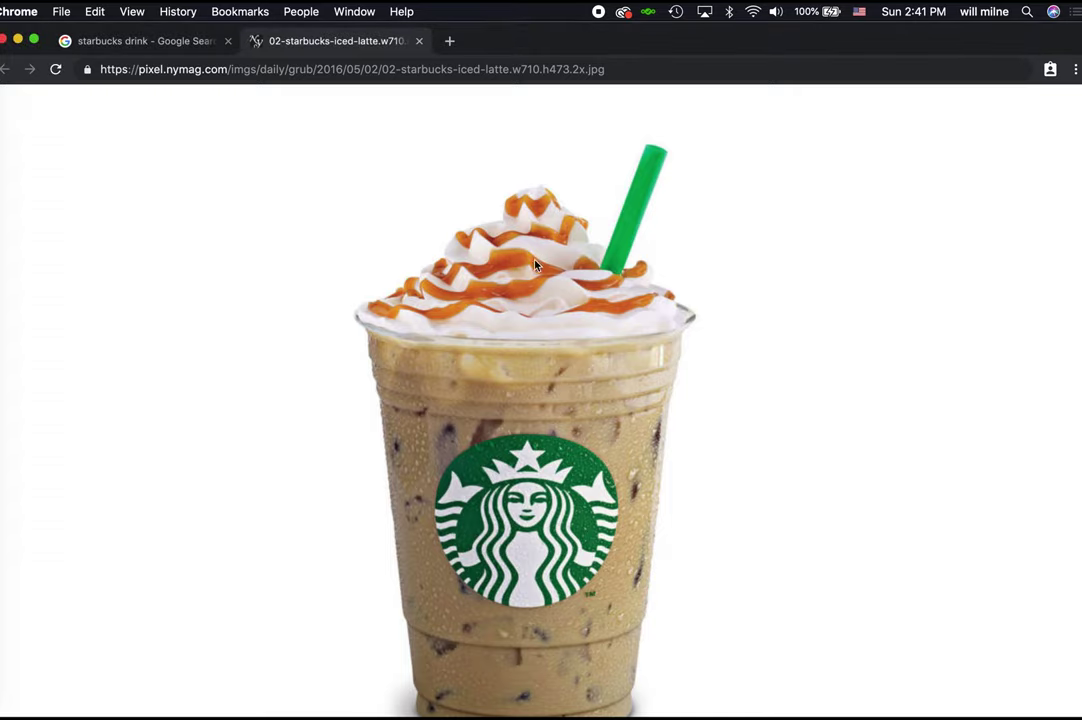
Search 'starbucks fonts' and open the famfonts and dafont result pages.
click(493, 69)
text(starbu)
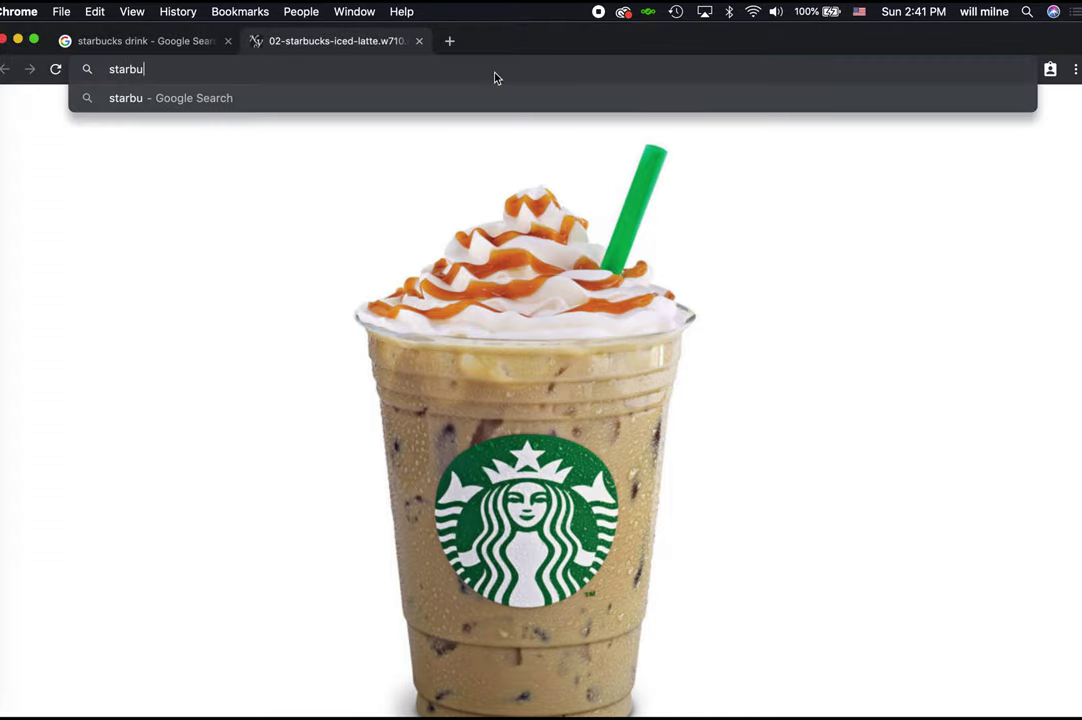
text(cks fonts)
key(Return)
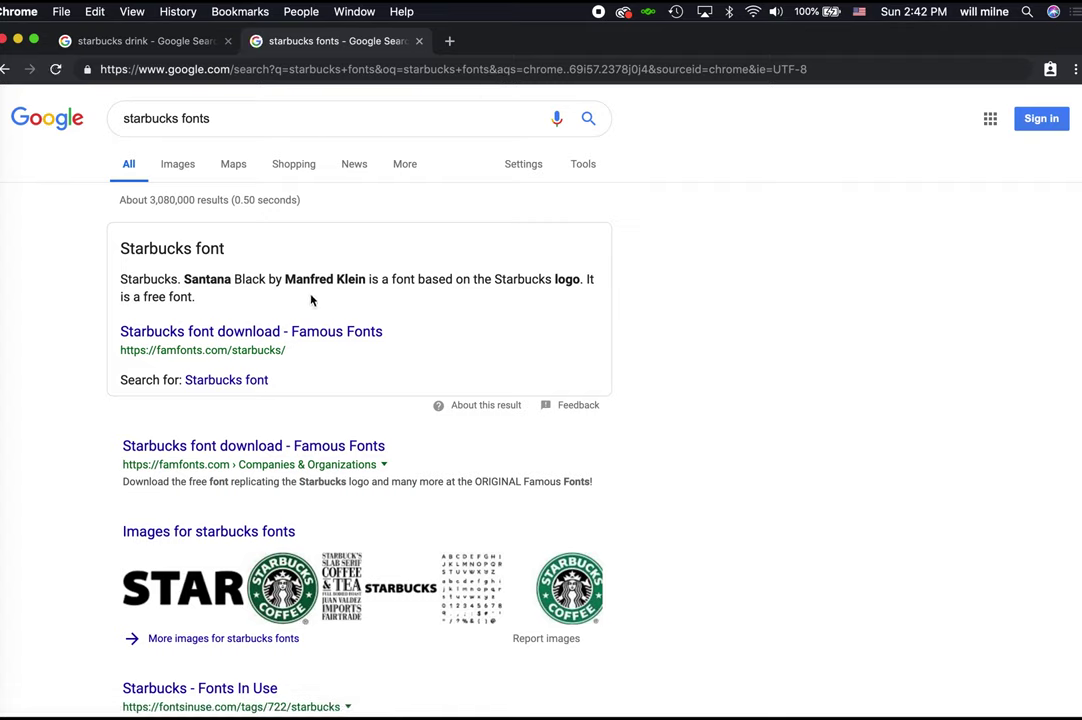
super+click(245, 449)
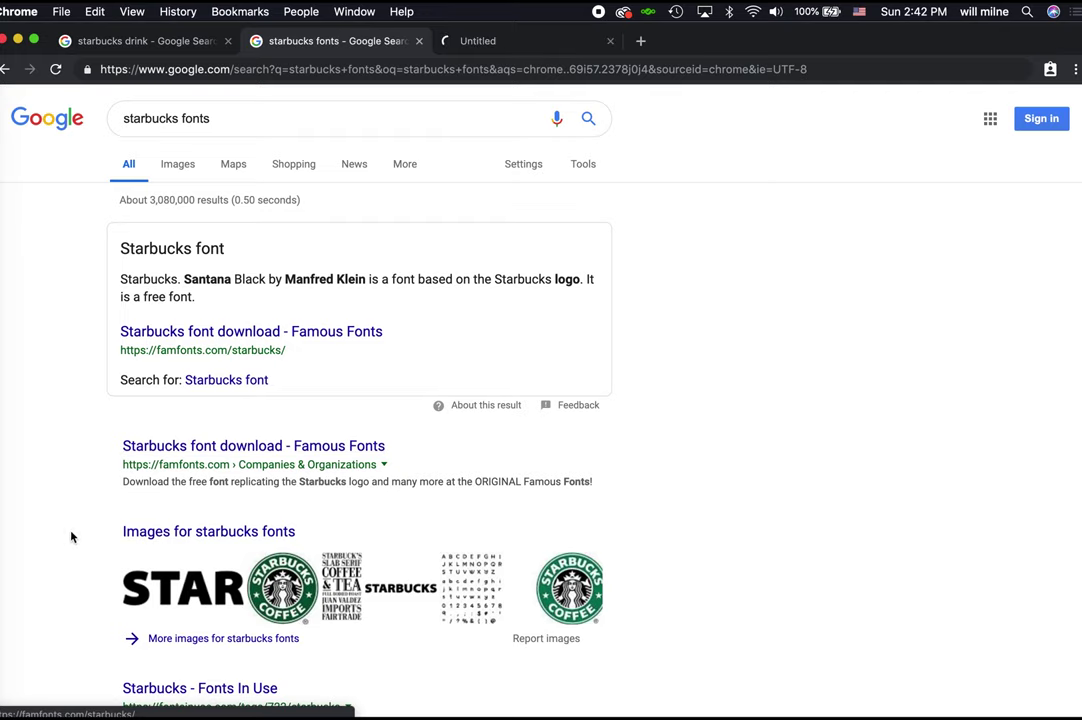
scroll(80, 550, down, 3)
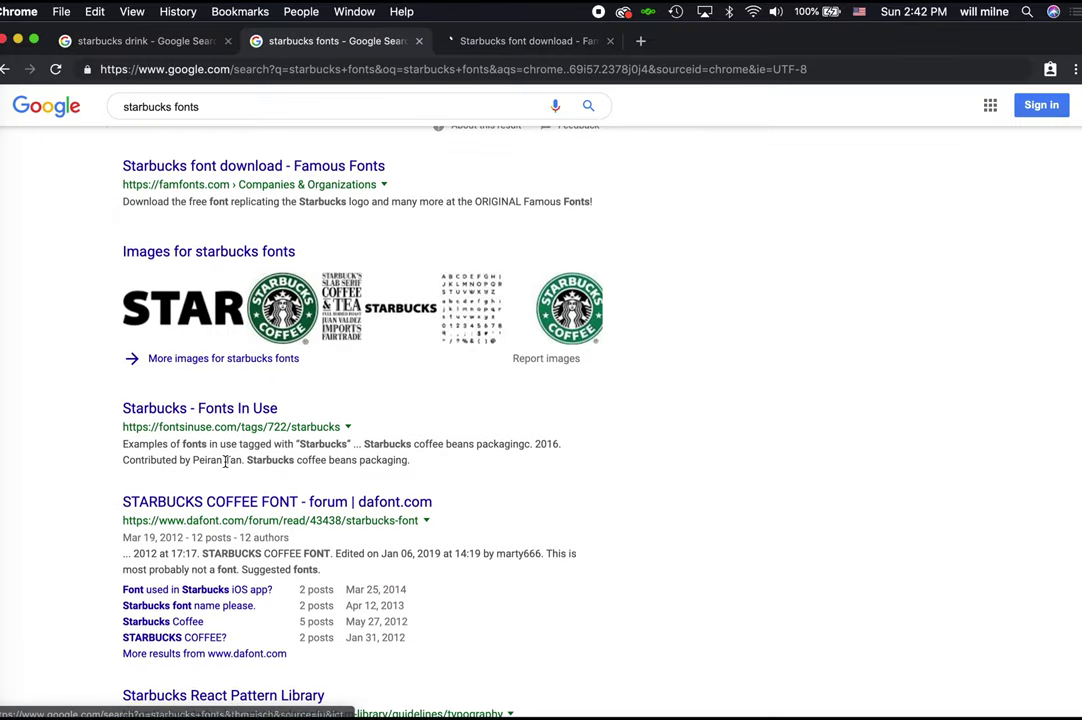
click(237, 504)
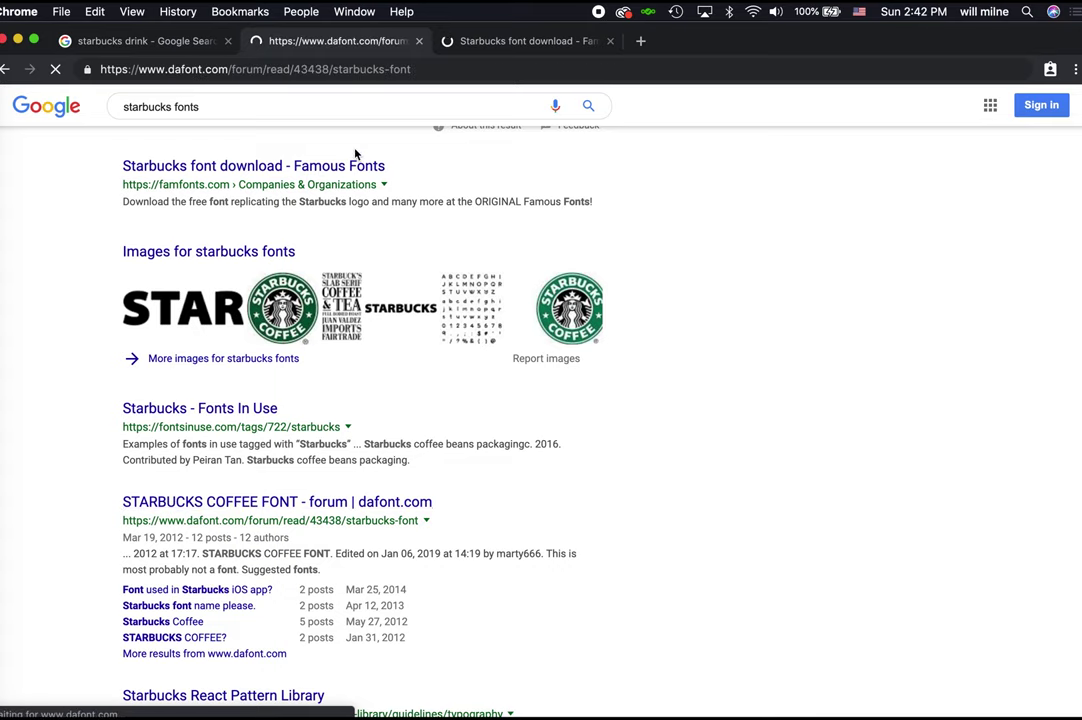
Read the famfonts and dafont pages, close them, and return to Photoshop.
click(490, 40)
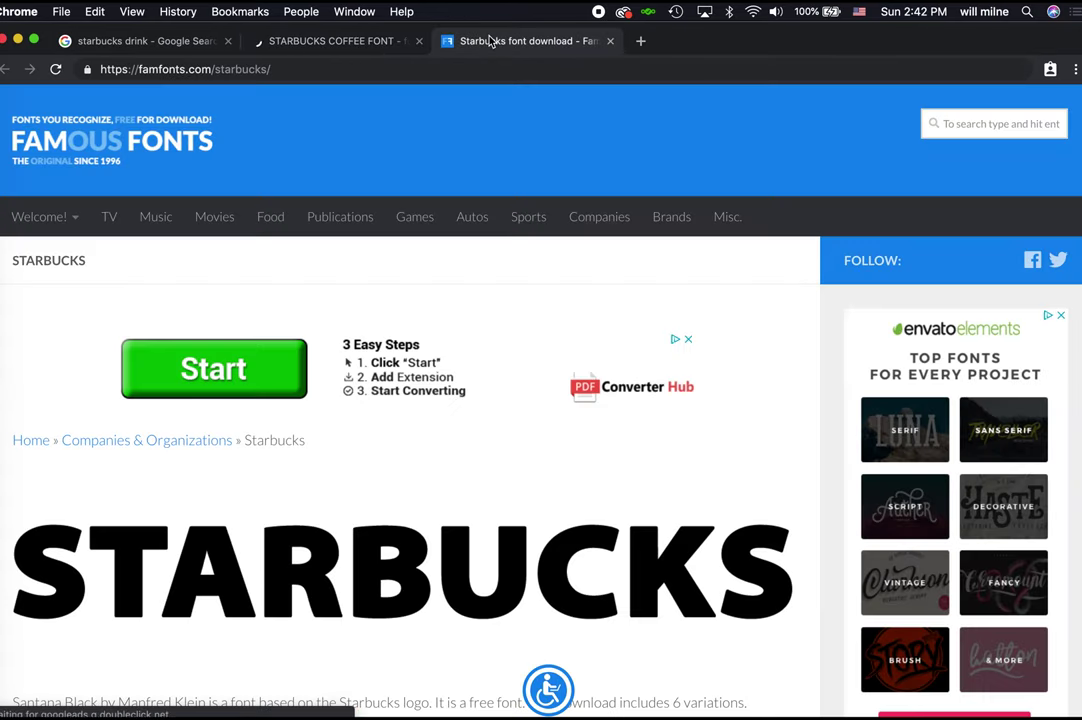
scroll(374, 502, down, 5)
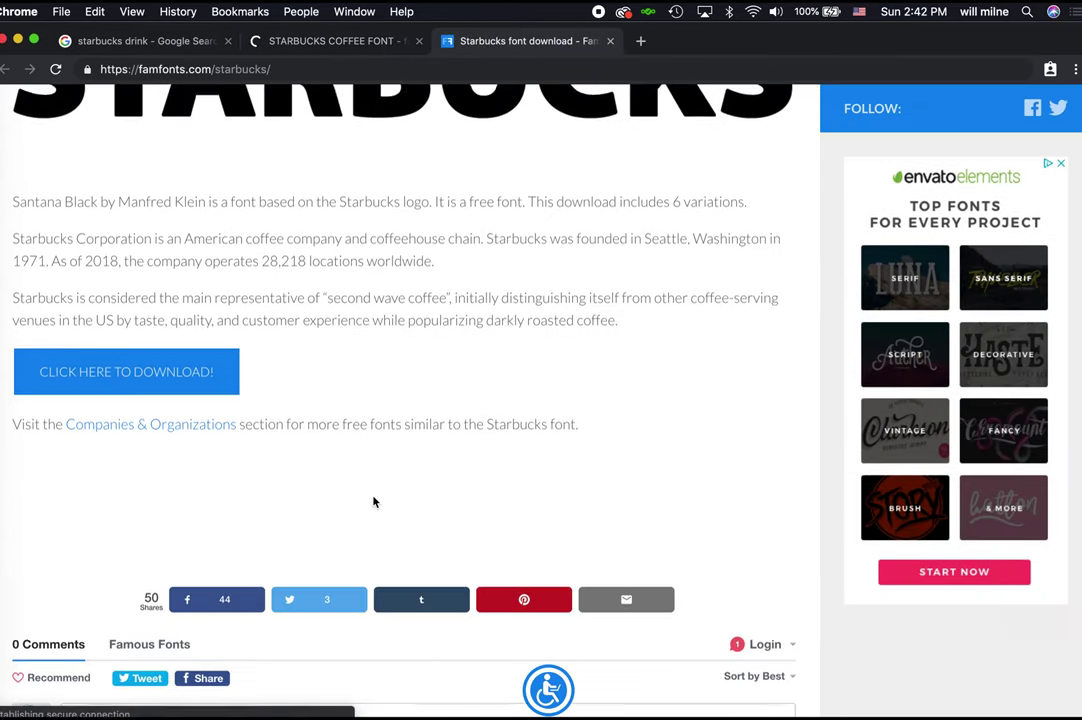
scroll(374, 497, up, 2)
click(338, 45)
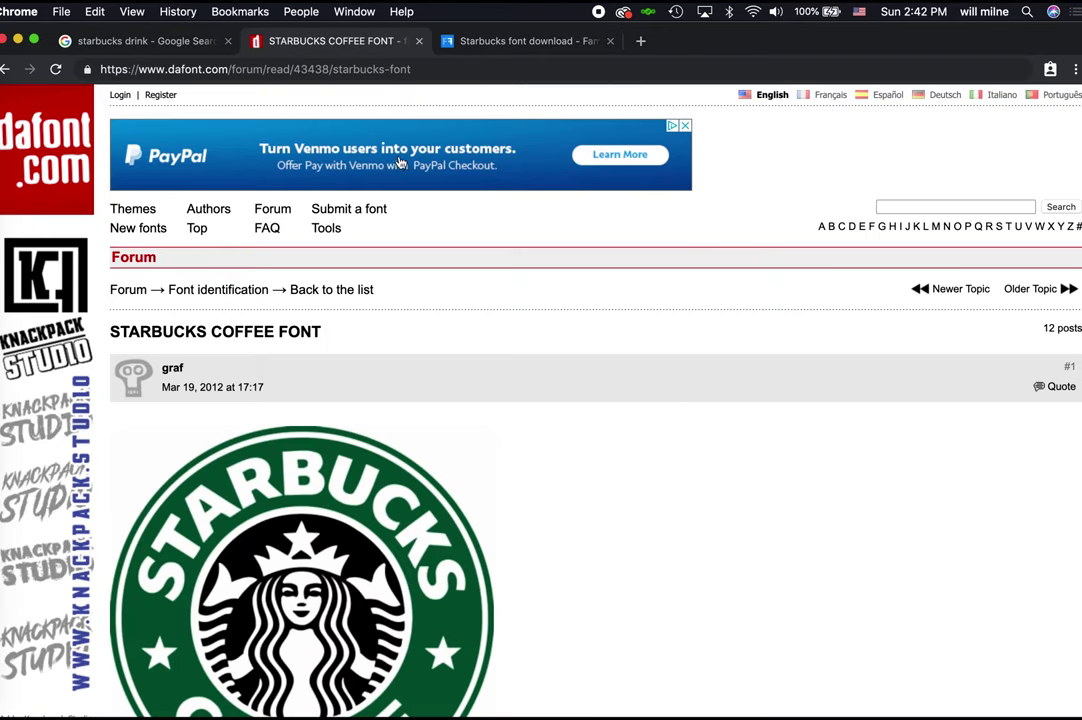
scroll(495, 394, down, 5)
scroll(553, 488, down, 3)
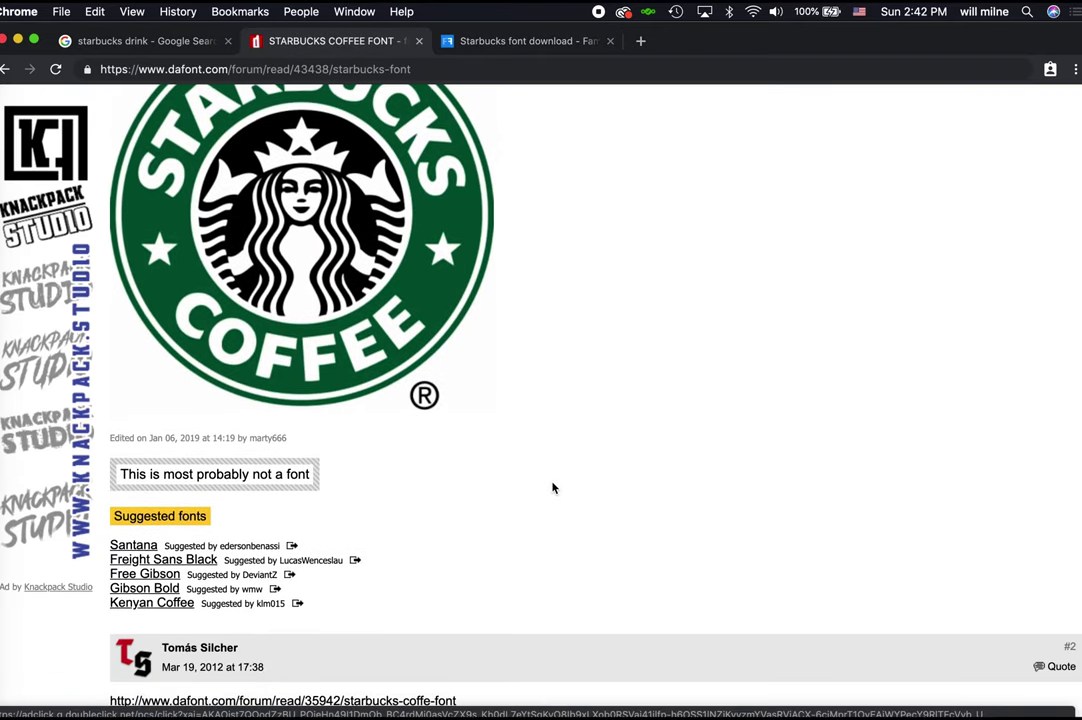
scroll(553, 488, up, 2)
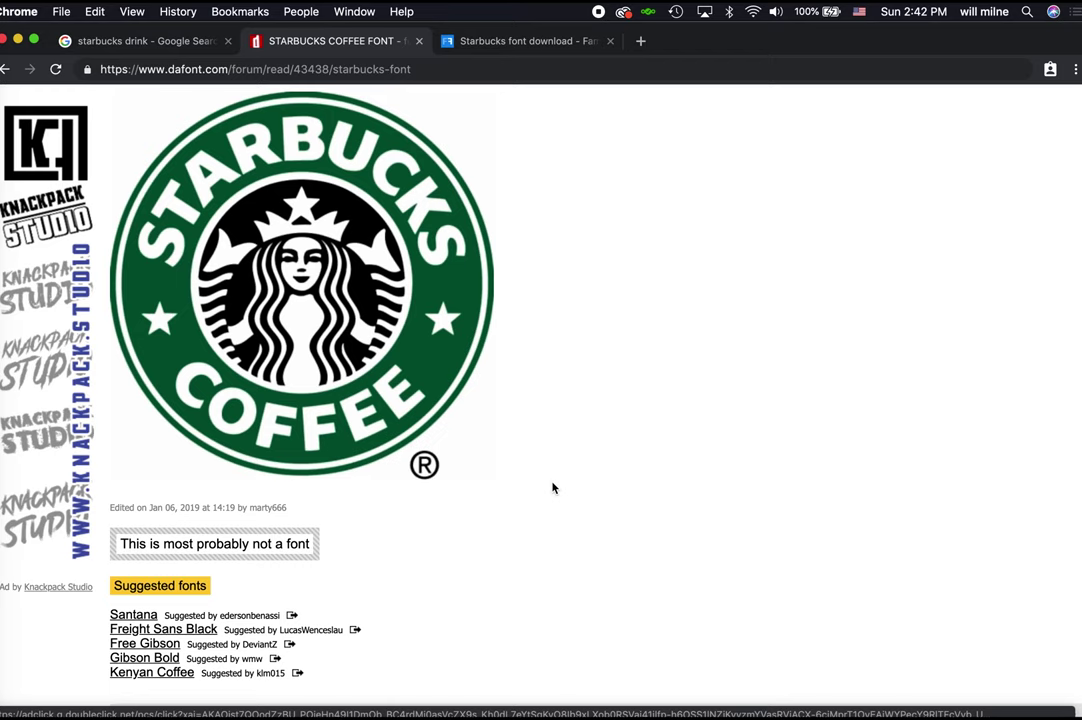
key(super+w)
key(super+w)
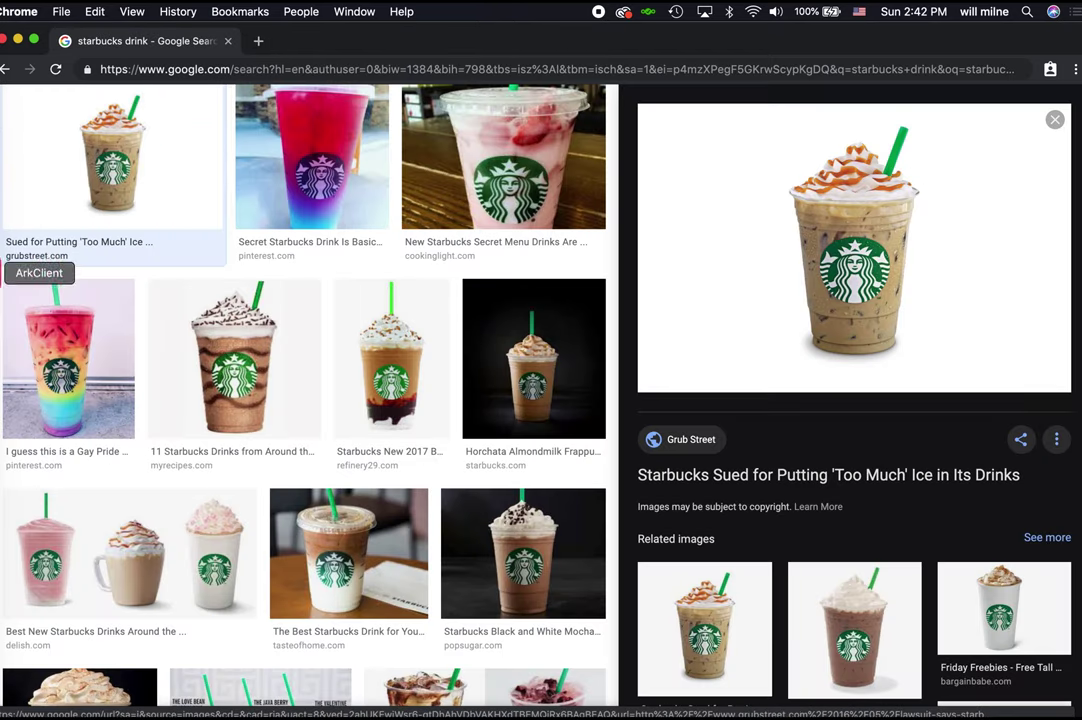
click(4, 383)
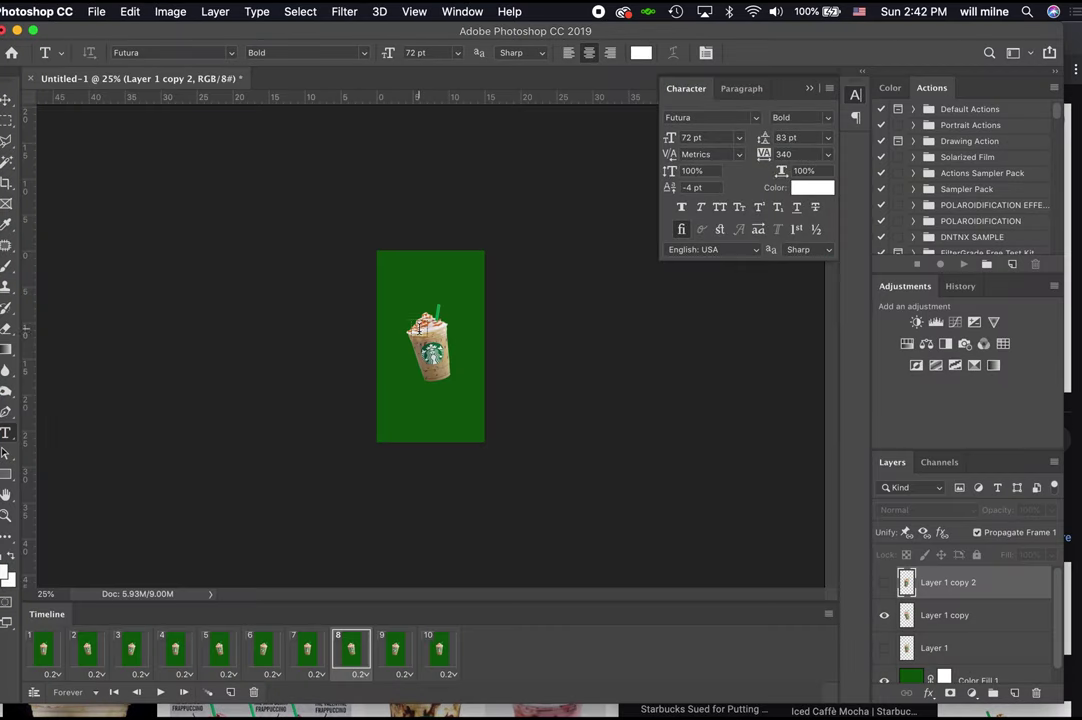
Type the 'Cool off with a' line and move it to the top of the frame.
click(384, 431)
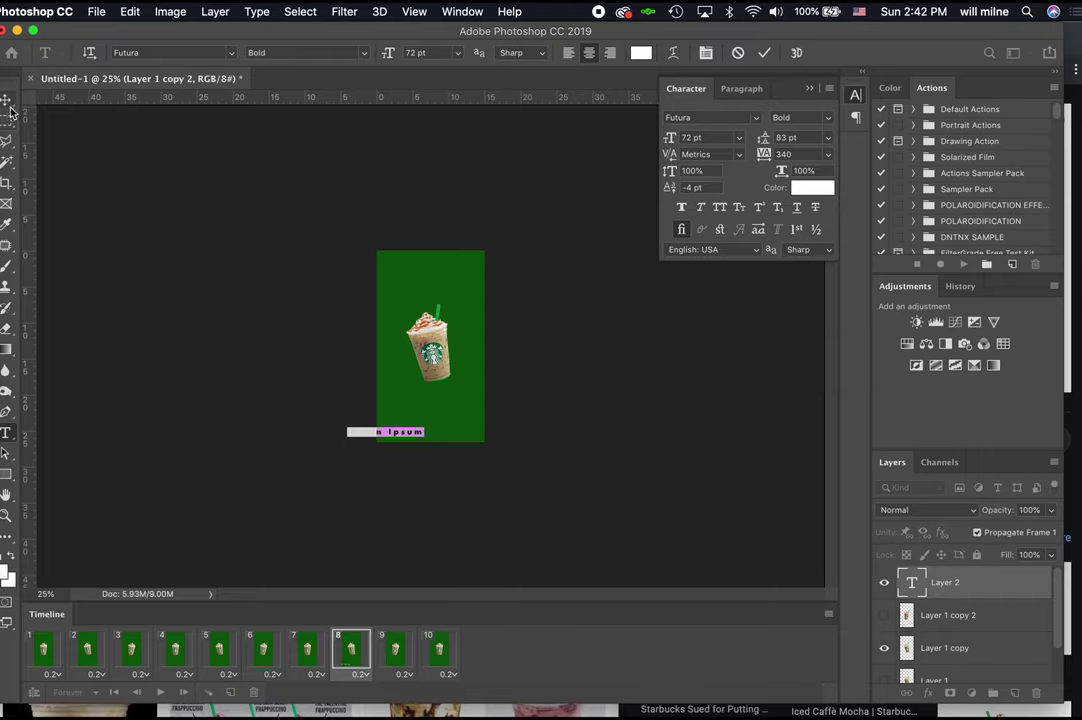
text(Crea)
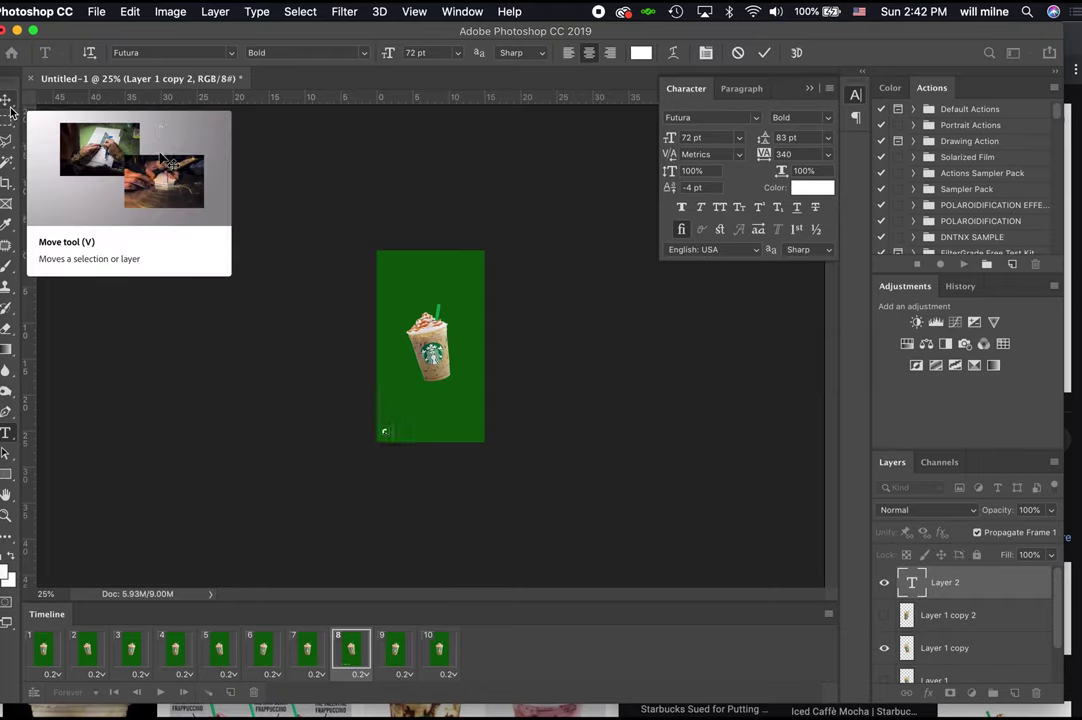
text(ted wi)
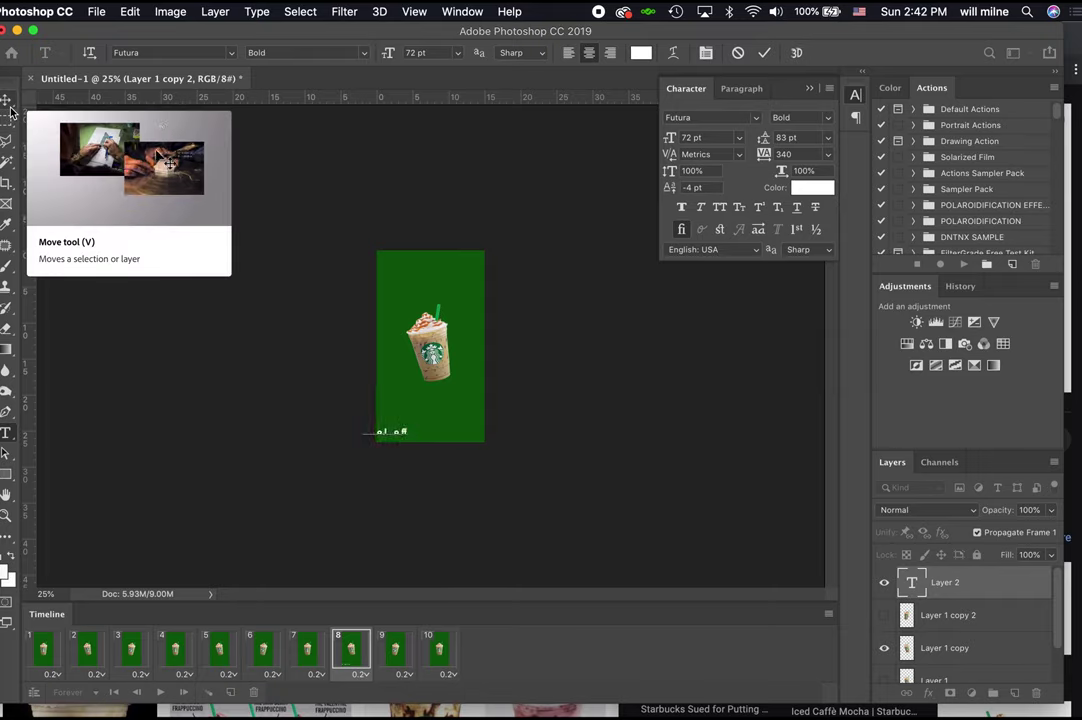
text(th a)
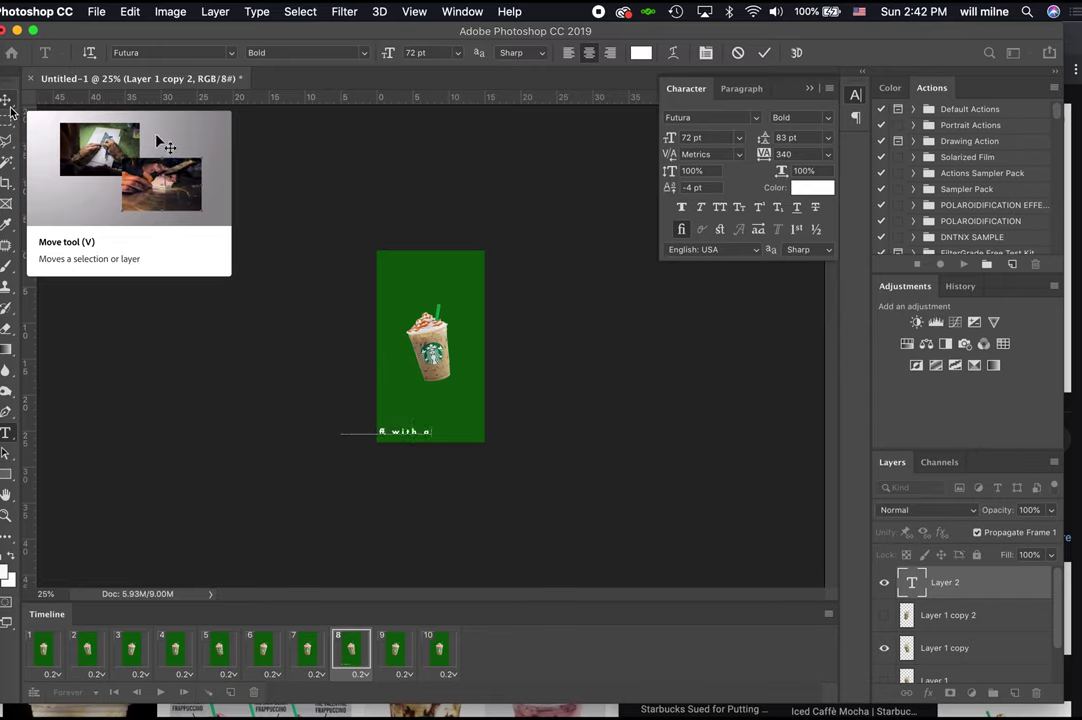
key(super+a)
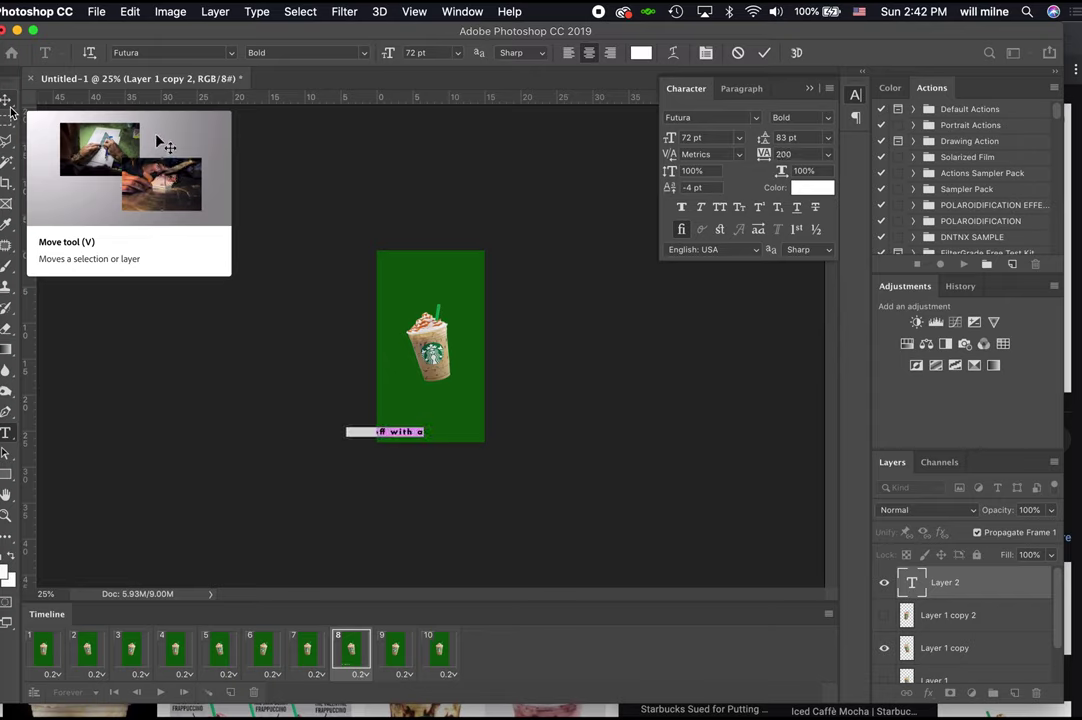
key(alt+Left)
key(alt+Left)
key(alt+Left)
key(ctrl+Up)
click(640, 527)
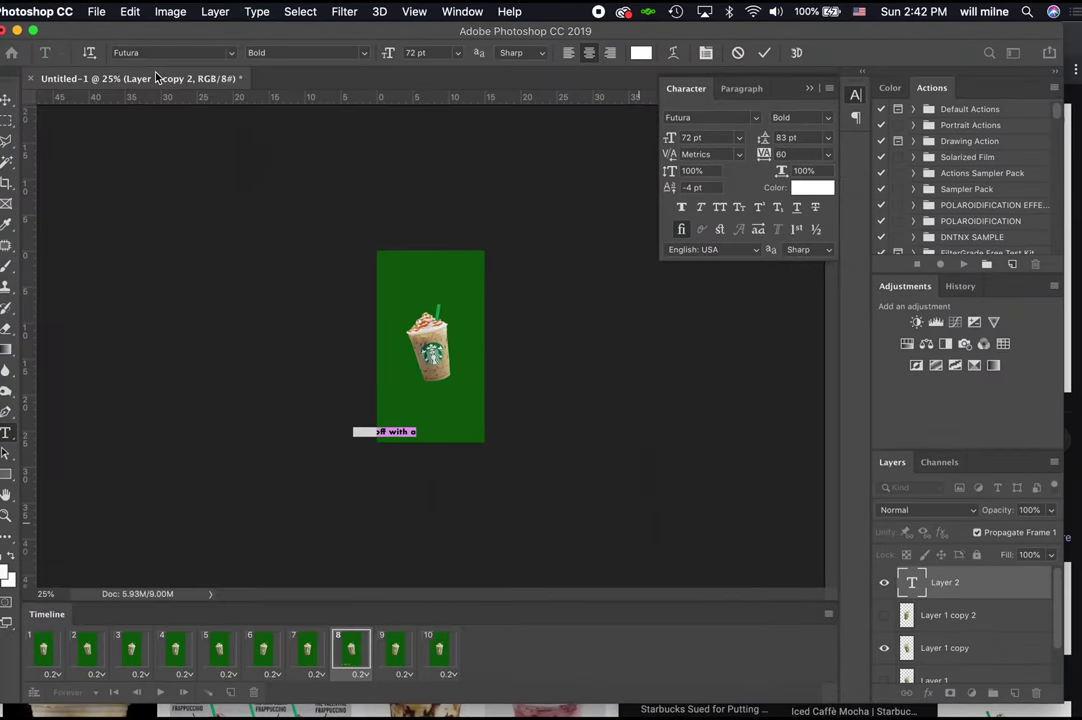
click(8, 97)
drag(425, 414, 452, 285)
Zoom to 100% and set the whole line's tracking to 60.
key(super+plus)
key(super+plus)
key(super+plus)
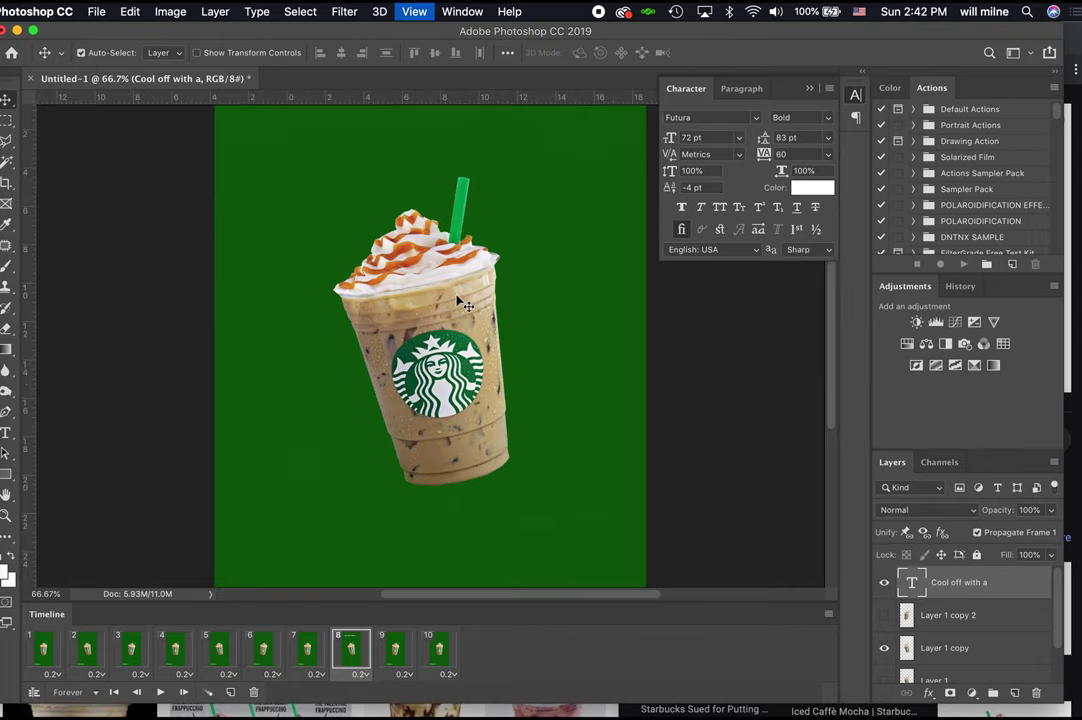
key(super+plus)
key(t)
click(500, 341)
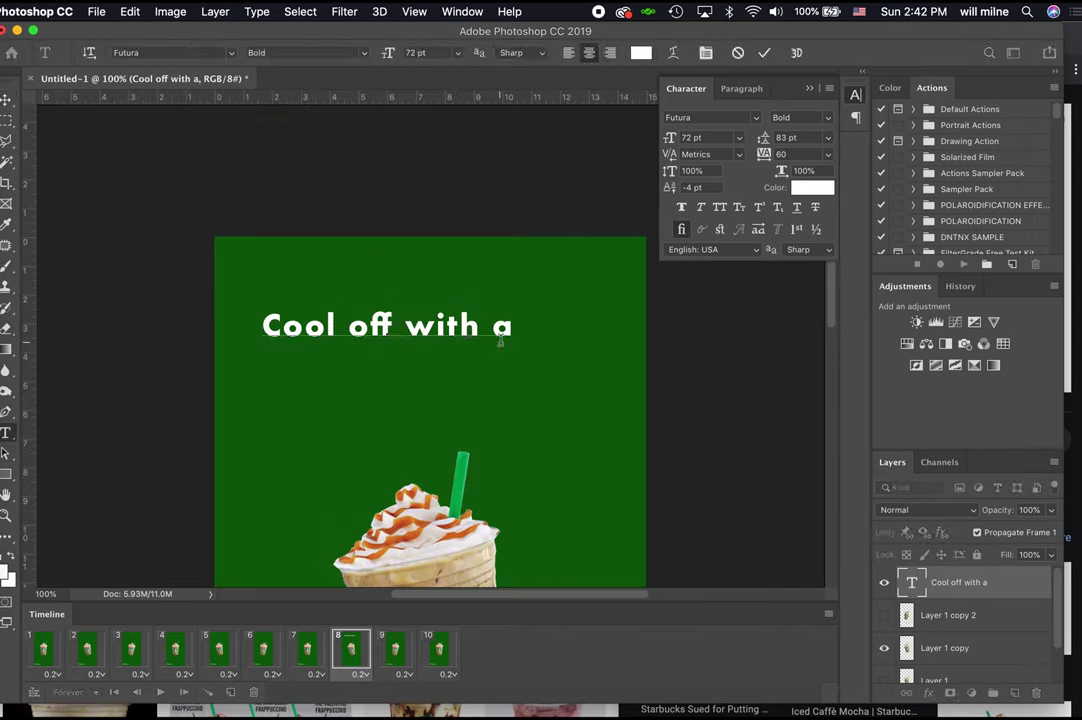
key(Left)
key(Left)
key(Left)
key(Left)
key(Left)
key(Left)
key(Left)
key(Left)
key(alt+Left)
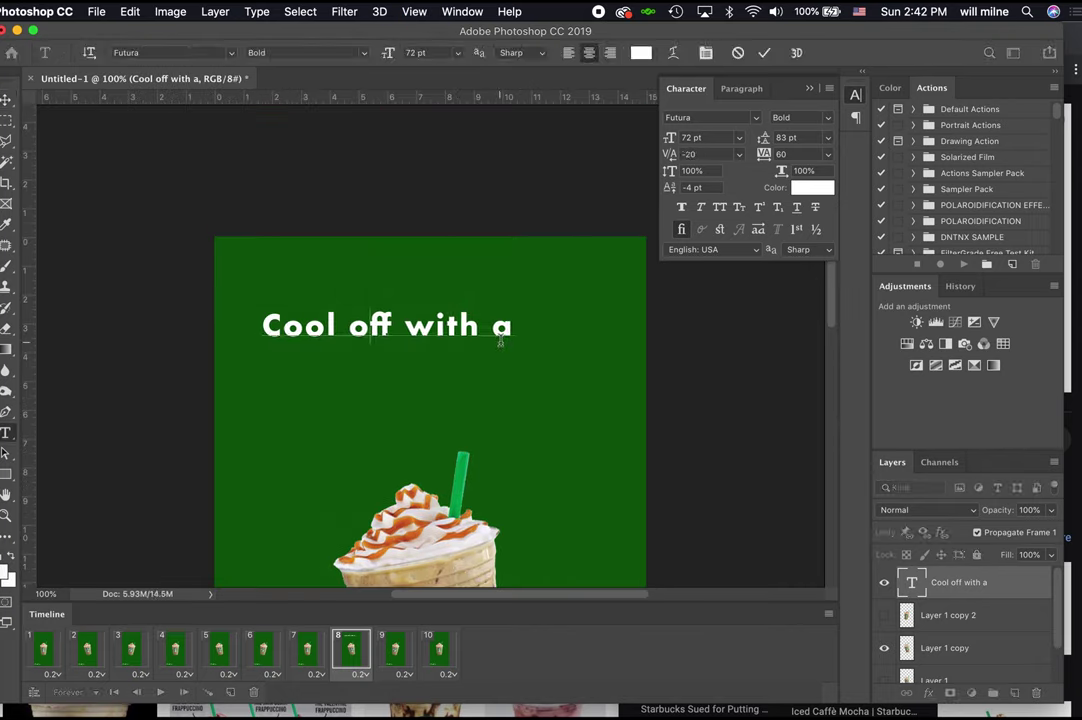
key(alt+Left)
key(Right)
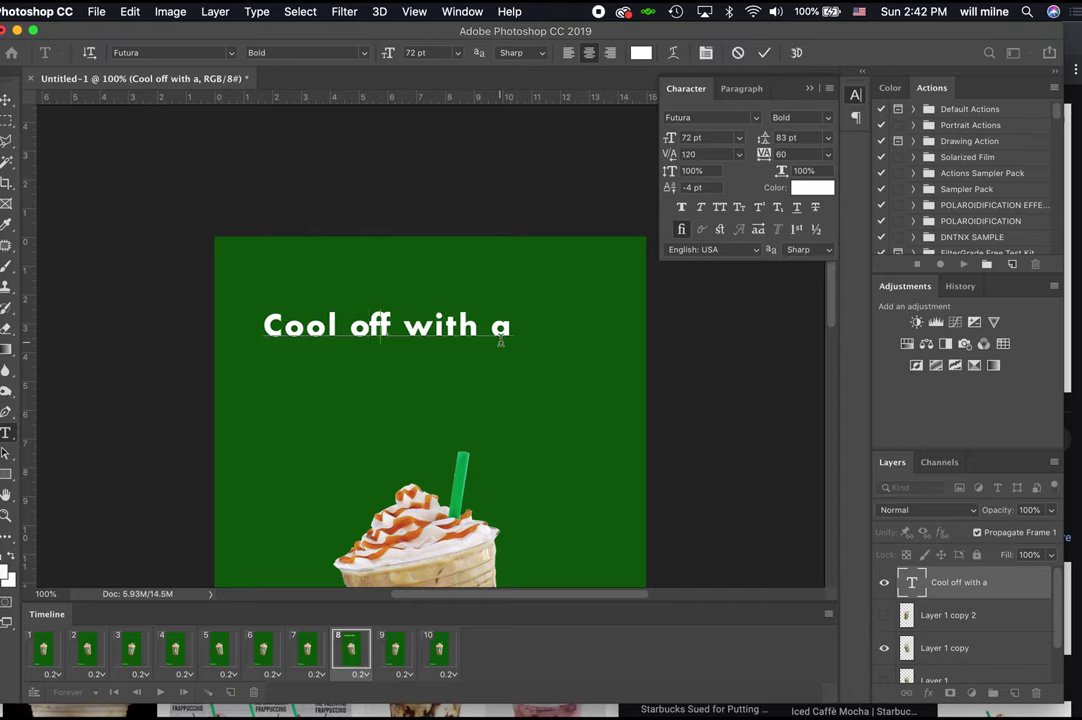
key(alt+Right)
key(ctrl+a)
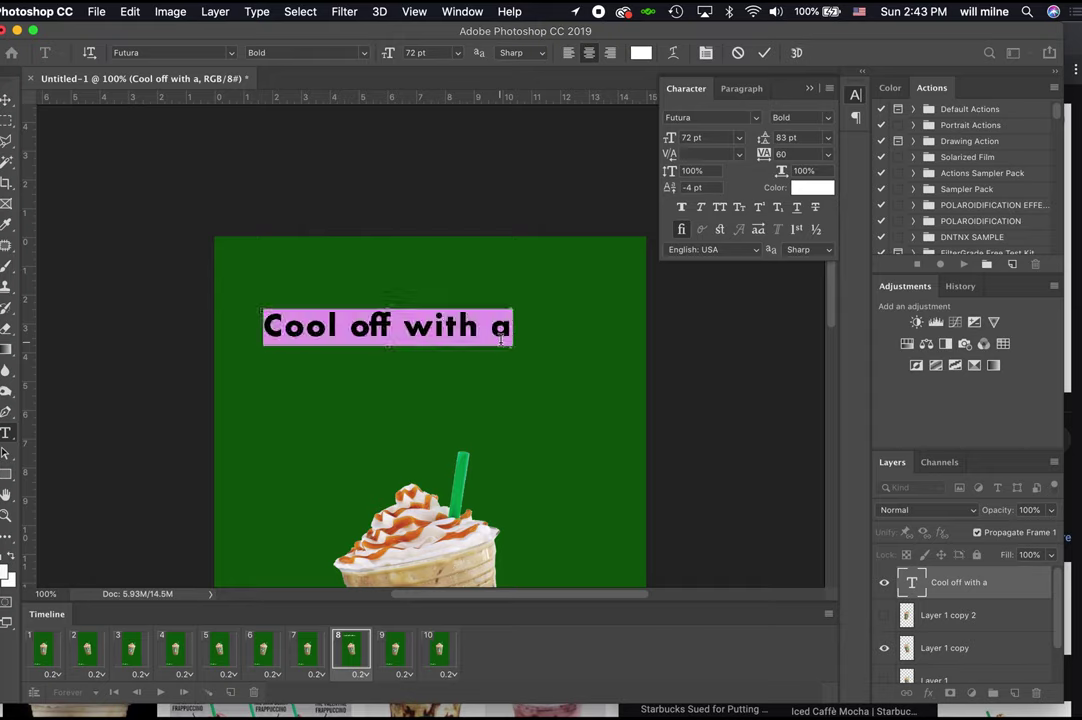
key(alt+Right)
key(alt+Right)
key(alt+Right)
key(alt+Left)
key(alt+Left)
key(alt+Left)
key(alt+Left)
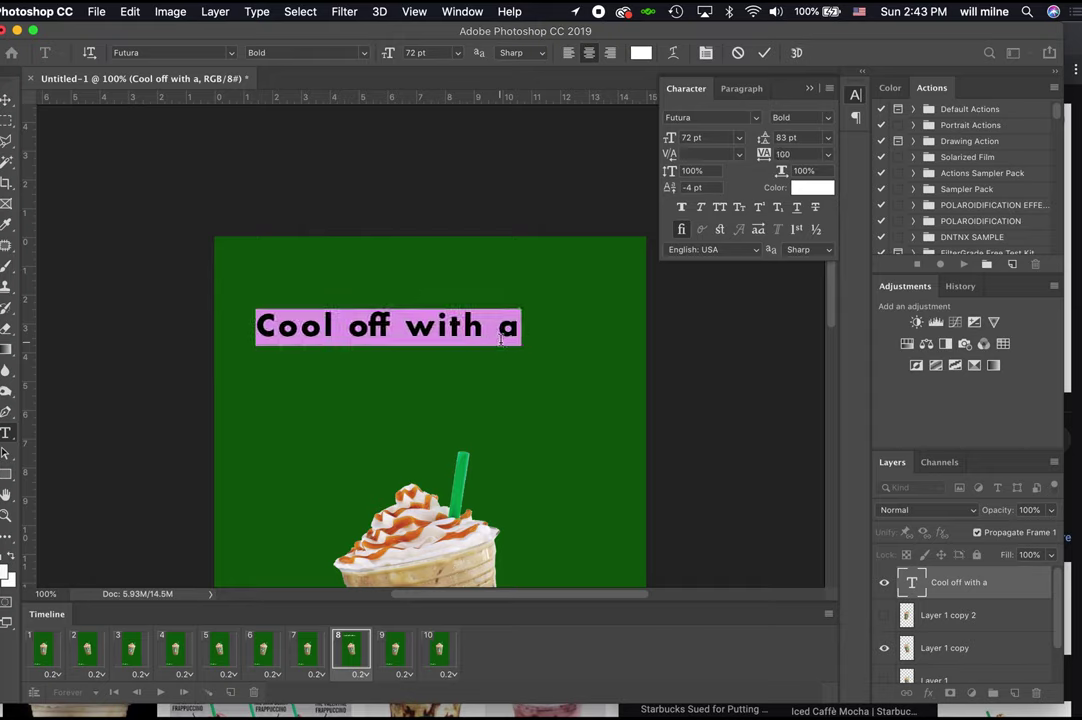
Kern the gap inside 'off' to -60, then centre the text above the cup.
click(379, 340)
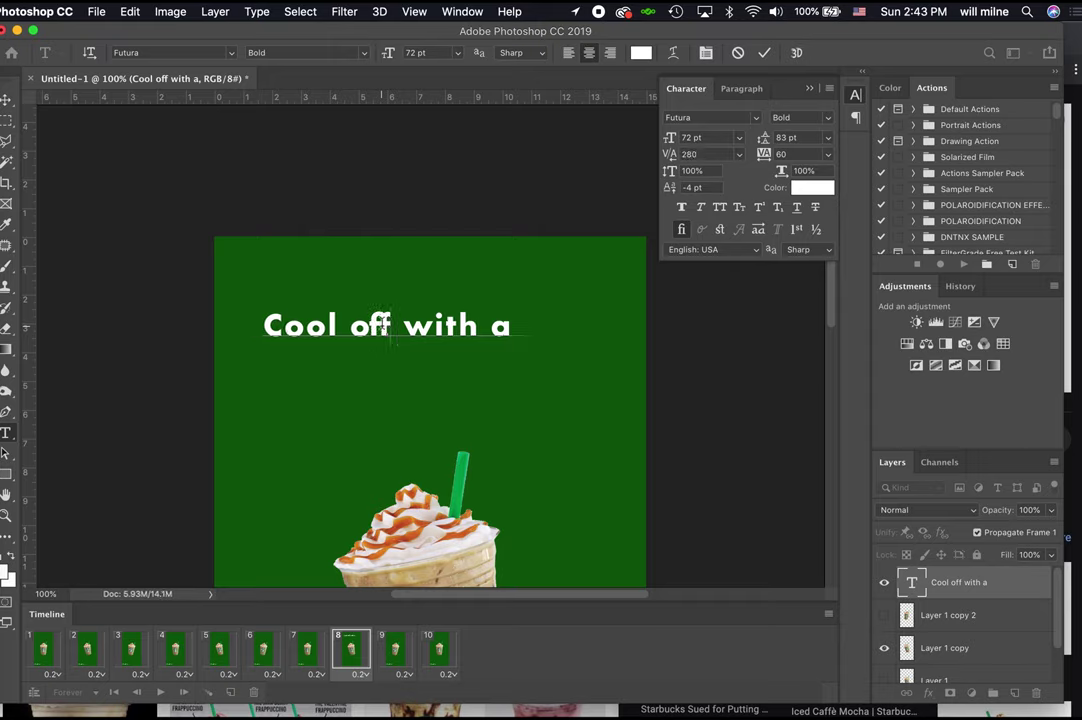
key(alt+Right)
key(alt+Right)
key(alt+Right)
key(alt+Right)
key(alt+Right)
key(alt+Right)
key(alt+Right)
key(alt+Right)
key(alt+Right)
key(alt+Right)
key(alt+Right)
key(alt+Right)
key(alt+Right)
key(alt+Right)
key(alt+Left)
key(alt+Left)
key(alt+Left)
key(alt+Left)
key(alt+Left)
key(alt+Left)
key(alt+Left)
key(alt+Left)
key(alt+Left)
key(alt+Left)
key(alt+Left)
key(alt+Left)
key(alt+Left)
key(alt+Left)
key(alt+Left)
key(alt+Left)
key(alt+Left)
key(alt+Left)
key(alt+Left)
key(alt+Left)
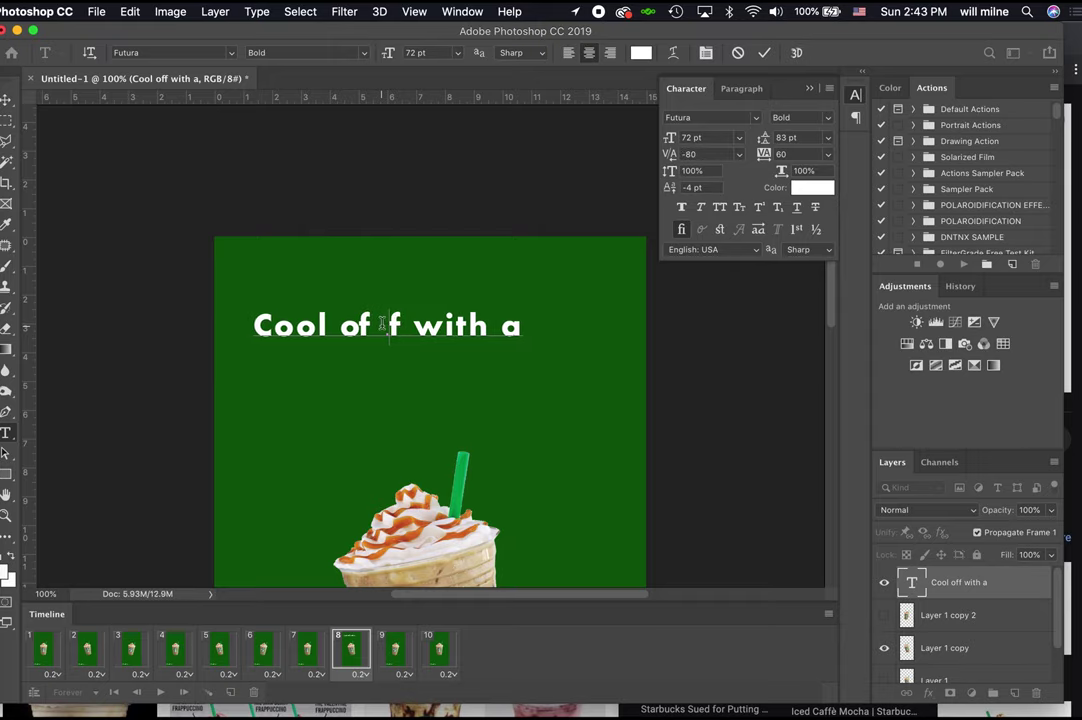
key(alt+Left)
key(alt+Left)
key(alt+Left)
key(alt+Left)
key(alt+Left)
key(alt+Left)
key(alt+Left)
key(alt+Left)
key(alt+Left)
key(alt+Left)
key(alt+Left)
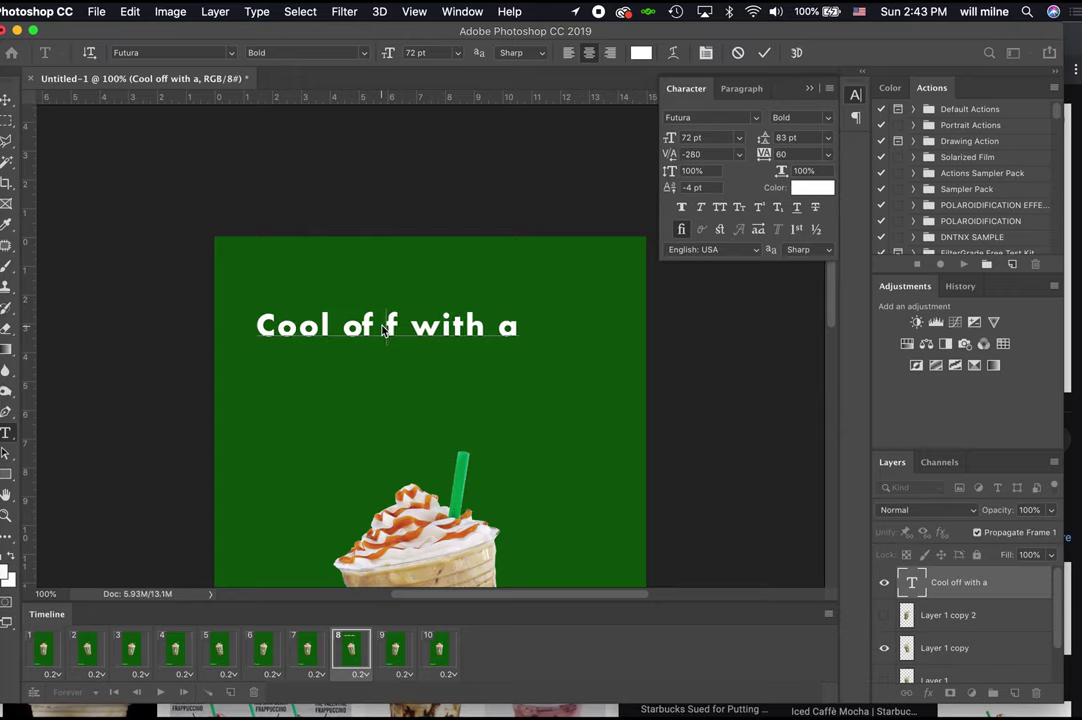
key(alt+Left)
key(alt+Left)
key(alt+Left)
key(alt+Left)
key(alt+Left)
key(alt+Left)
key(alt+Left)
key(alt+Left)
key(alt+Left)
key(alt+Left)
key(alt+Left)
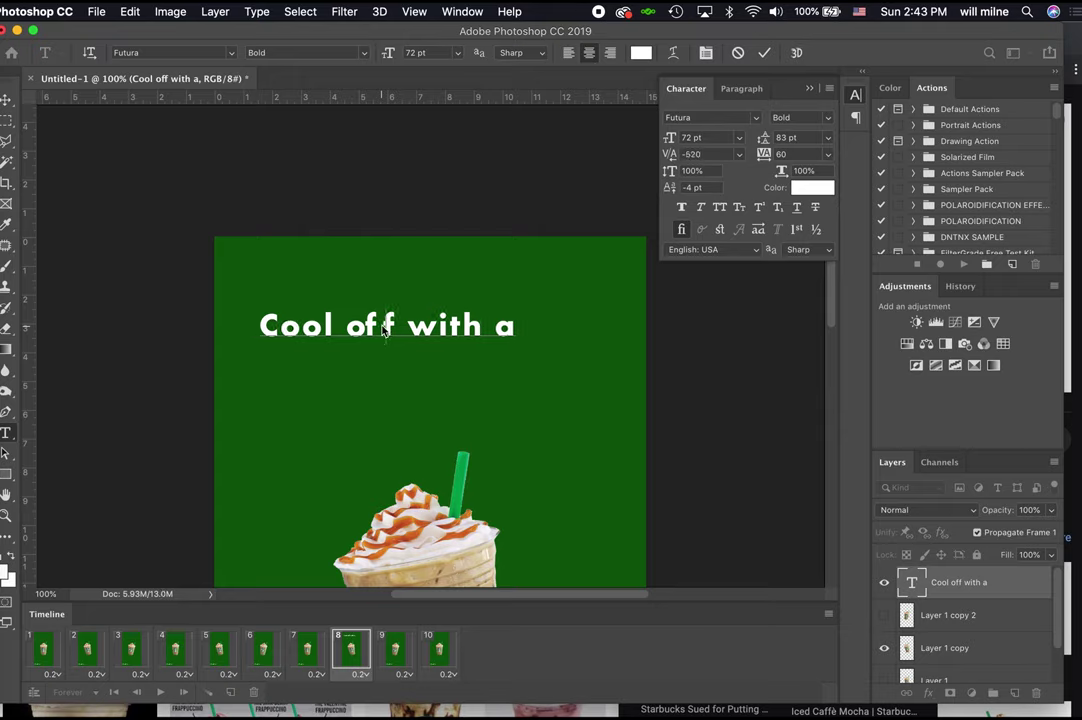
key(alt+Left)
key(alt+Left)
key(alt+Left)
key(alt+Left)
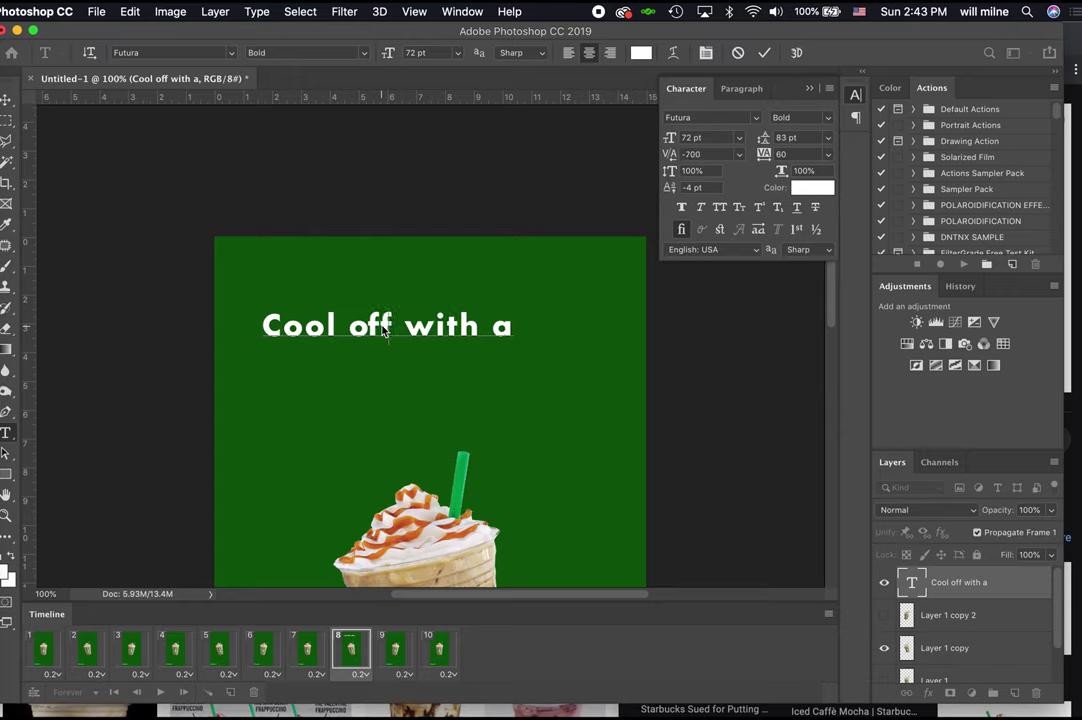
key(alt+Left)
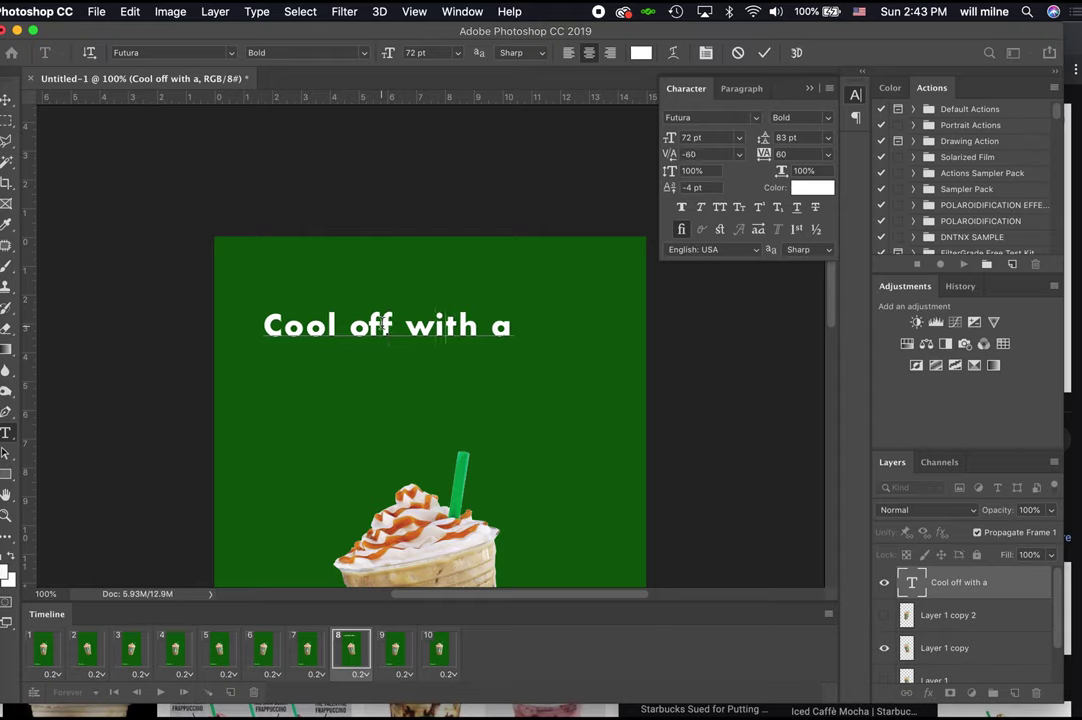
key(super+z)
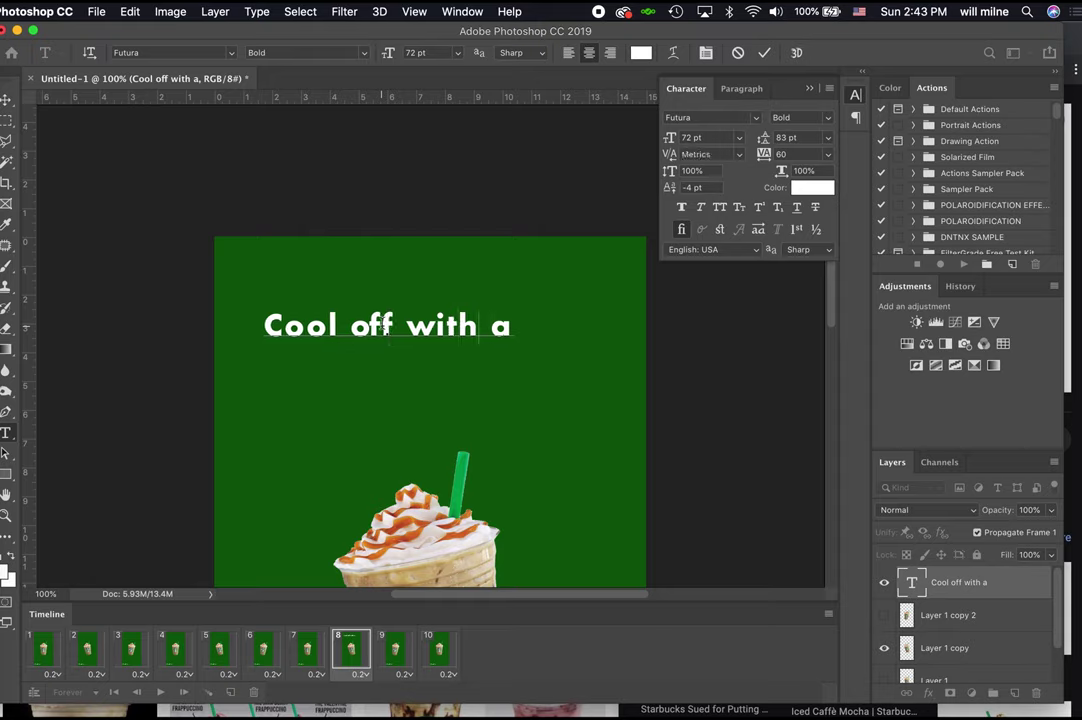
key(alt+Left)
key(alt+Left)
key(alt+Left)
key(super+Return)
key(v)
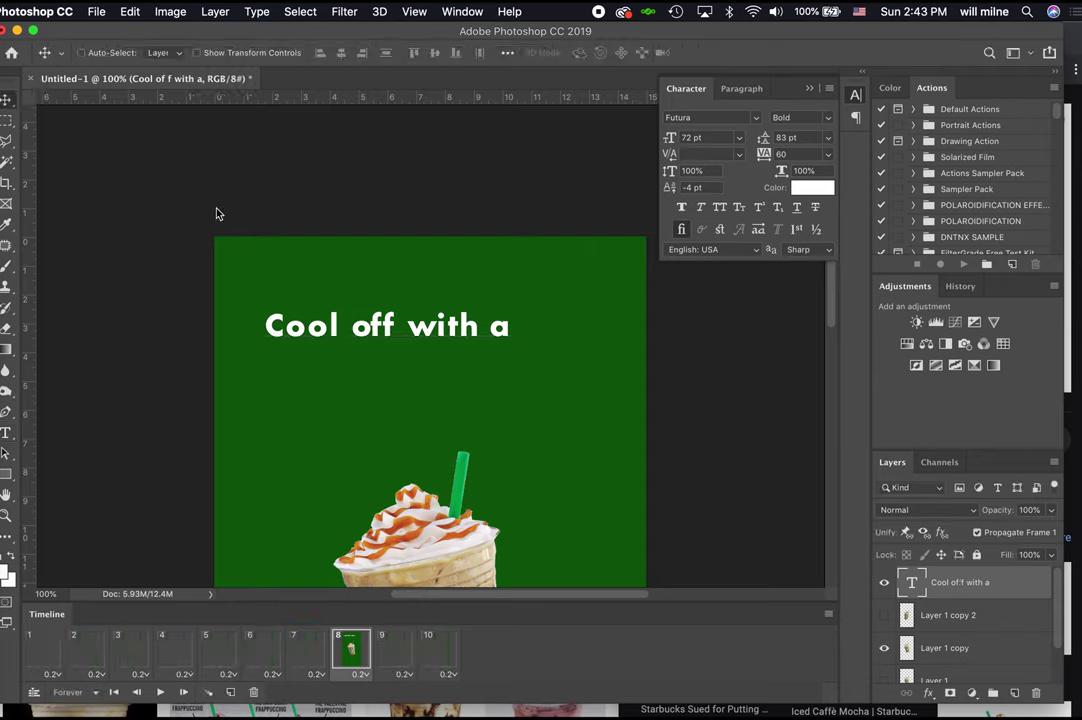
drag(491, 316, 534, 304)
Add 'This summer,' as a first line so the text reads 'This summer, cool off with a', then nudge it up-left.
key(t)
click(320, 312)
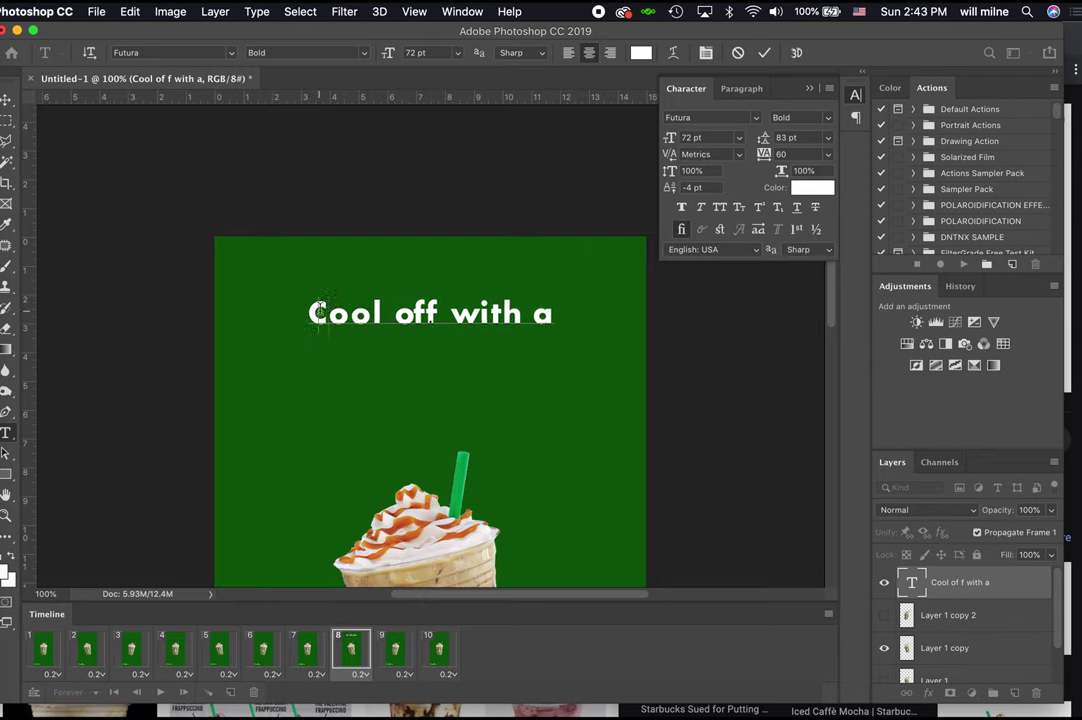
key(BackSpace)
key(Return)
text(T)
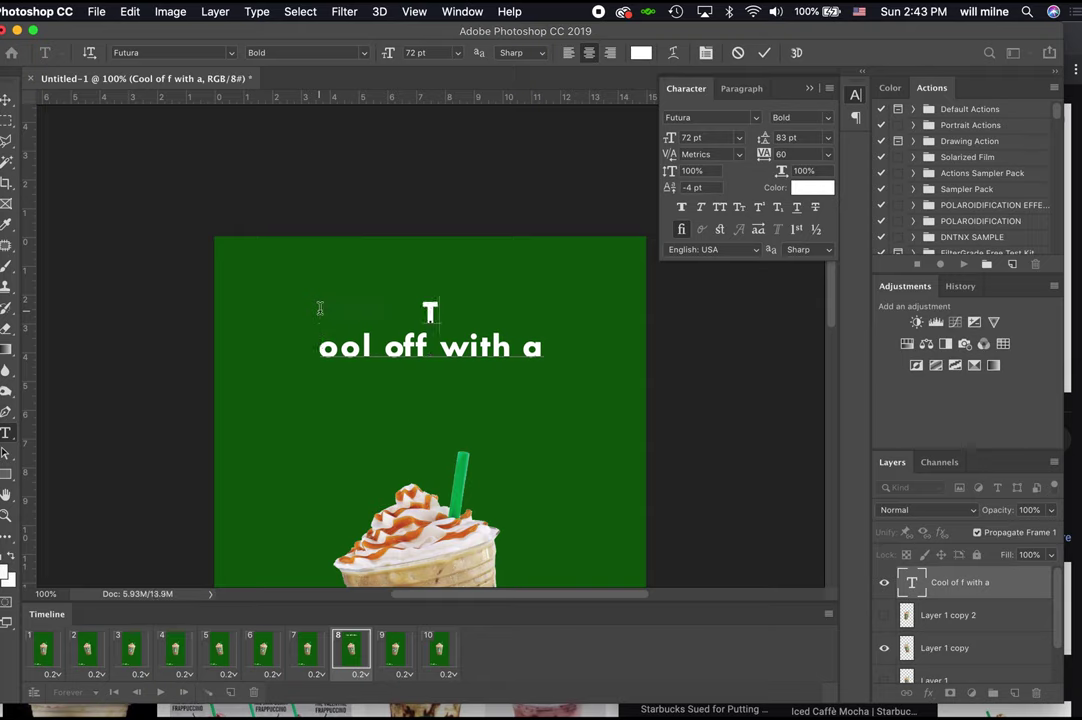
text(his summer, )
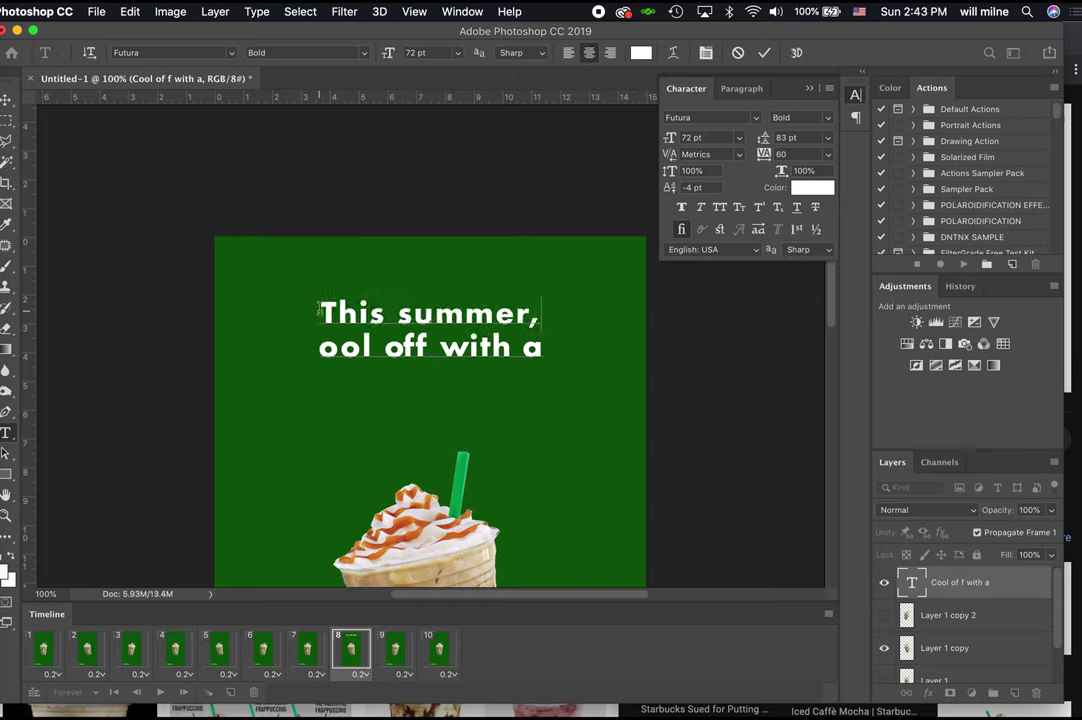
text(c)
click(6, 99)
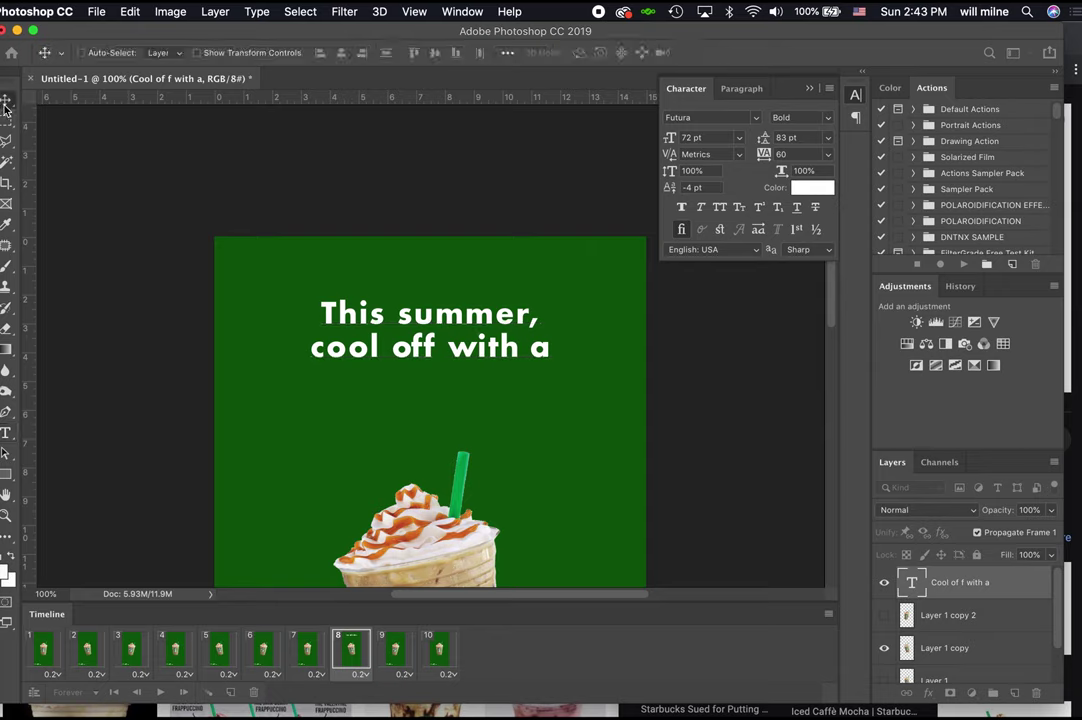
drag(499, 348, 488, 372)
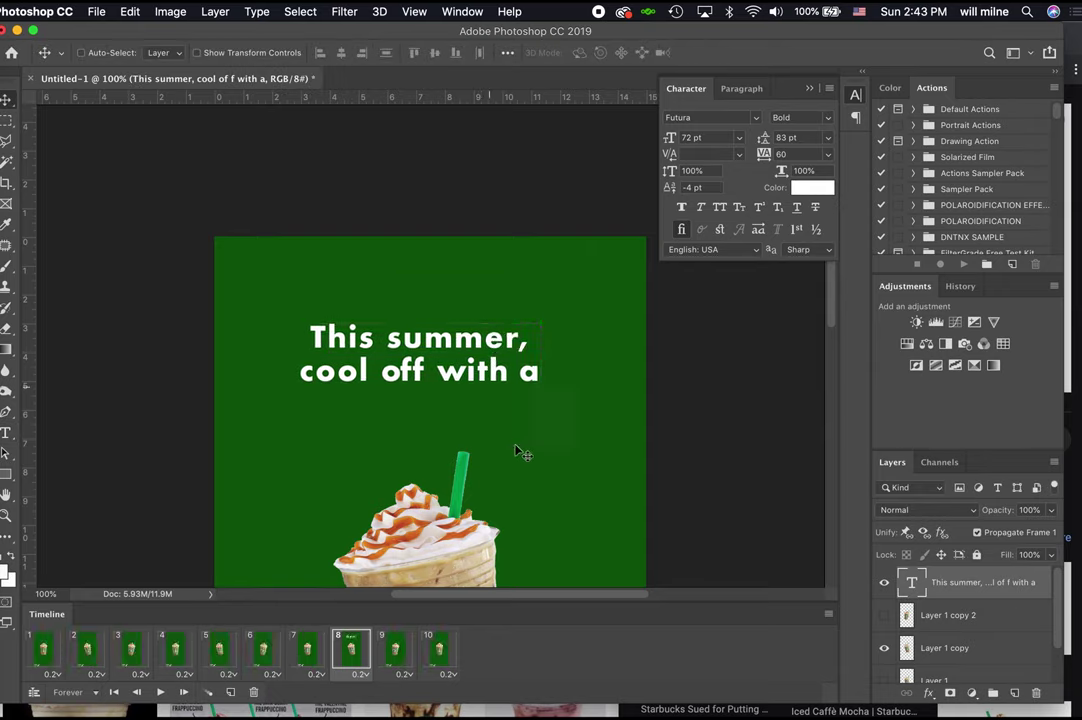
Start a text block below the cup and type draft product-name lines.
scroll(527, 380, down, 10)
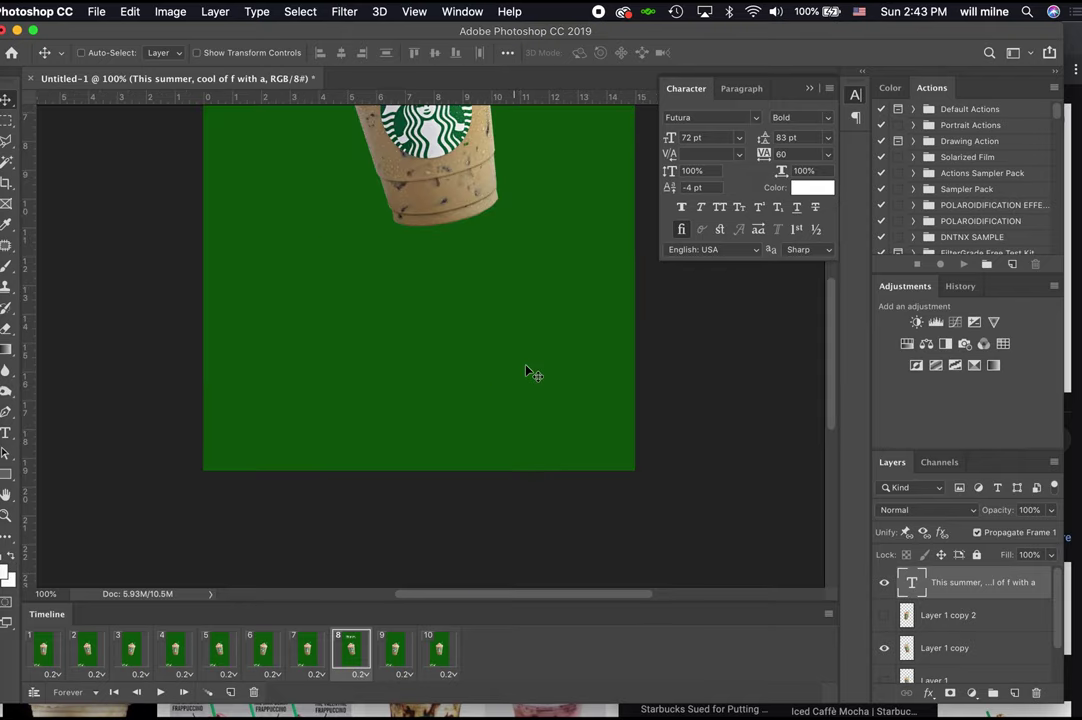
scroll(480, 368, up, 3)
key(t)
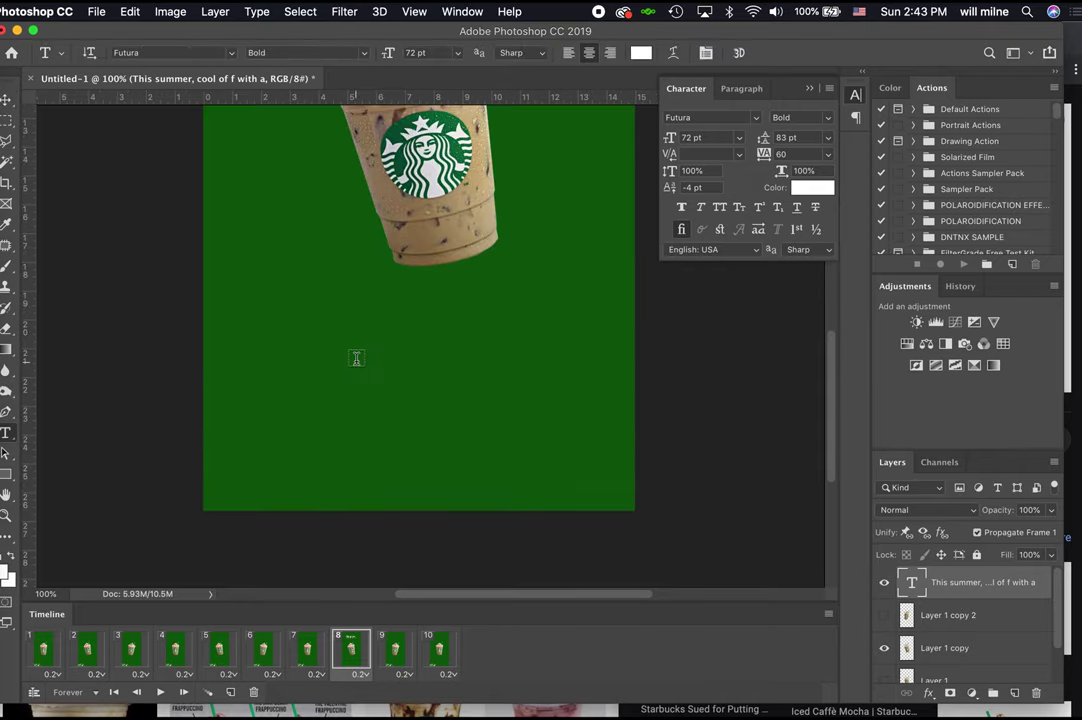
click(256, 355)
text(Car)
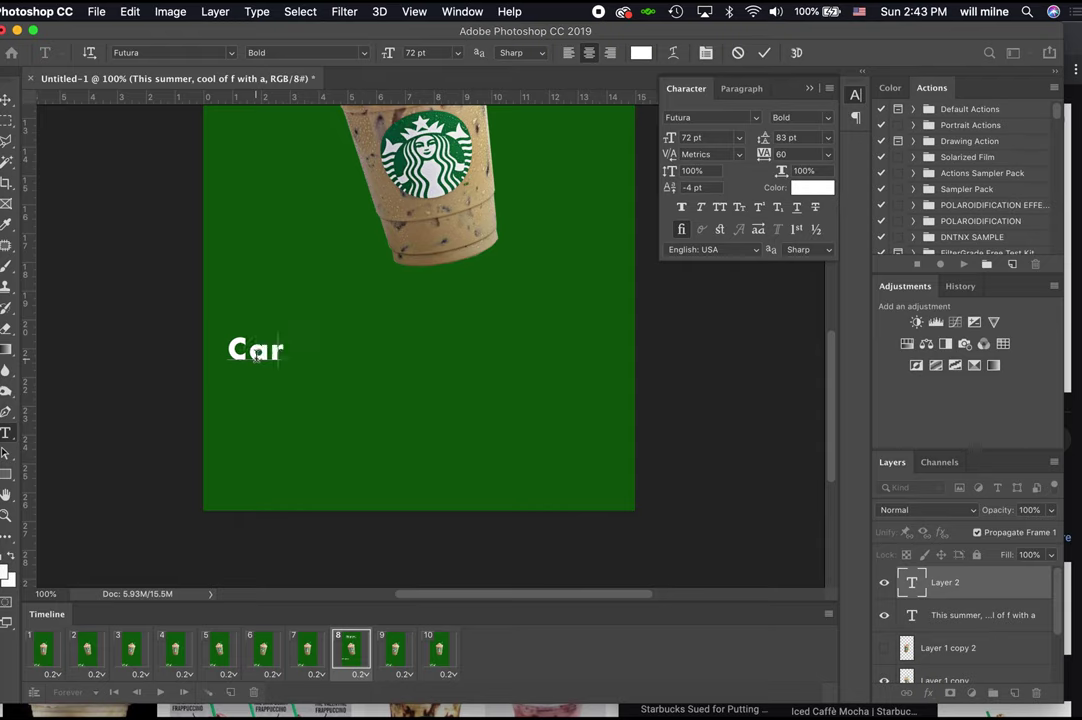
key(BackSpace)
key(BackSpace)
text(ARAMEL)
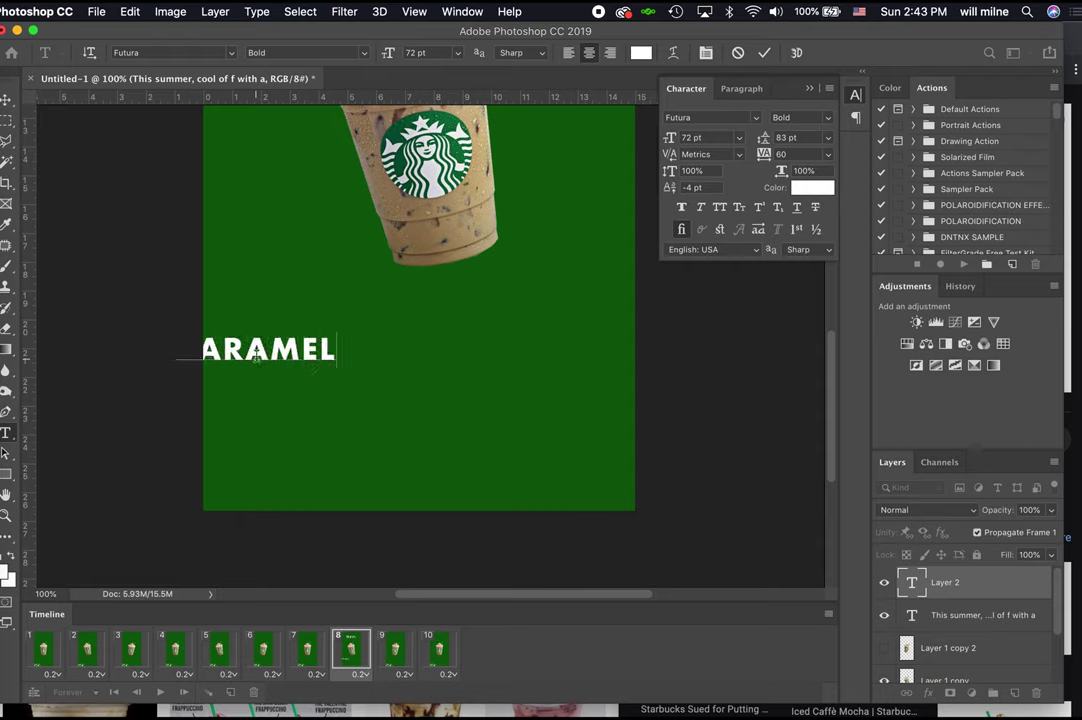
key(Return)
text(FRAPP)
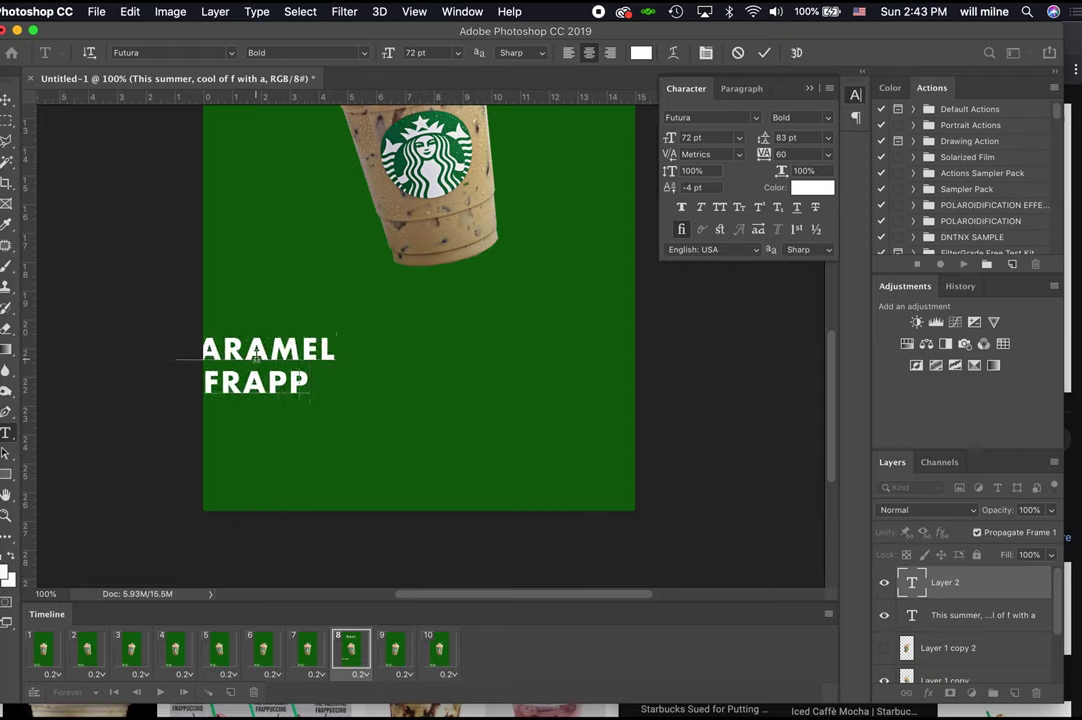
key(BackSpace)
key(BackSpace)
key(BackSpace)
key(BackSpace)
scroll(429, 311, up, 5)
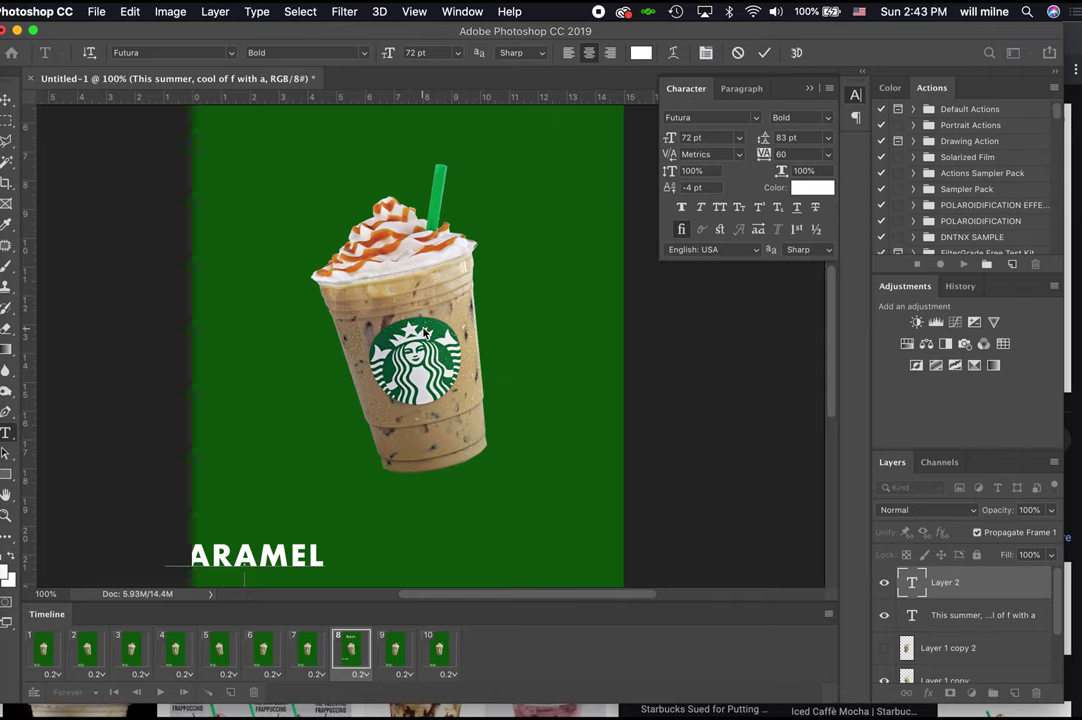
scroll(420, 350, down, 3)
text(ATTE)
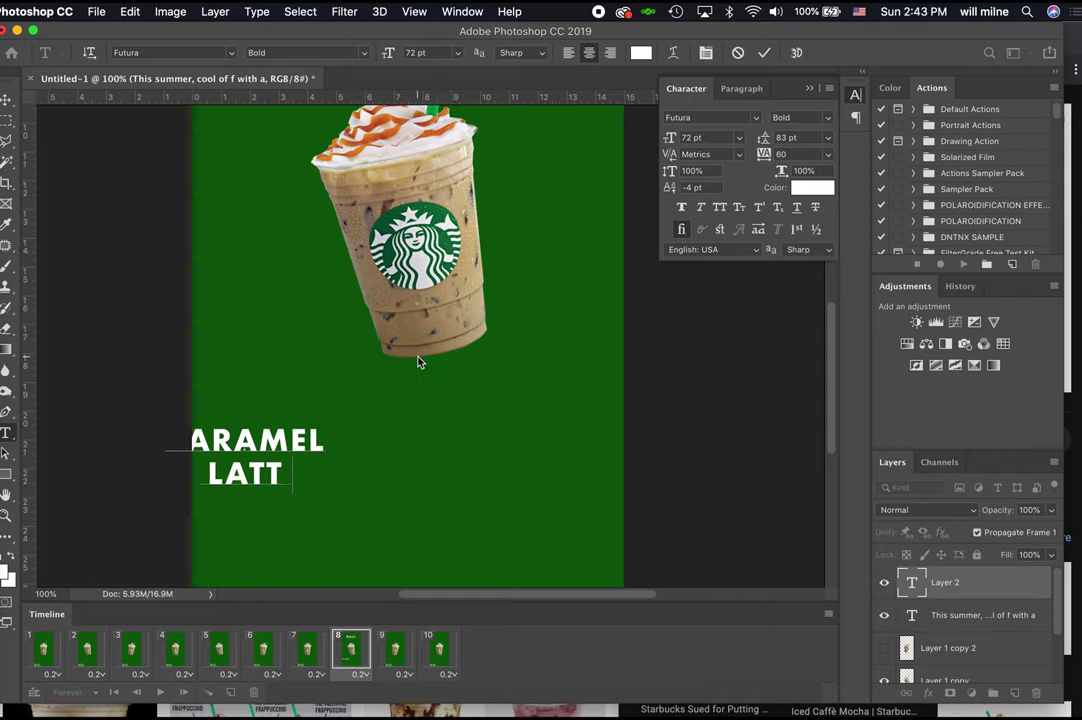
key(BackSpace)
key(BackSpace)
key(BackSpace)
key(BackSpace)
key(BackSpace)
key(BackSpace)
Retype it as ICED / CARAMEL / LATTE on three lines and centre it beneath the cup.
key(ctrl+a)
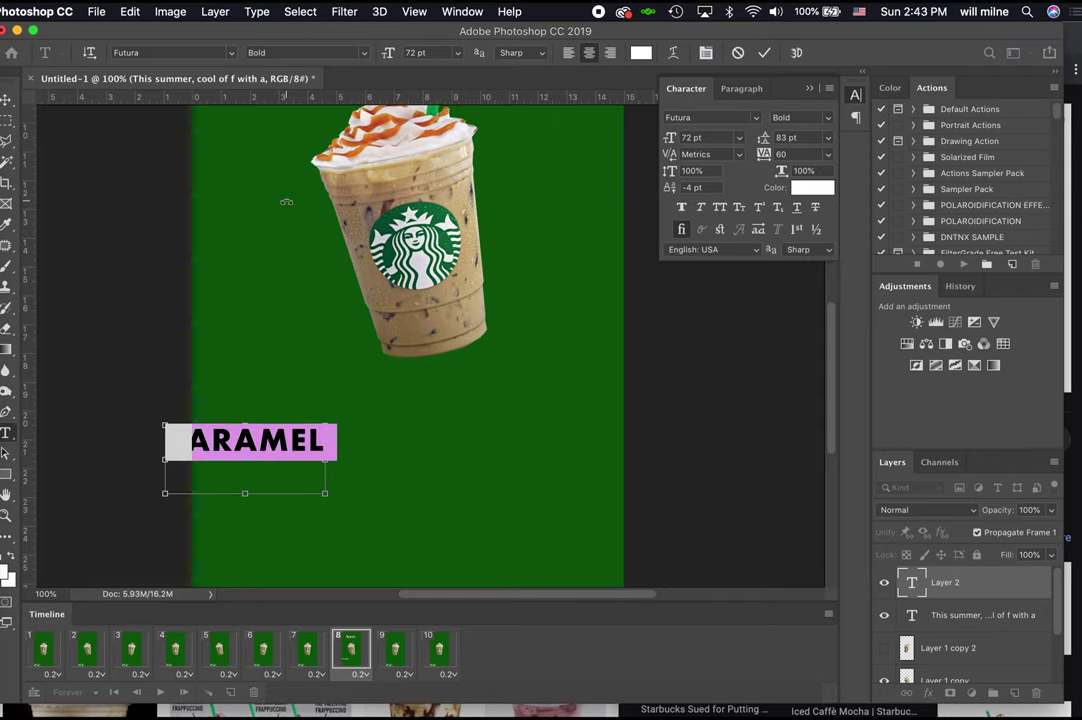
text(ICED CA)
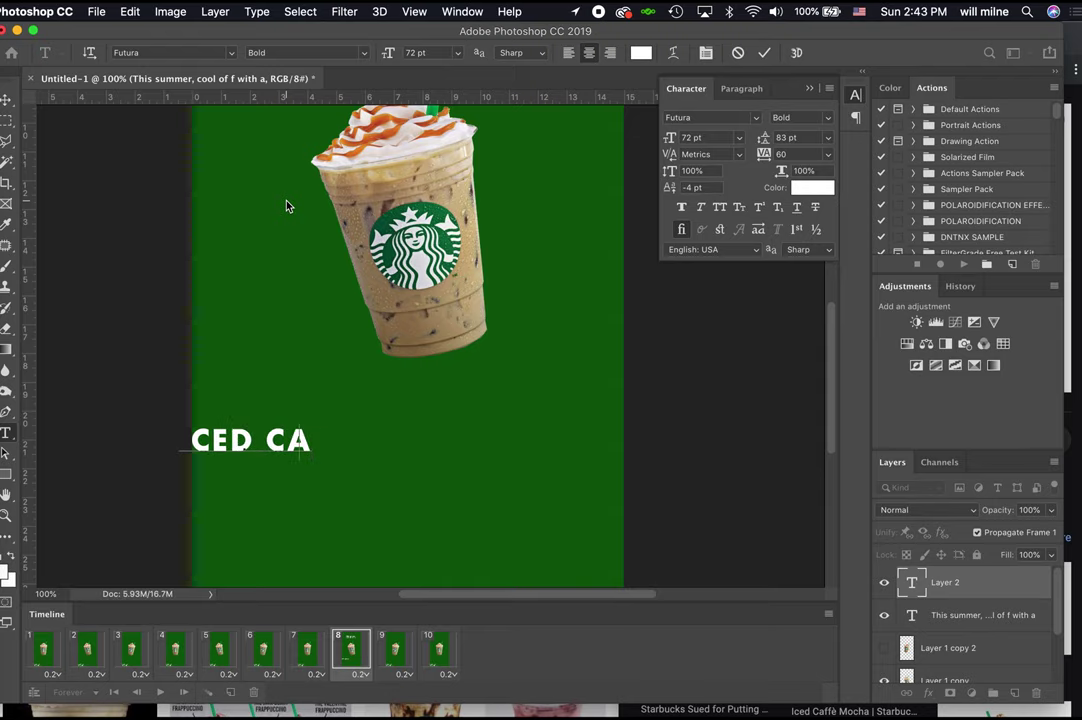
key(BackSpace)
key(BackSpace)
key(BackSpace)
text(CARAMEL)
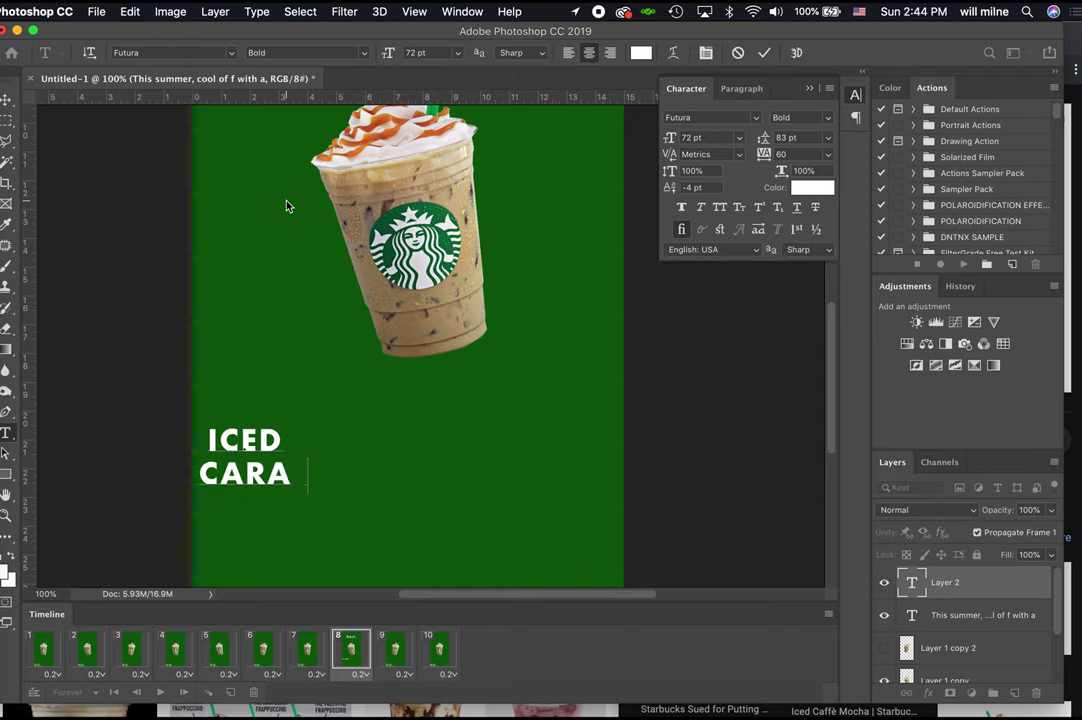
key(Return)
text(LATTE)
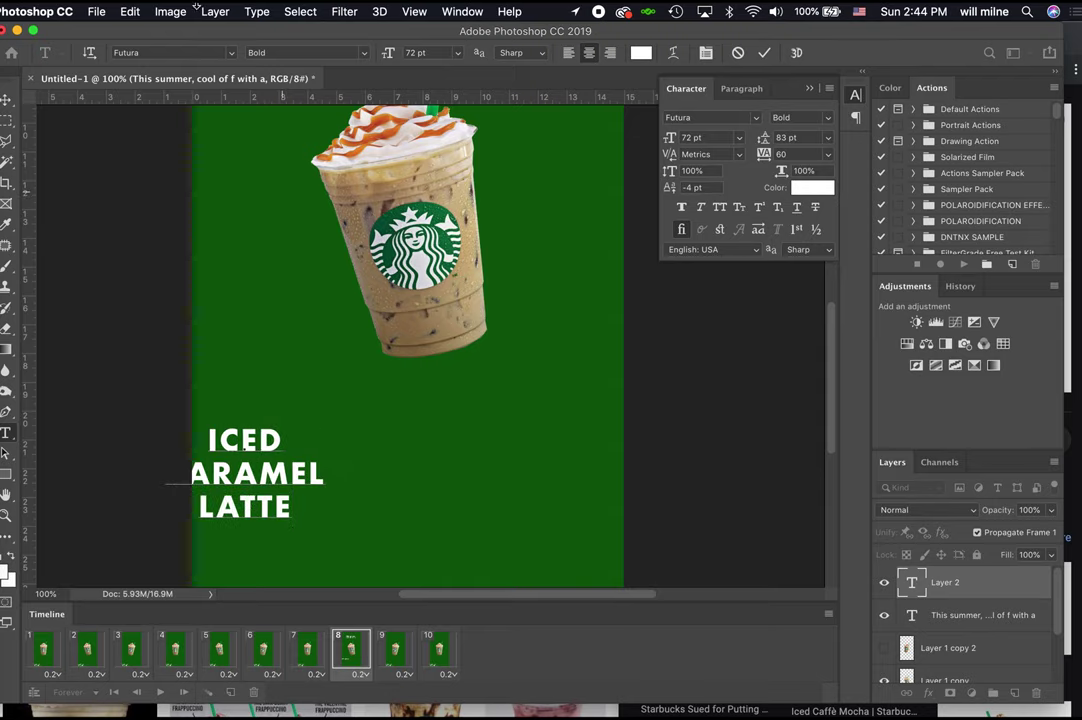
click(7, 100)
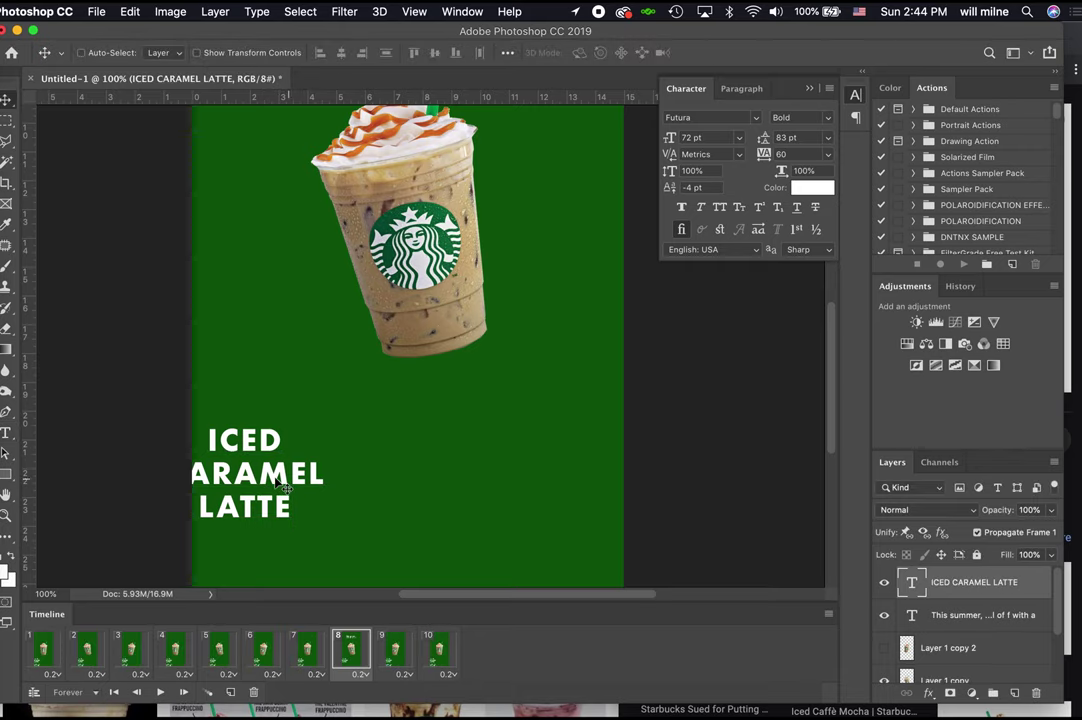
drag(262, 488, 474, 518)
double_click(442, 430)
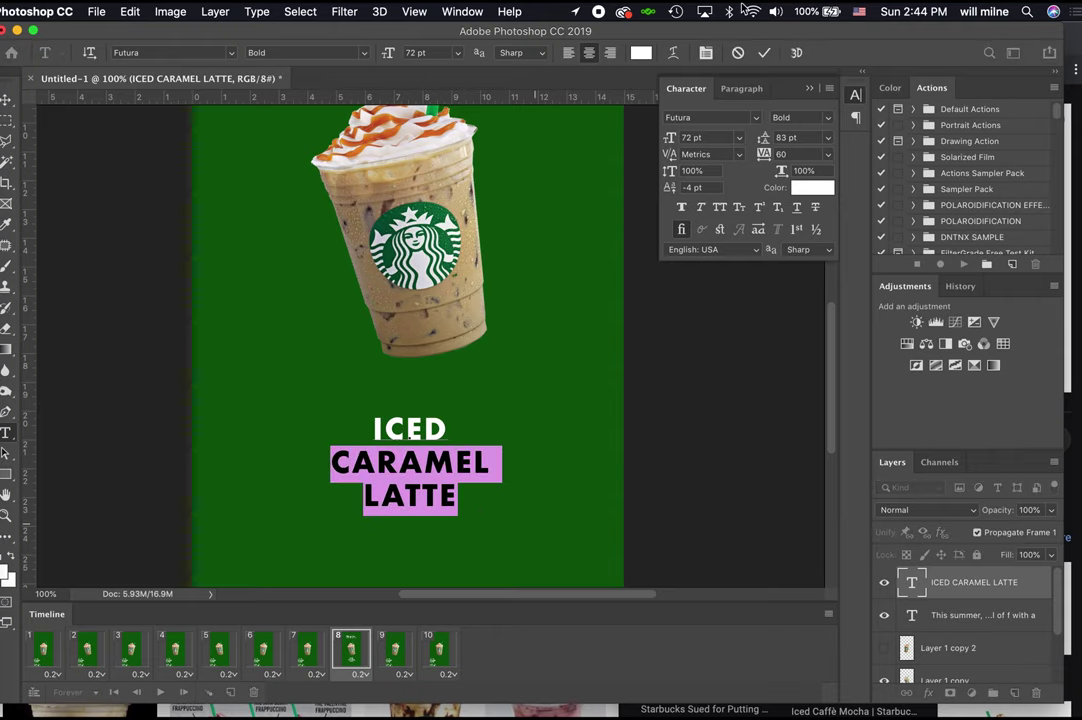
Delete the CARAMEL and LATTE lines from the heading, leaving only ICED.
click(764, 52)
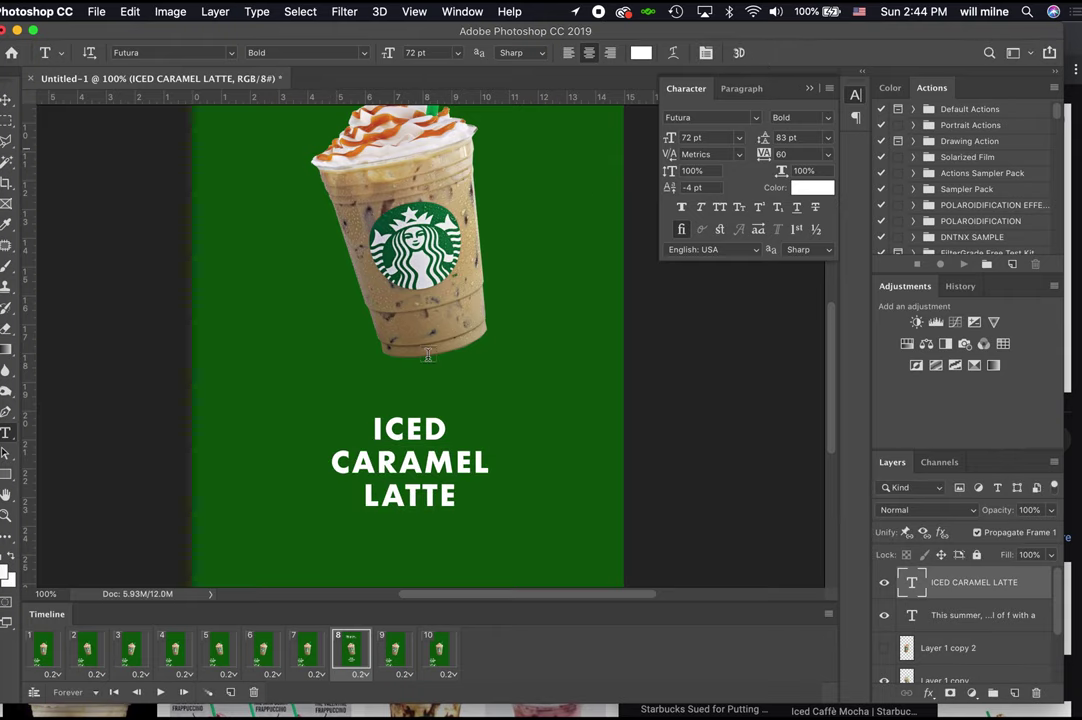
drag(331, 462, 483, 510)
key(BackSpace)
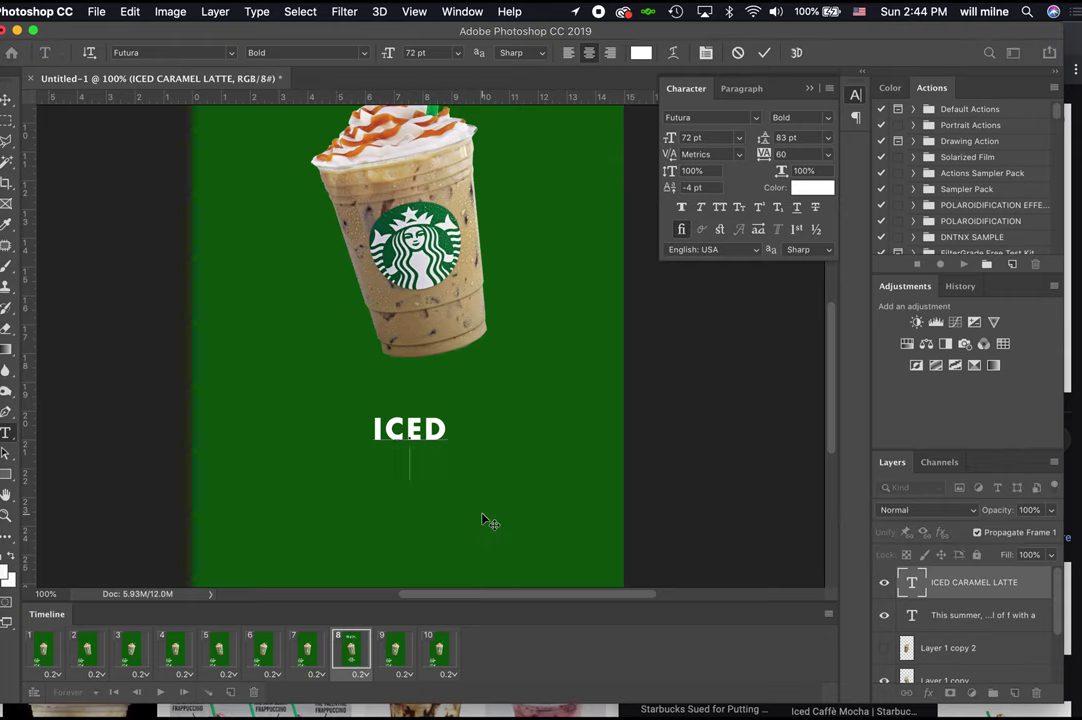
click(764, 52)
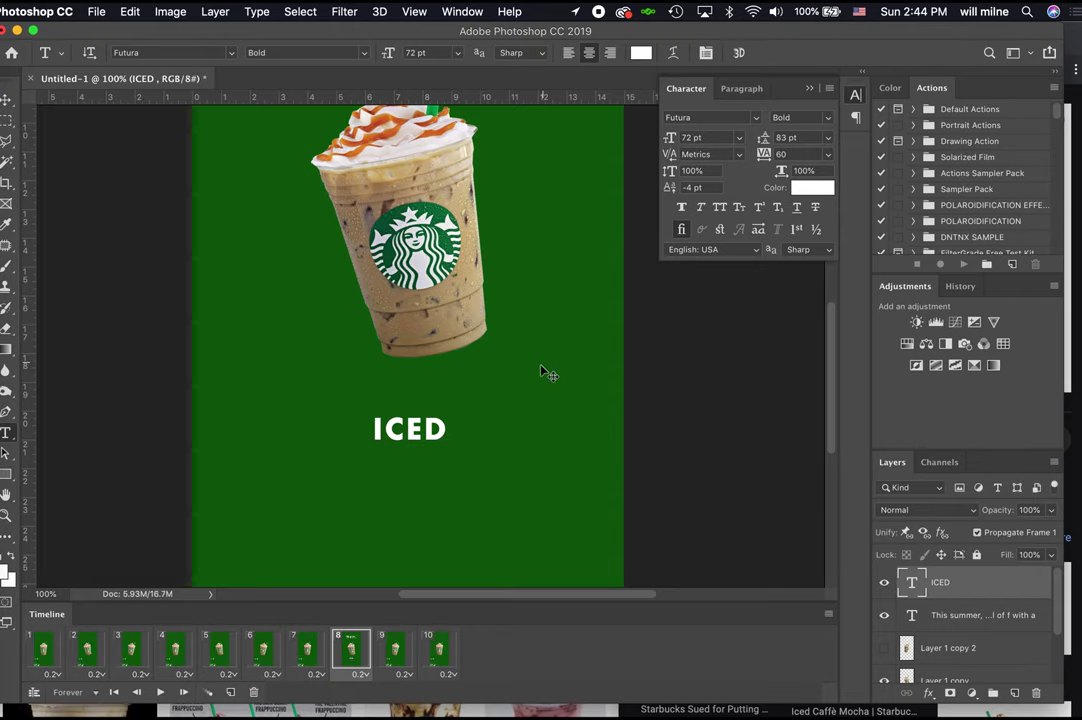
Move the ICED text slightly lower on the canvas.
key(v)
mouse_move(430, 446)
mouse_down()
mouse_move(418, 449)
mouse_move(431, 466)
mouse_up()
scroll(975, 640, down, 3)
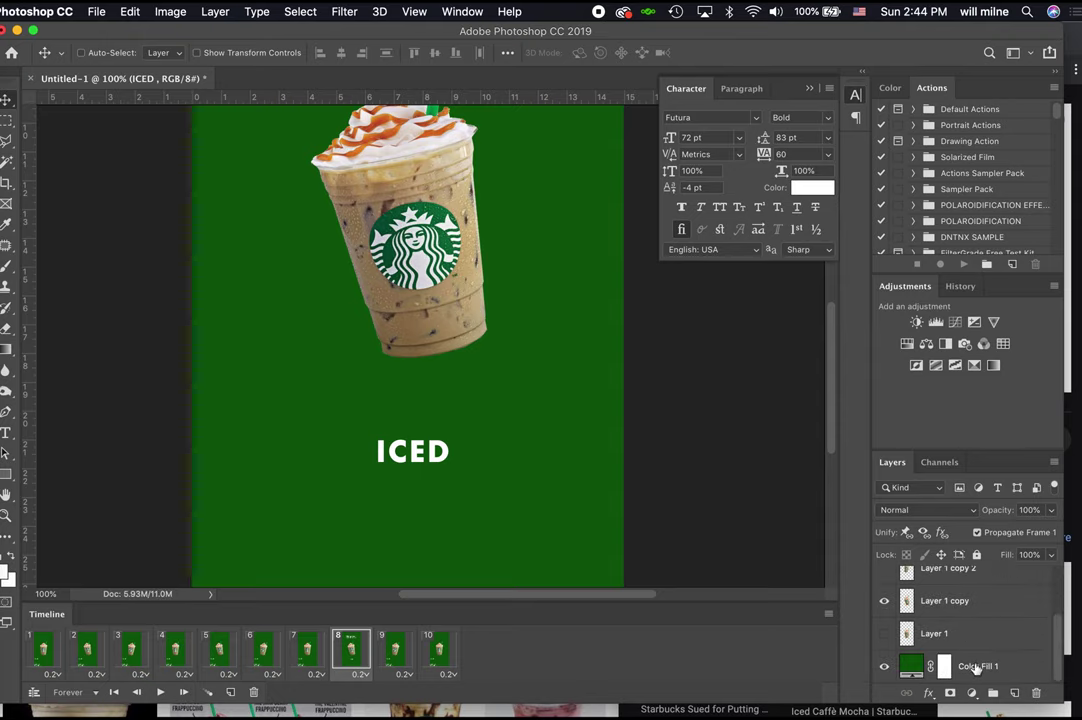
right_click(975, 668)
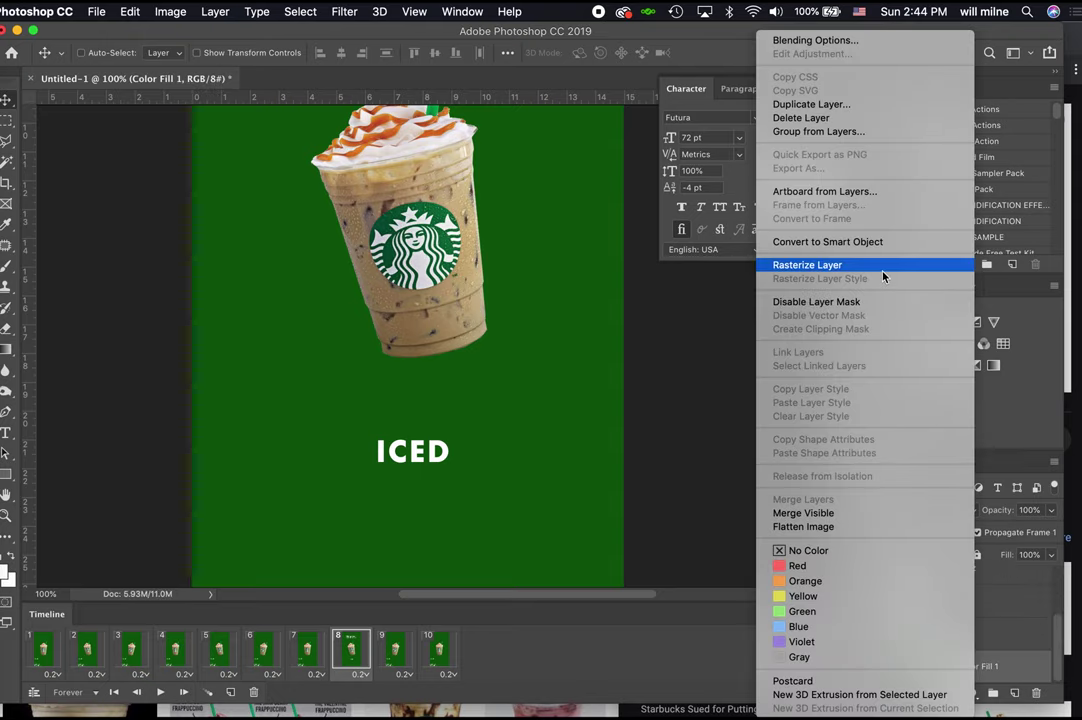
Rasterize the green Color Fill 1 layer and centre ICED horizontally with Align Horizontal Centers.
click(840, 265)
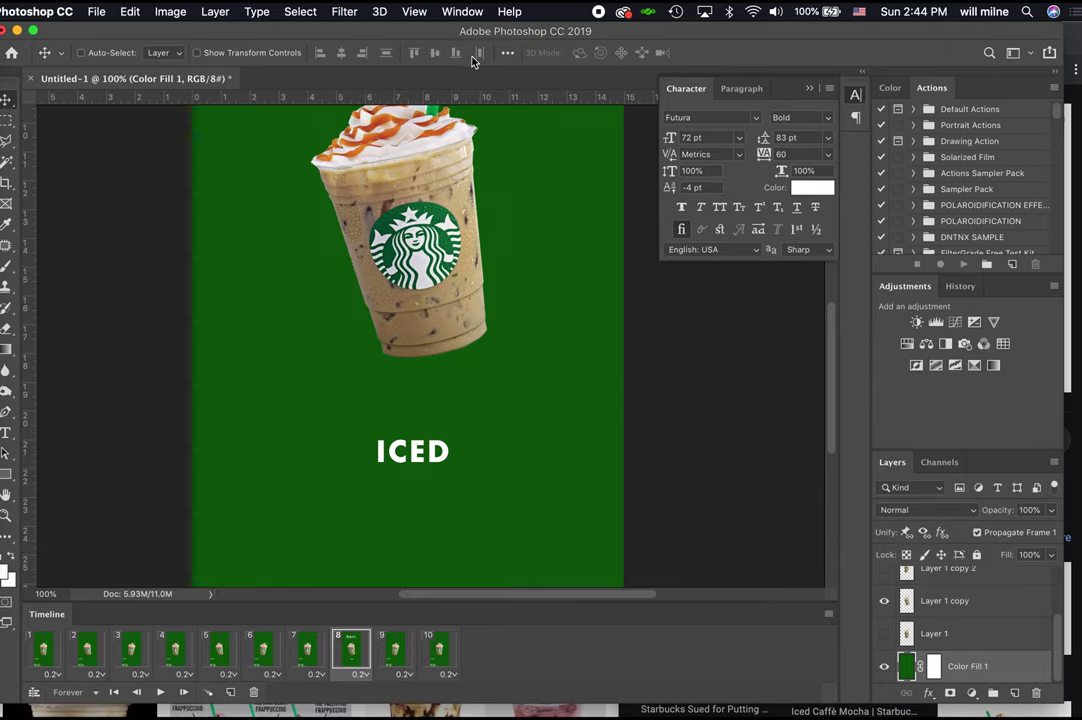
scroll(959, 584, up, 3)
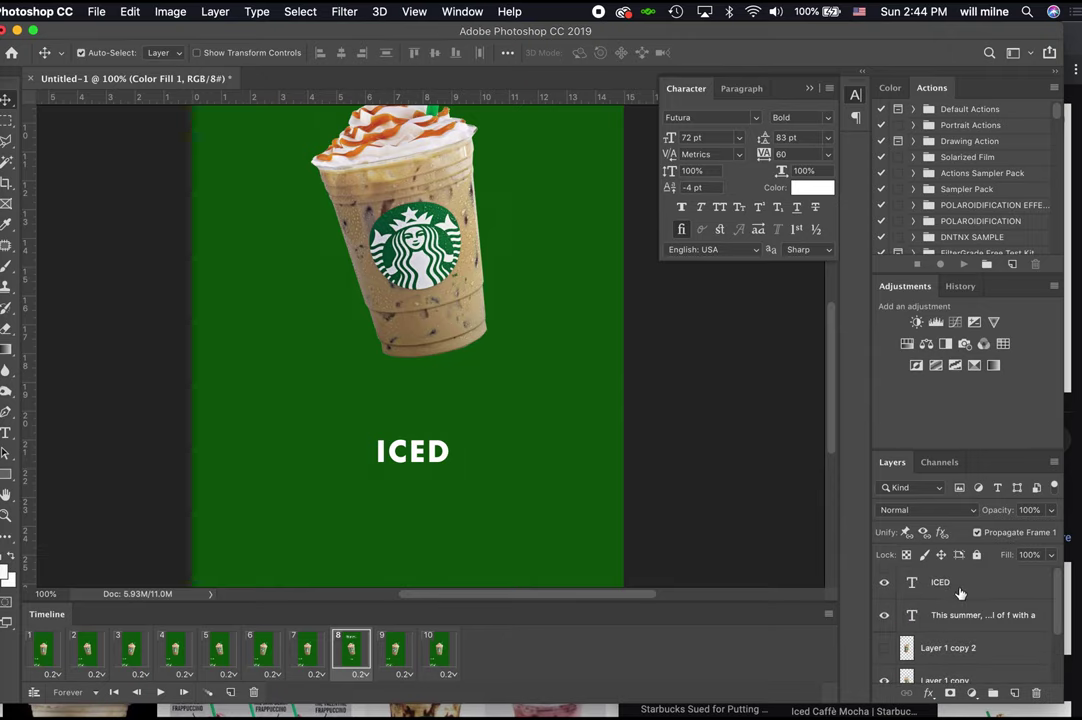
click(960, 592)
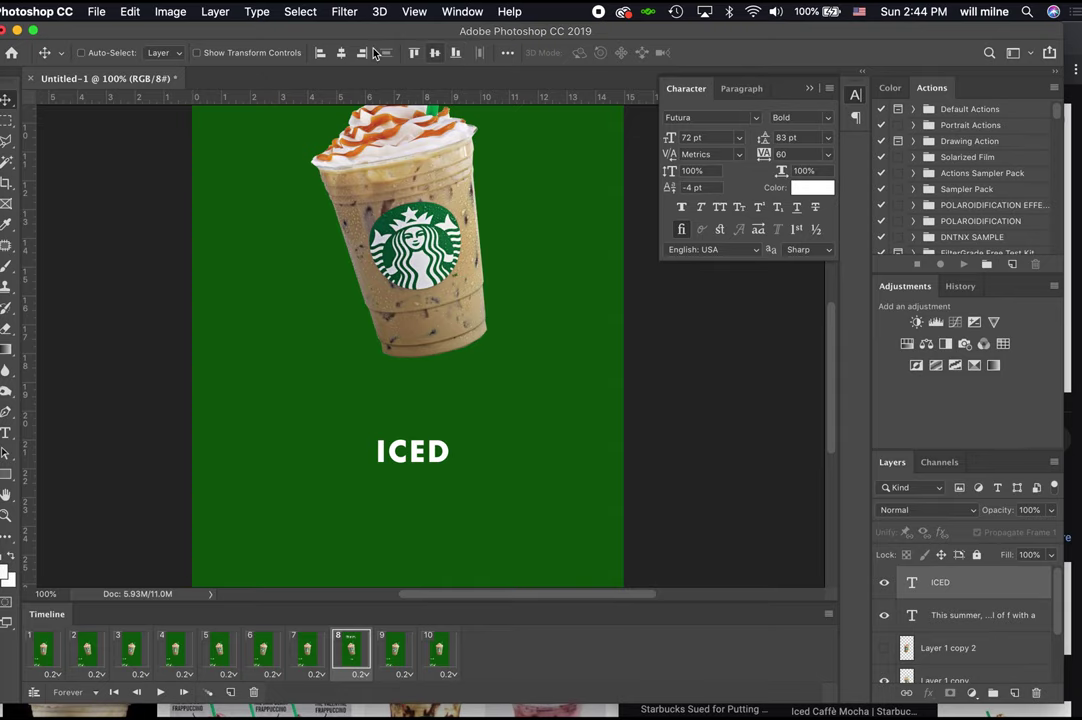
click(343, 53)
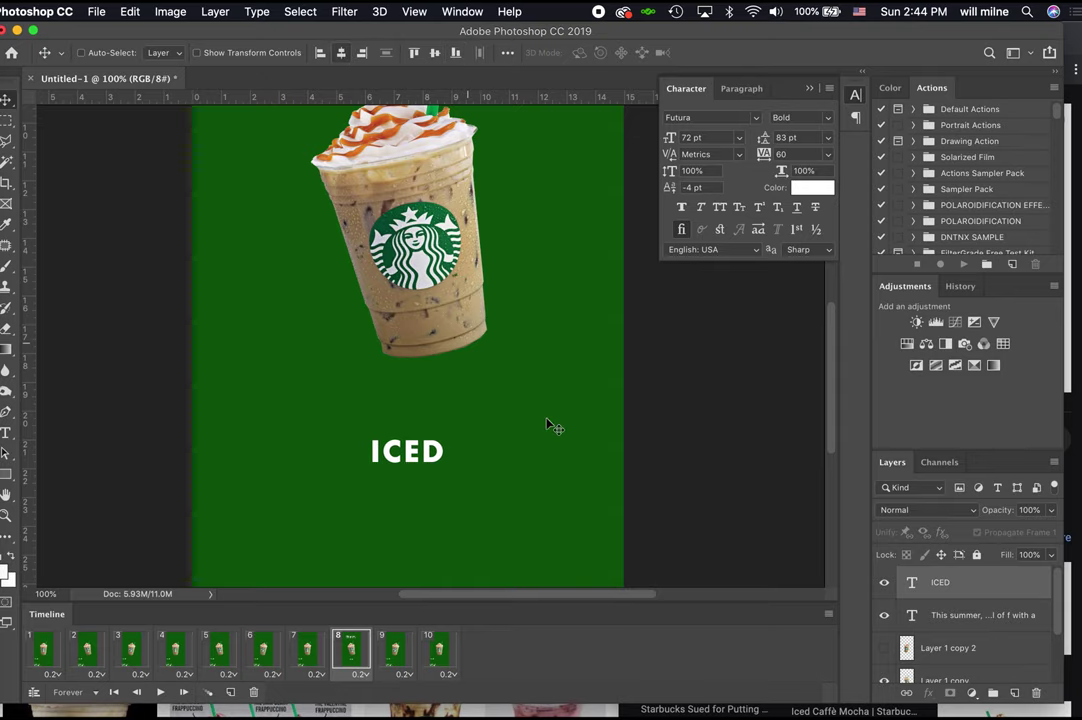
click(1000, 586)
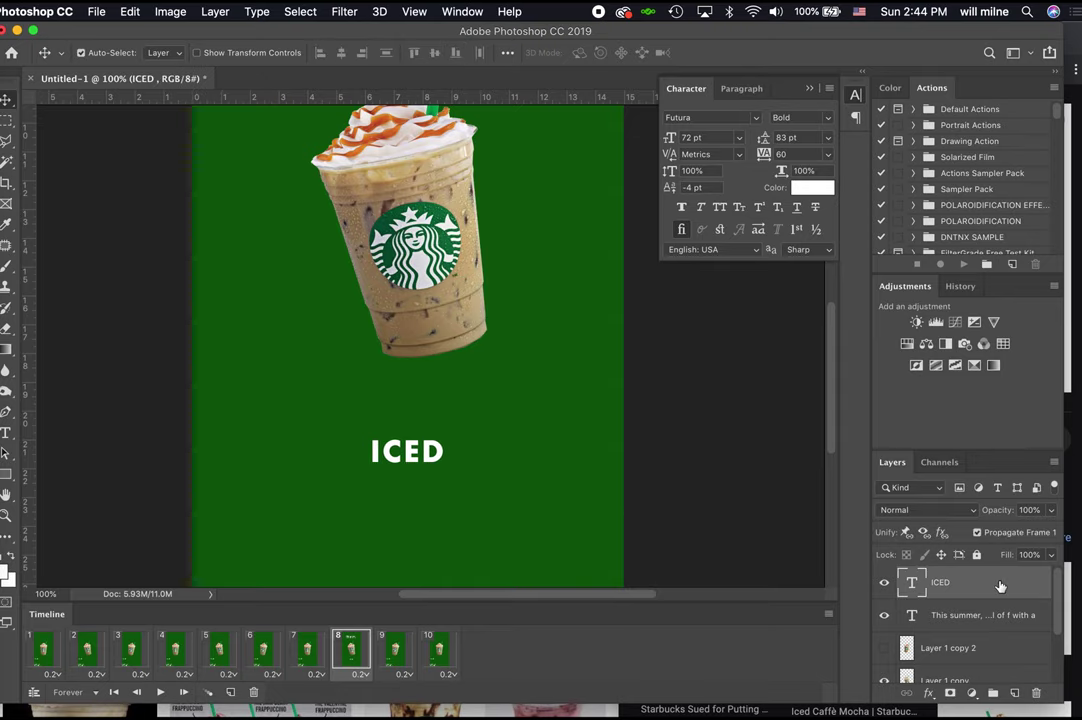
Create a new text layer reading CARAMEL and centre it under ICED.
key(t)
click(386, 498)
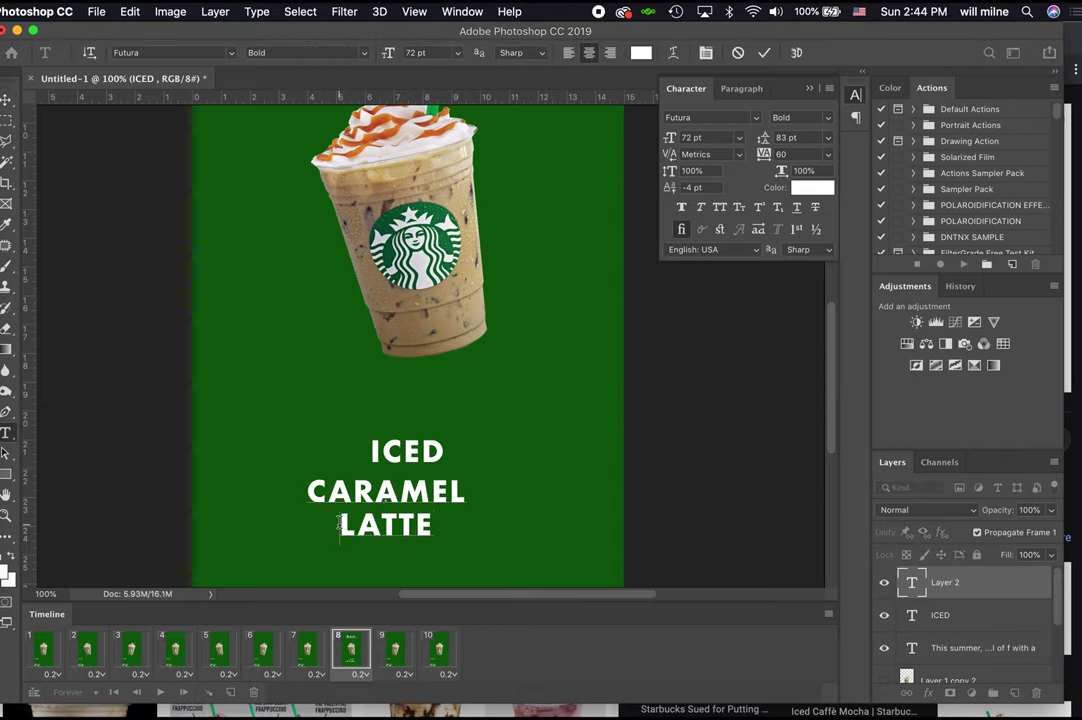
double_click(339, 524)
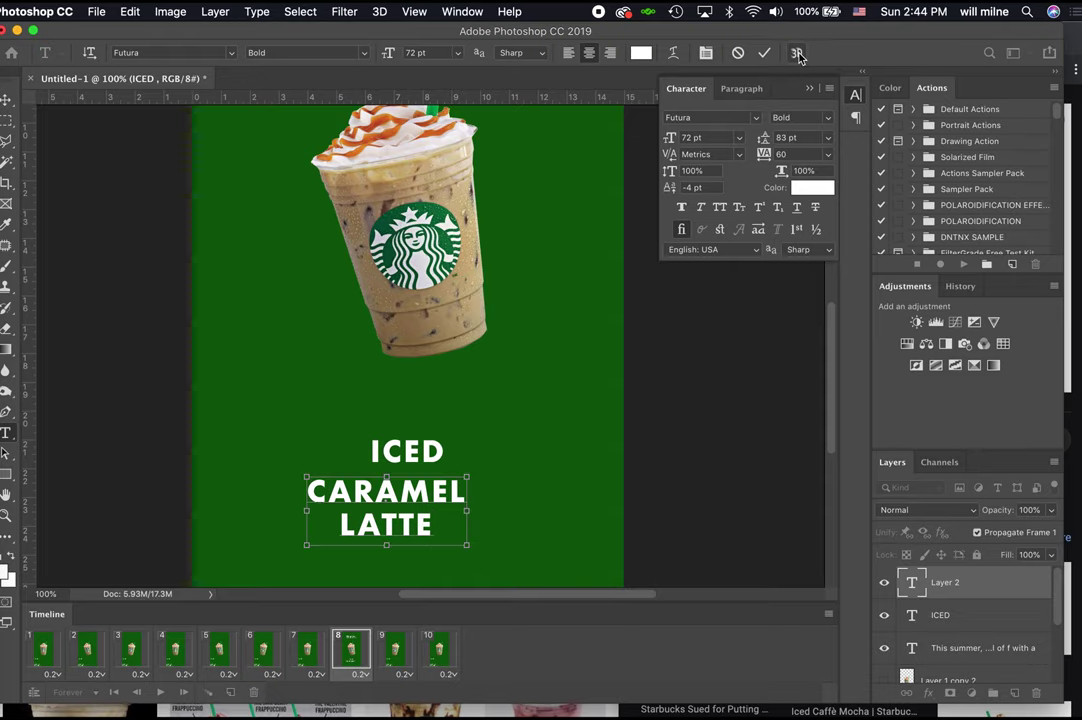
drag(434, 525, 313, 530)
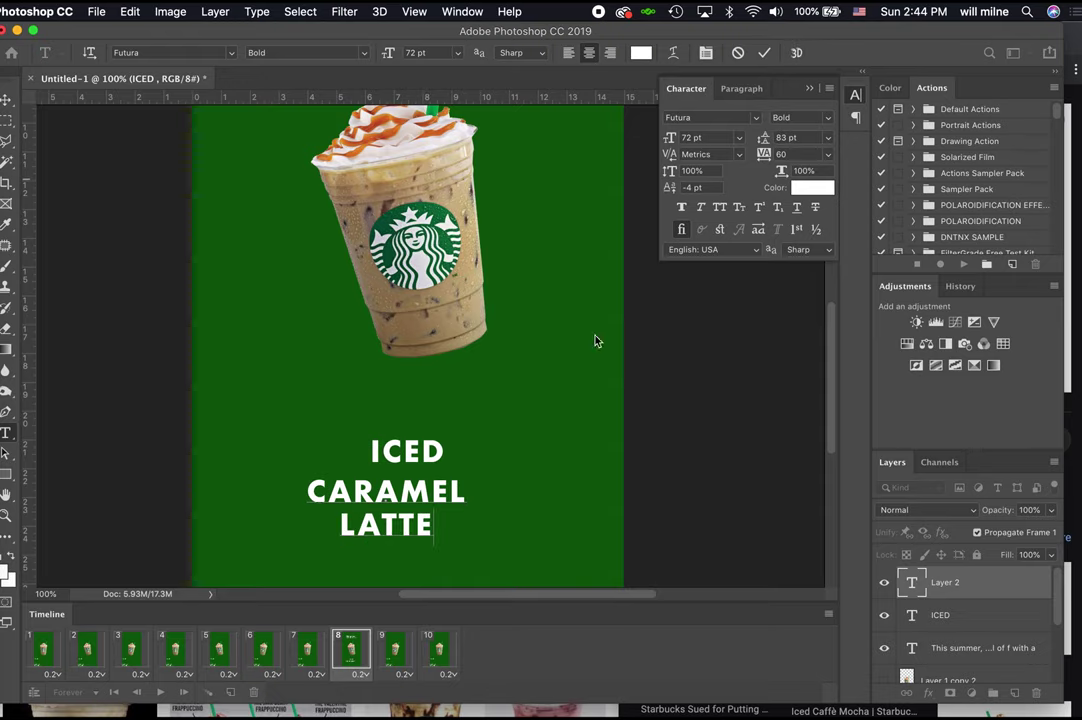
double_click(352, 524)
key(BackSpace)
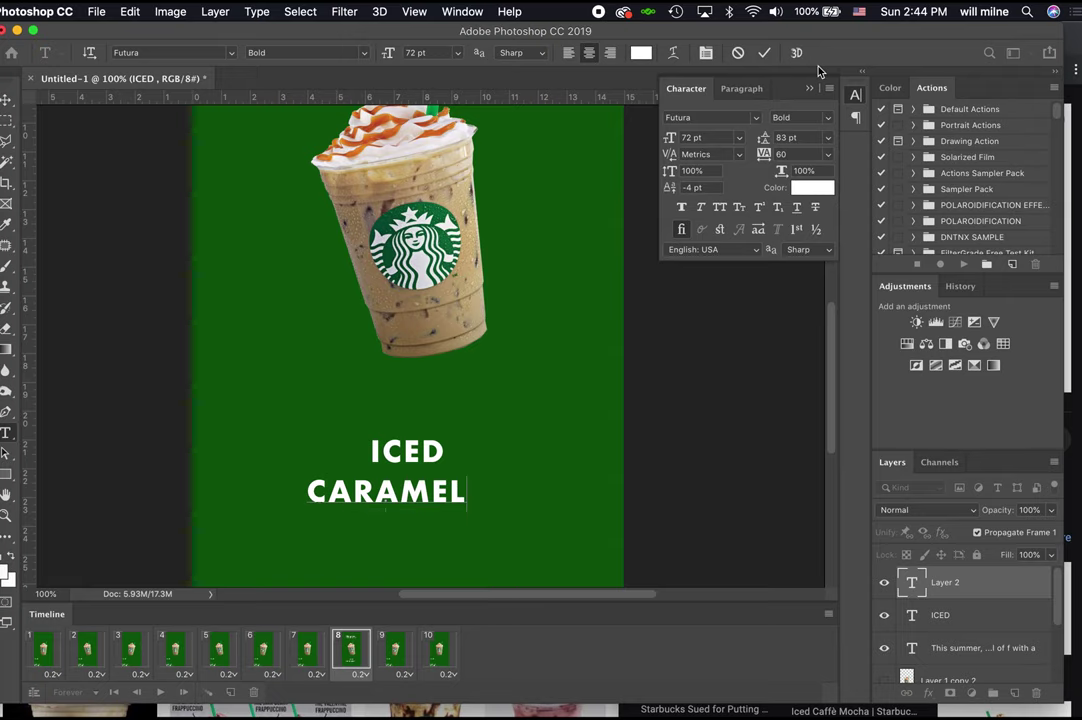
click(7, 101)
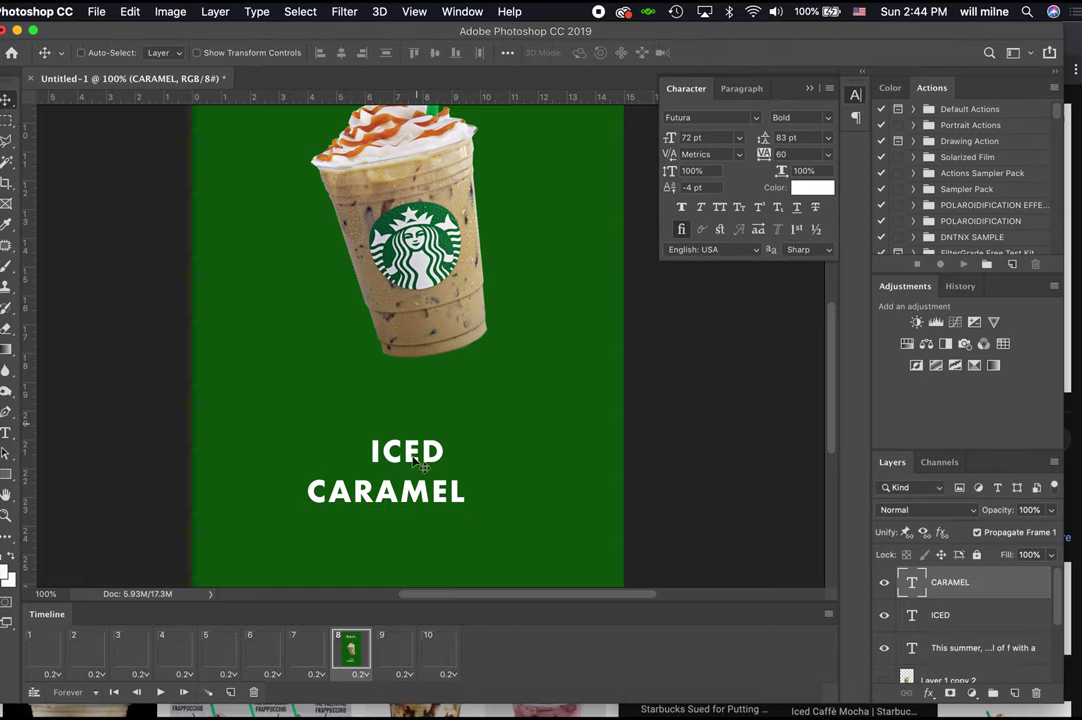
drag(420, 489, 442, 489)
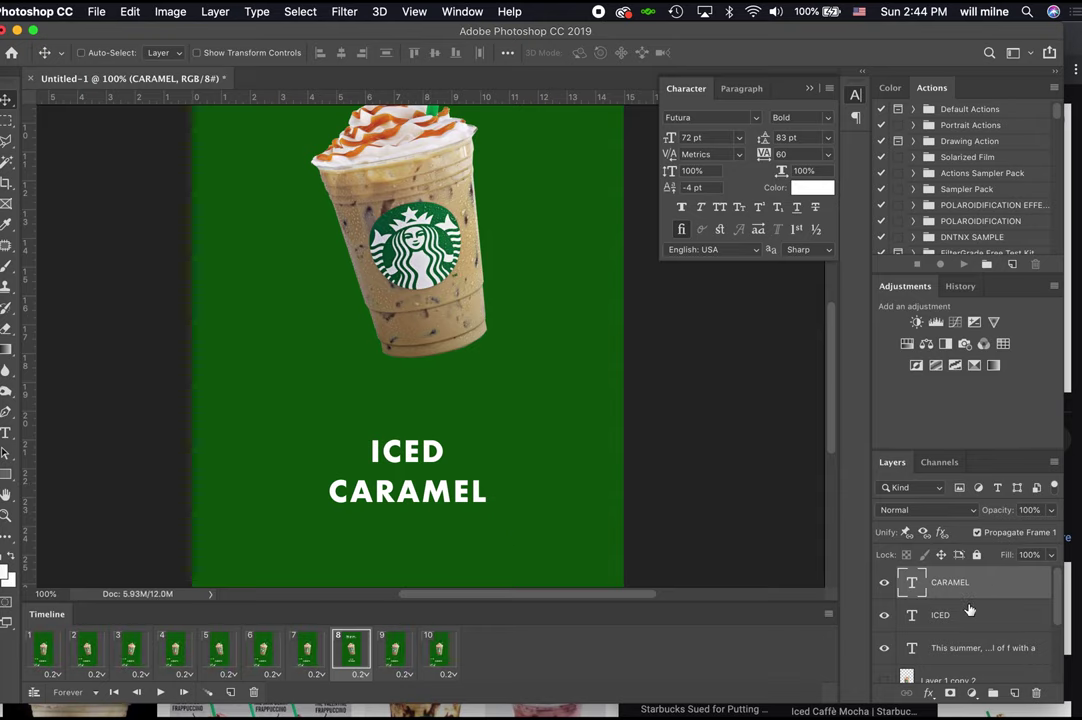
Duplicate the CARAMEL layer and move the copy below it, keeping it editable text.
key(super+j)
drag(463, 507, 455, 531)
key(b)
click(441, 535)
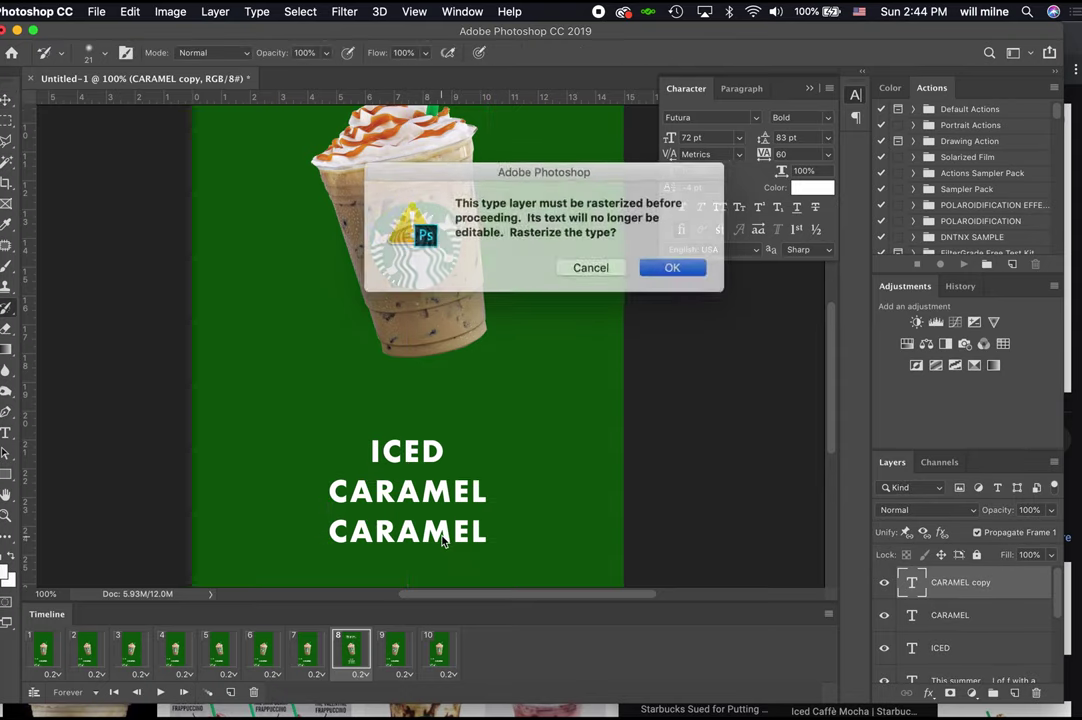
click(579, 270)
Retype the bottom CARAMEL copy as LATTE and select animation frame 1.
key(t)
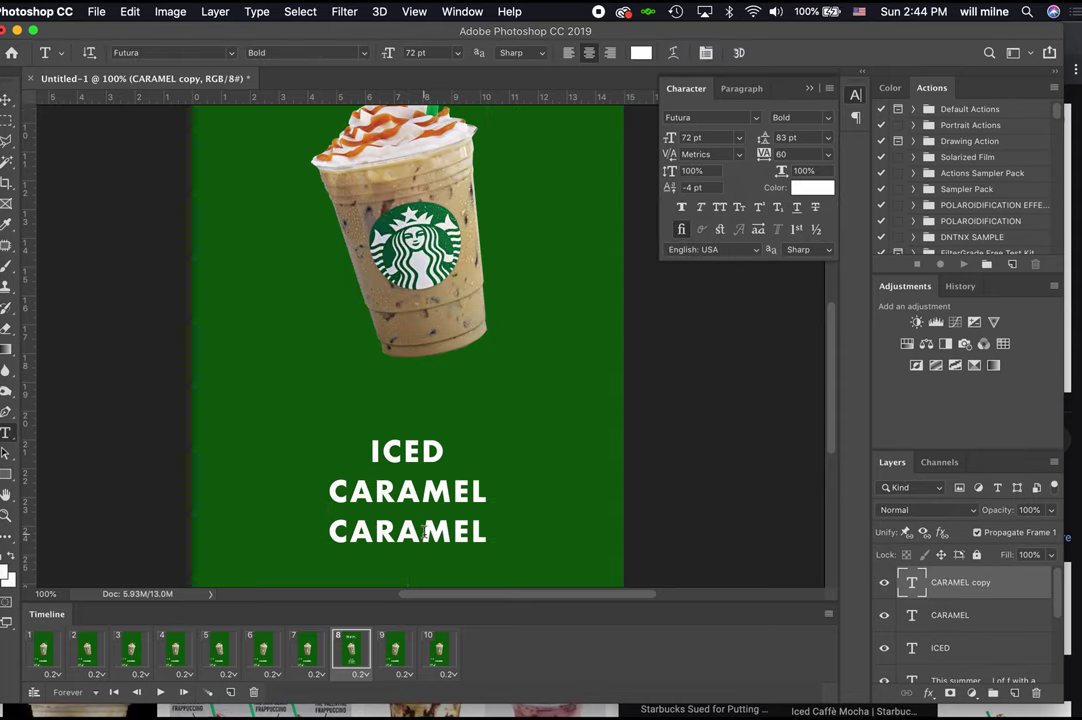
double_click(443, 527)
text(LATTE)
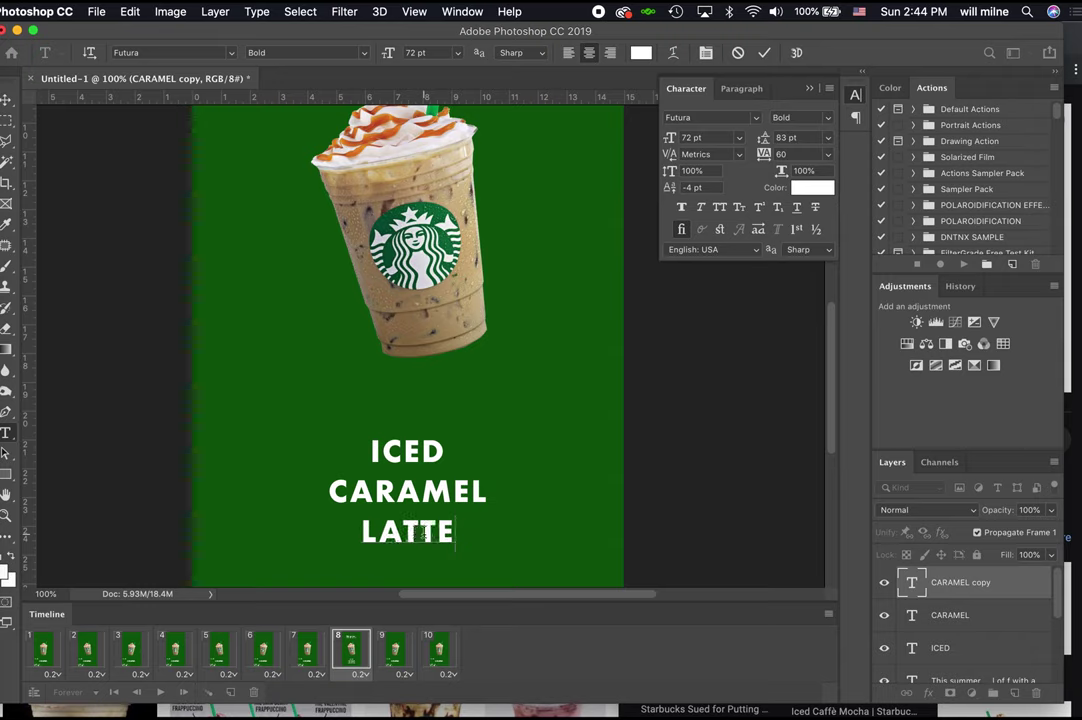
click(764, 52)
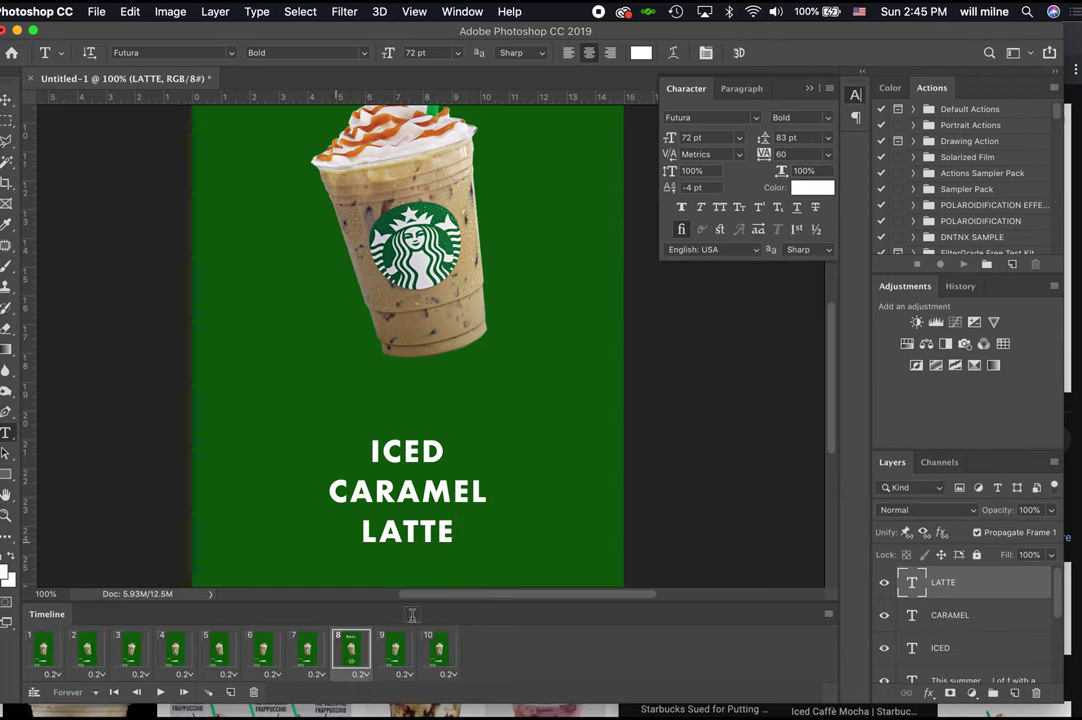
click(46, 647)
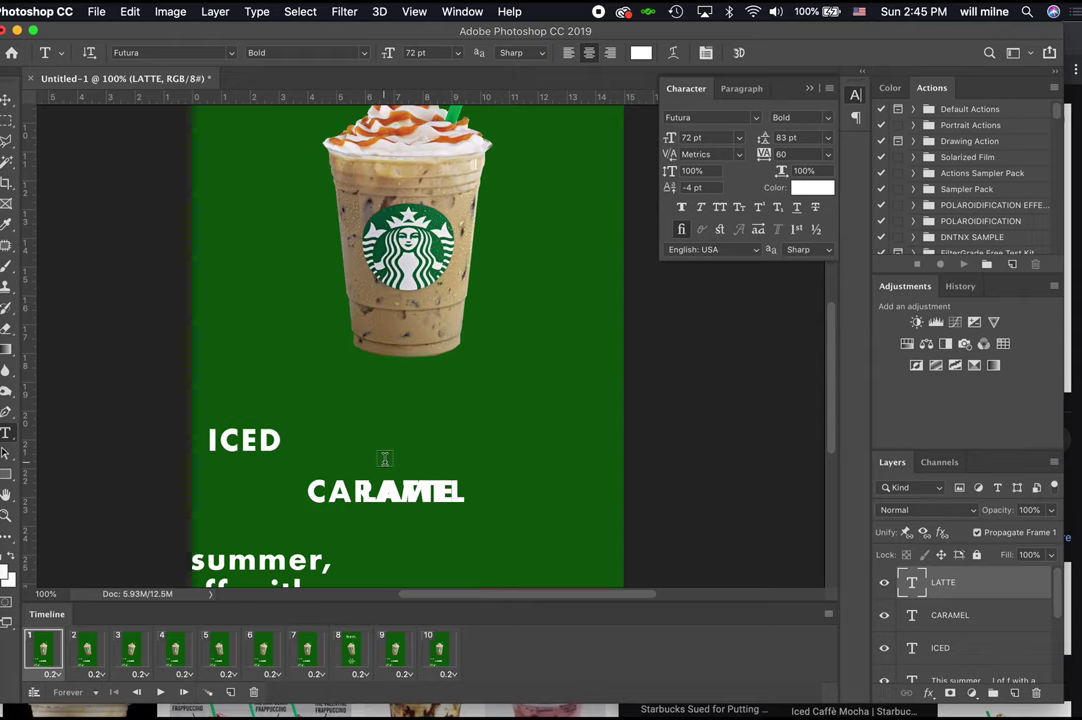
Delete the frame animation down to a single frame and drag LATTE beside CARAMEL.
click(829, 615)
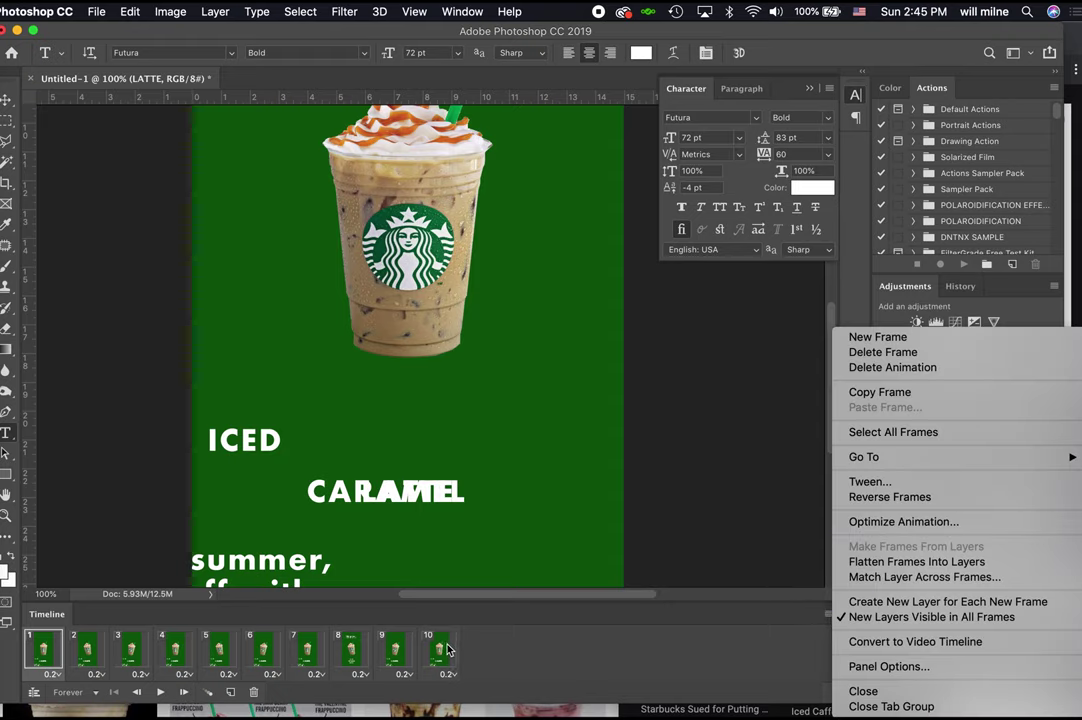
click(892, 367)
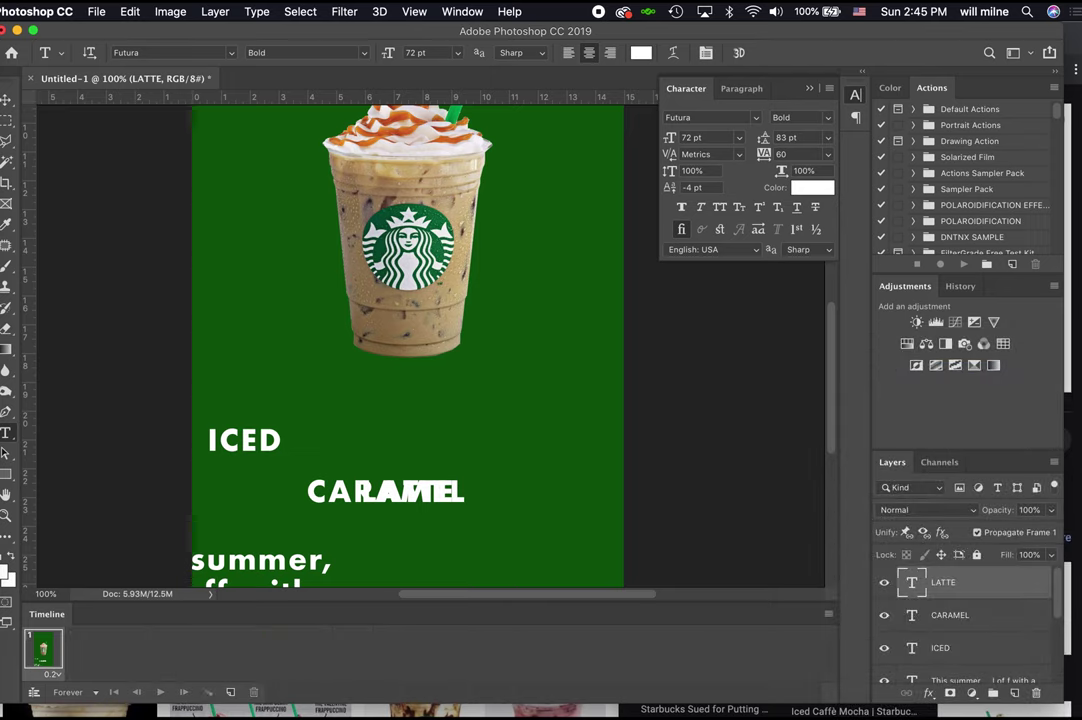
click(231, 692)
click(231, 692)
click(231, 692)
click(231, 692)
click(231, 692)
click(231, 692)
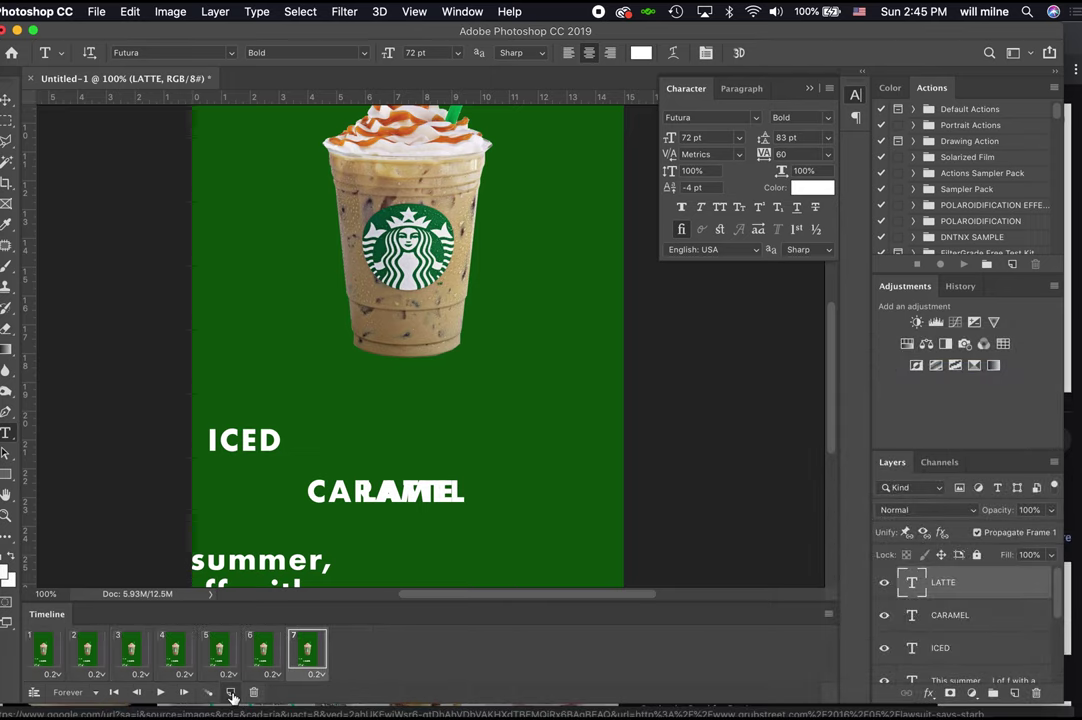
key(super+alt+z)
key(super+alt+z)
key(super+alt+z)
key(super+alt+z)
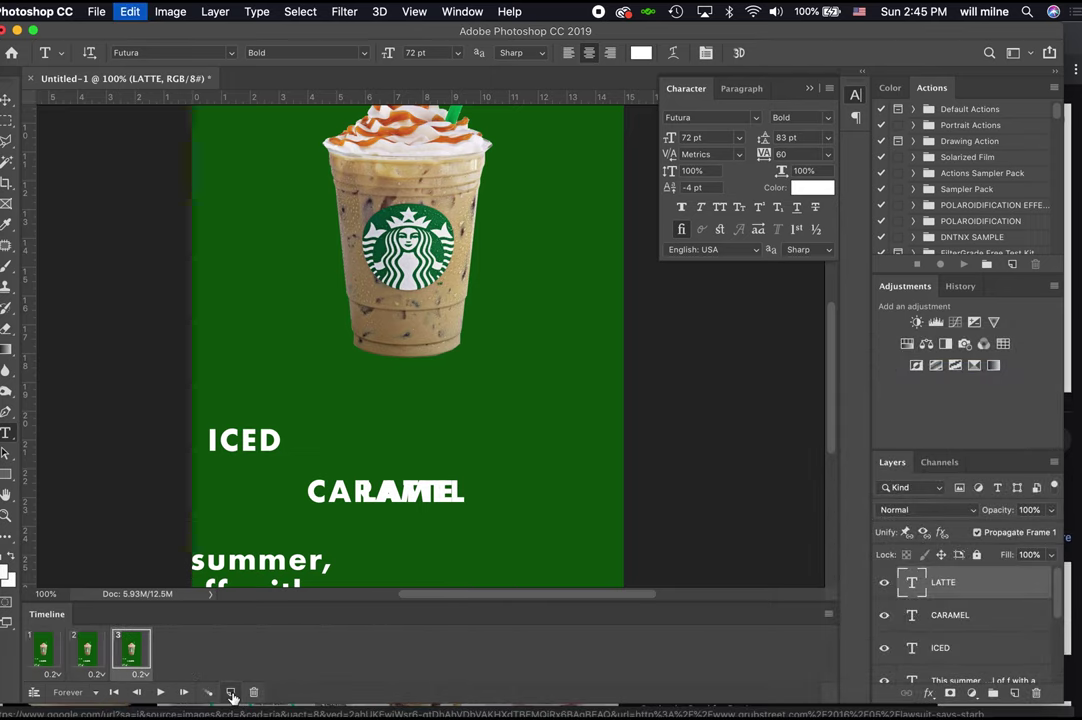
key(super+alt+z)
key(super+alt+z)
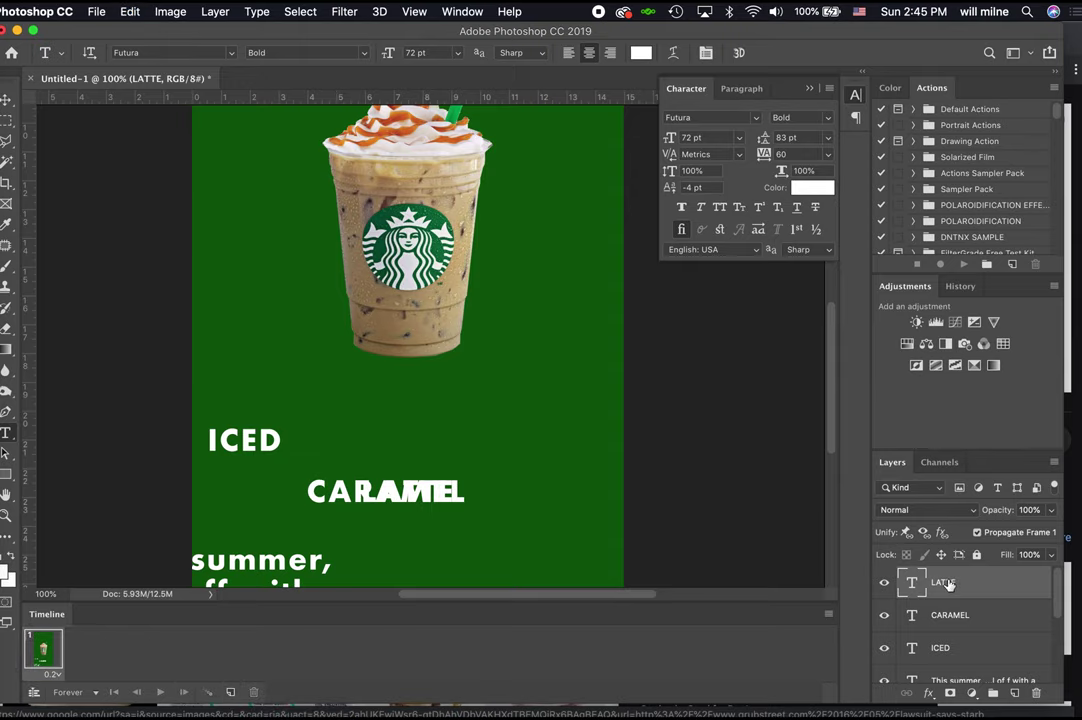
key(v)
drag(268, 455, 370, 454)
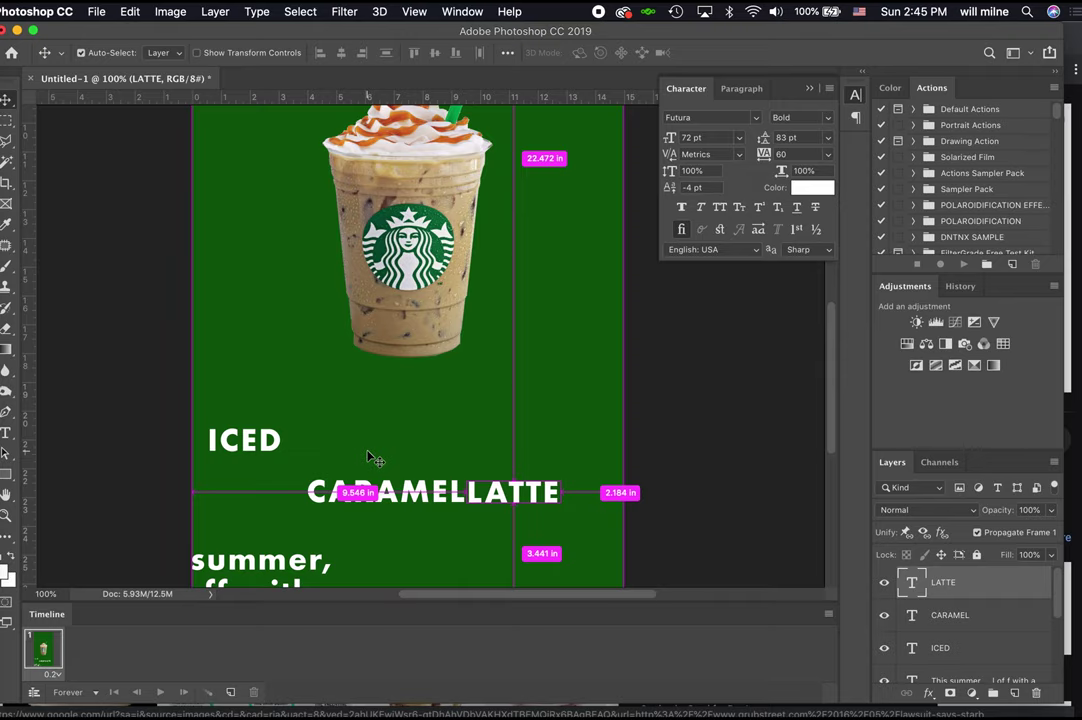
Undo the LATTE move and place 'This summer, cool off with a' above the cup.
key(super+z)
scroll(536, 415, up, 10)
scroll(536, 415, down, 5)
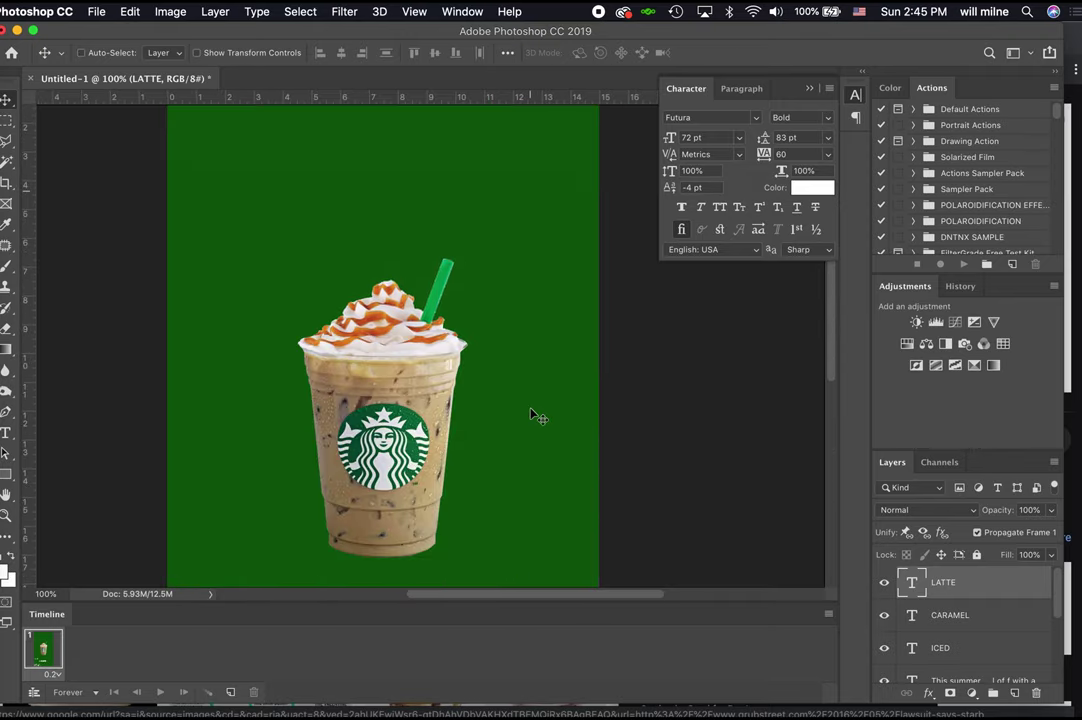
scroll(536, 415, down, 3)
scroll(987, 648, down, 1)
click(985, 655)
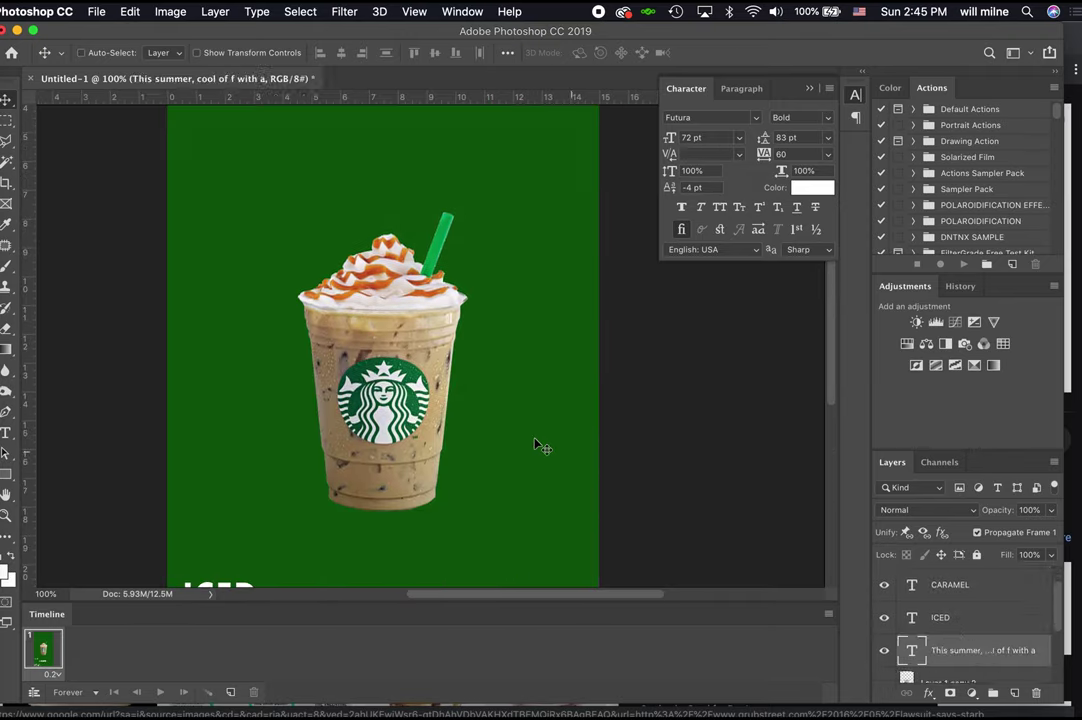
drag(536, 444, 390, 178)
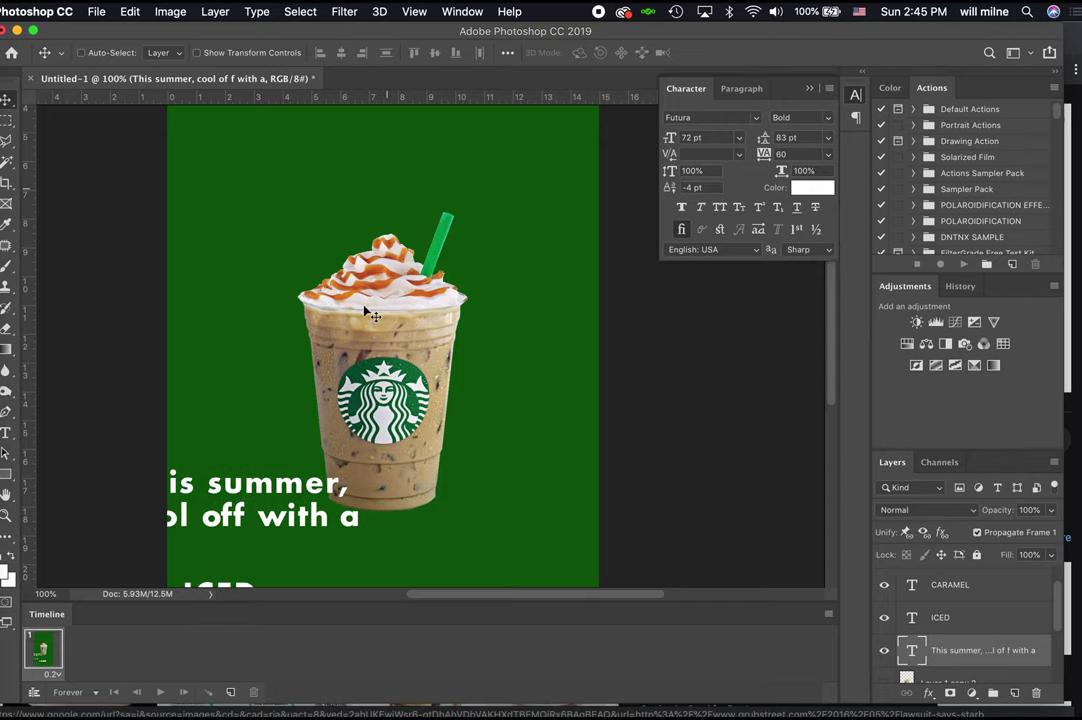
scroll(307, 257, up, 3)
drag(259, 501, 400, 280)
scroll(400, 281, up, 3)
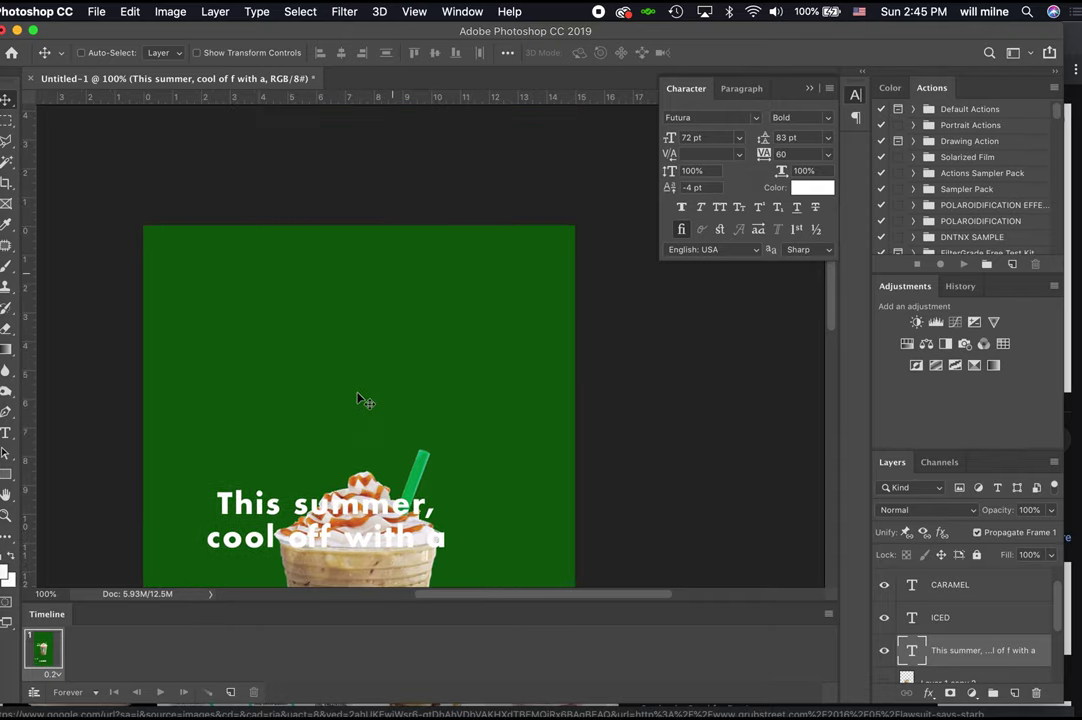
drag(318, 510, 344, 327)
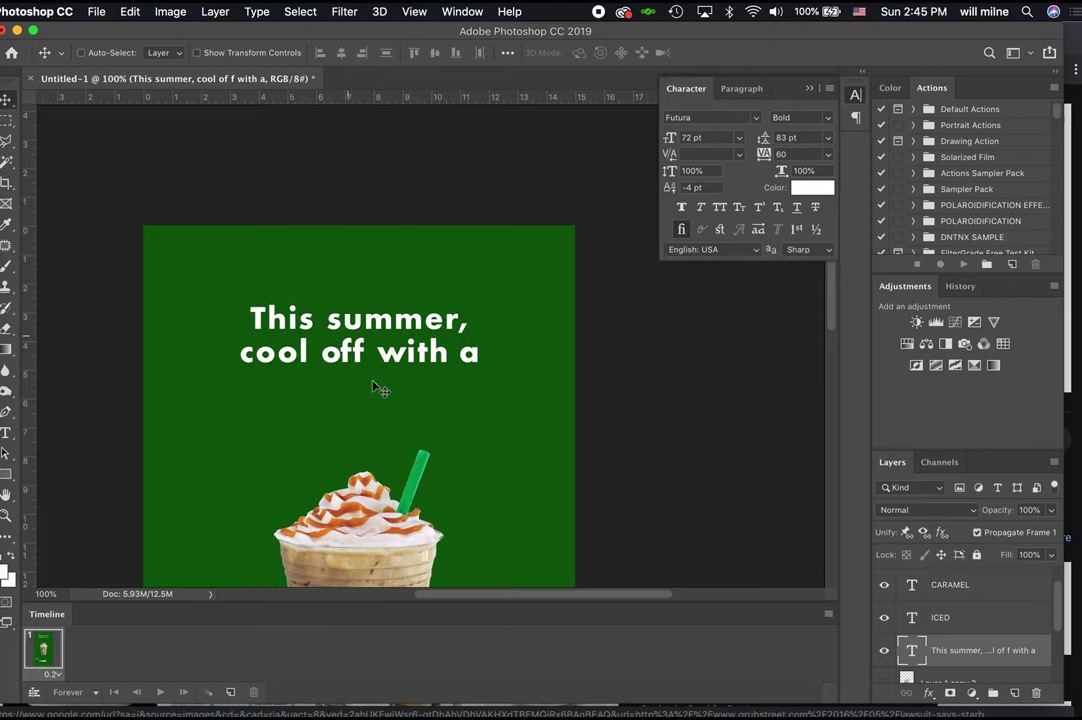
scroll(374, 387, down, 10)
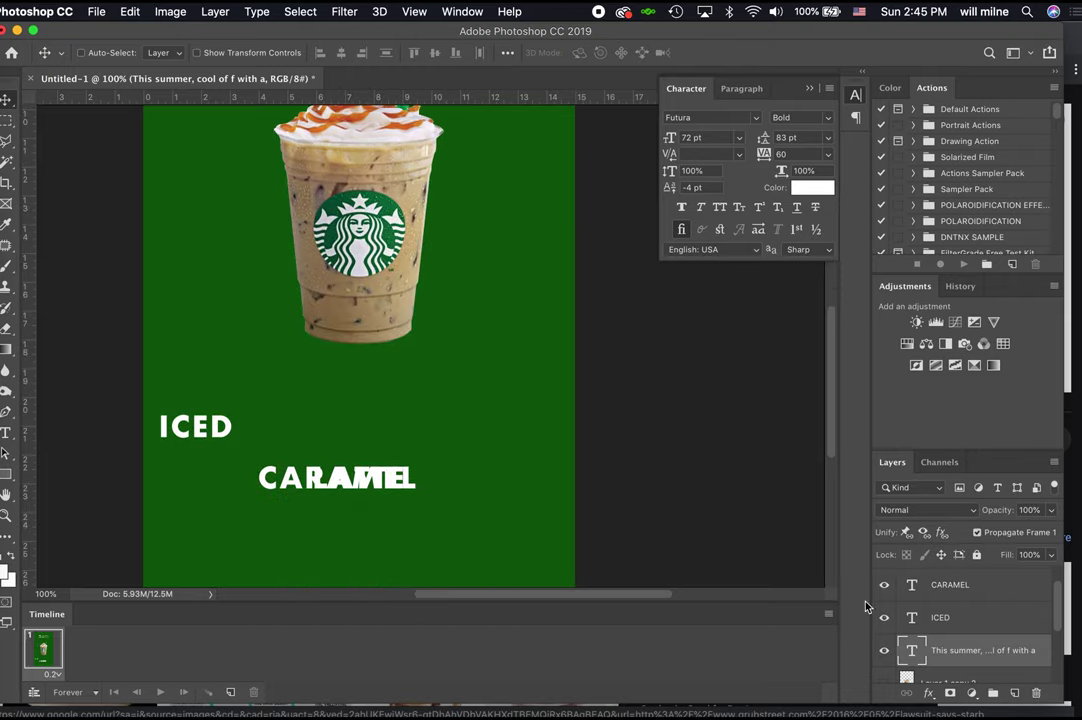
Centre ICED, move CARAMEL up beneath it and LATTE down below CARAMEL.
click(969, 618)
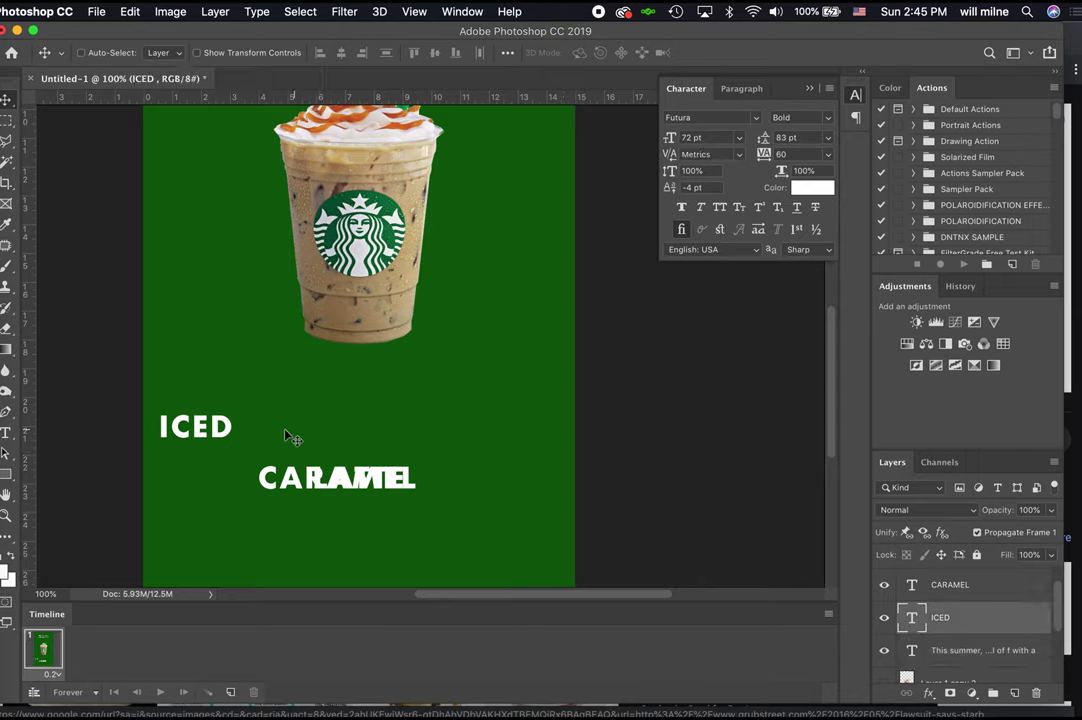
drag(236, 430, 390, 430)
click(989, 597)
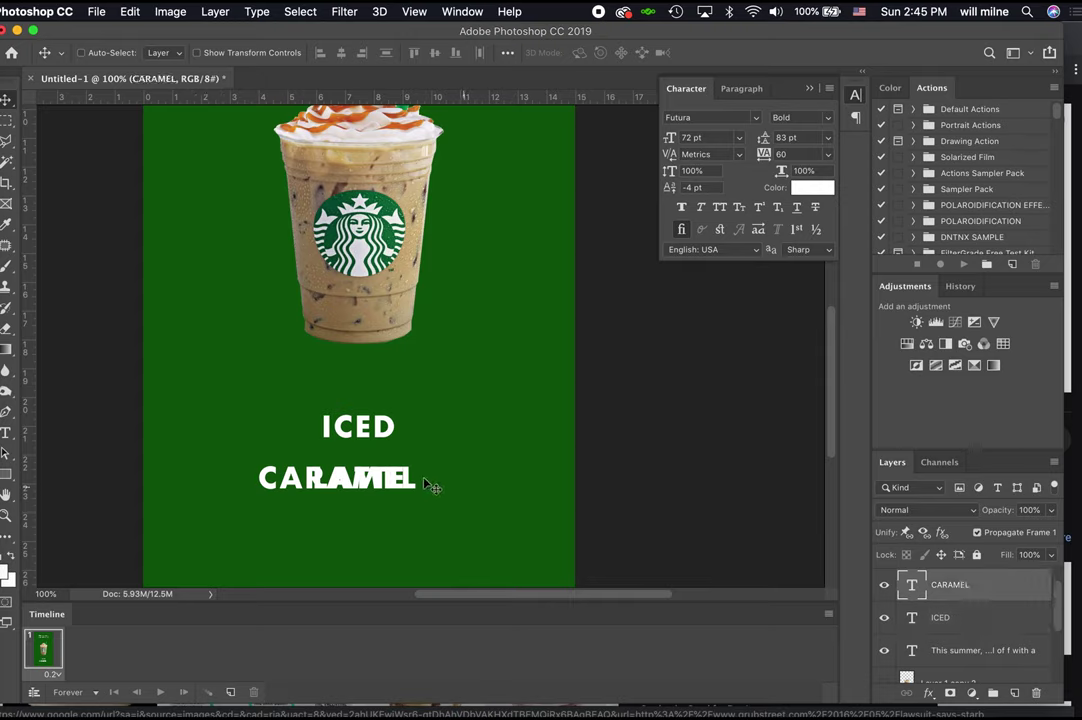
drag(427, 483, 413, 460)
scroll(975, 621, up, 1)
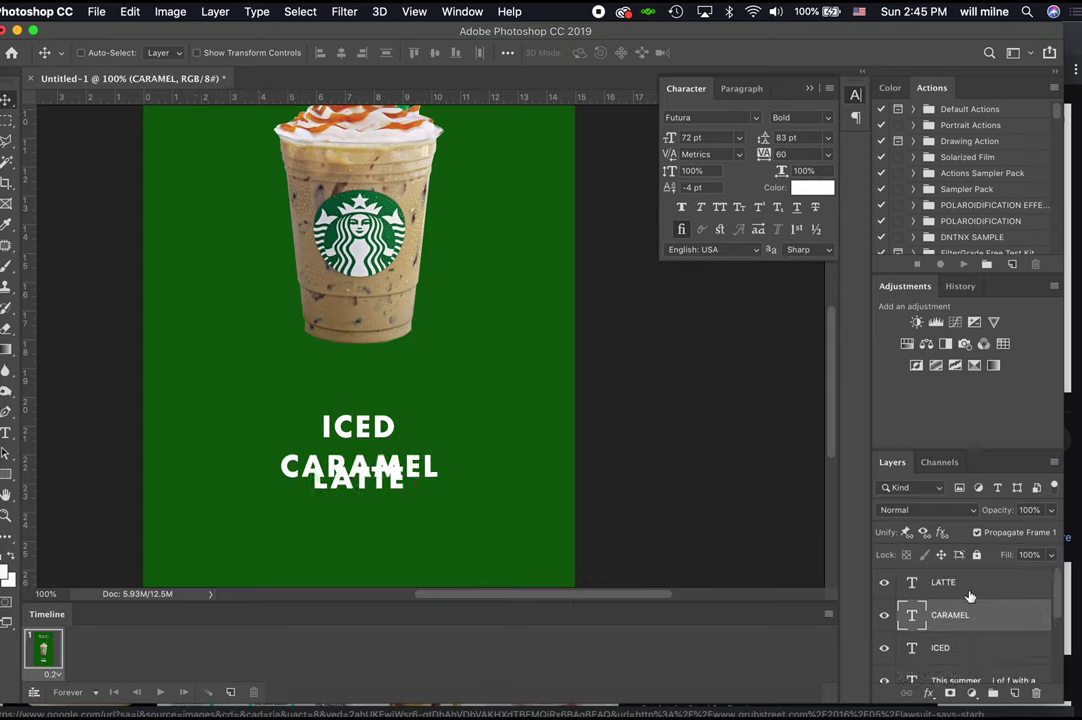
click(940, 584)
drag(405, 496, 405, 519)
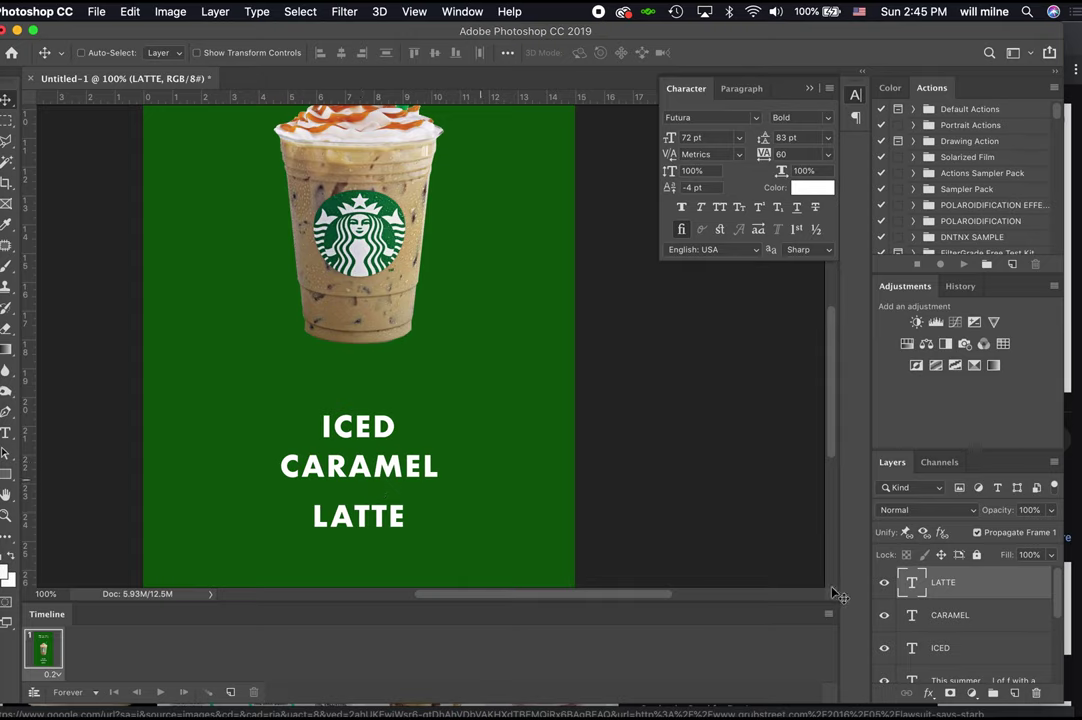
Nudge CARAMEL with the arrow keys so it sits evenly between ICED and LATTE.
click(968, 619)
key(shift+Down)
key(Down)
key(Down)
key(Down)
key(Down)
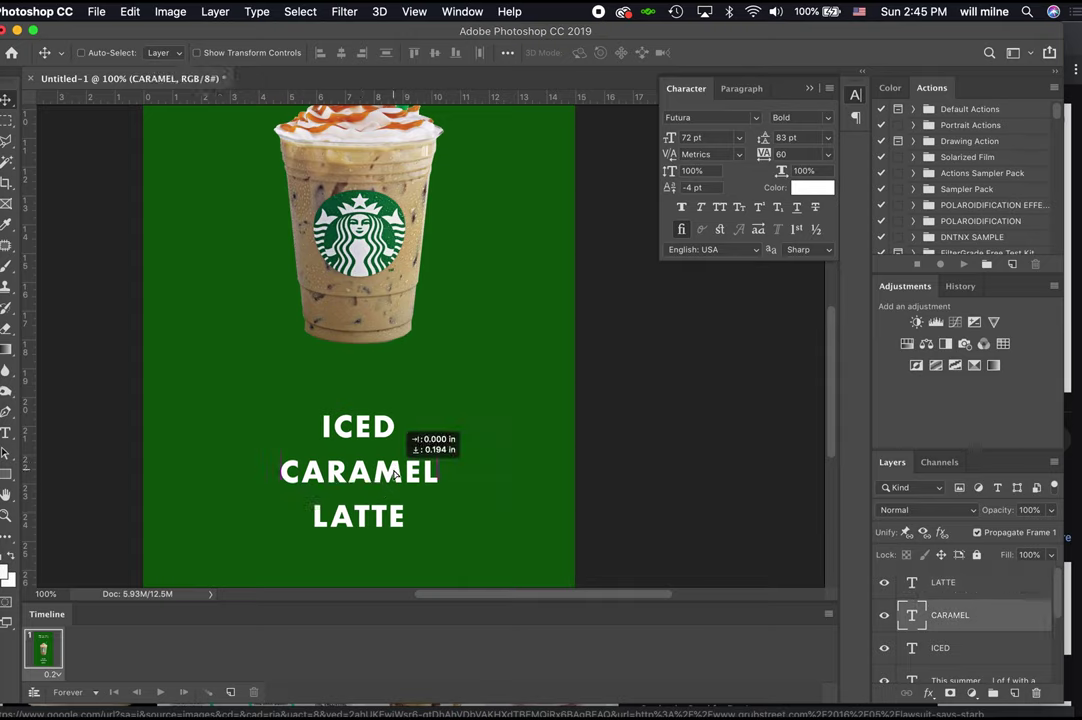
key(Up)
key(Up)
key(Up)
key(Up)
key(Up)
key(Up)
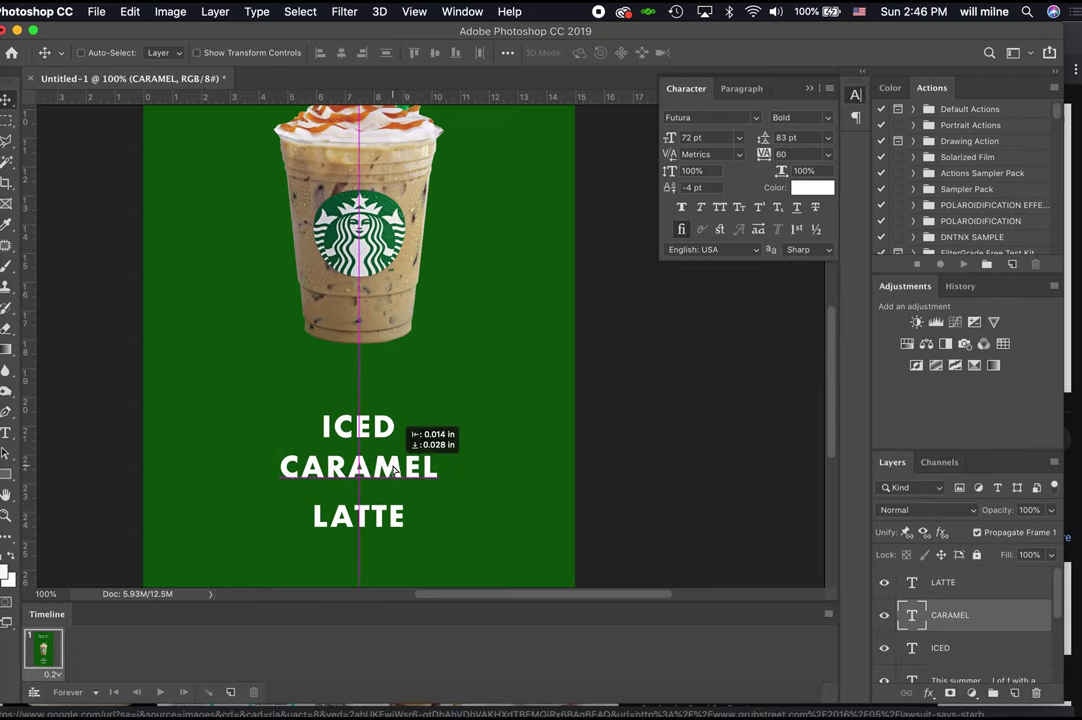
key(Down)
key(Down)
key(Down)
key(Down)
key(Down)
key(Down)
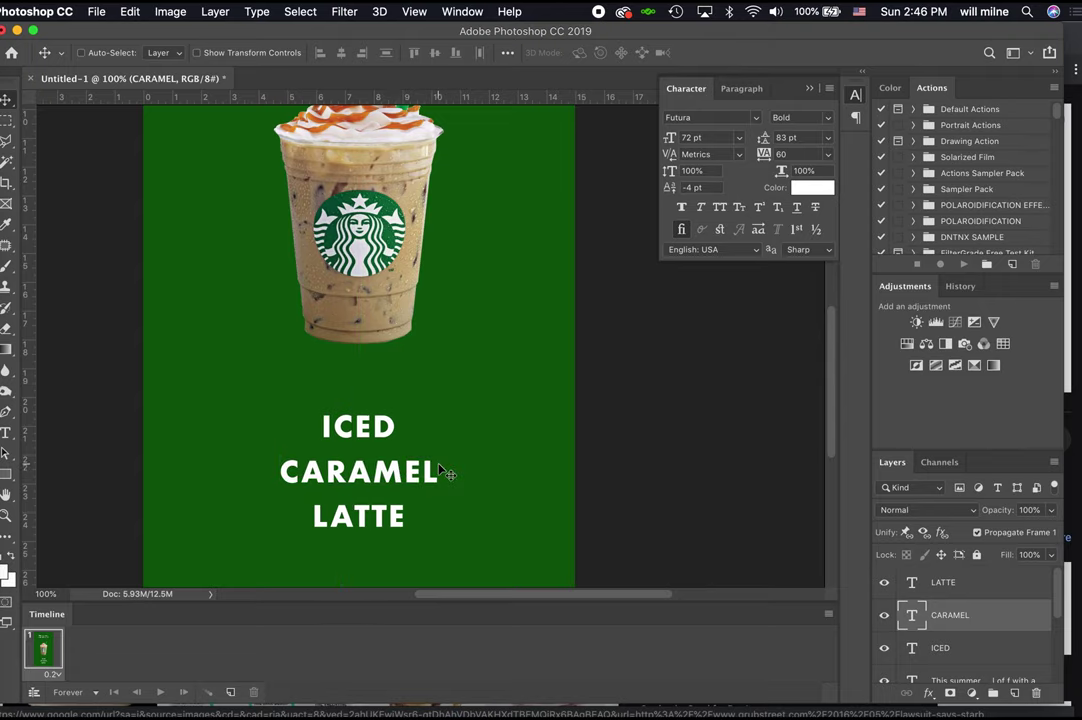
scroll(505, 453, up, 5)
scroll(505, 453, right, 1)
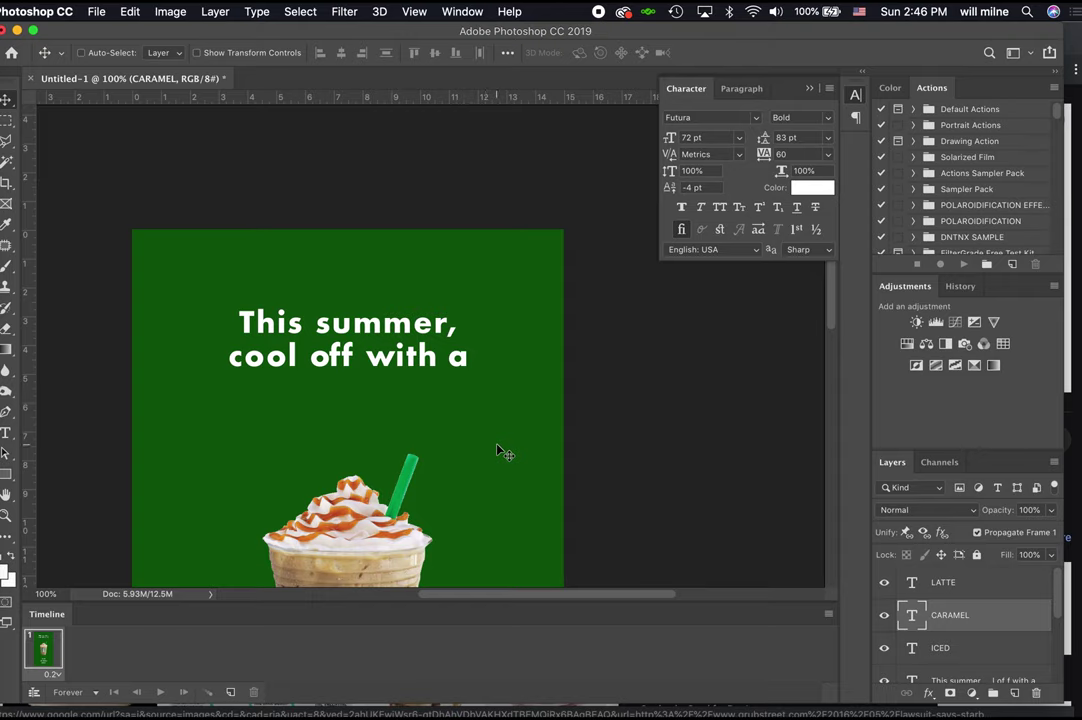
scroll(505, 453, down, 4)
scroll(502, 451, down, 4)
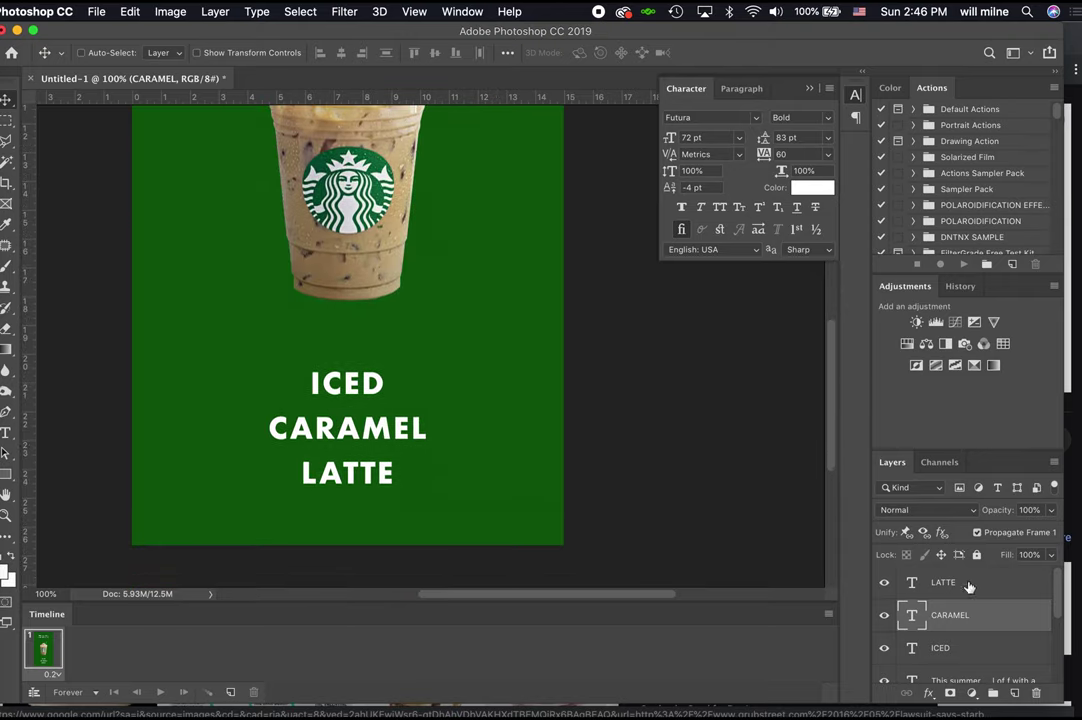
scroll(1007, 635, down, 5)
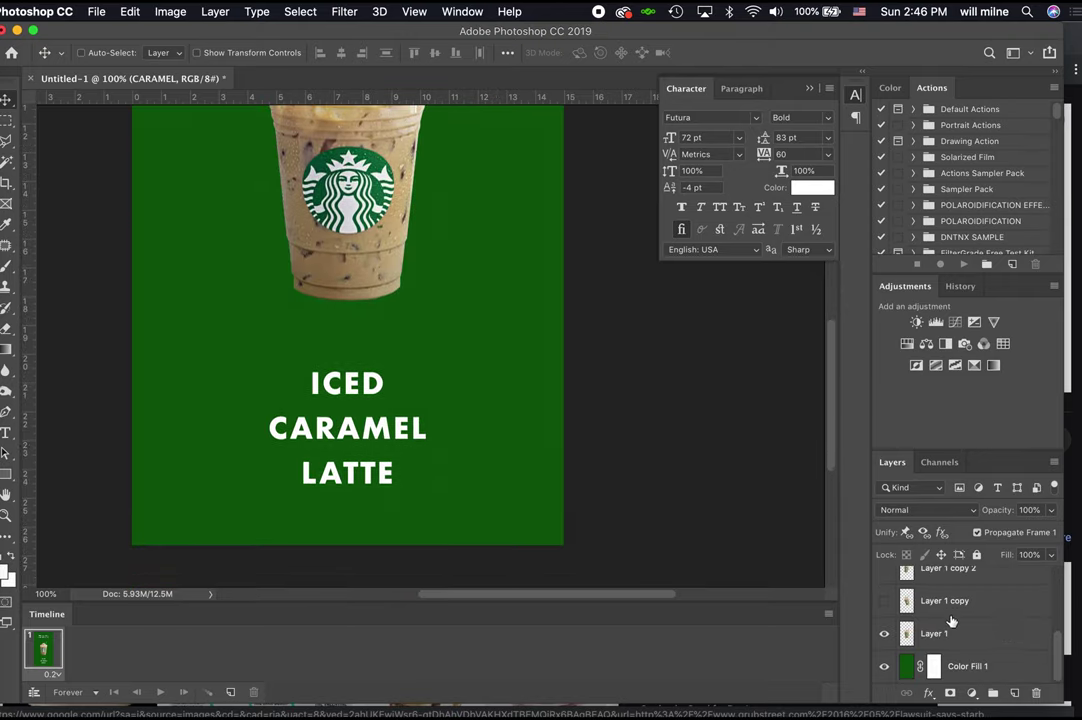
Duplicate the frame several times to extend the animation timeline.
click(234, 694)
double_click(234, 694)
click(234, 694)
click(234, 694)
click(234, 694)
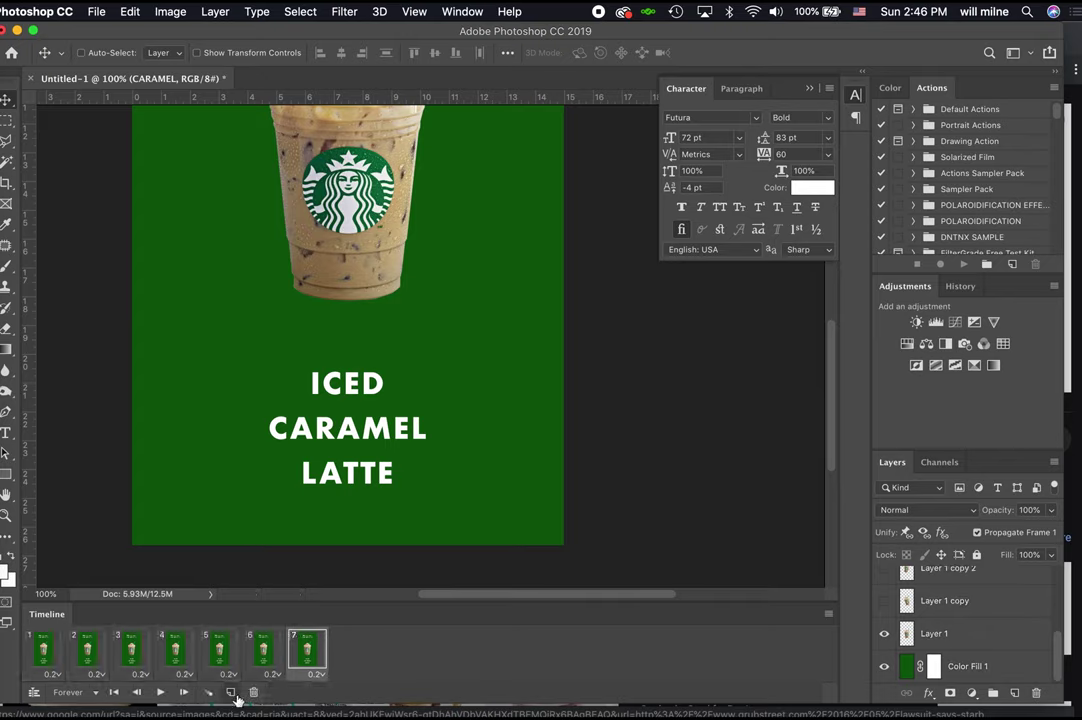
click(234, 694)
click(234, 694)
click(234, 694)
click(234, 694)
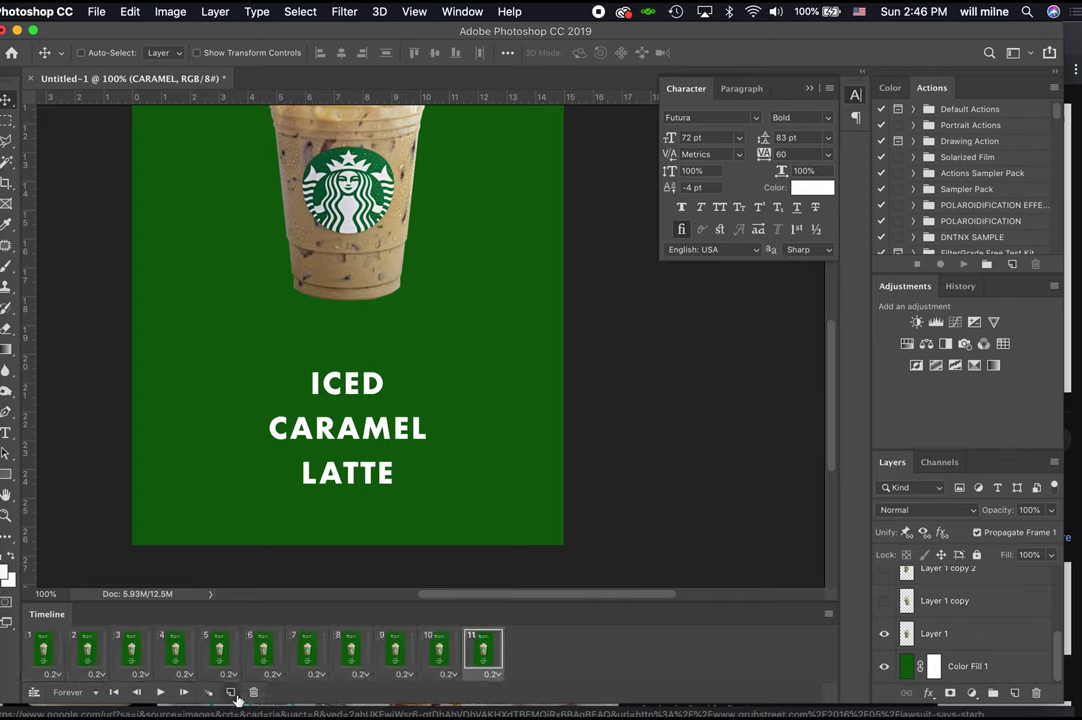
Hide the ICED, CARAMEL, LATTE and 'This summer' text layers in frame 1.
click(45, 652)
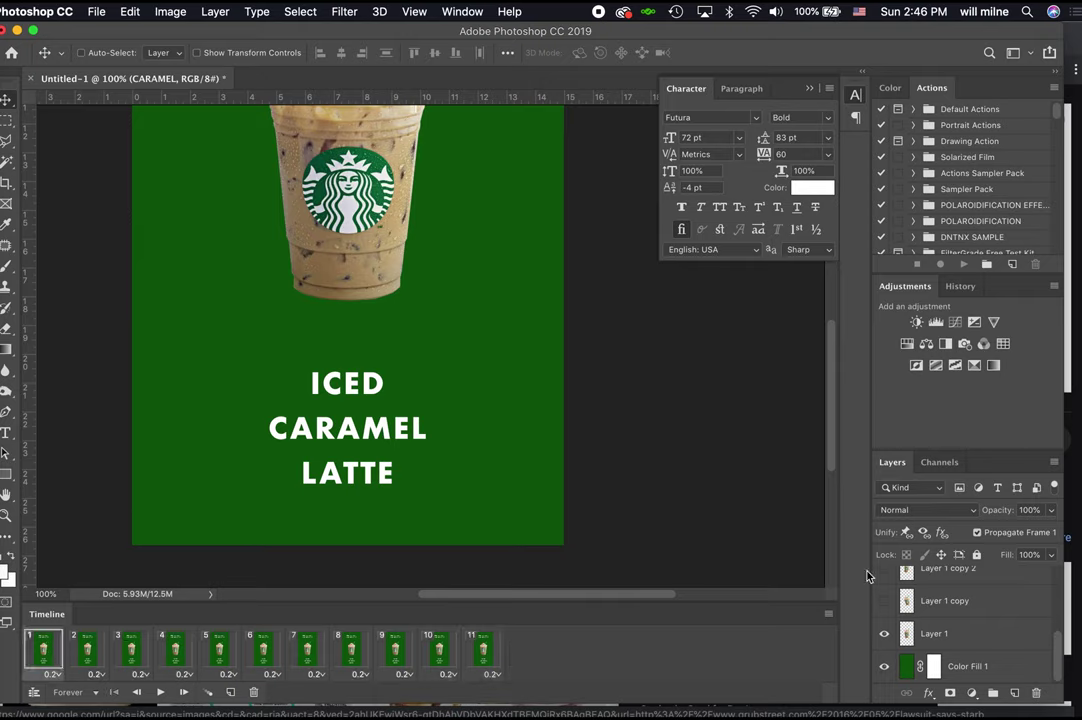
scroll(962, 622, up, 10)
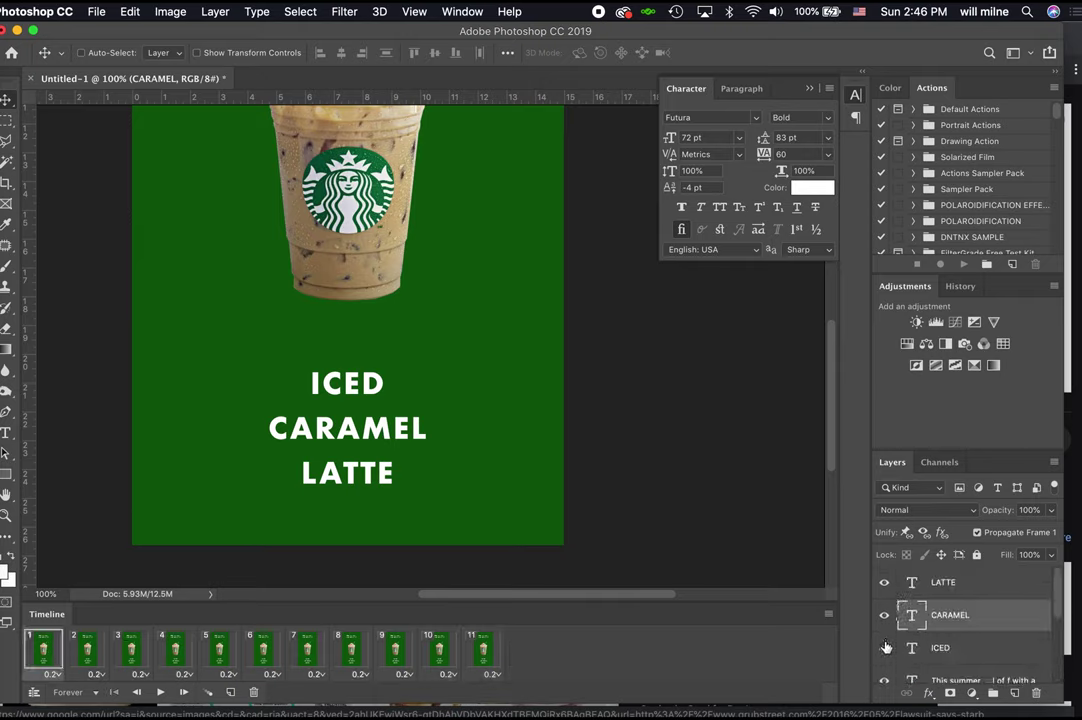
click(884, 648)
click(884, 615)
click(884, 582)
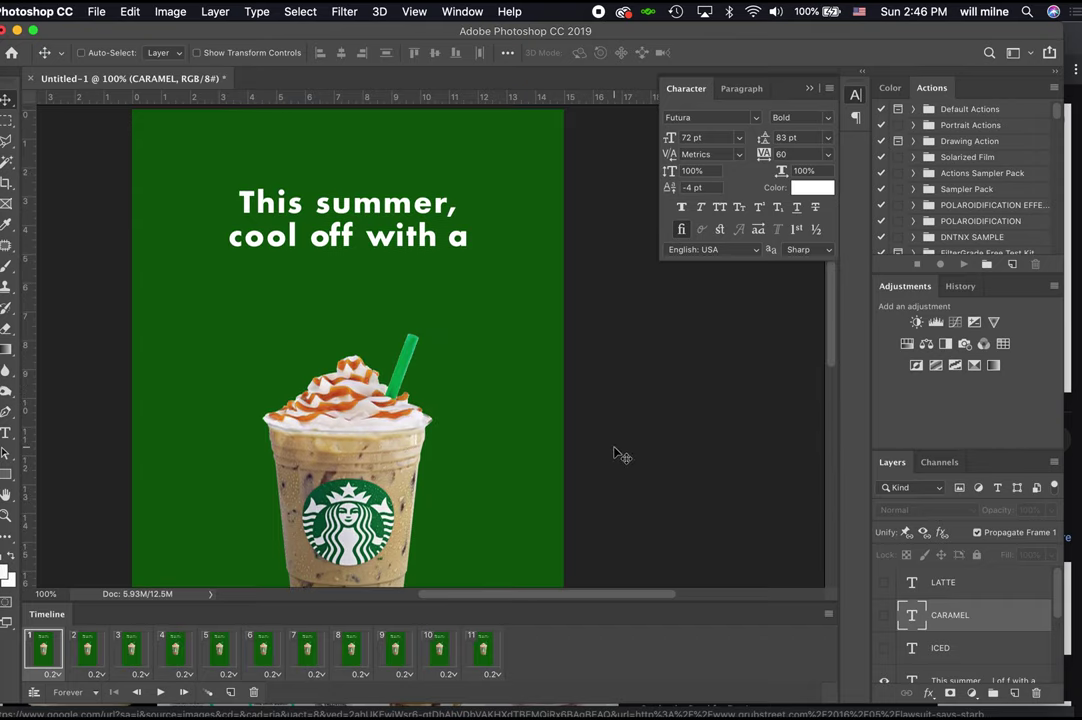
scroll(953, 613, down, 3)
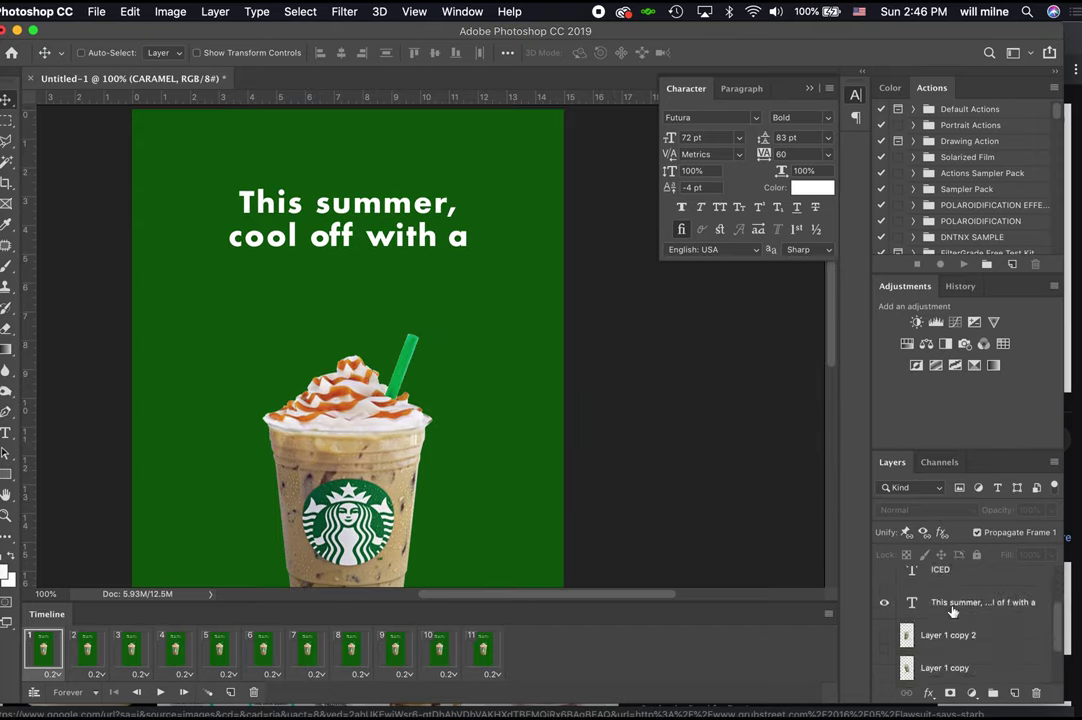
click(885, 603)
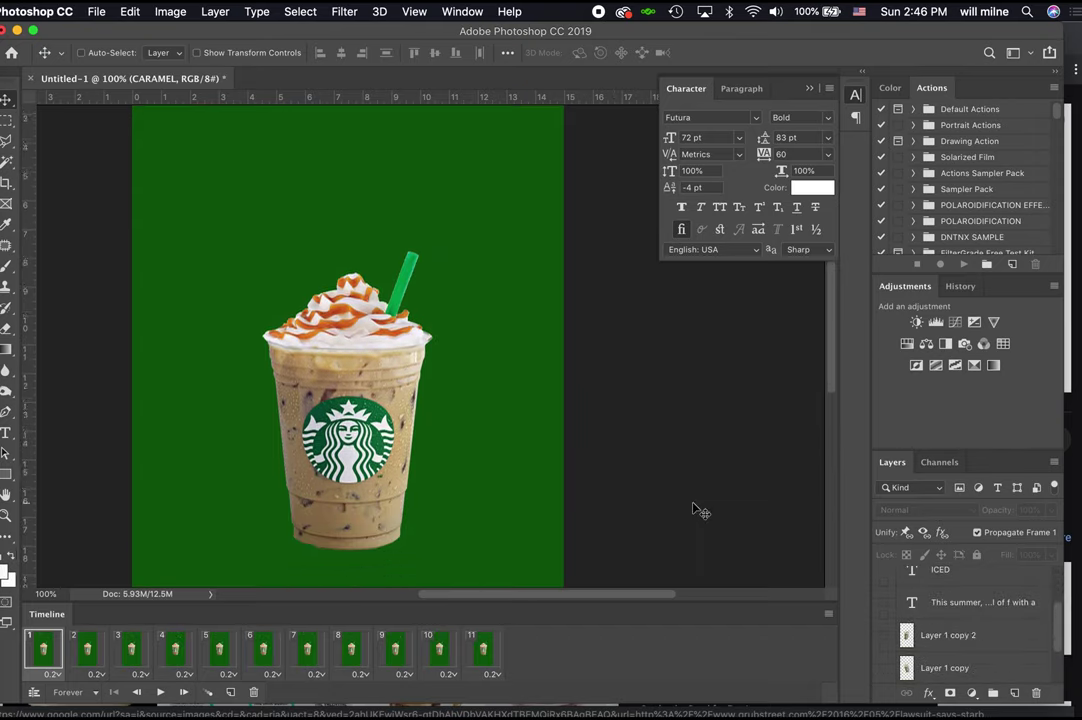
Hide Layer 1 and show Layer 1 copy / Layer 1 copy 2 in frames 2 and 3.
click(89, 652)
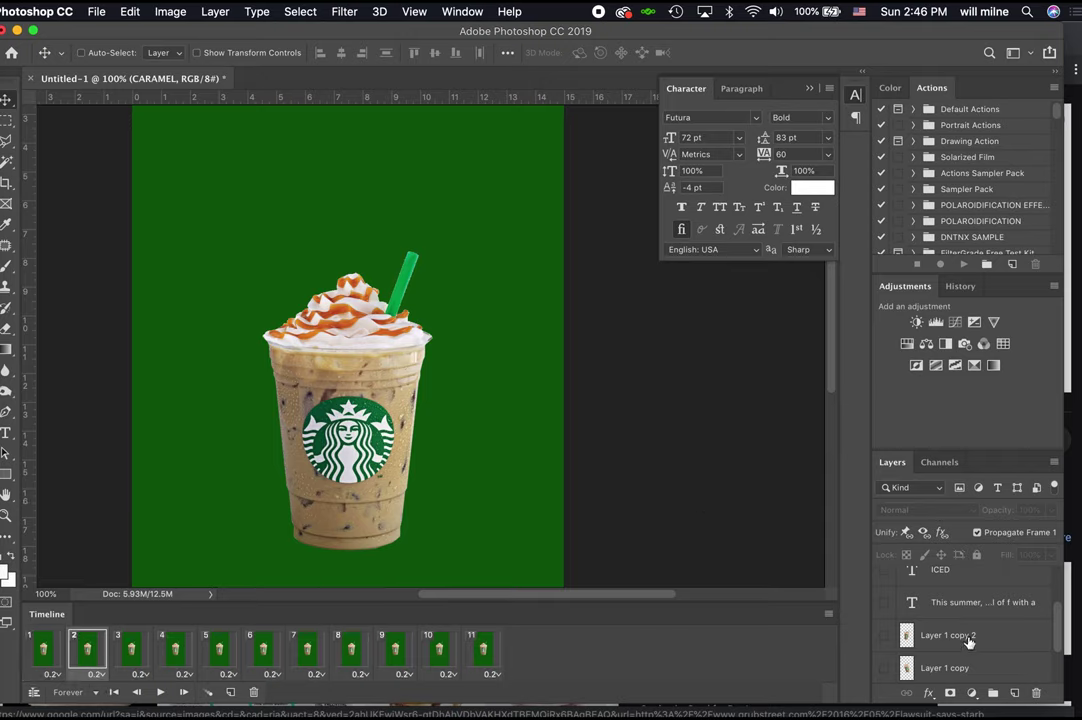
scroll(968, 643, down, 3)
click(884, 636)
click(884, 603)
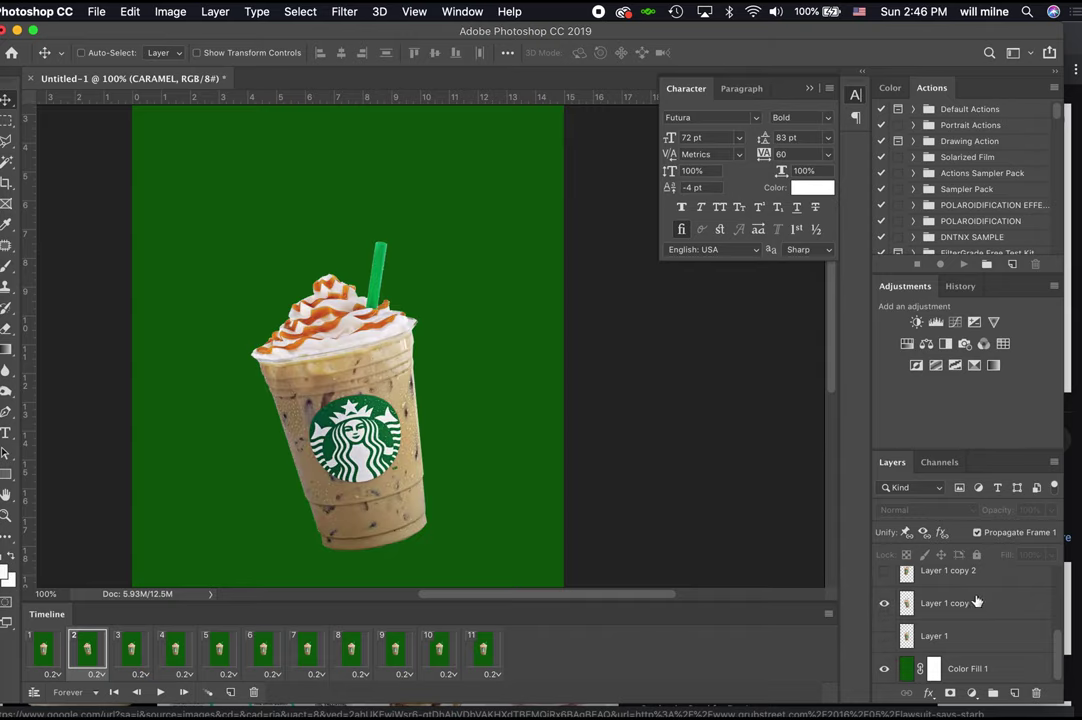
scroll(968, 620, up, 5)
click(131, 650)
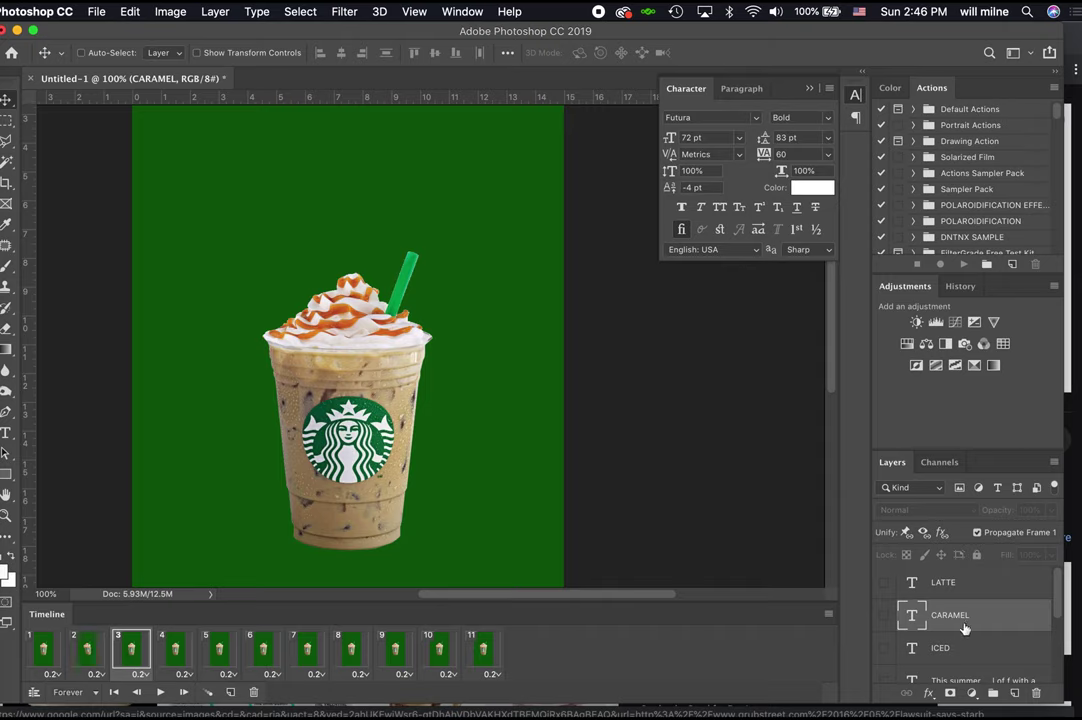
scroll(965, 628, down, 4)
click(884, 672)
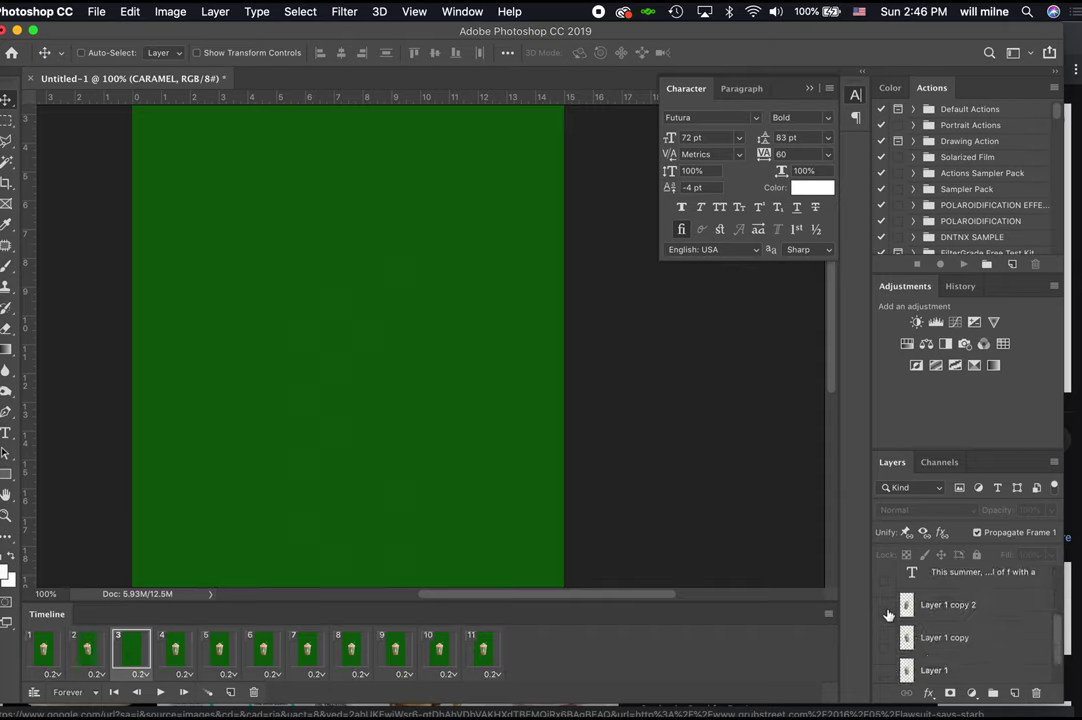
click(884, 605)
Show the tagline in frame 4 and swap to tilted cups in frames 5 and 6.
click(175, 650)
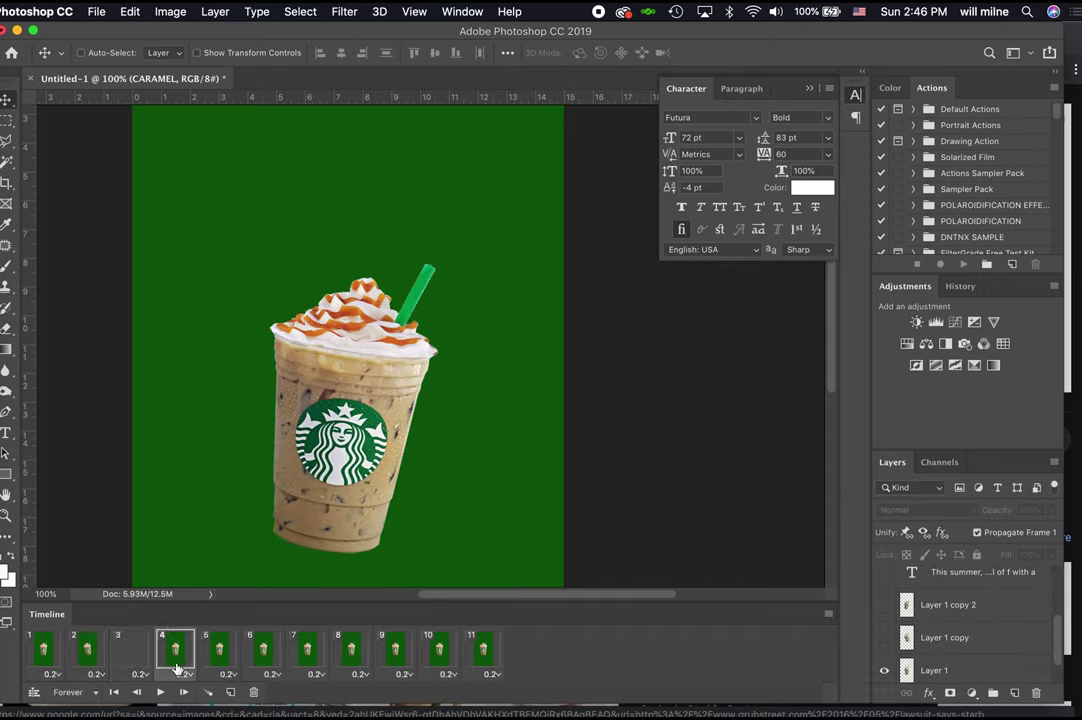
click(884, 573)
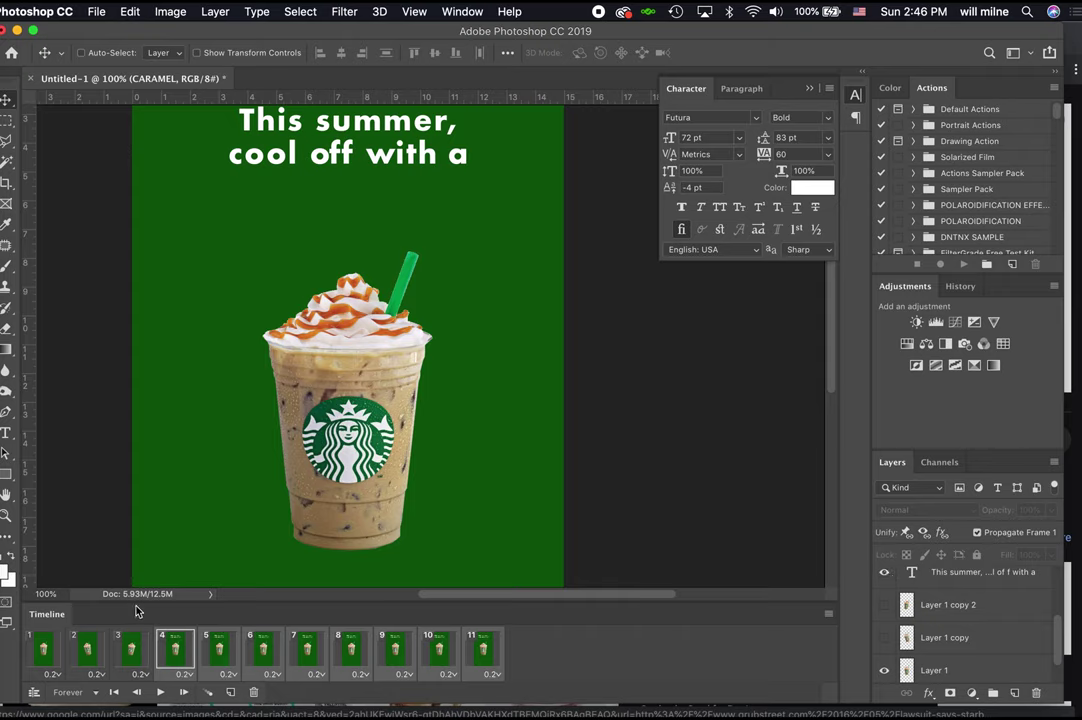
click(208, 654)
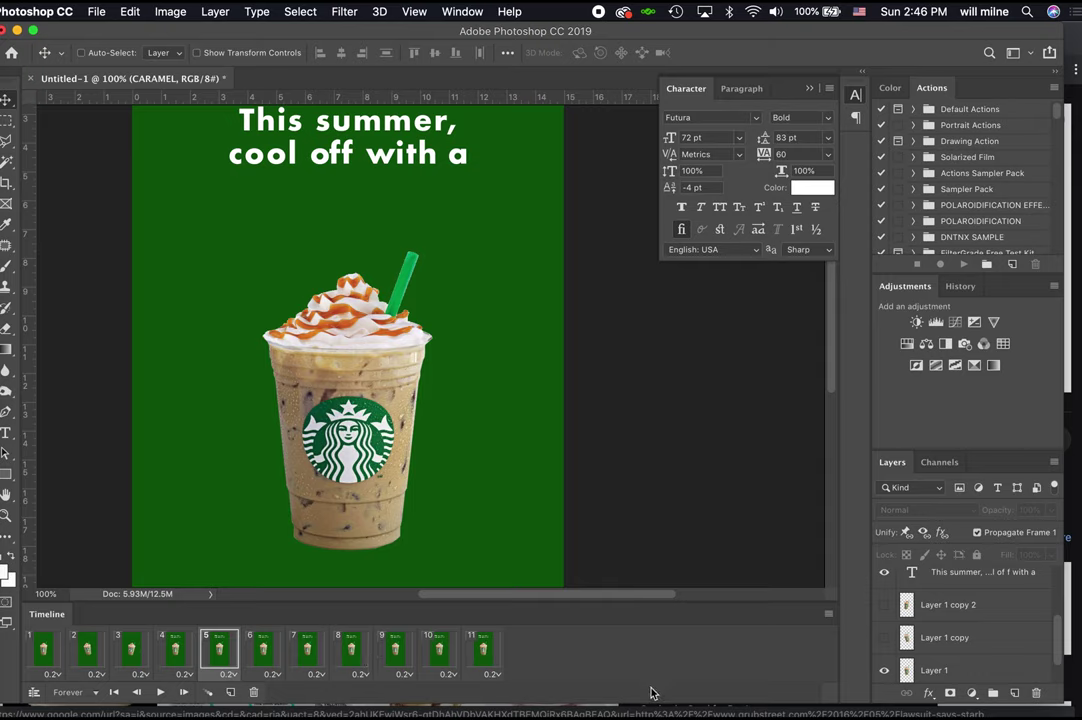
click(884, 671)
click(885, 640)
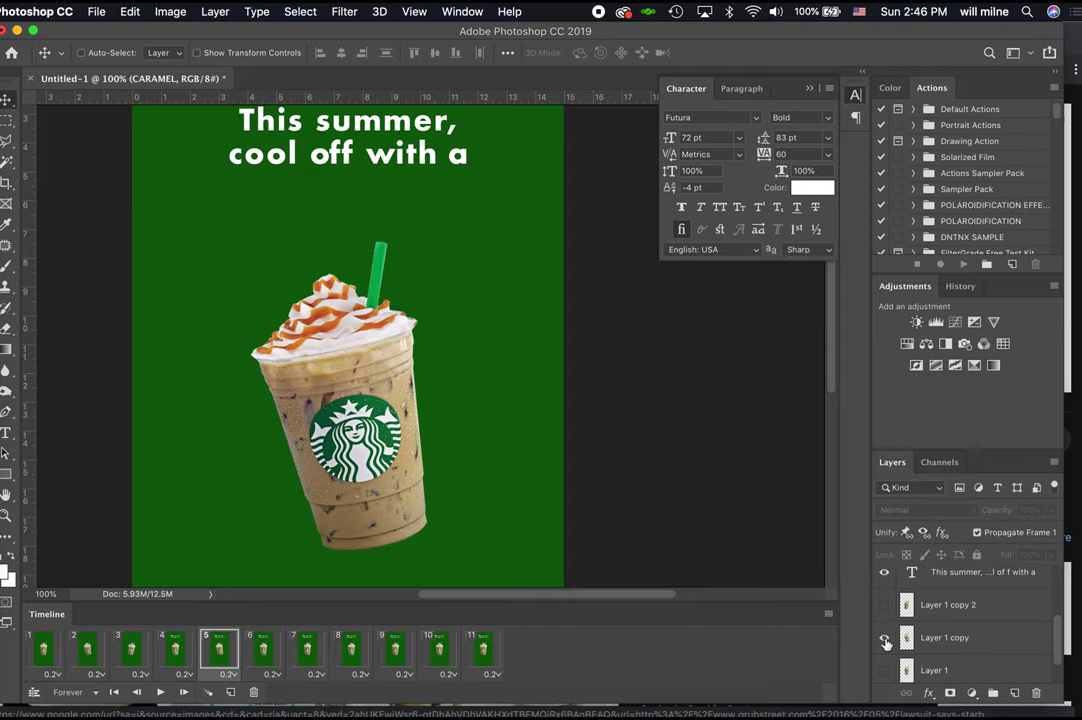
click(266, 655)
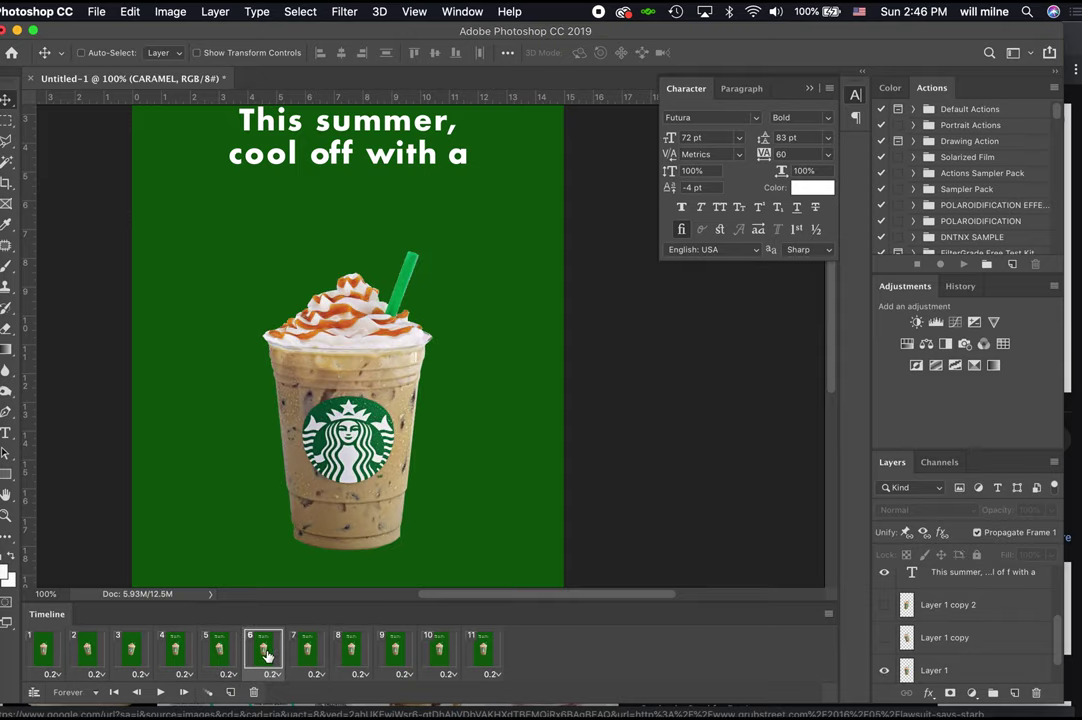
click(884, 605)
click(884, 670)
Reveal ICED in frame 6, and ICED, CARAMEL and a tilted cup in frame 7.
scroll(932, 633, down, 1)
scroll(933, 626, up, 1)
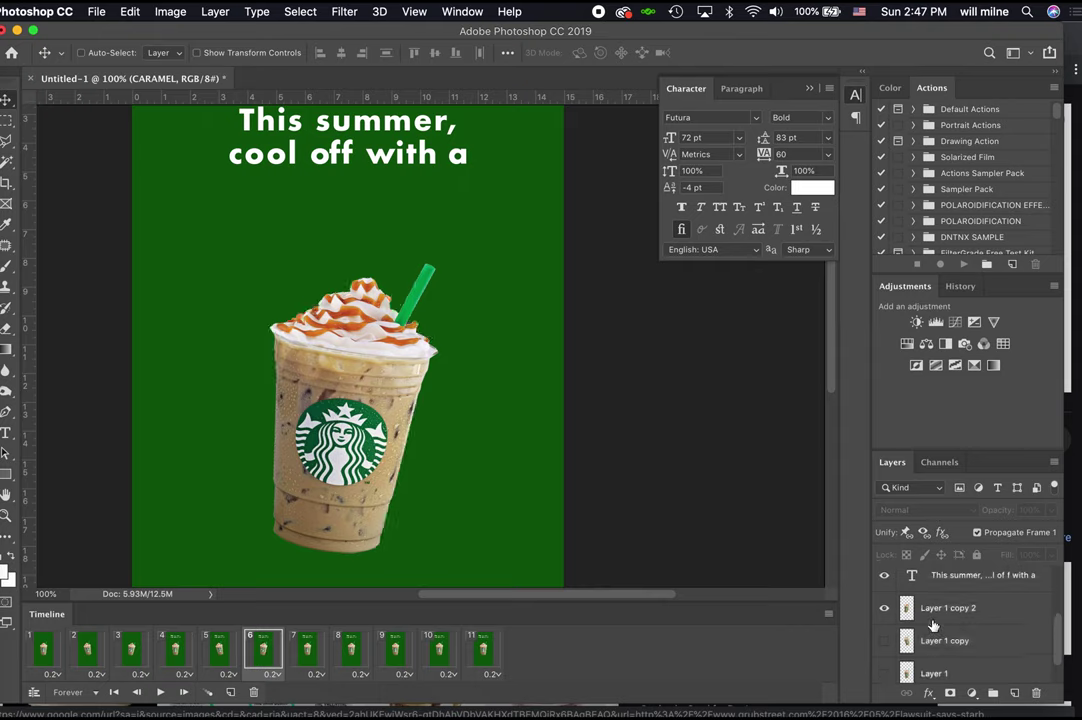
scroll(932, 626, up, 2)
click(884, 626)
key(shift+Up)
key(shift+Up)
key(shift+Up)
key(shift+Up)
key(shift+Up)
key(shift+Up)
key(shift+Up)
key(shift+Up)
key(shift+Up)
key(shift+Up)
key(shift+Up)
key(shift+Up)
key(shift+Up)
key(shift+Up)
key(shift+Up)
key(shift+Up)
key(shift+Up)
key(shift+Up)
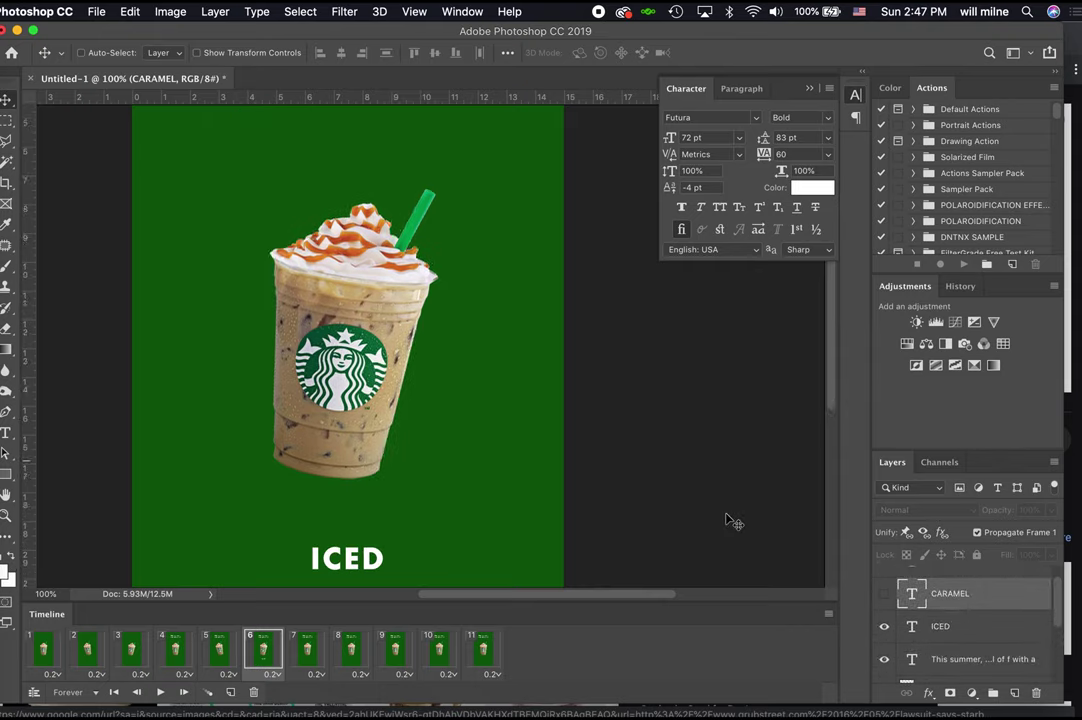
click(308, 652)
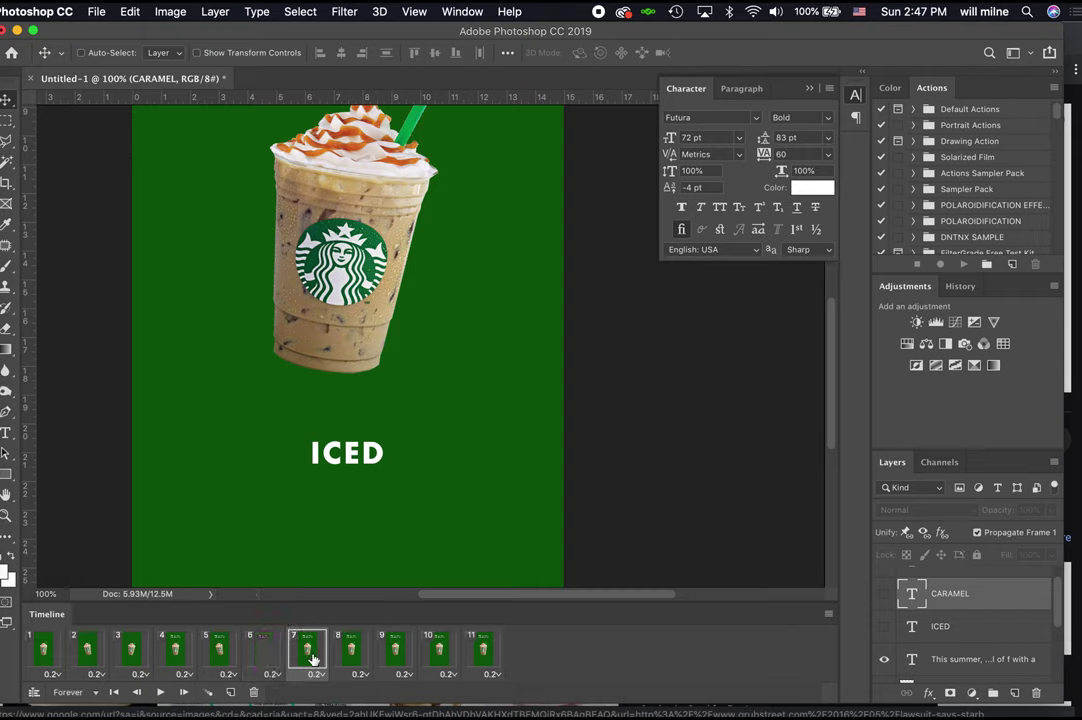
click(884, 626)
click(884, 594)
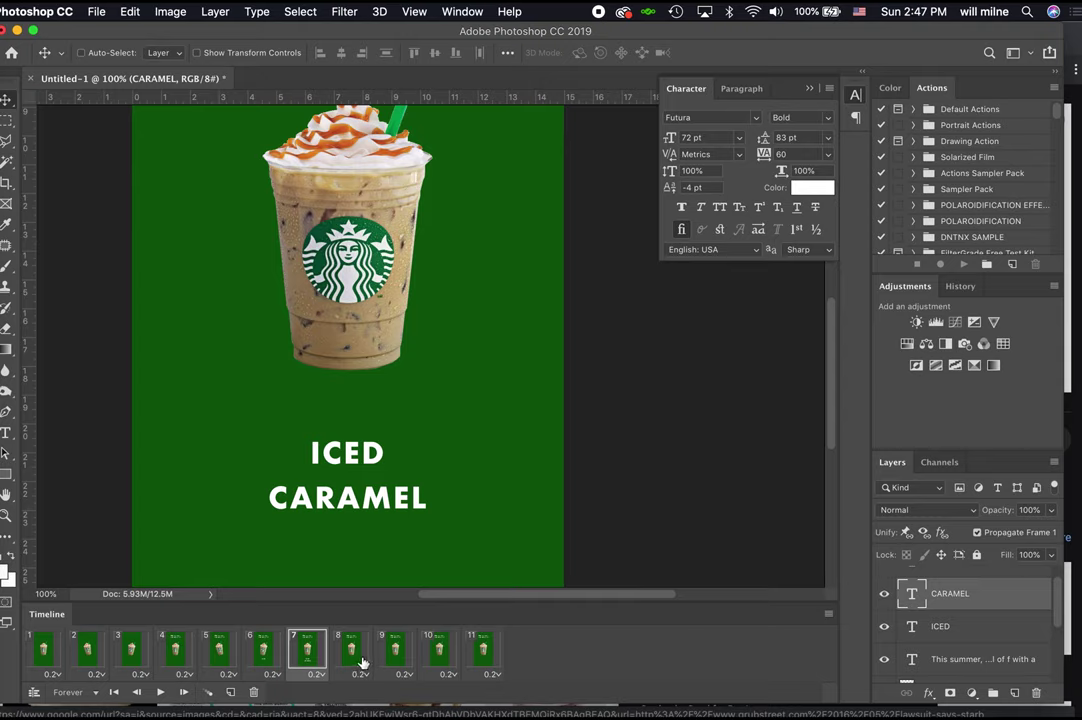
click(263, 652)
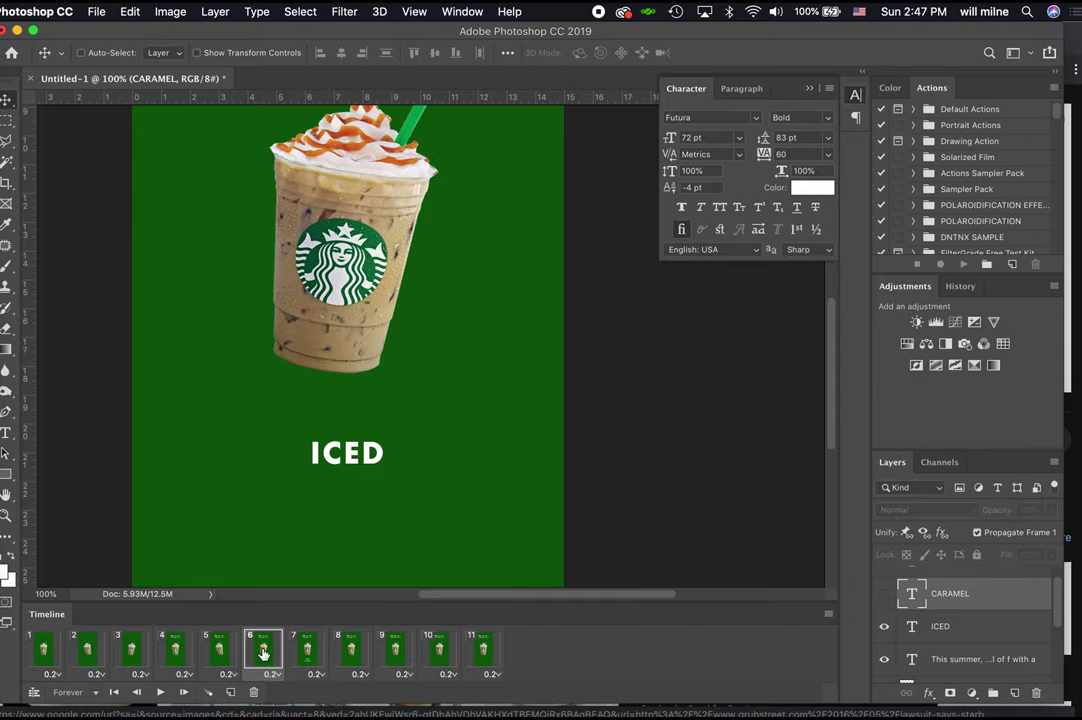
click(310, 652)
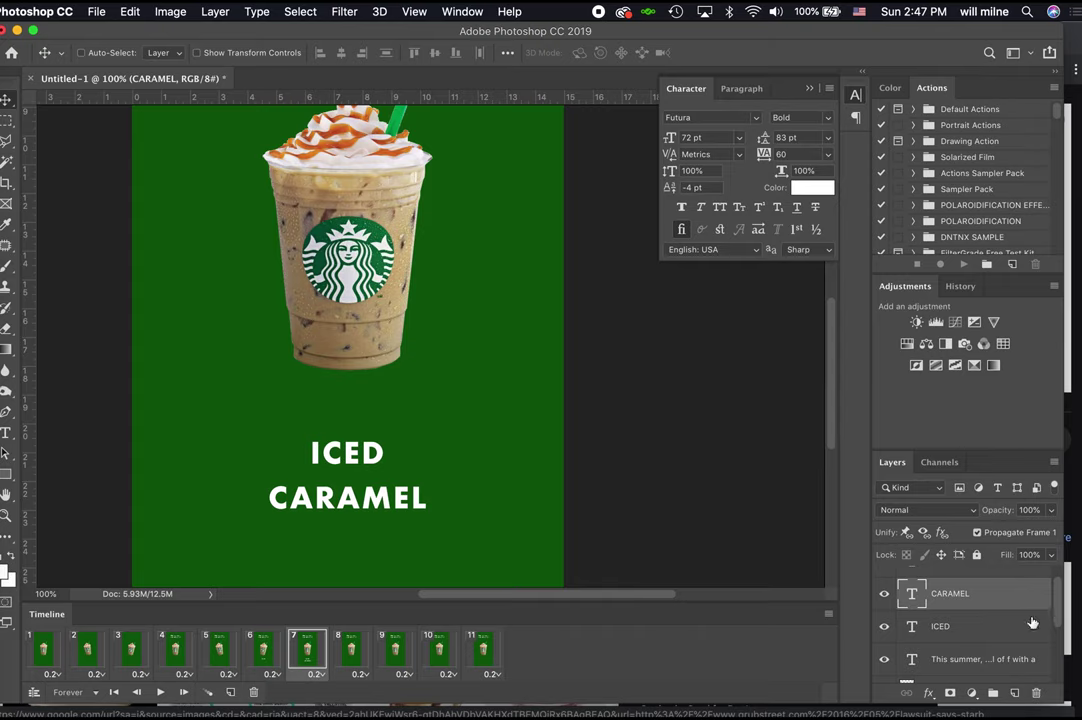
scroll(1002, 633, up, 1)
scroll(1002, 633, down, 2)
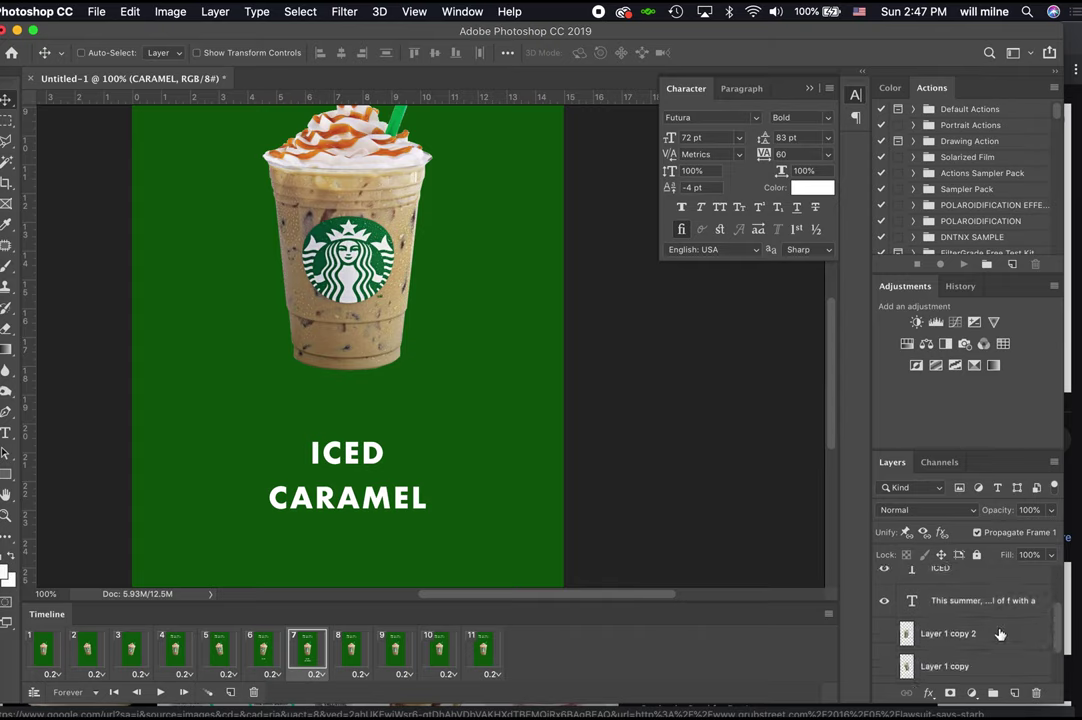
click(882, 667)
scroll(880, 670, down, 1)
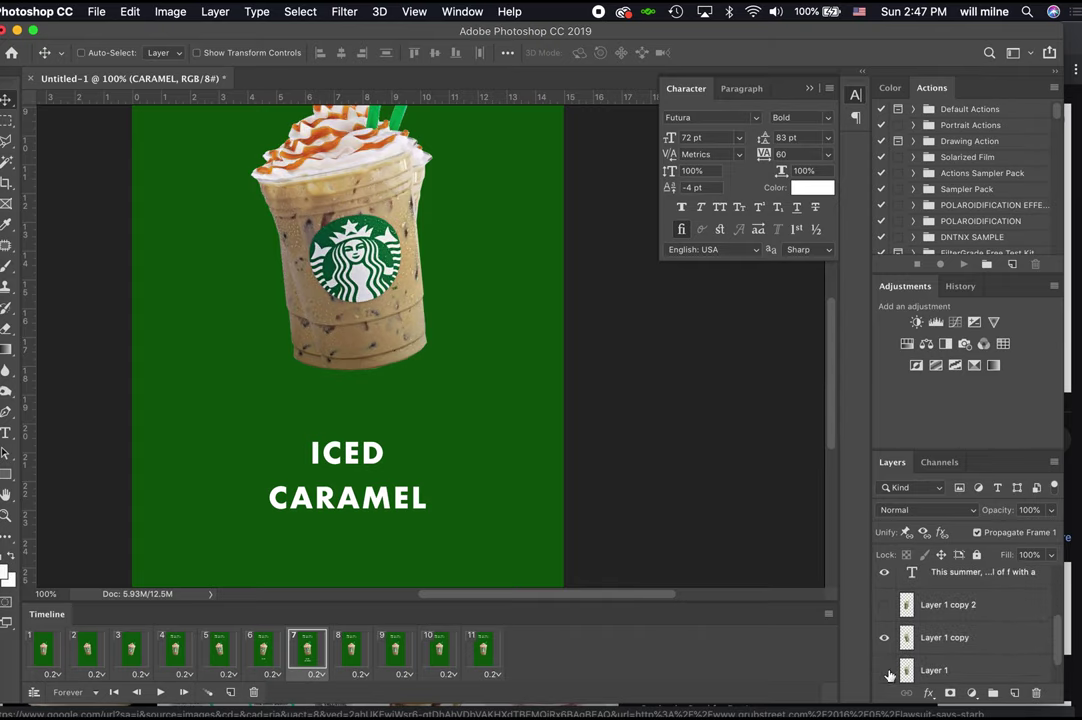
click(885, 670)
Swap the cup layer and reveal the LATTE text in frame 8.
click(352, 652)
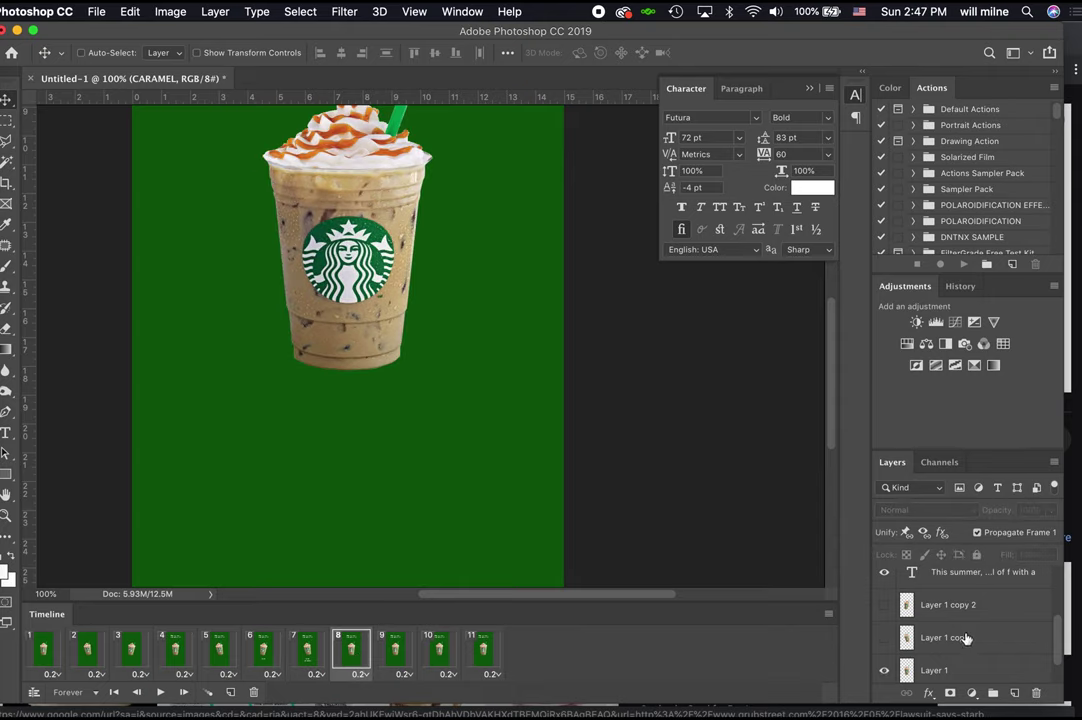
click(885, 637)
click(885, 637)
scroll(888, 620, up, 3)
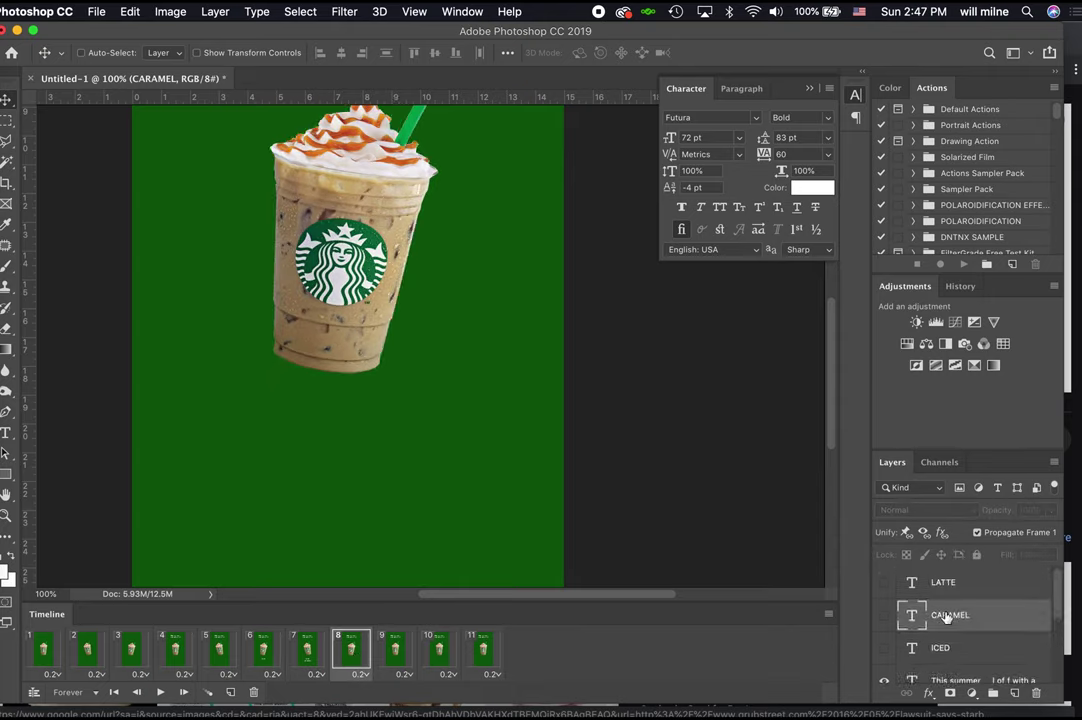
click(885, 585)
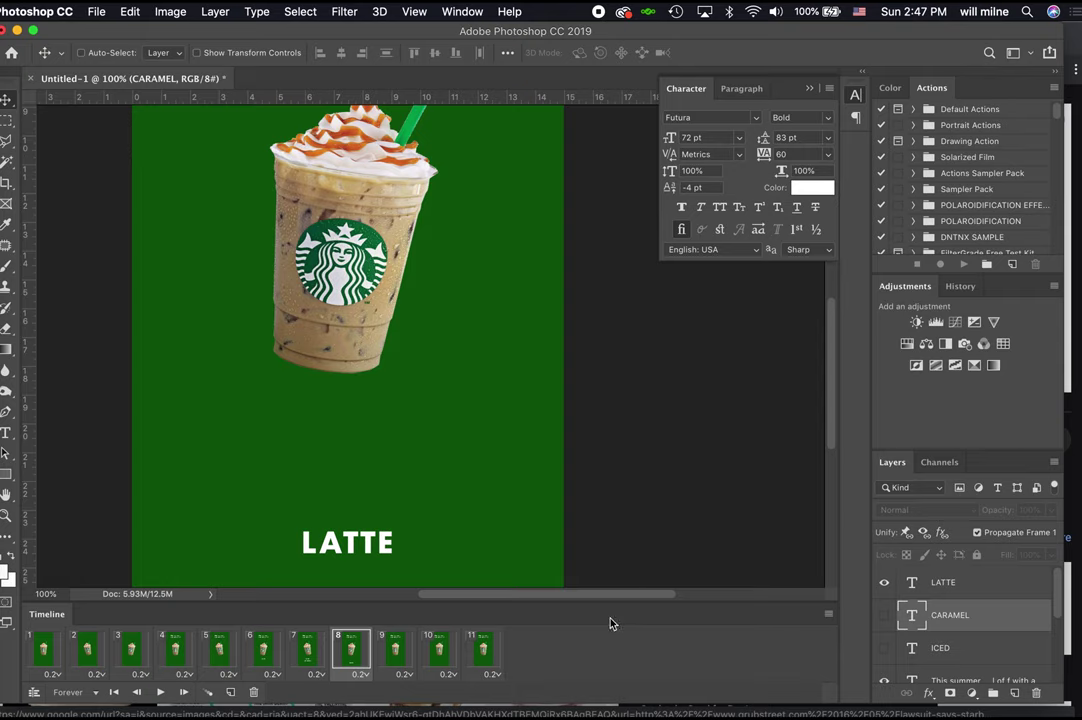
Show ICED, CARAMEL and LATTE in frame 9, then review frames 7 to 9.
click(395, 650)
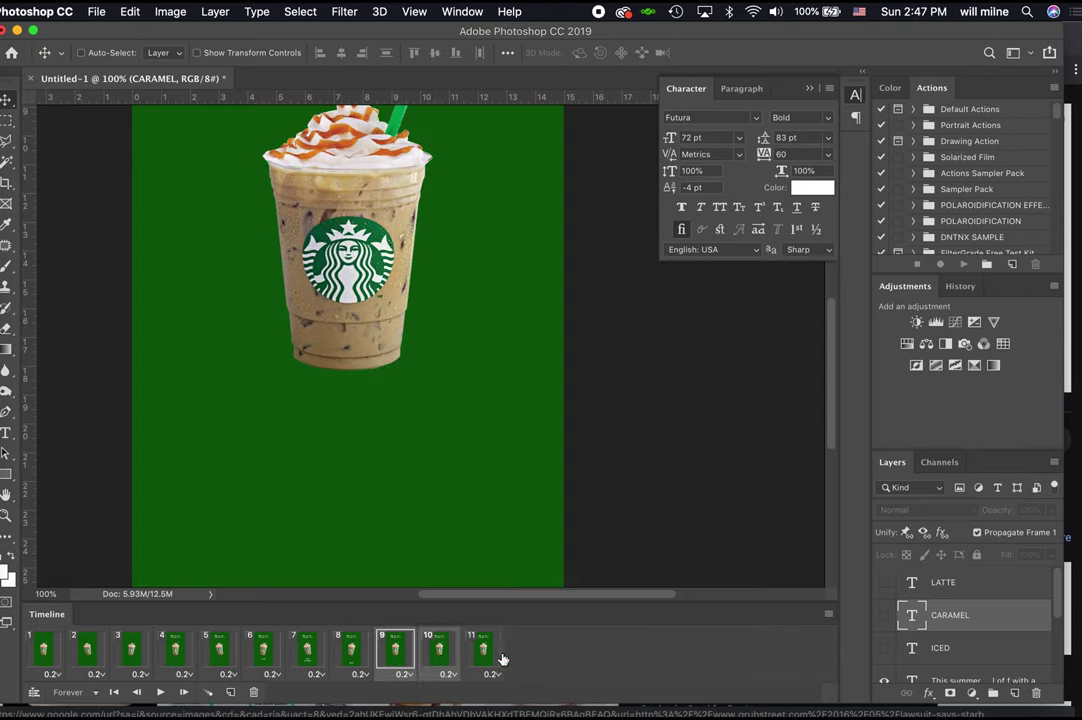
click(884, 648)
click(884, 615)
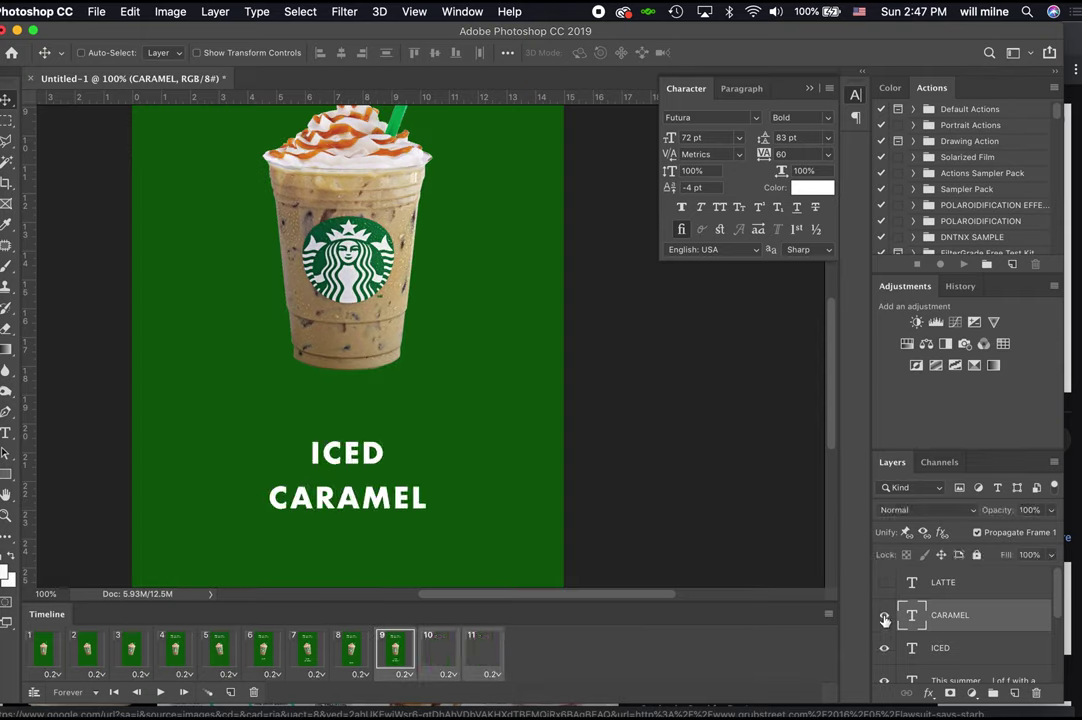
click(884, 582)
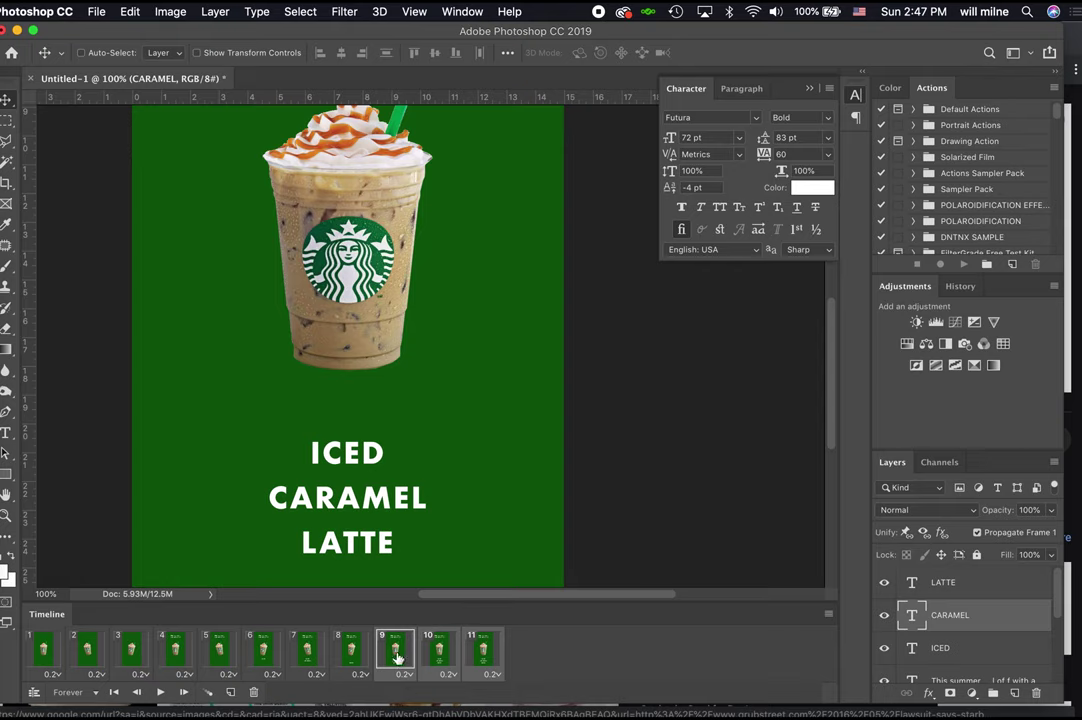
click(351, 650)
click(307, 650)
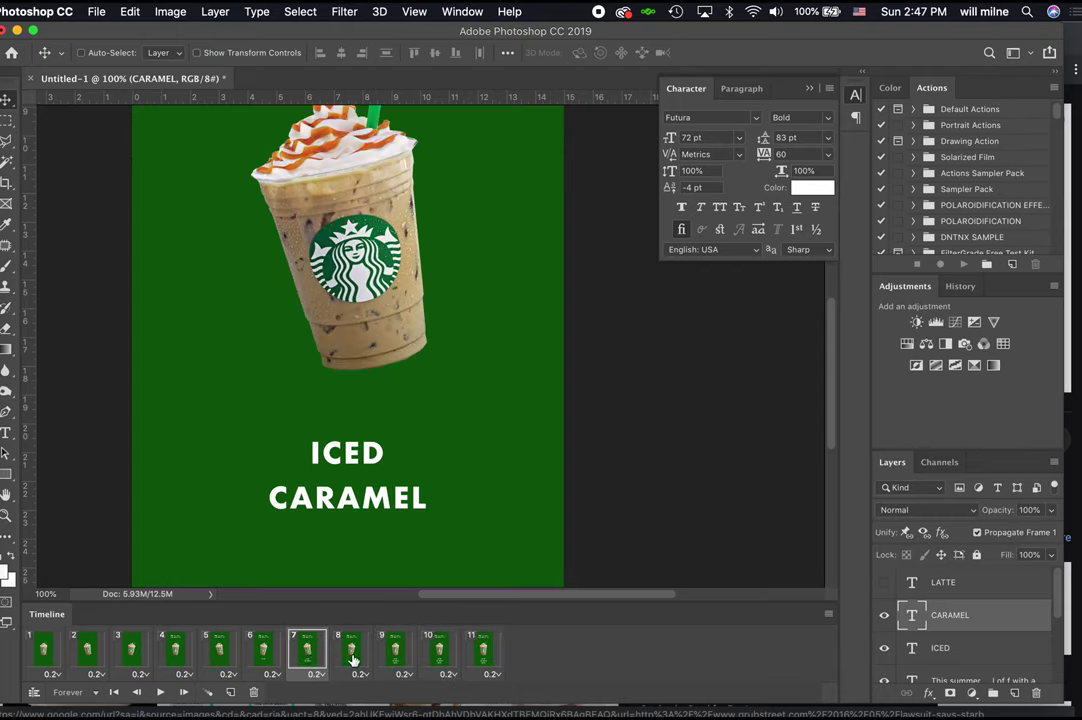
click(351, 650)
click(396, 650)
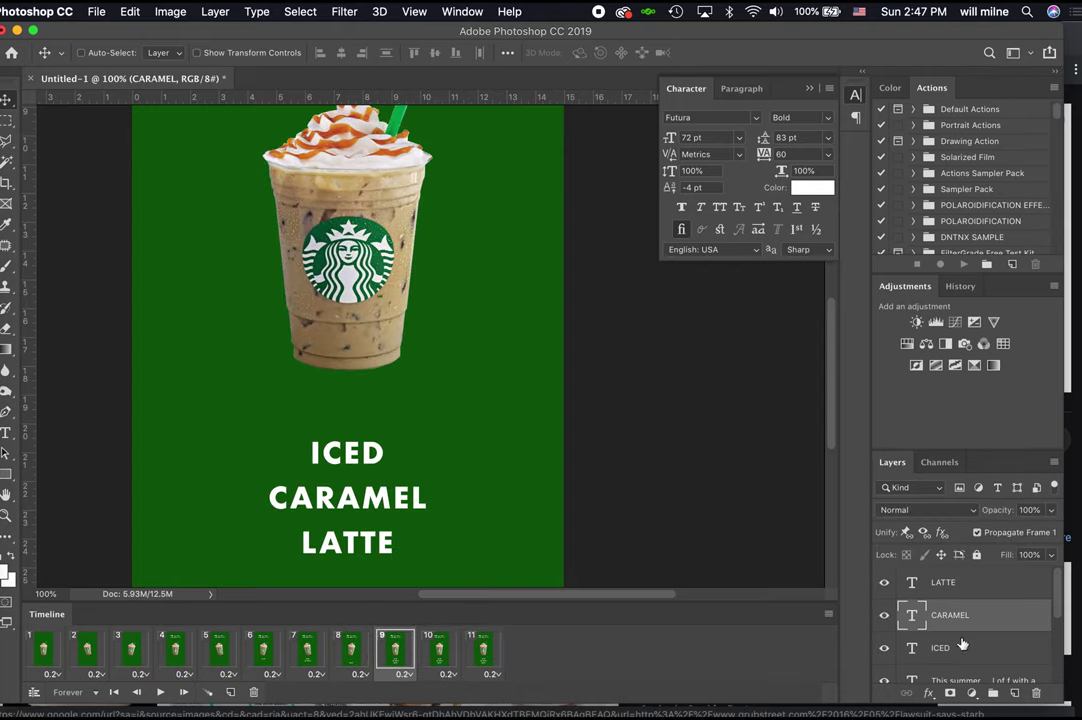
scroll(960, 645, down, 1)
scroll(932, 640, up, 1)
scroll(930, 632, down, 2)
scroll(930, 630, down, 1)
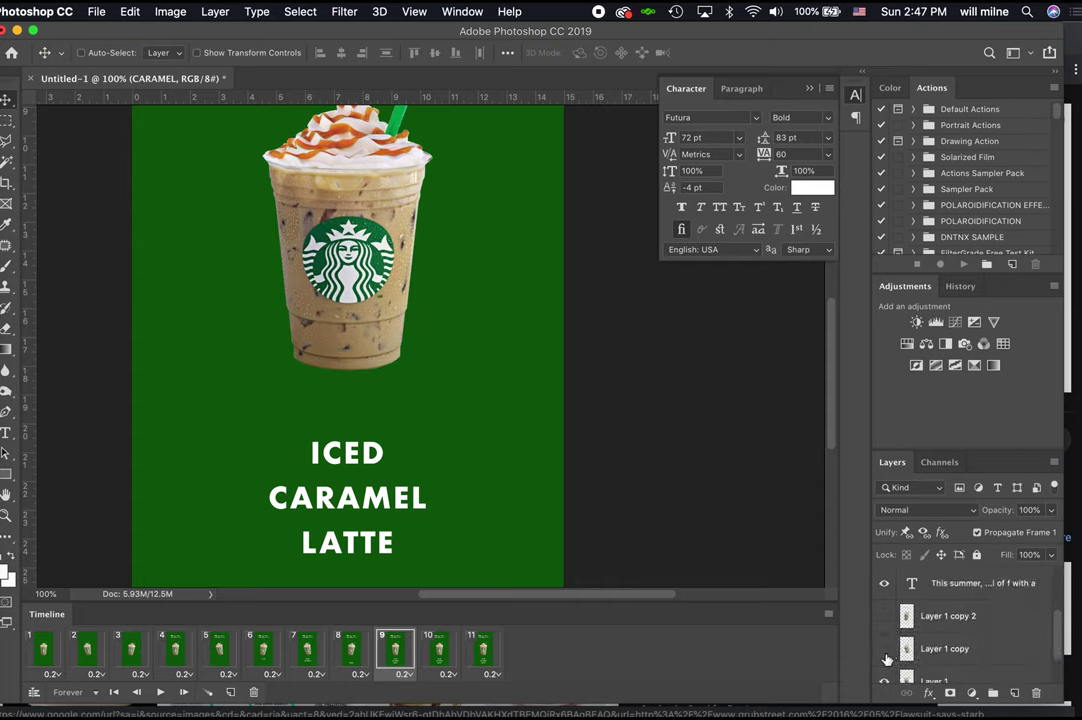
Show the tilted cup copies in frames 10 and 11 and zoom out to the whole poster.
click(440, 650)
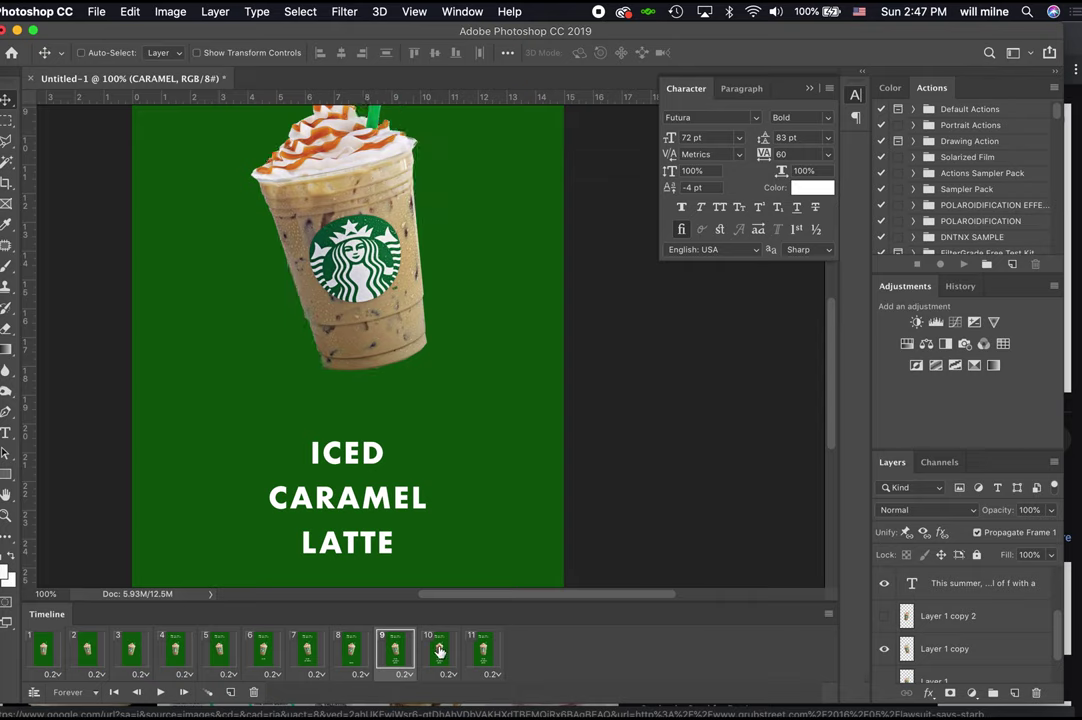
click(885, 614)
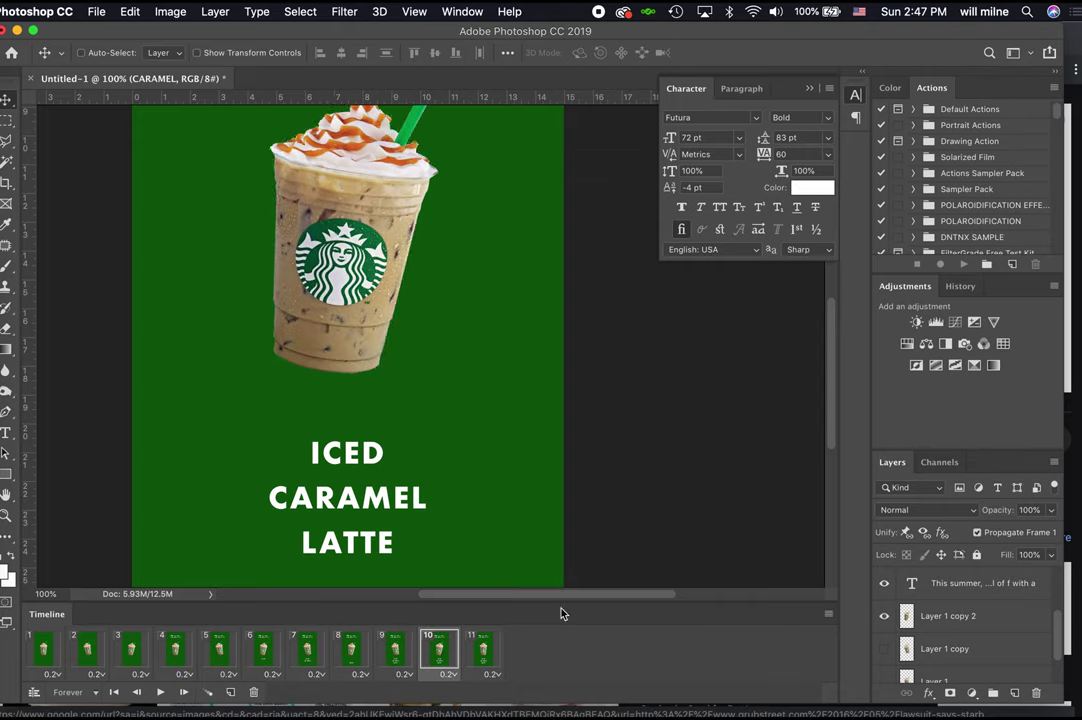
click(484, 655)
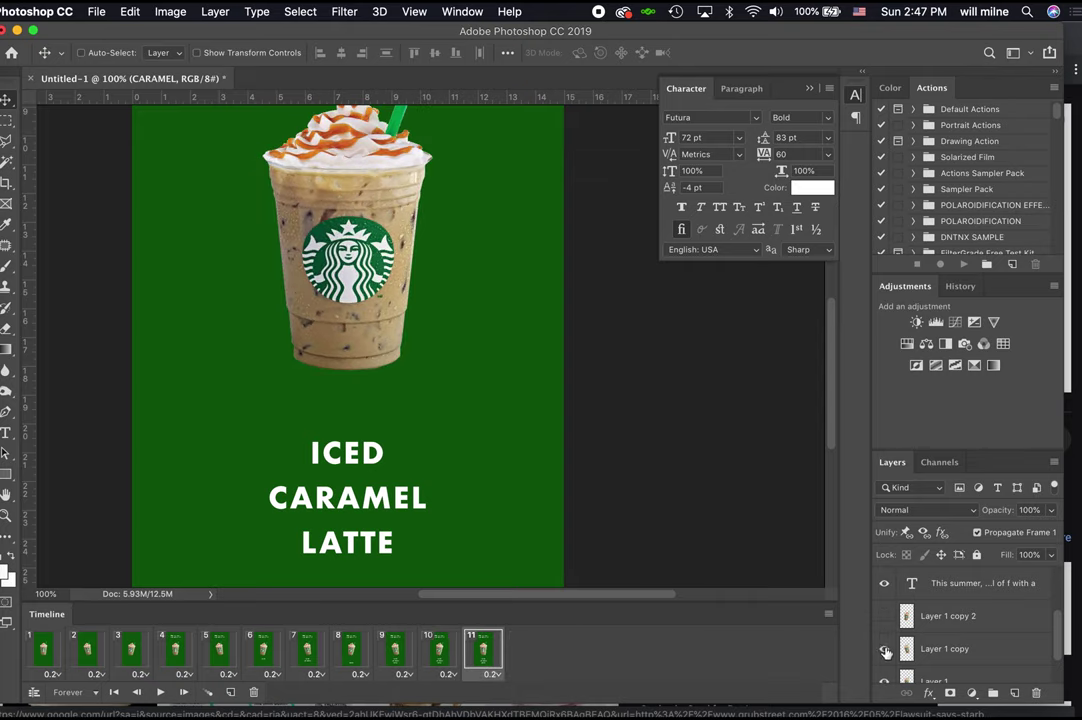
click(885, 680)
click(885, 682)
key(super+minus)
key(super+minus)
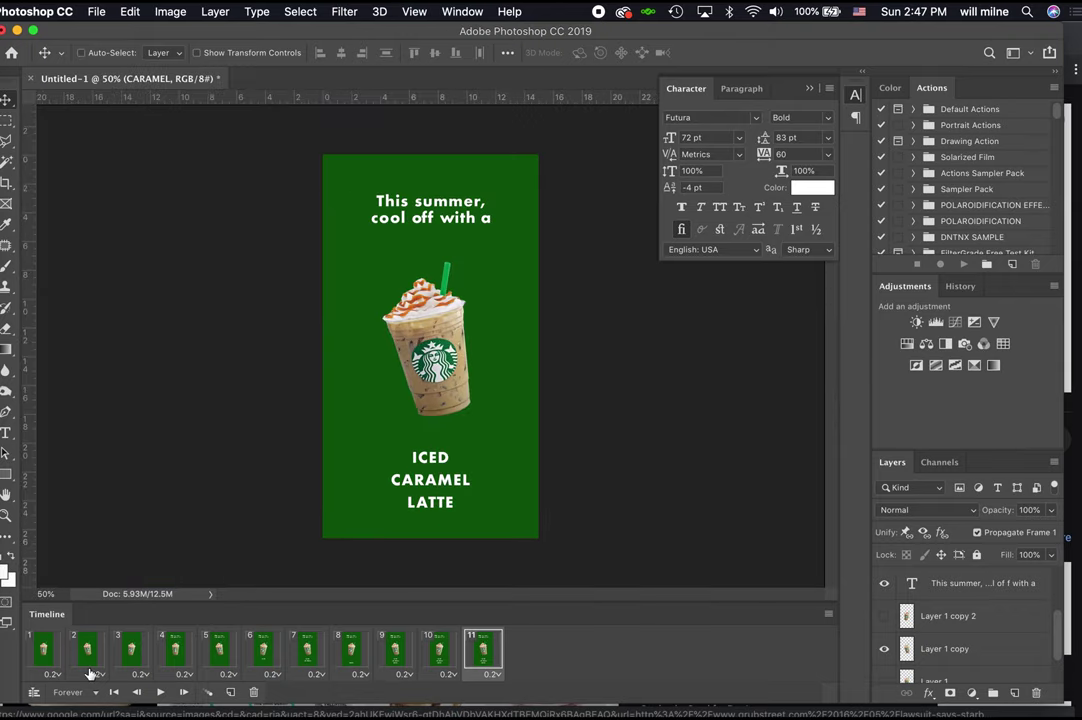
Preview the animation, then step through frames 6–8 and settle on frame 8.
click(160, 692)
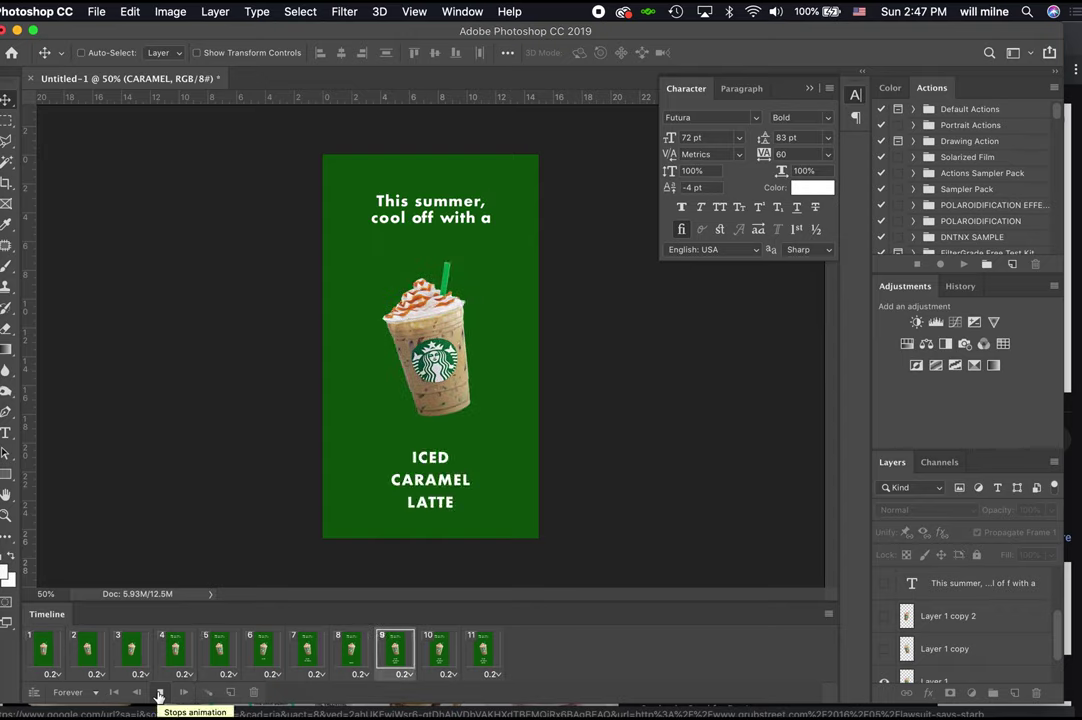
click(160, 692)
click(352, 652)
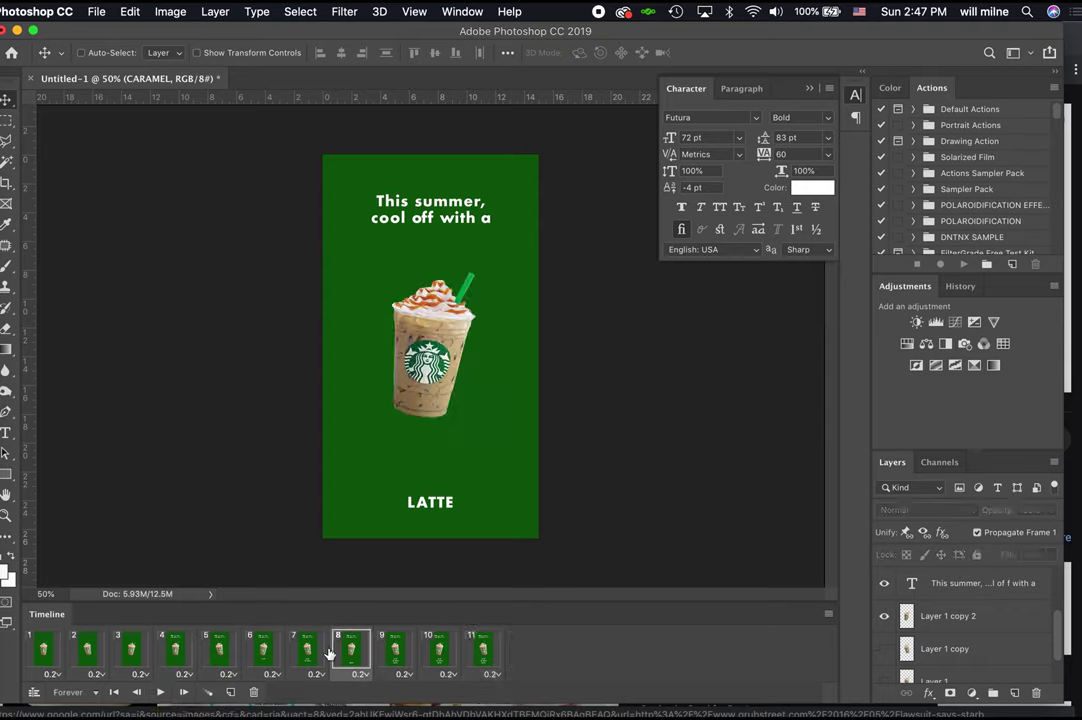
click(307, 652)
click(262, 652)
click(295, 652)
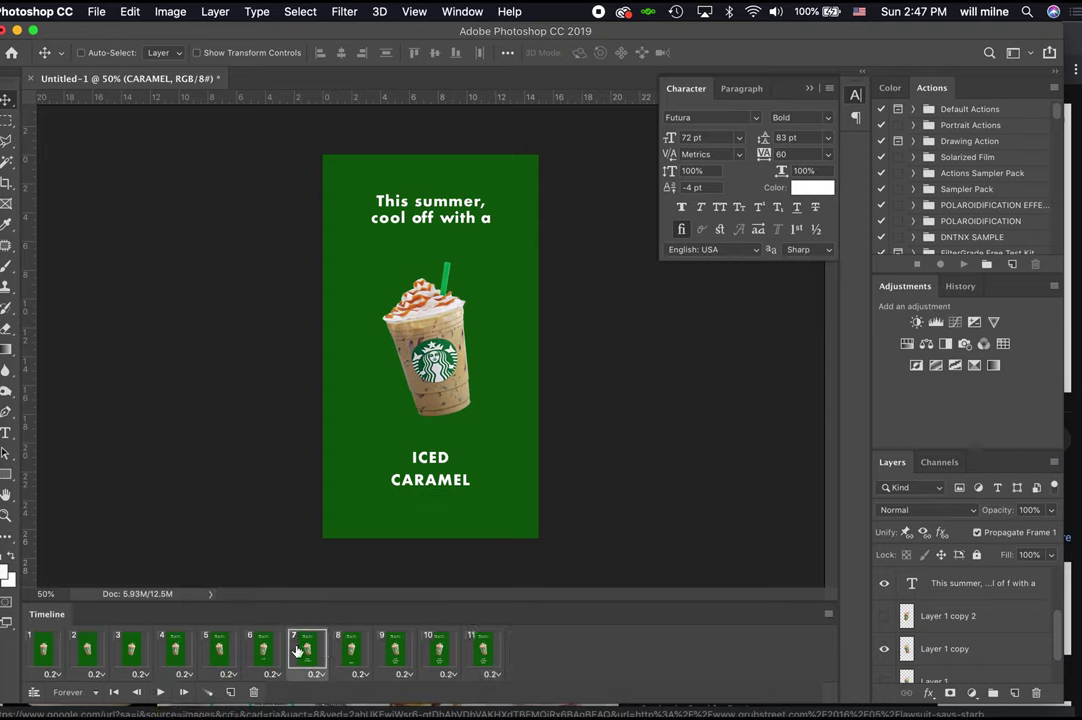
click(347, 653)
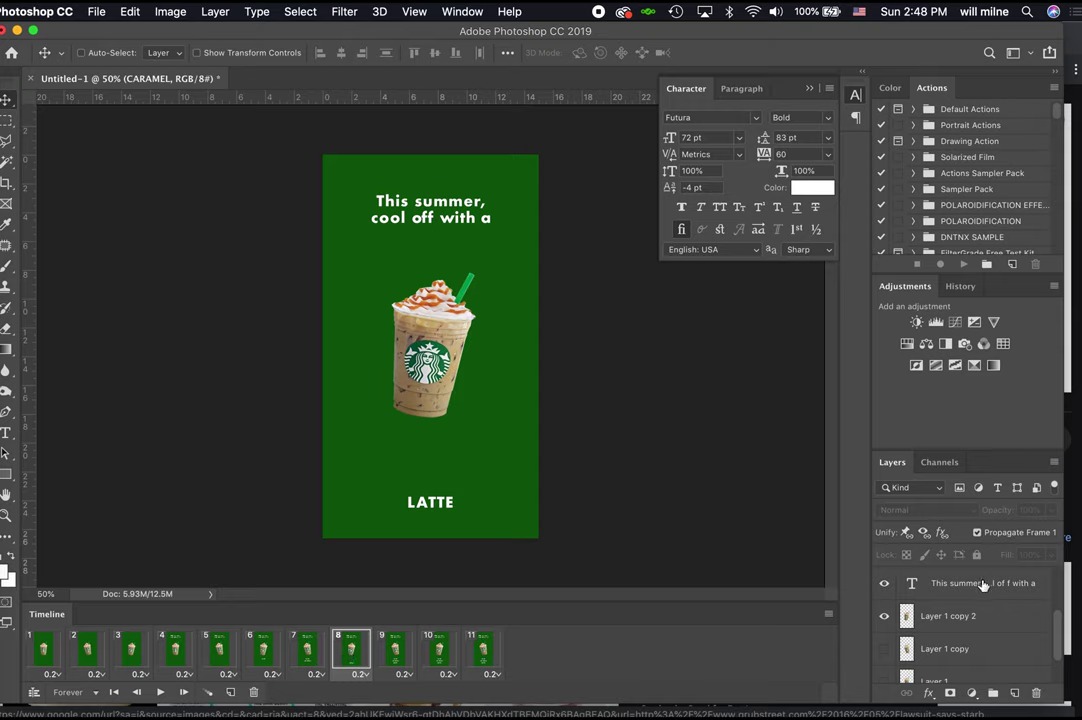
Make the CARAMEL and ICED text layers visible on frame 8.
scroll(983, 585, up, 3)
click(883, 616)
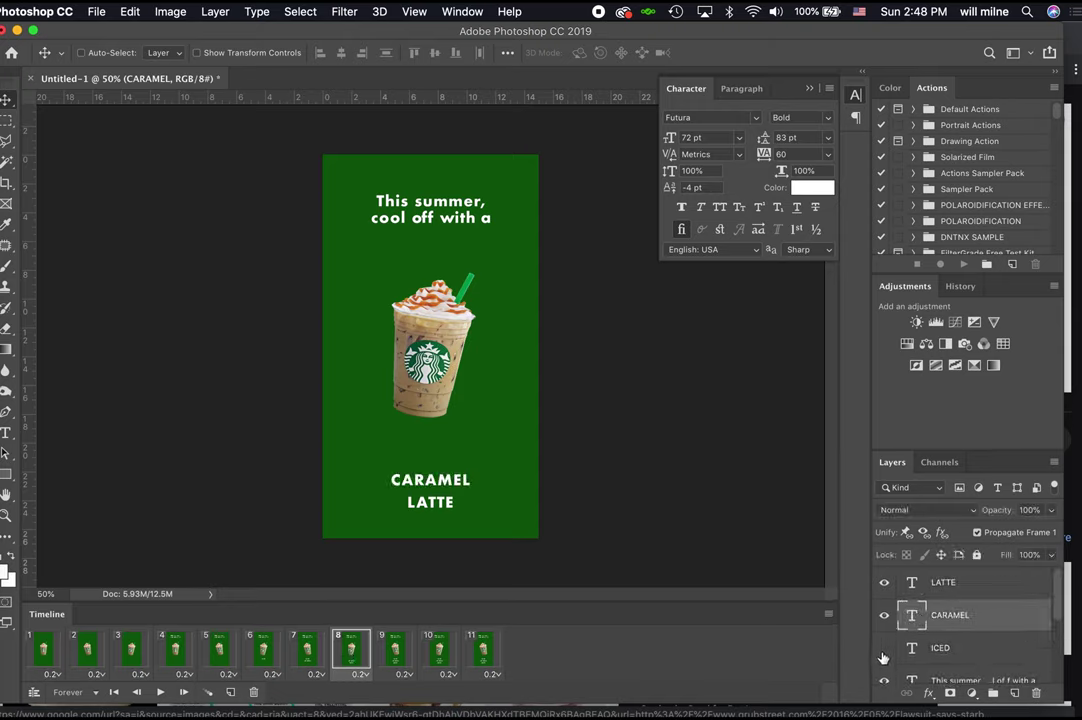
click(883, 650)
Select all eleven frames and set their delay to 0.3 seconds.
click(44, 650)
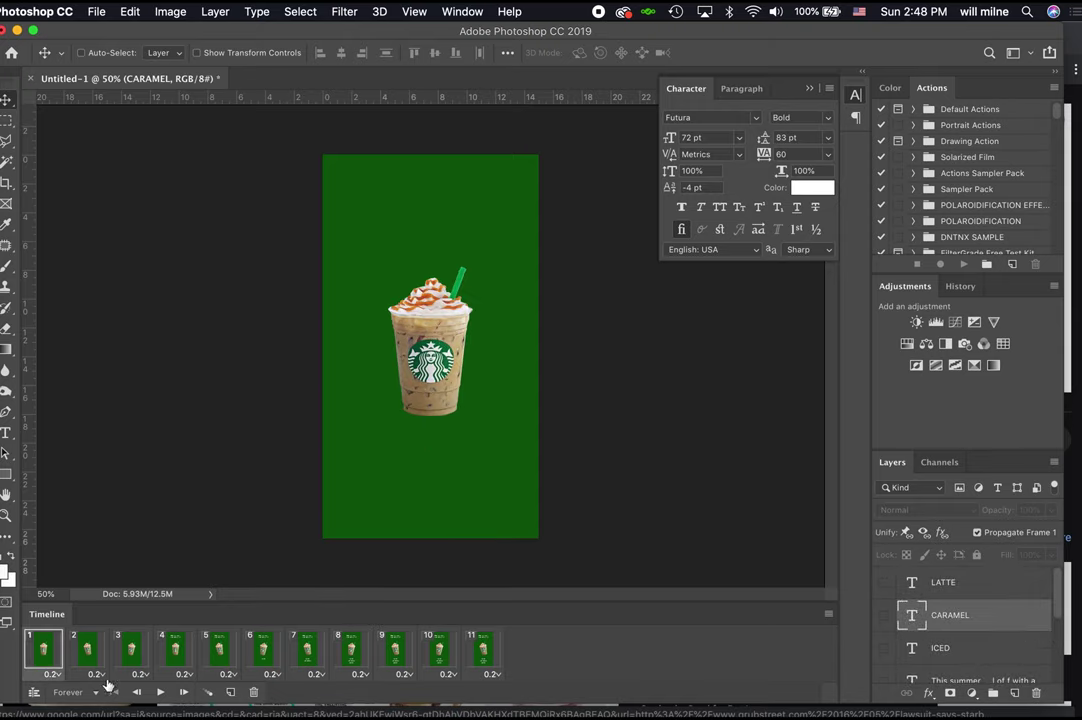
shift+click(485, 650)
click(491, 674)
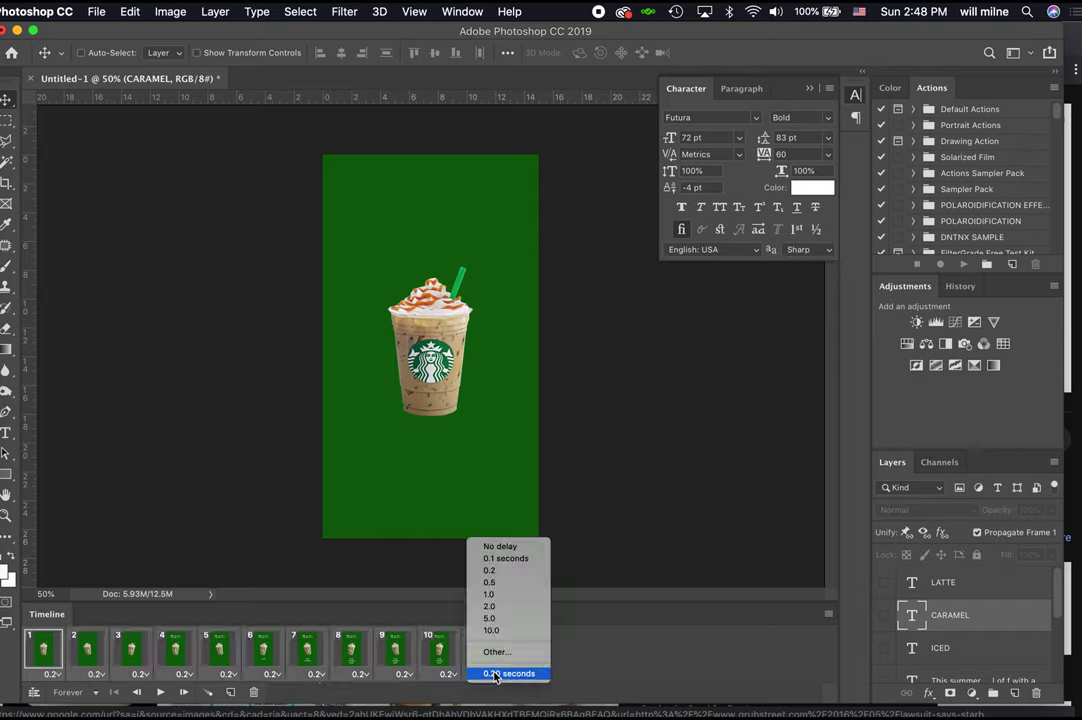
click(497, 651)
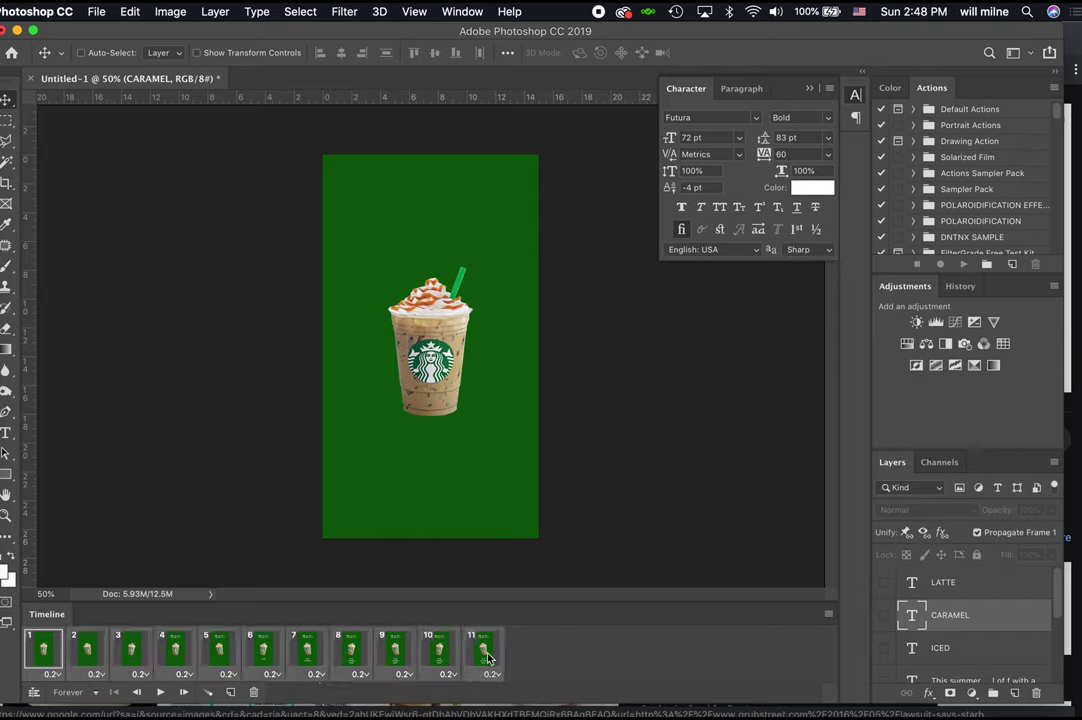
text(.3)
key(Return)
Play the animation and stop it on frame 8.
key(space)
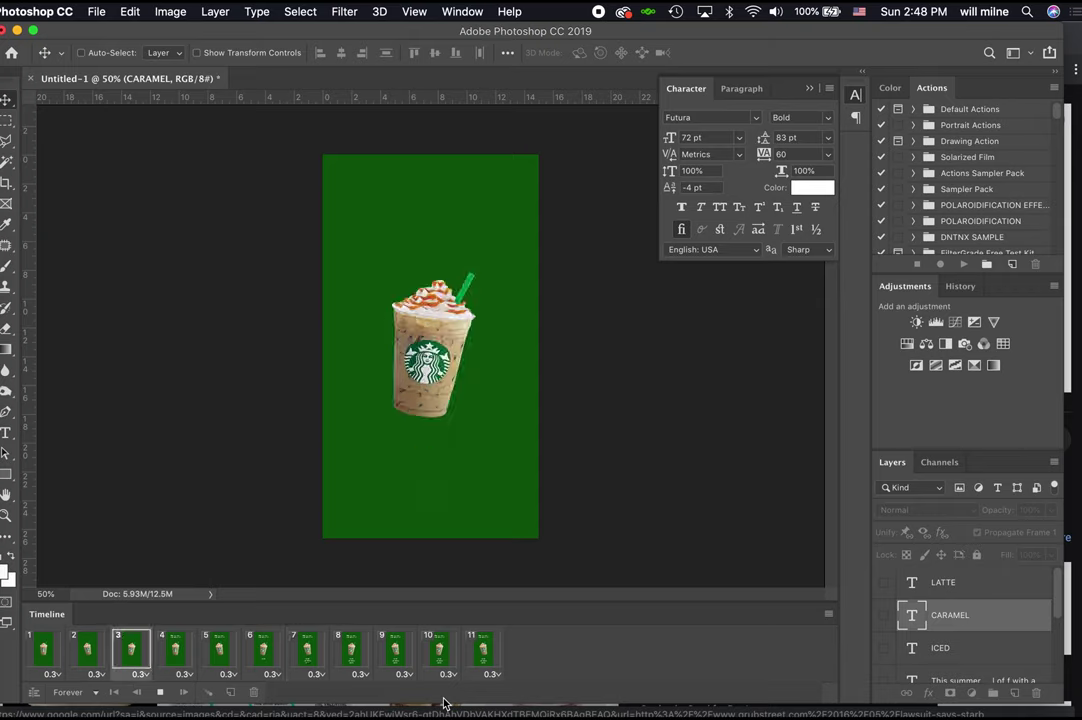
key(space)
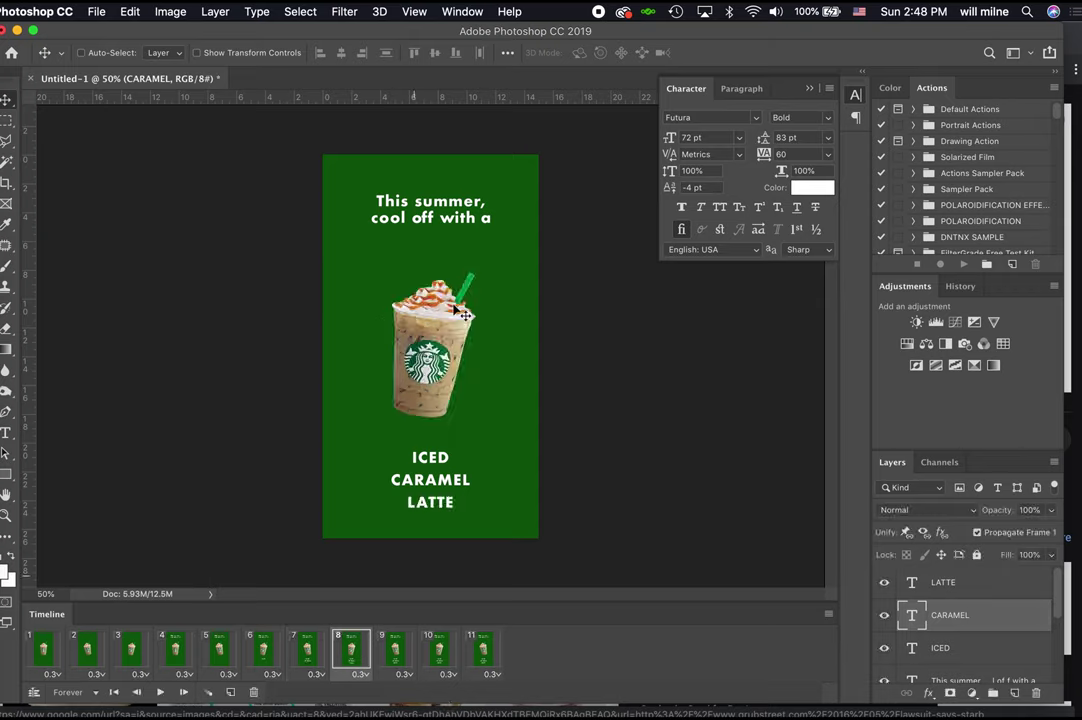
scroll(973, 670, down, 5)
Add a Solid Color fill layer above Color Fill 1 in green #046737, then play the timeline.
click(971, 668)
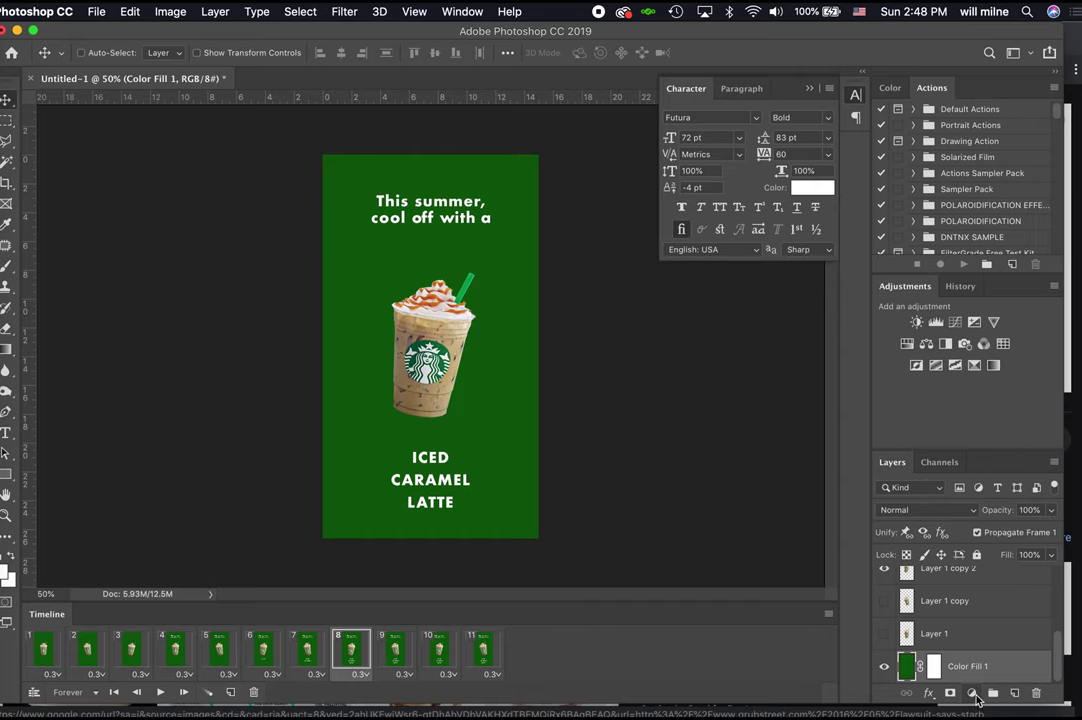
click(971, 692)
click(1000, 419)
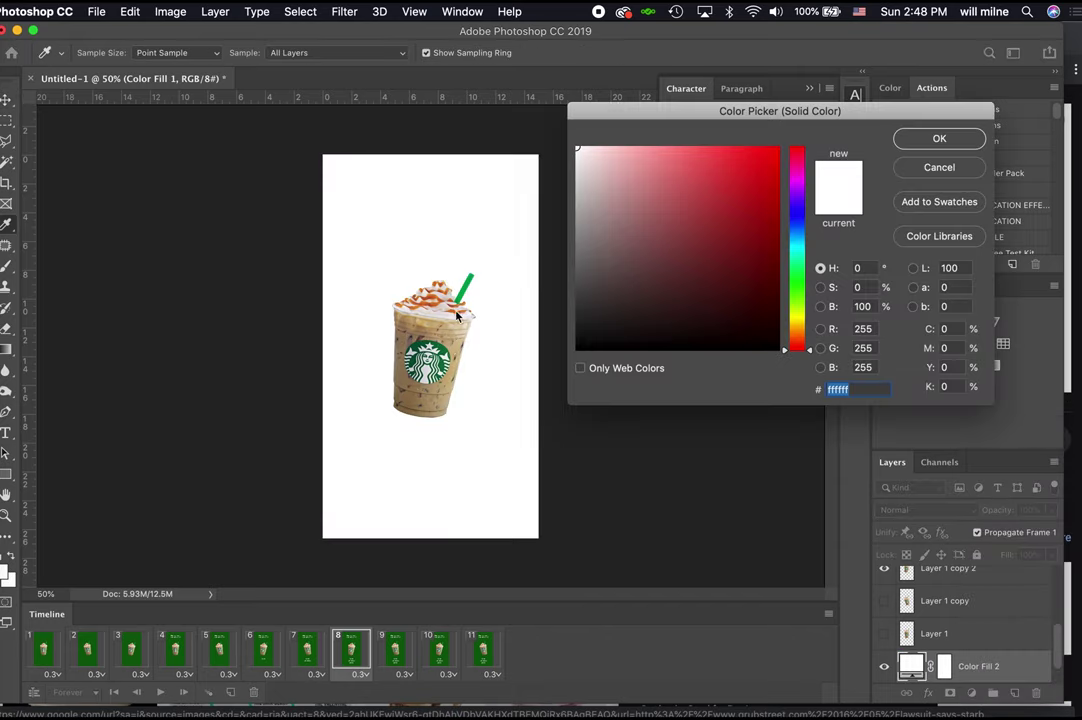
text(046737)
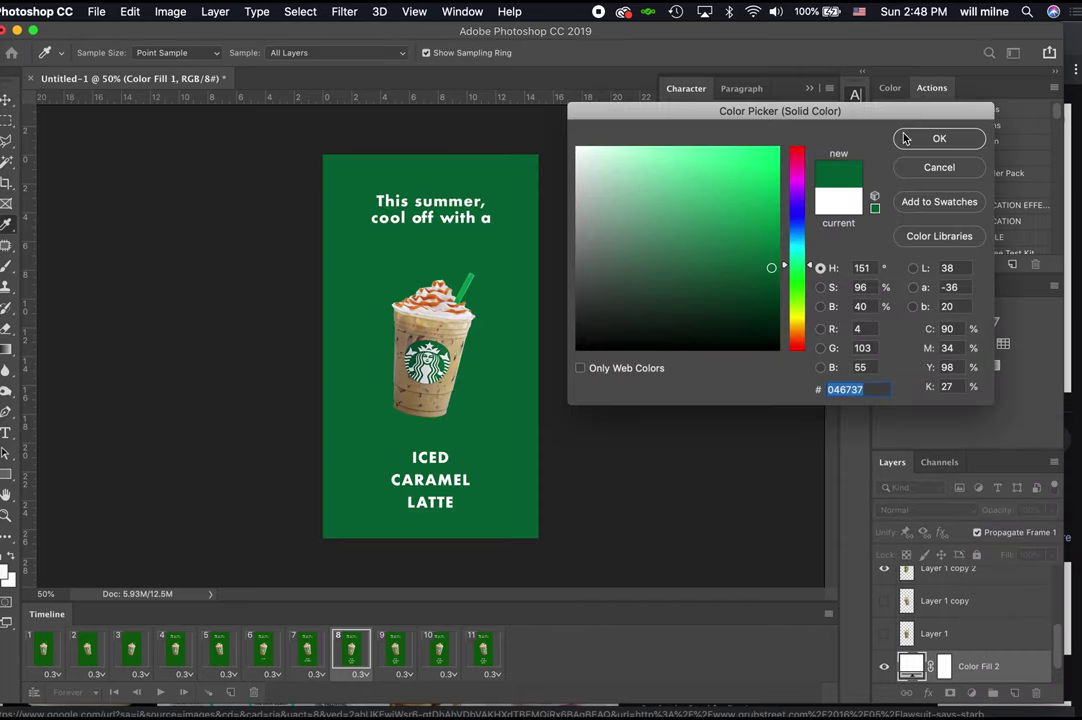
click(937, 140)
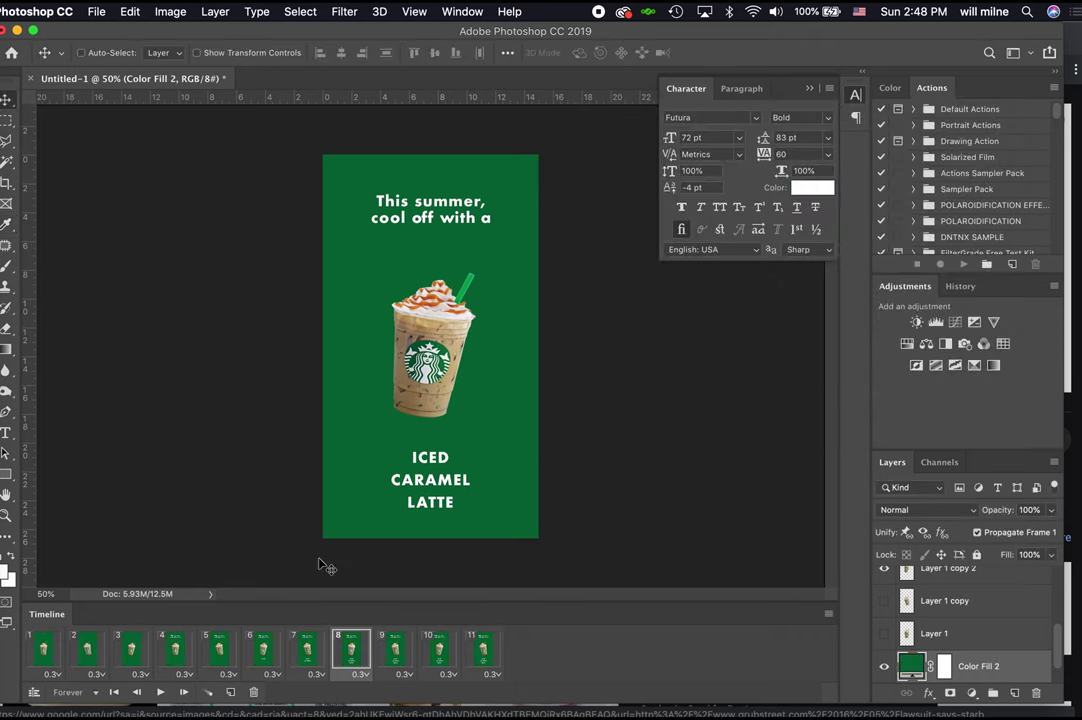
key(space)
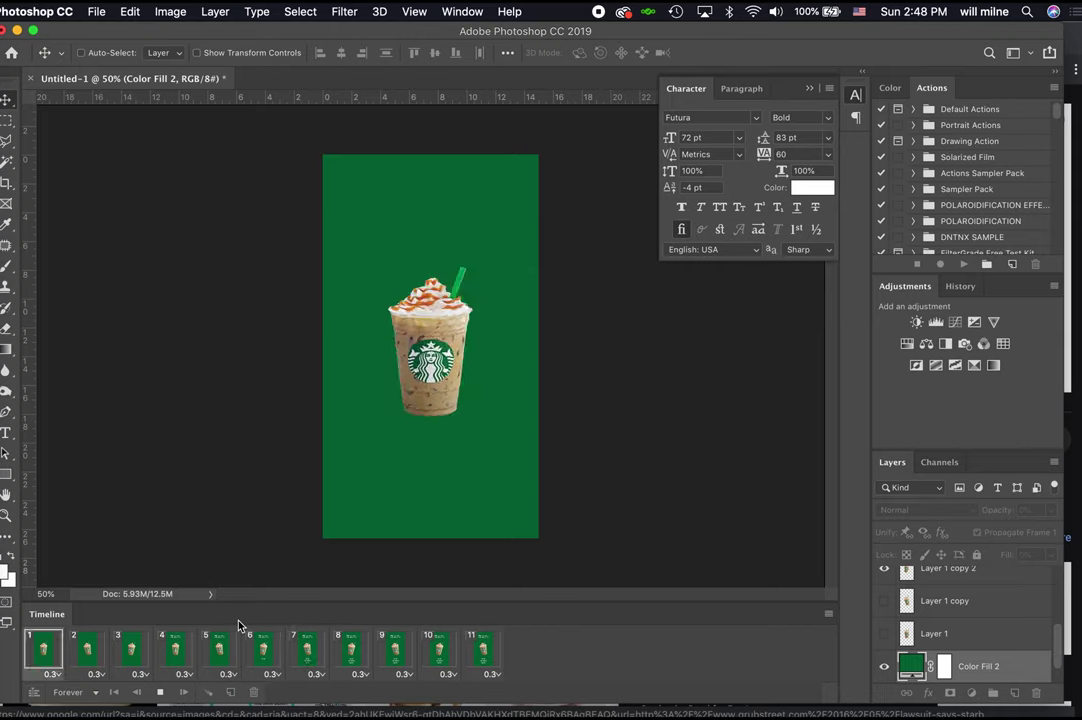
Stop playback and render the video as STARBUCKS AD.mp4, H.264 at 1080×1920.
key(space)
click(95, 12)
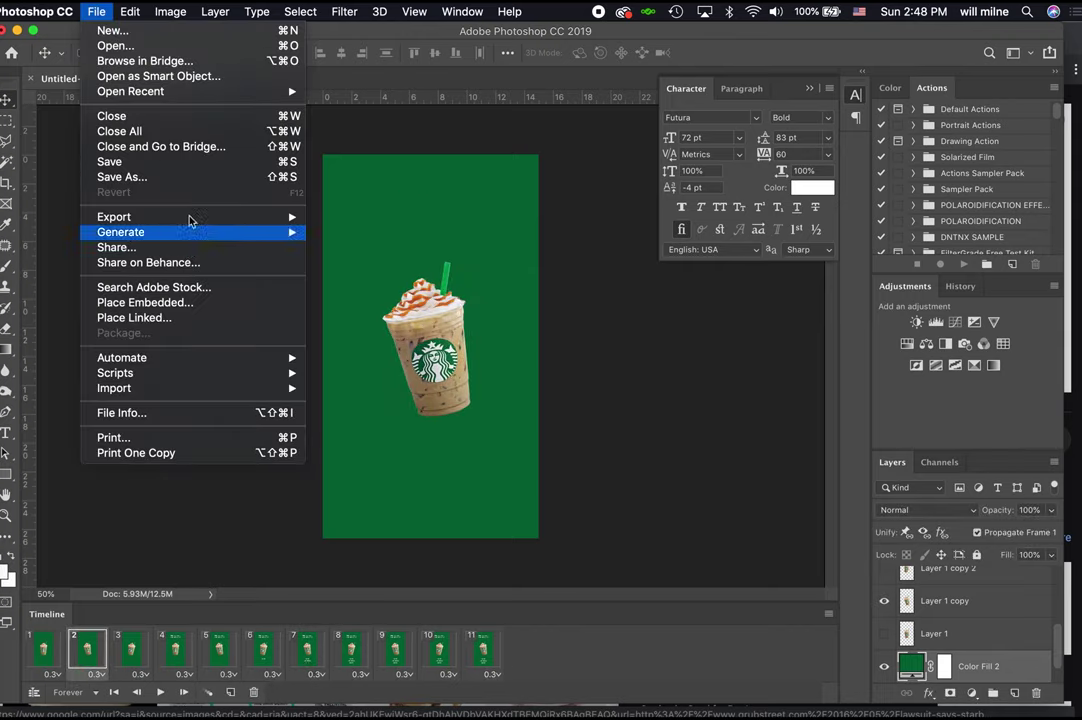
mouse_move(188, 216)
click(419, 439)
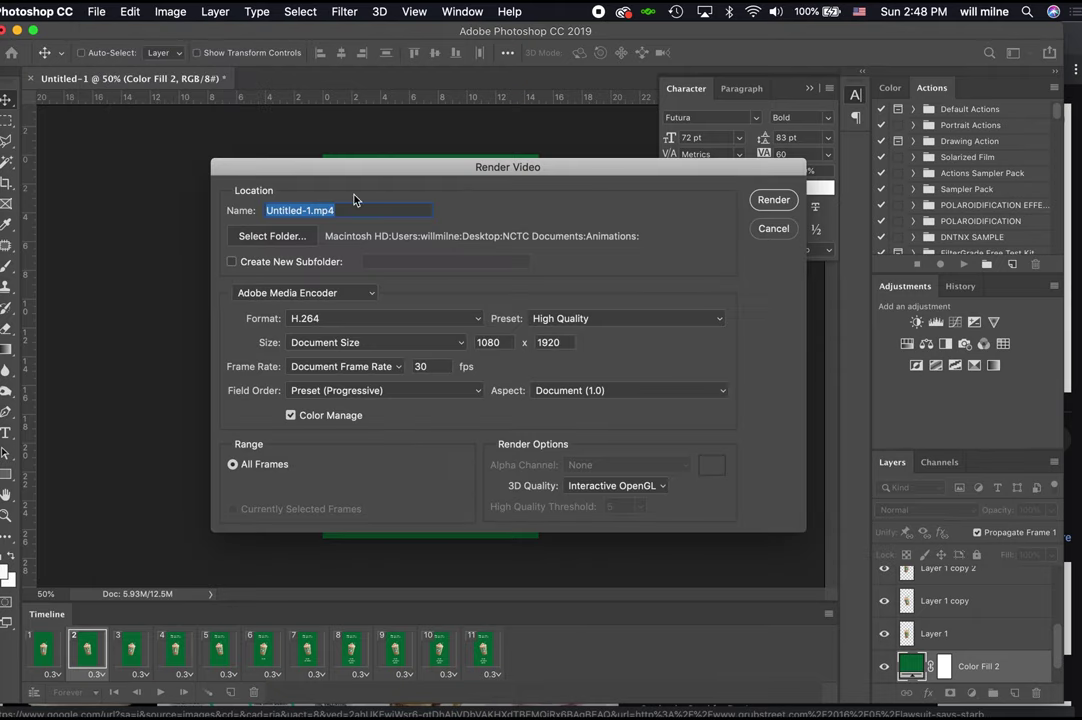
text(STARBUCKS AD)
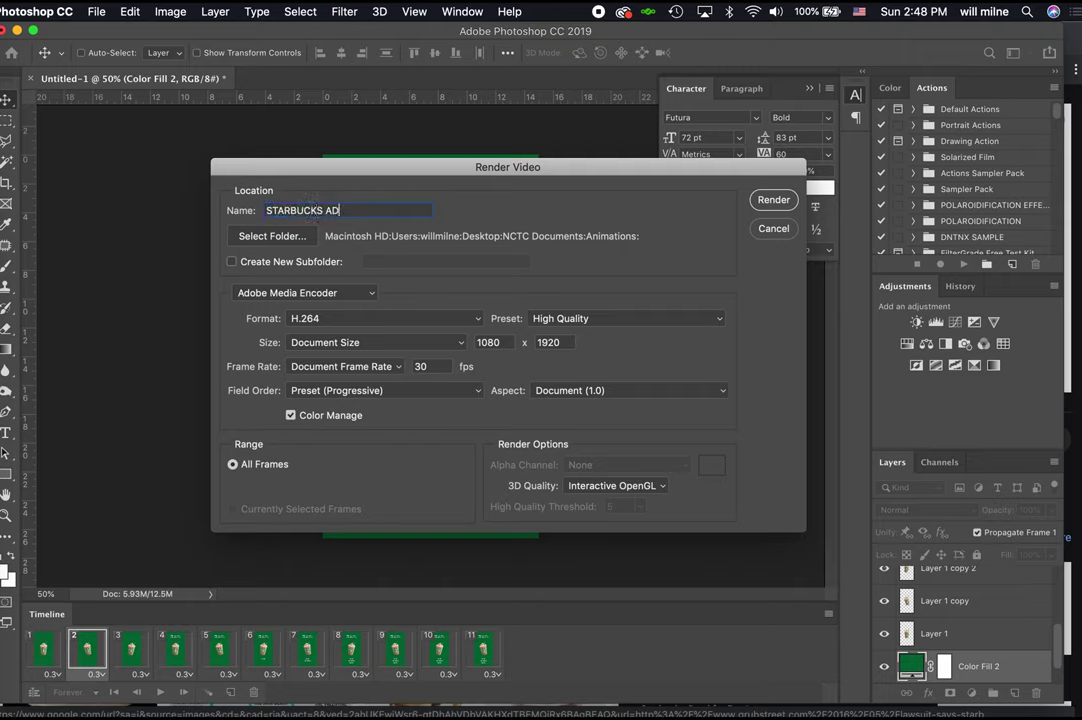
click(771, 201)
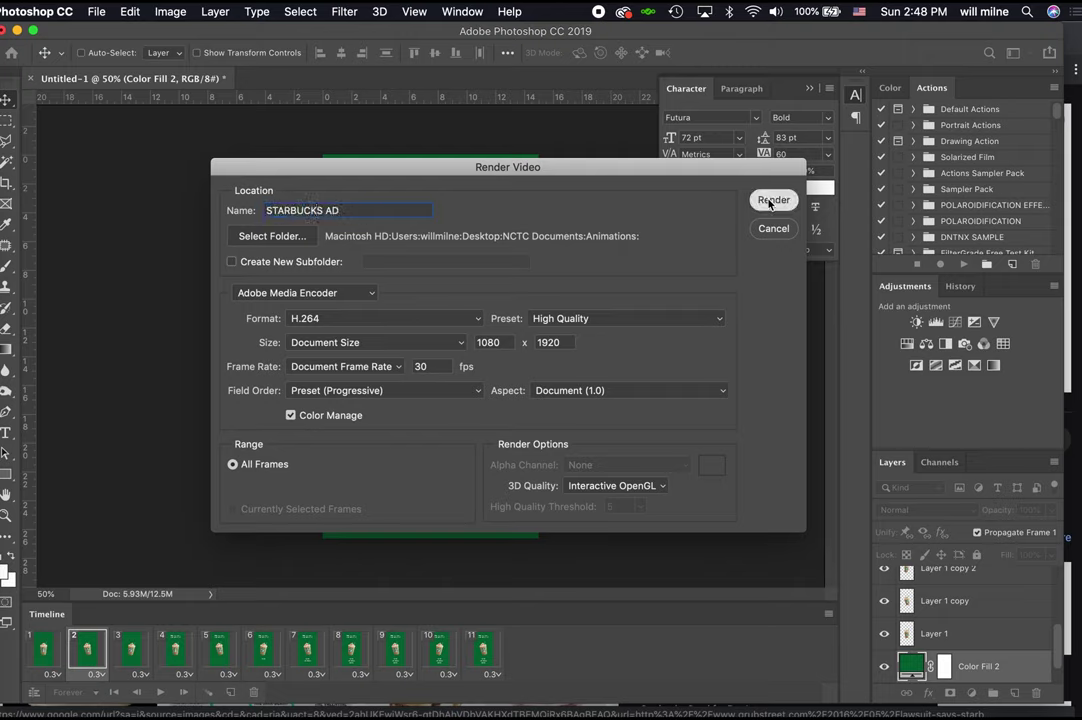
click(771, 201)
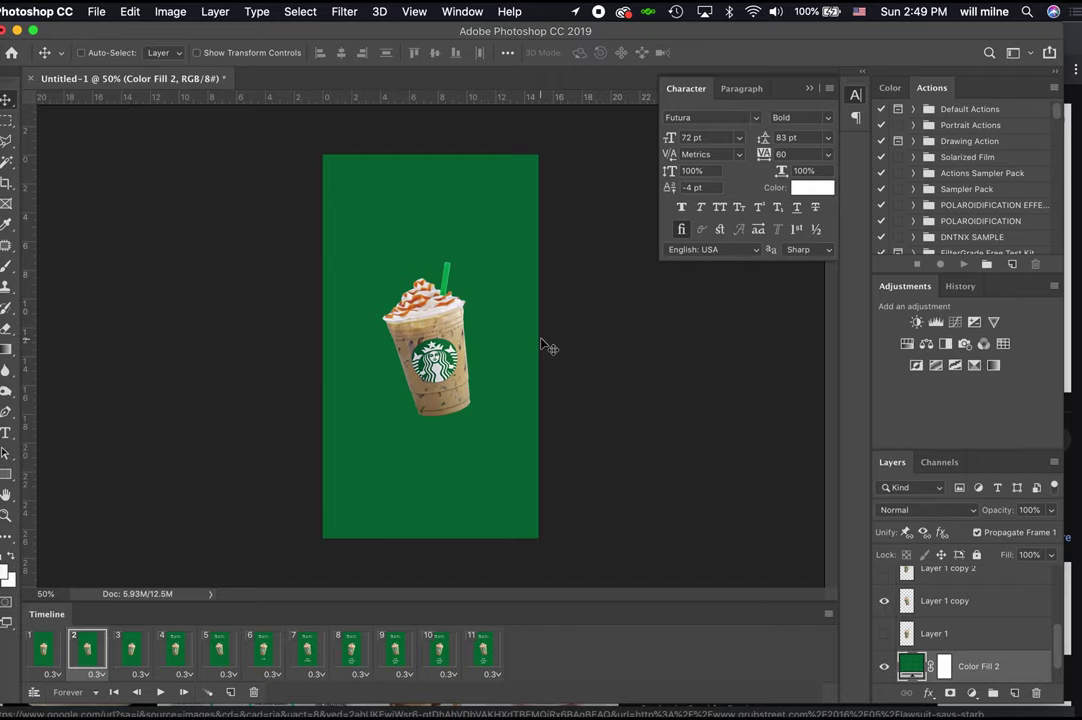
click(8, 58)
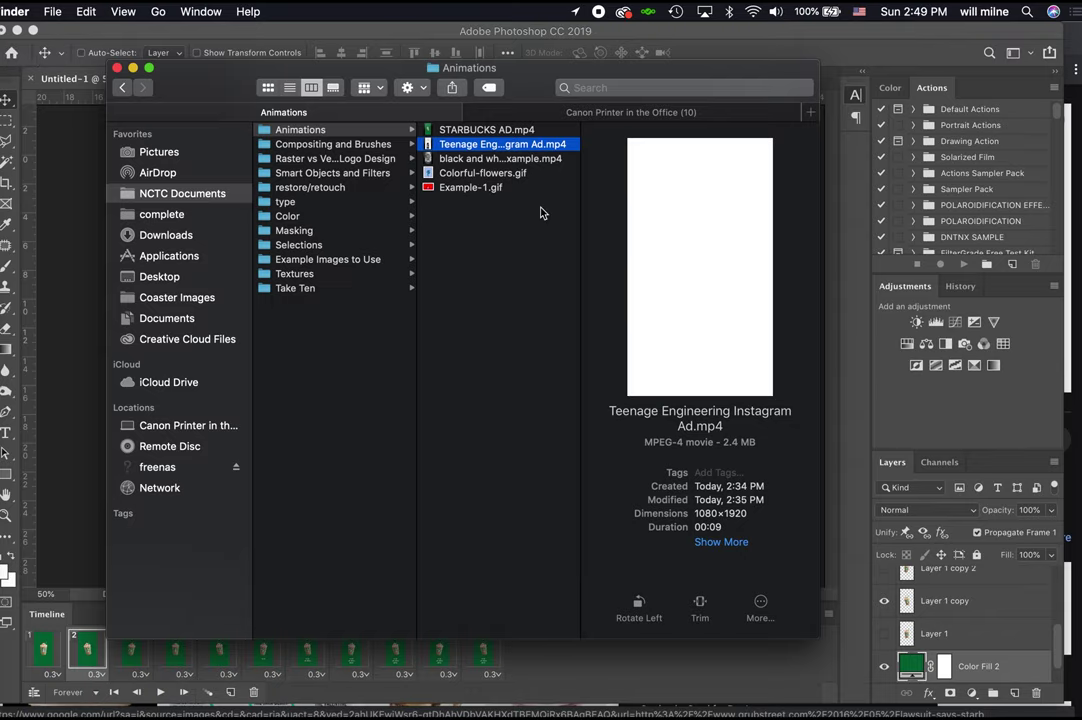
Quick Look the Teenage Engineering video in the Animations folder, then close it.
click(541, 213)
click(512, 145)
key(space)
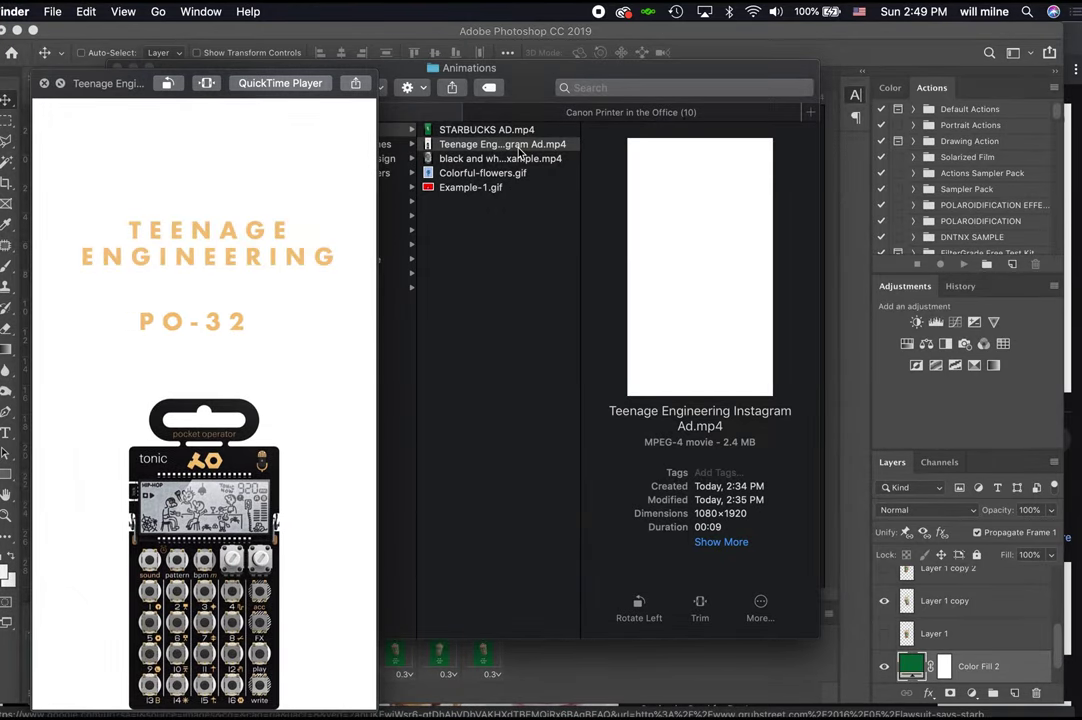
key(space)
Quick Look STARBUCKS AD.mp4 through to the end, then close it and deselect.
click(507, 136)
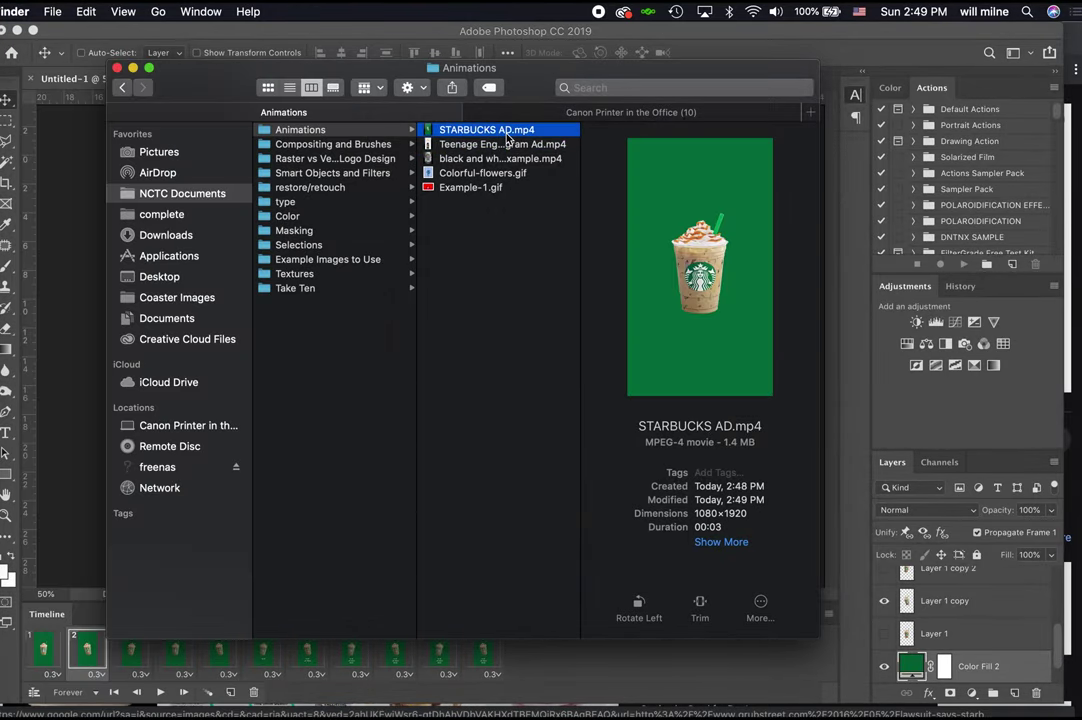
key(space)
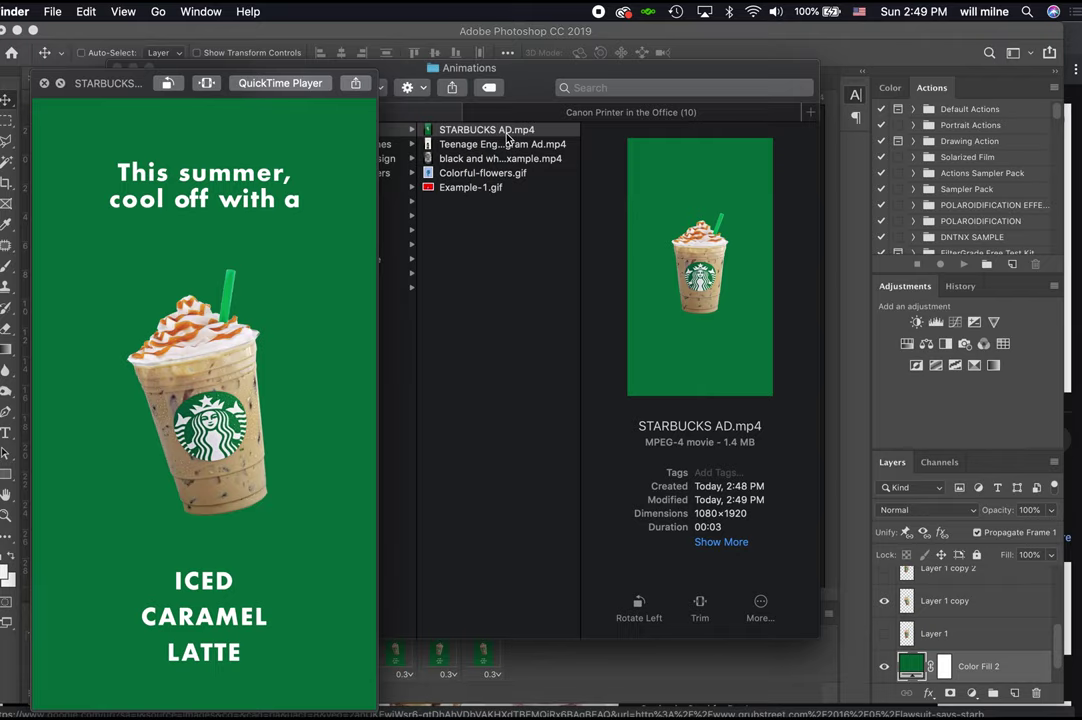
key(space)
click(493, 305)
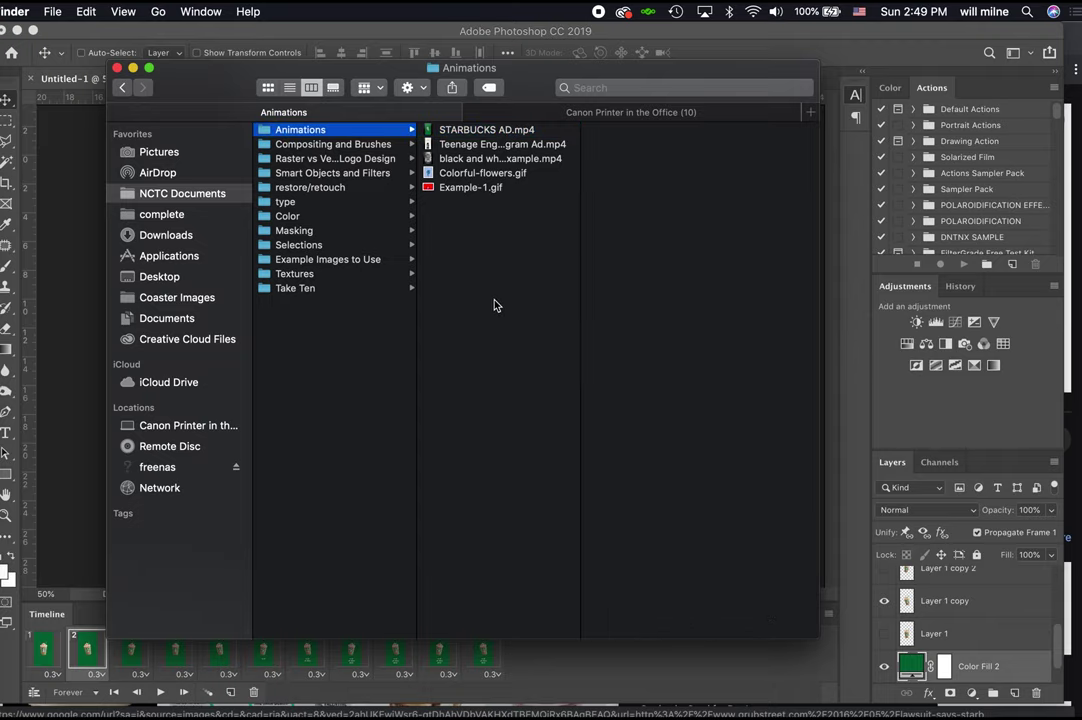